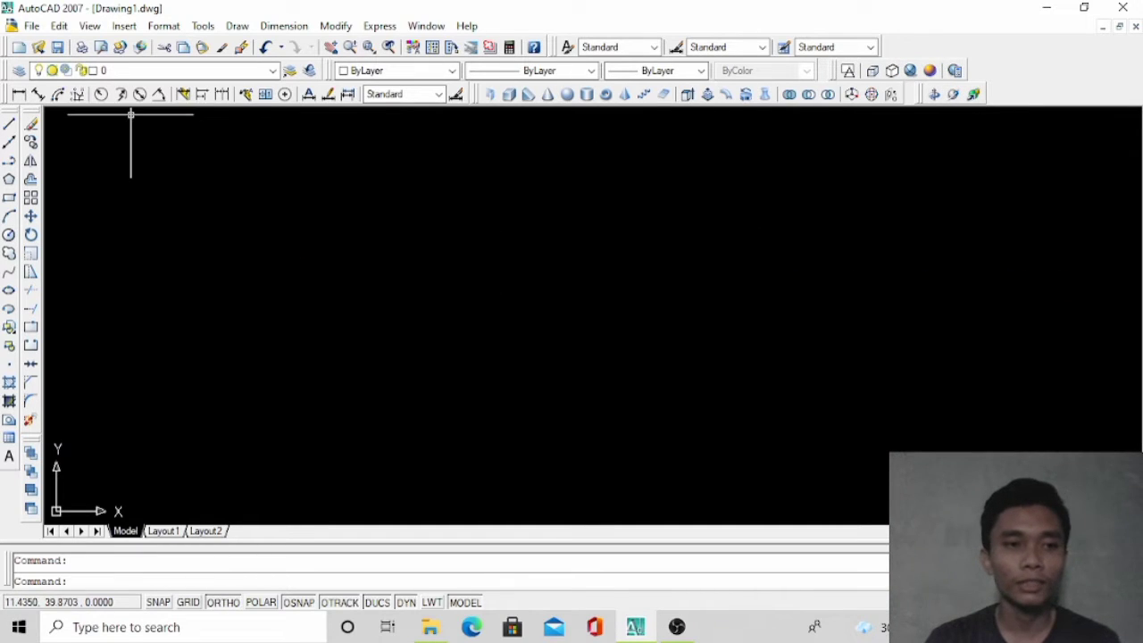
Draw a closed rectangle 50 wide and 40 high with the Line command
click(9, 123)
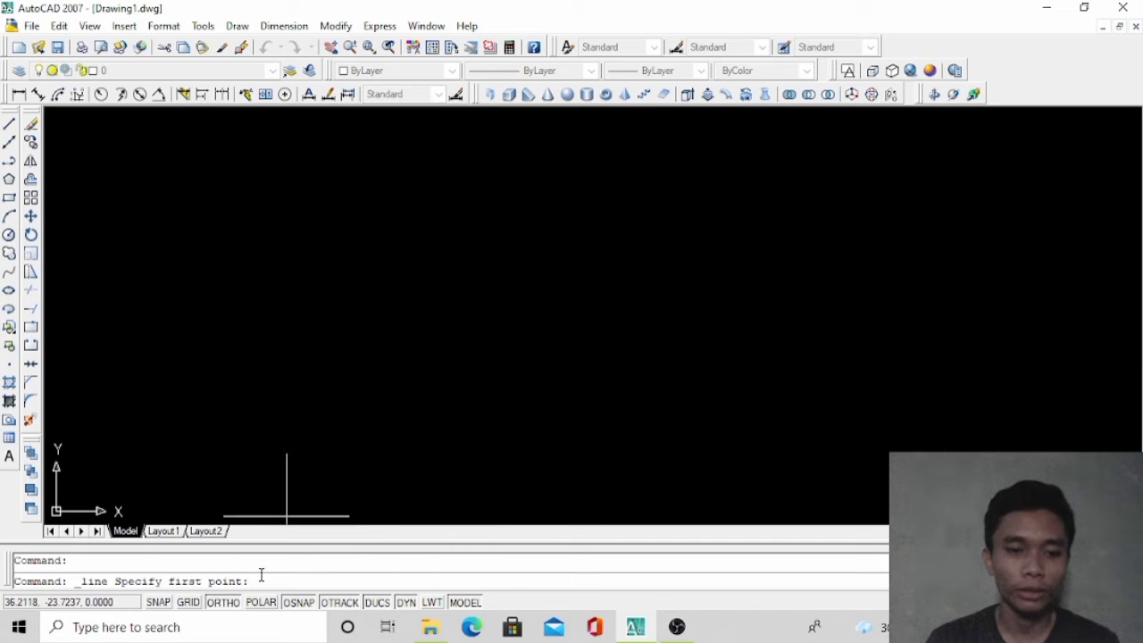
click(478, 218)
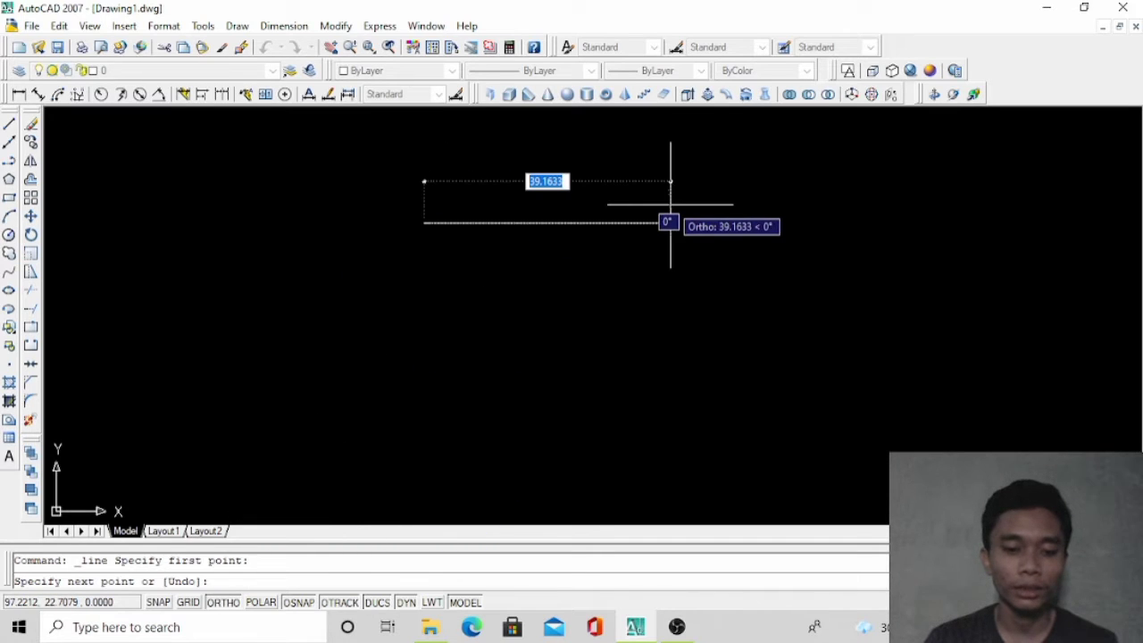
text(50)
key(Return)
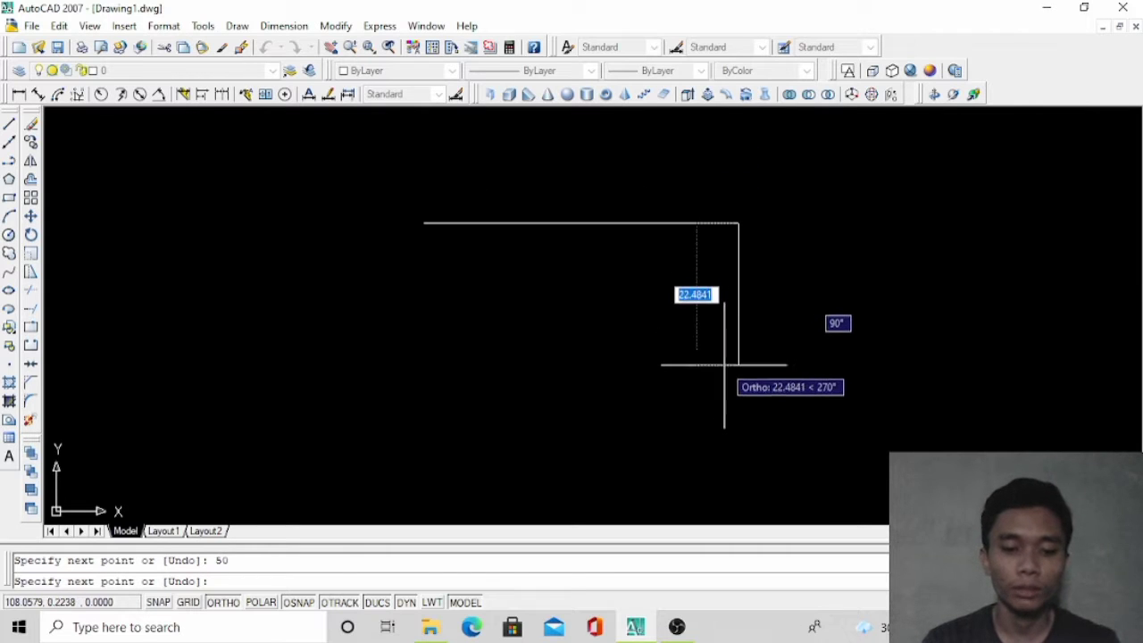
text(40)
key(Return)
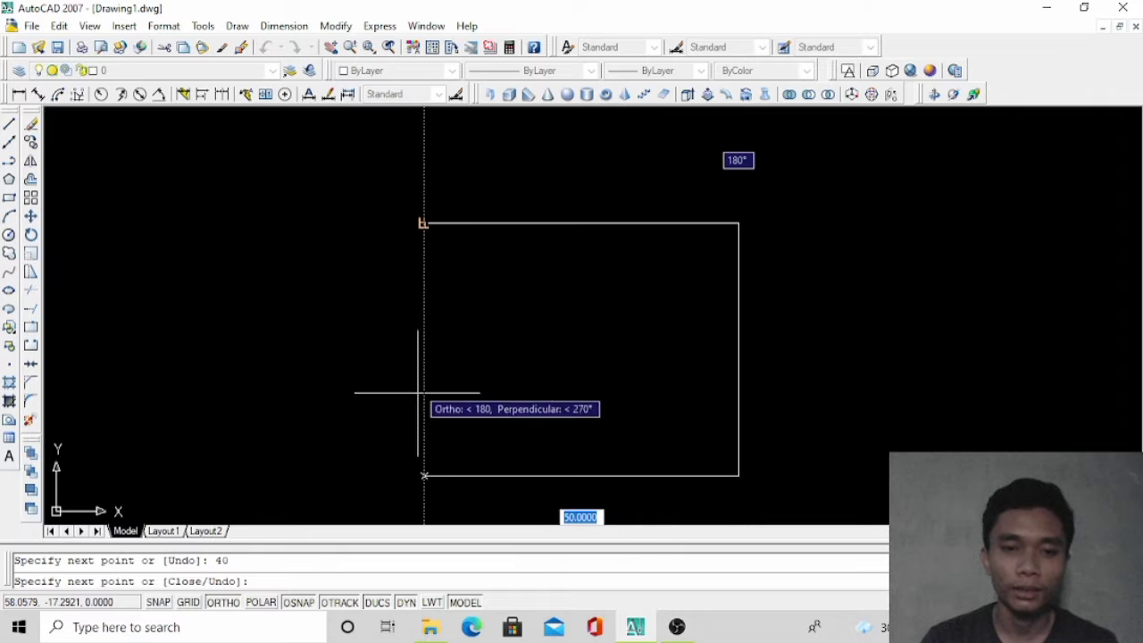
click(424, 476)
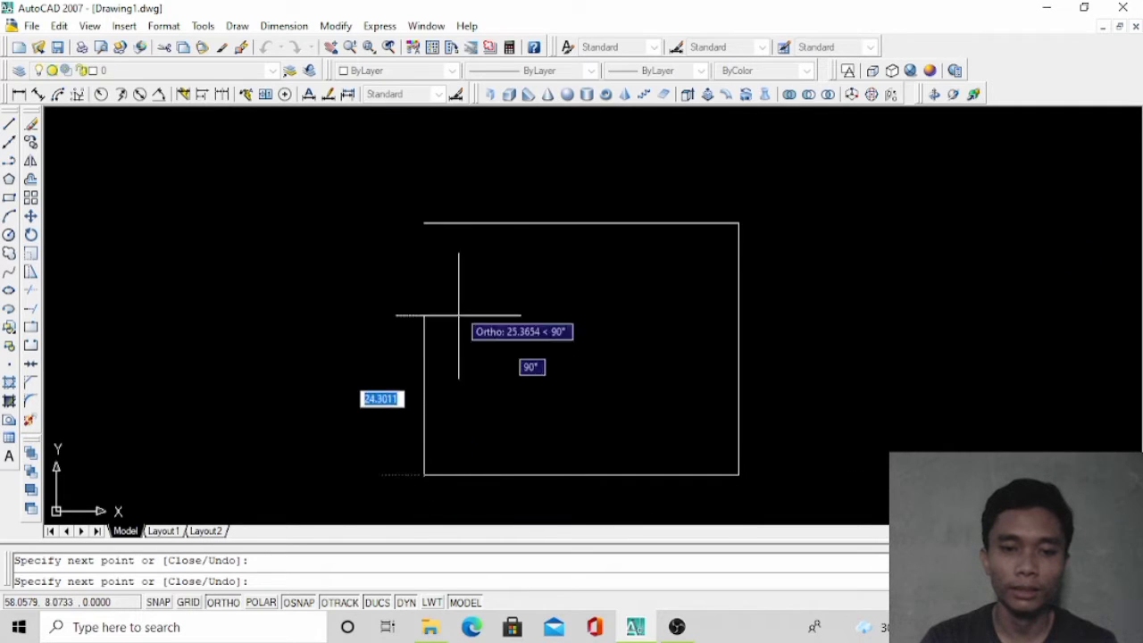
click(425, 224)
key(Escape)
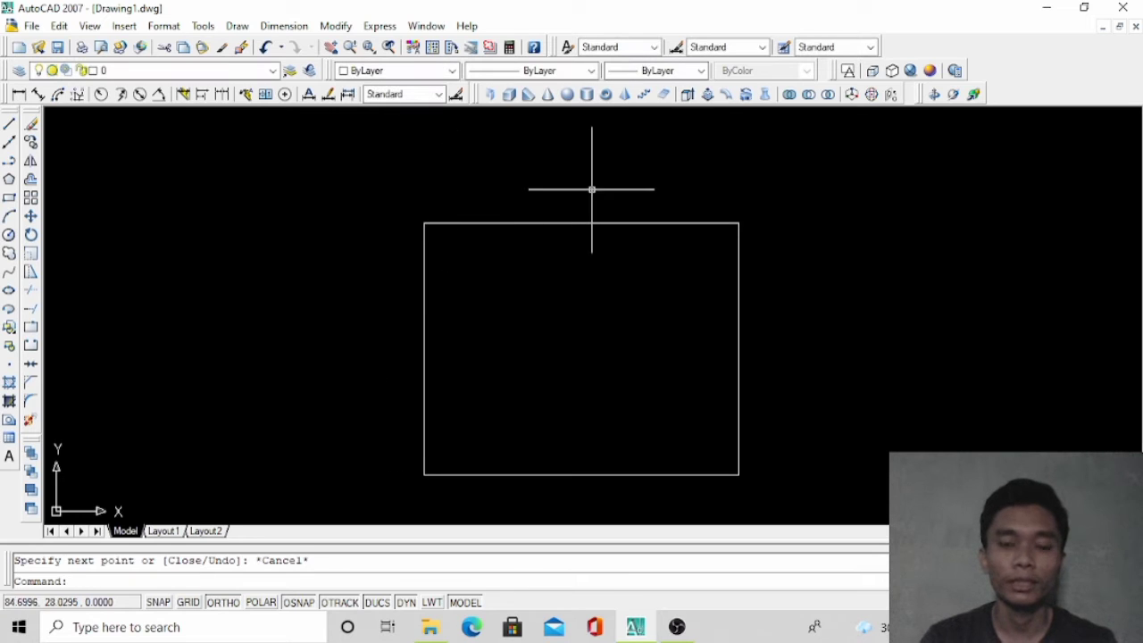
Fillet the rectangle's upper-left corner with a radius of 5
click(30, 401)
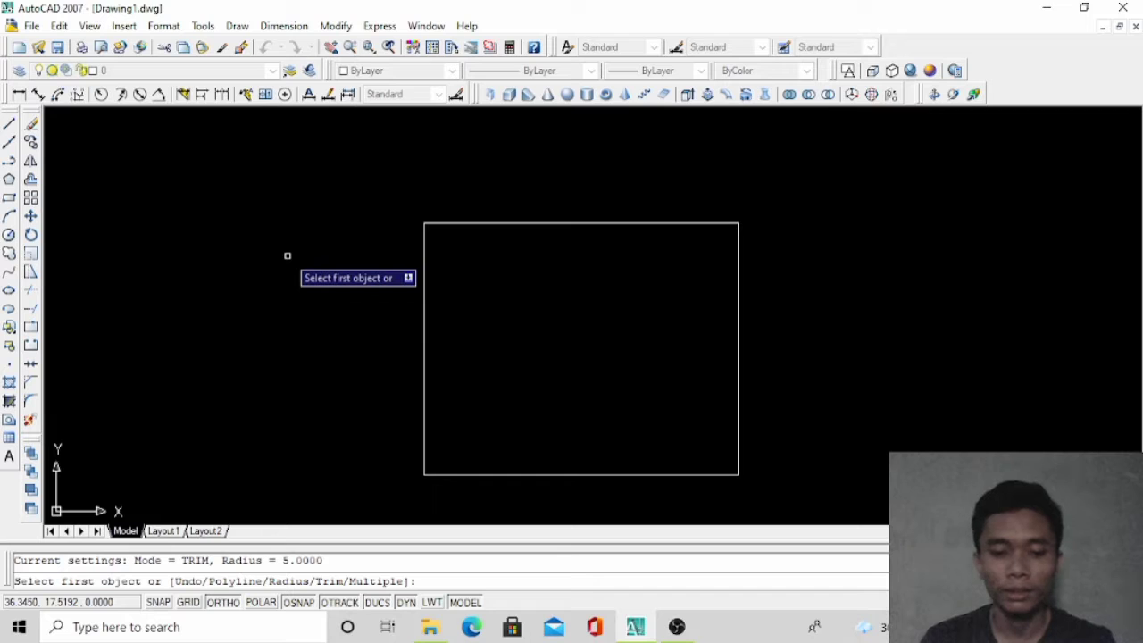
text(r)
key(Return)
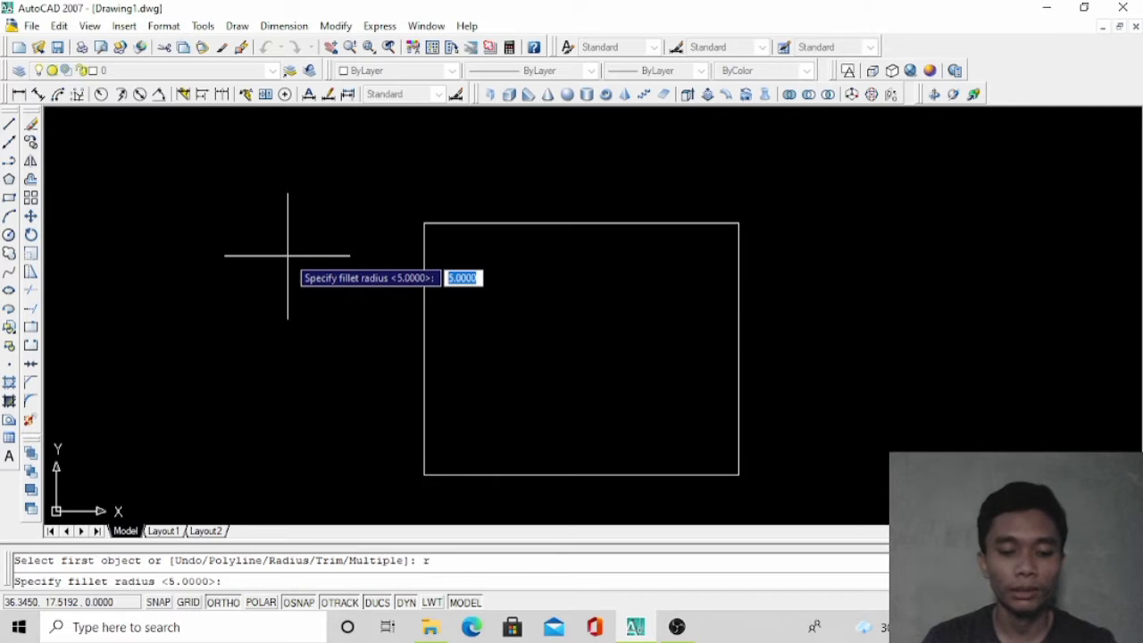
text(5)
key(Return)
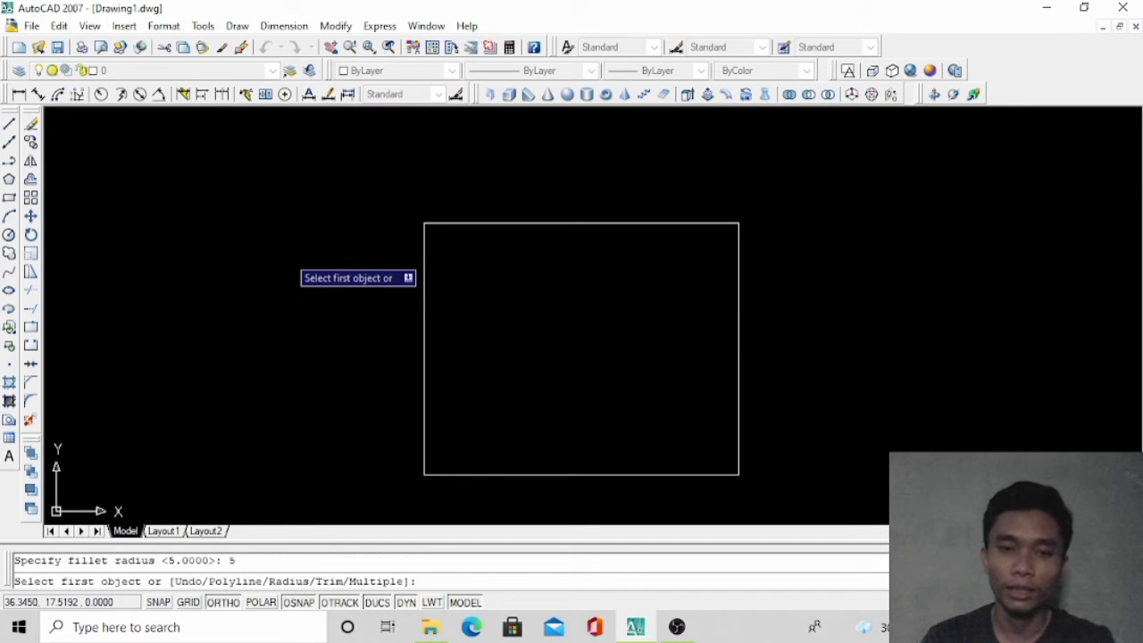
click(444, 224)
click(424, 242)
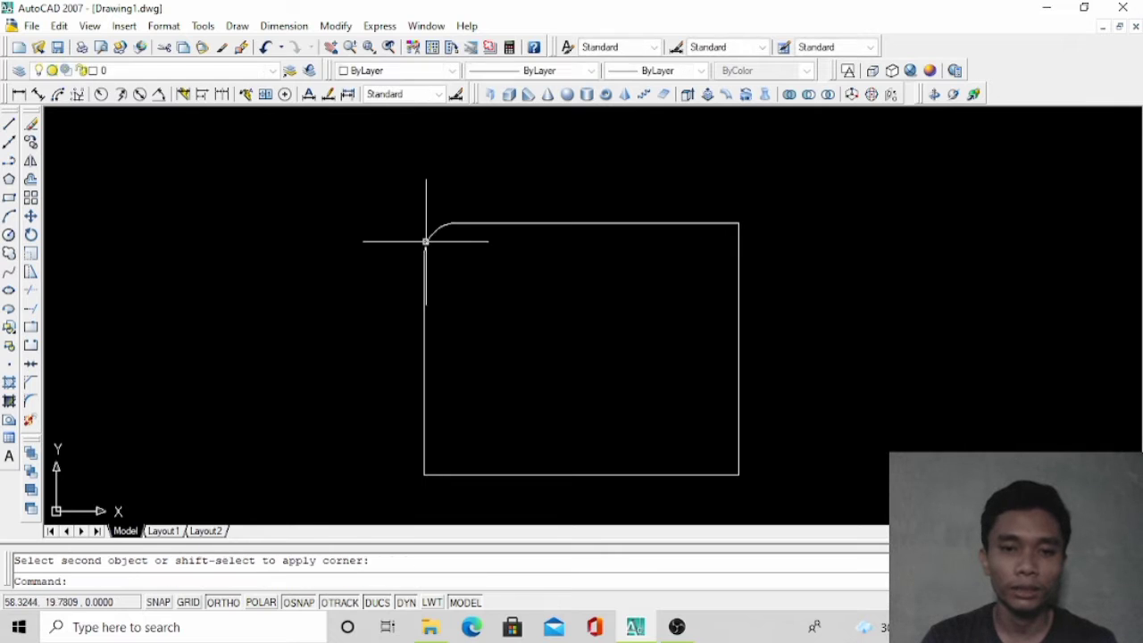
Fillet the rectangle's other three corners with the same radius of 5
click(32, 402)
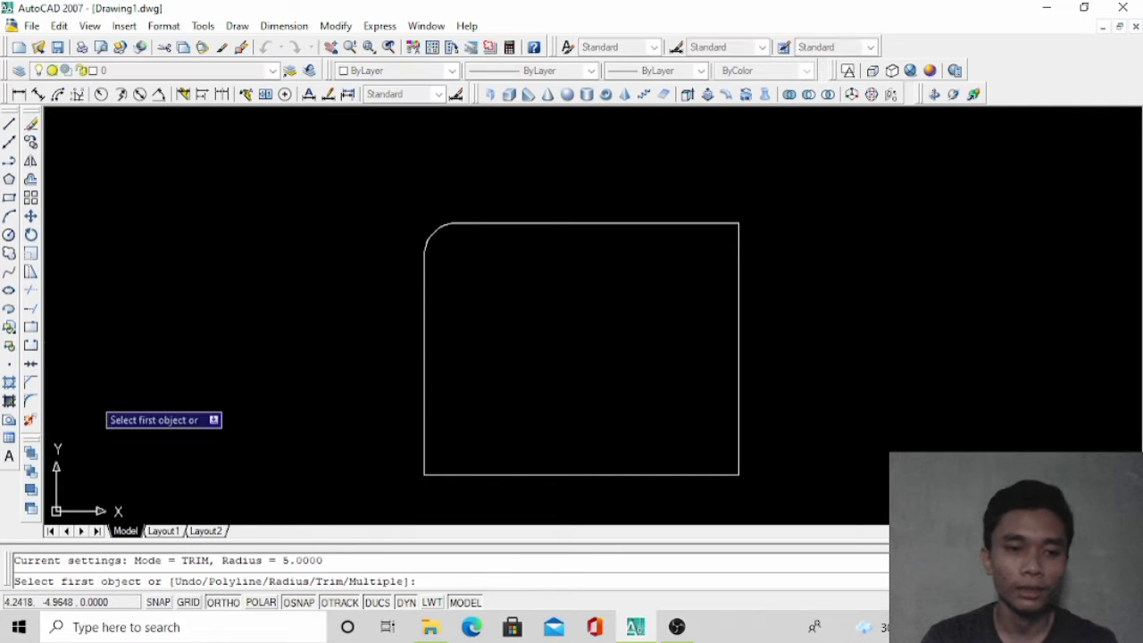
click(425, 447)
click(436, 474)
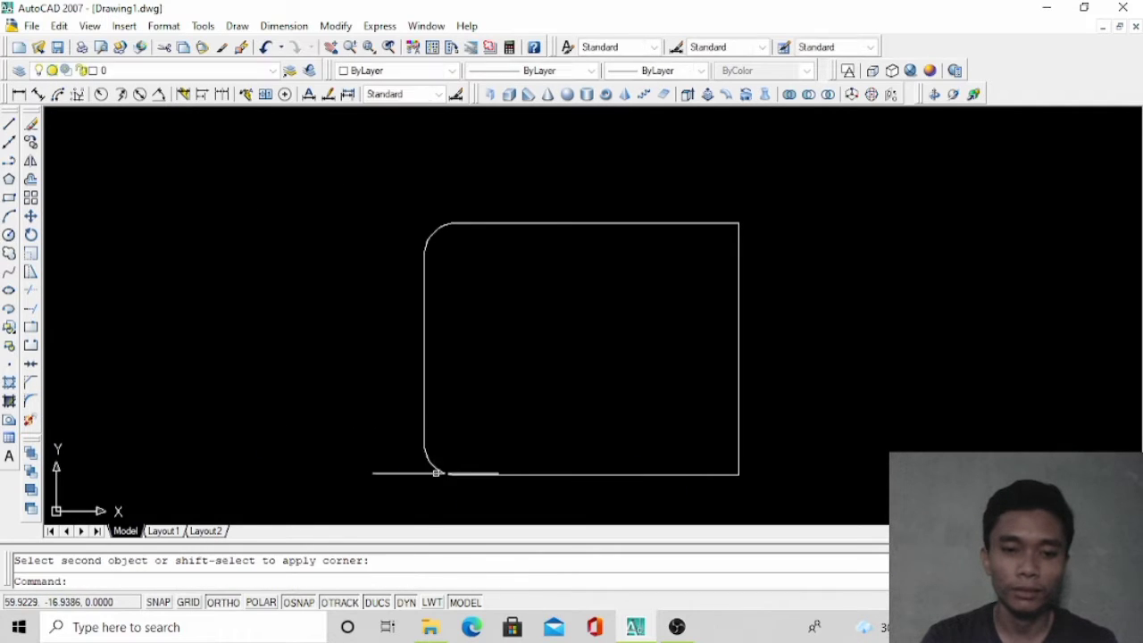
click(31, 402)
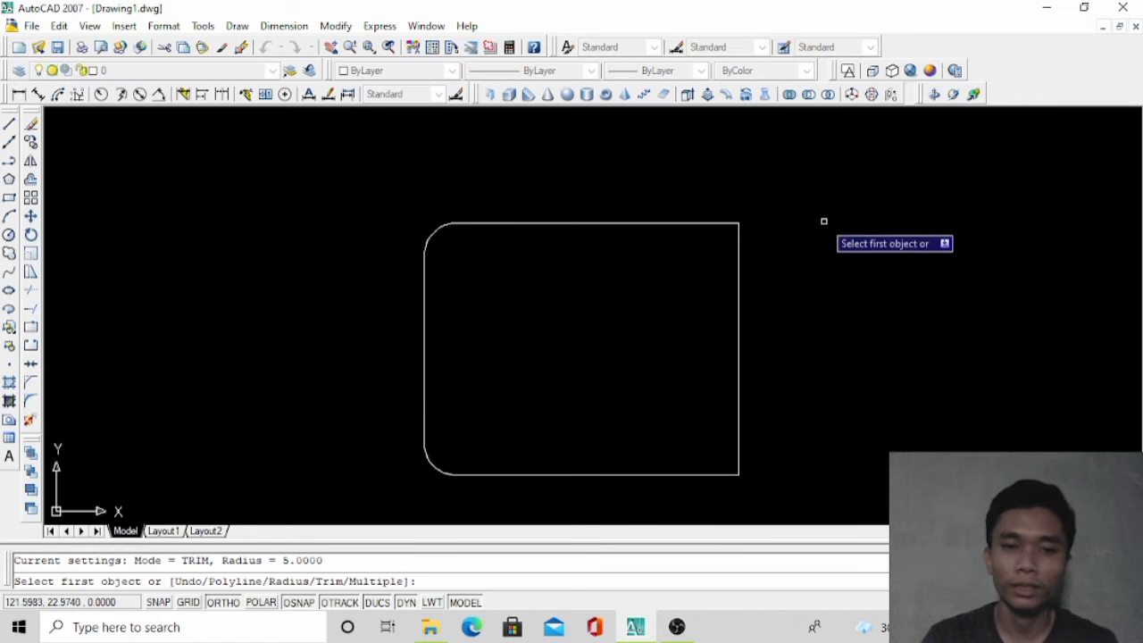
click(728, 223)
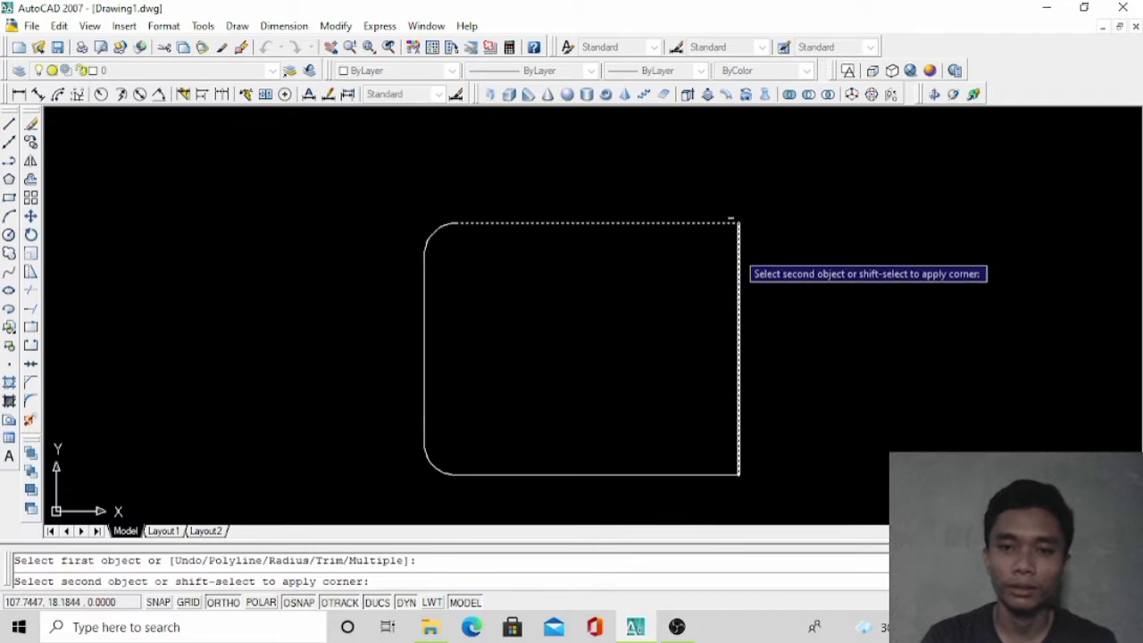
click(739, 234)
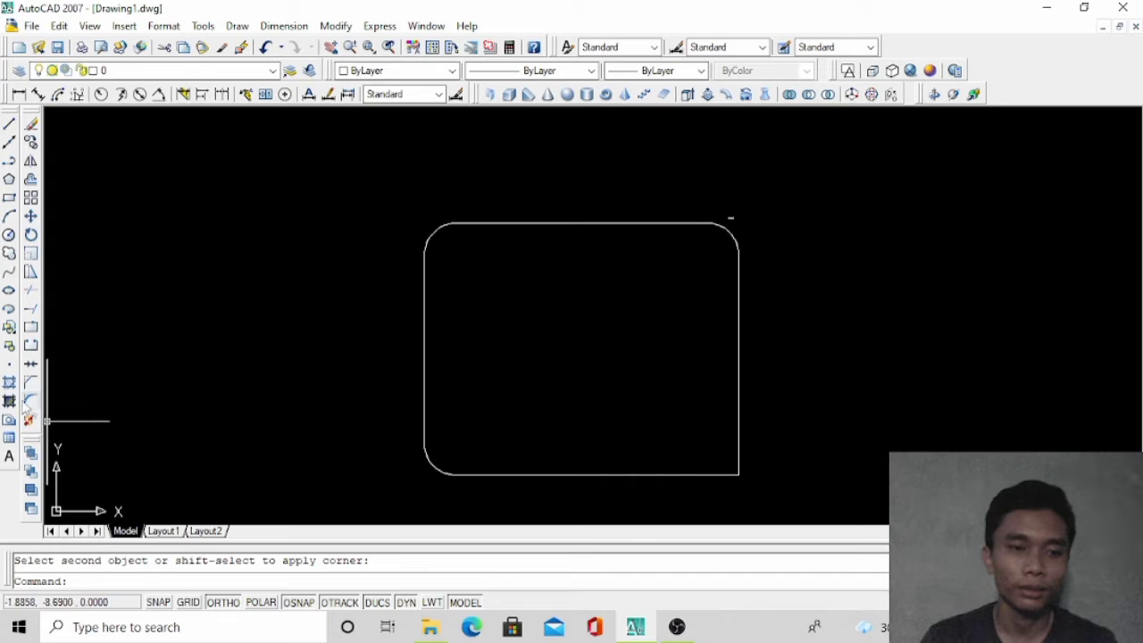
click(30, 382)
click(31, 401)
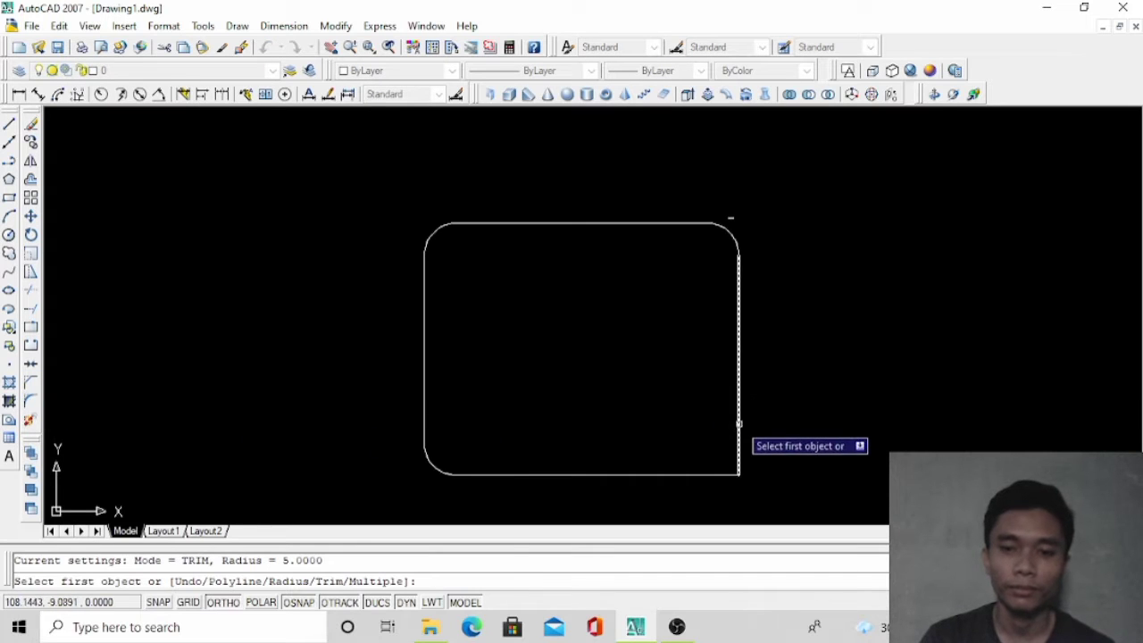
click(739, 457)
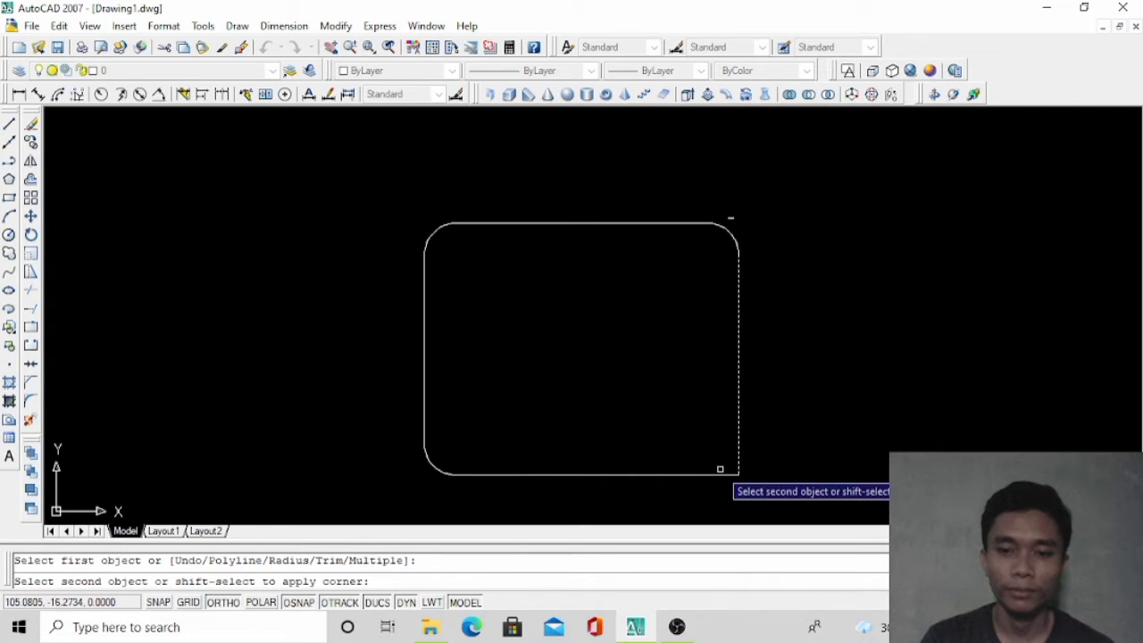
click(720, 471)
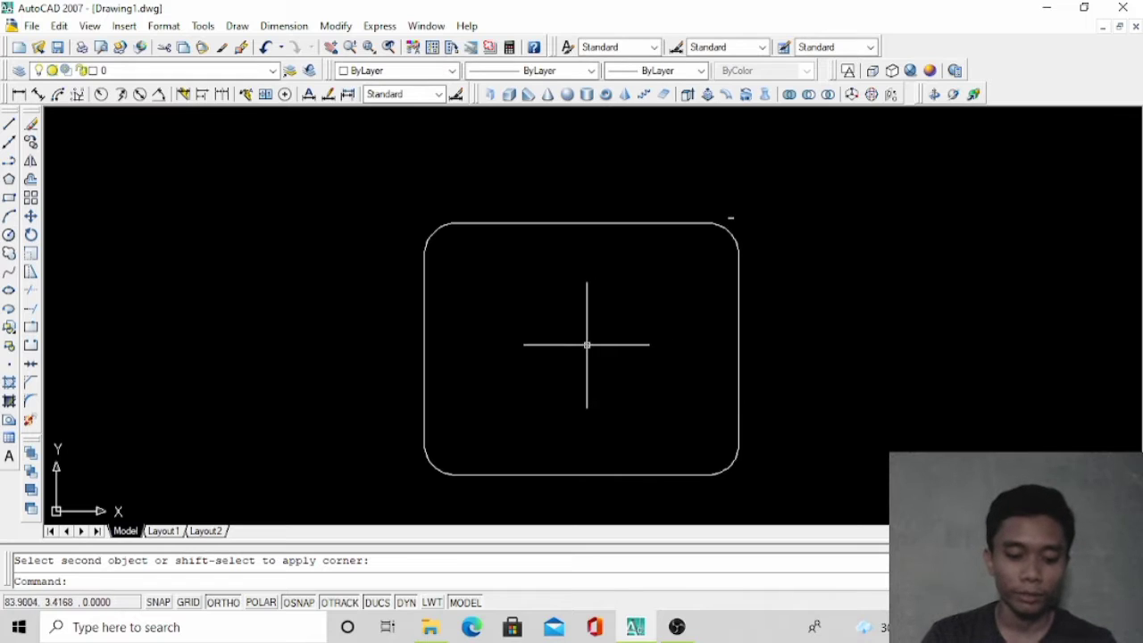
Draw guide lines from the top edge's right end, 10 to the left along the edge and 5 straight down
click(12, 126)
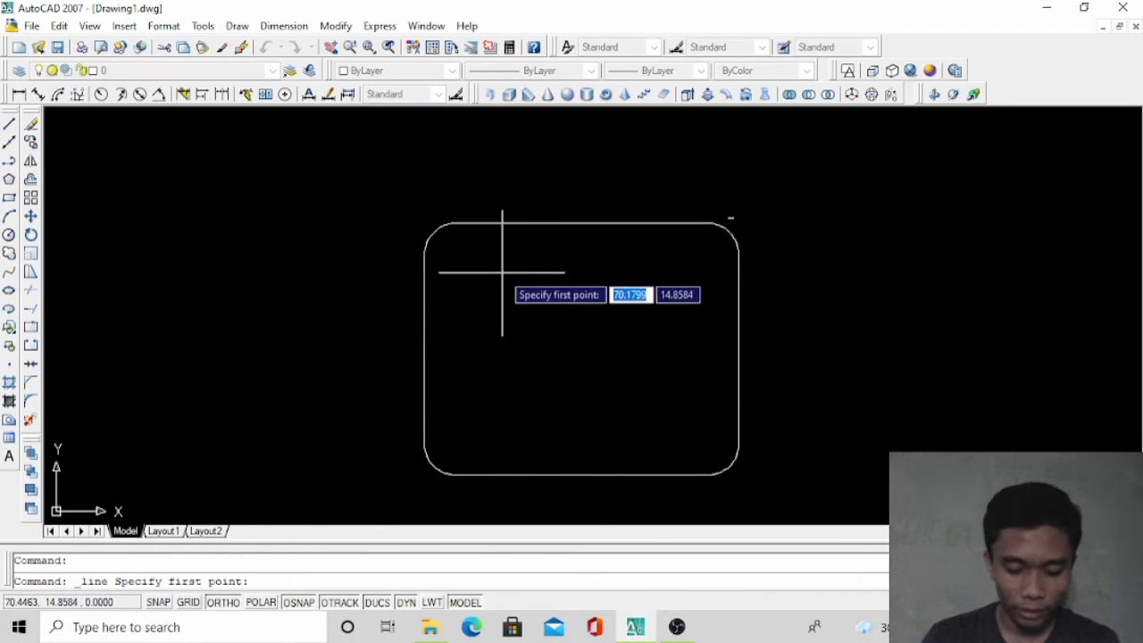
click(707, 222)
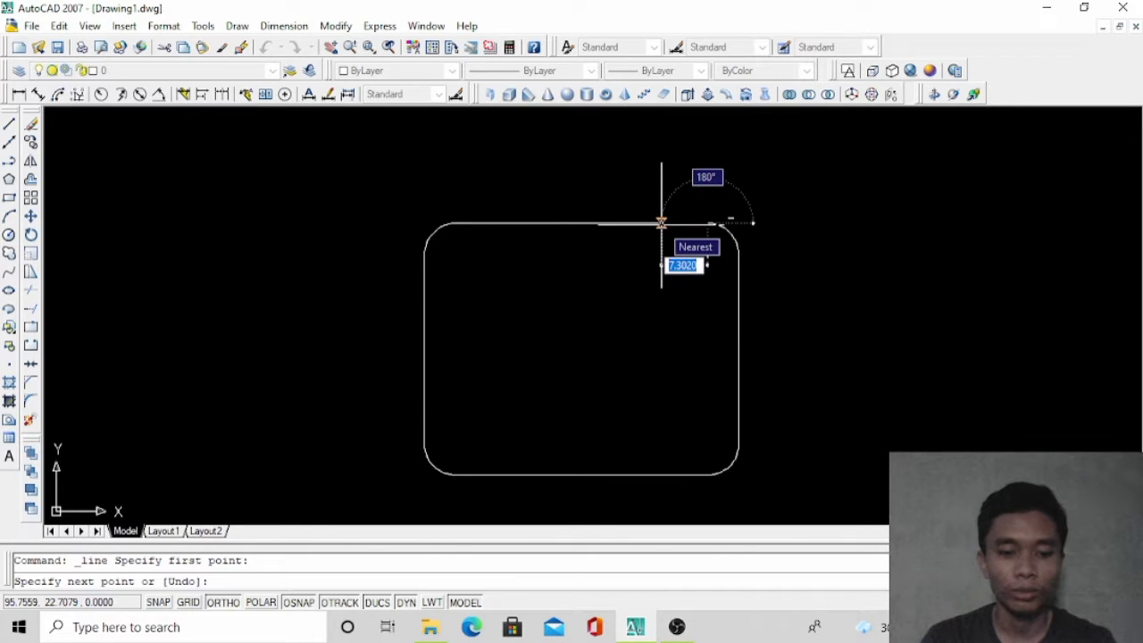
text(1)
key(Return)
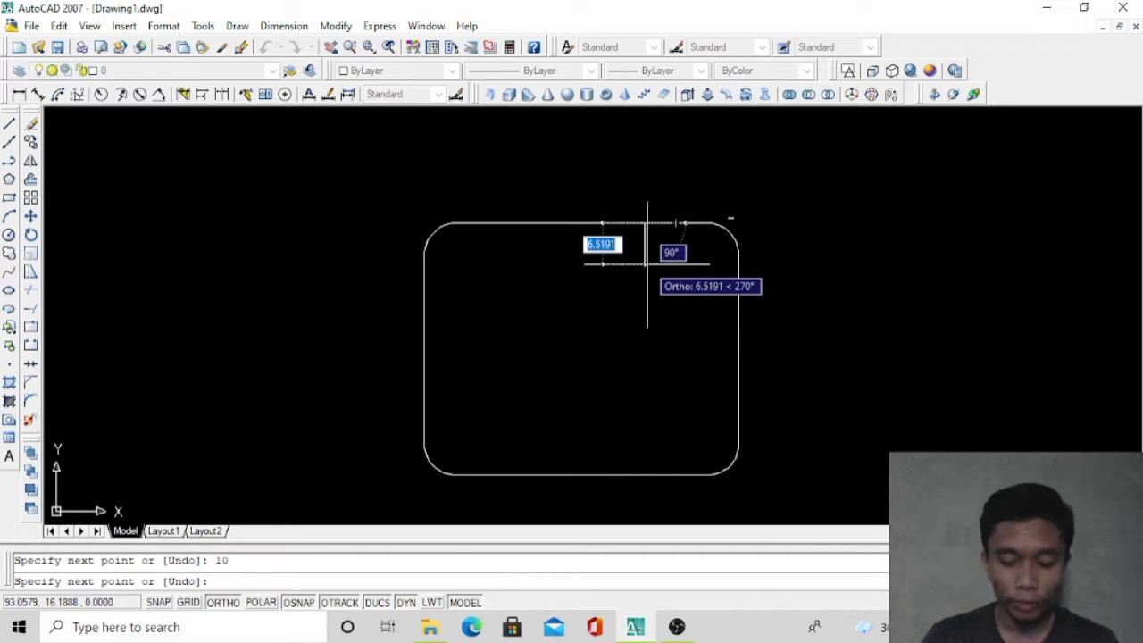
text(5)
key(Return)
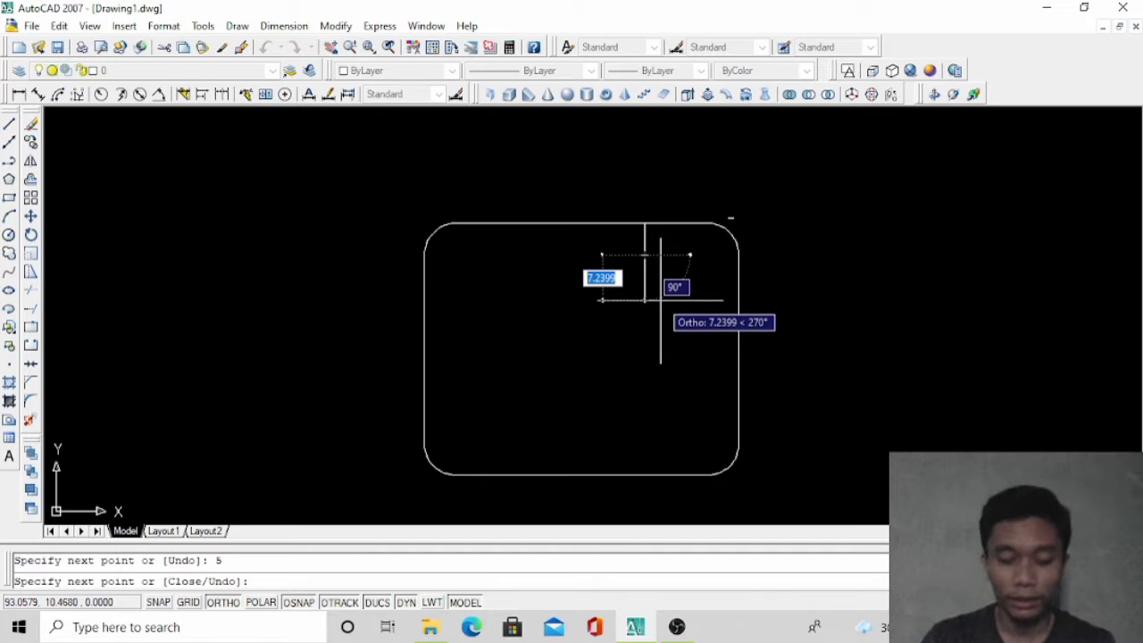
Continue from the guide lines with a closed 30 by 30 square inside the rounded rectangle
text(30)
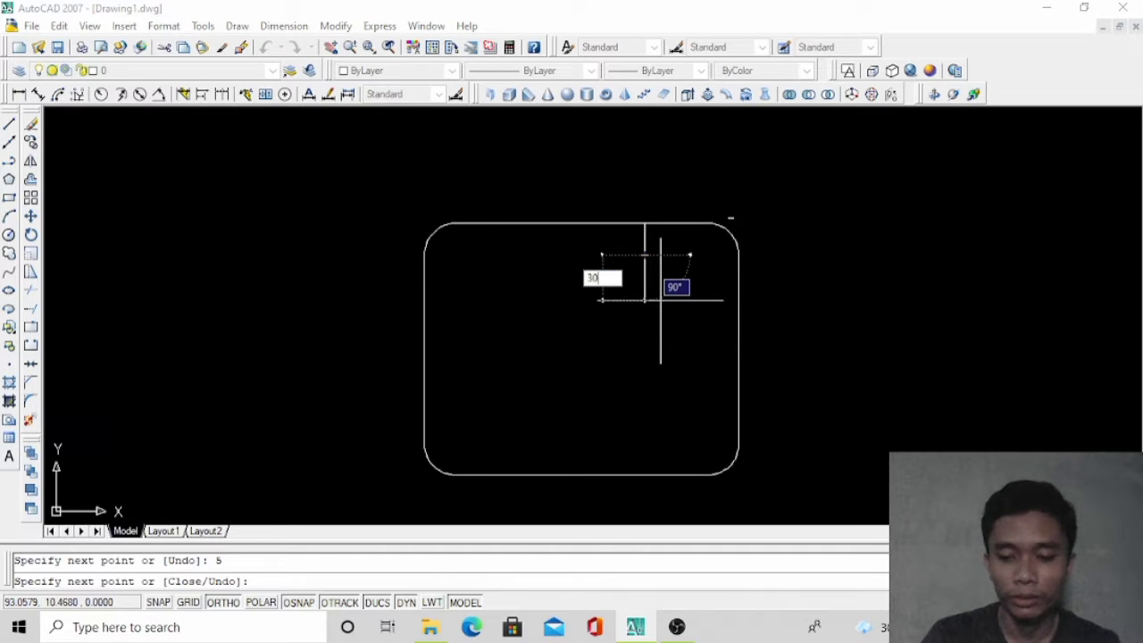
key(Return)
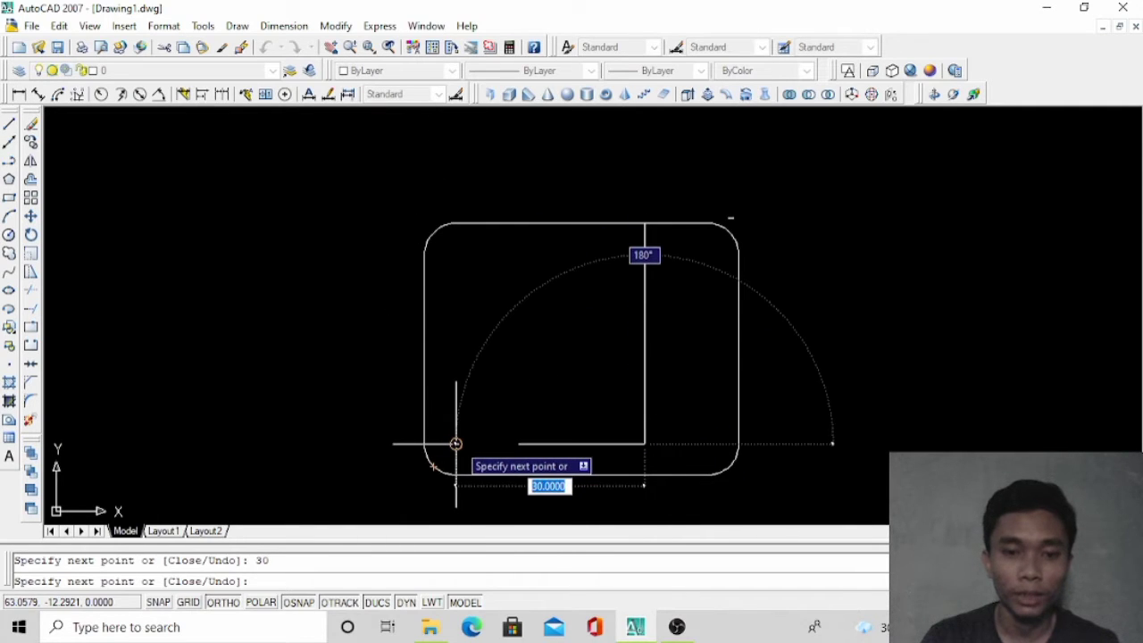
click(456, 444)
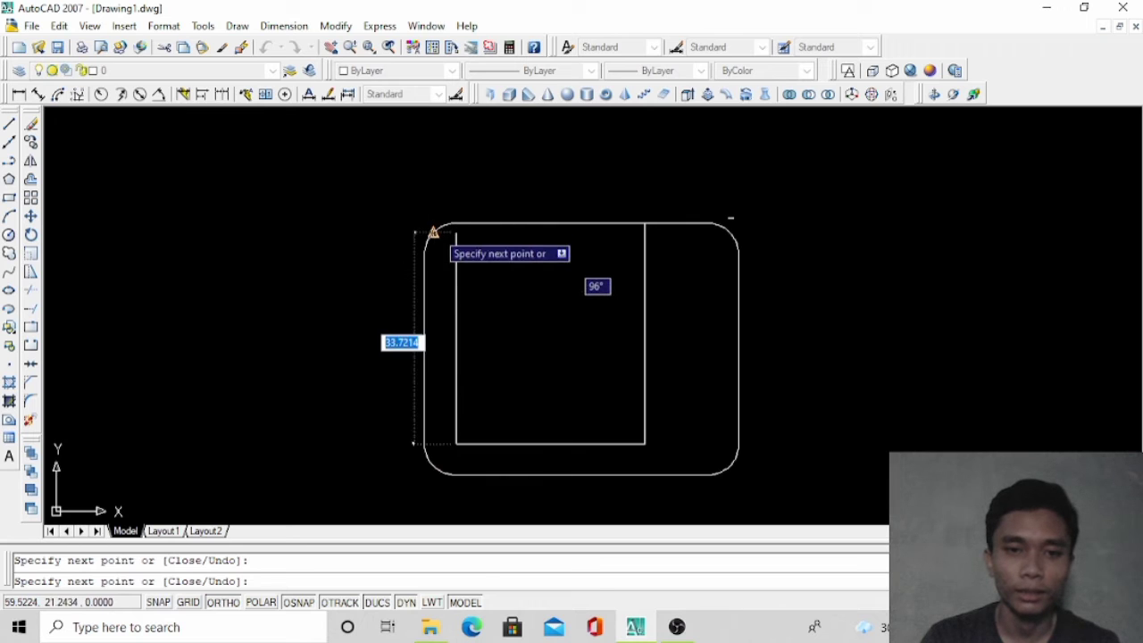
click(455, 255)
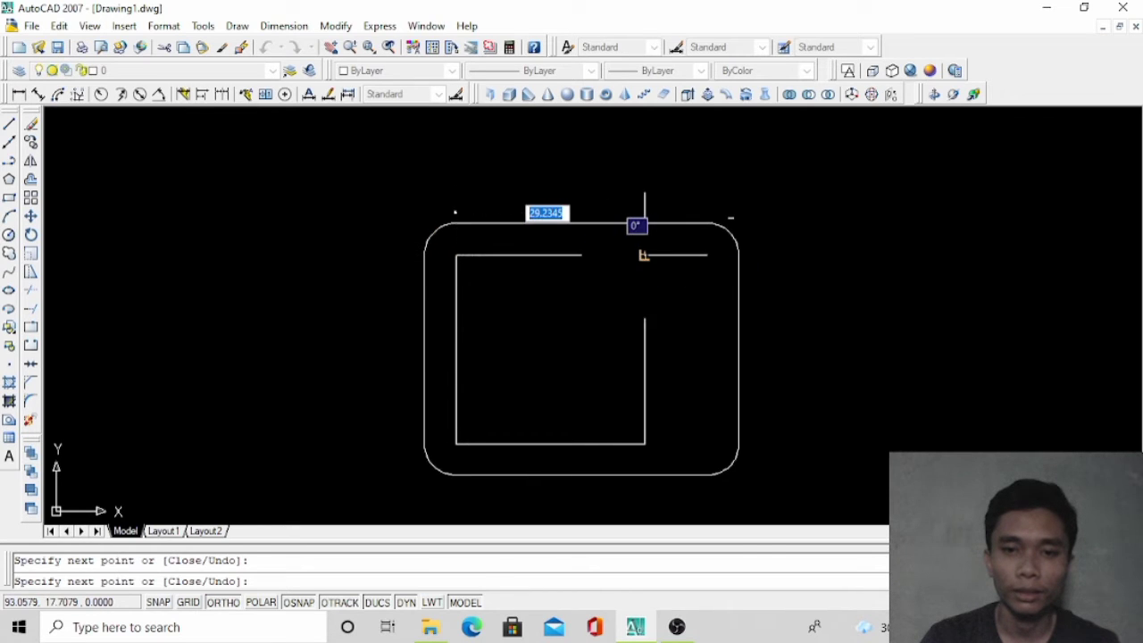
click(645, 255)
click(672, 224)
key(Escape)
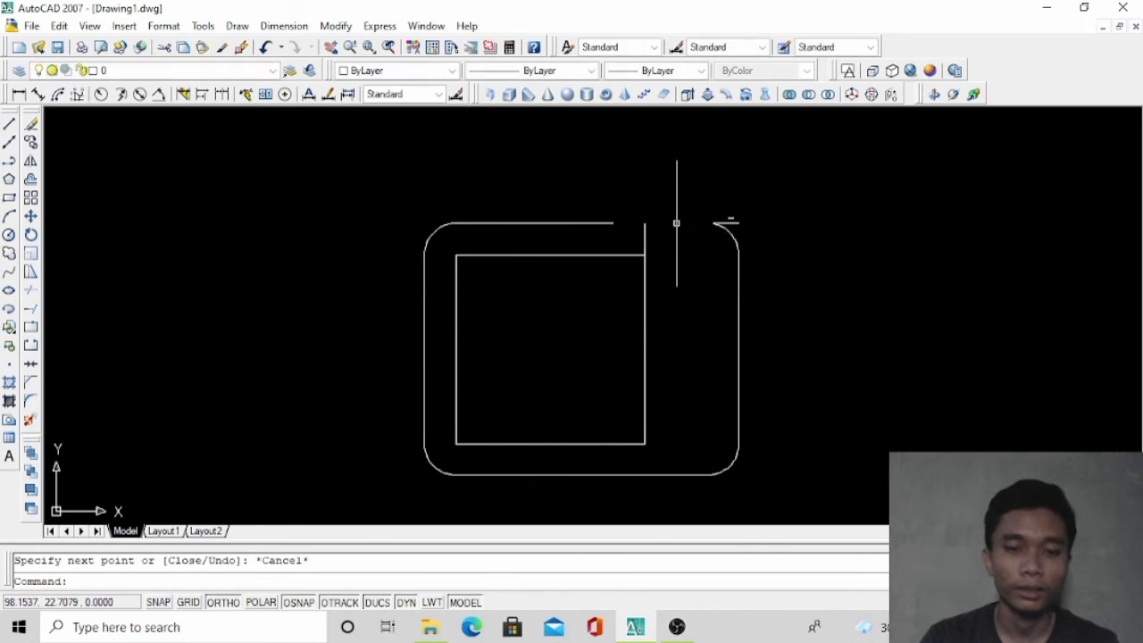
Erase the two guide lines between the top edge and the inner square's upper-right corner
click(668, 223)
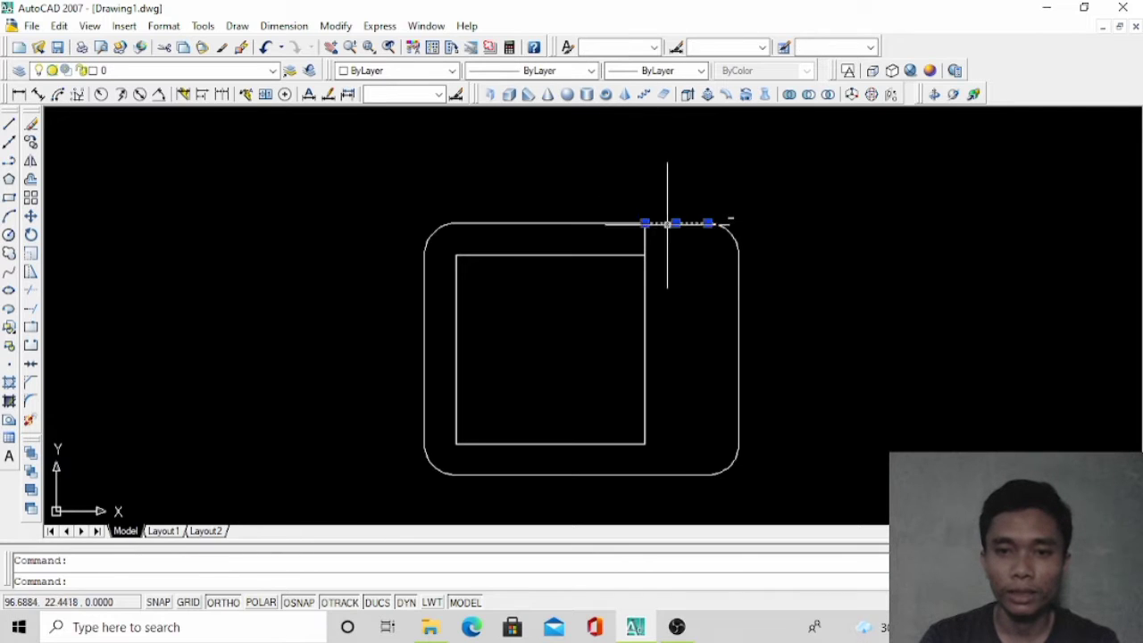
right_click(659, 175)
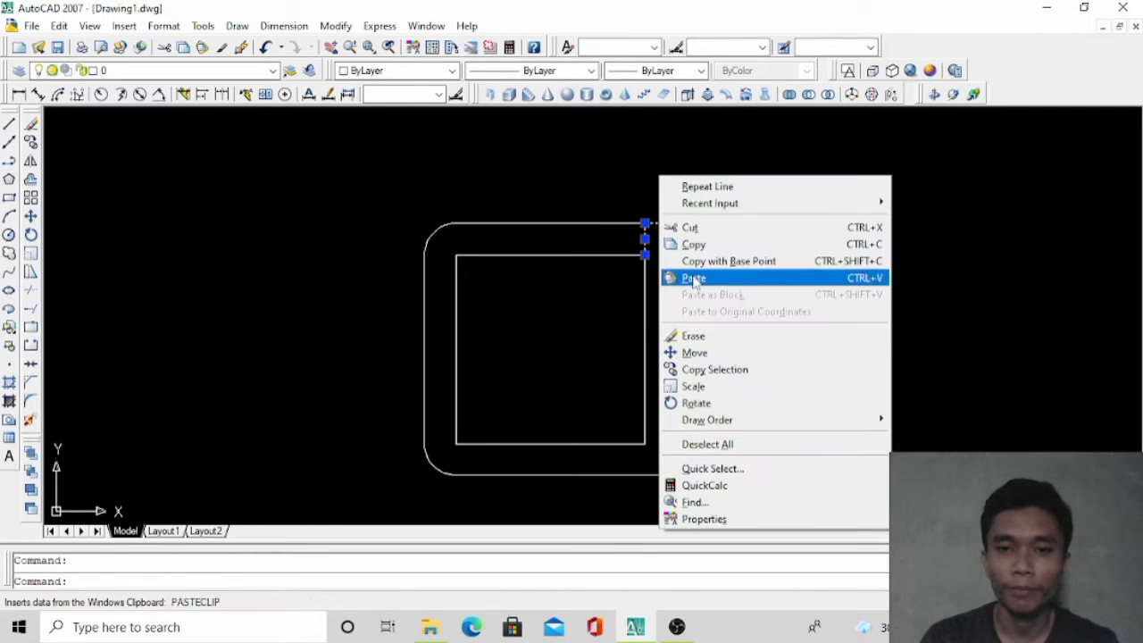
click(688, 336)
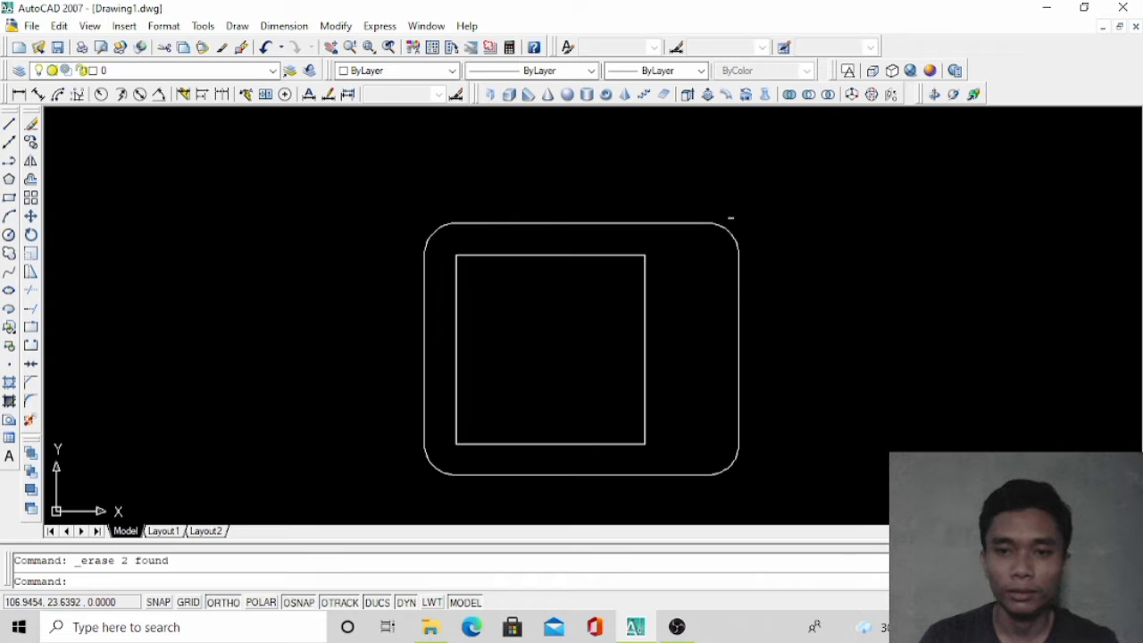
click(730, 218)
click(733, 217)
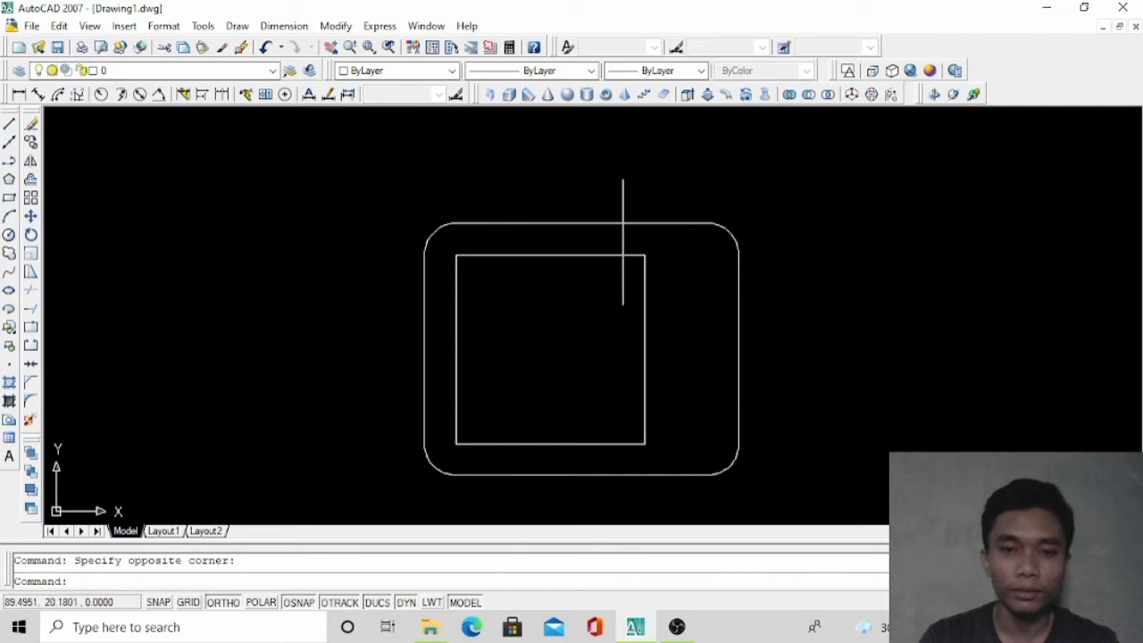
Draw a circle of radius 12 centred midway between the midpoints of the inner square's top and bottom edges
click(9, 234)
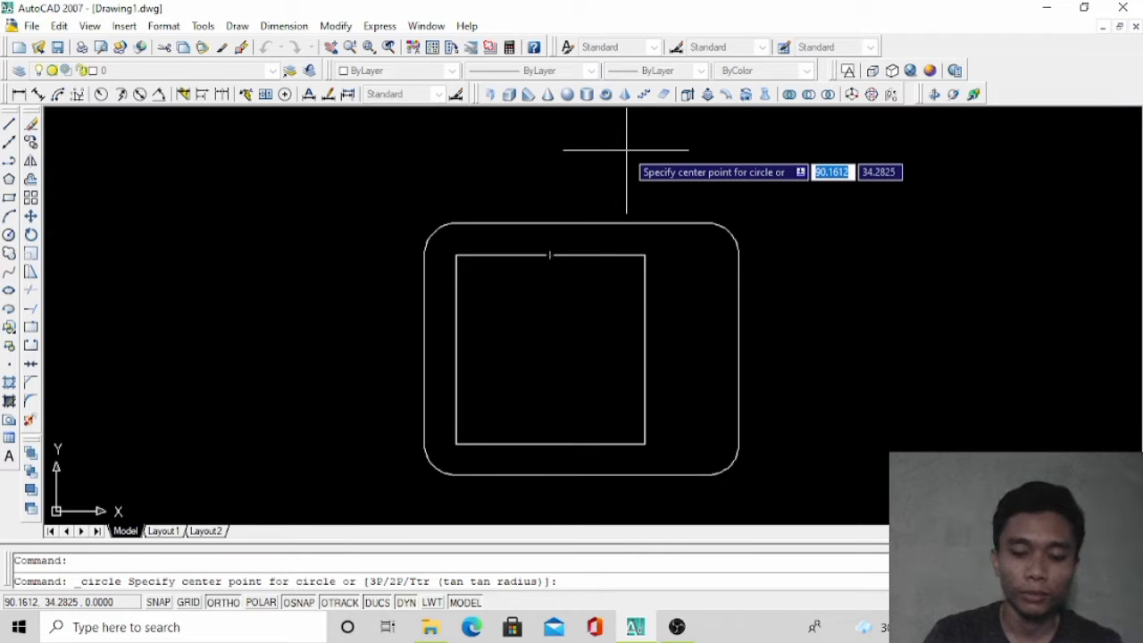
text(2p)
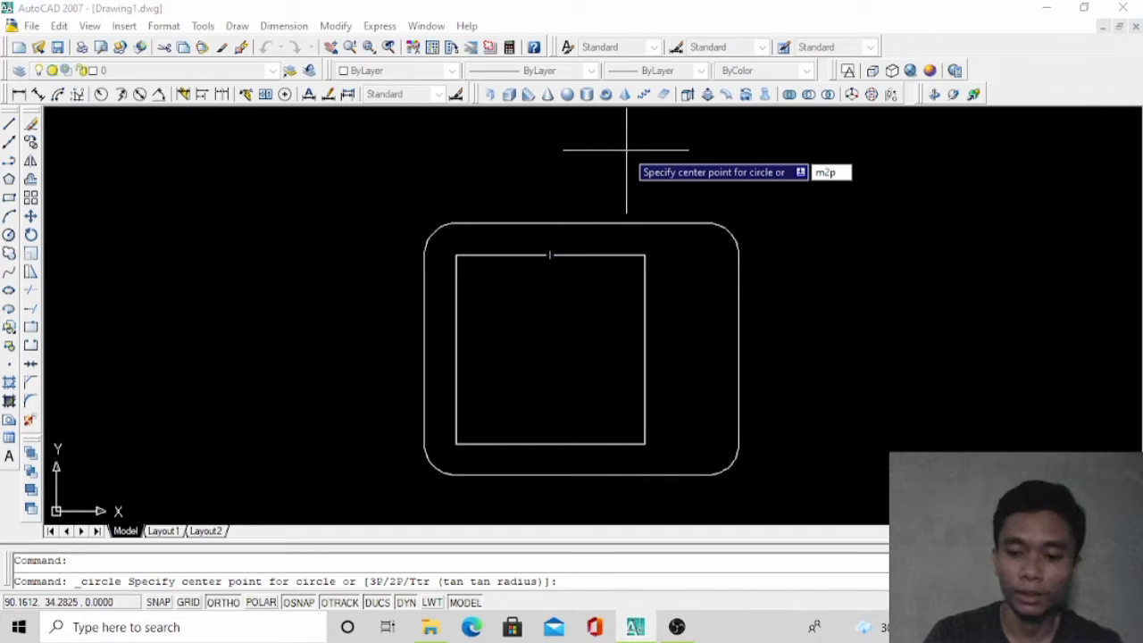
key(Return)
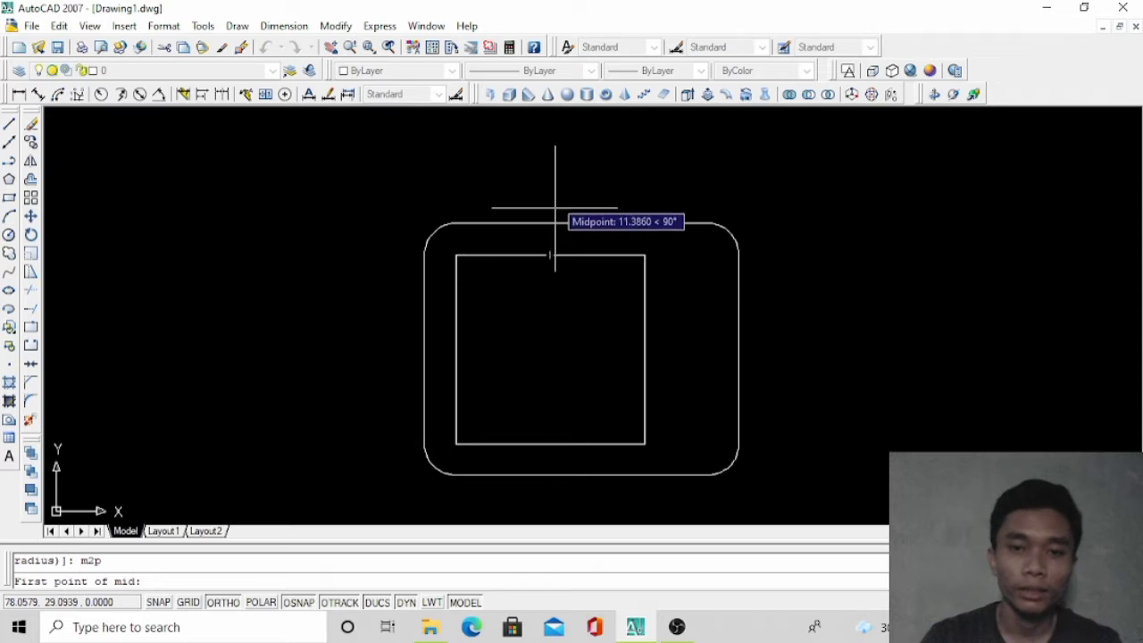
click(549, 256)
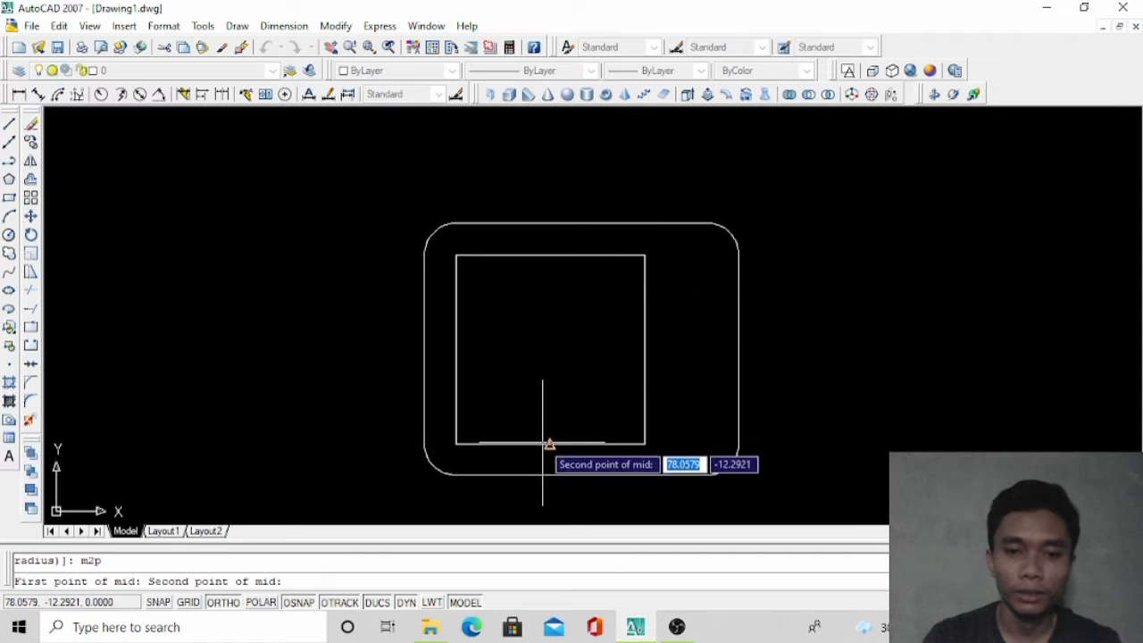
click(550, 444)
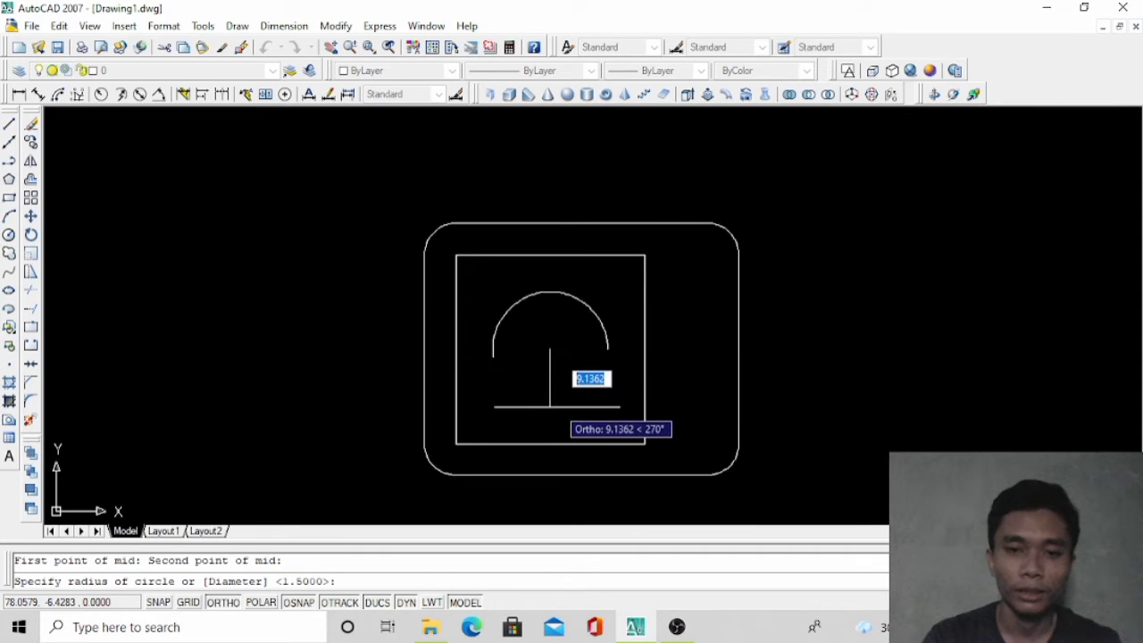
scroll(558, 406, up, 2)
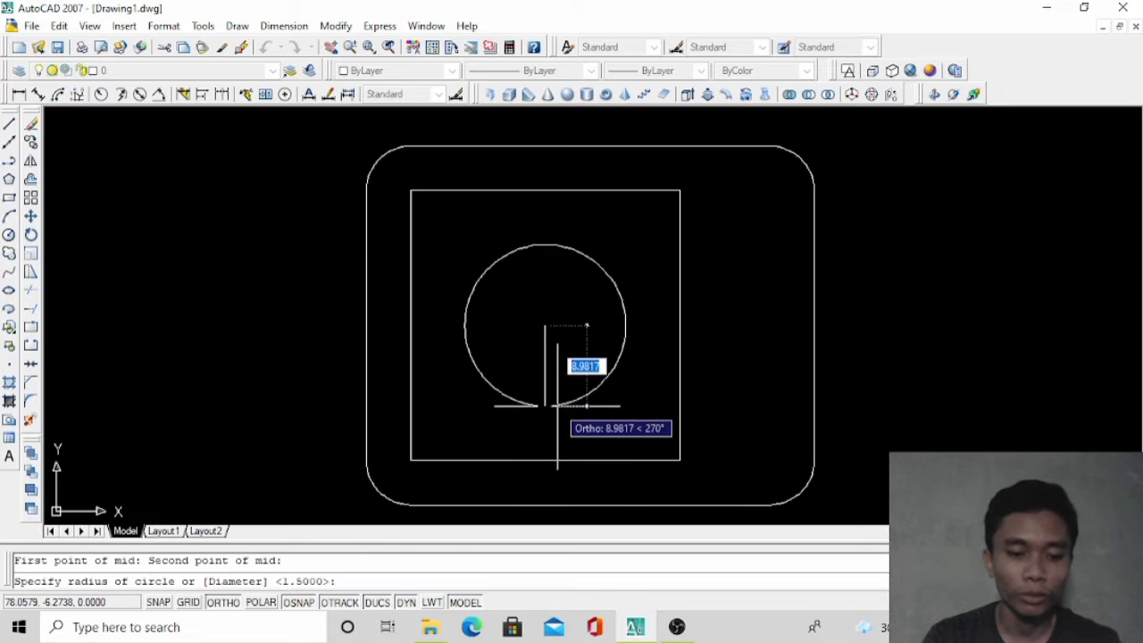
text(1)
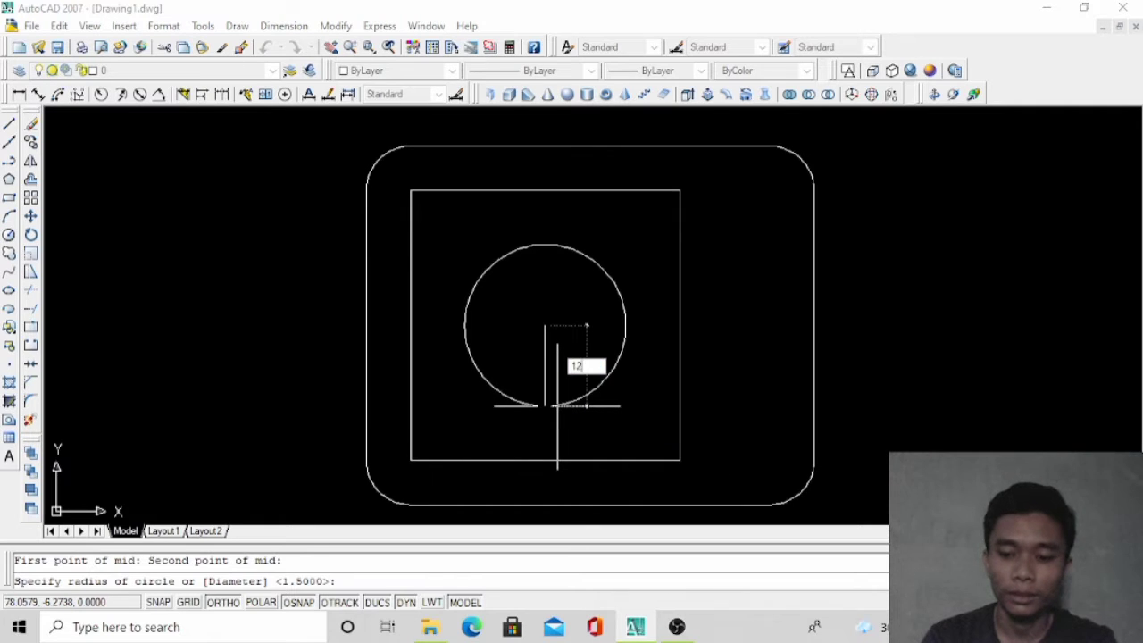
text(2)
key(Return)
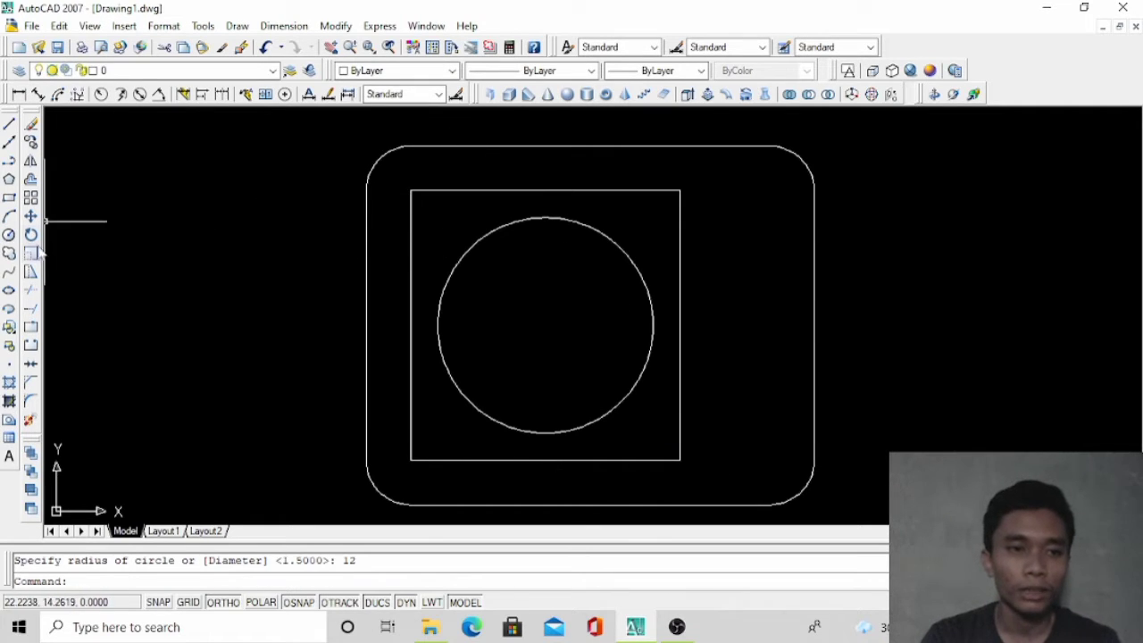
Draw a tangent-tangent-radius circle of radius 2 touching the inner square's top and left edges
click(8, 235)
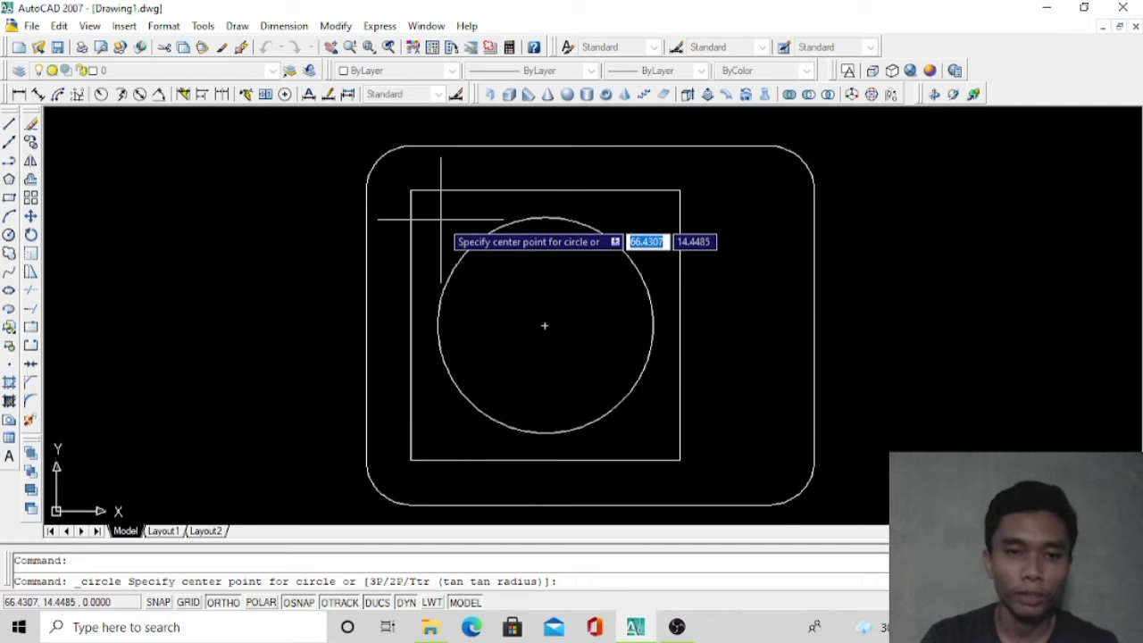
text(ttr)
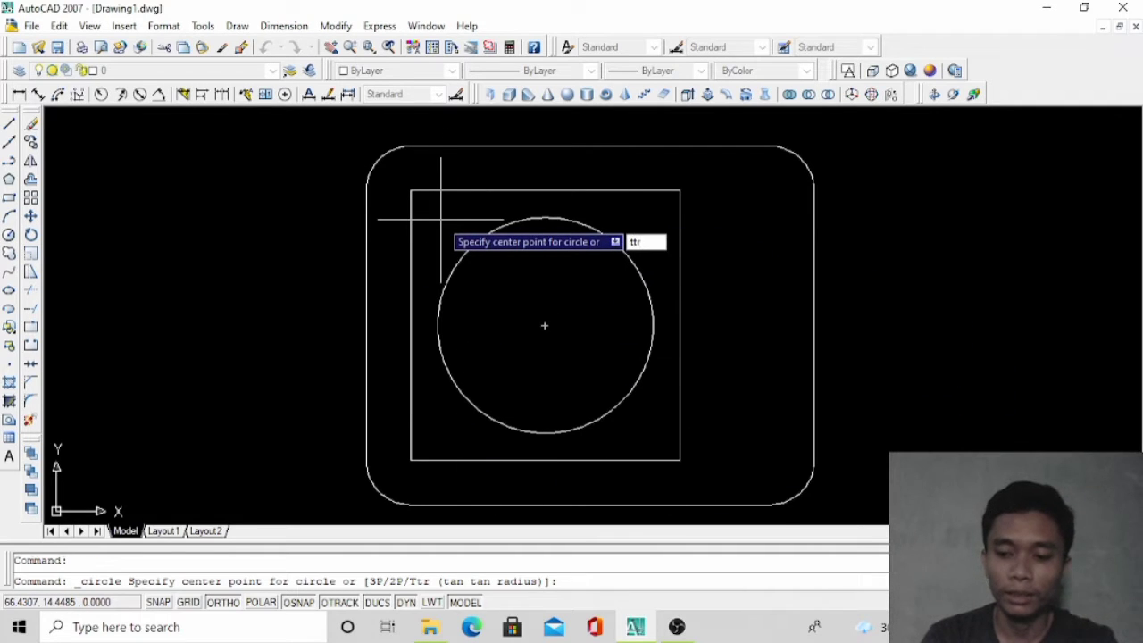
key(Return)
click(430, 193)
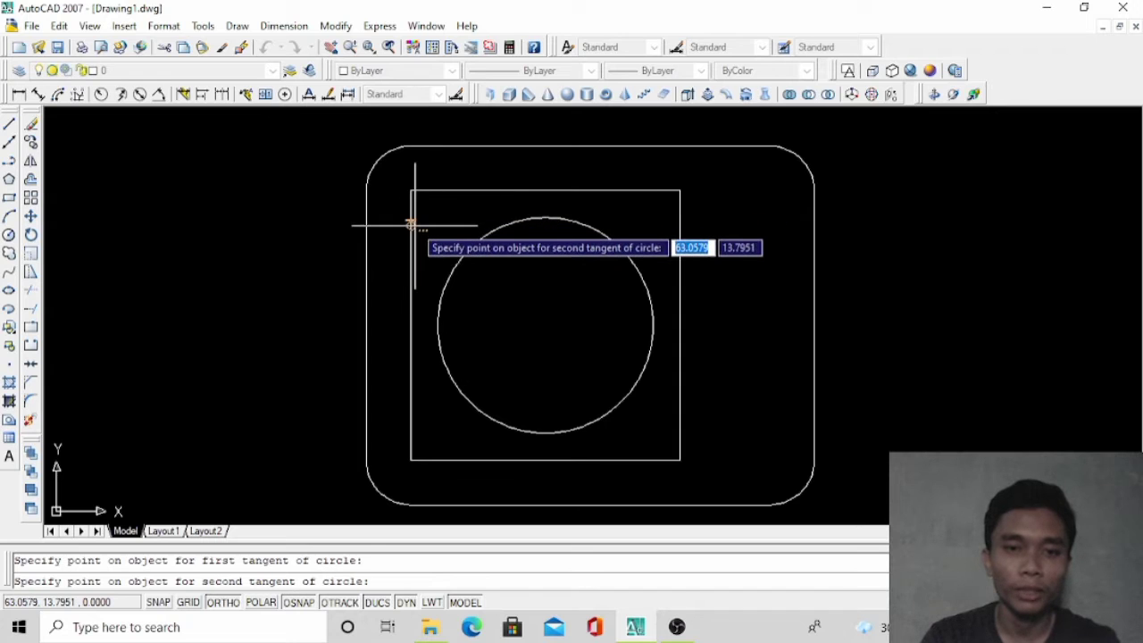
click(411, 223)
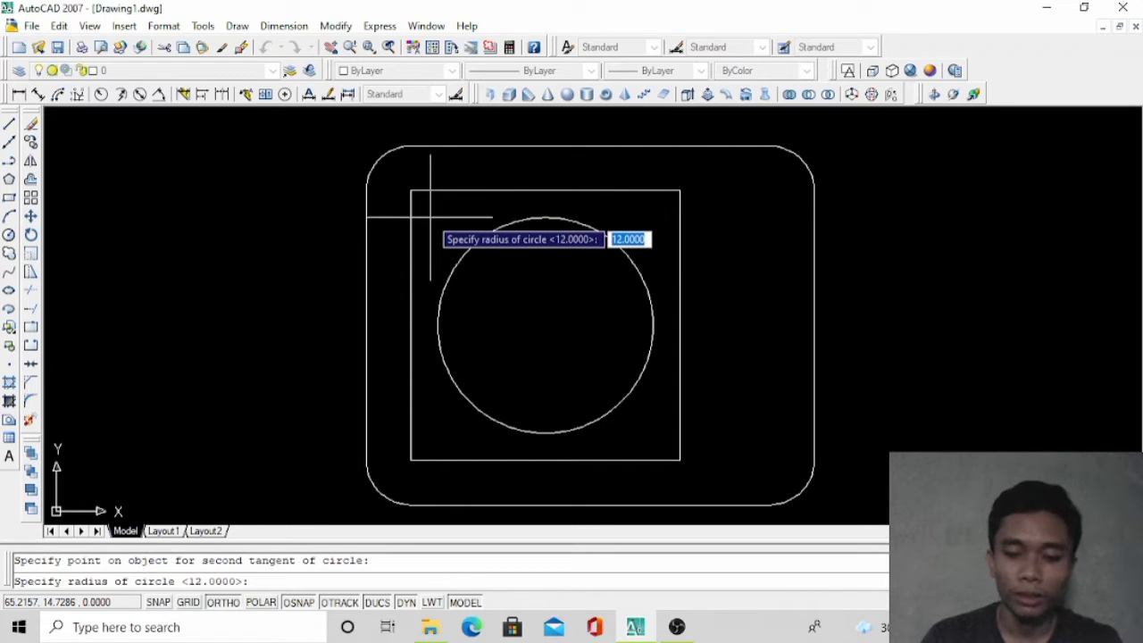
text(2)
key(Return)
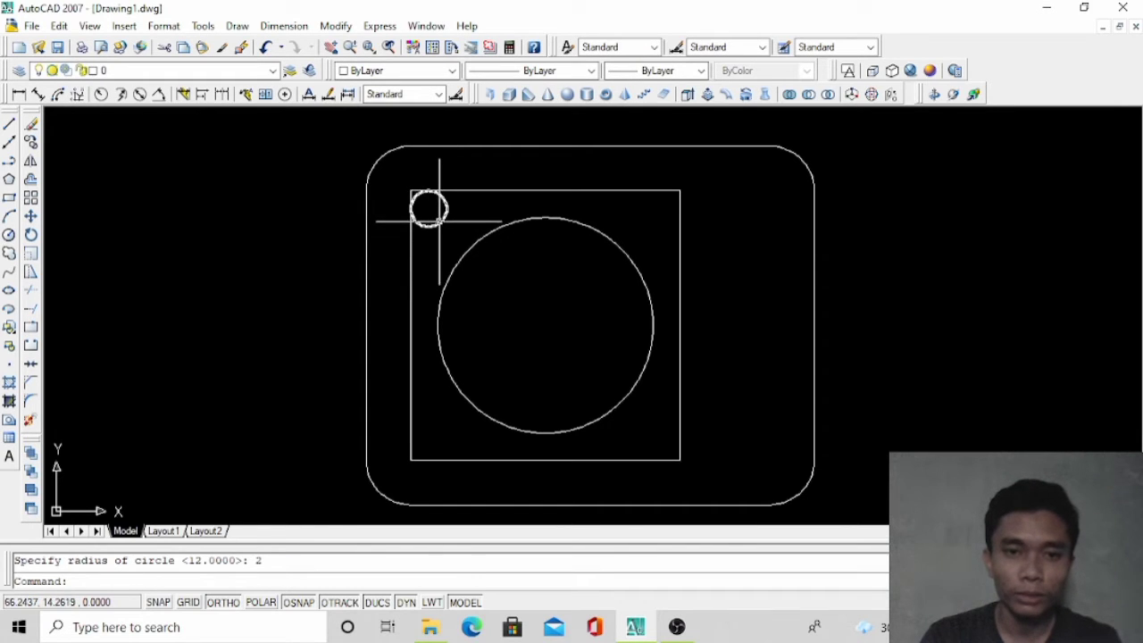
Polar-array the small corner circle around the large circle's centre, with 4 items filling 360 degrees
click(430, 213)
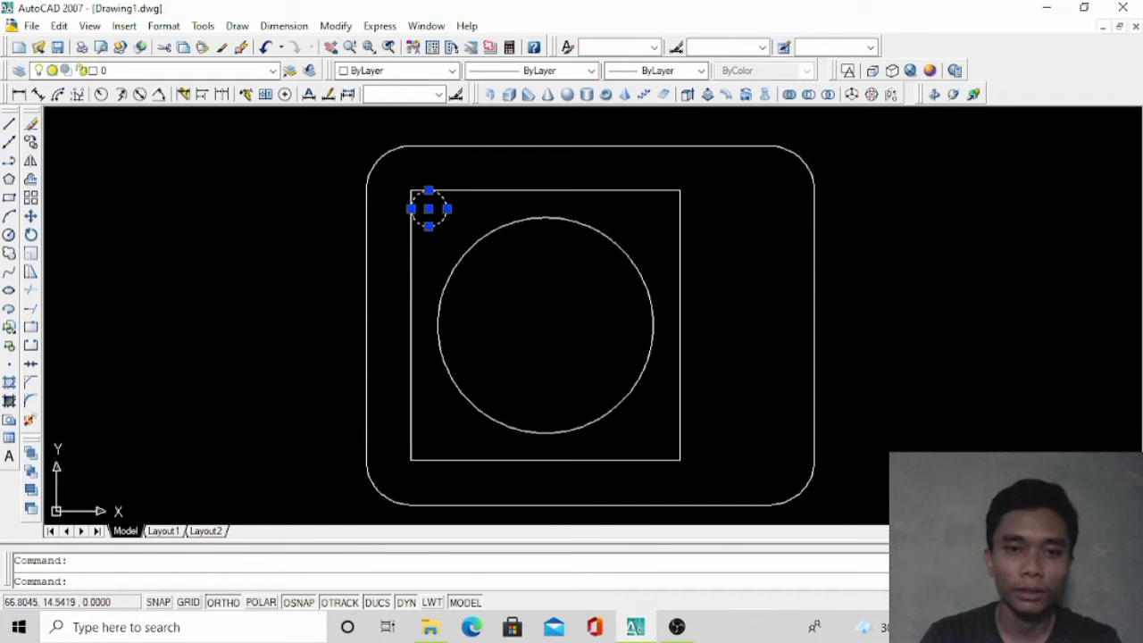
click(30, 198)
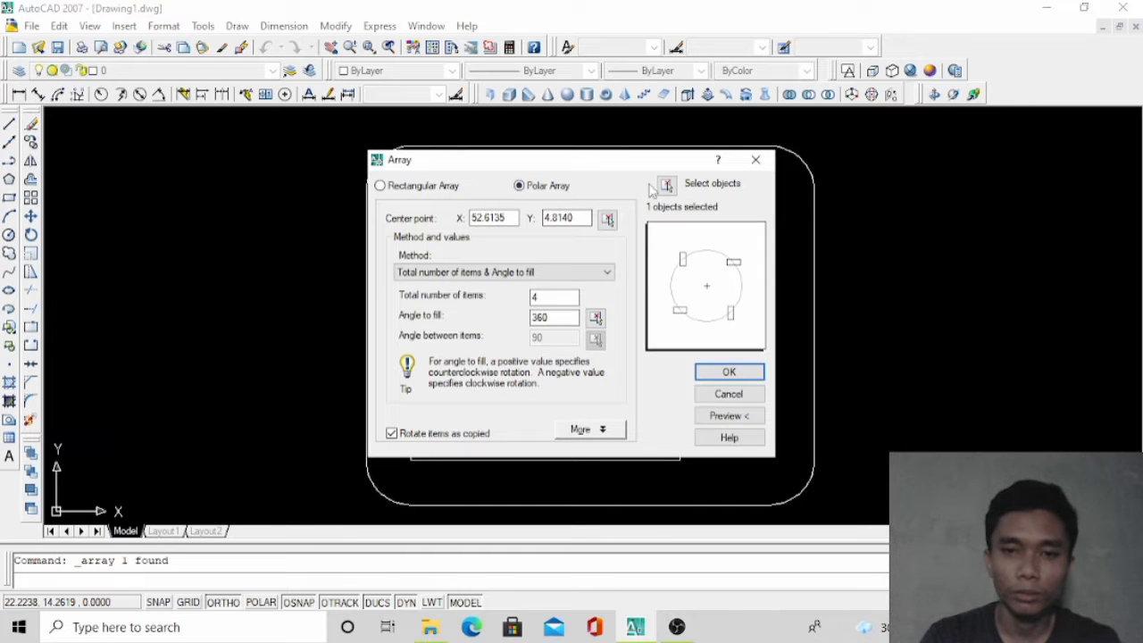
click(666, 185)
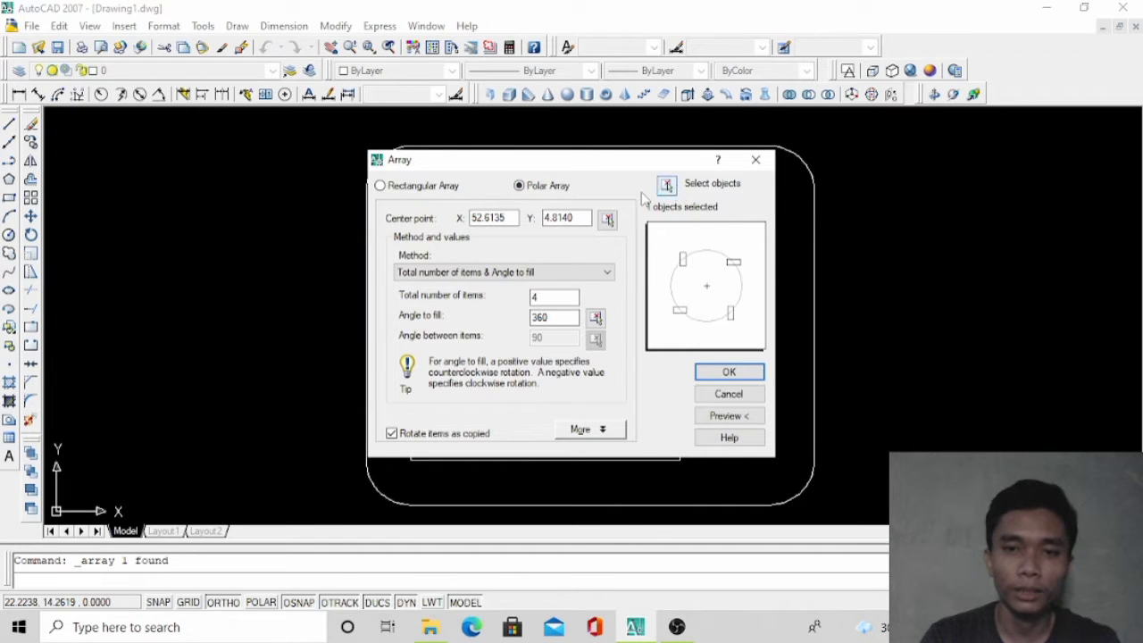
click(668, 185)
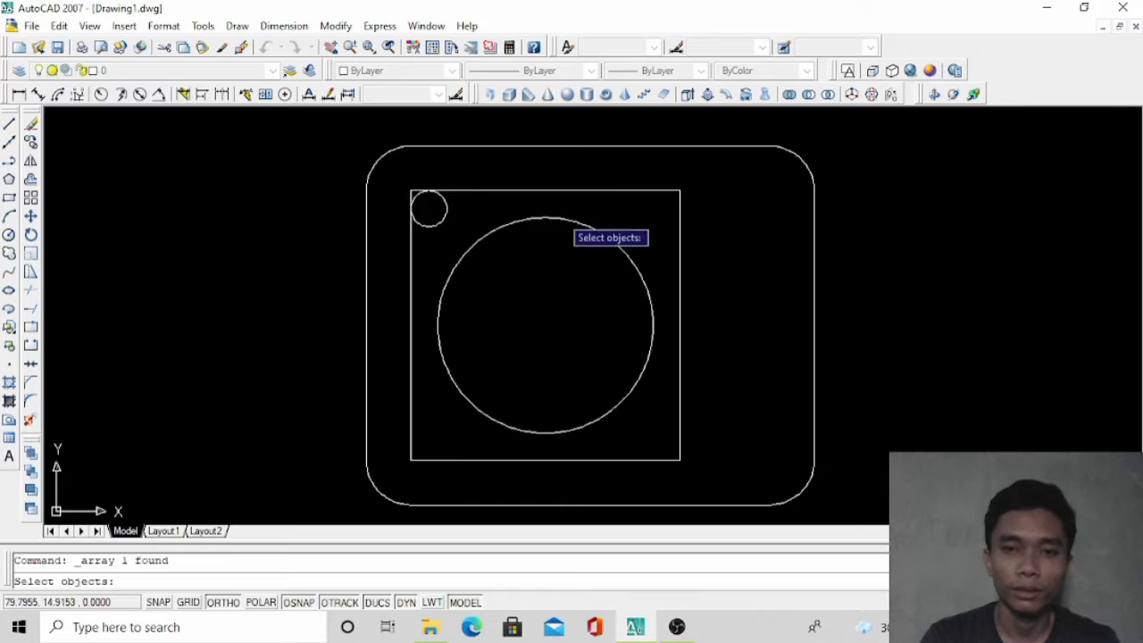
click(447, 209)
key(Return)
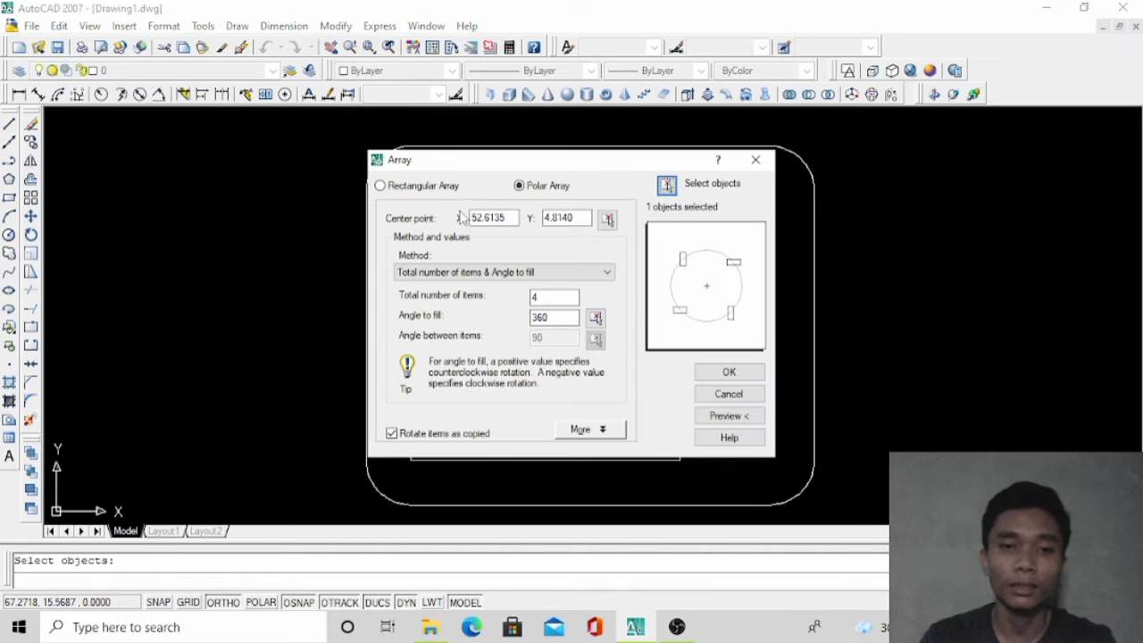
click(607, 220)
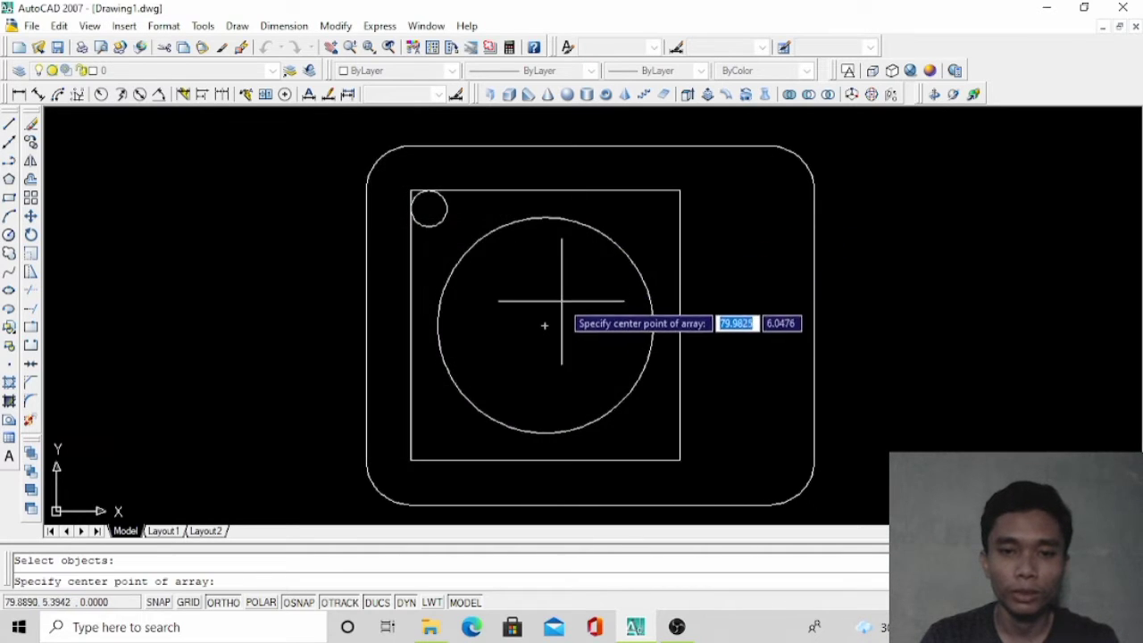
click(545, 327)
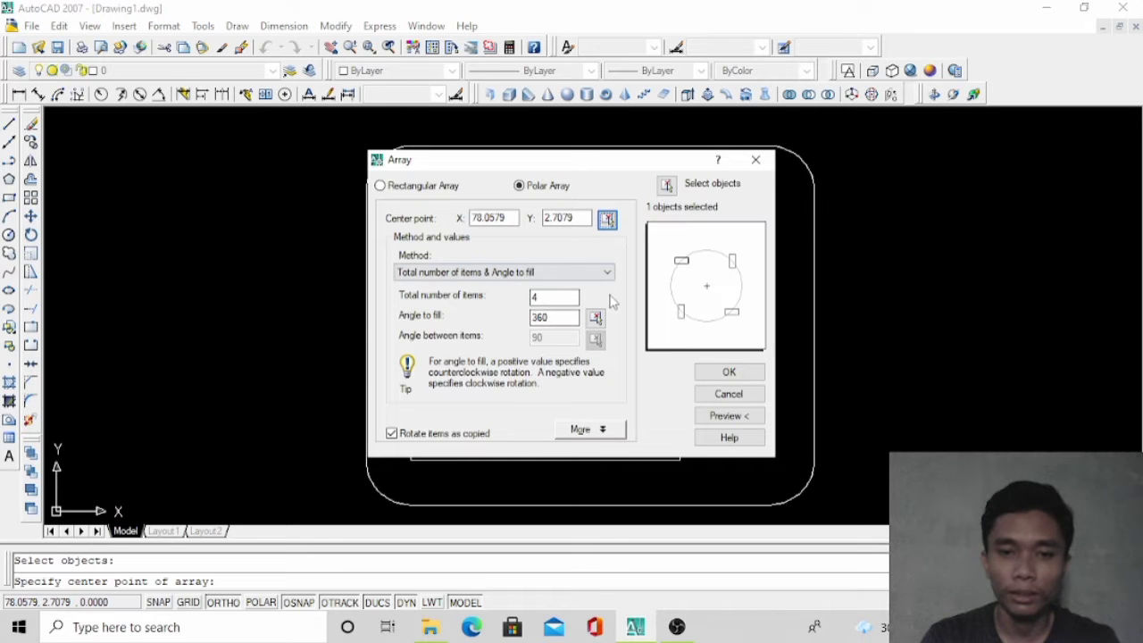
click(713, 373)
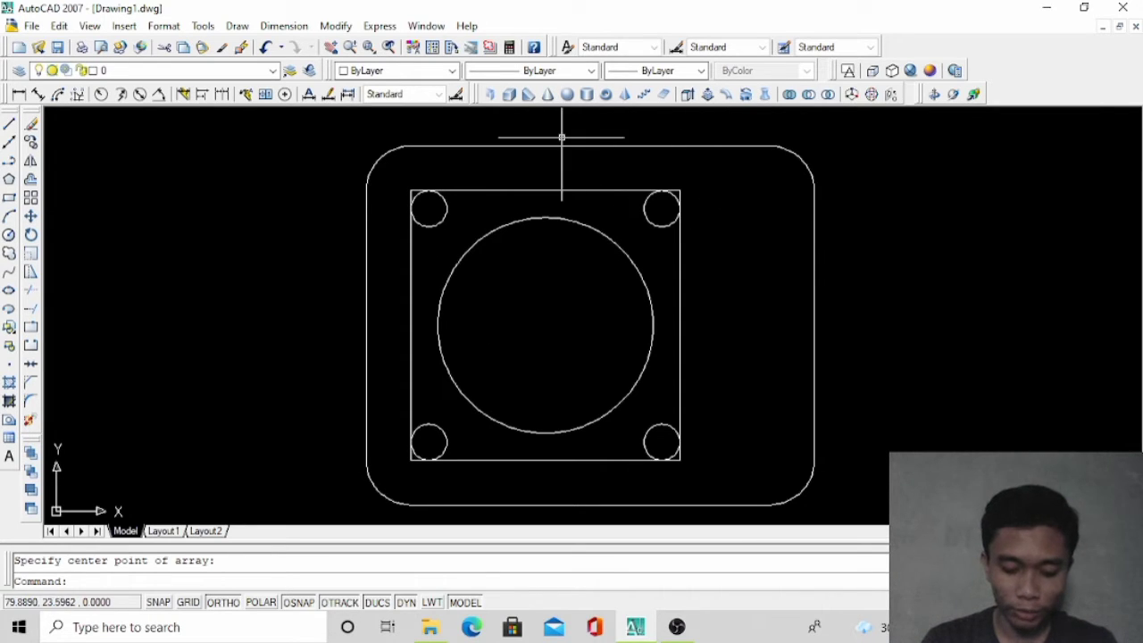
Draw a line 19 to the left from the upper end of the plate's right edge, continuing straight up to the top edge
click(10, 125)
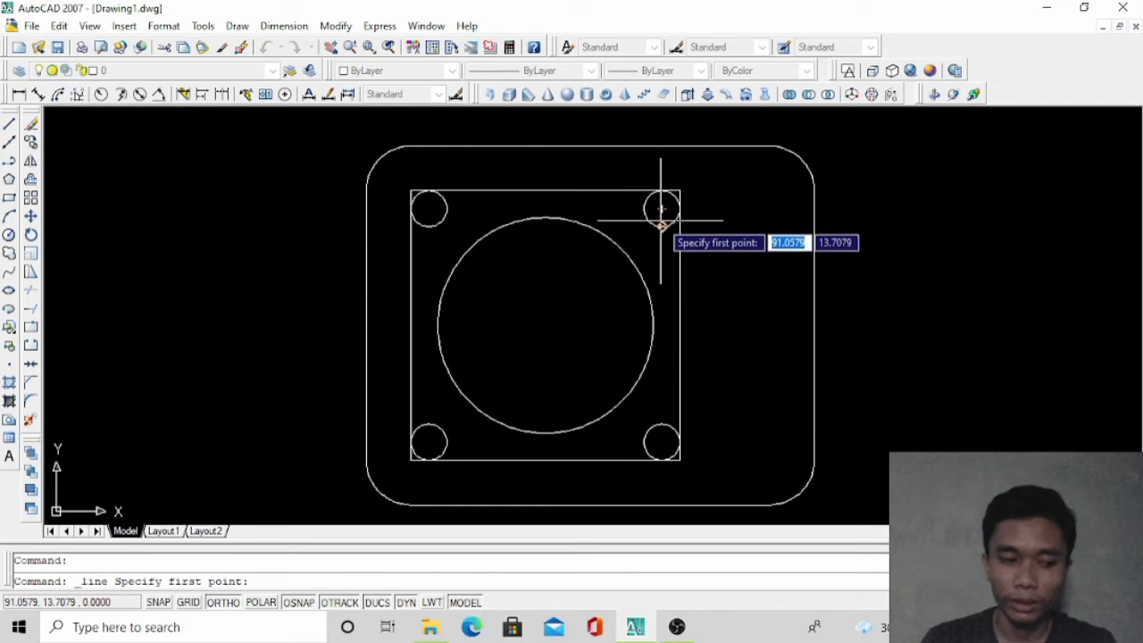
click(815, 191)
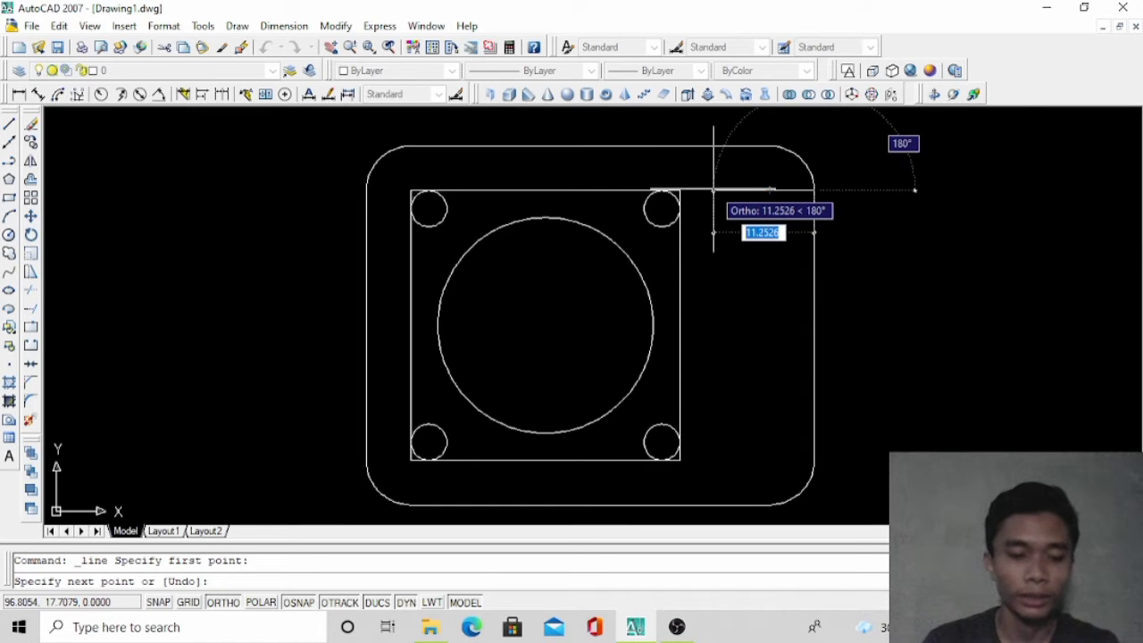
text(19)
key(Return)
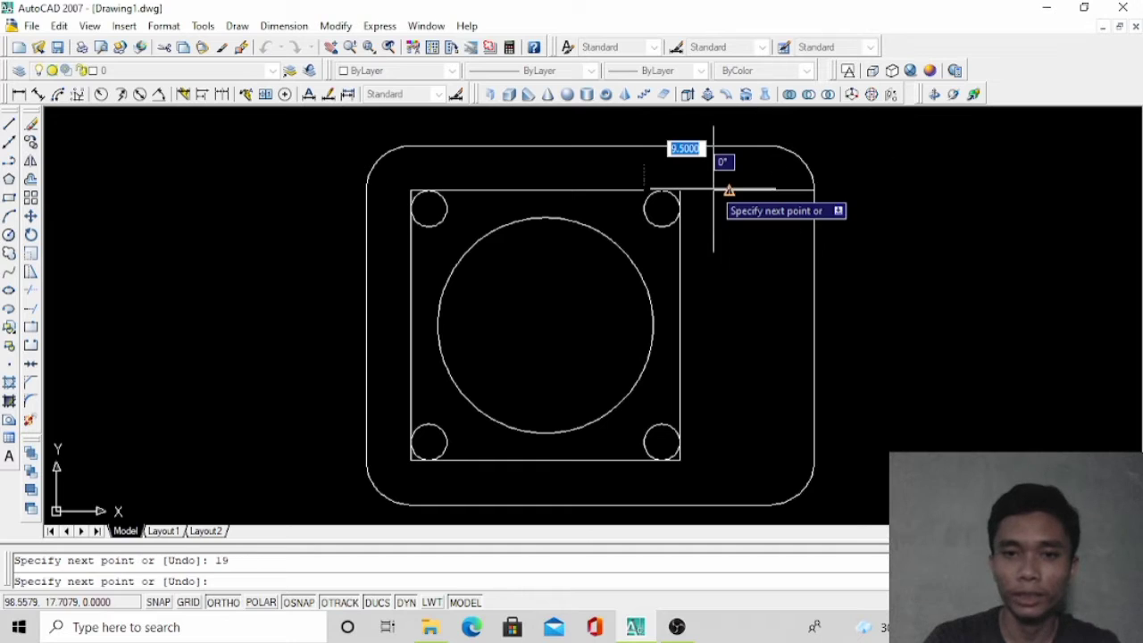
click(644, 146)
key(Escape)
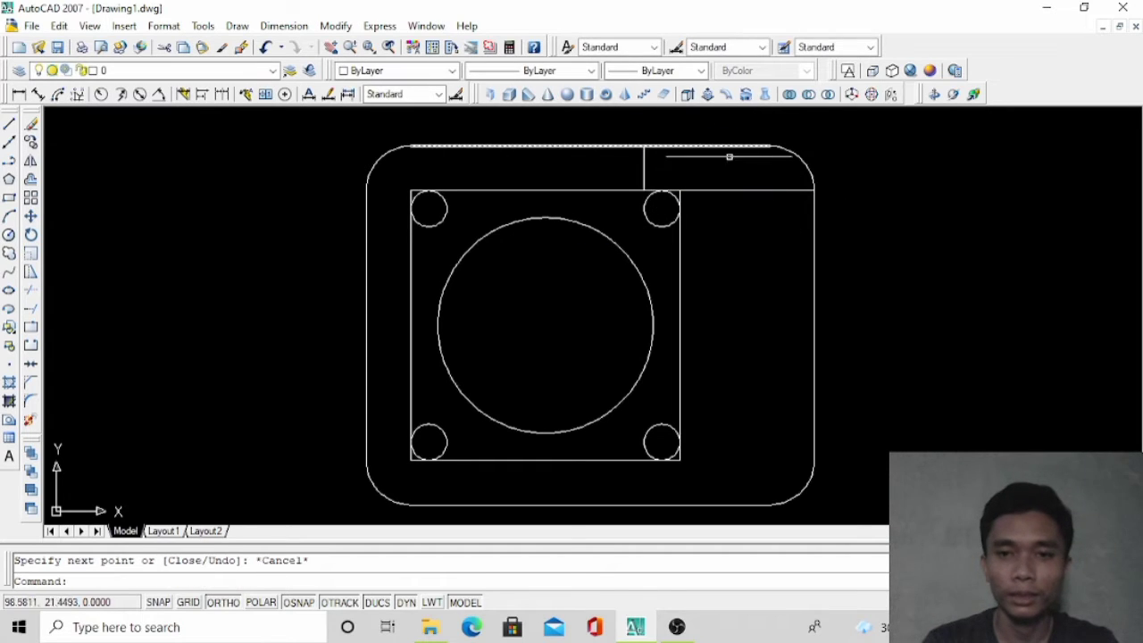
Draw a line 5 to the right from the top edge's left end, continuing straight down to the inner square's top edge
scroll(684, 184, up, 2)
scroll(647, 175, down, 3)
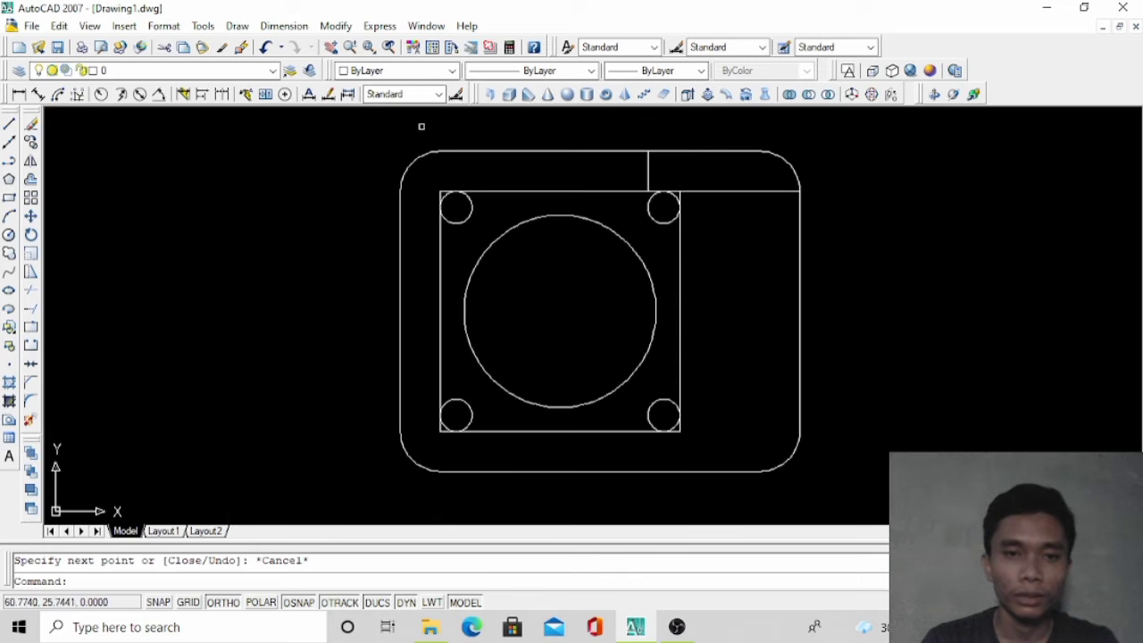
click(9, 125)
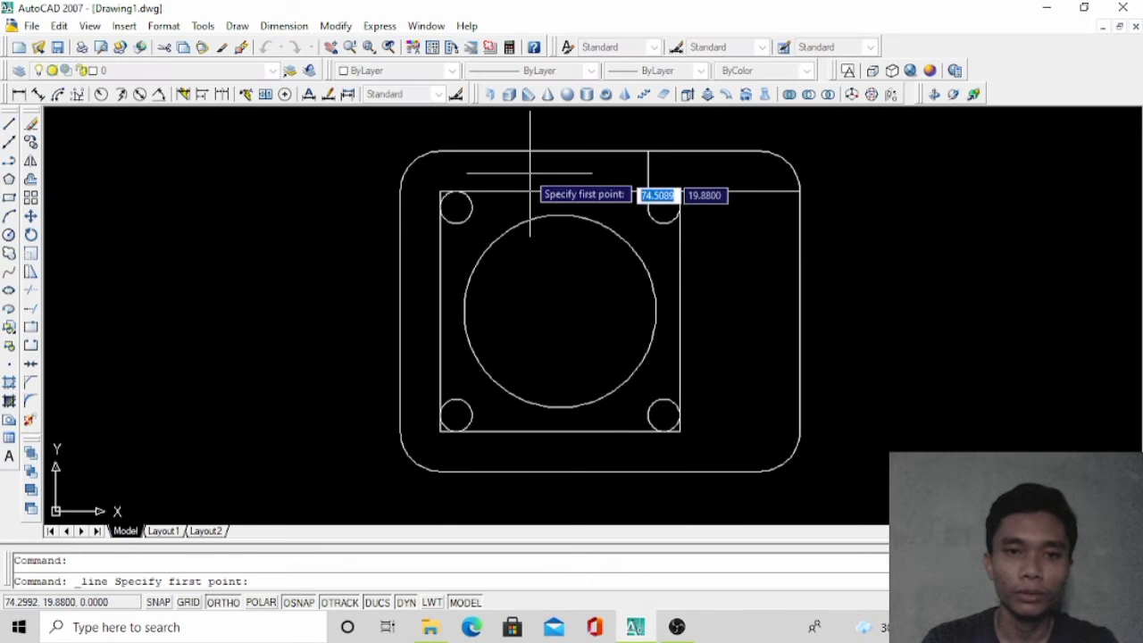
click(440, 151)
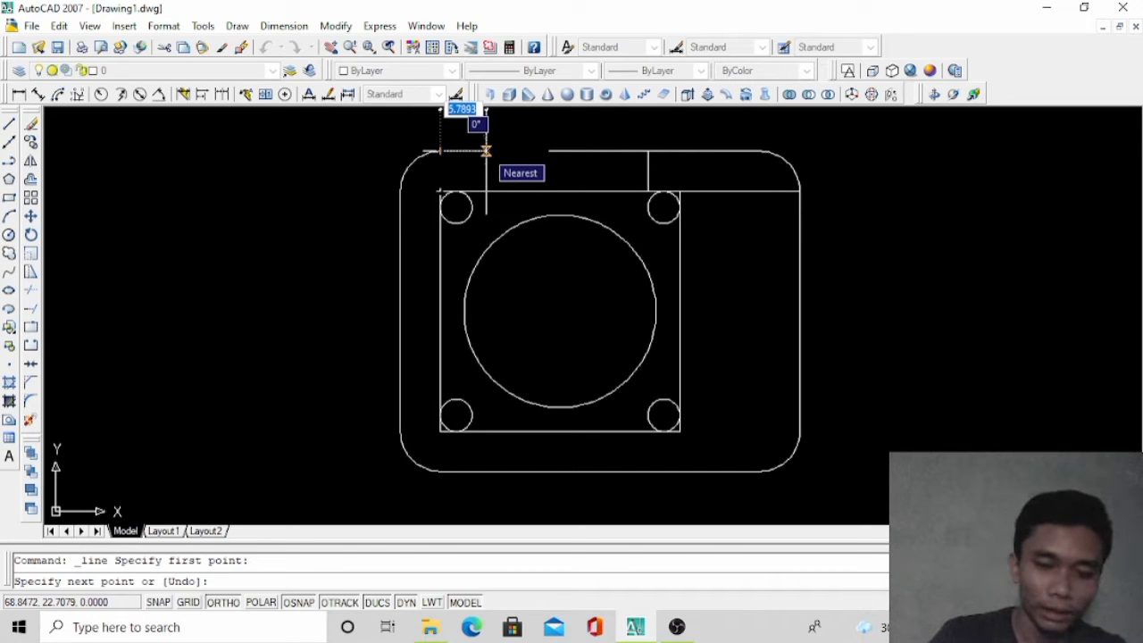
text(5)
key(Return)
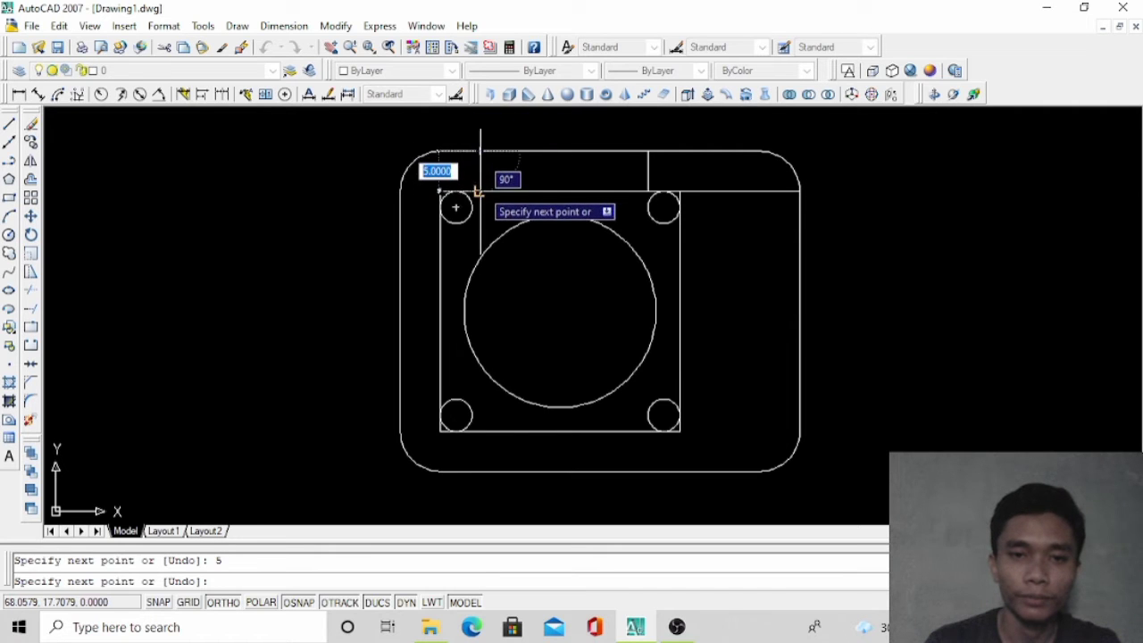
click(480, 191)
key(Escape)
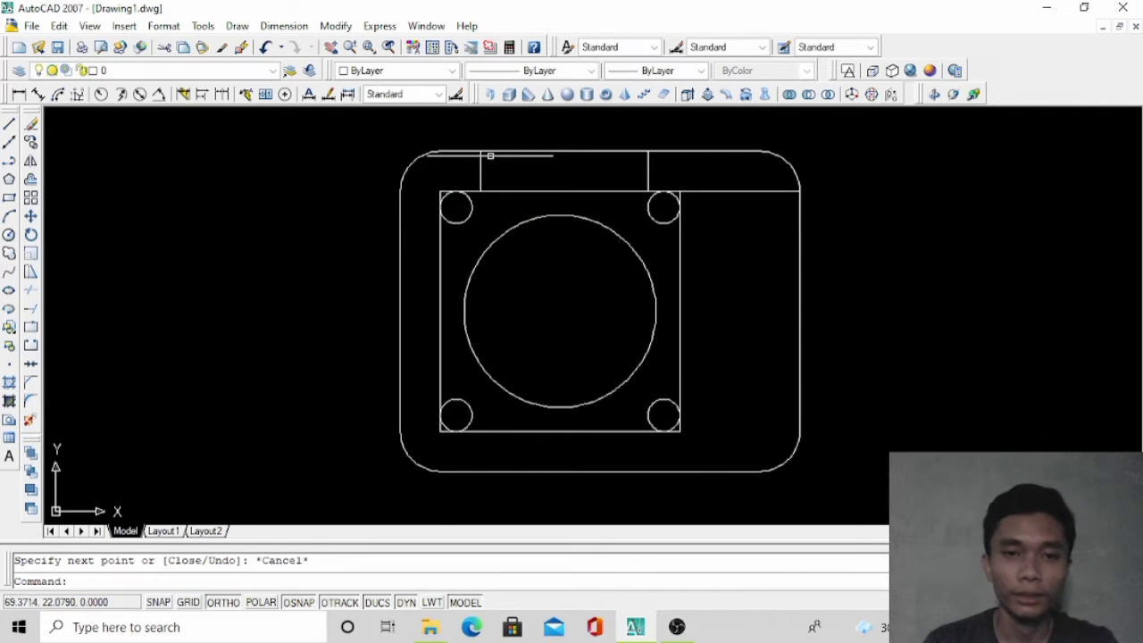
Erase the two horizontal guide lines, keeping the vertical lines between the plate's top edge and the inner square
scroll(451, 142, up, 2)
click(473, 153)
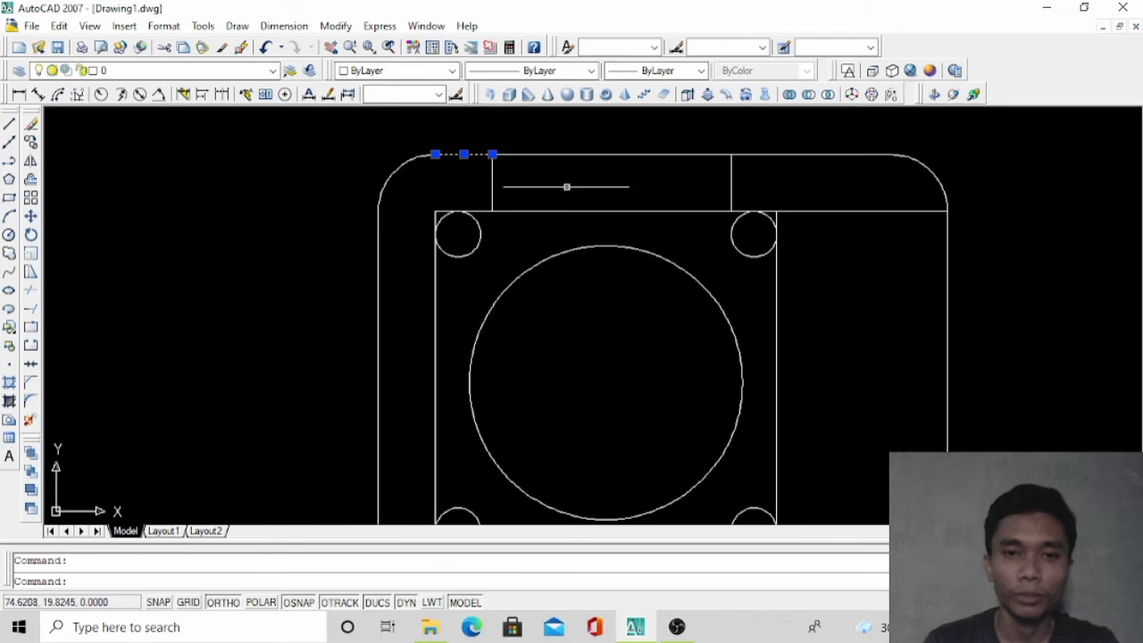
click(788, 212)
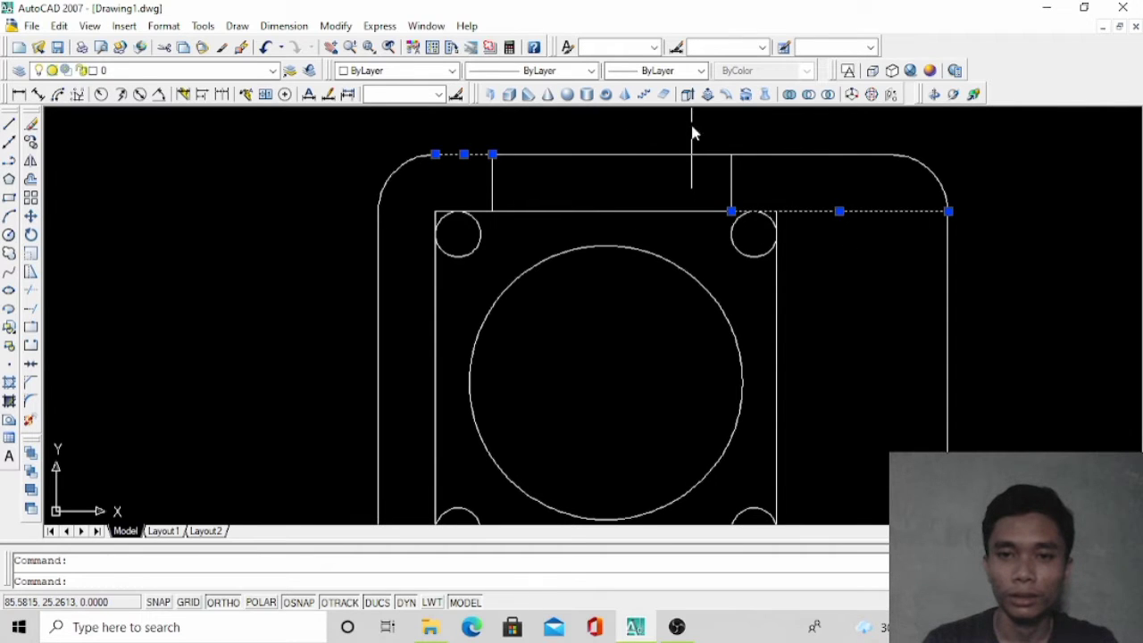
right_click(693, 132)
click(706, 286)
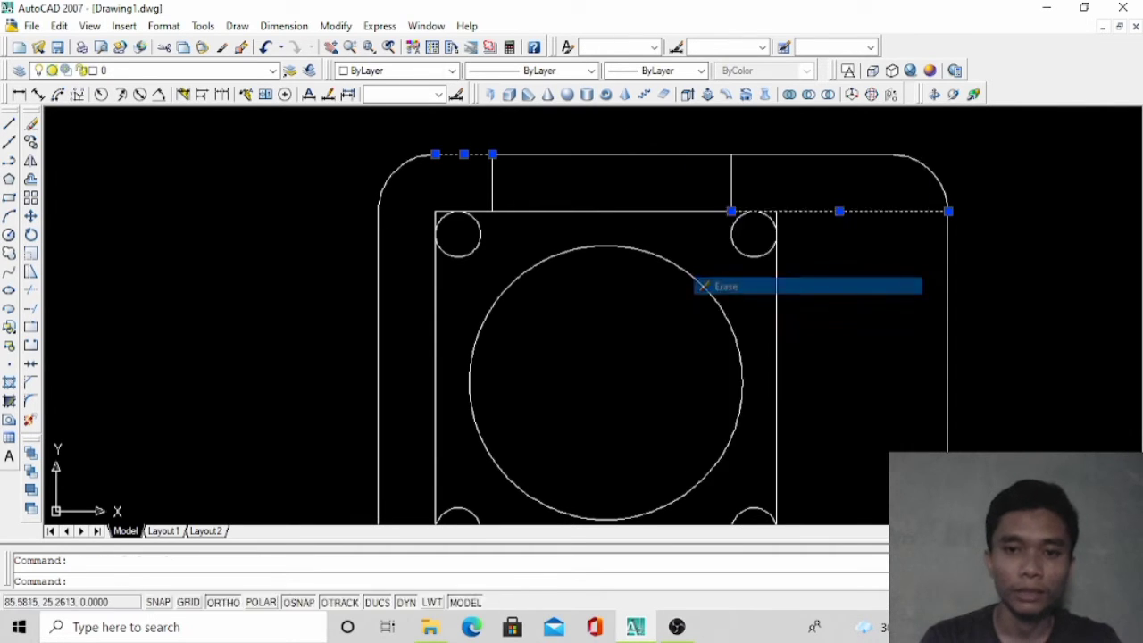
Trim the plate's top edge between the two vertical lines to open the notch
click(30, 290)
key(Return)
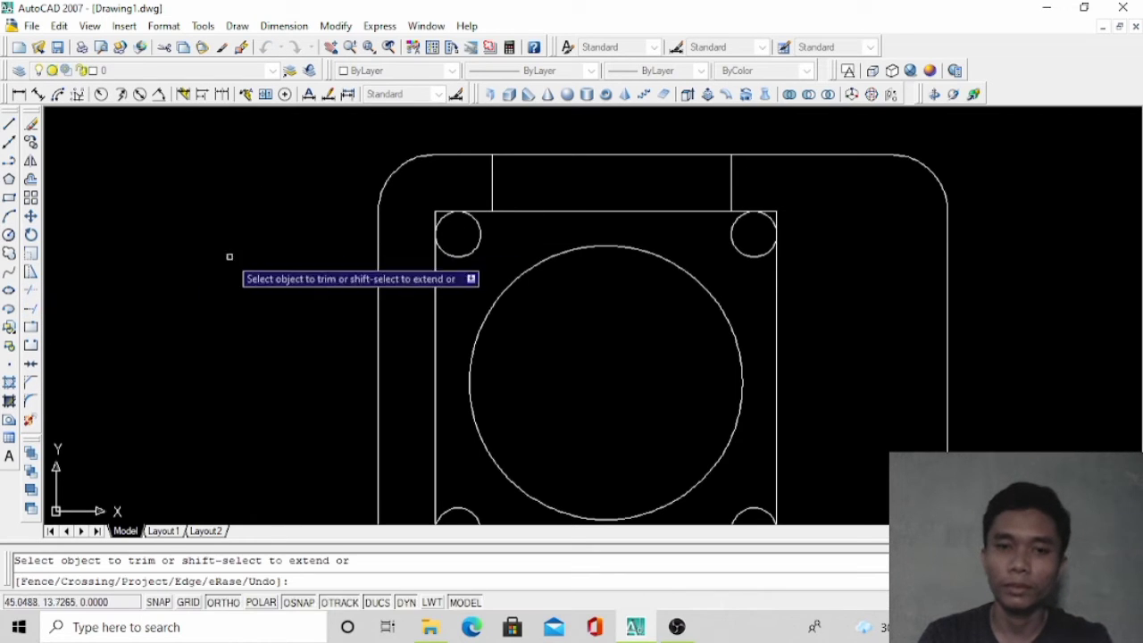
click(511, 154)
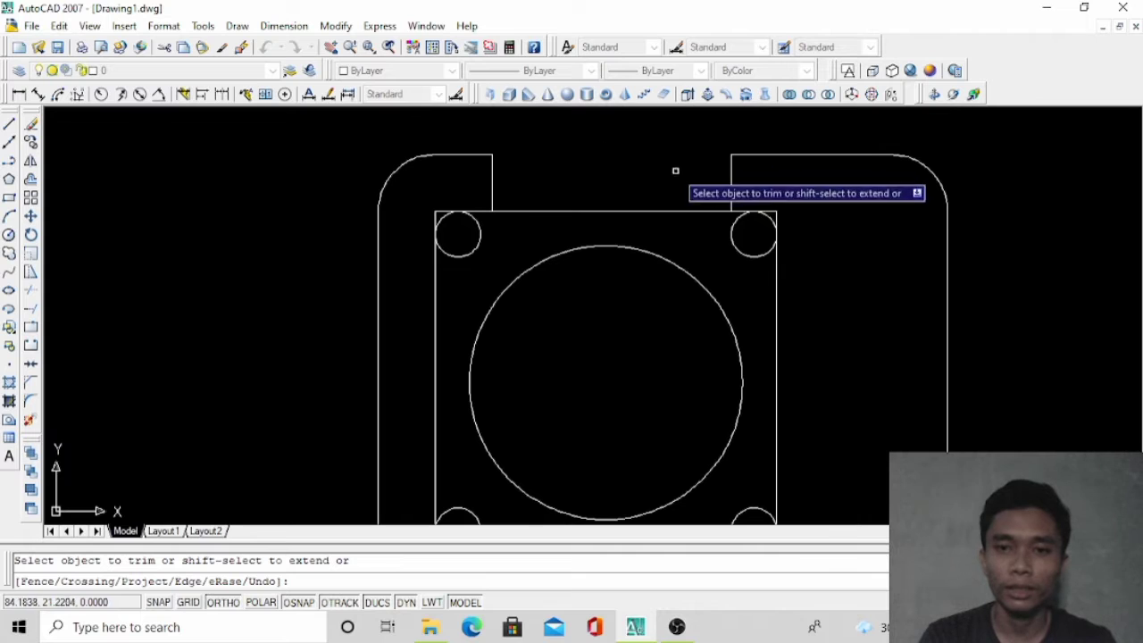
Mirror the top notch's two vertical side lines about the horizontal axis through the central circle's centre, keeping the originals
key(Escape)
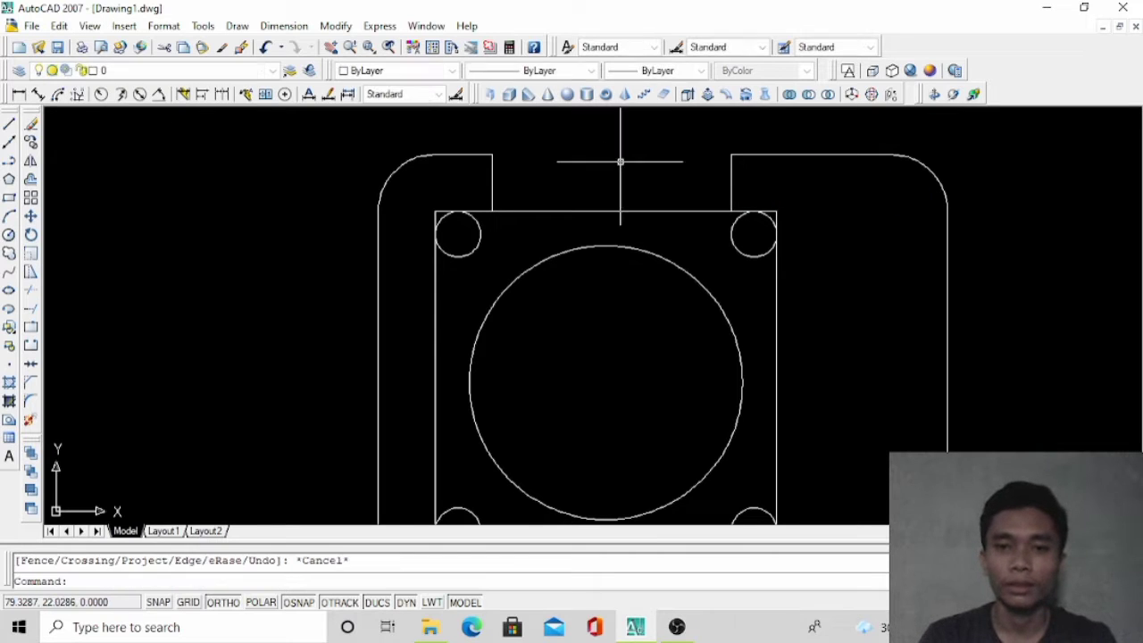
scroll(587, 141, down, 2)
click(529, 167)
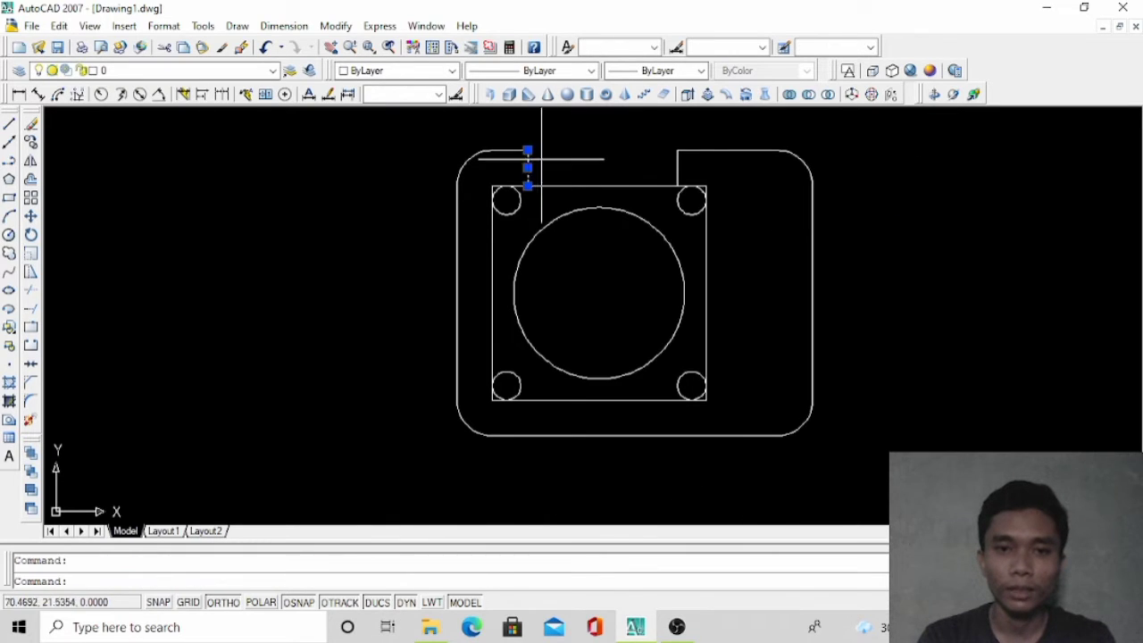
click(678, 167)
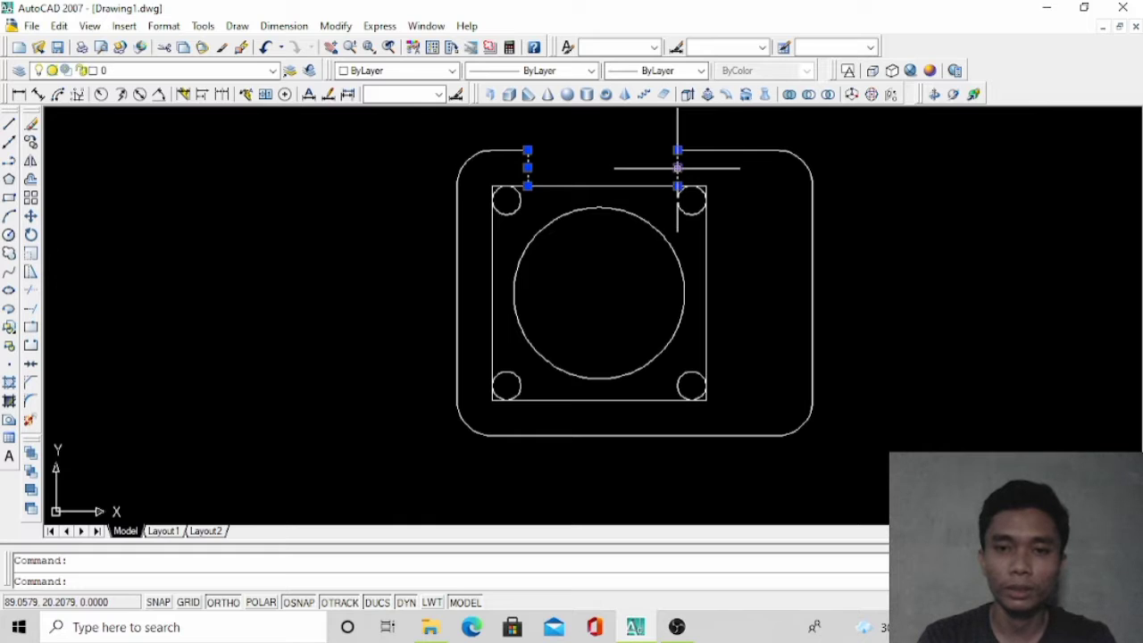
click(30, 163)
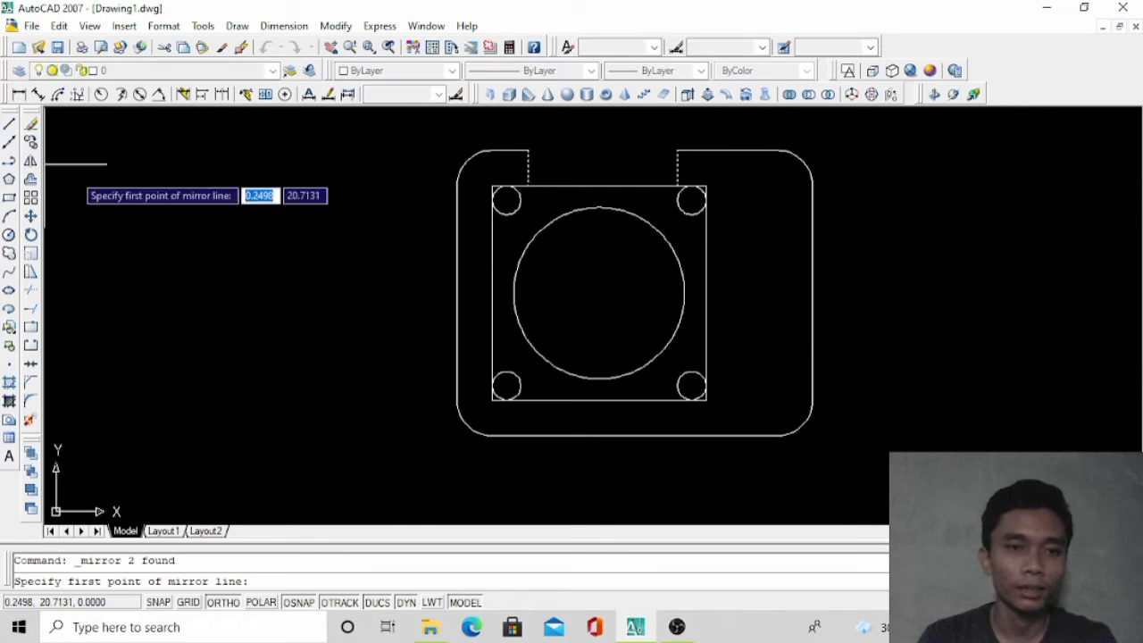
click(599, 293)
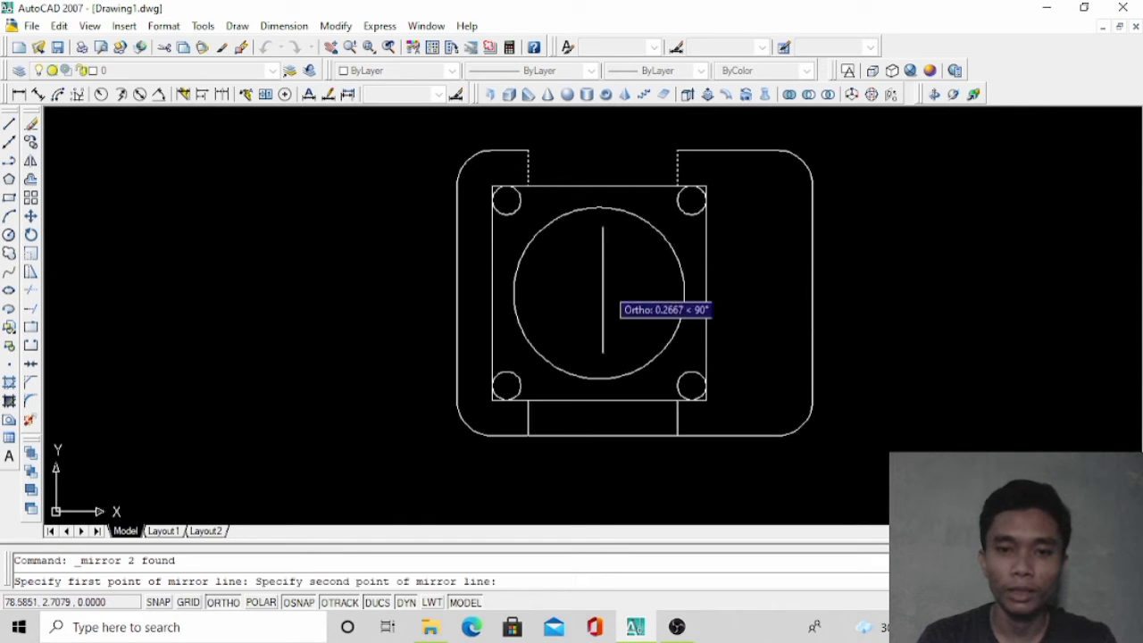
click(685, 293)
key(Return)
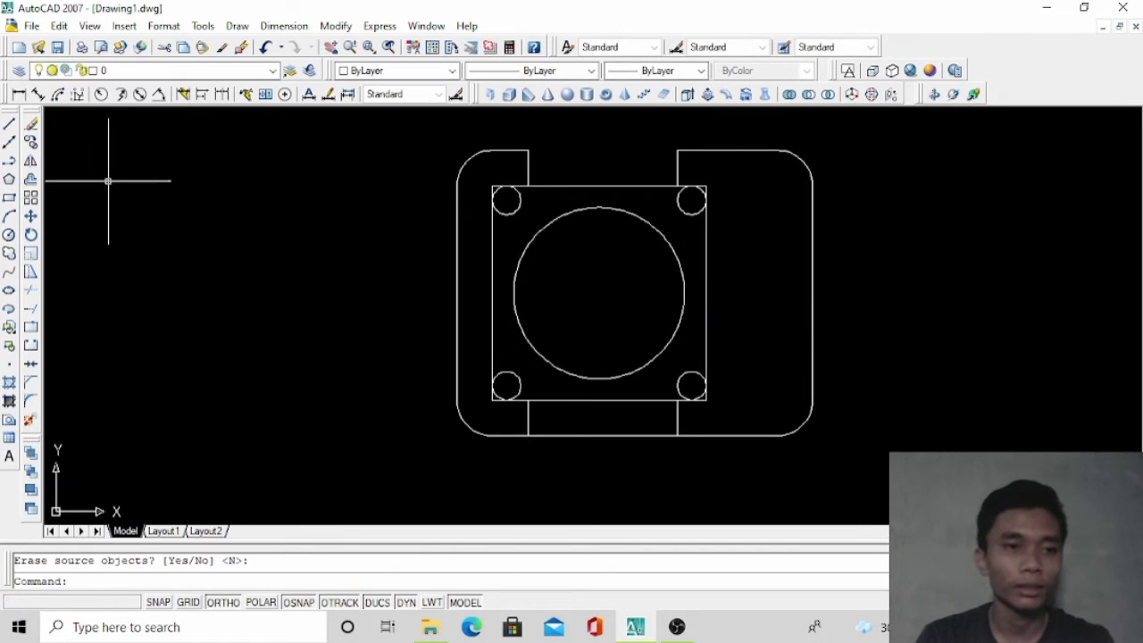
Trim the plate's bottom edge between the two mirrored vertical lines to open the lower notch
click(31, 290)
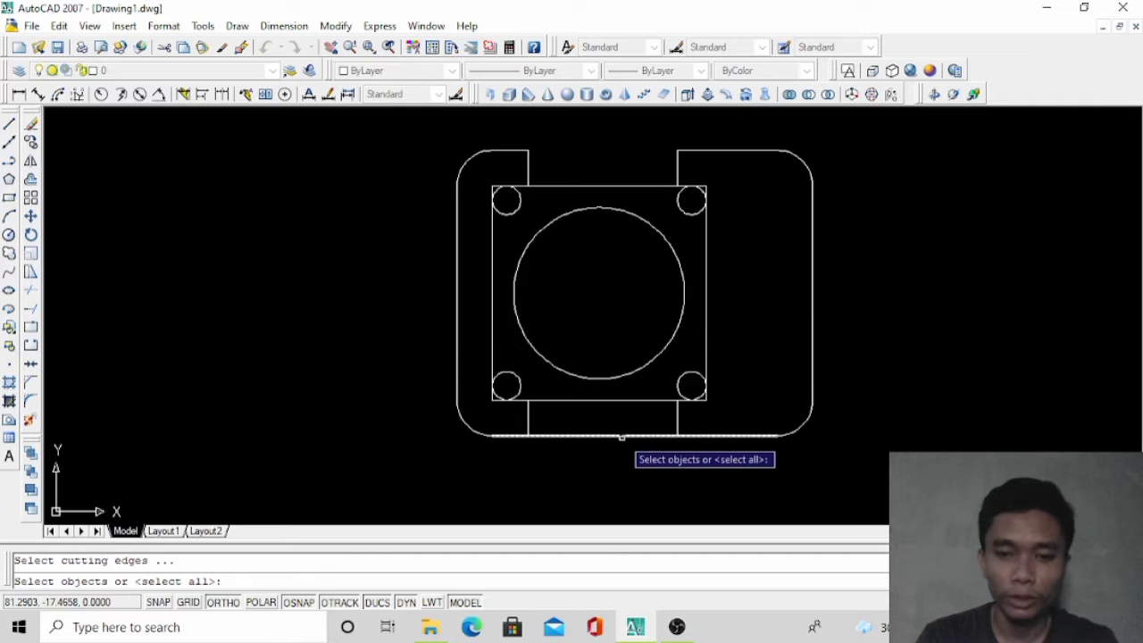
key(Return)
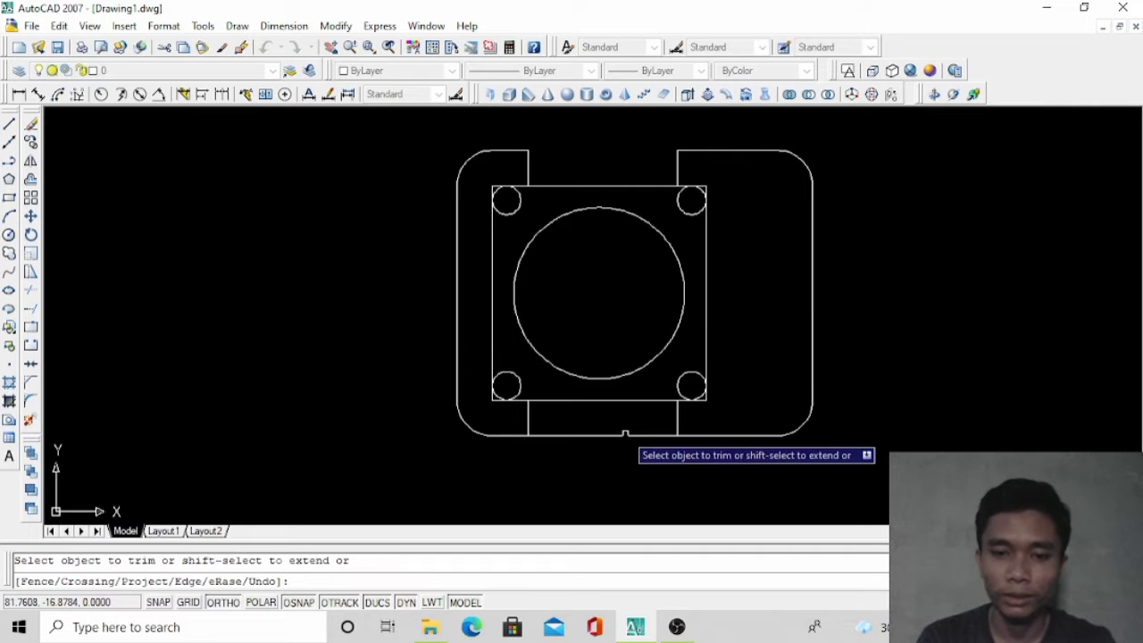
click(625, 437)
click(627, 432)
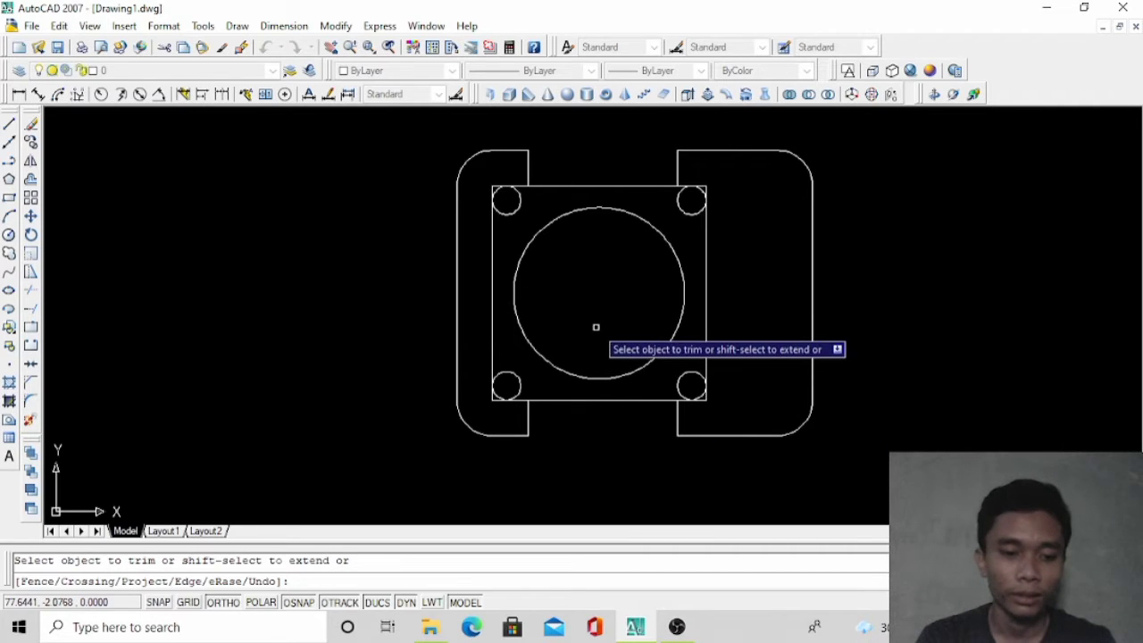
key(Escape)
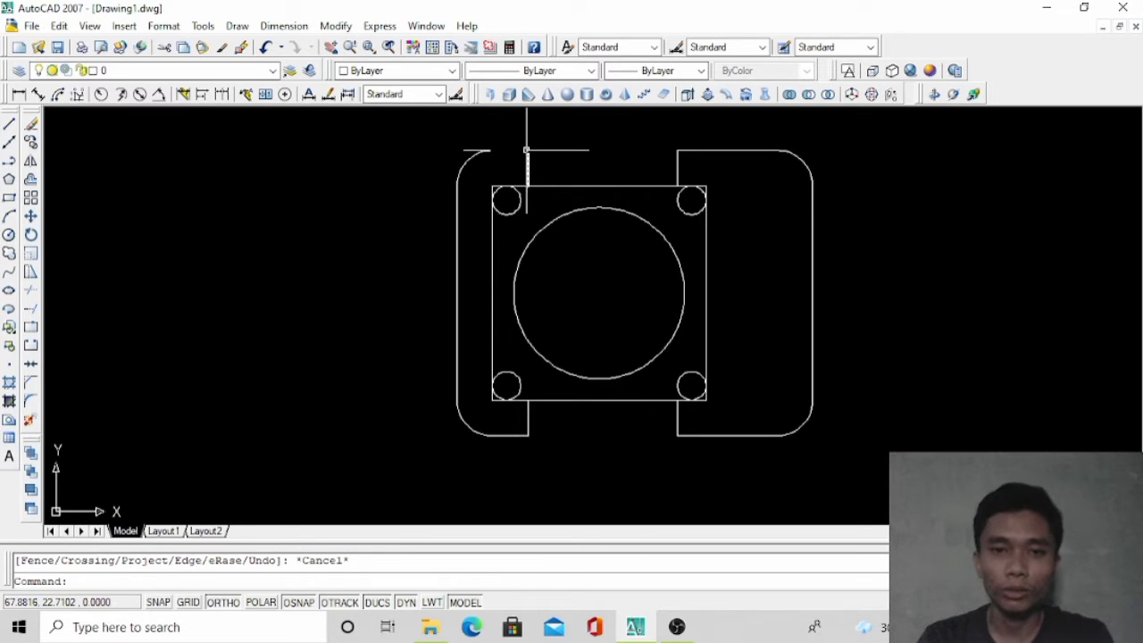
Fillet the top notch's left outer corner with a radius of 2
click(31, 399)
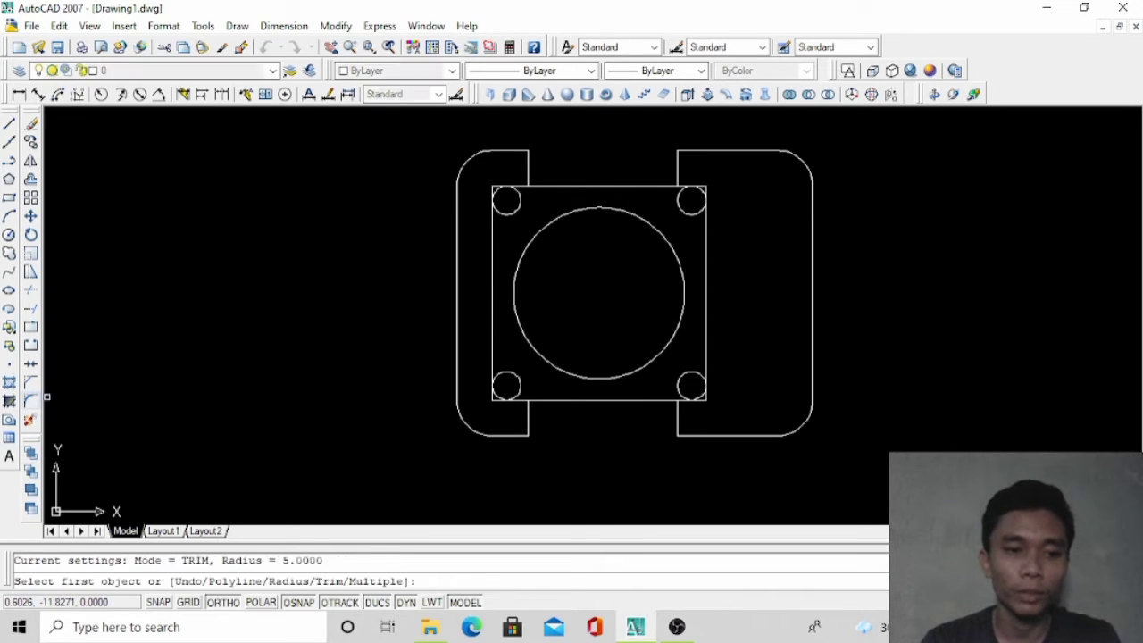
text(r)
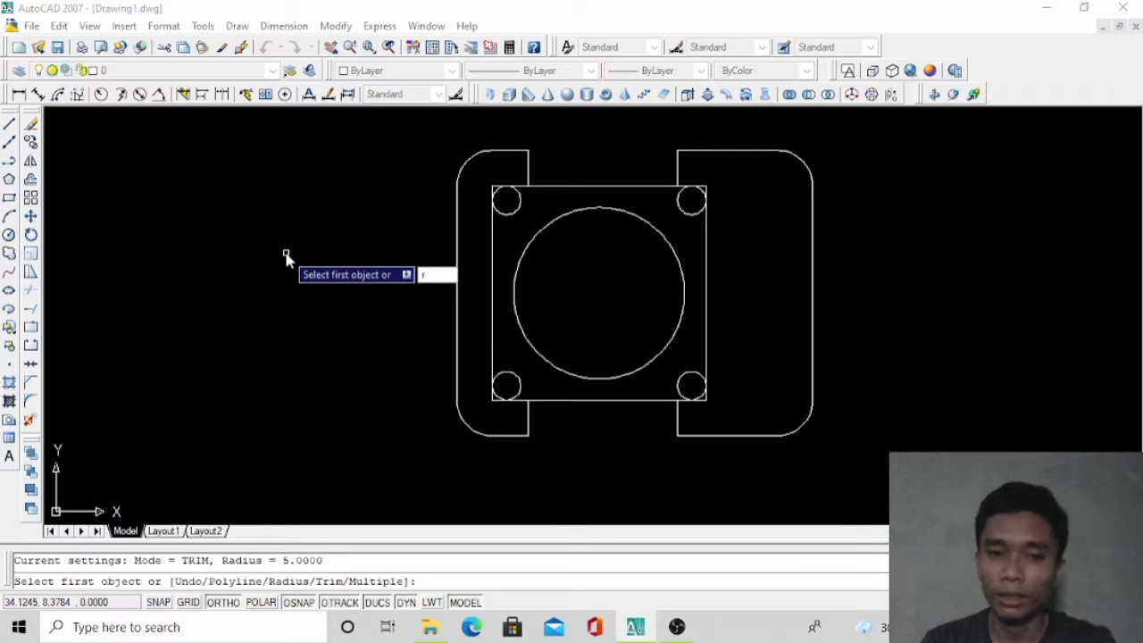
key(Return)
text(2)
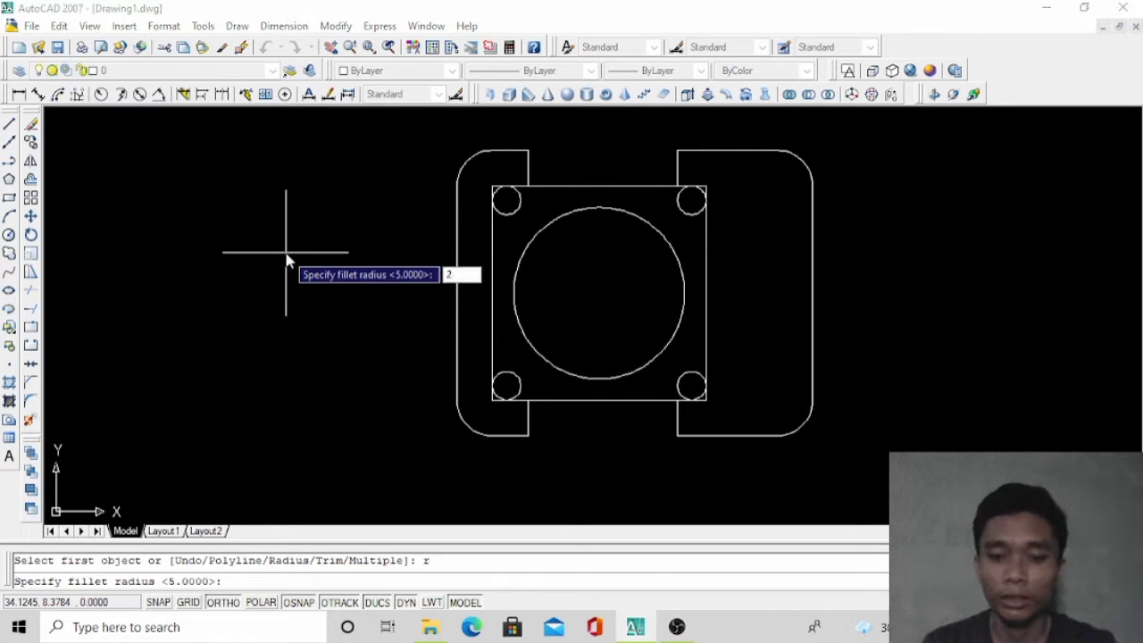
key(Return)
click(523, 153)
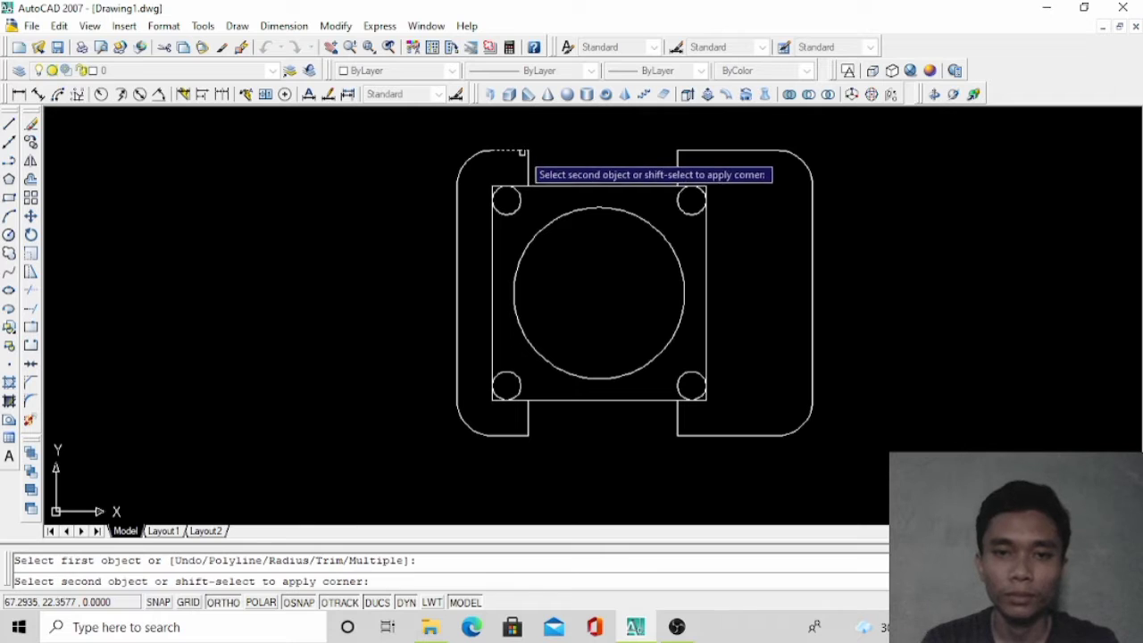
click(527, 166)
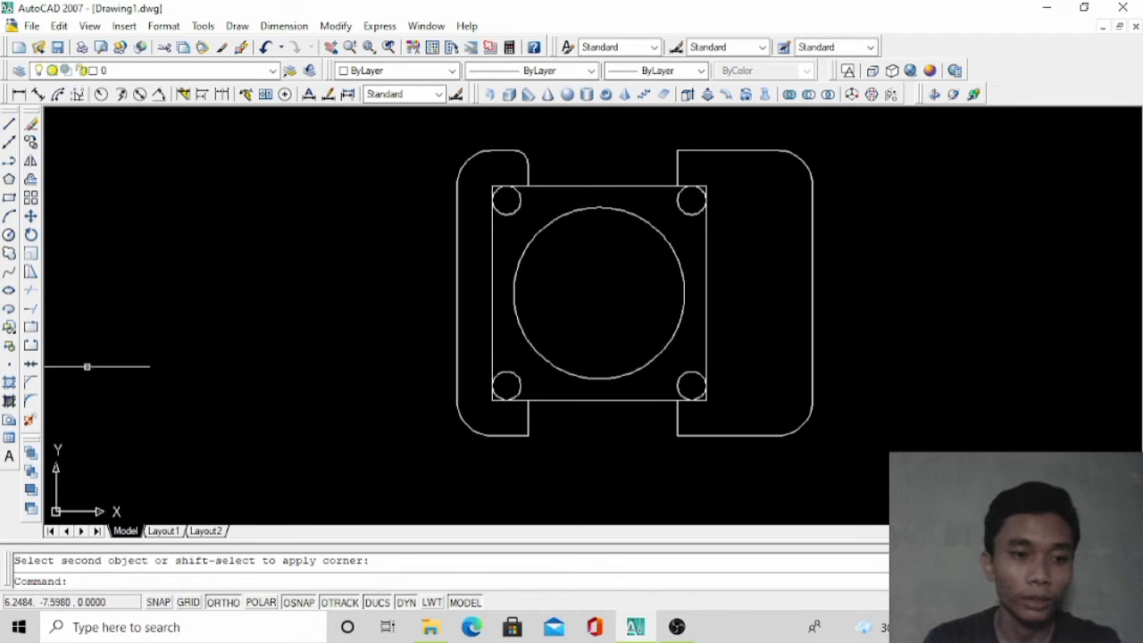
Fillet the other three outer notch corners, lower left, lower right and upper right, with the same radius of 2
click(31, 417)
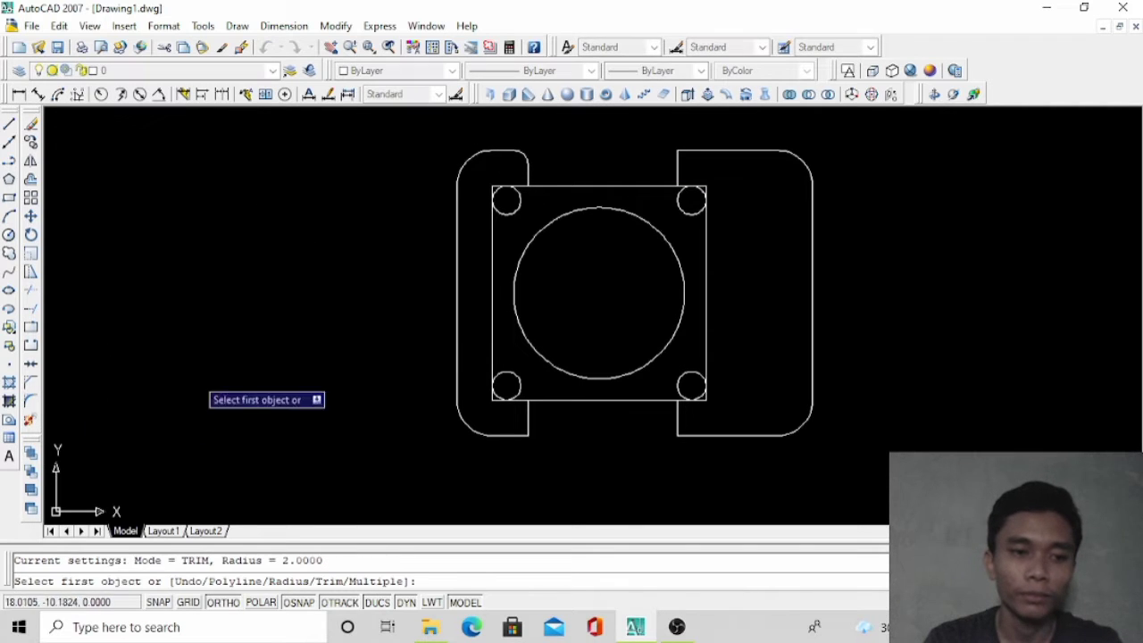
click(527, 420)
click(517, 436)
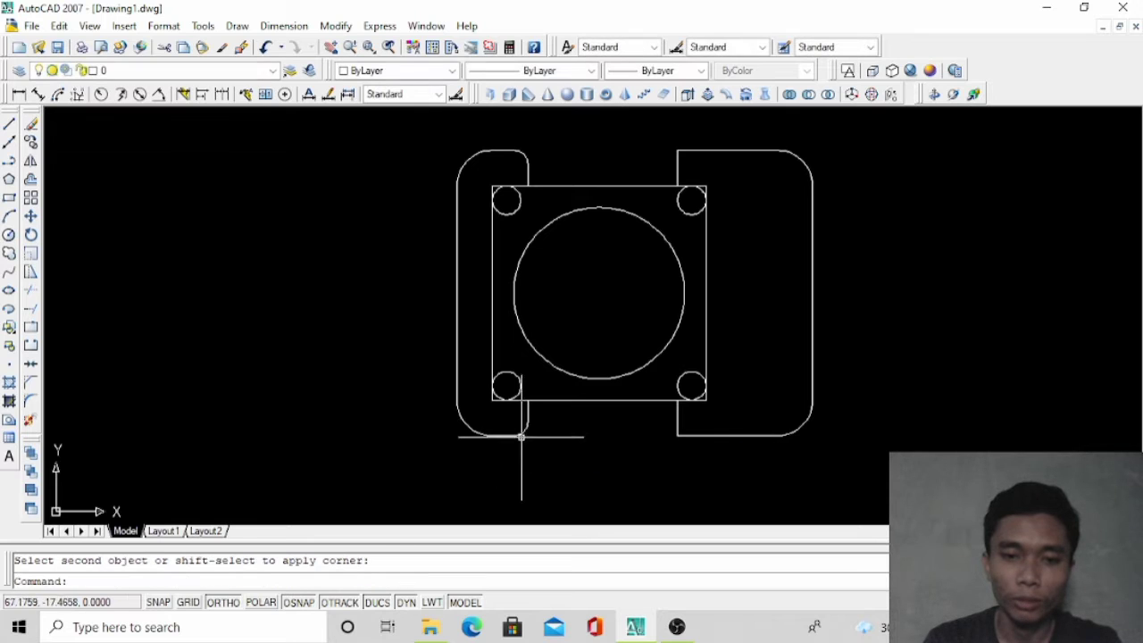
click(32, 402)
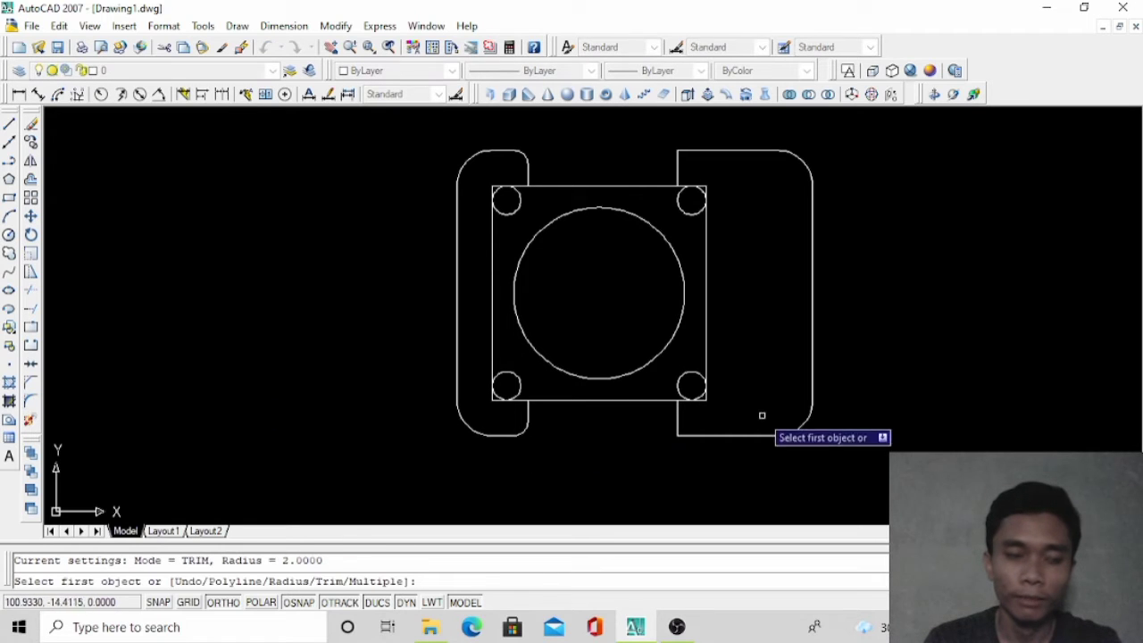
click(679, 420)
click(684, 436)
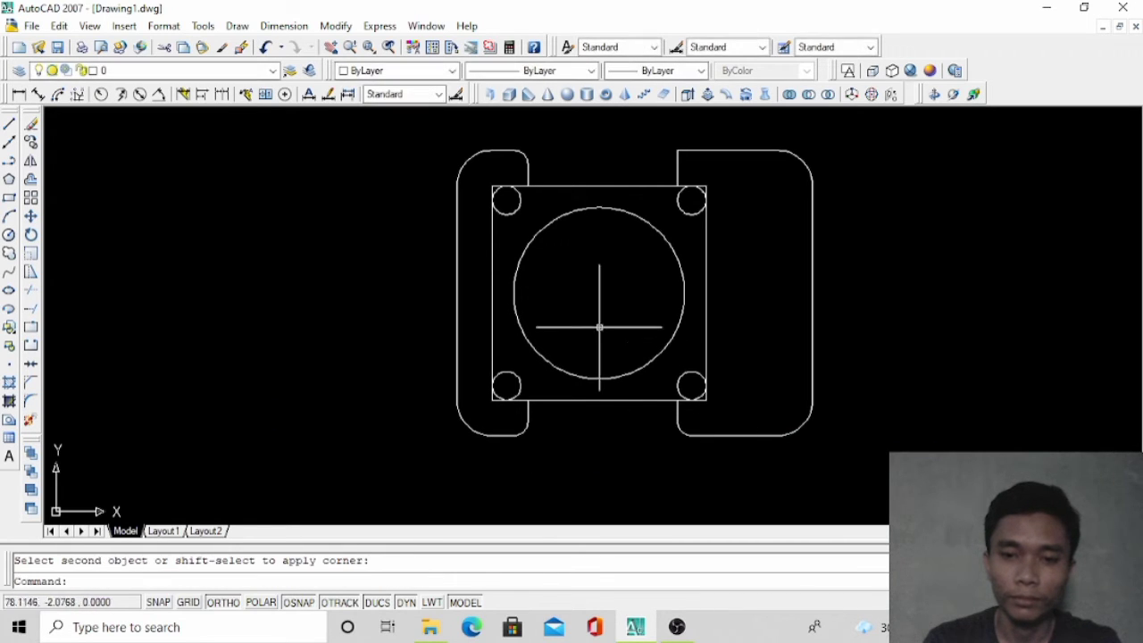
click(32, 401)
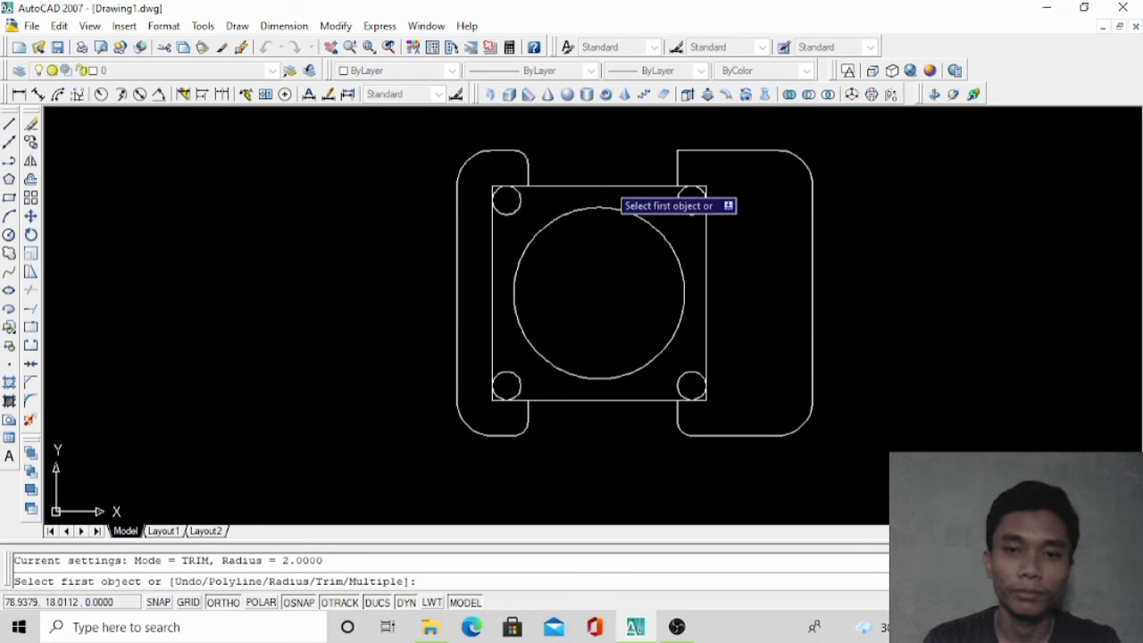
click(696, 149)
click(678, 163)
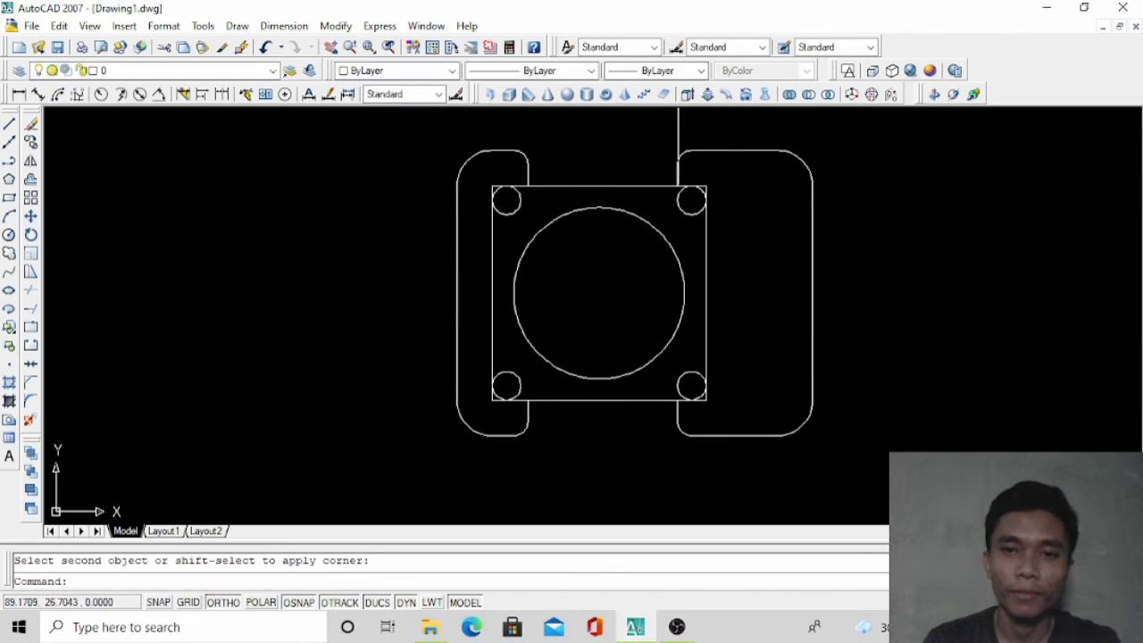
Draw a line 2.5 to the right from the lower end of the top notch's left side, continuing straight up to the plate's top edge level
click(9, 124)
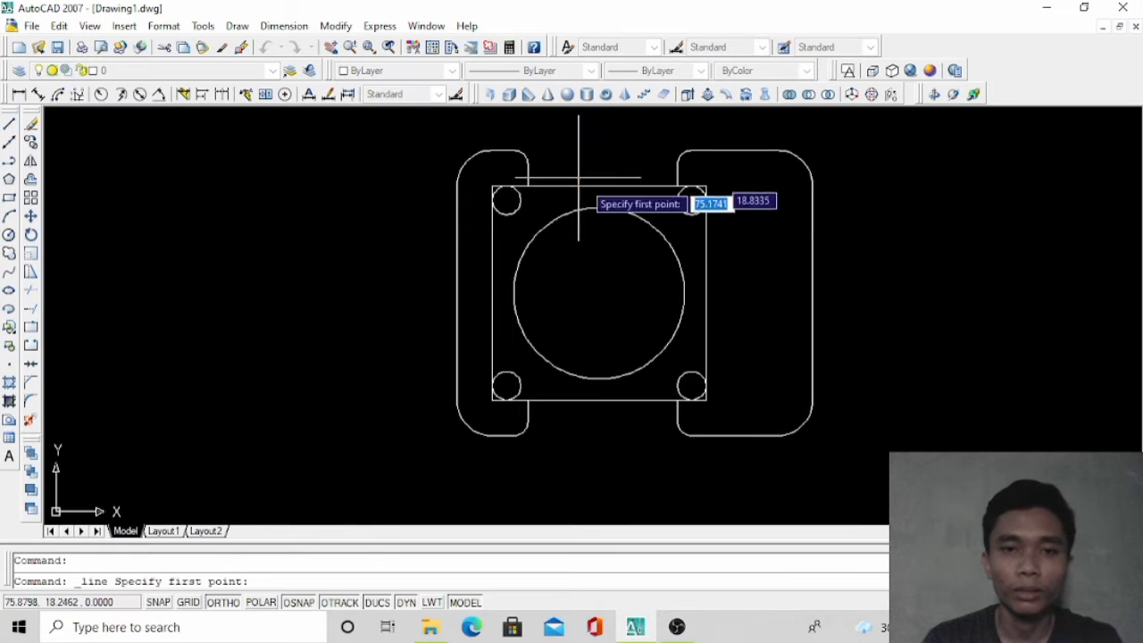
scroll(523, 170, up, 3)
click(522, 193)
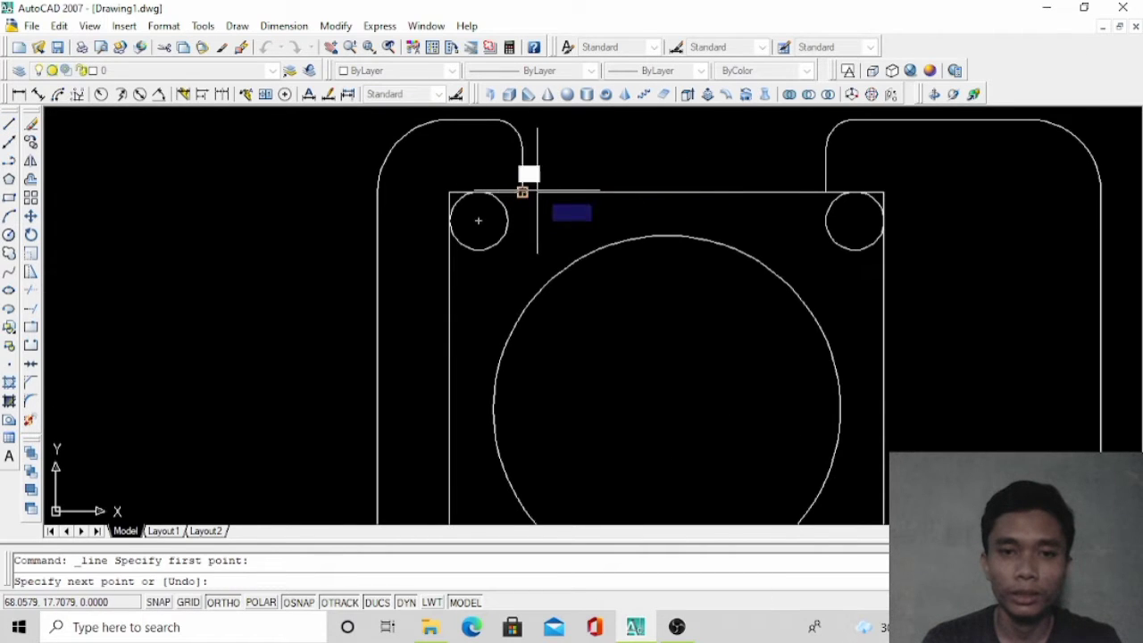
text(2.5)
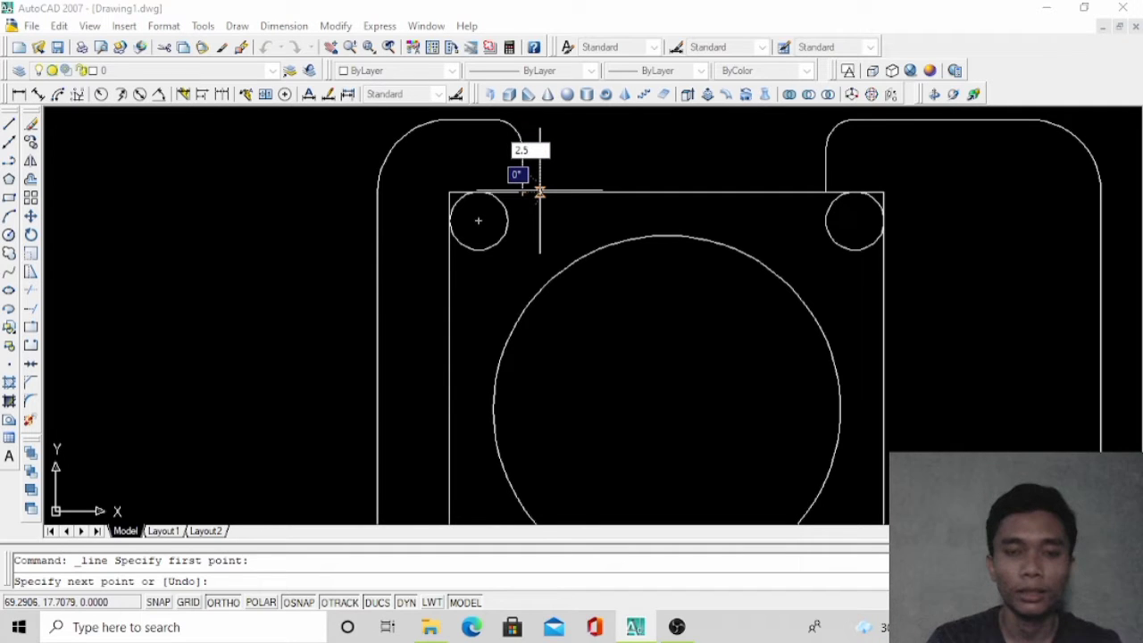
key(Return)
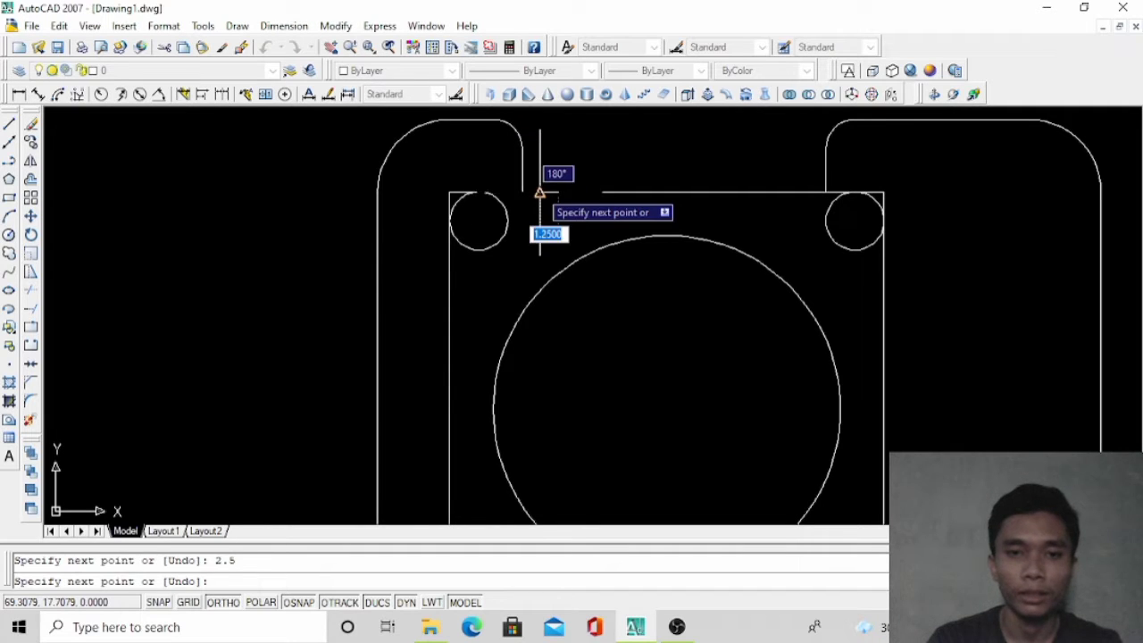
scroll(558, 157, down, 2)
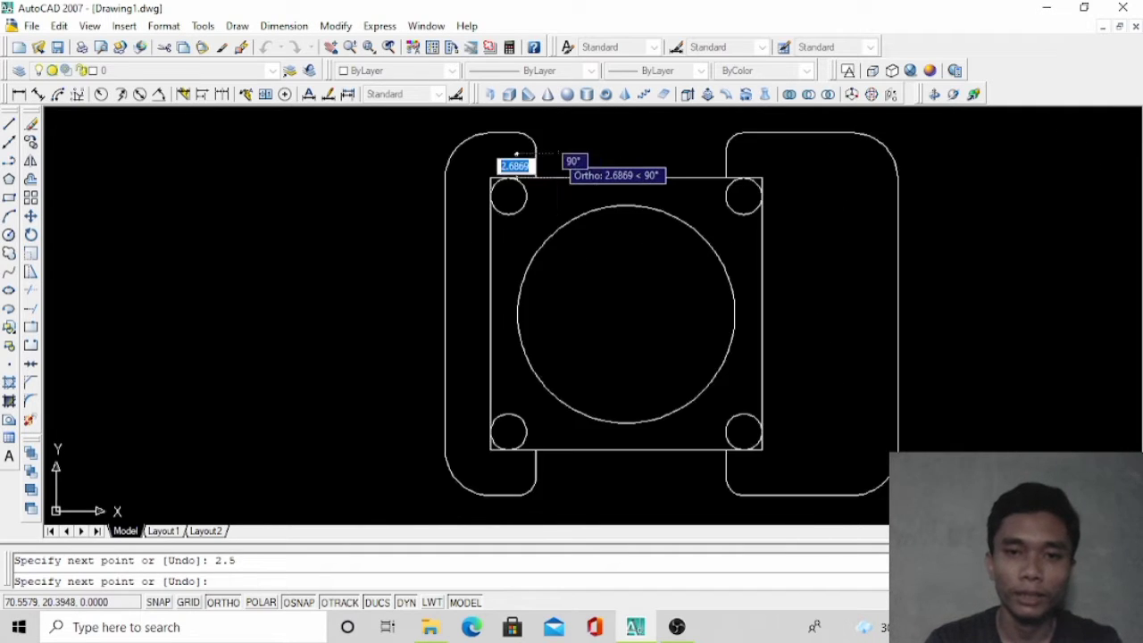
click(559, 132)
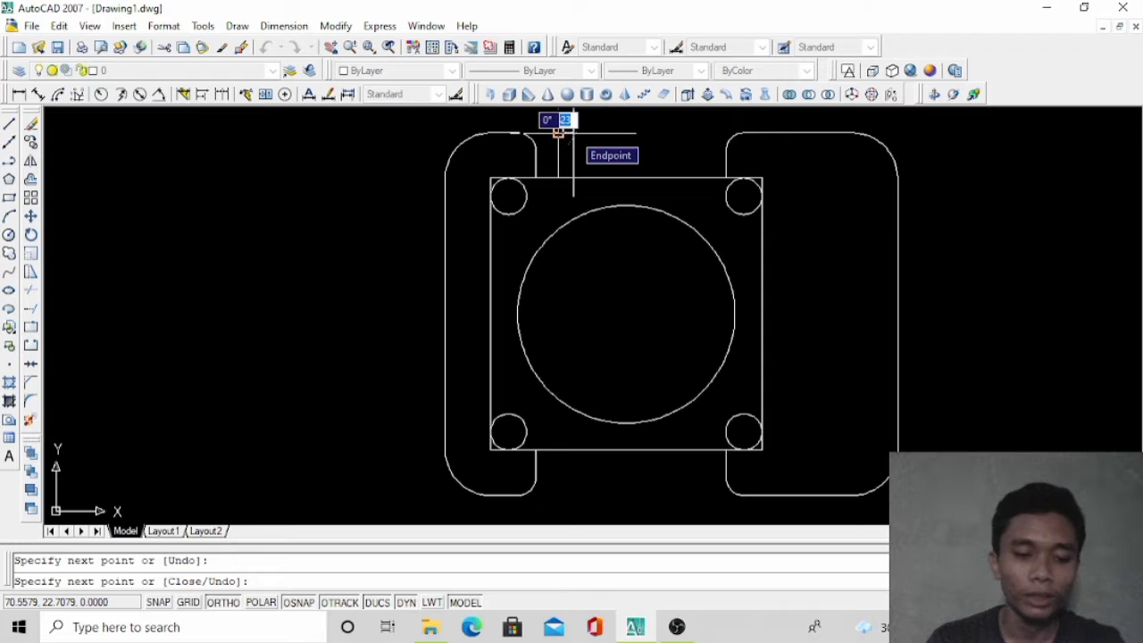
Continue the line 0.5 to the right and straight down to the inner square's top edge, completing a narrow fin
text(c)
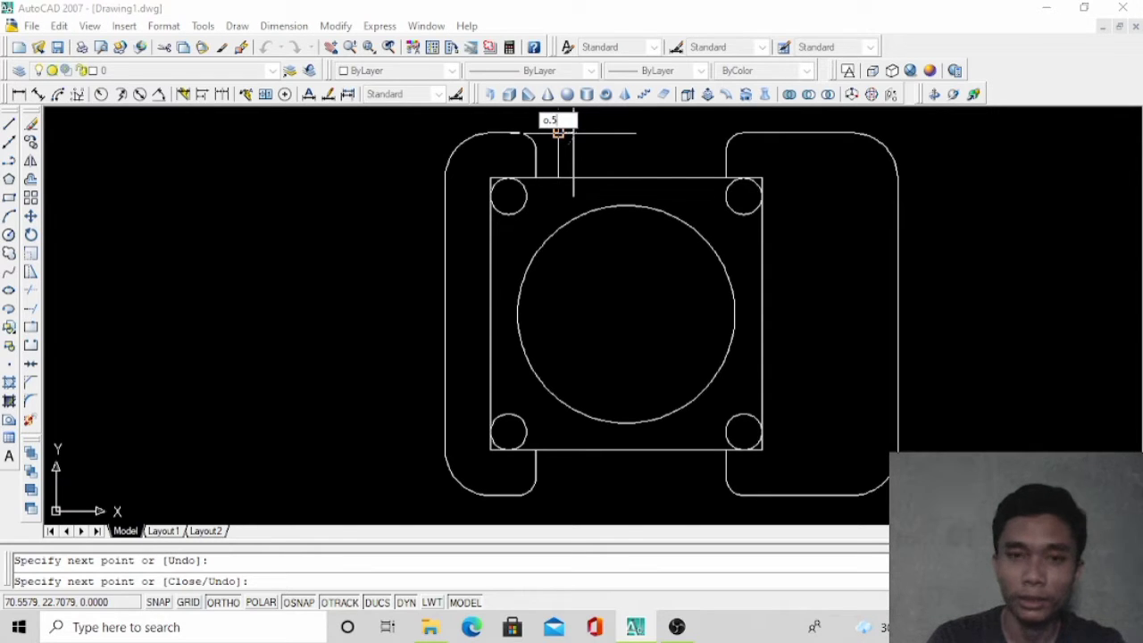
key(BackSpace)
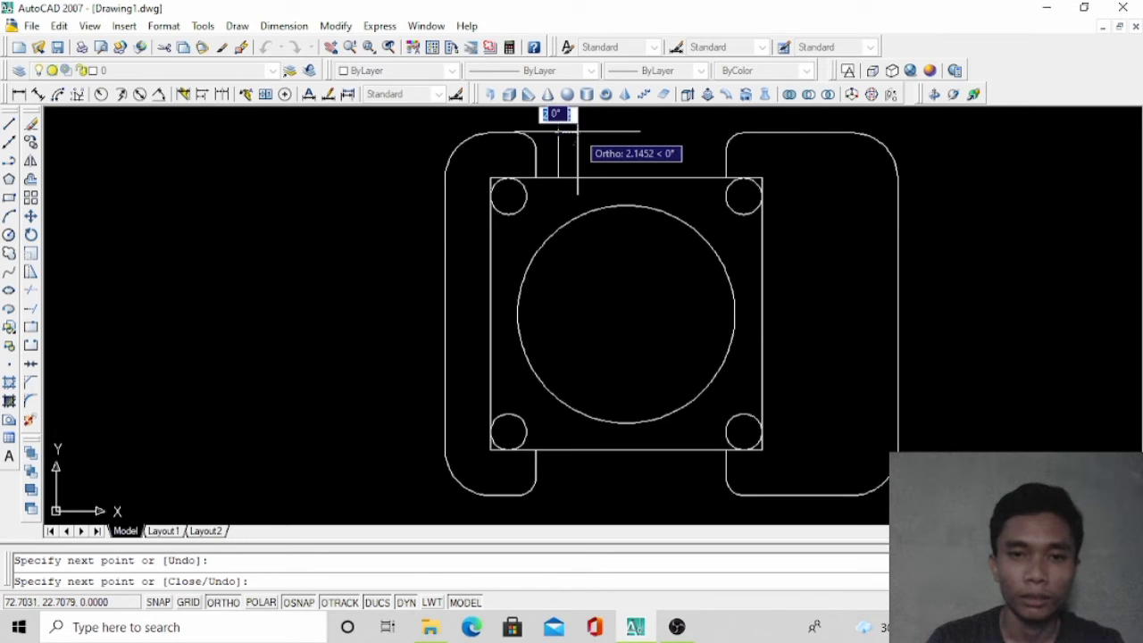
text(o)
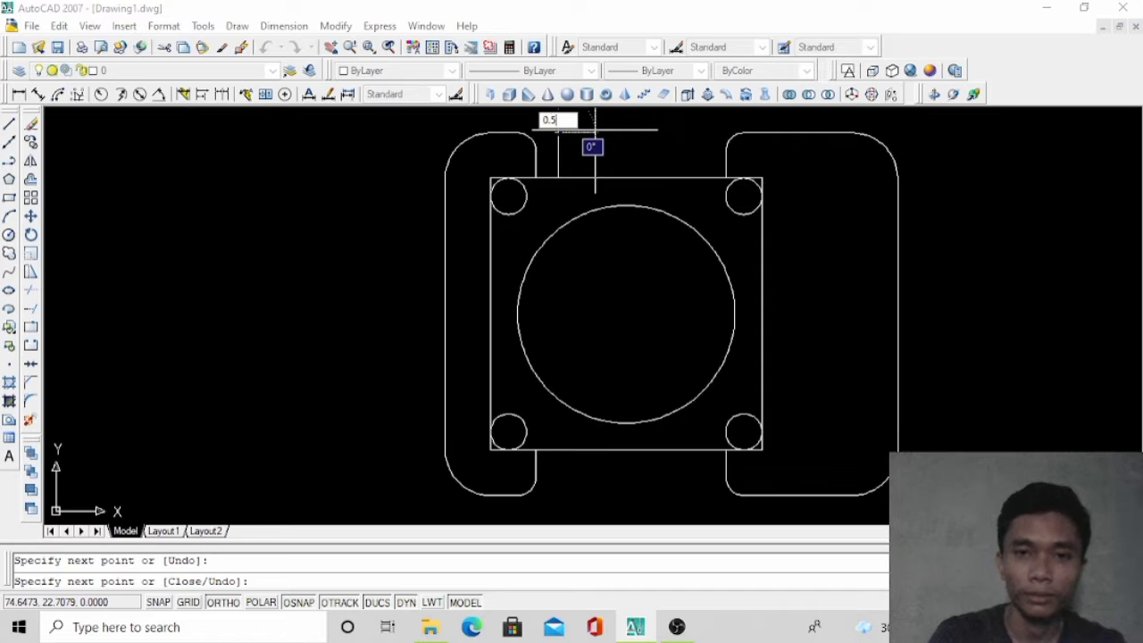
key(Return)
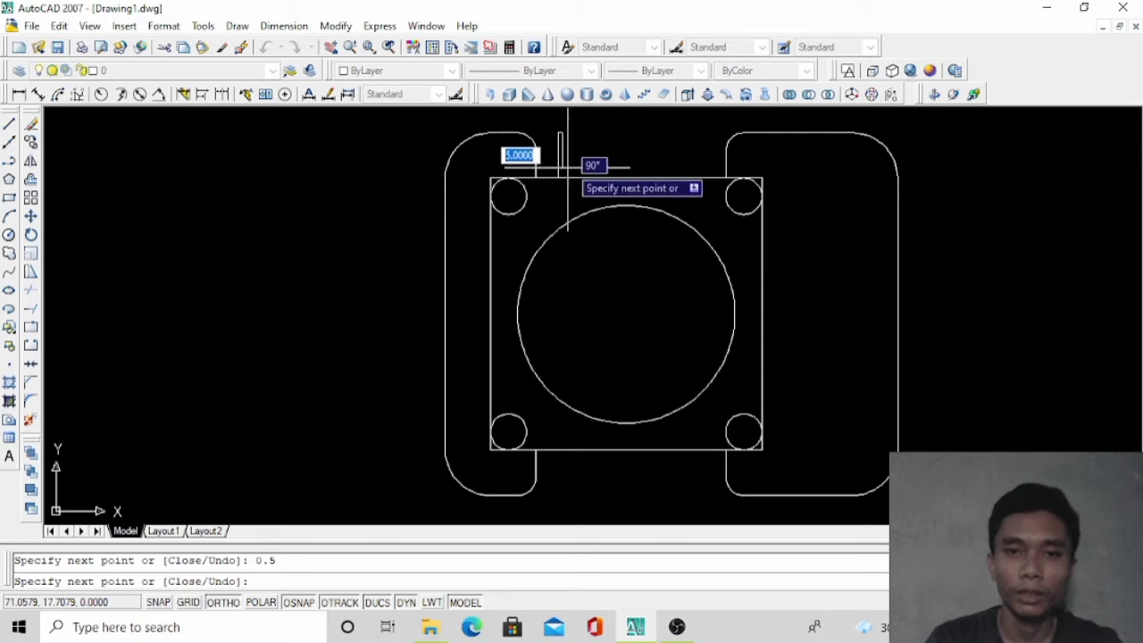
scroll(555, 178, up, 4)
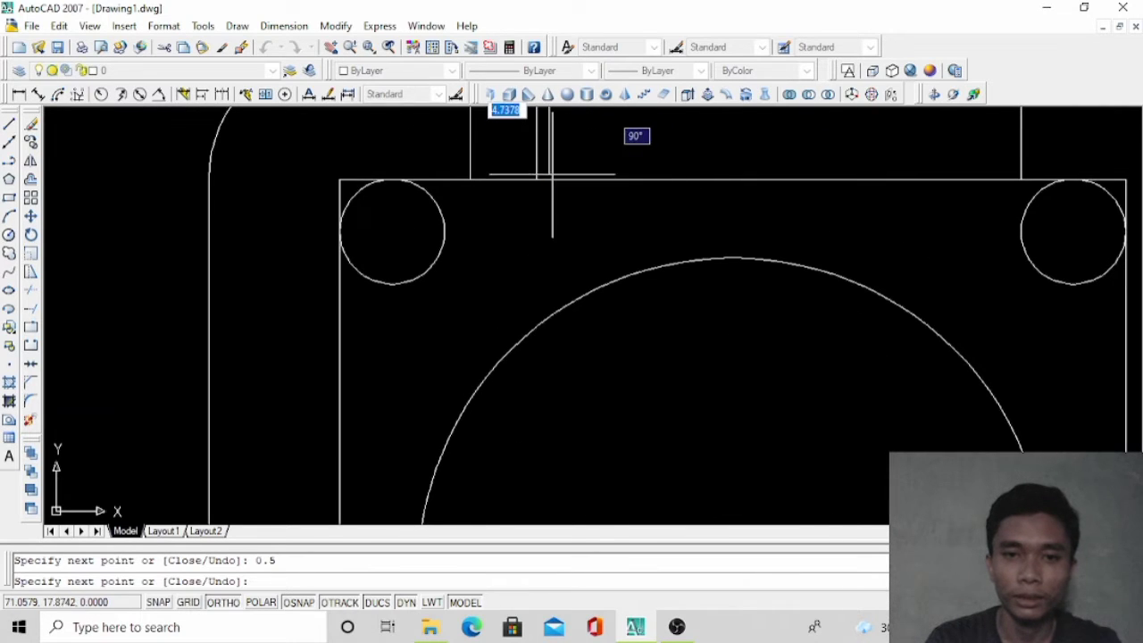
key(Escape)
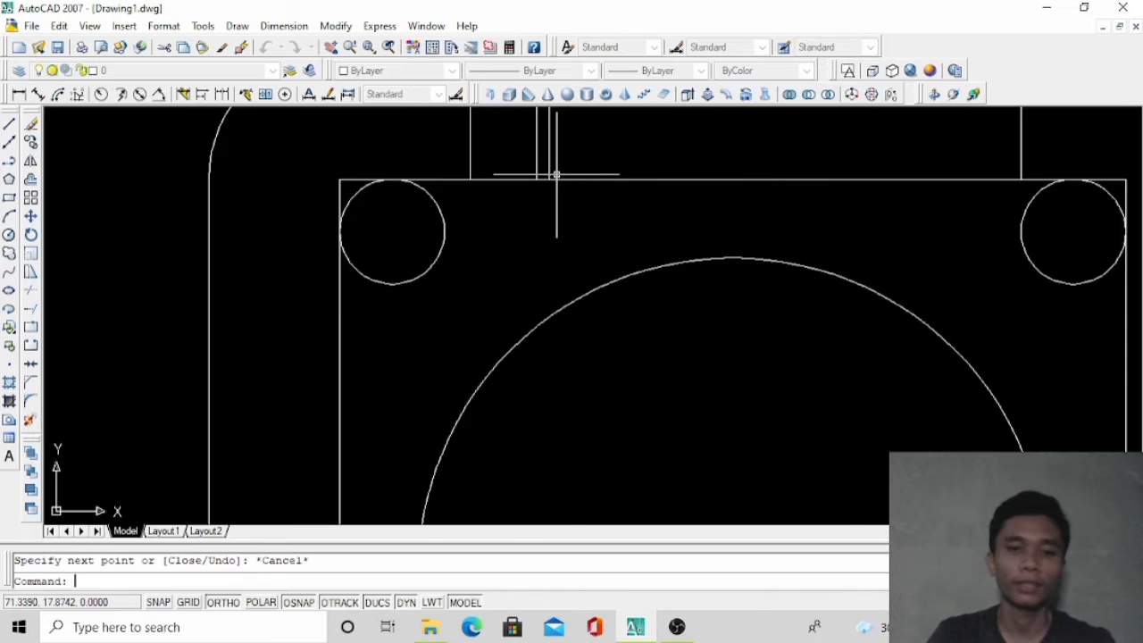
scroll(571, 179, down, 4)
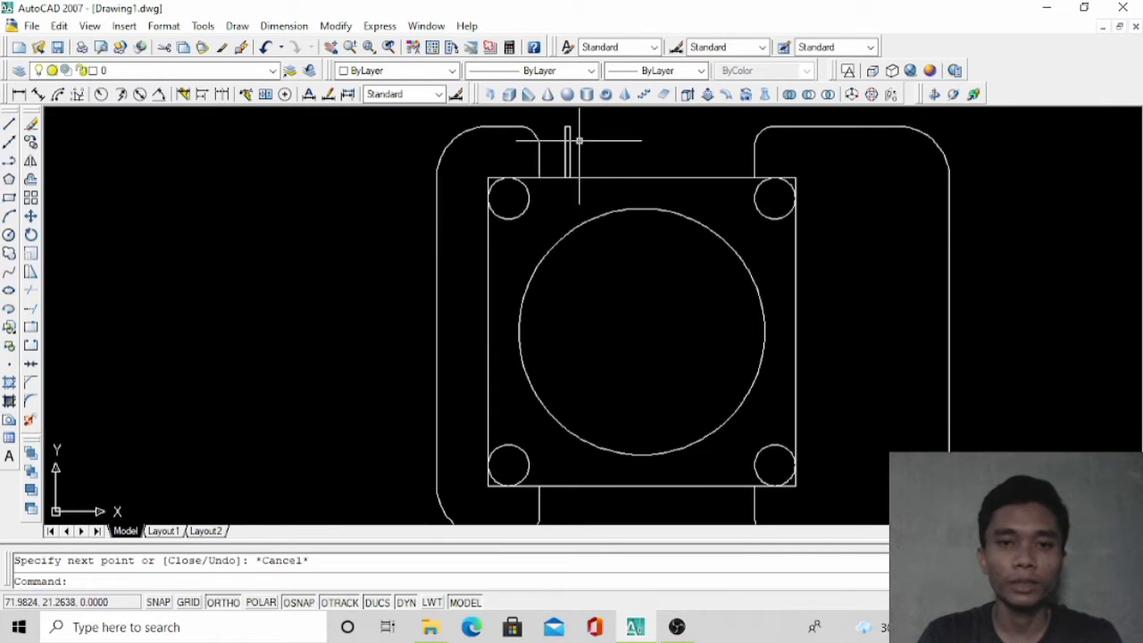
scroll(576, 121, up, 5)
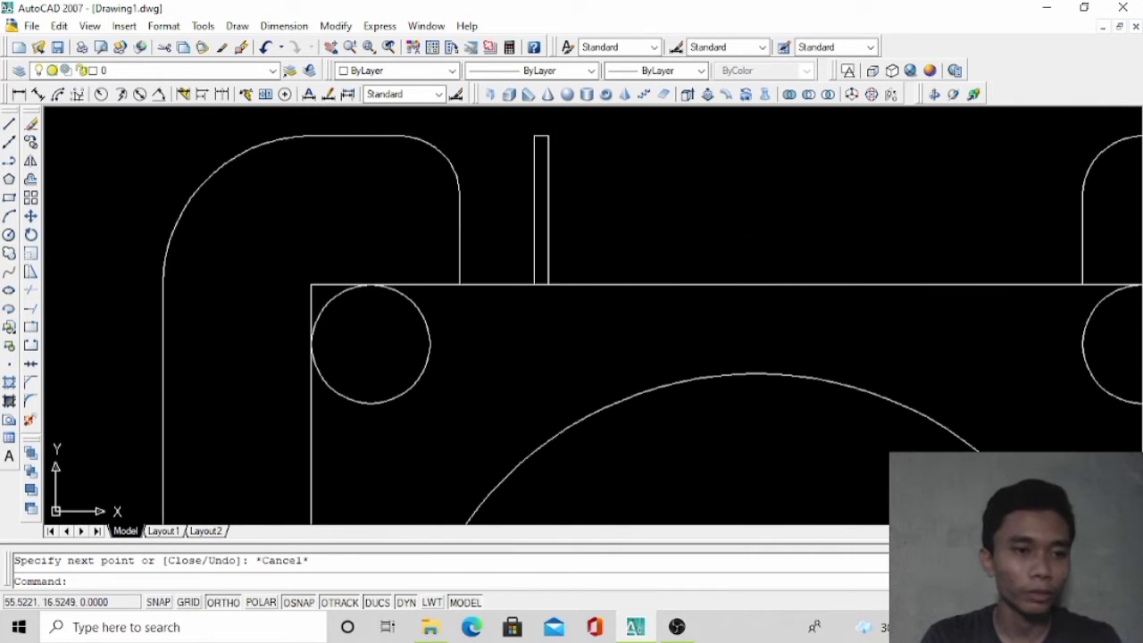
Fillet both upper corners of the narrow fin in the top notch with a radius of 0.2
click(31, 401)
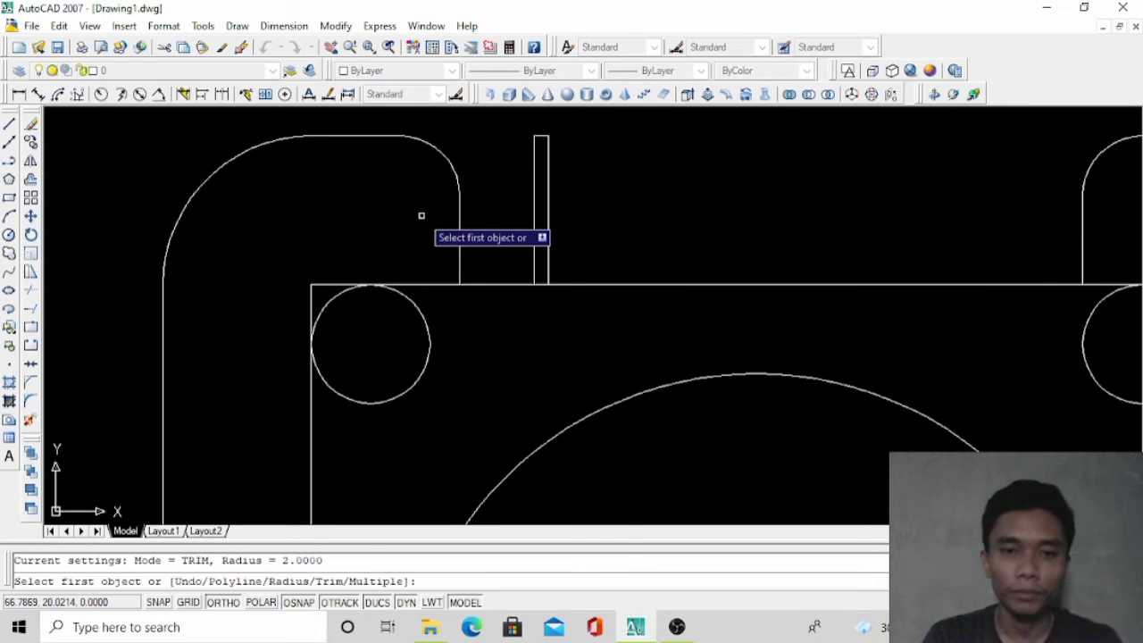
text(r)
key(Return)
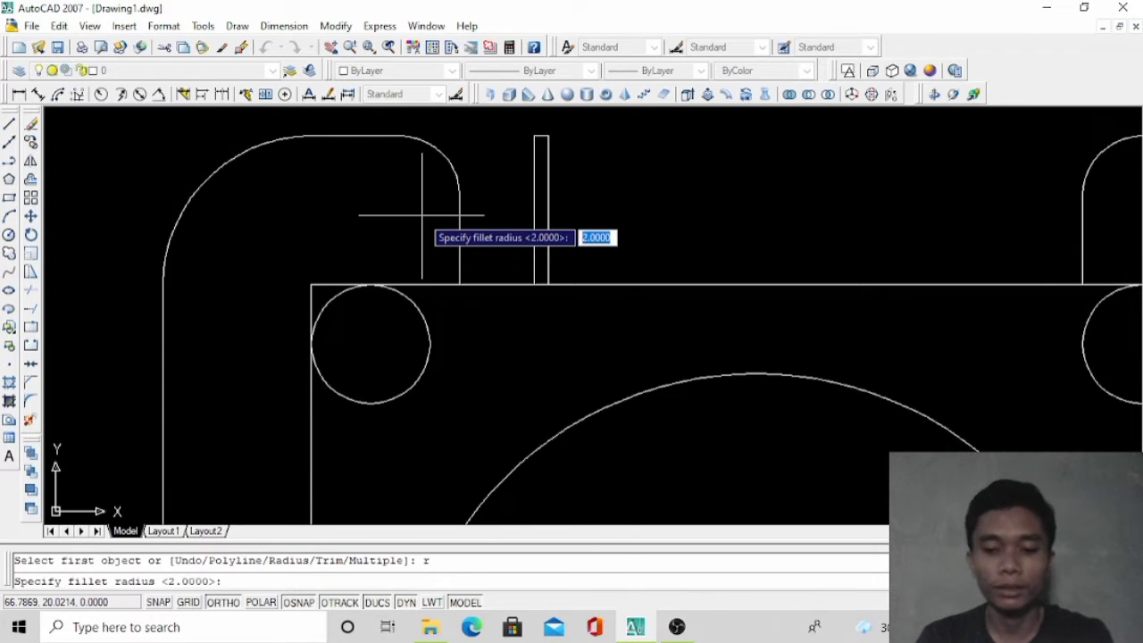
text(0.2)
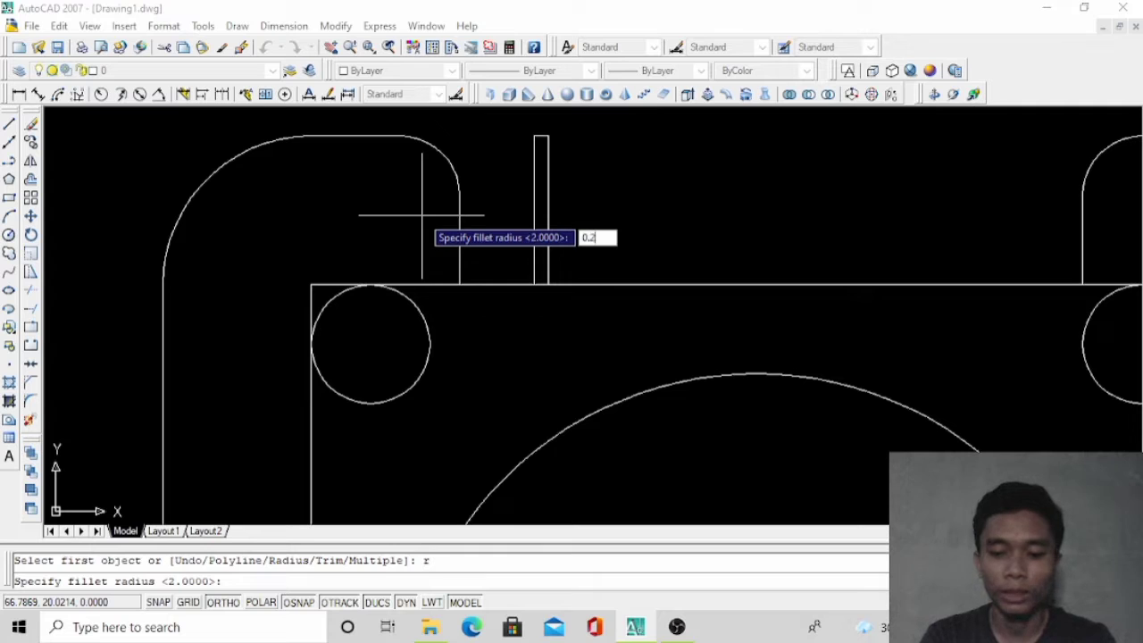
key(Return)
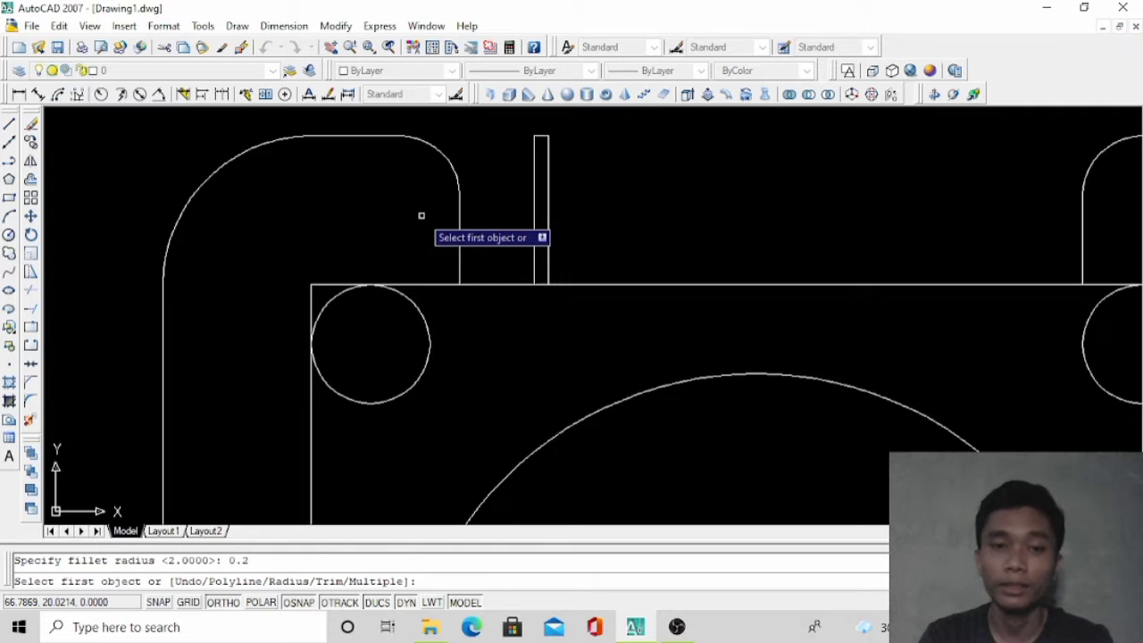
click(540, 139)
click(537, 145)
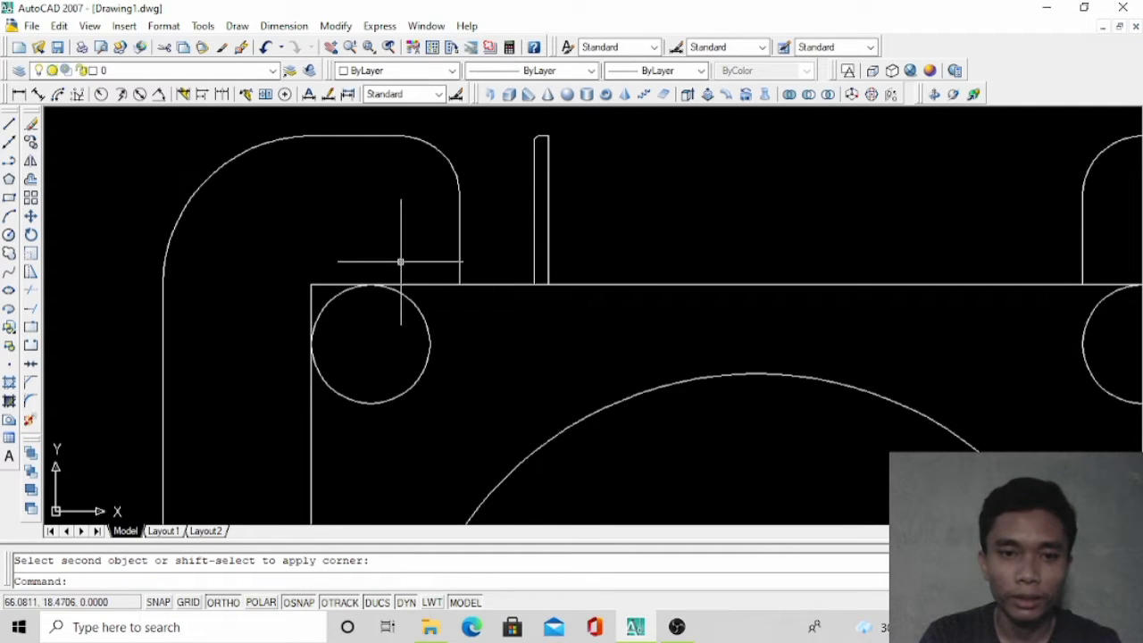
click(31, 404)
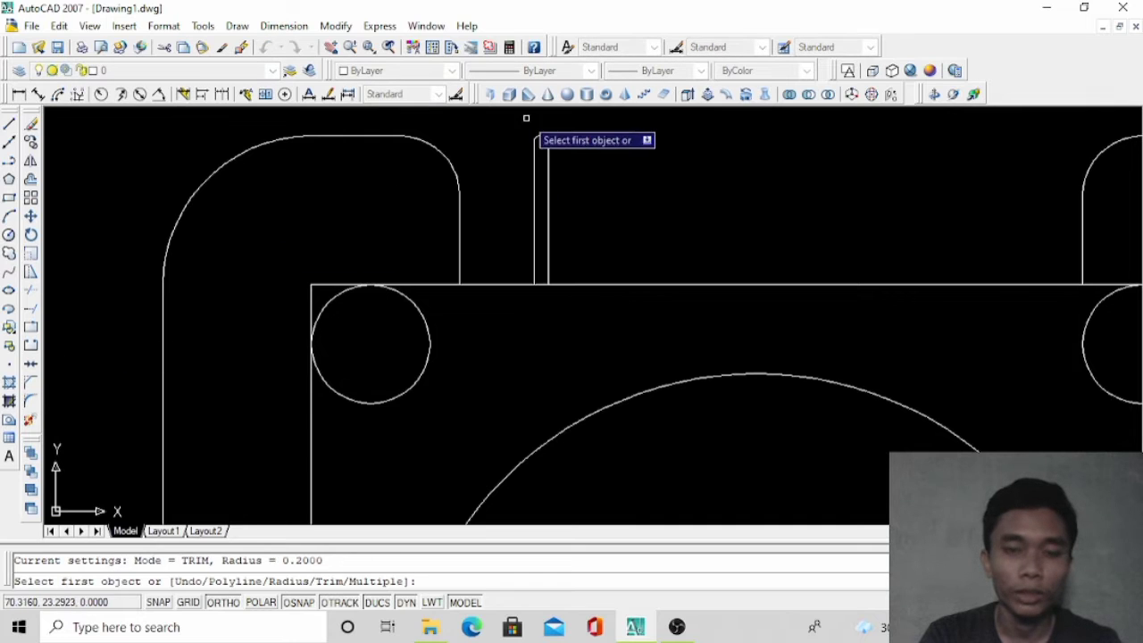
click(546, 140)
click(543, 140)
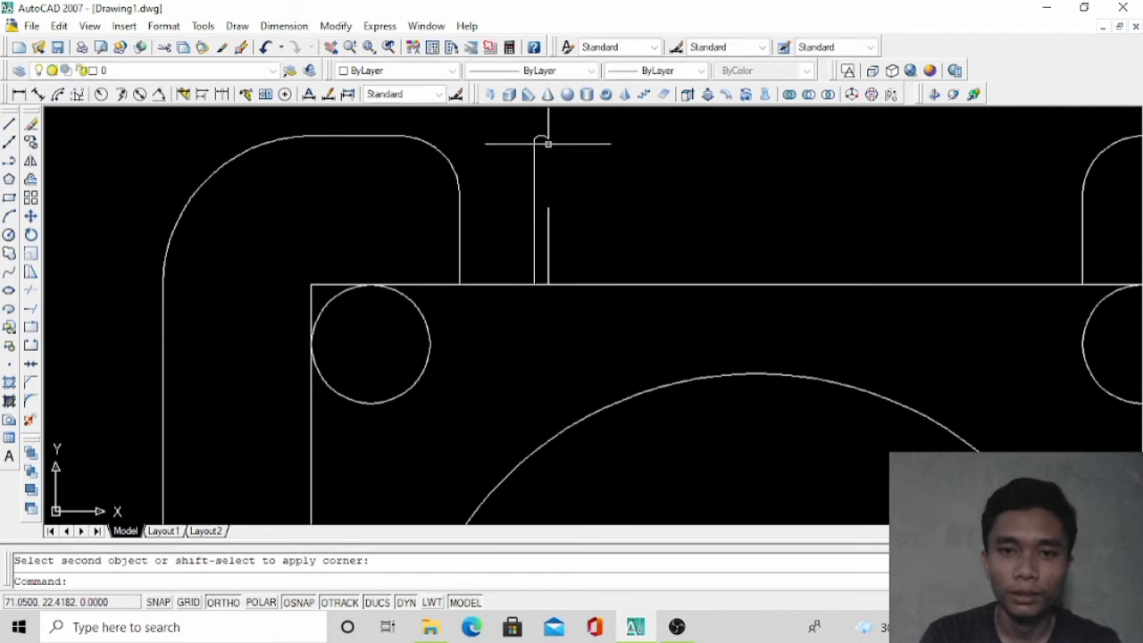
Copy the rounded fin horizontally to the right along the top notch at distances of 2.5 and 5
scroll(458, 151, down, 2)
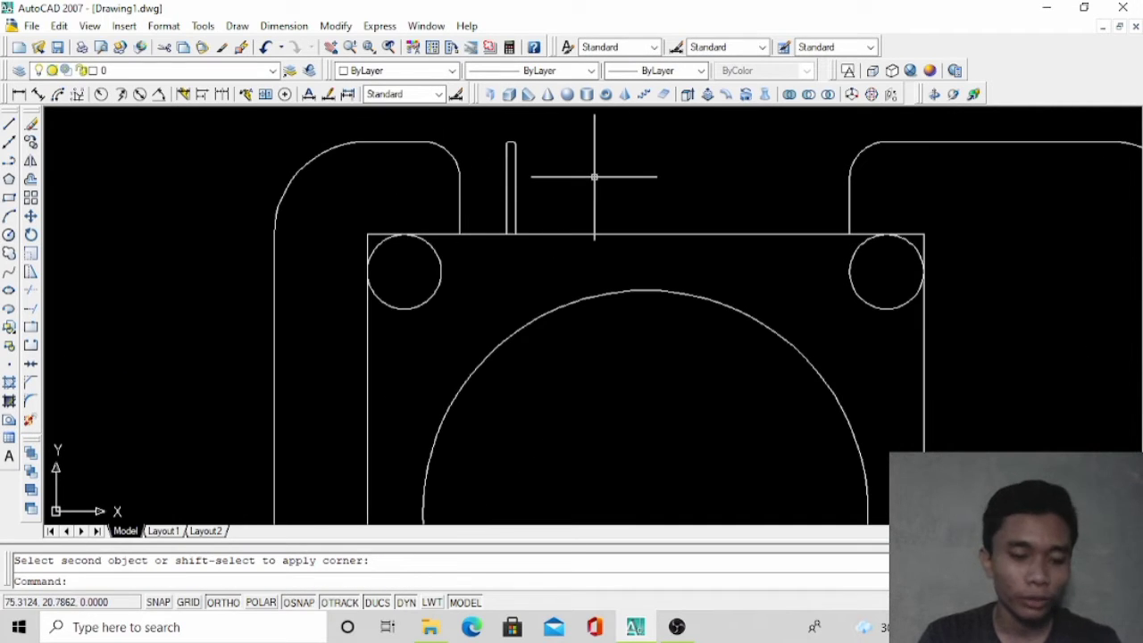
click(31, 143)
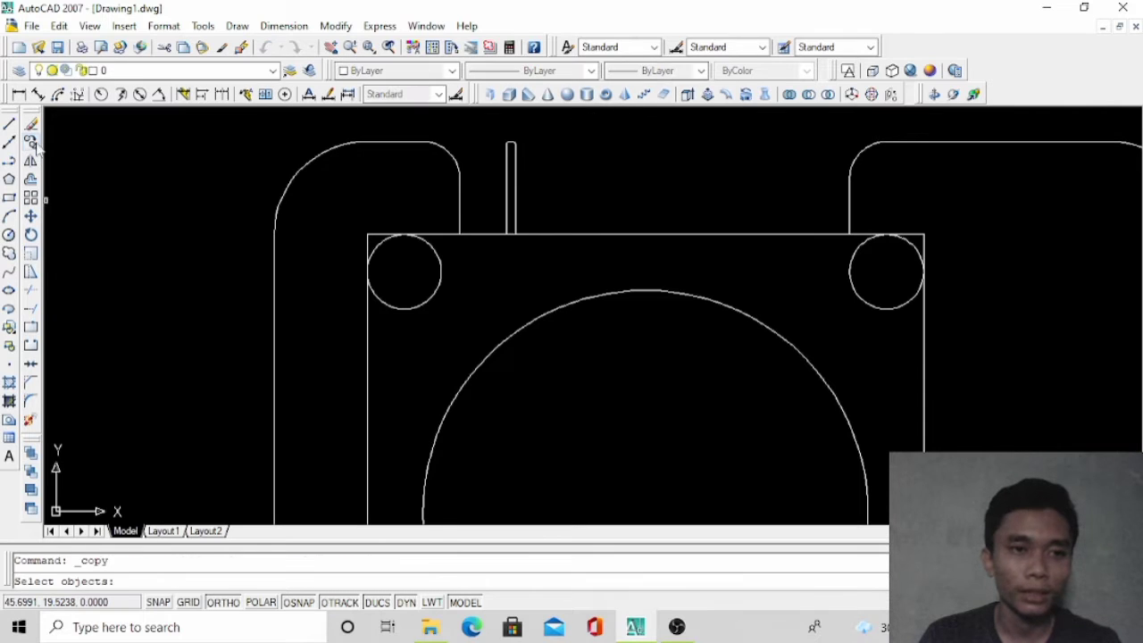
click(578, 189)
click(496, 135)
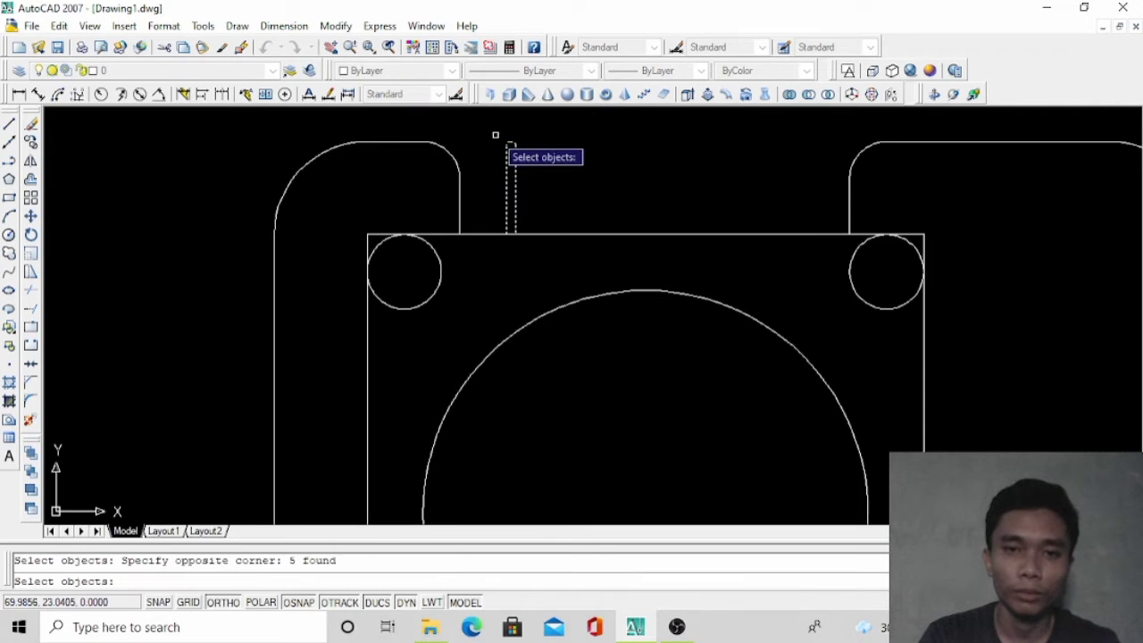
key(Return)
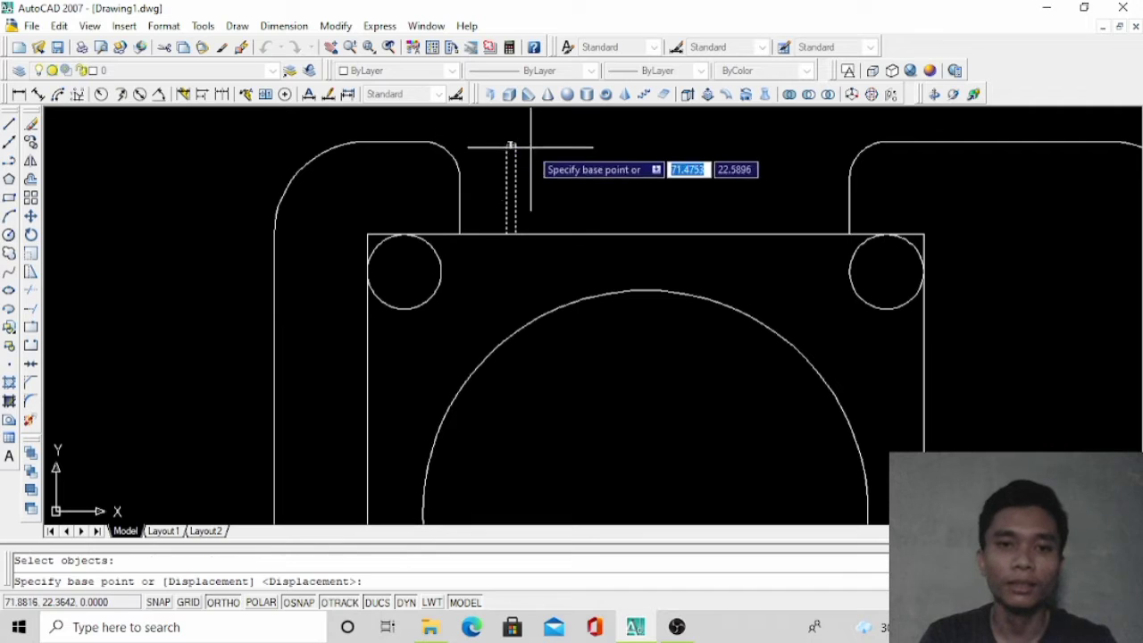
click(513, 189)
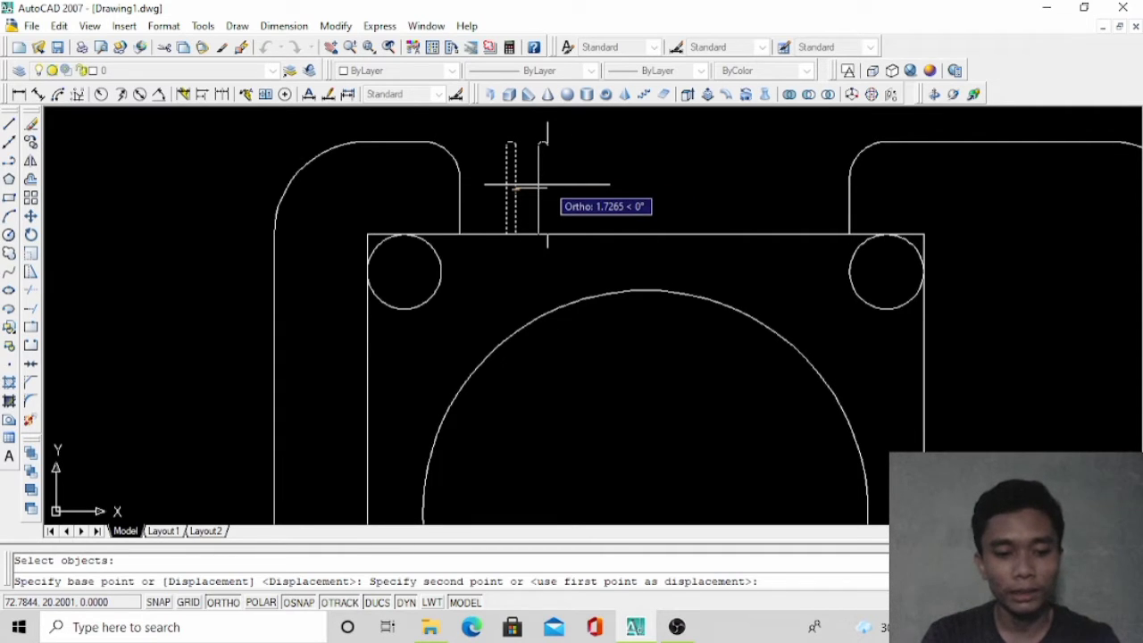
text(2.)
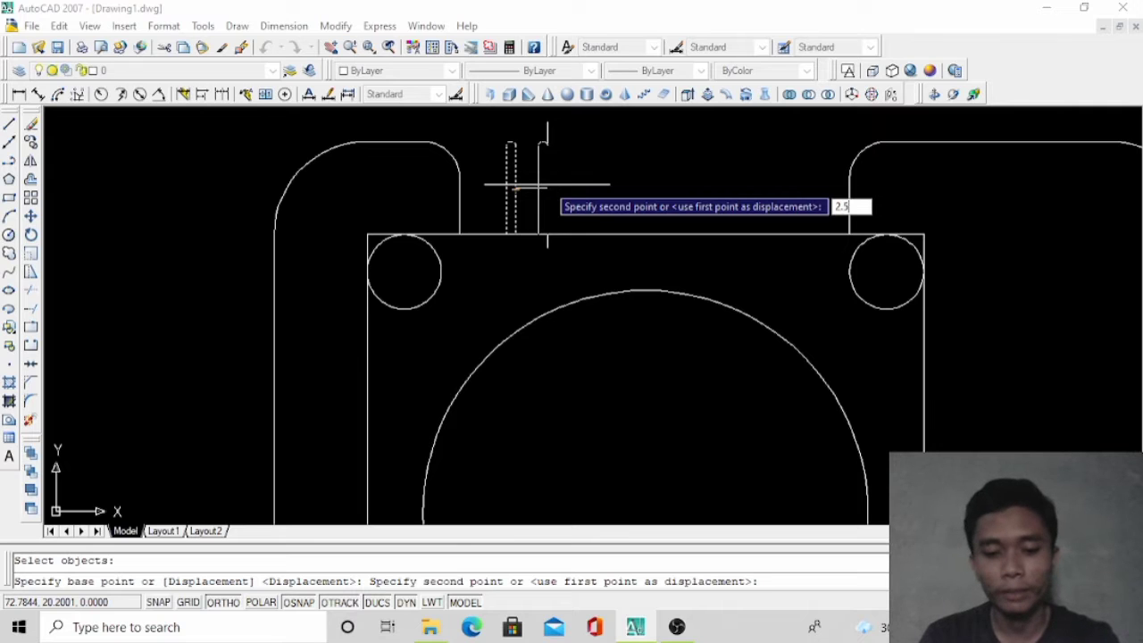
text(5)
key(Return)
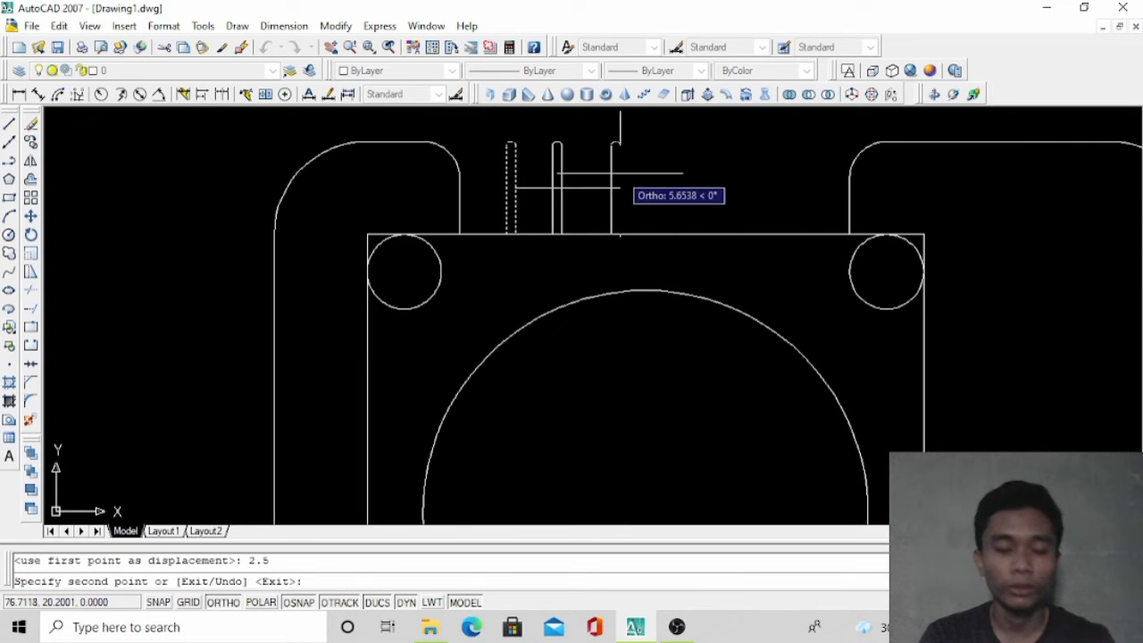
text(5)
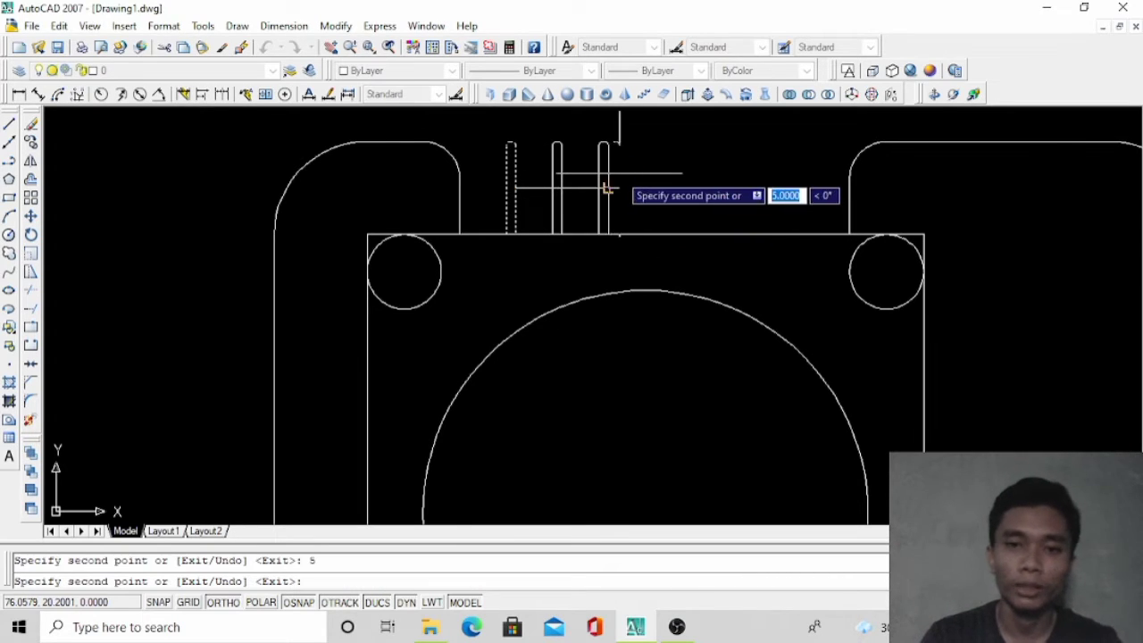
key(Return)
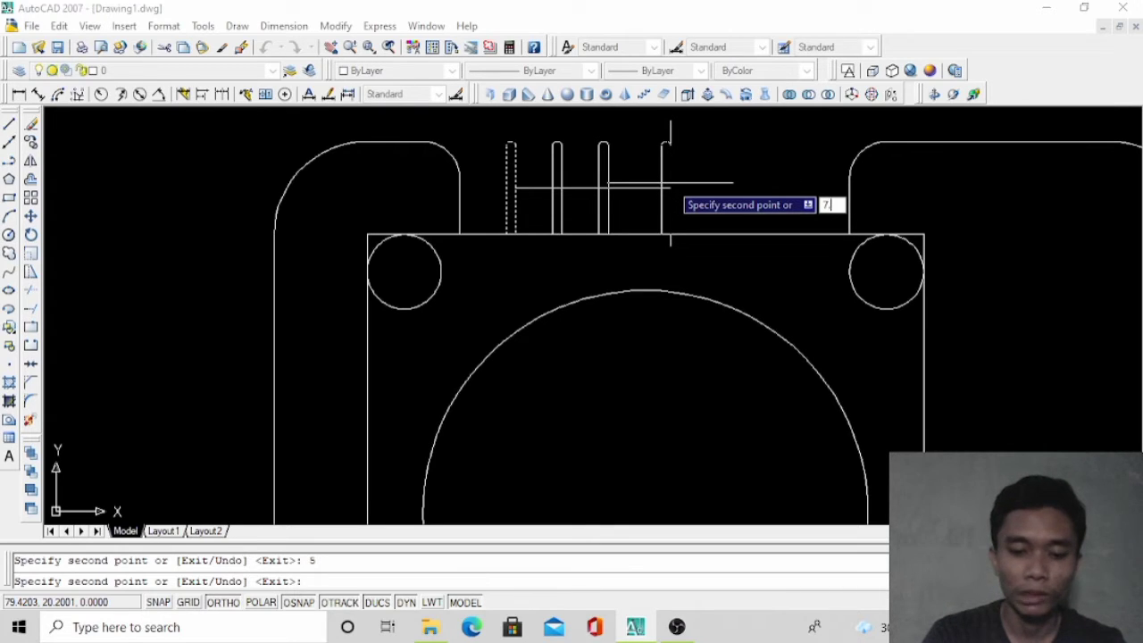
Place three more copies of the fin to the right of the original at distances of 7.5, 10 and 12.5
text(5)
key(Return)
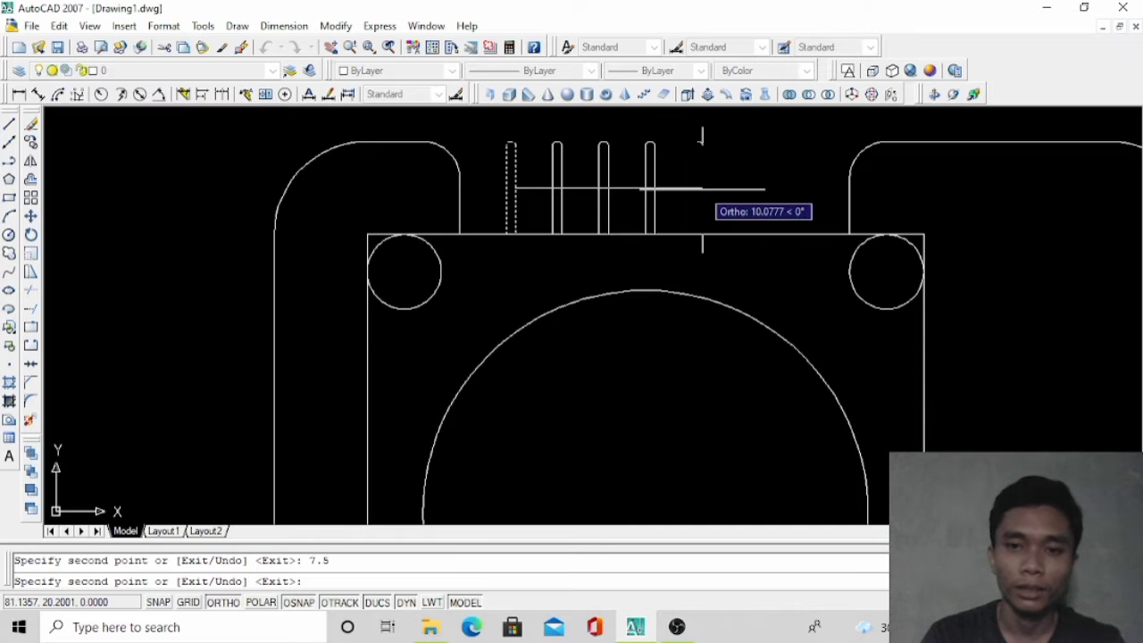
text(10)
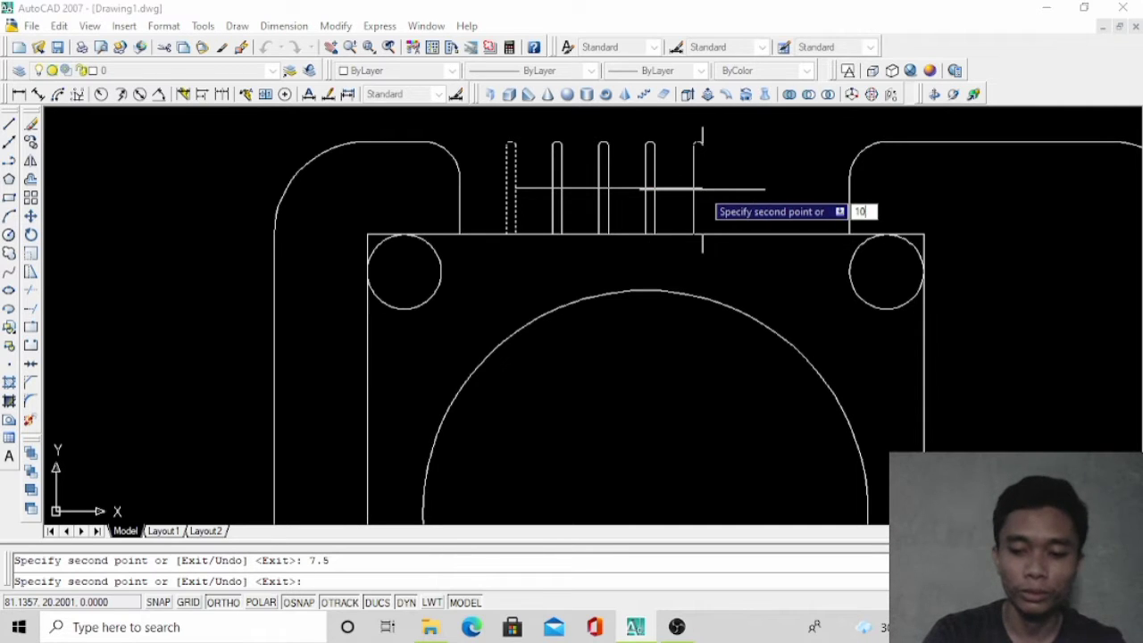
key(Return)
text(1)
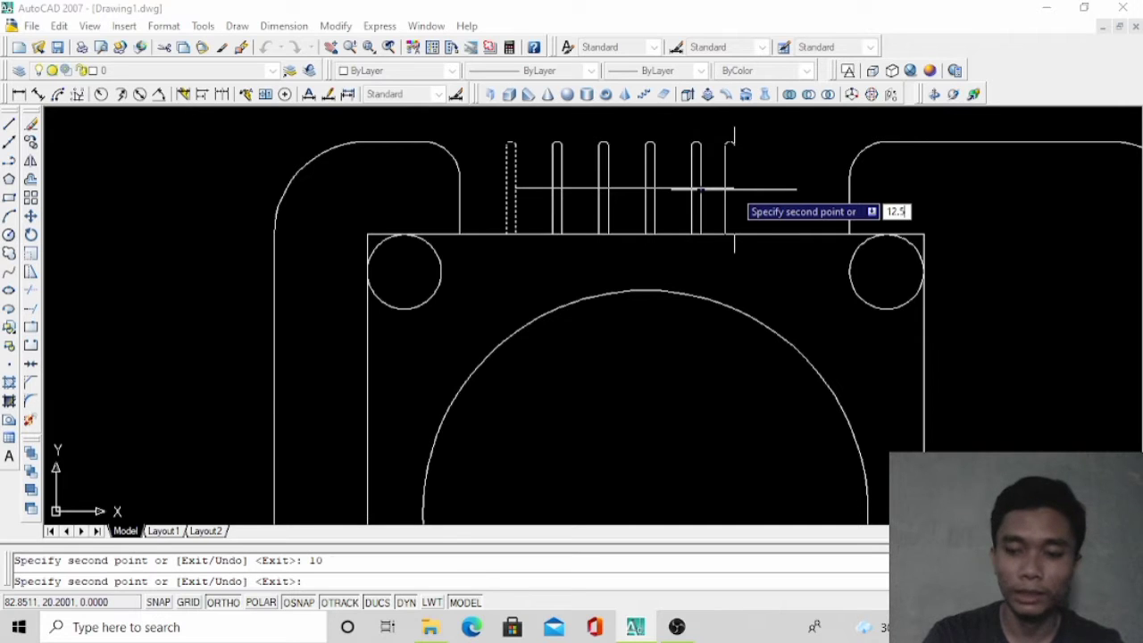
text(2.5)
key(Return)
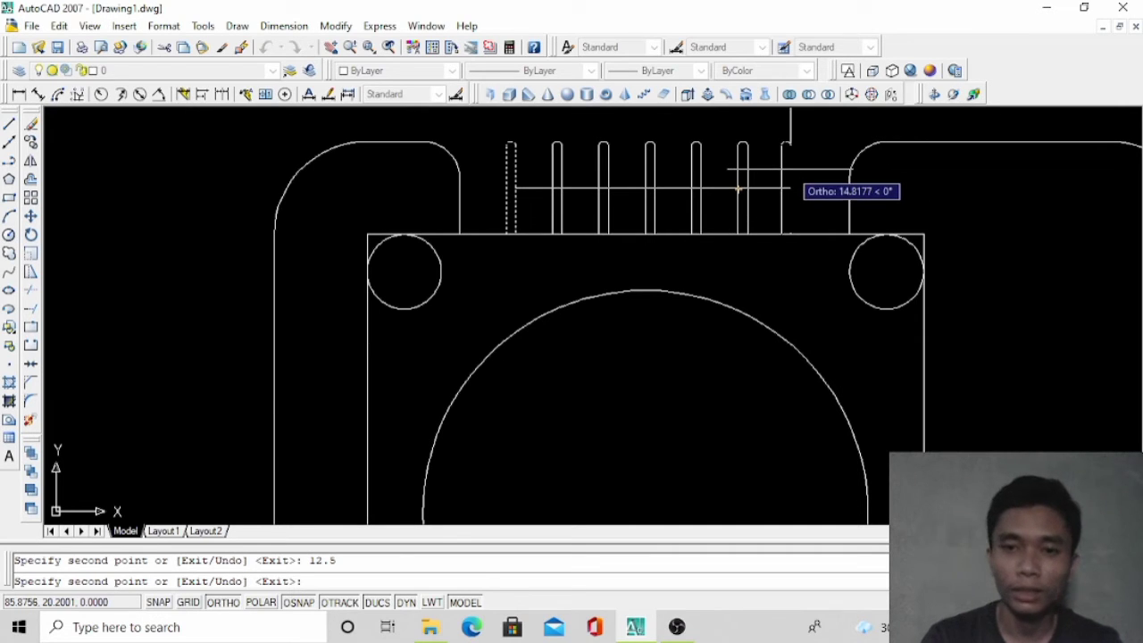
Place the last two fin copies at distances of 15 and 17.5 and end the copying
text(15)
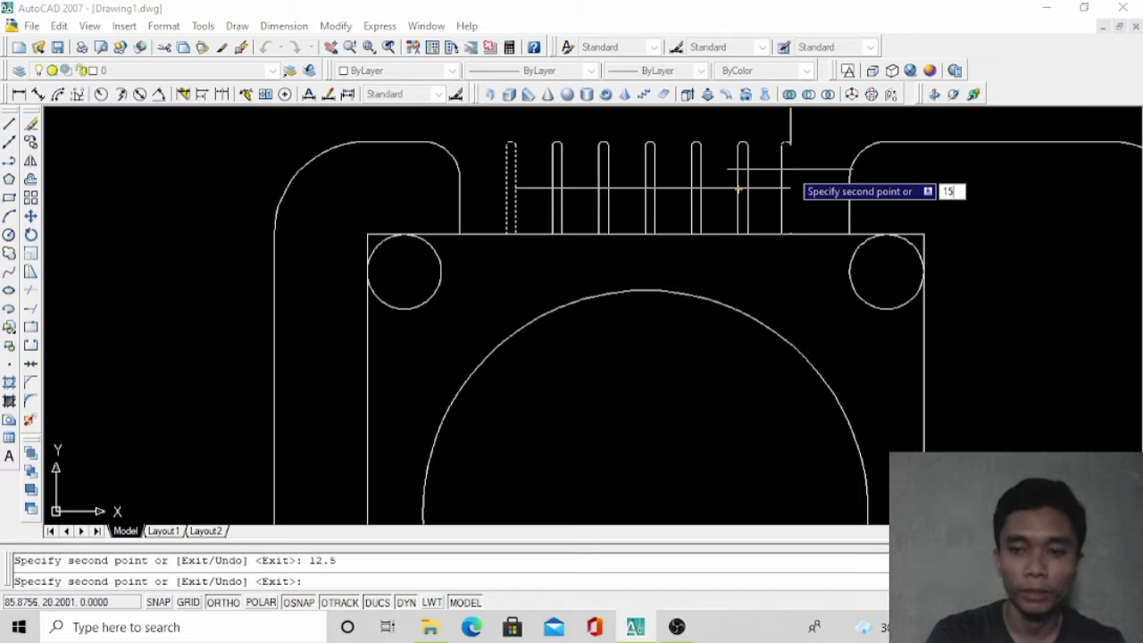
key(Return)
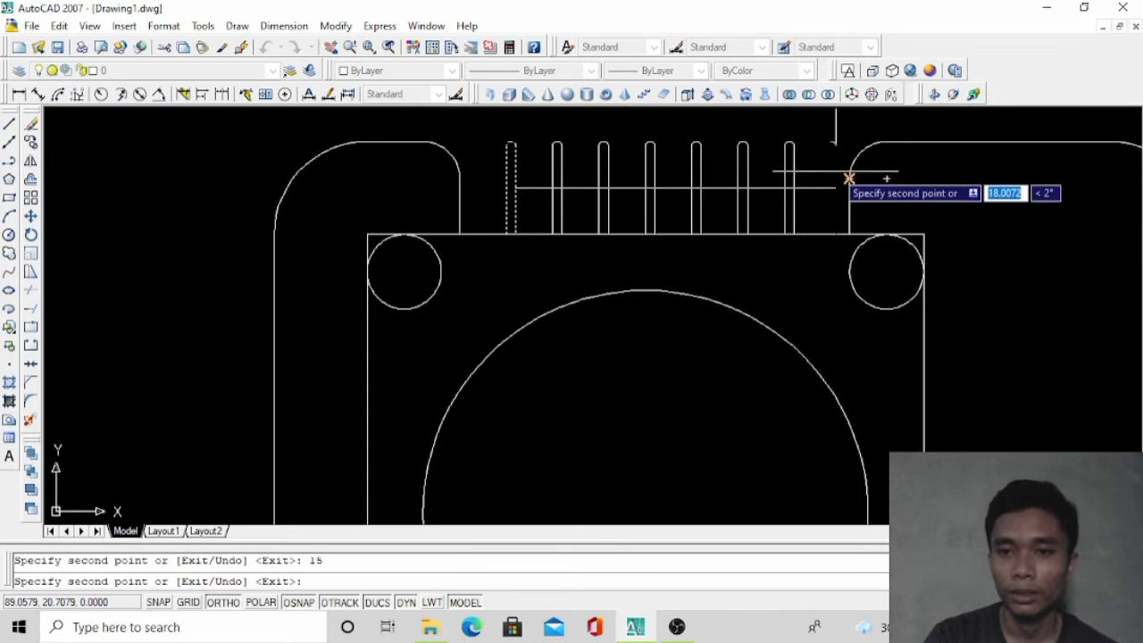
text(17)
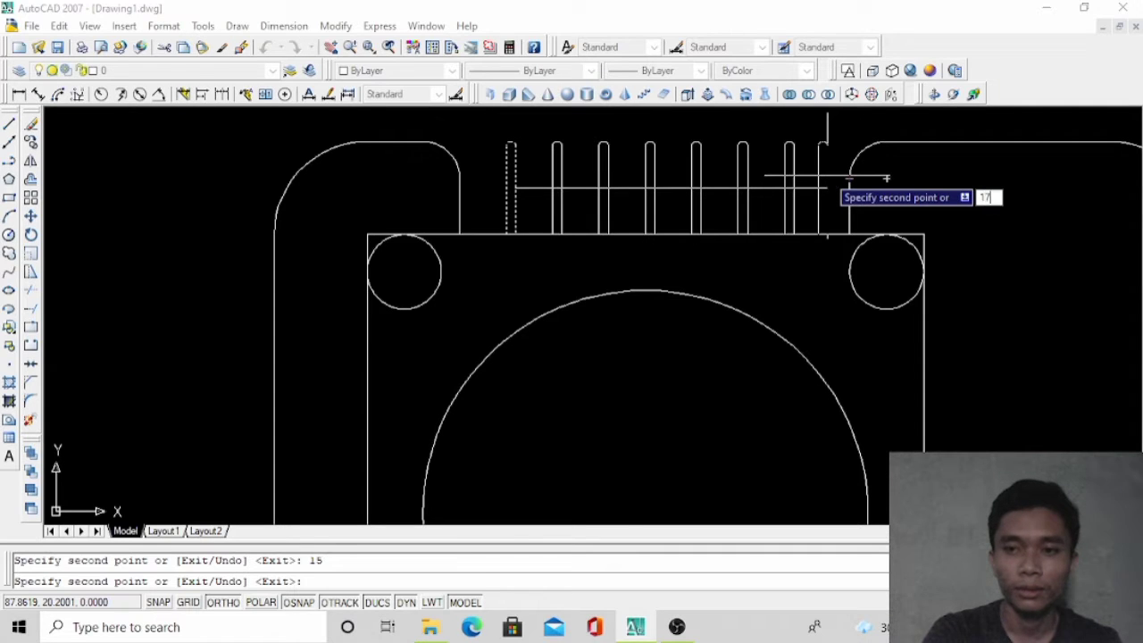
text(.5)
key(Return)
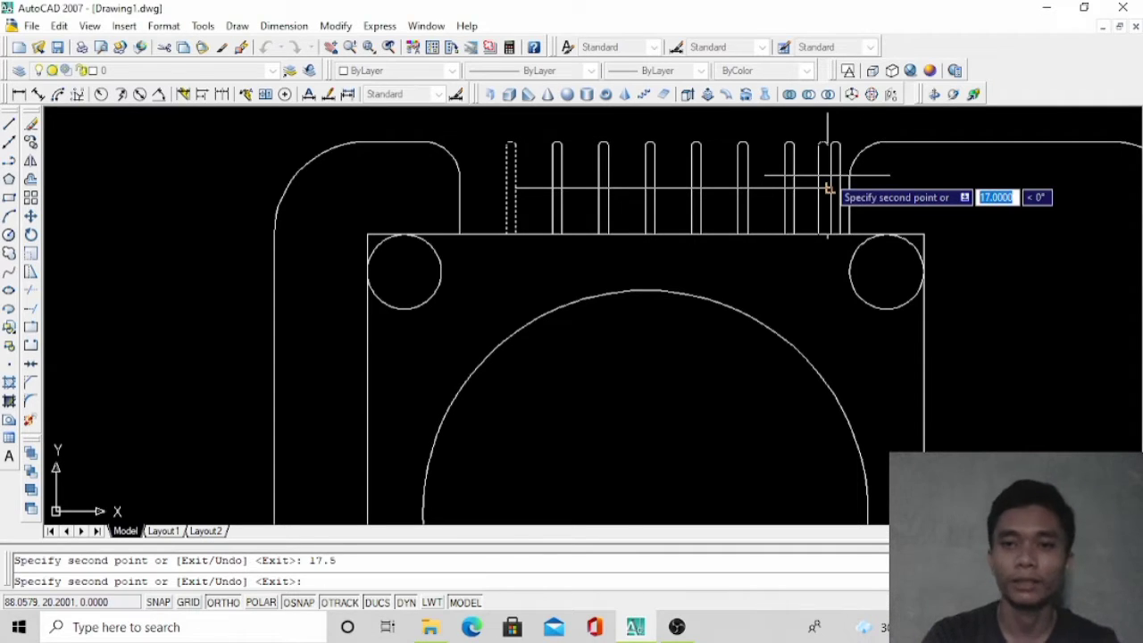
key(Escape)
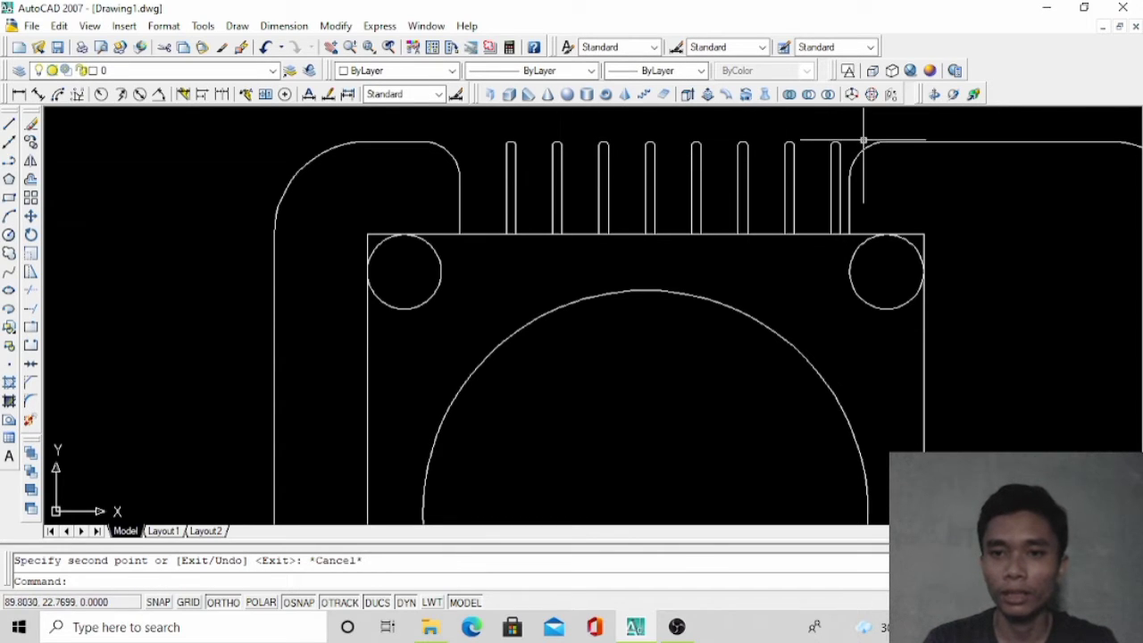
key(Escape)
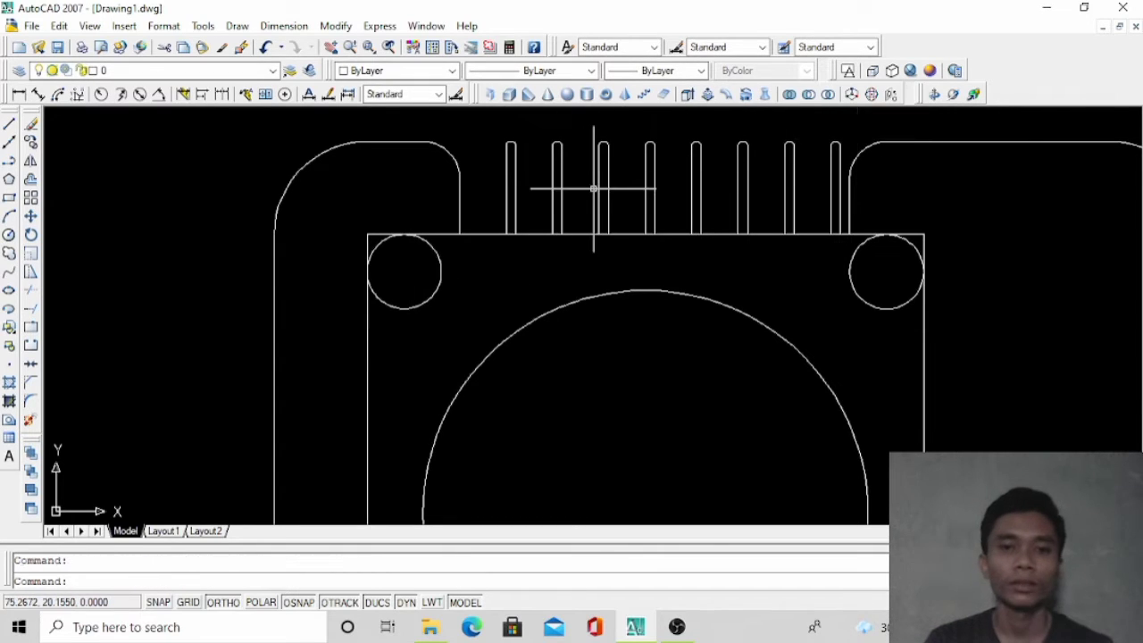
Mirror all eight top fins about a horizontal line through the large circle's center, keeping the originals
click(30, 160)
click(844, 161)
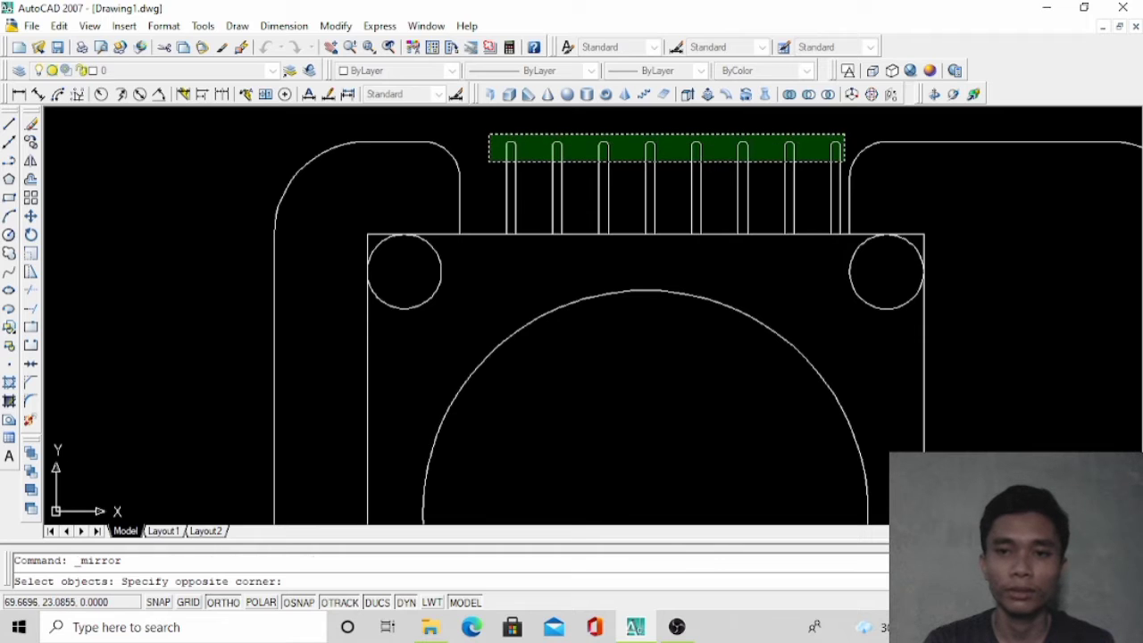
click(489, 135)
key(Return)
scroll(493, 137, down, 4)
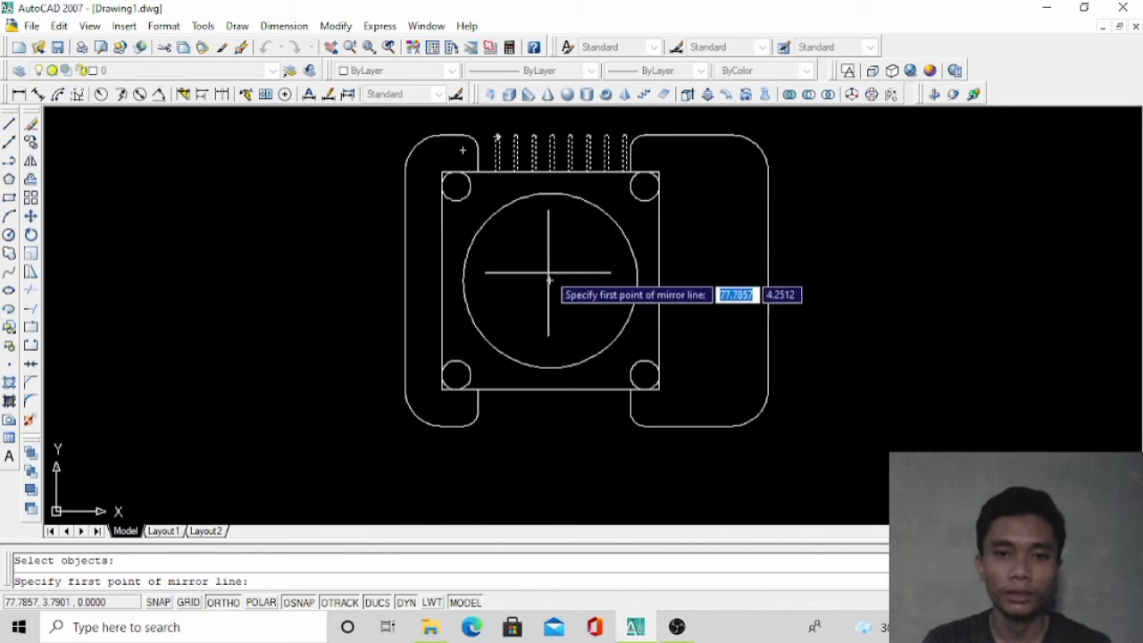
click(549, 281)
click(705, 268)
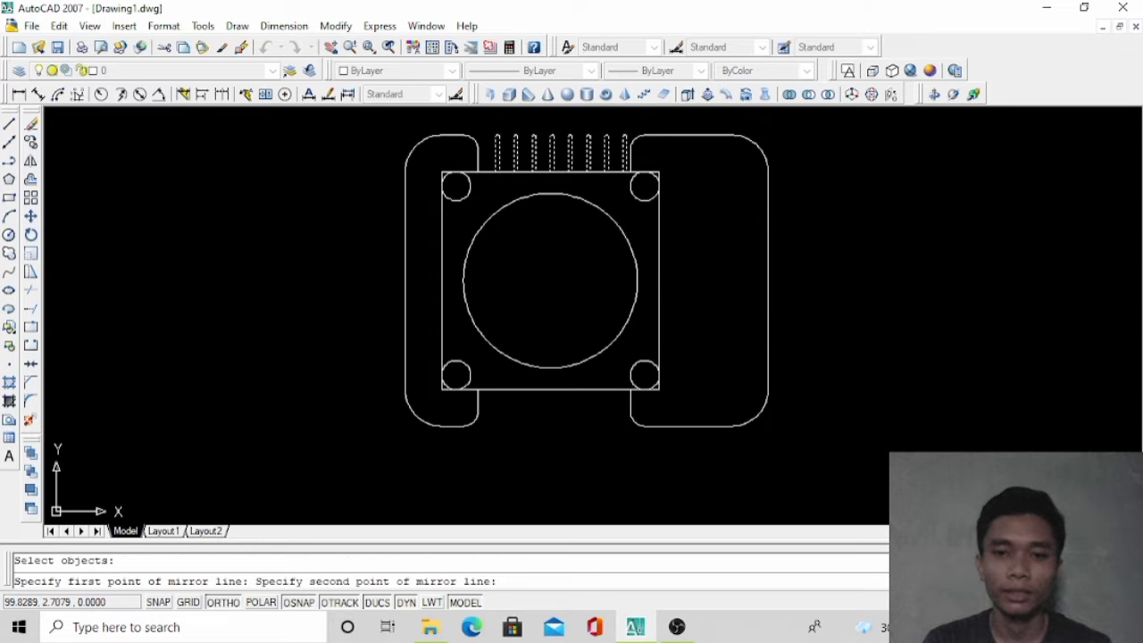
key(Return)
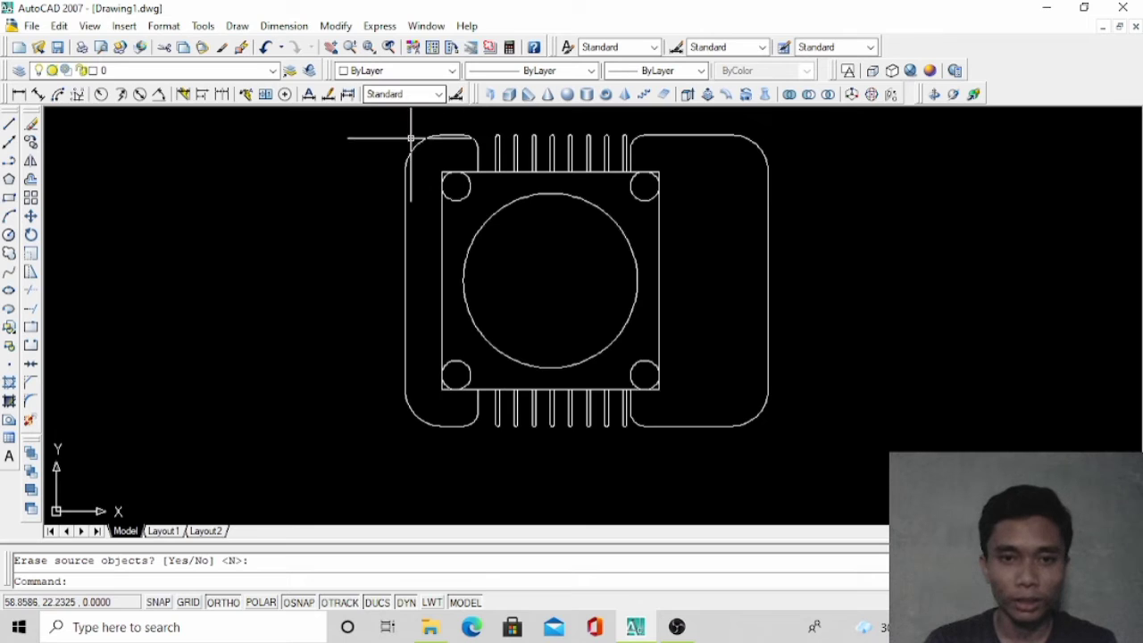
Trim the inner square's top and bottom edges between the corner circles and the notch sides
click(29, 290)
key(Return)
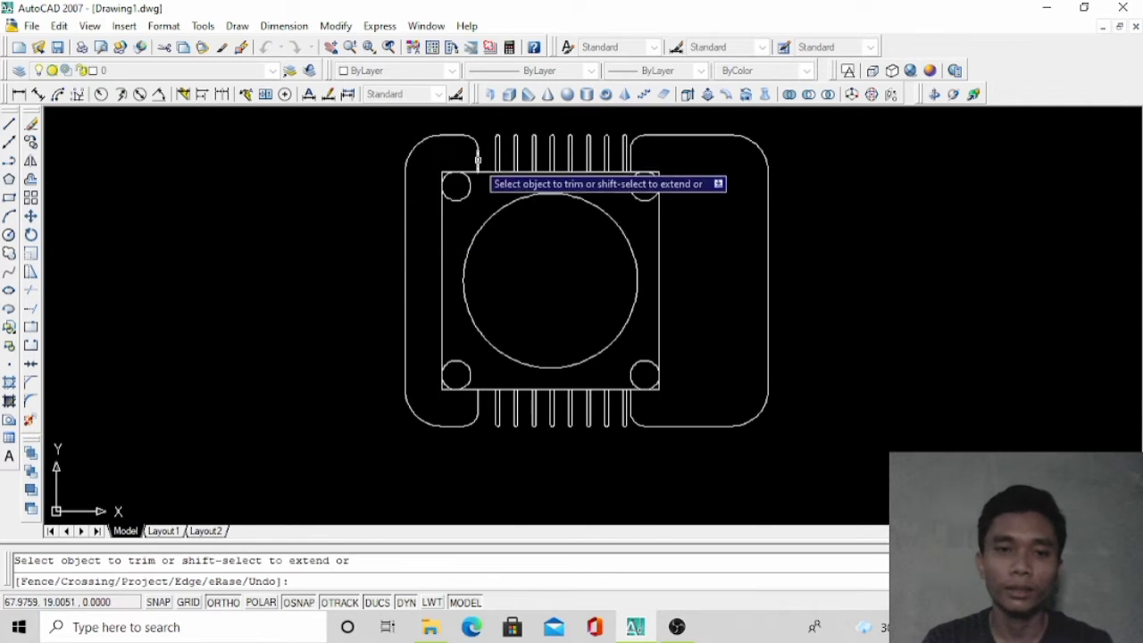
scroll(473, 165, up, 3)
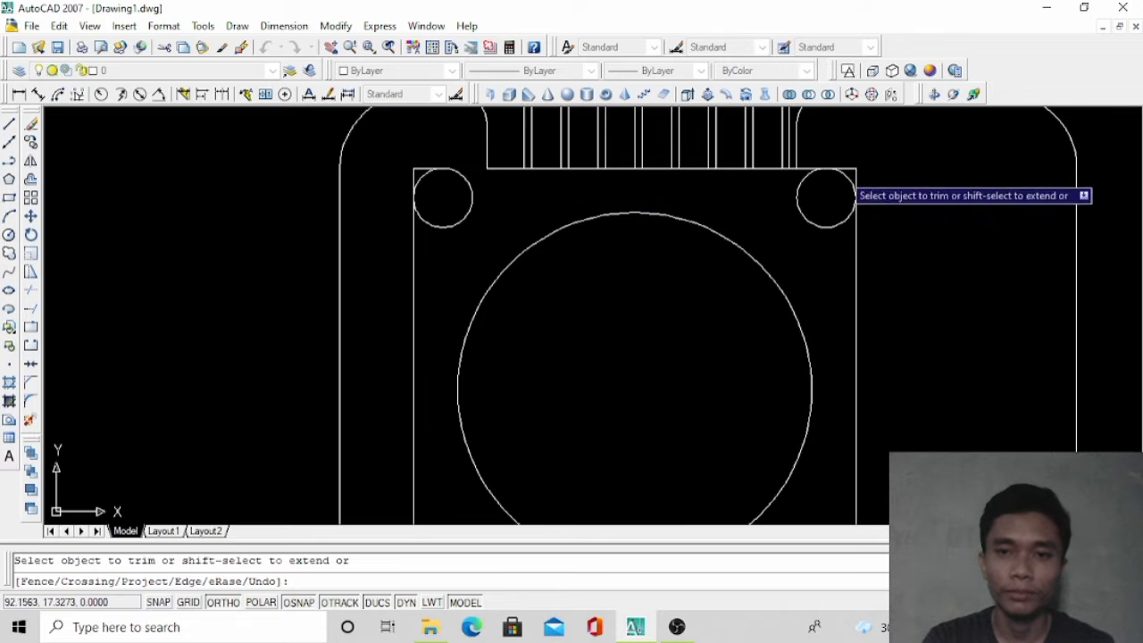
click(809, 173)
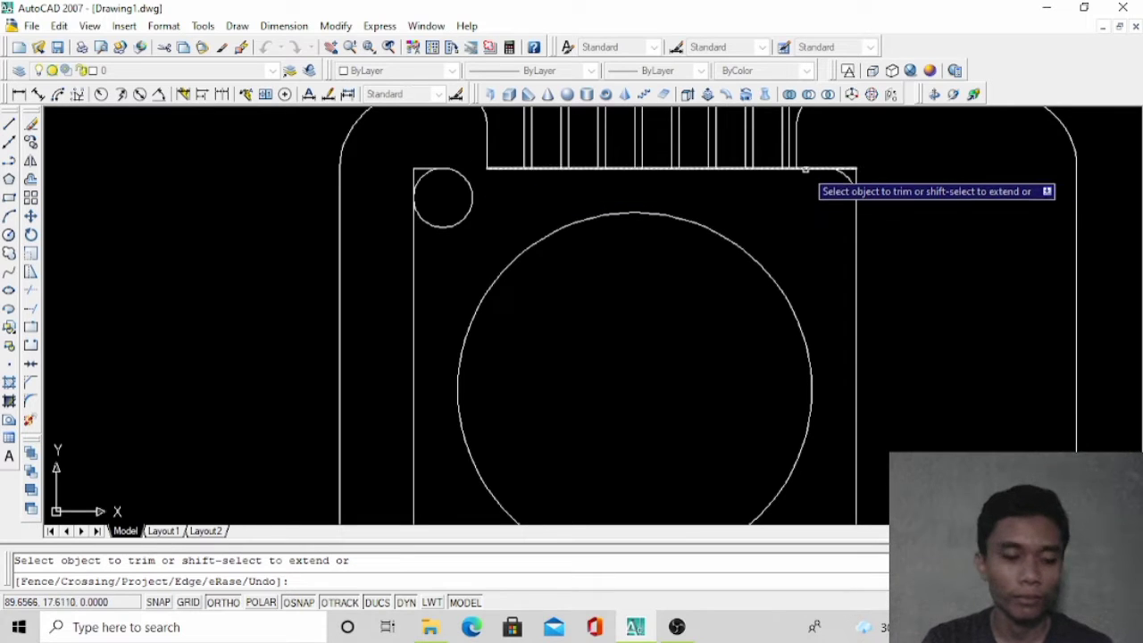
scroll(786, 211, down, 2)
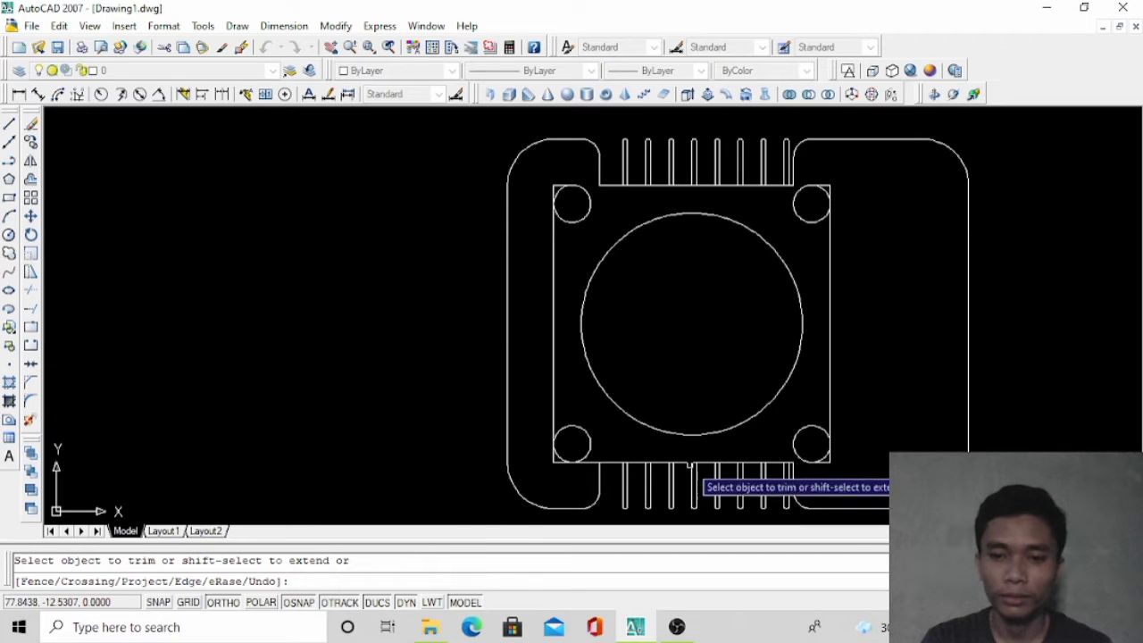
click(590, 462)
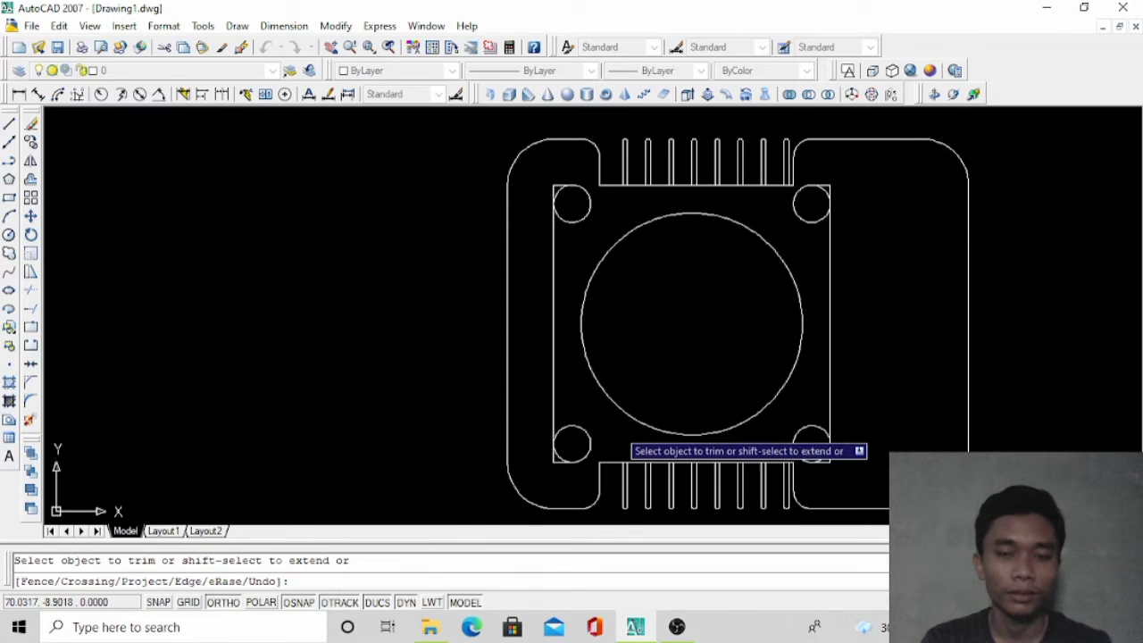
key(Escape)
Erase the square's left and right sides together with the short leftover edge pieces at its four corners
click(557, 278)
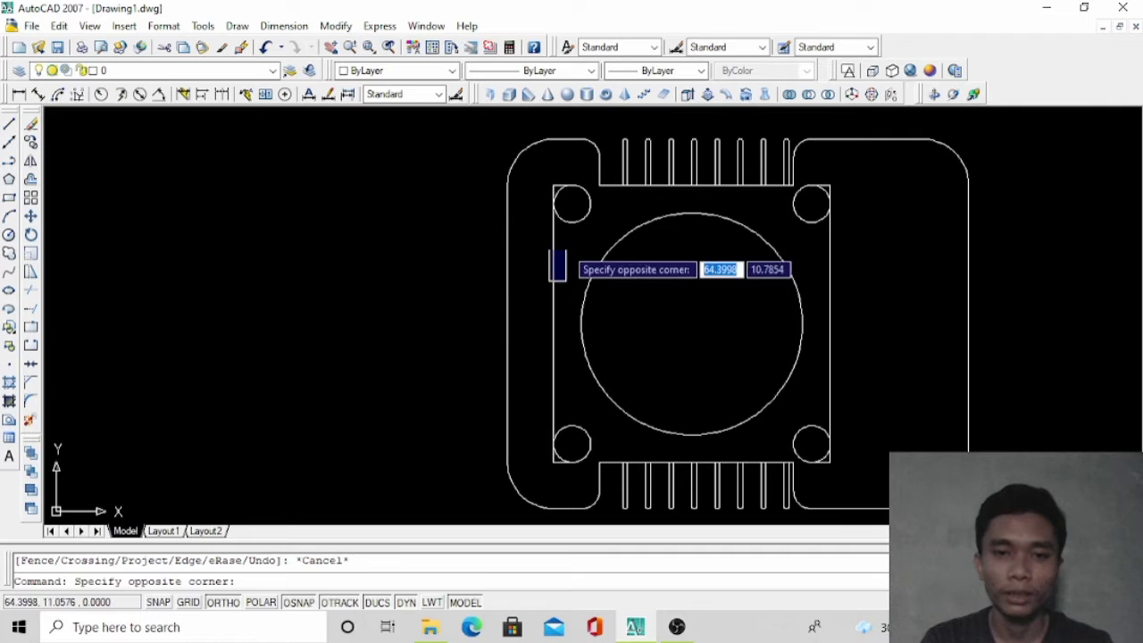
click(556, 250)
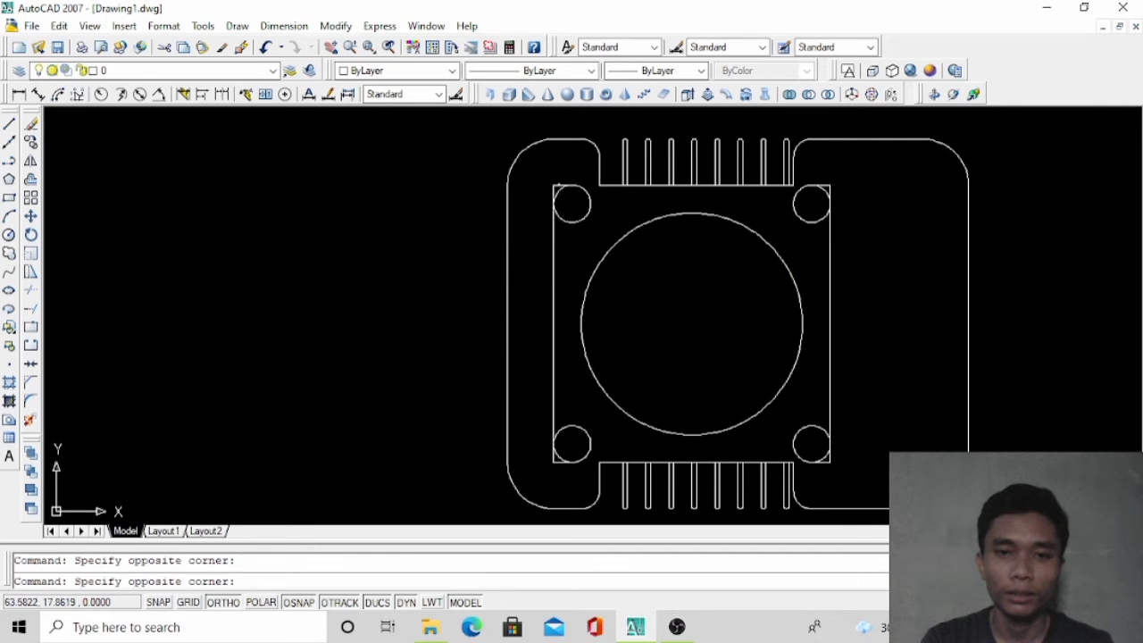
click(544, 186)
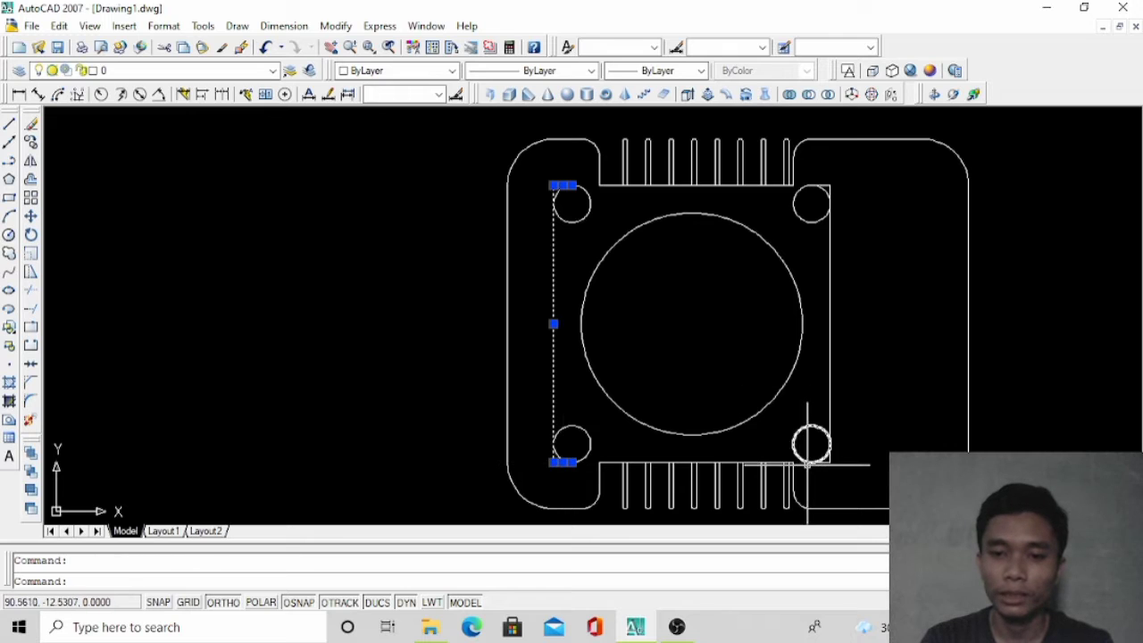
click(831, 396)
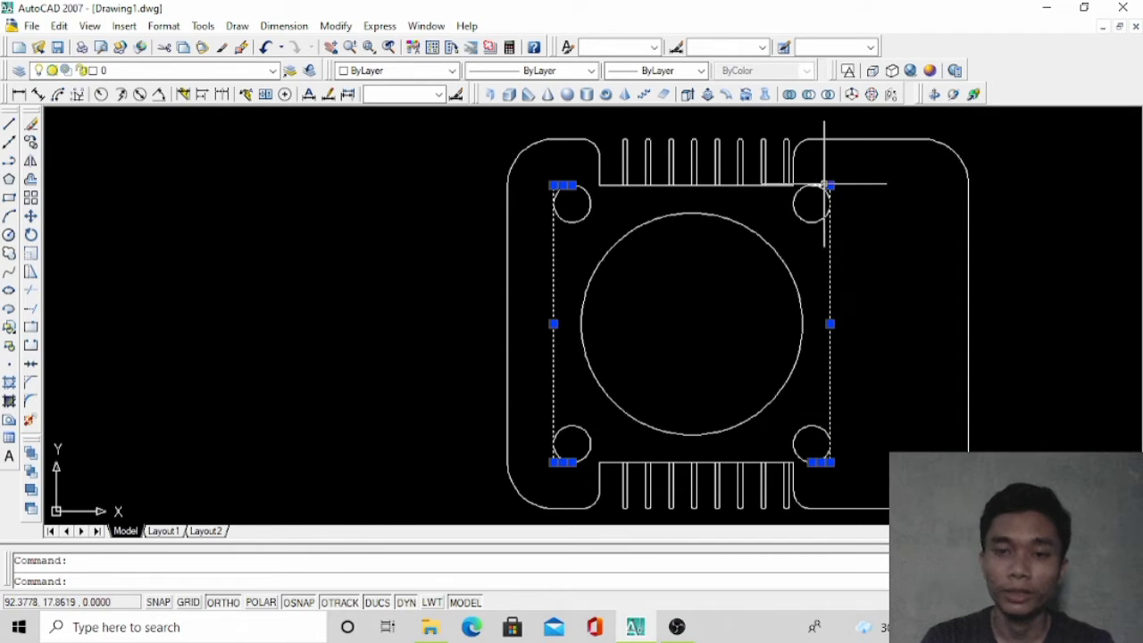
right_click(856, 162)
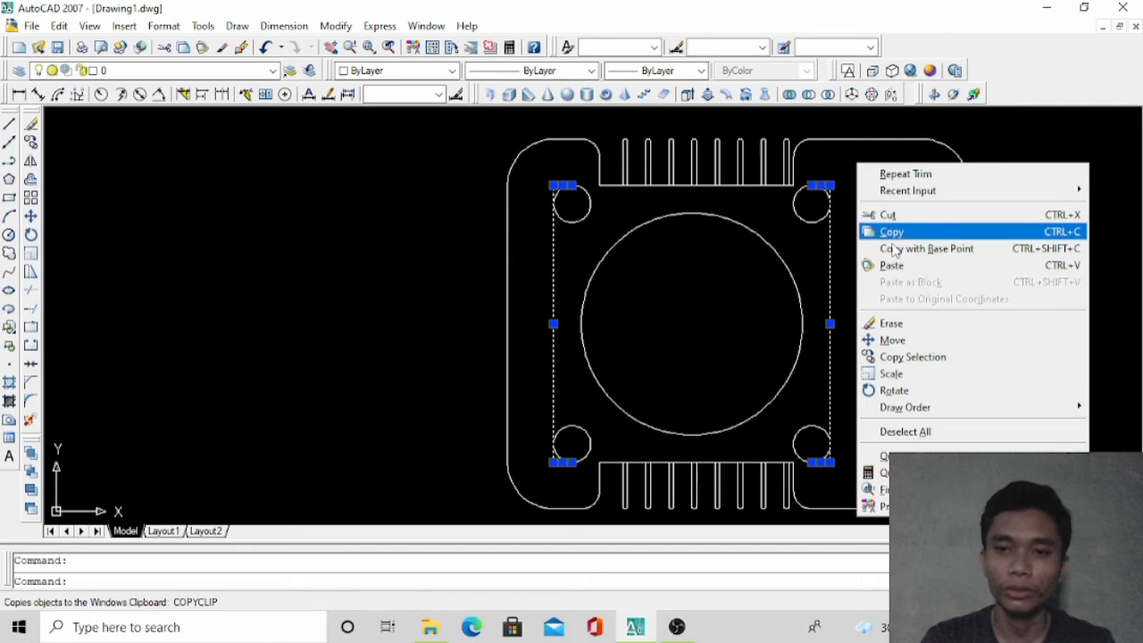
click(931, 322)
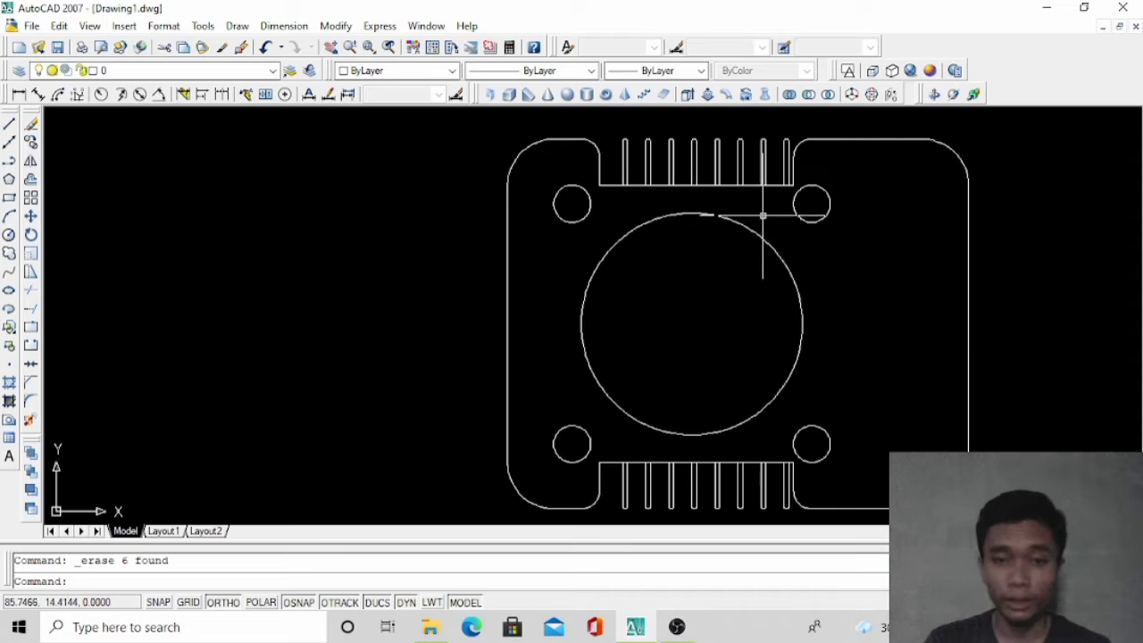
Draw a 7.5 by 35 rectangle in the plate's right part, led in by a 2.5 vertical line down from the top edge's right end
click(9, 125)
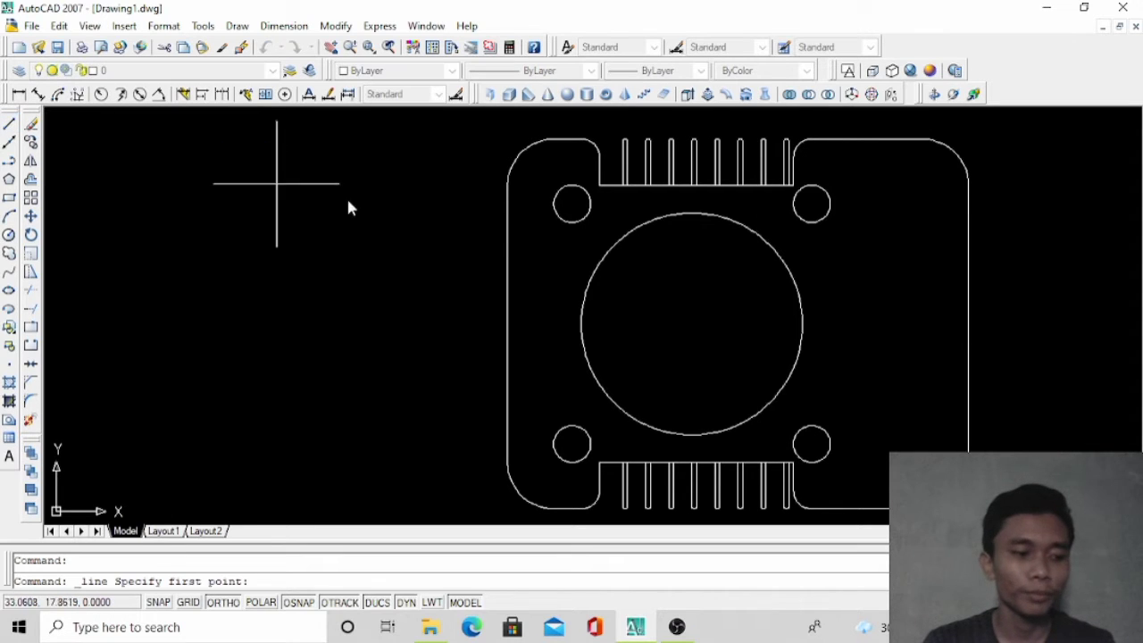
click(923, 139)
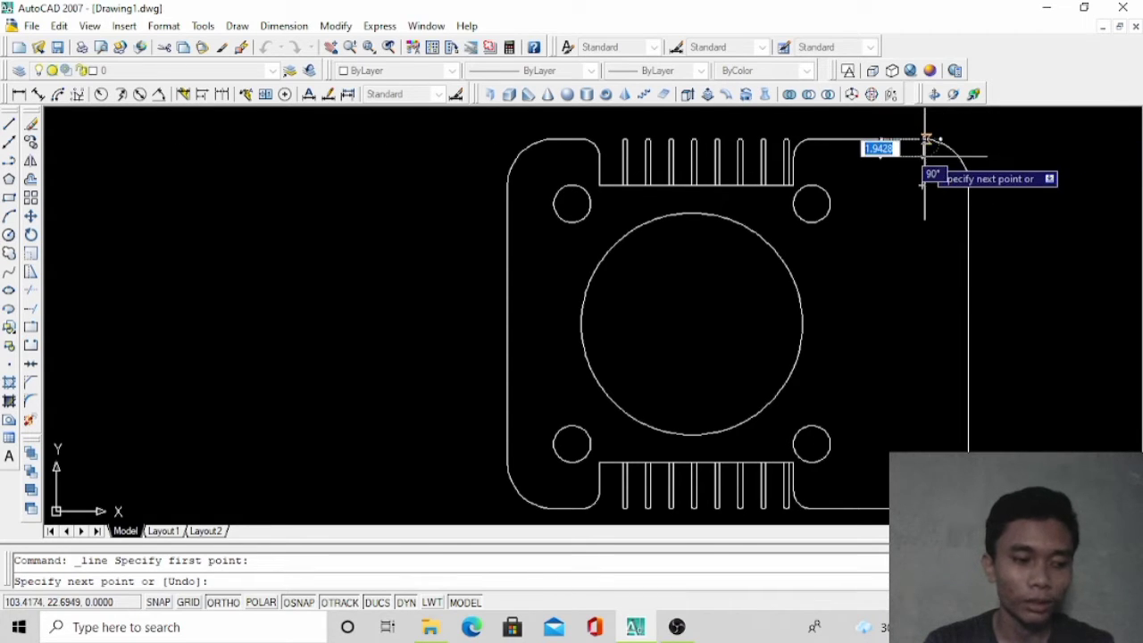
text(2.5)
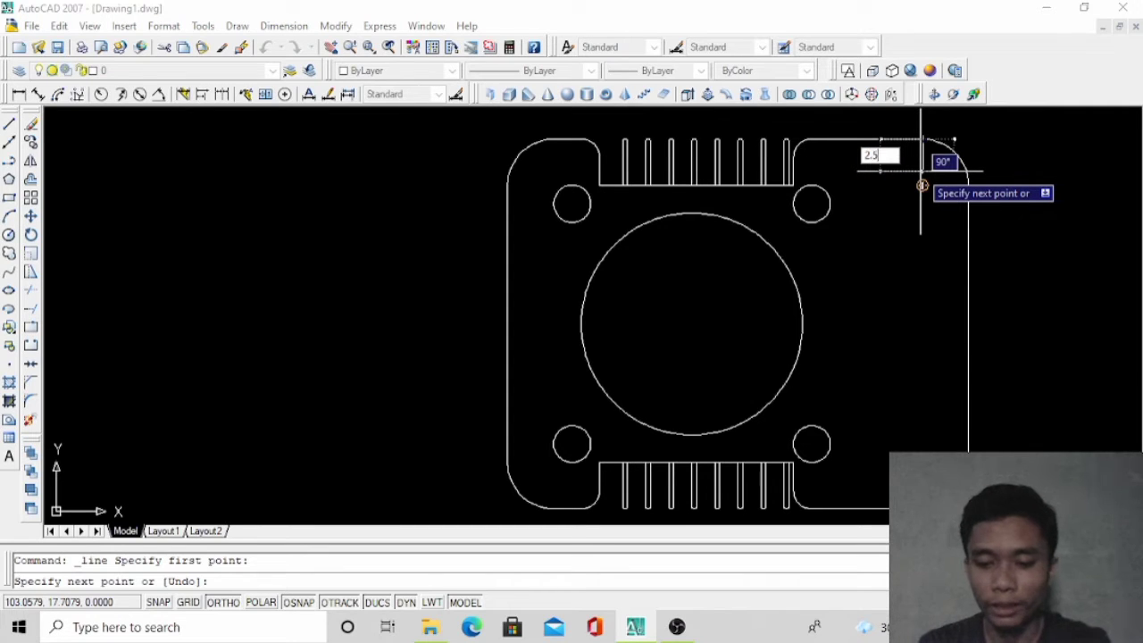
key(Return)
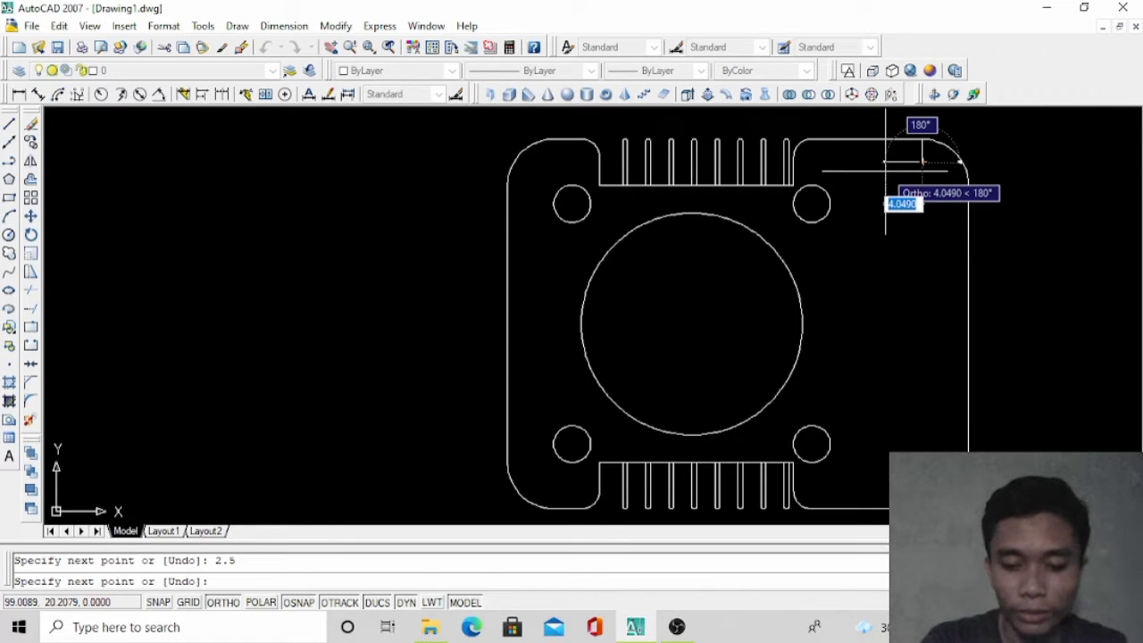
text(.5)
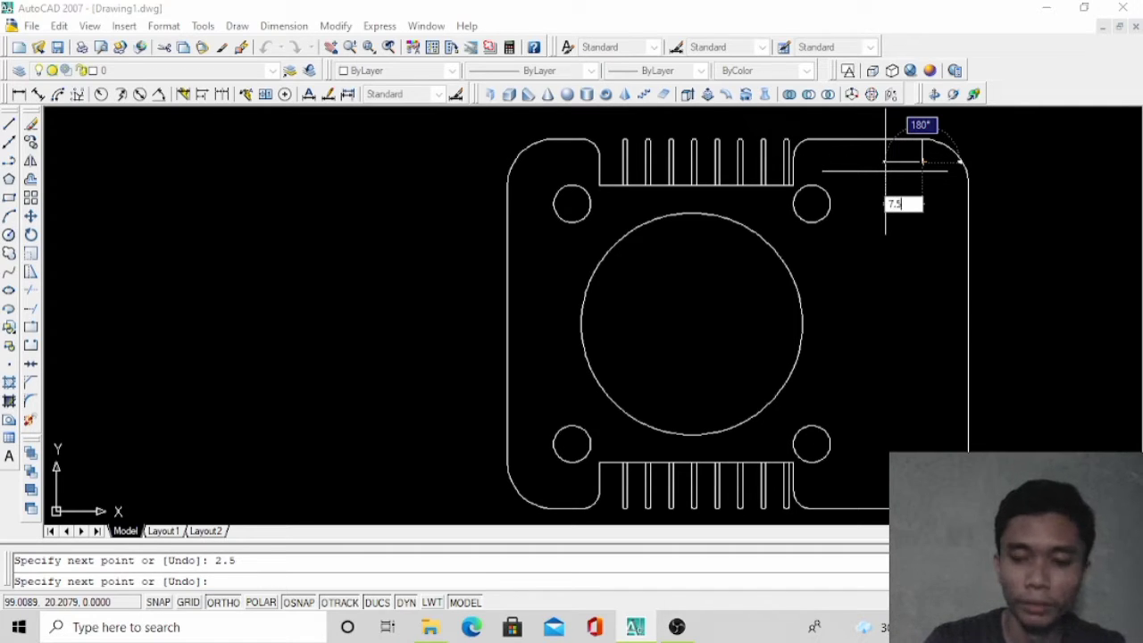
key(Return)
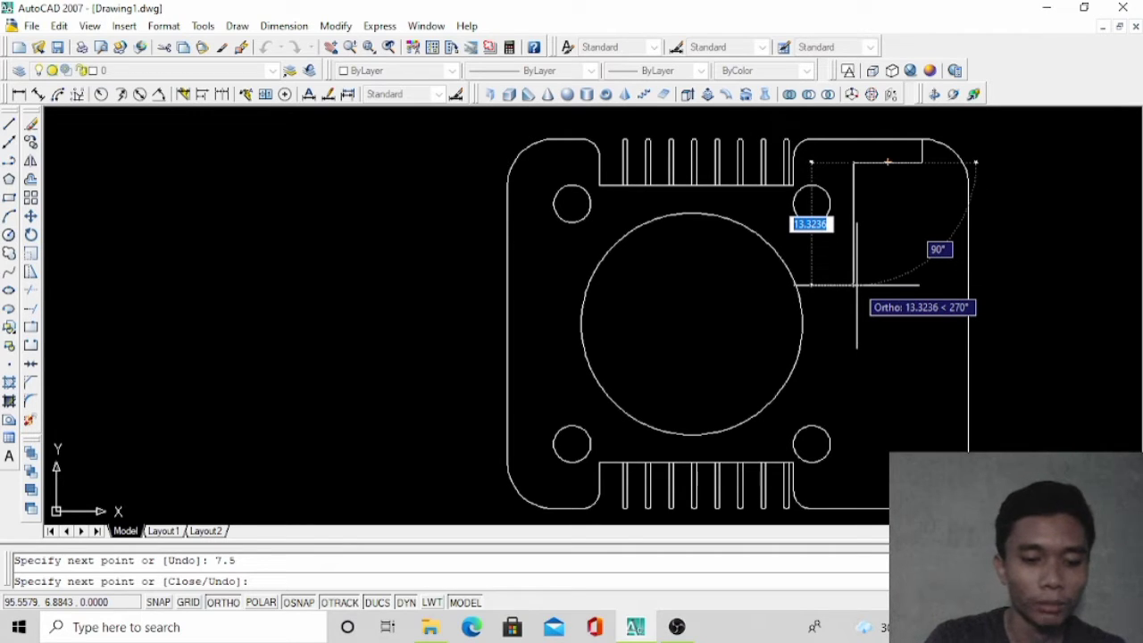
text(35)
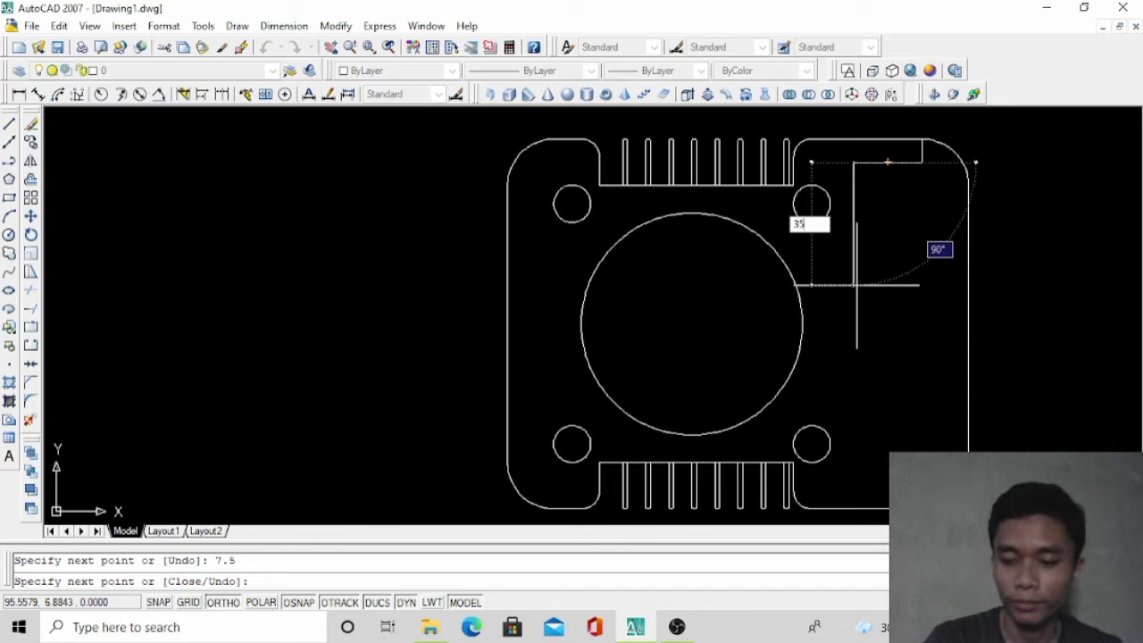
key(Return)
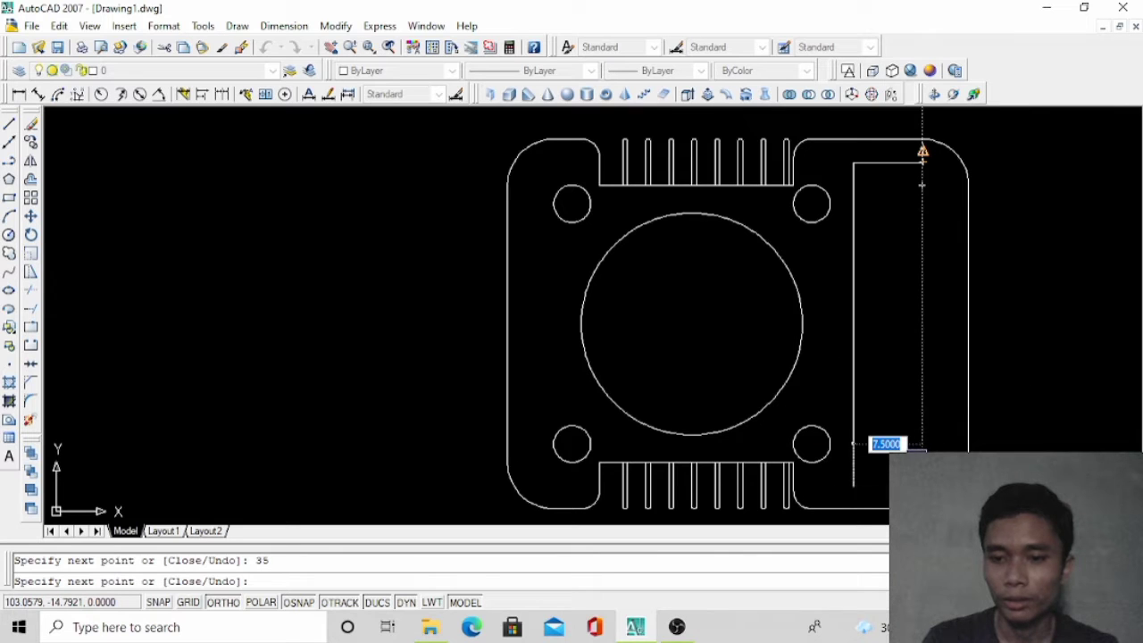
click(922, 444)
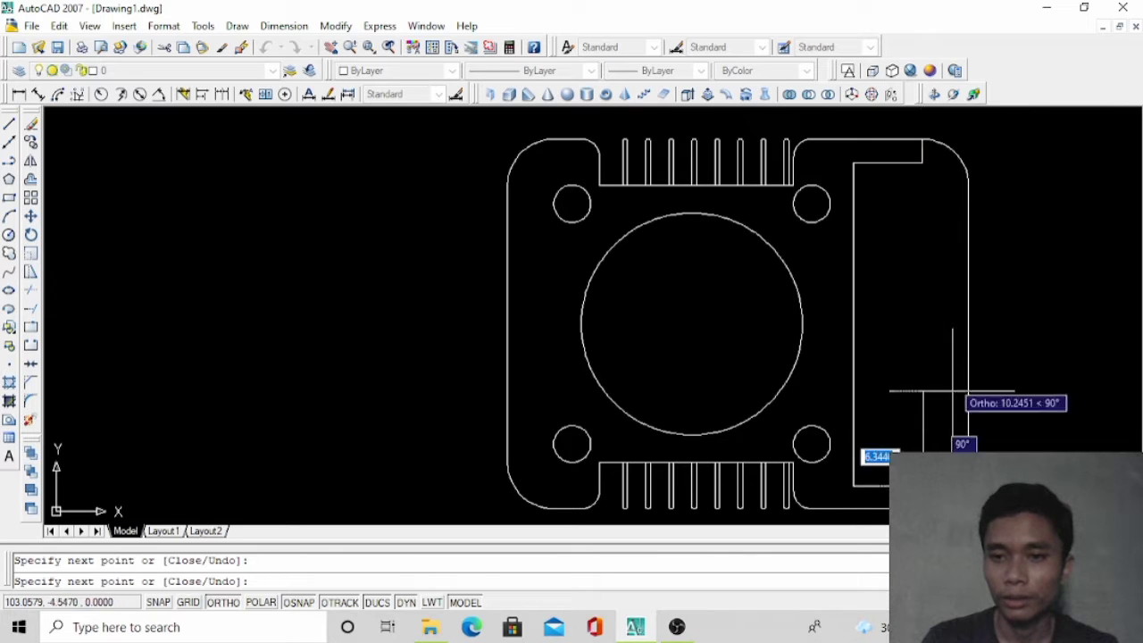
click(923, 163)
key(Return)
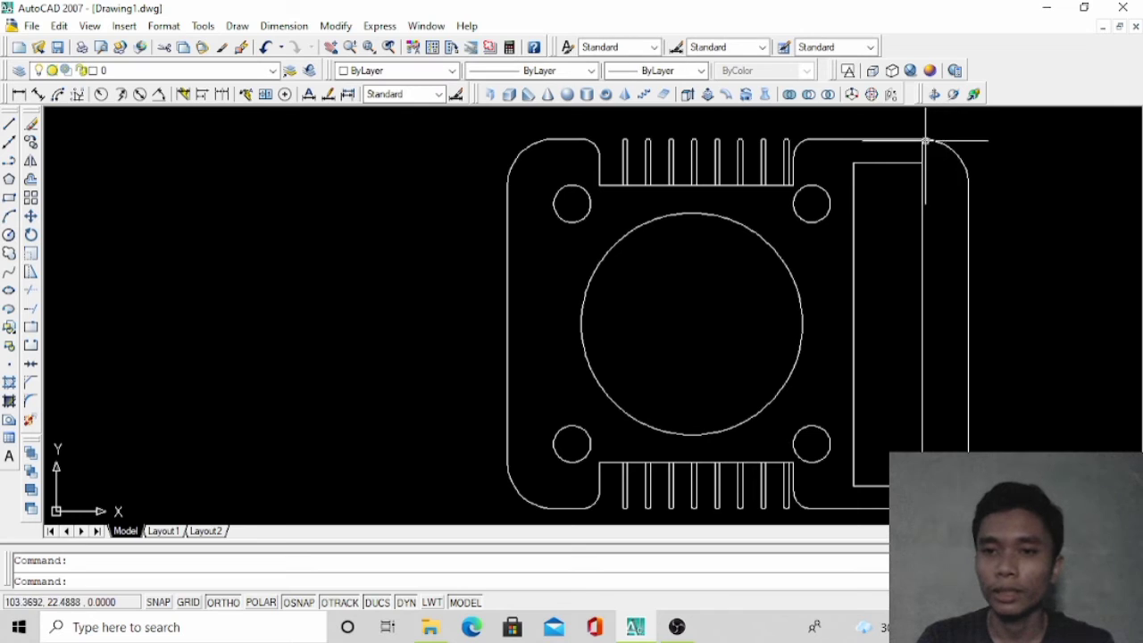
Erase the short vertical helper line between the plate's top edge and the narrow rectangle
drag(915, 174, 934, 134)
right_click(911, 123)
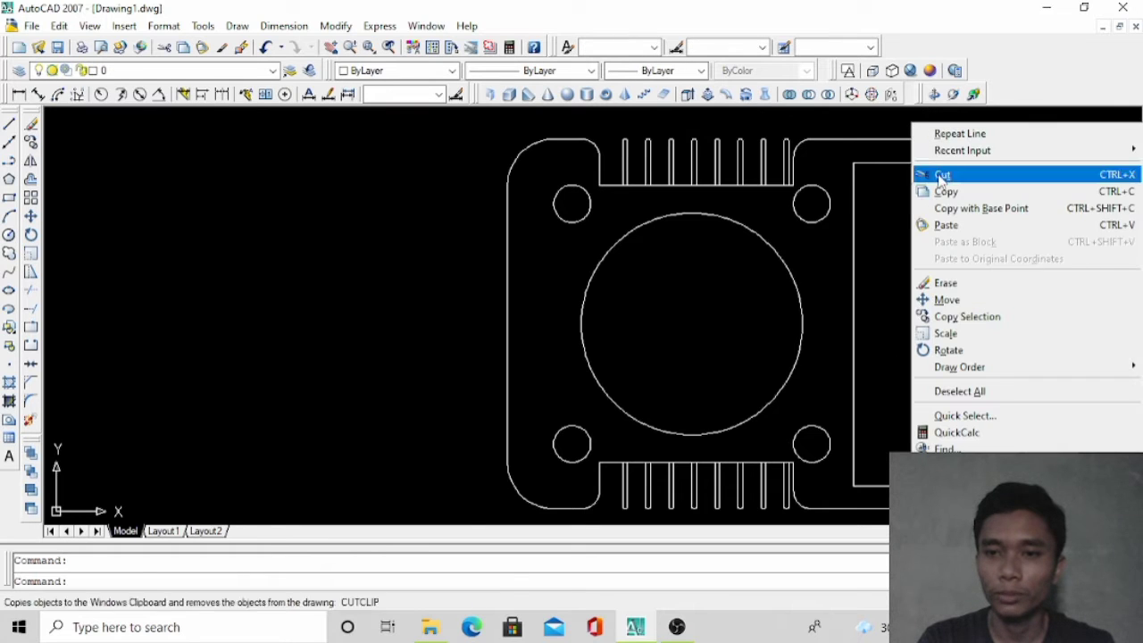
click(939, 282)
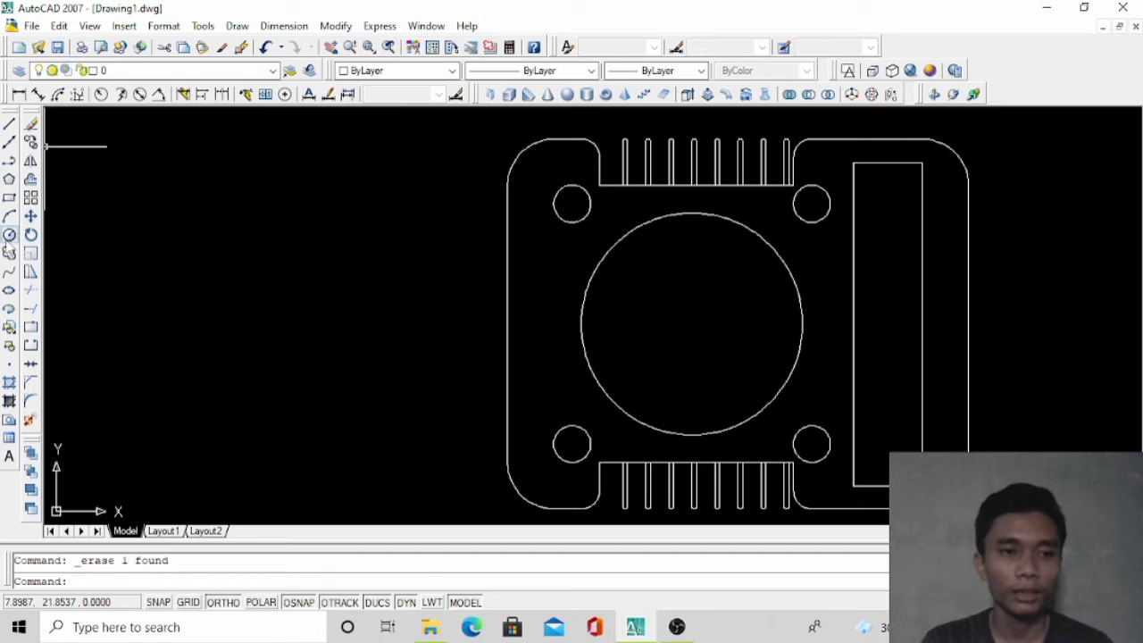
Draw a circle of radius 3 centered on the narrow rectangle's left side, just above its lower-left corner
click(9, 235)
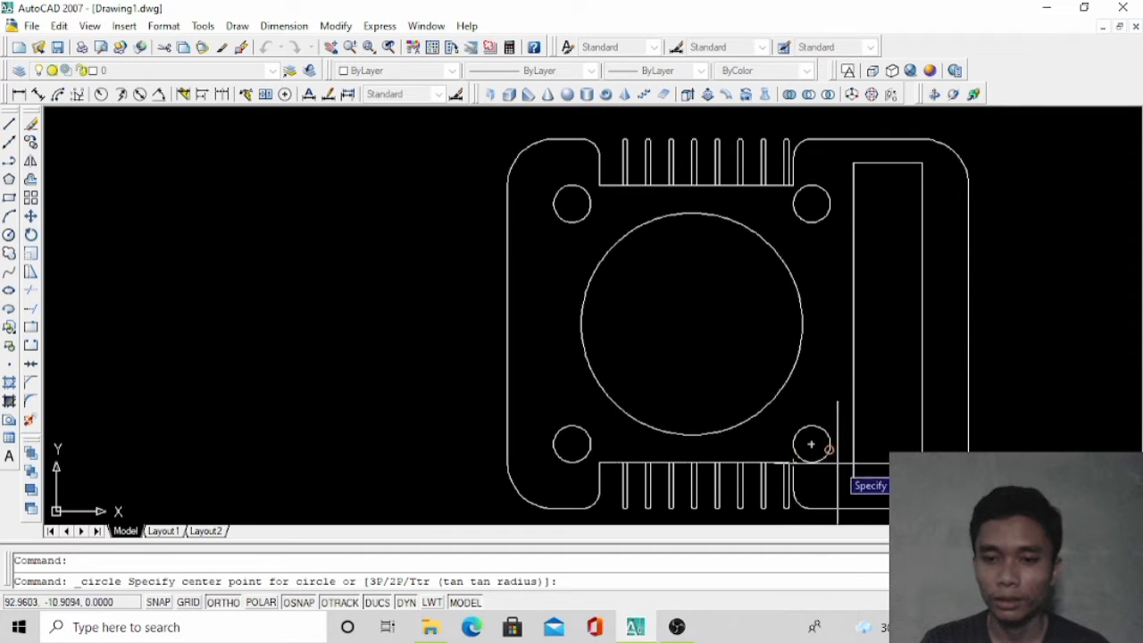
click(813, 447)
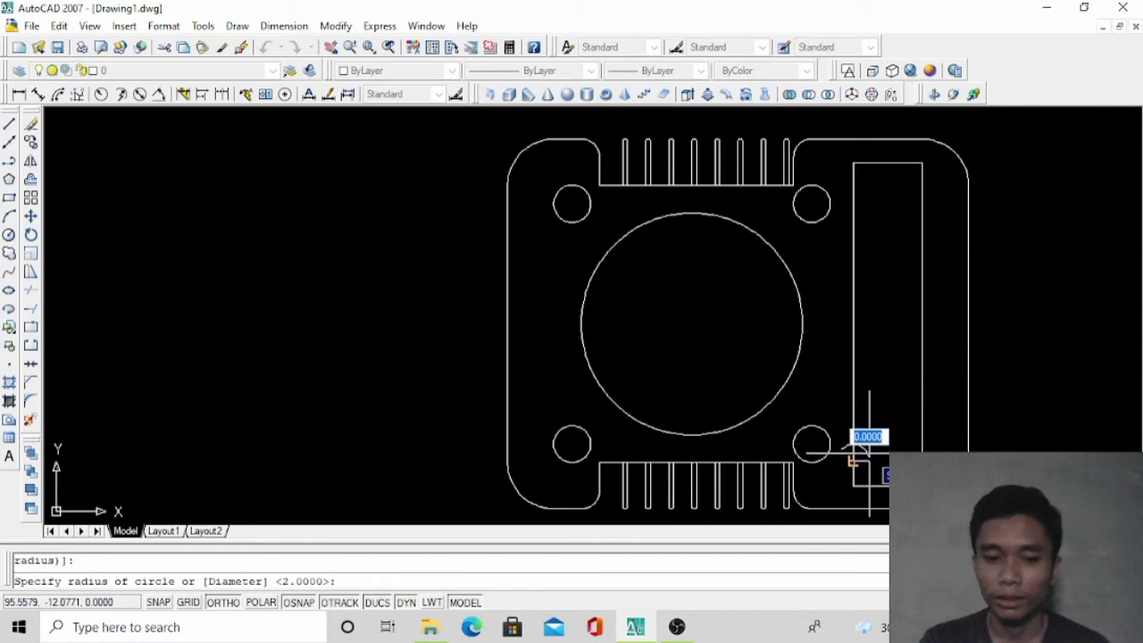
text(3)
key(Return)
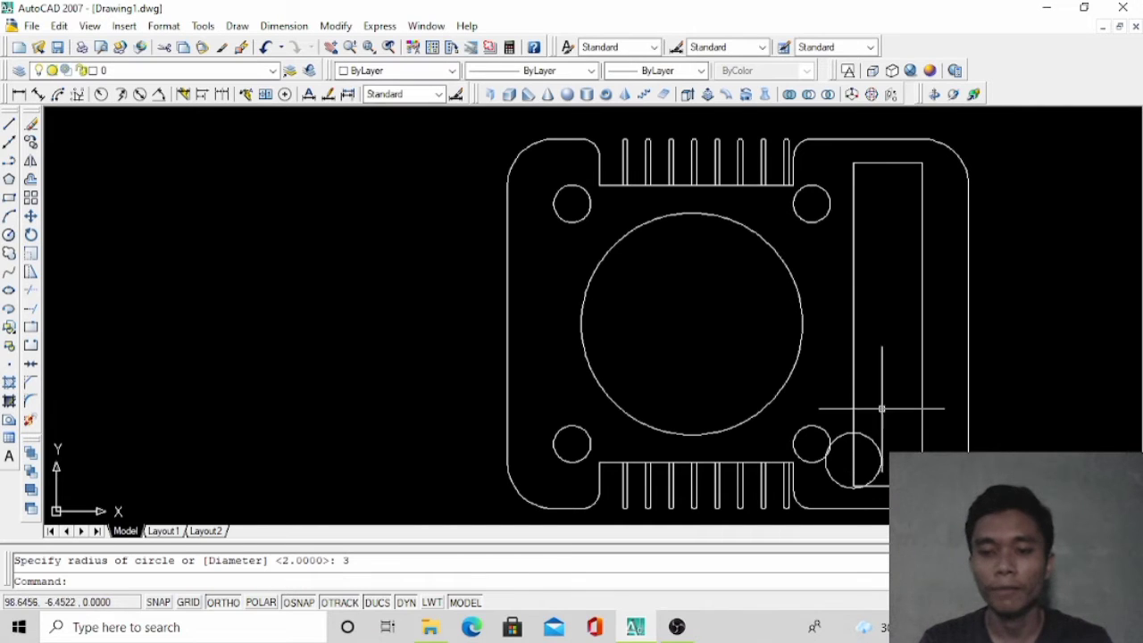
click(875, 444)
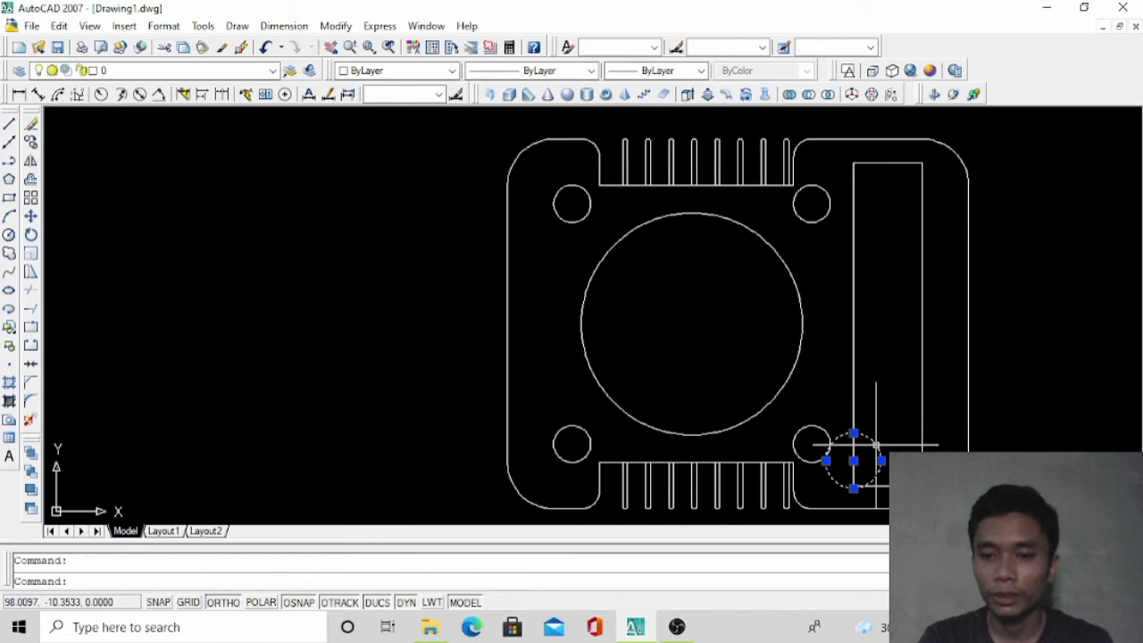
click(30, 163)
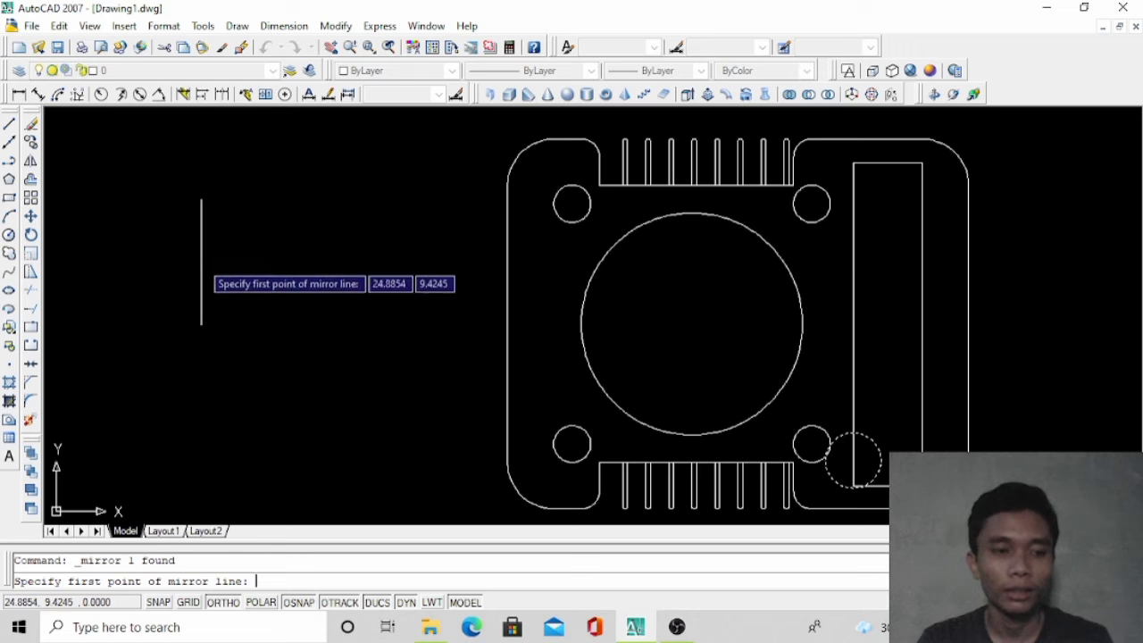
key(Escape)
click(9, 235)
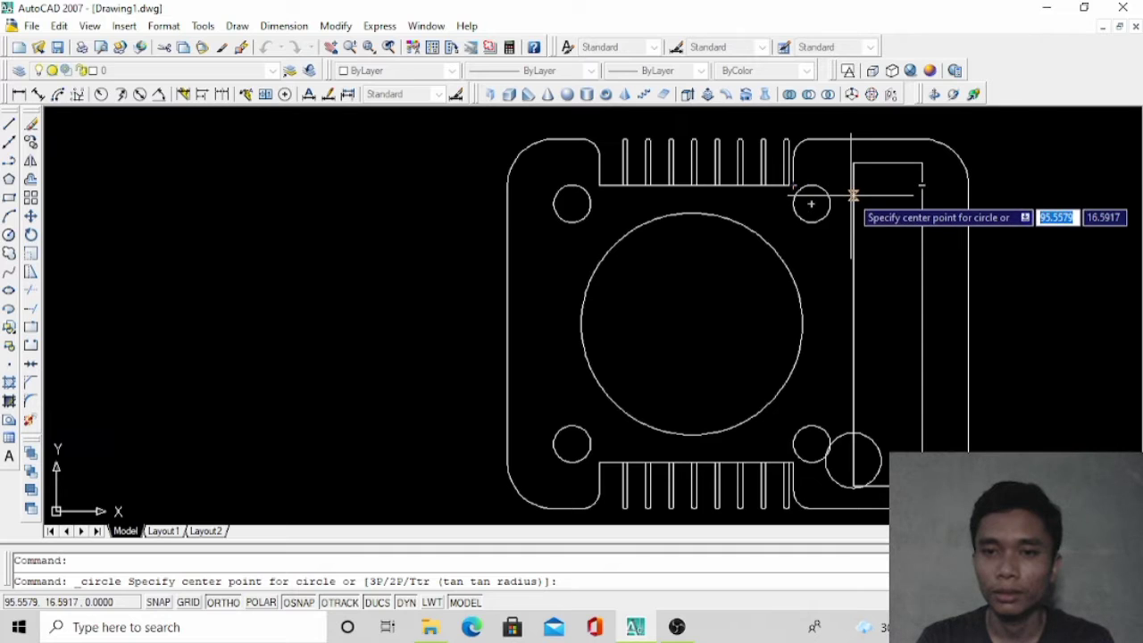
key(Escape)
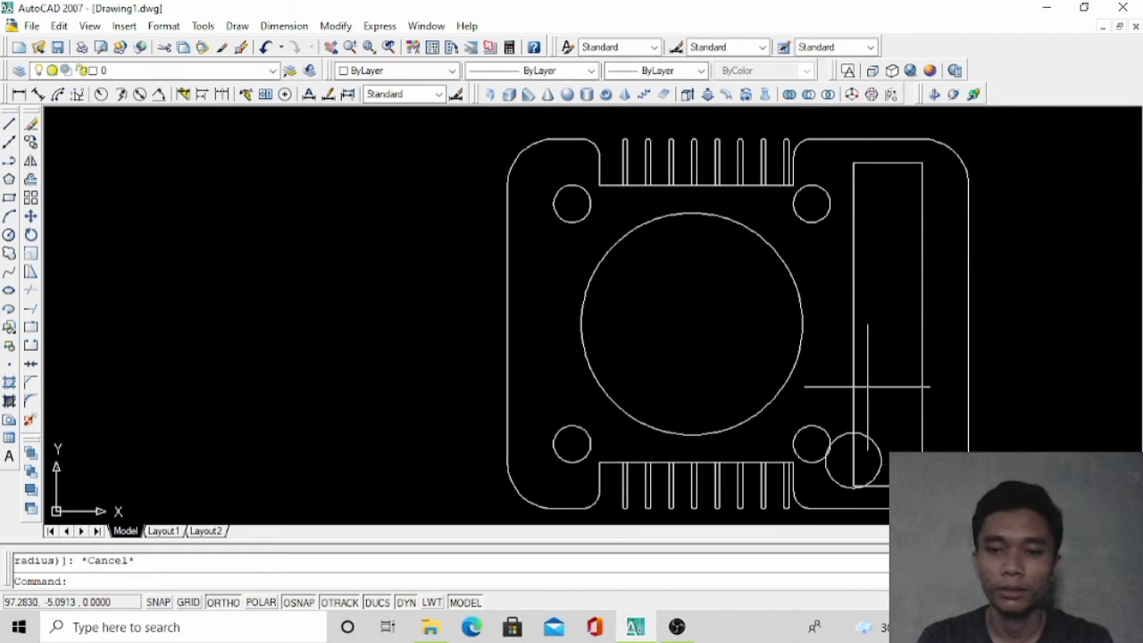
Mirror the radius 3 circle about a horizontal line through the midpoint of the rectangle's left side, keeping the original
click(868, 419)
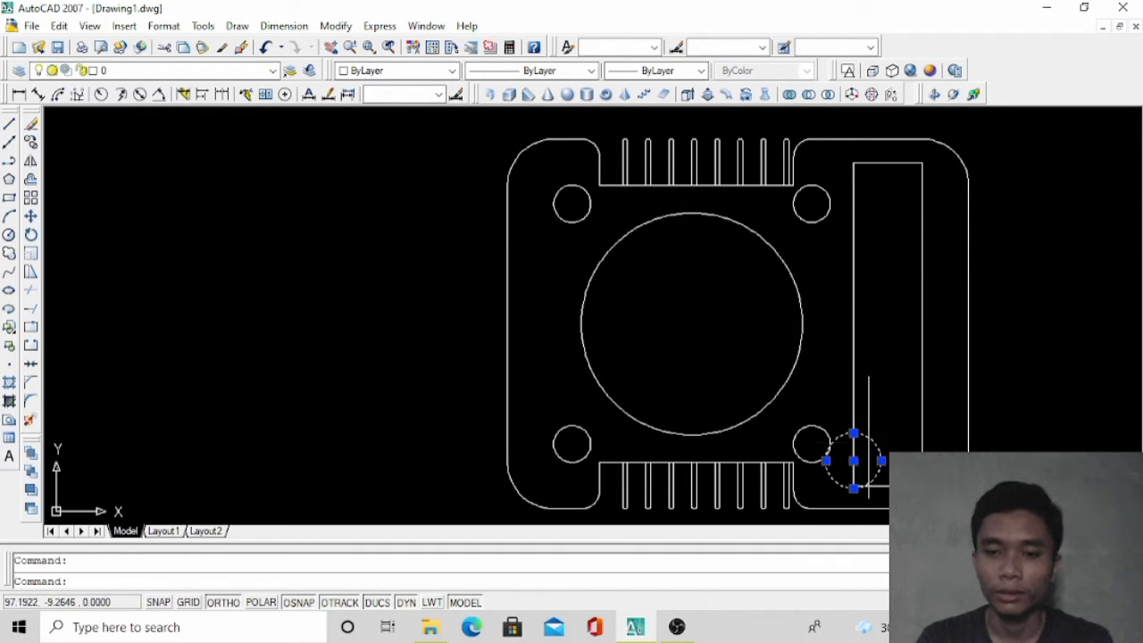
click(29, 163)
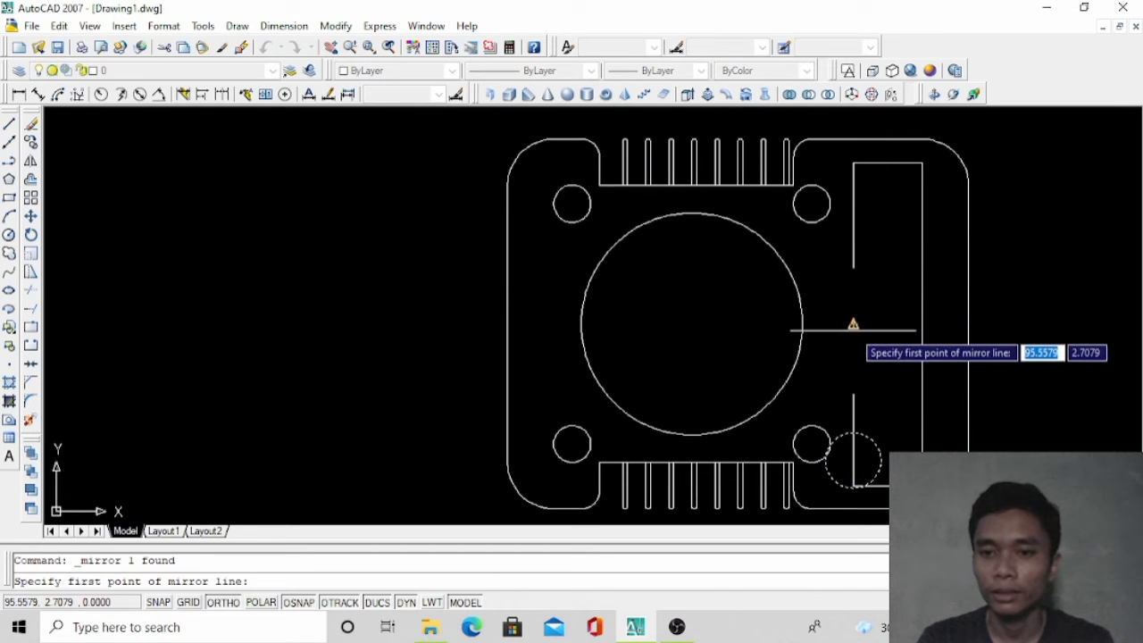
click(853, 327)
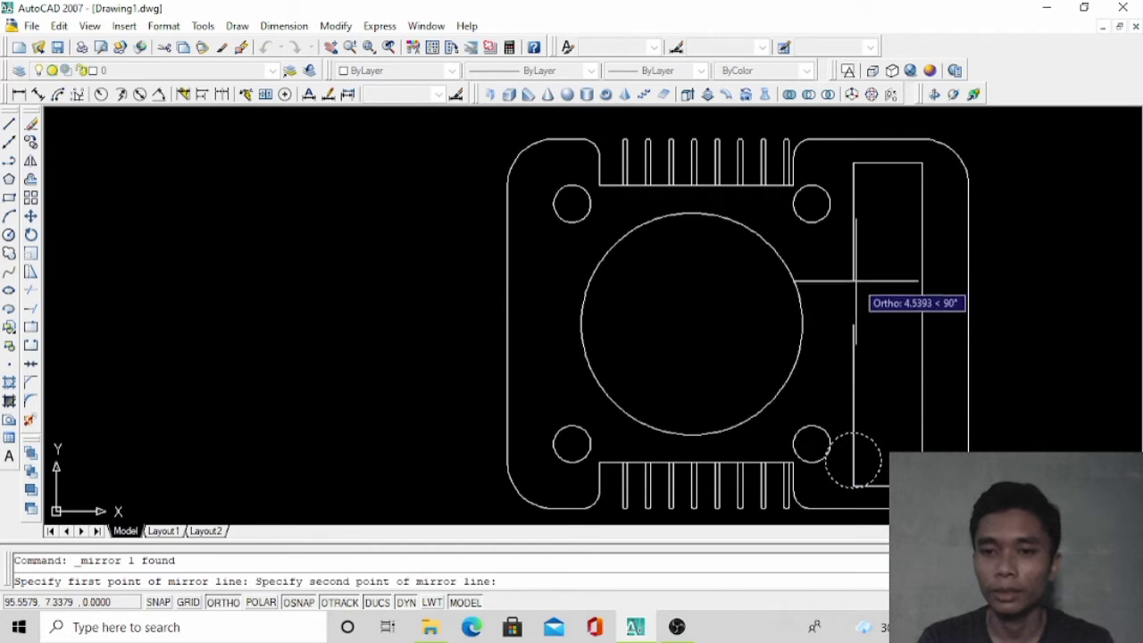
click(740, 298)
key(Return)
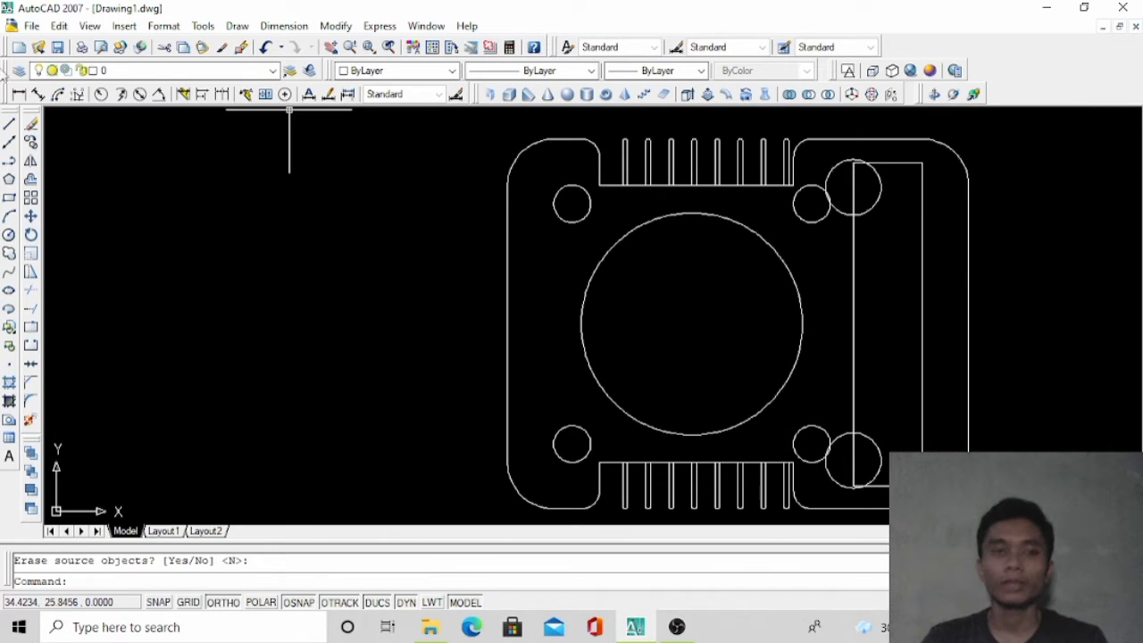
Draw vertical lines from both radius 3 circles' right quadrants to the narrow rectangle's top and bottom edges respectively
click(9, 125)
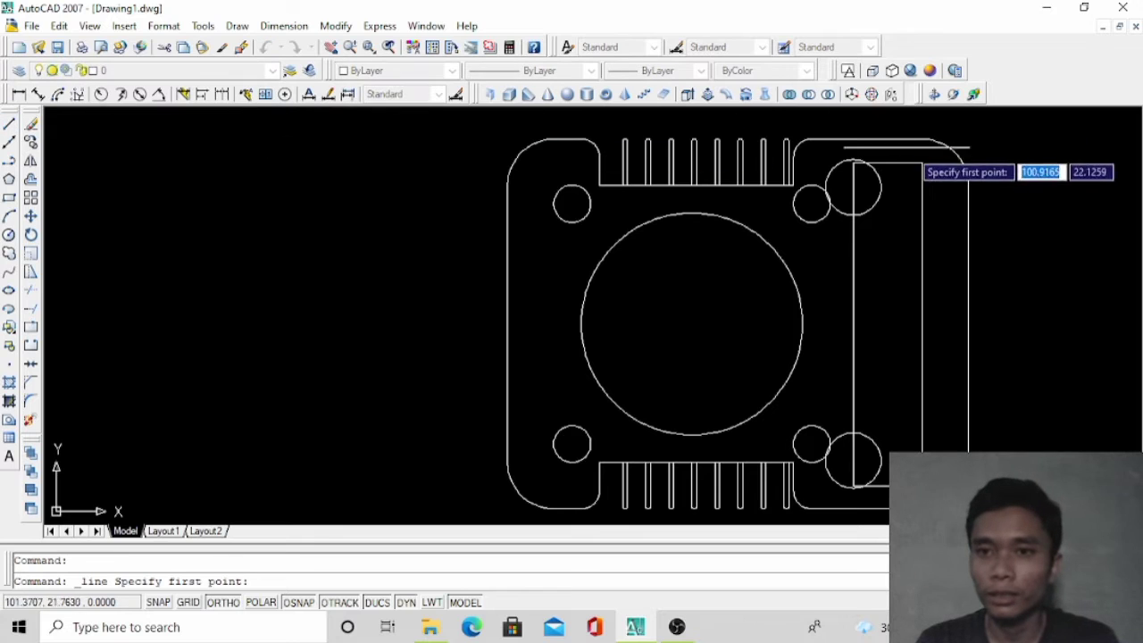
click(881, 187)
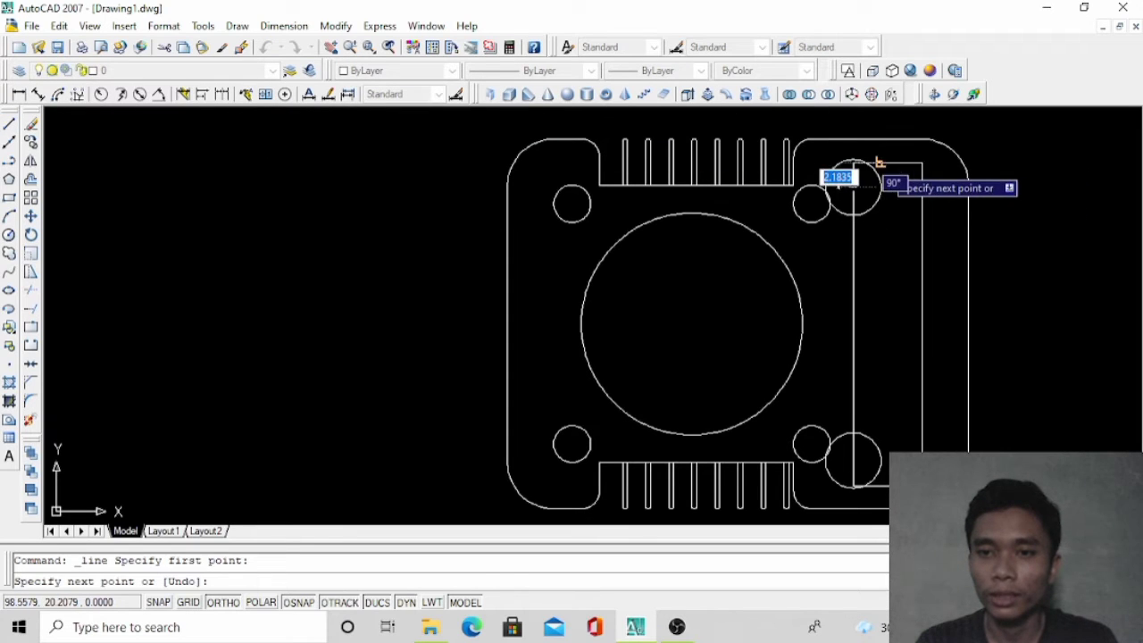
click(881, 163)
click(923, 142)
key(Escape)
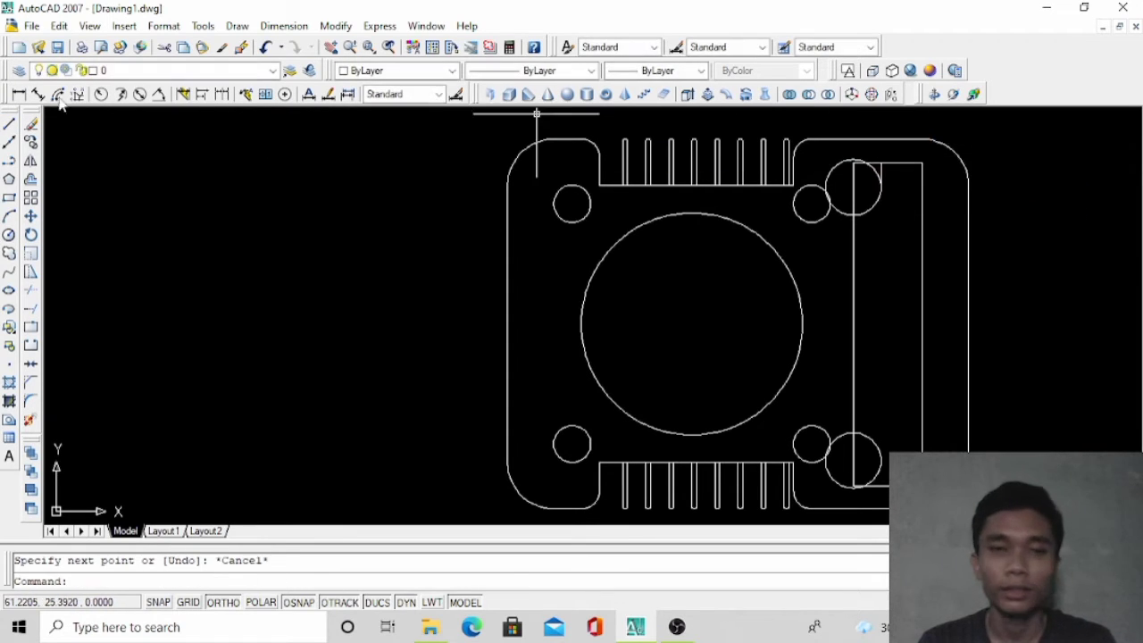
click(10, 125)
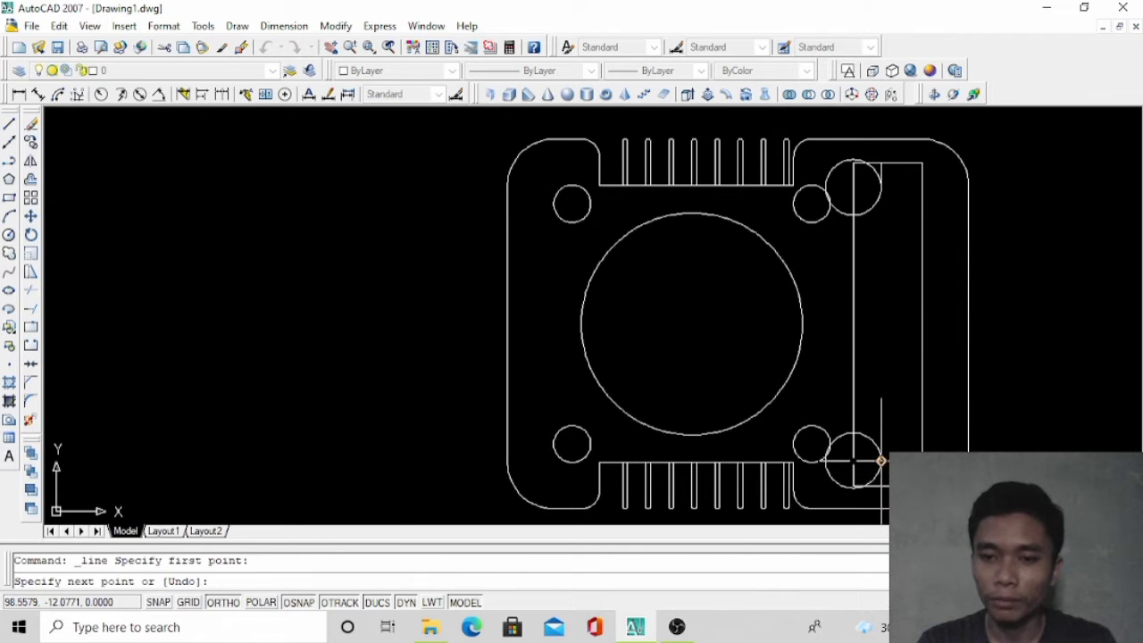
click(881, 487)
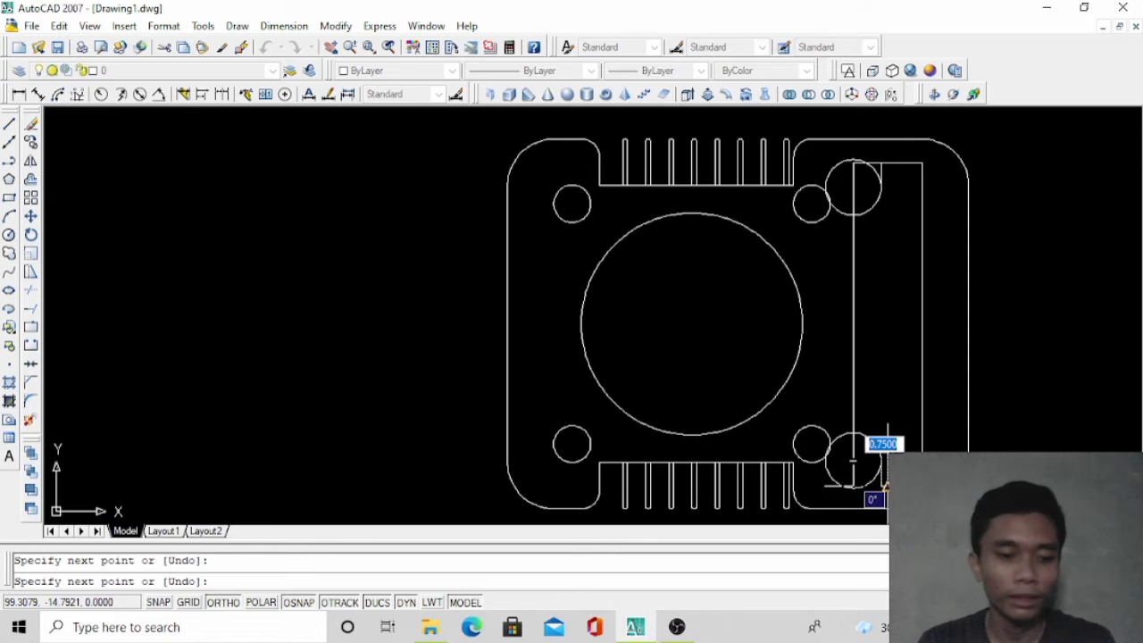
key(Escape)
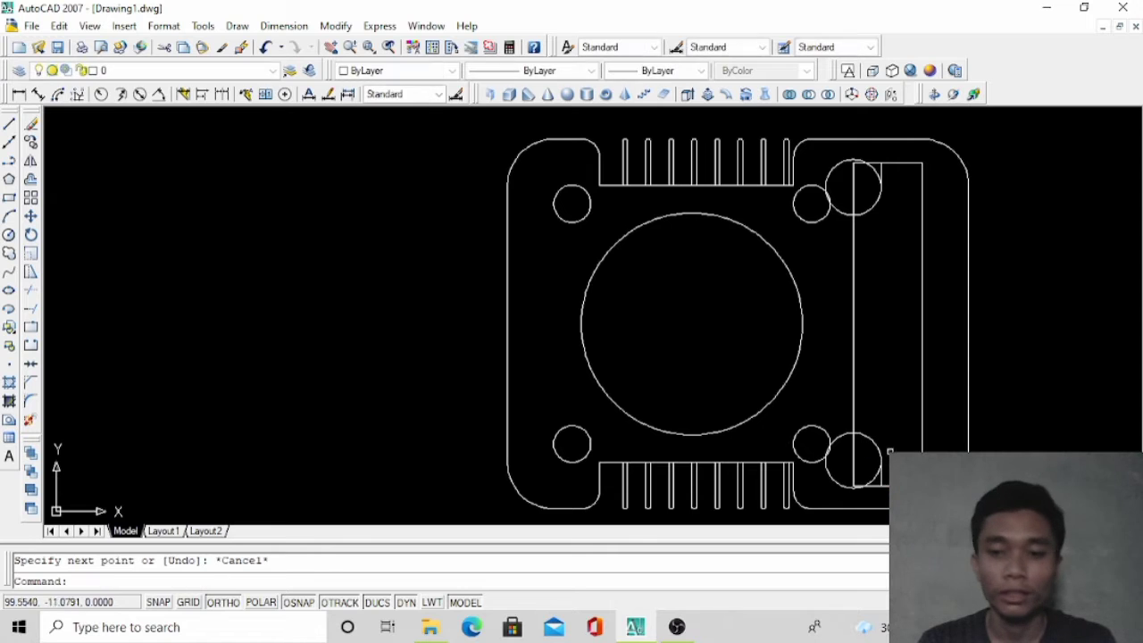
Trim the upper radius 3 circle to its lower-right quarter arc and cut away the narrow rectangle's upper-left corner around it
click(31, 292)
key(Return)
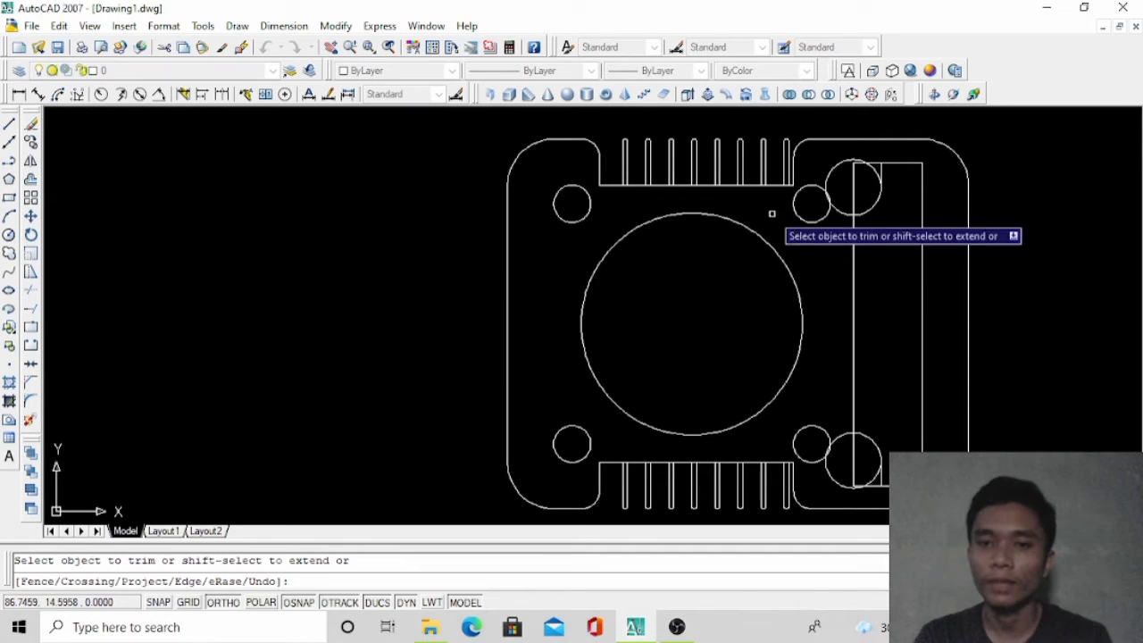
click(847, 163)
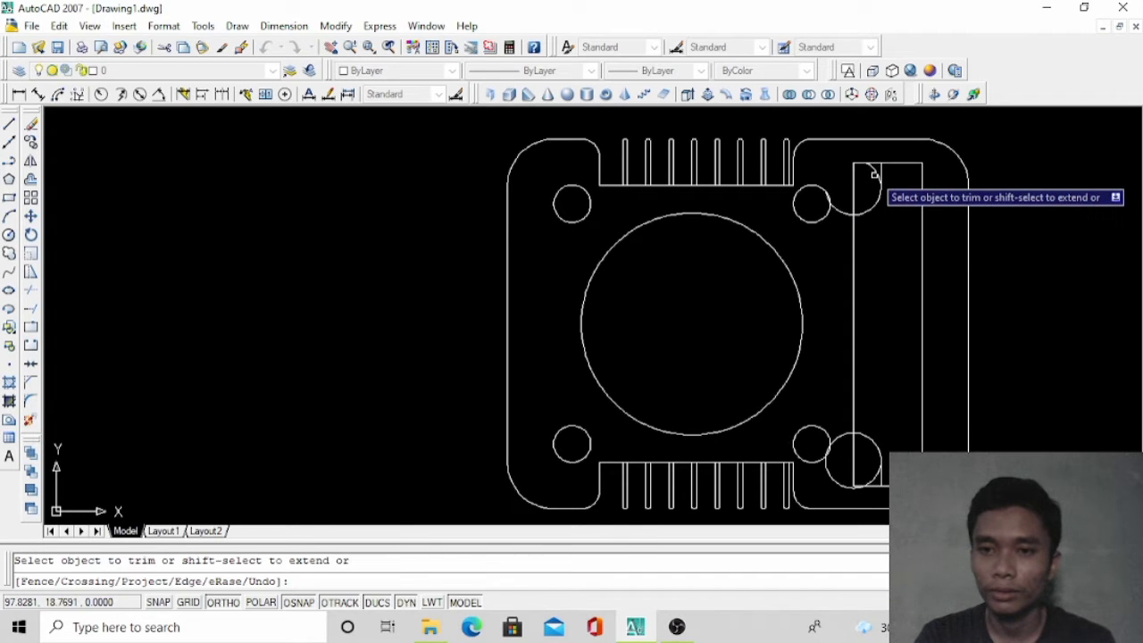
click(834, 206)
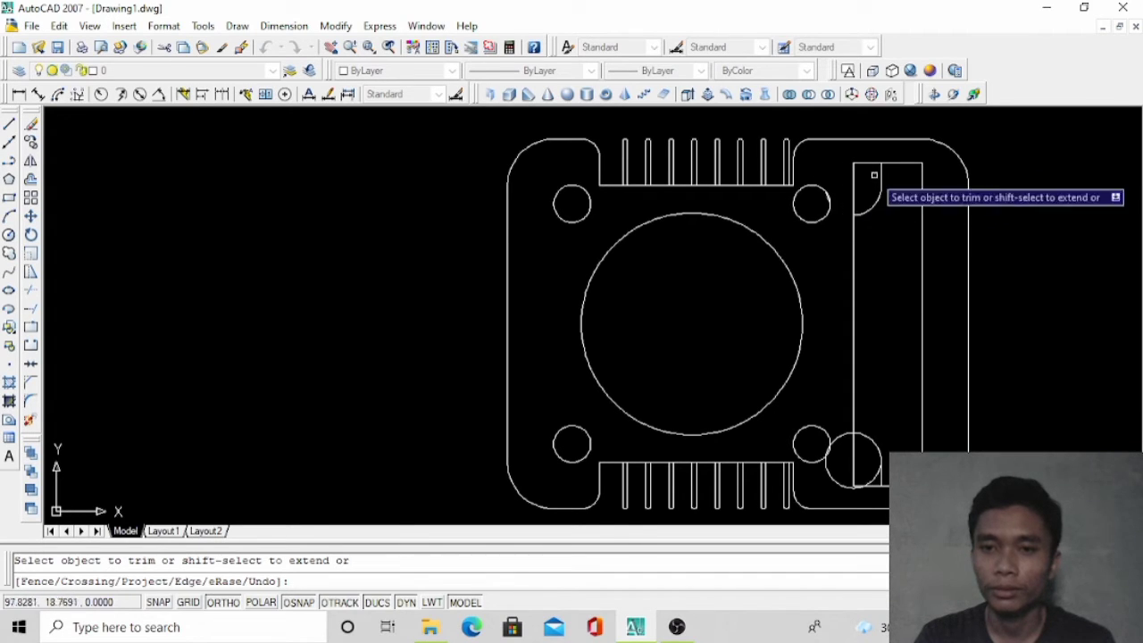
click(854, 198)
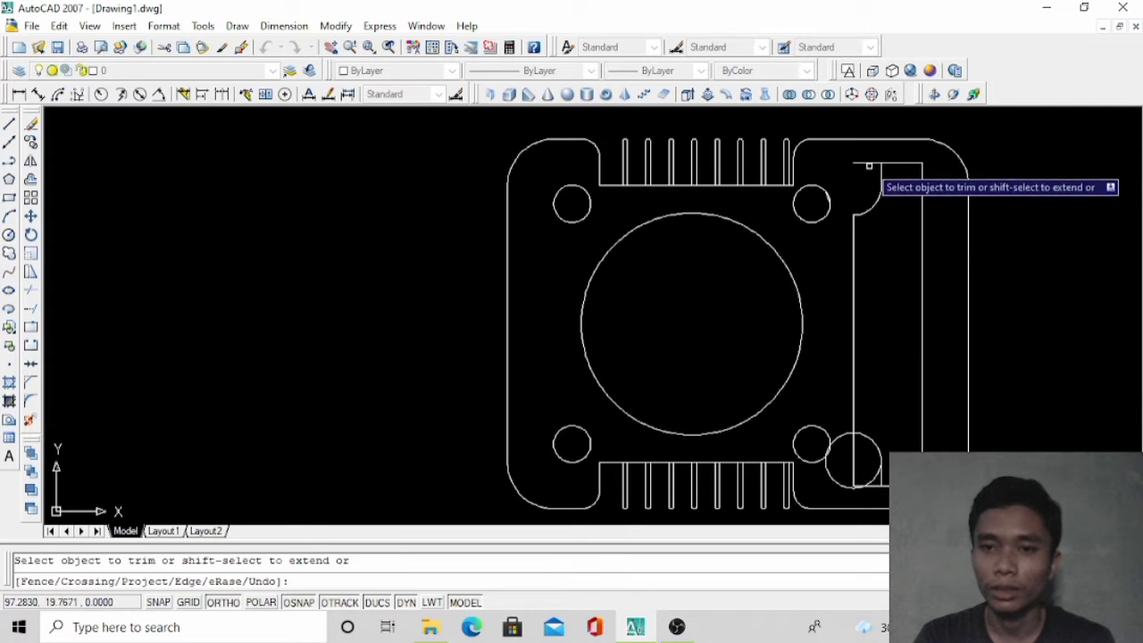
click(865, 166)
Trim the lower radius 3 circle to its upper-right quarter arc and cut away the narrow rectangle's lower-left corner
click(843, 435)
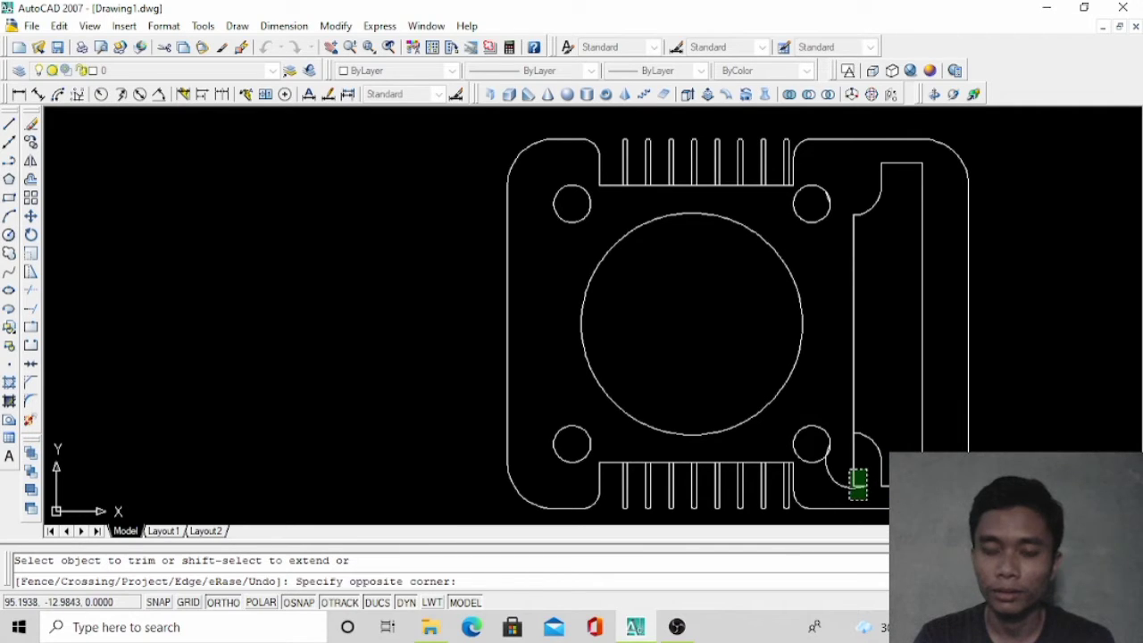
click(849, 471)
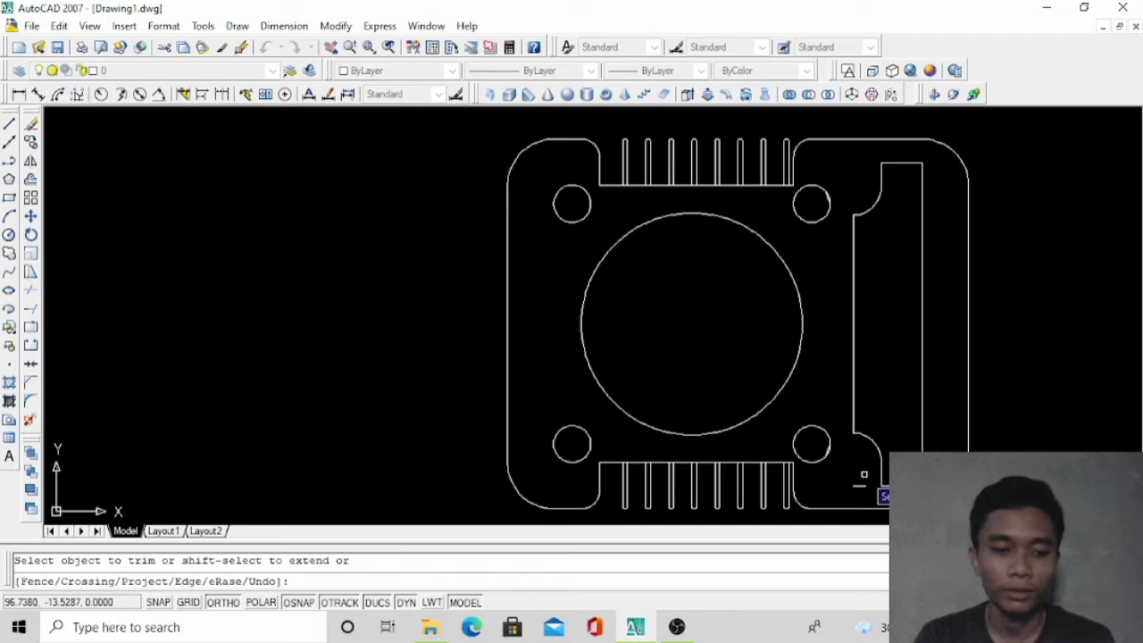
key(Escape)
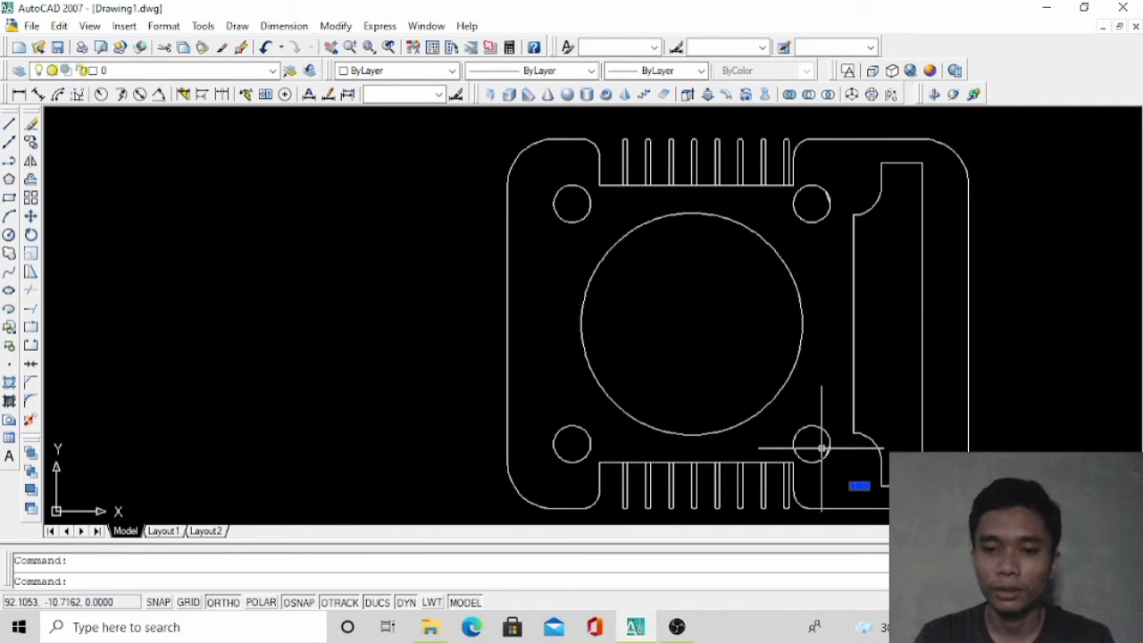
Erase the three leftover fragments near the lower-left corner cutout and beside the plate's right-hand small holes
scroll(819, 449, up, 3)
scroll(834, 447, down, 4)
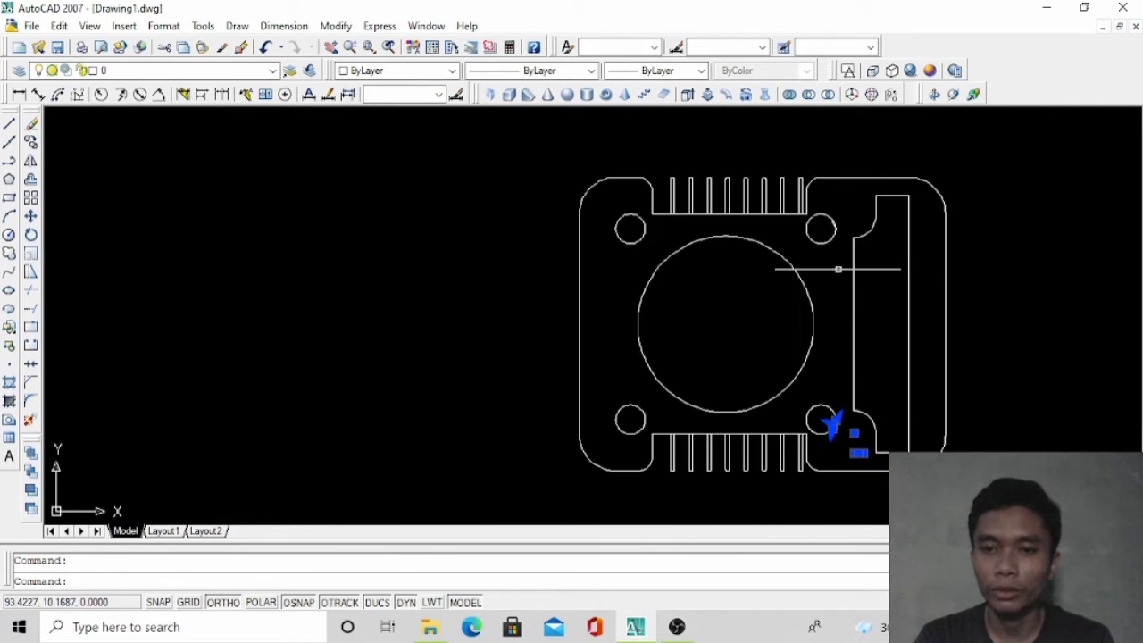
scroll(823, 225, up, 4)
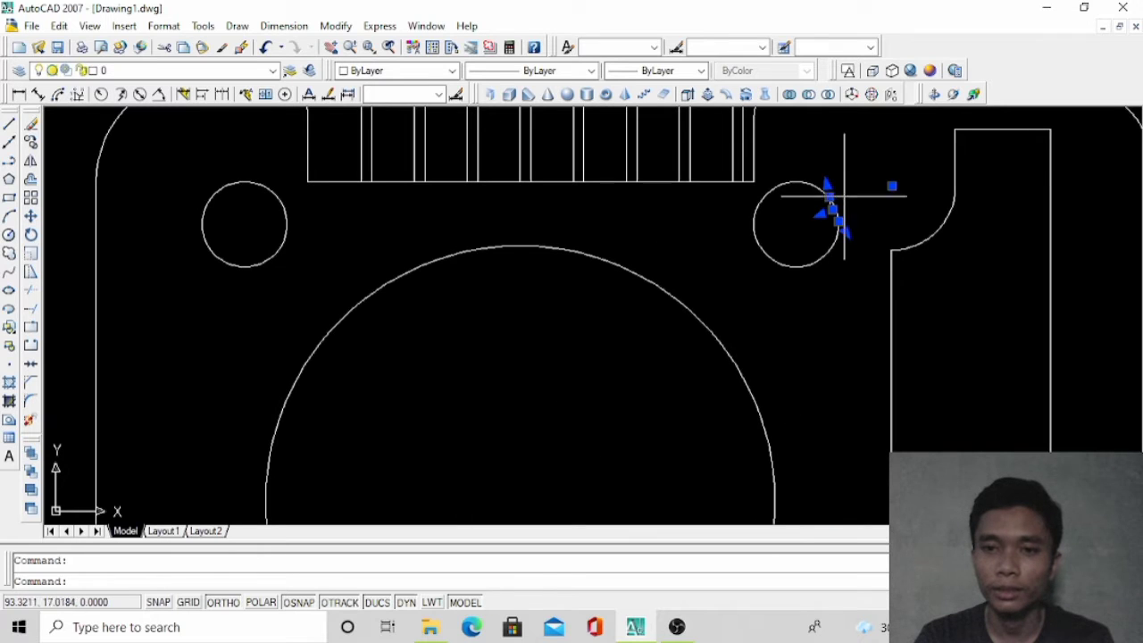
right_click(844, 195)
click(879, 355)
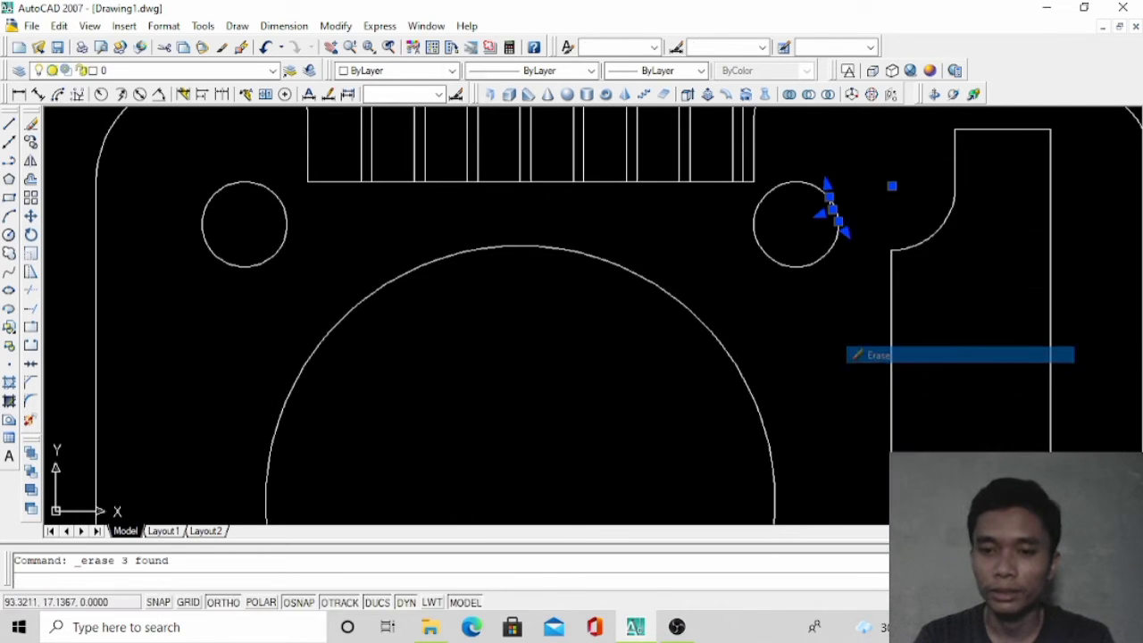
scroll(707, 326, down, 2)
scroll(740, 237, down, 2)
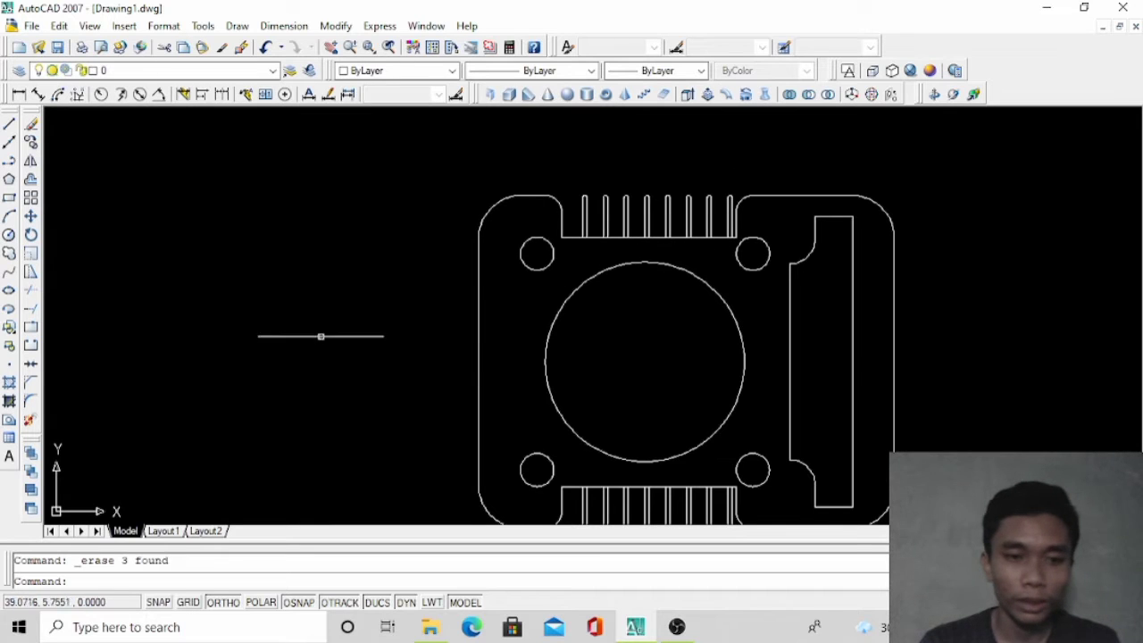
Chamfer the side slot's upper-left corner with both distances set to 0.5
click(29, 391)
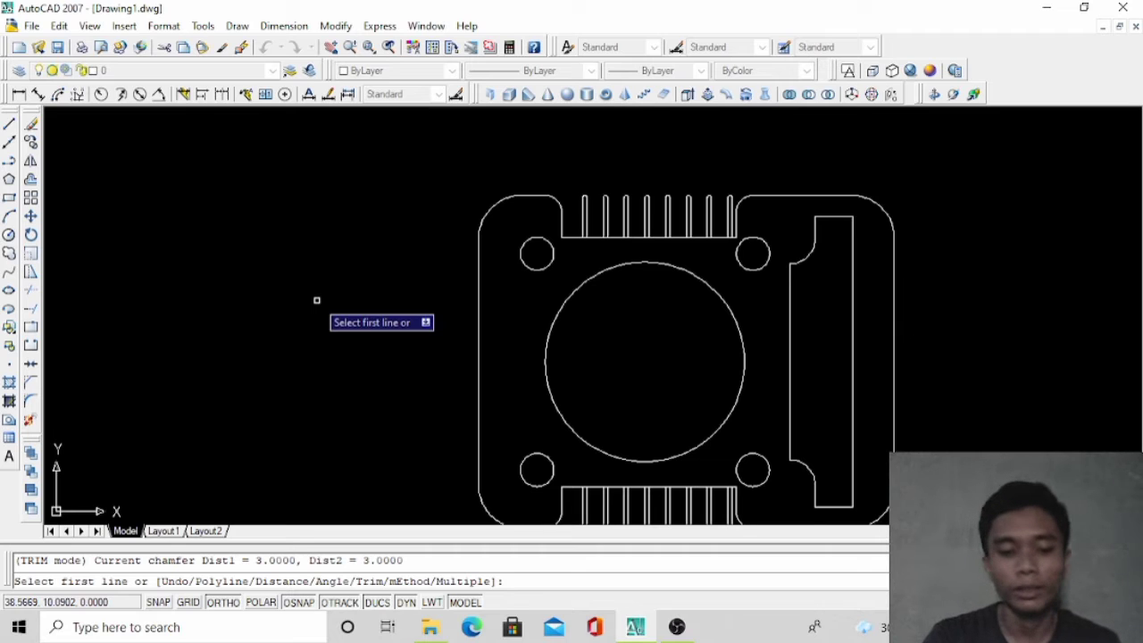
text(d)
key(Return)
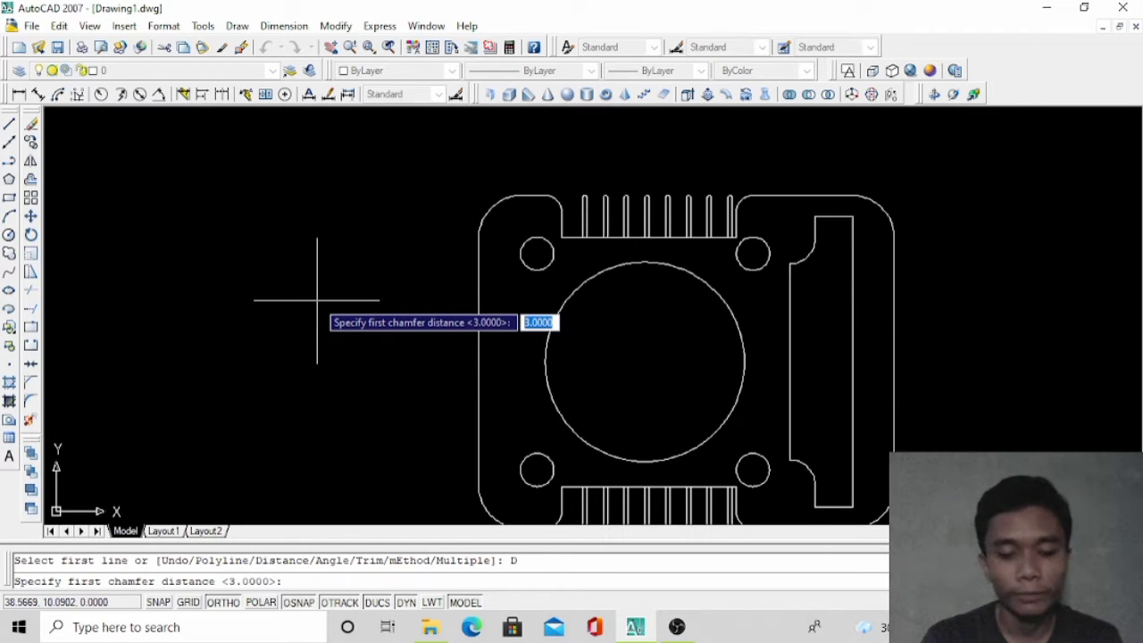
text(0)
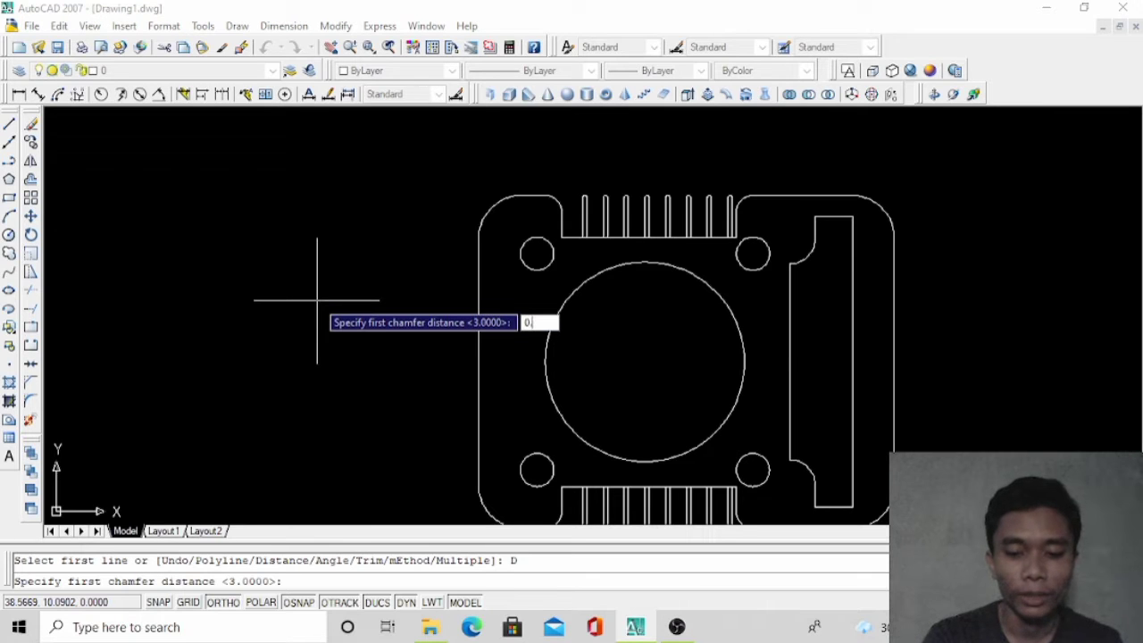
text(.5)
key(Return)
text(0)
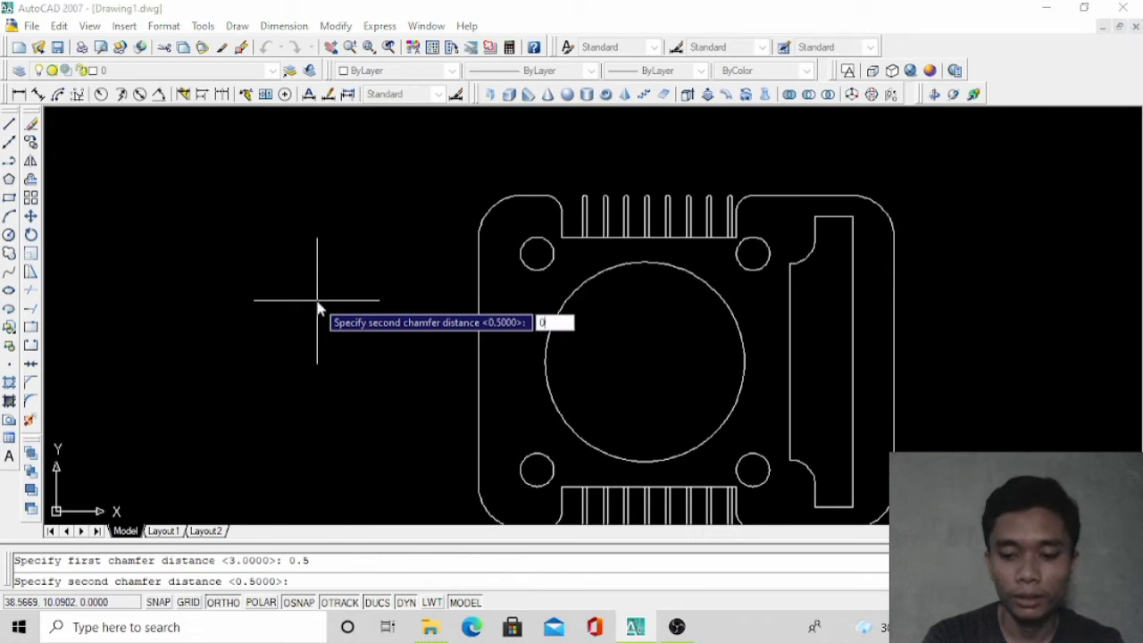
text(.5)
key(Return)
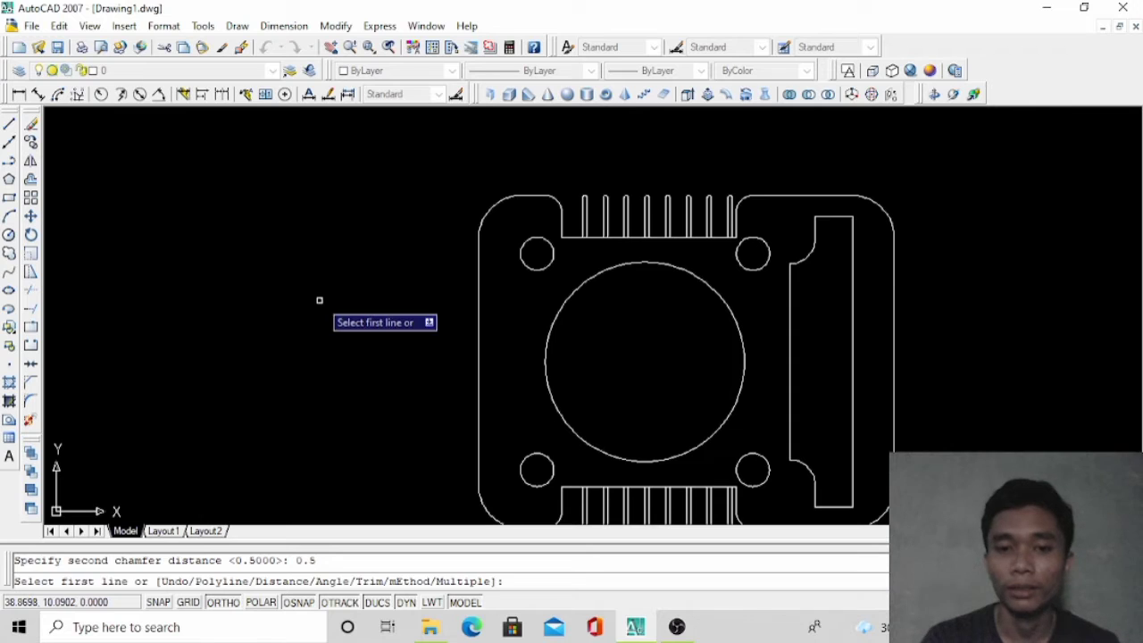
click(828, 217)
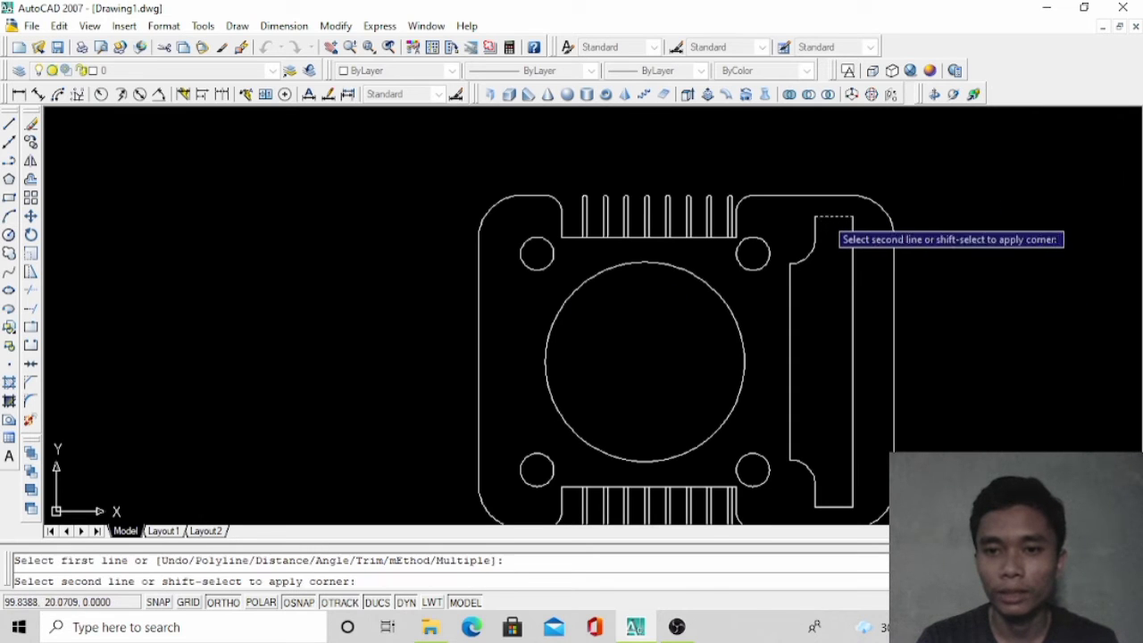
click(816, 227)
scroll(823, 218, up, 3)
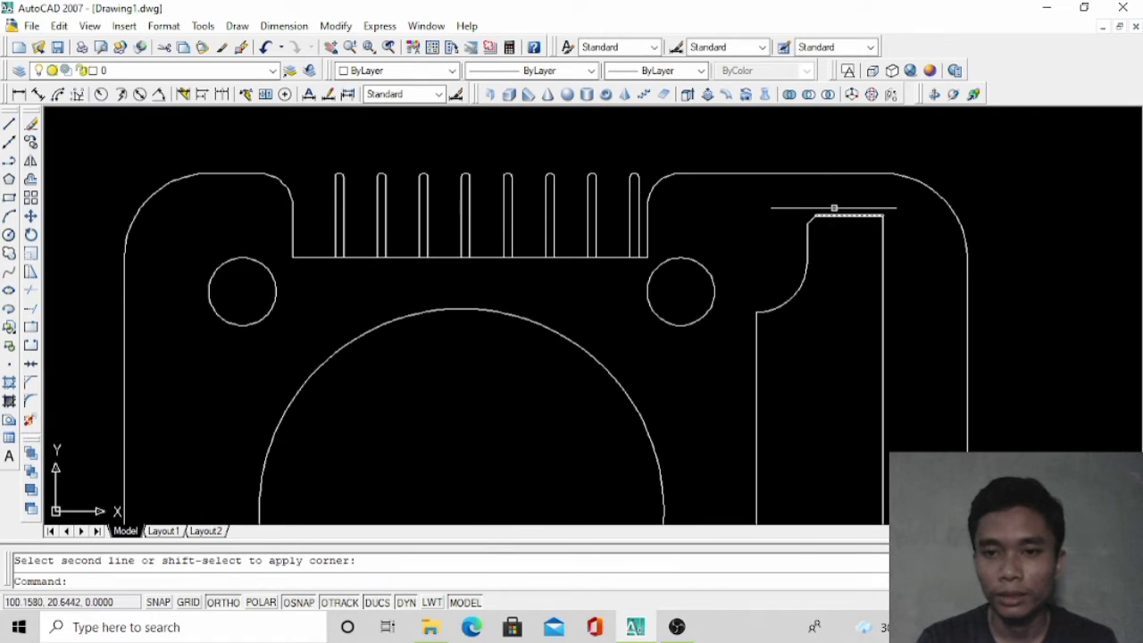
scroll(774, 204, down, 2)
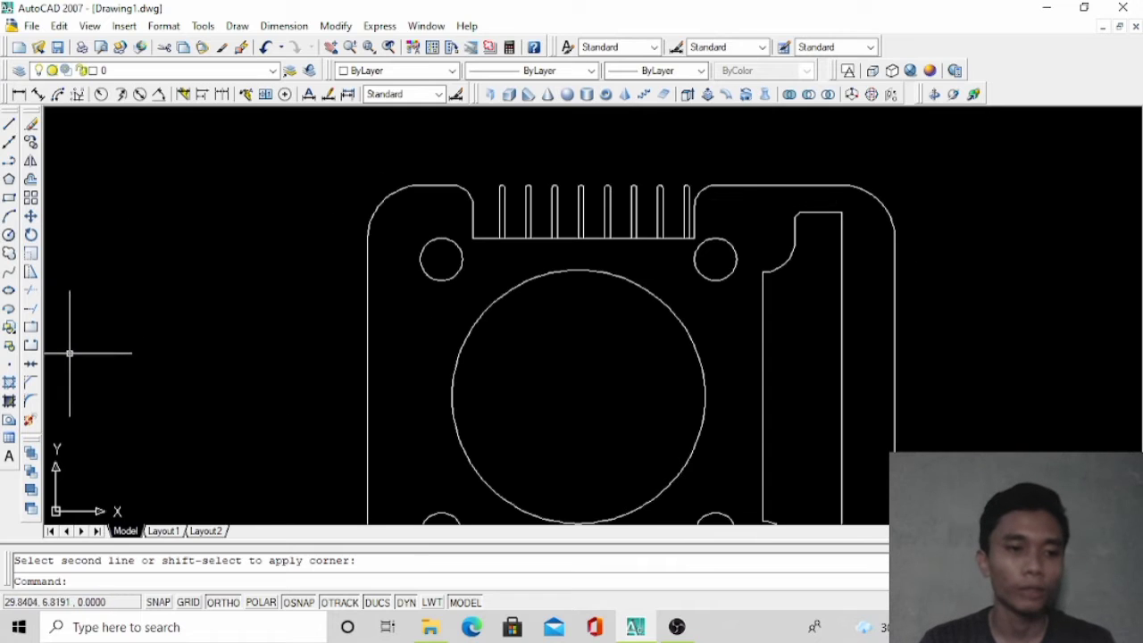
Chamfer the side slot's lower-left corner with both distances set to 0.5
click(33, 401)
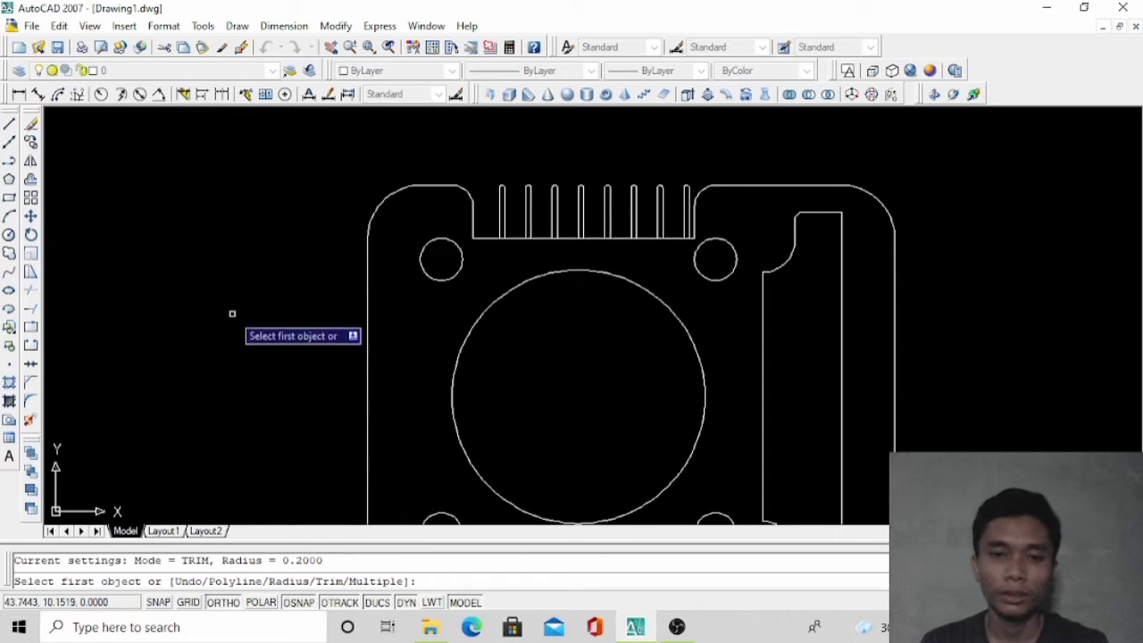
click(28, 384)
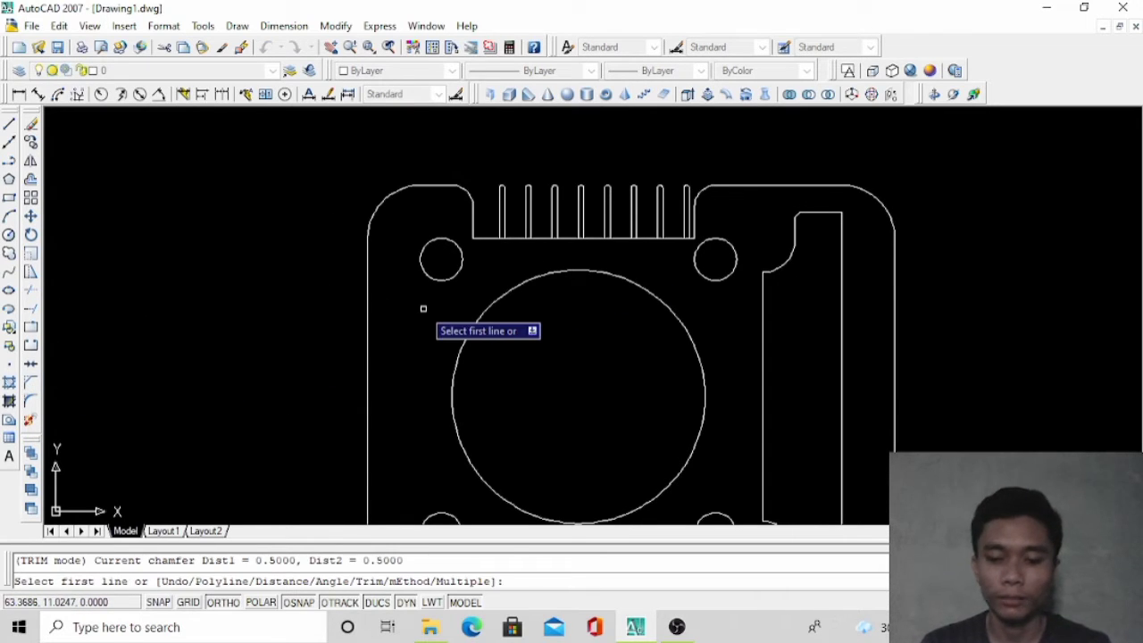
text(0)
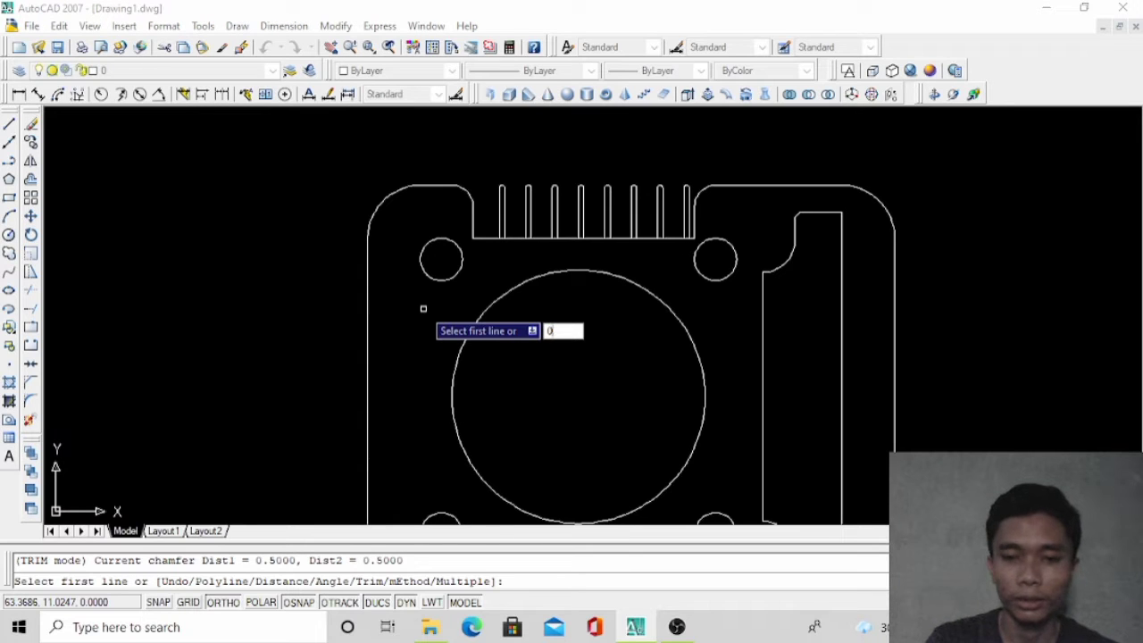
text(d)
key(Return)
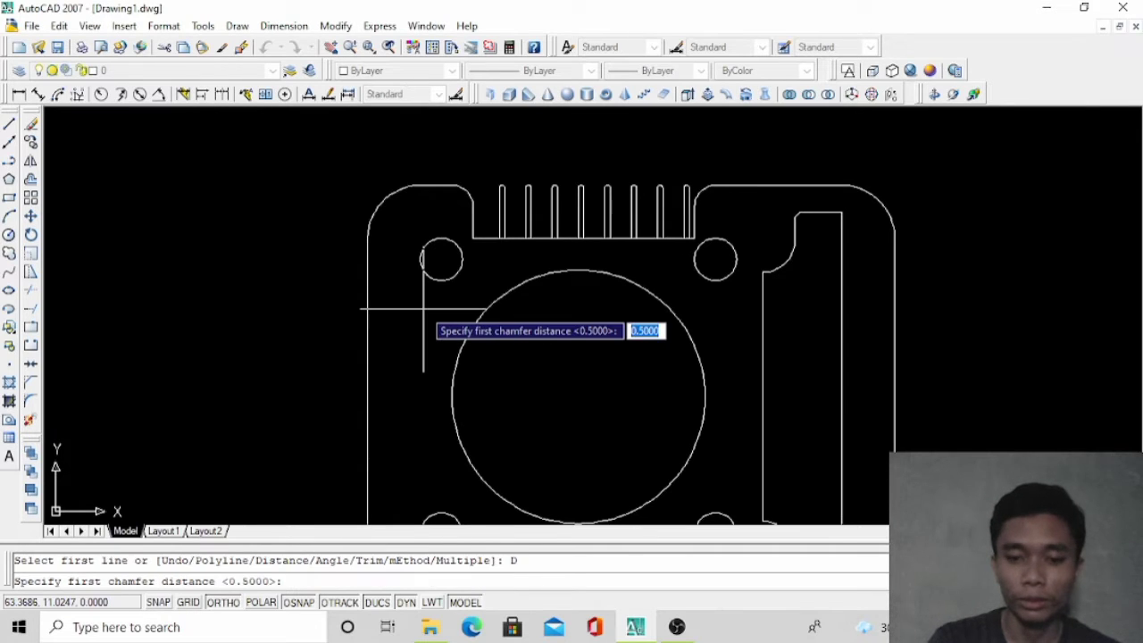
text(0)
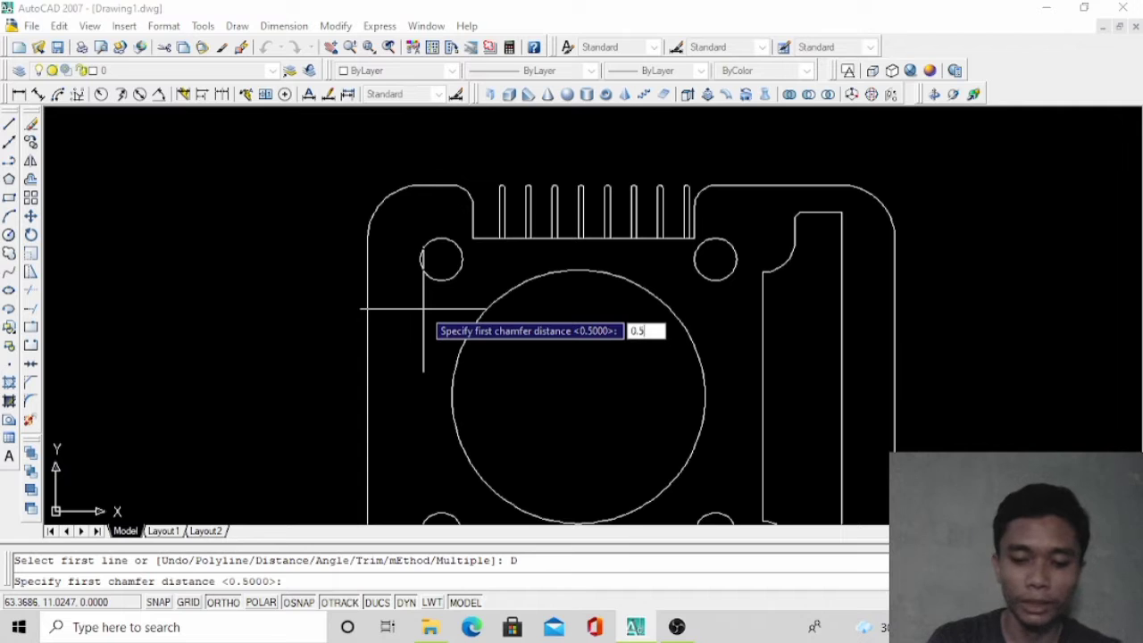
text(.5)
key(Return)
text(0)
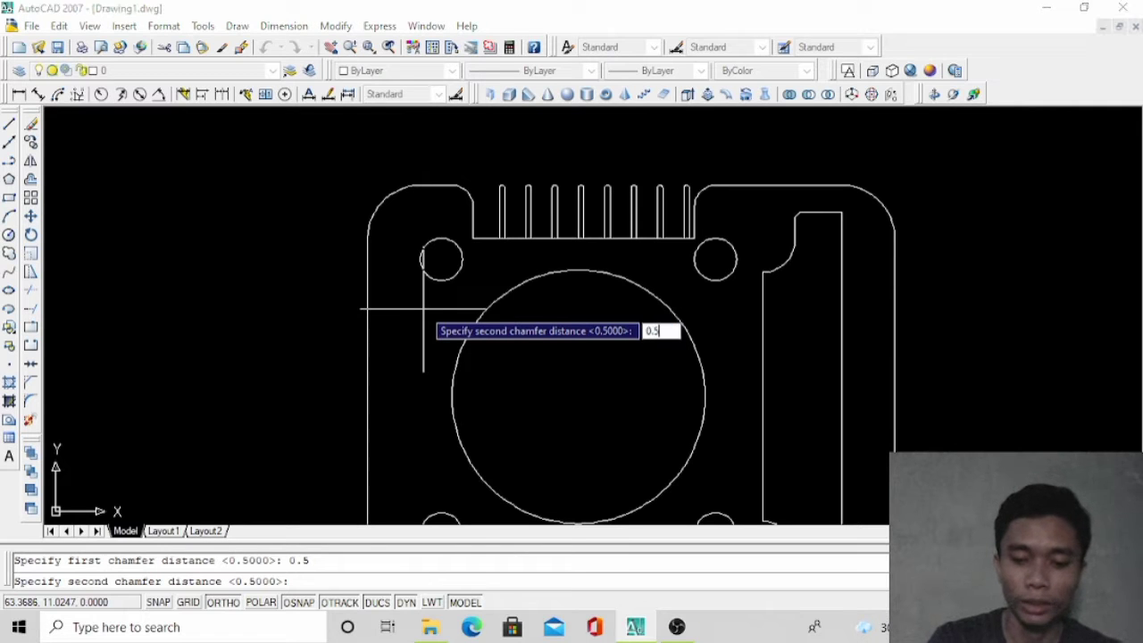
text(.5)
key(Return)
scroll(518, 263, down, 3)
scroll(614, 353, up, 3)
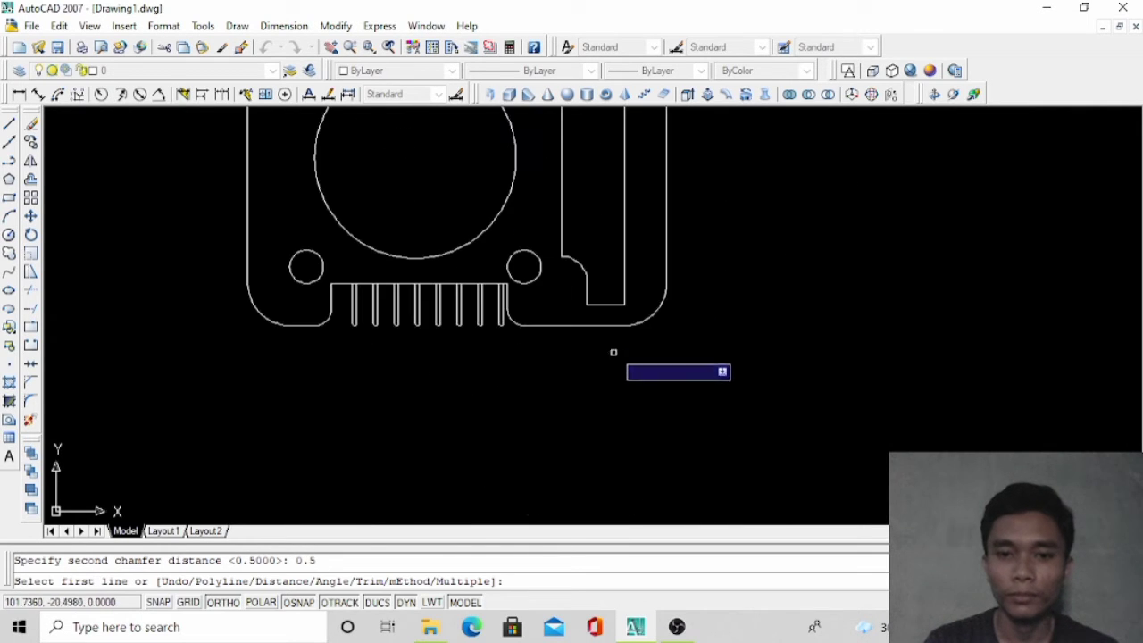
click(597, 304)
click(589, 297)
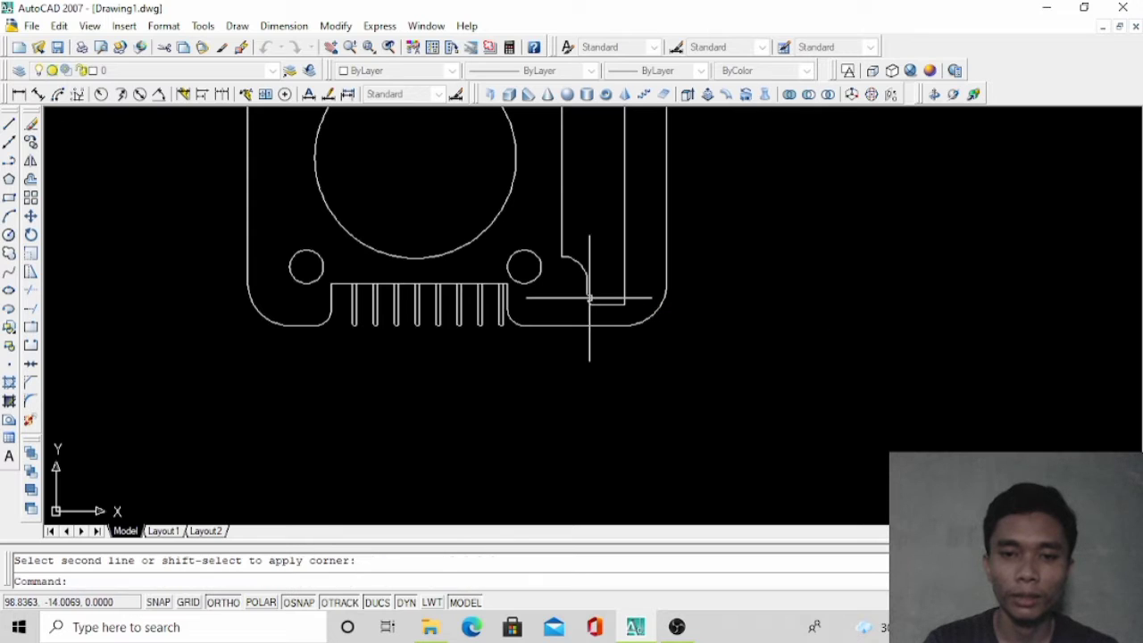
scroll(591, 286, down, 2)
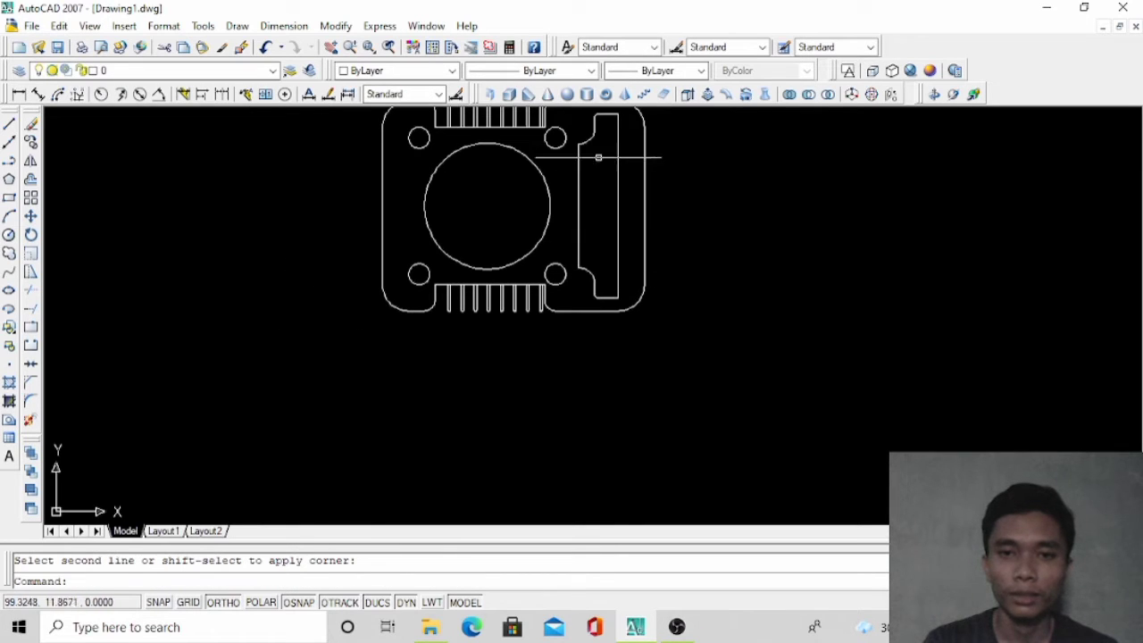
scroll(639, 381, down, 2)
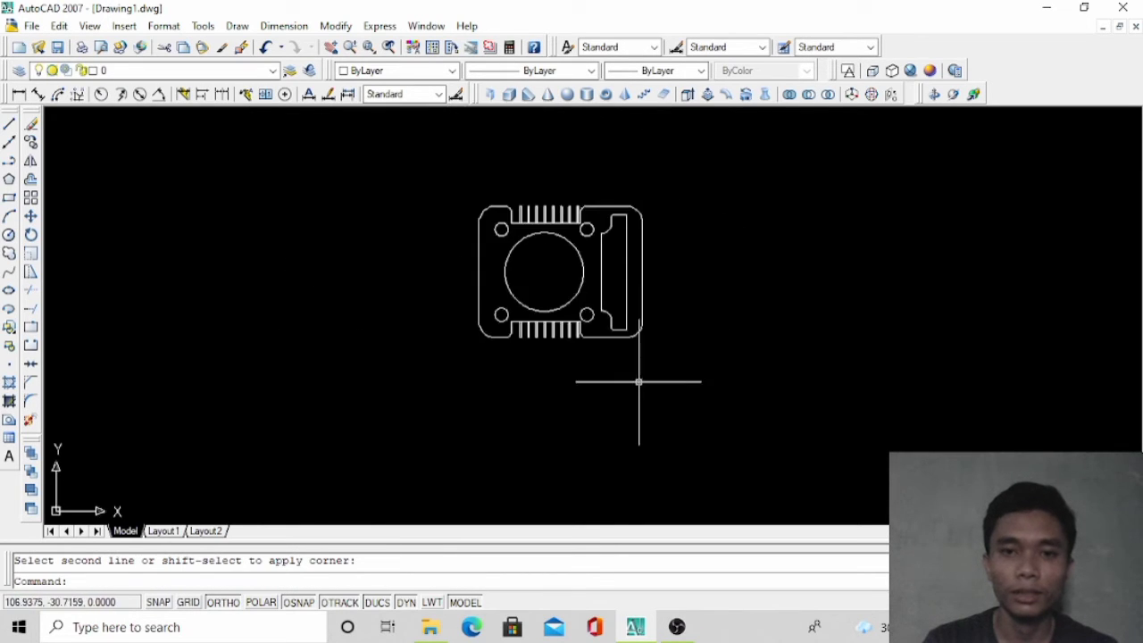
scroll(599, 192, up, 3)
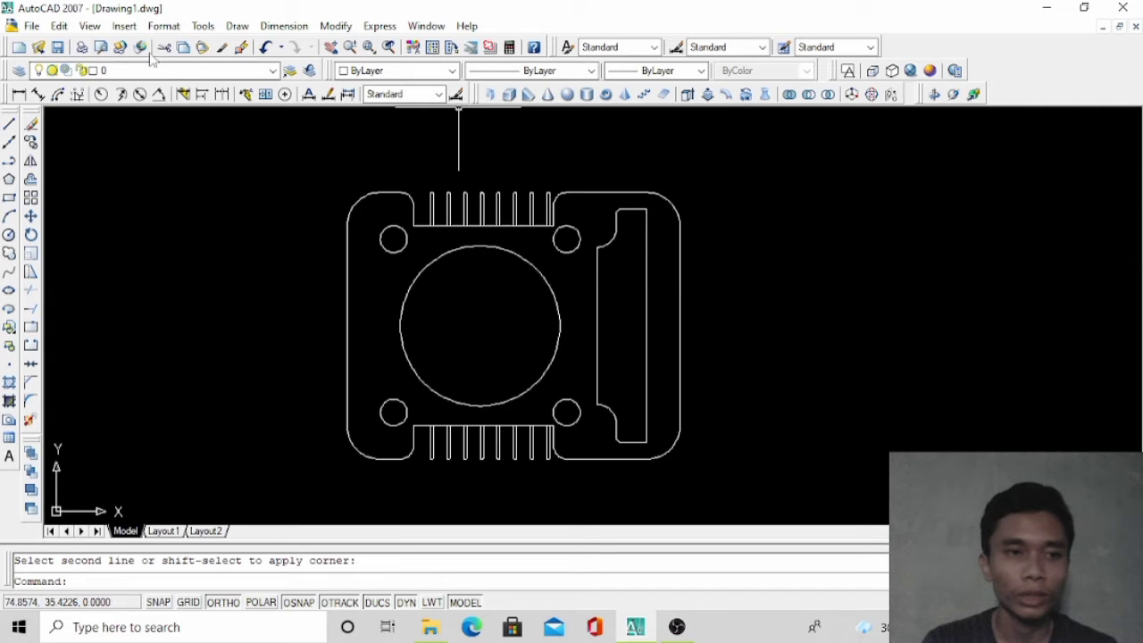
click(8, 235)
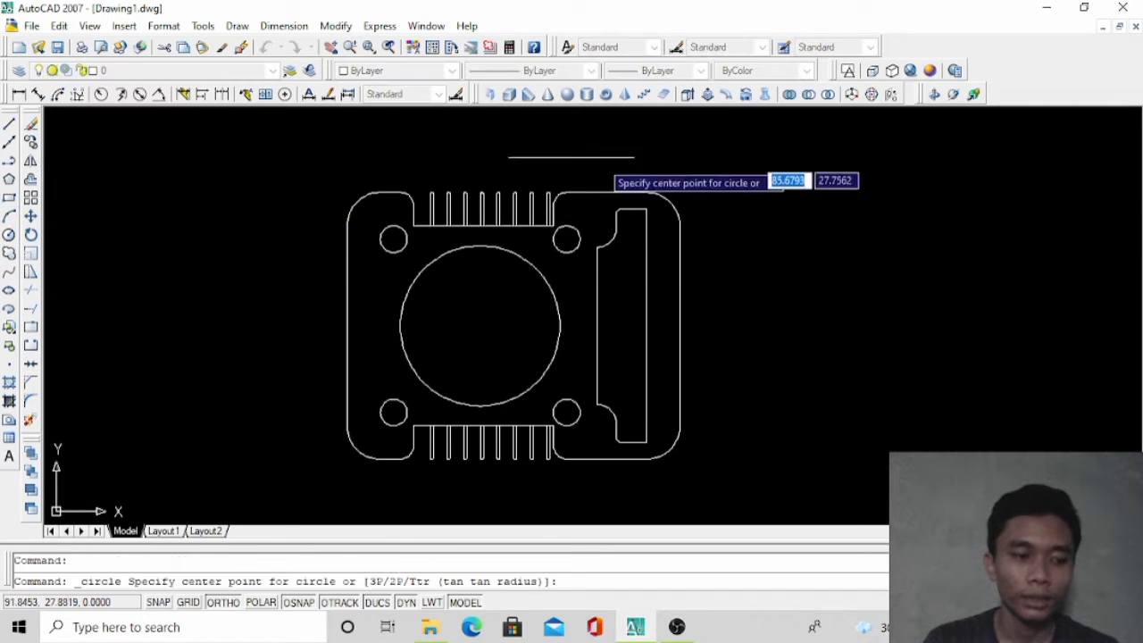
click(665, 236)
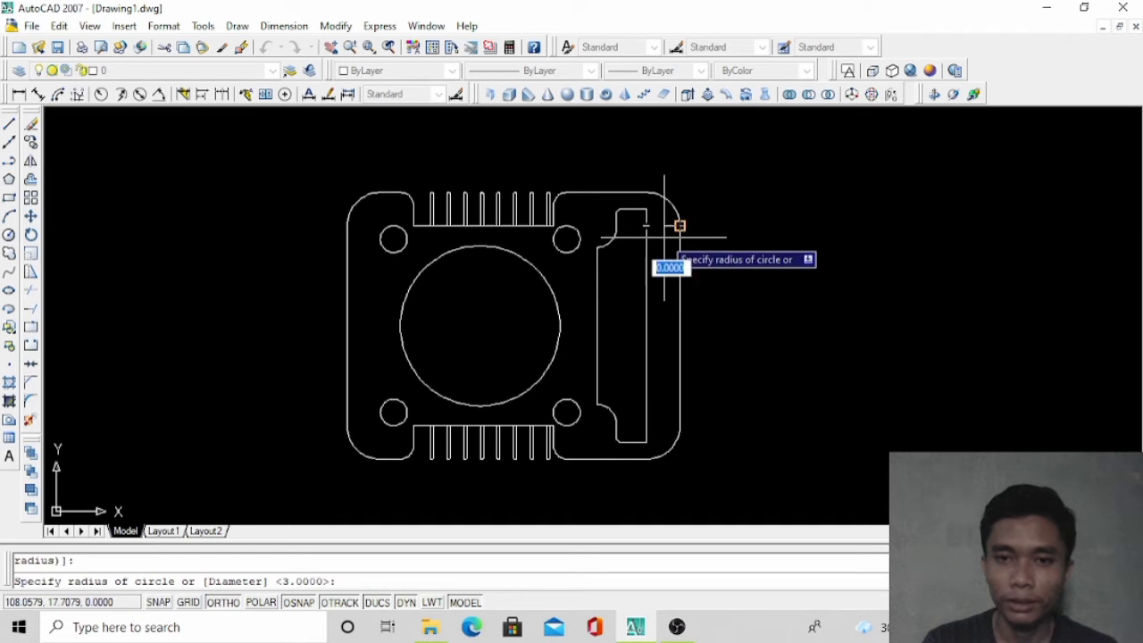
key(Escape)
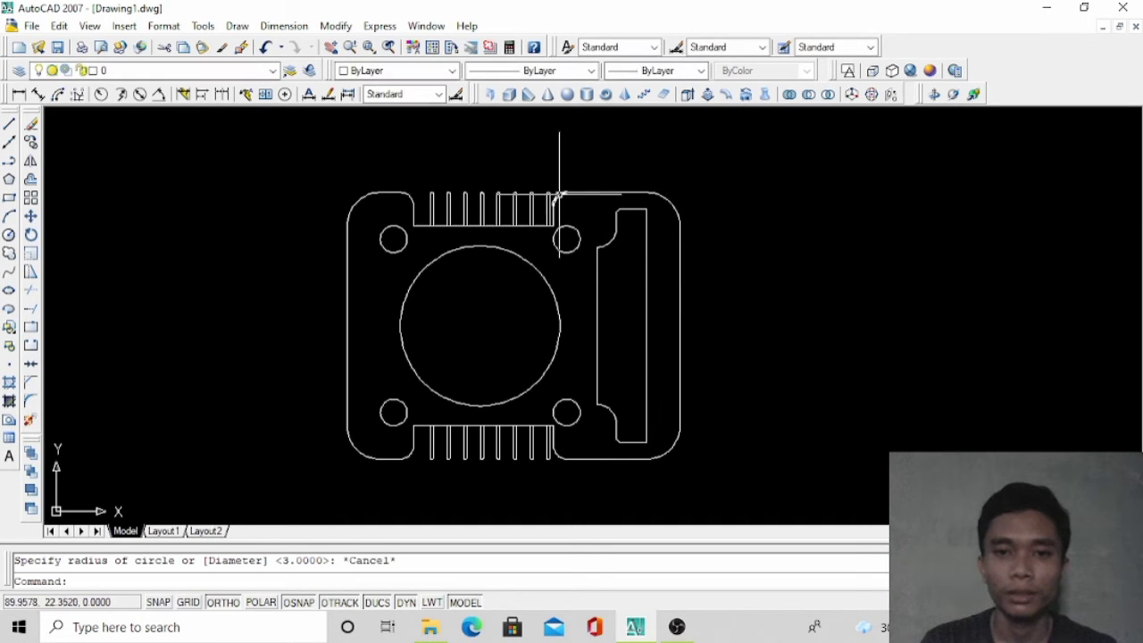
Draw a radius 1.5 circle between the side slot and the plate's right edge, near the upper-right corner
key(Return)
scroll(671, 225, up, 5)
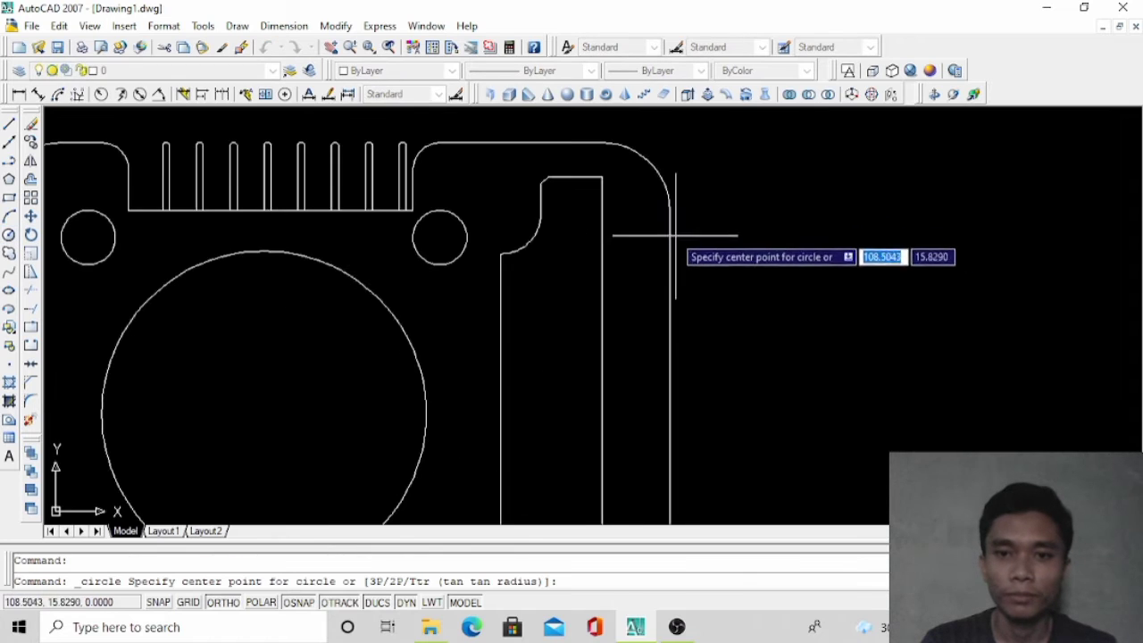
click(635, 236)
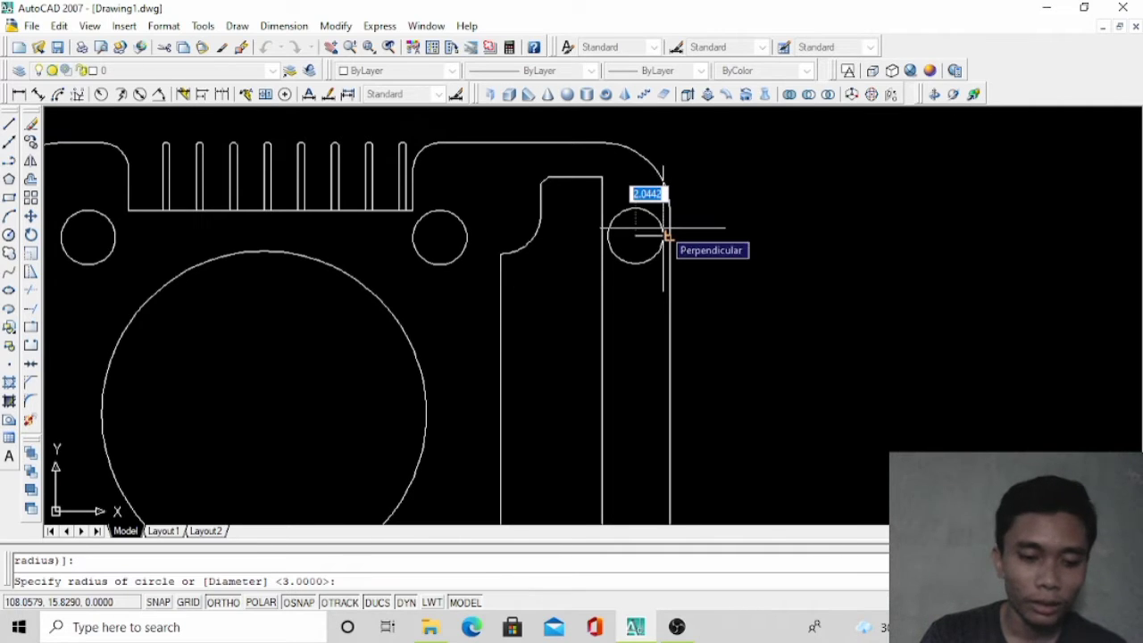
text(1)
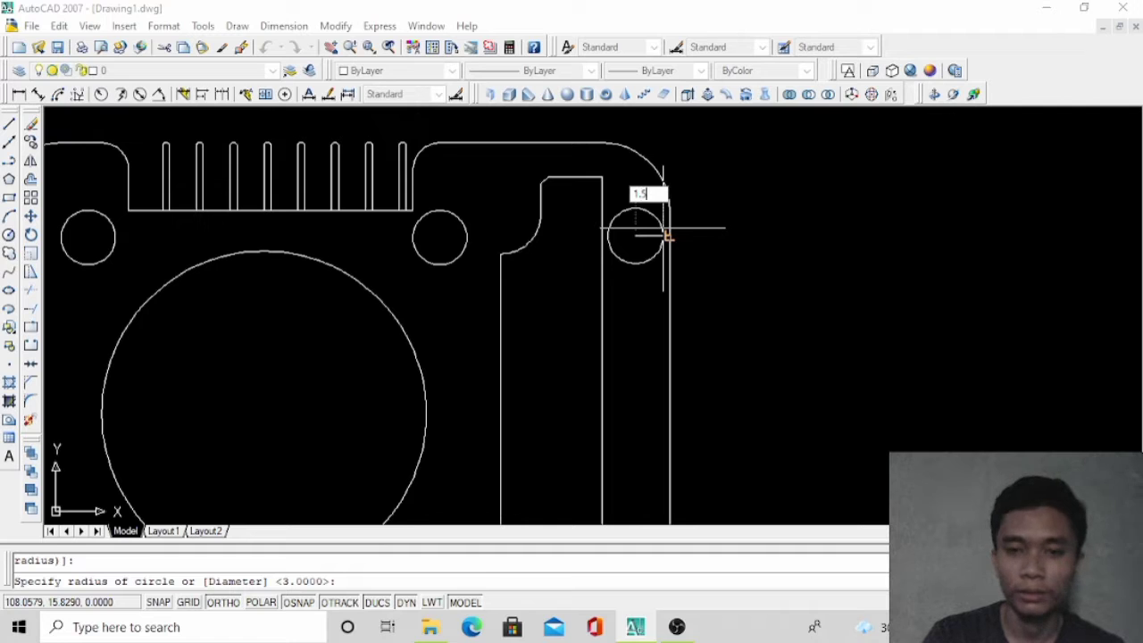
text(.5)
key(Return)
Mirror the radius 1.5 circle about the horizontal line through the midpoint of the plate's right edge, keeping the original
click(652, 223)
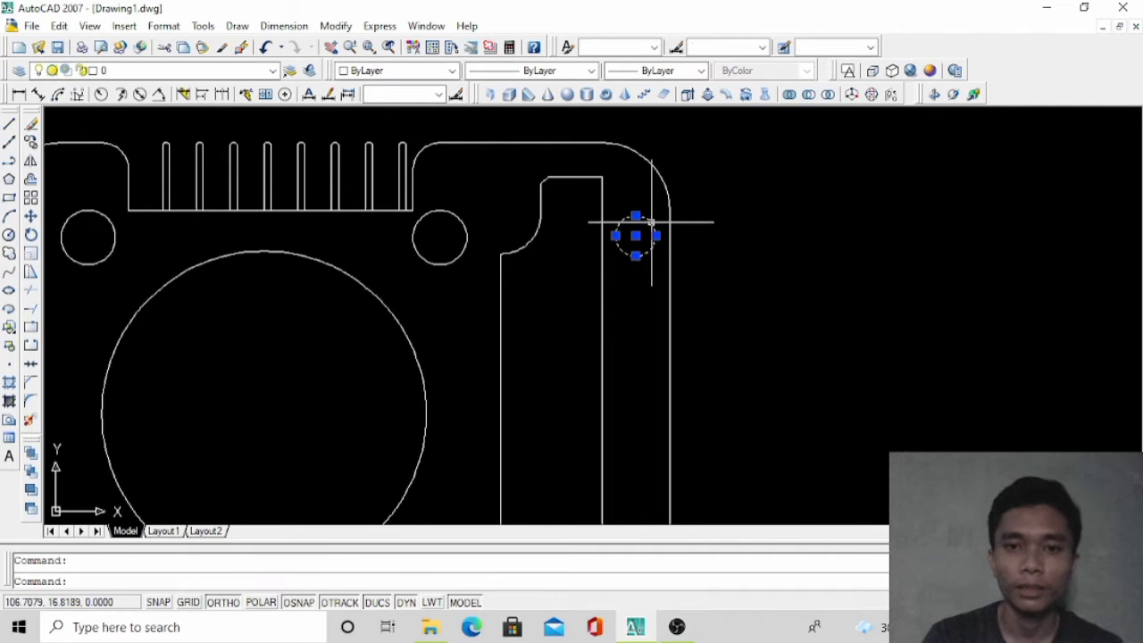
click(31, 161)
scroll(511, 197, down, 2)
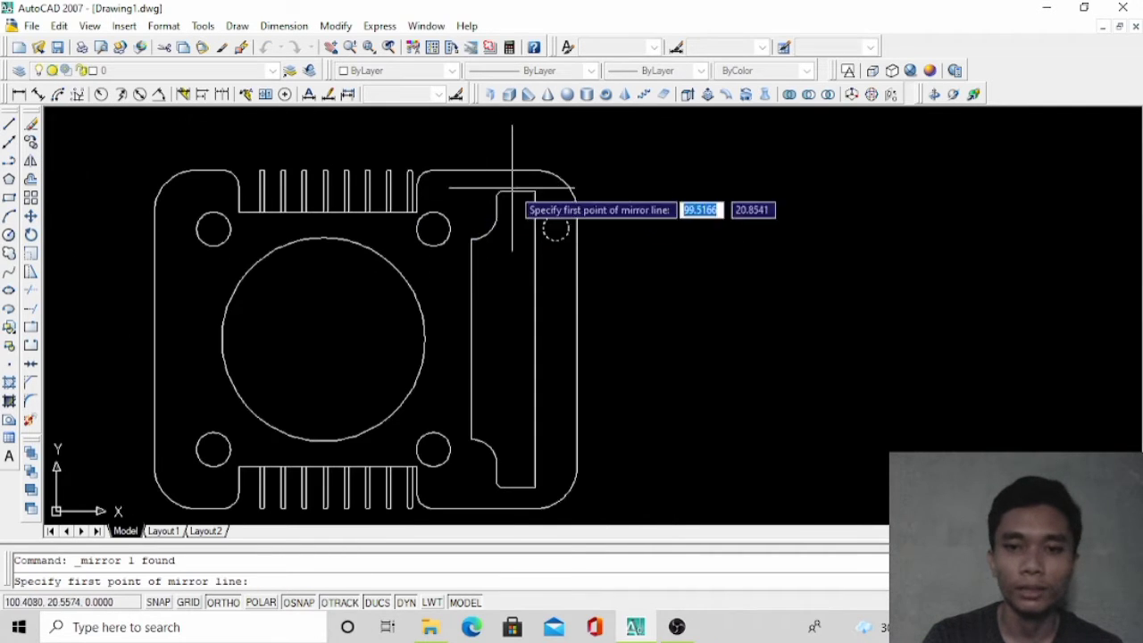
click(577, 339)
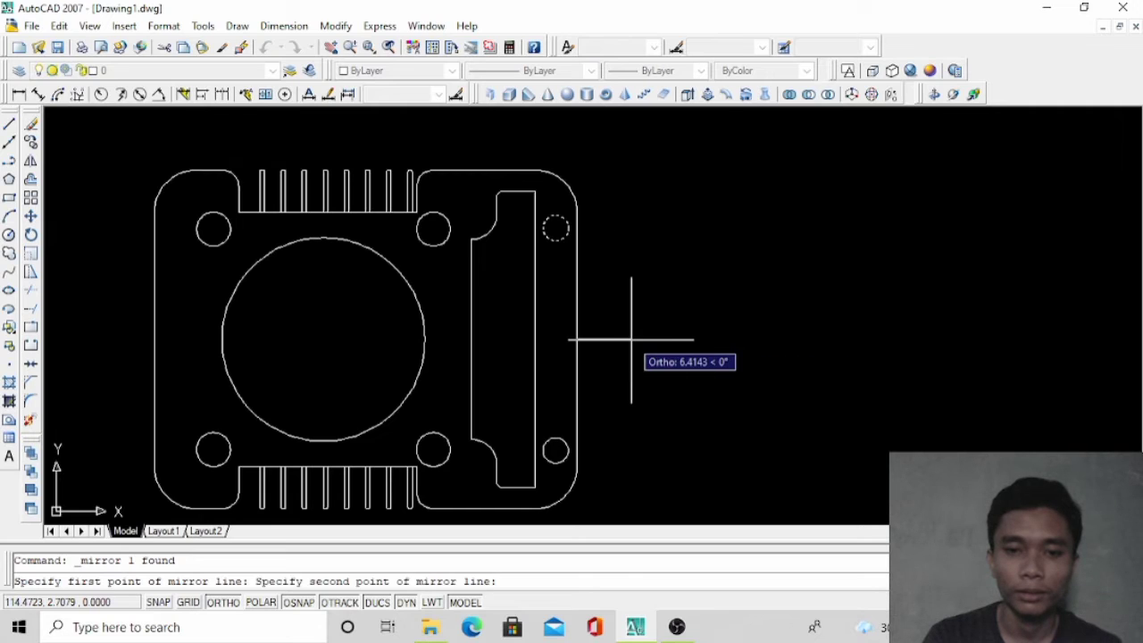
click(631, 346)
key(Return)
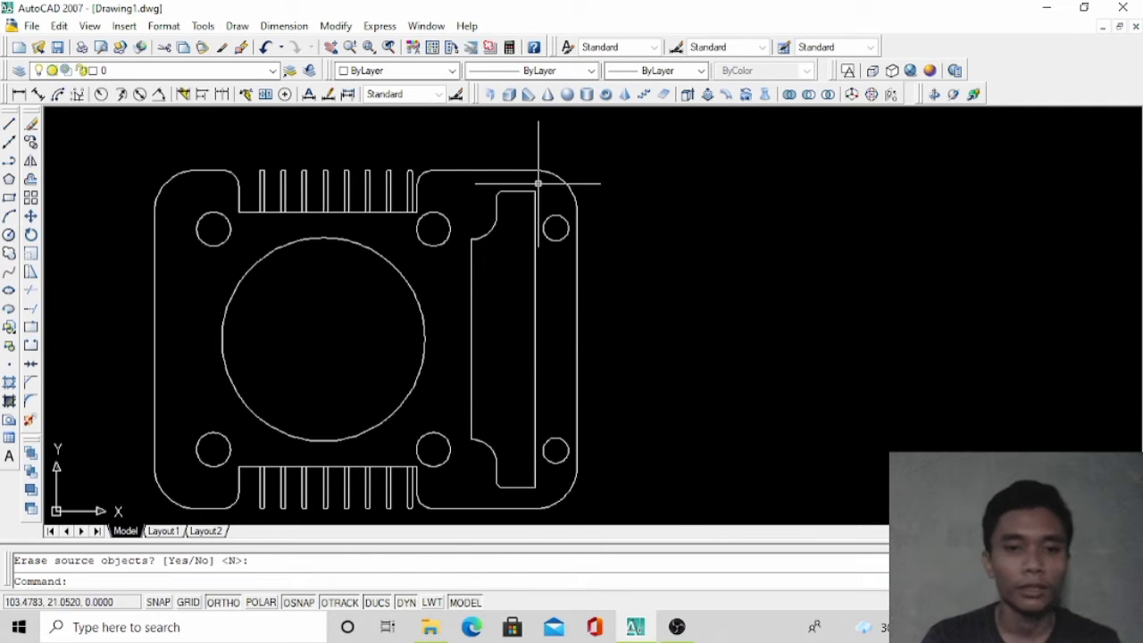
Draw a vertical line 15 long in the empty area to the right of the plate
click(11, 126)
click(695, 217)
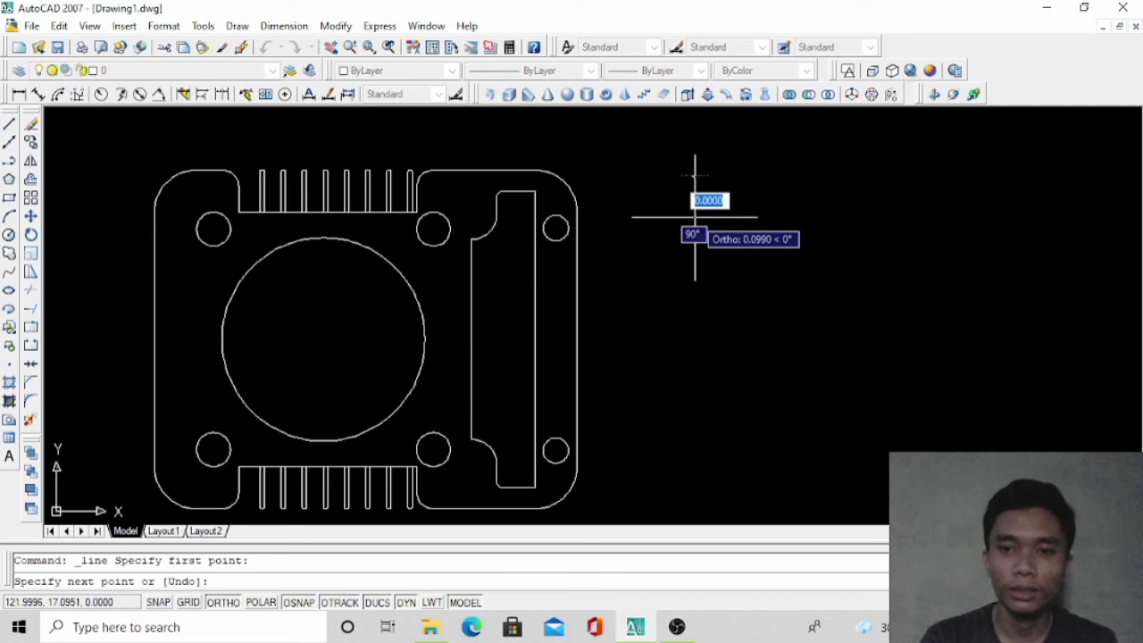
text(15)
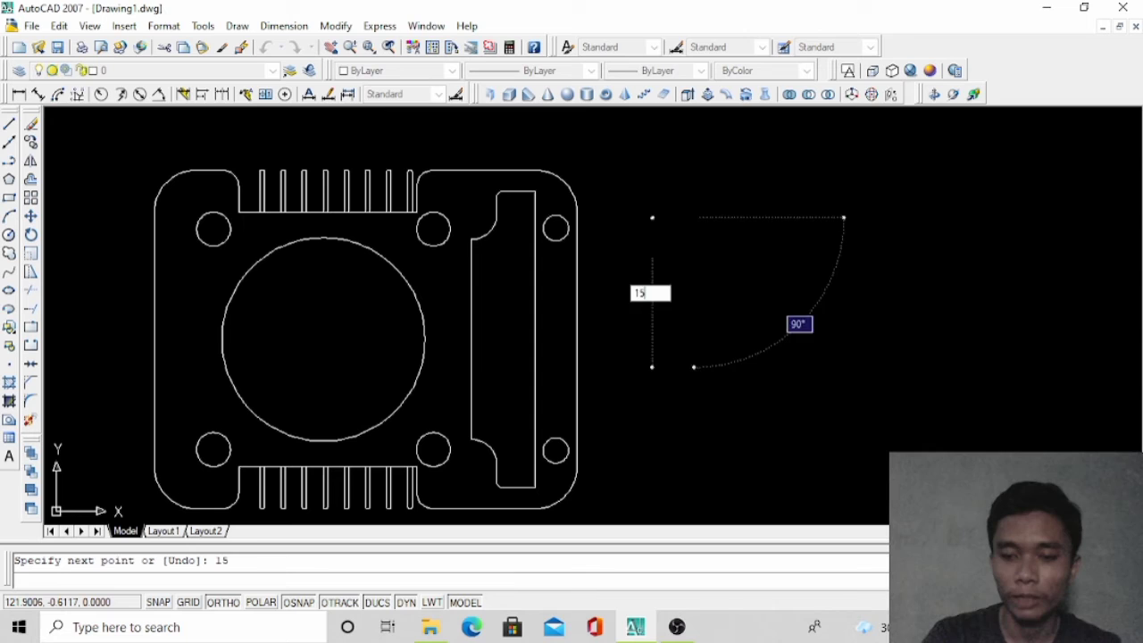
key(Return)
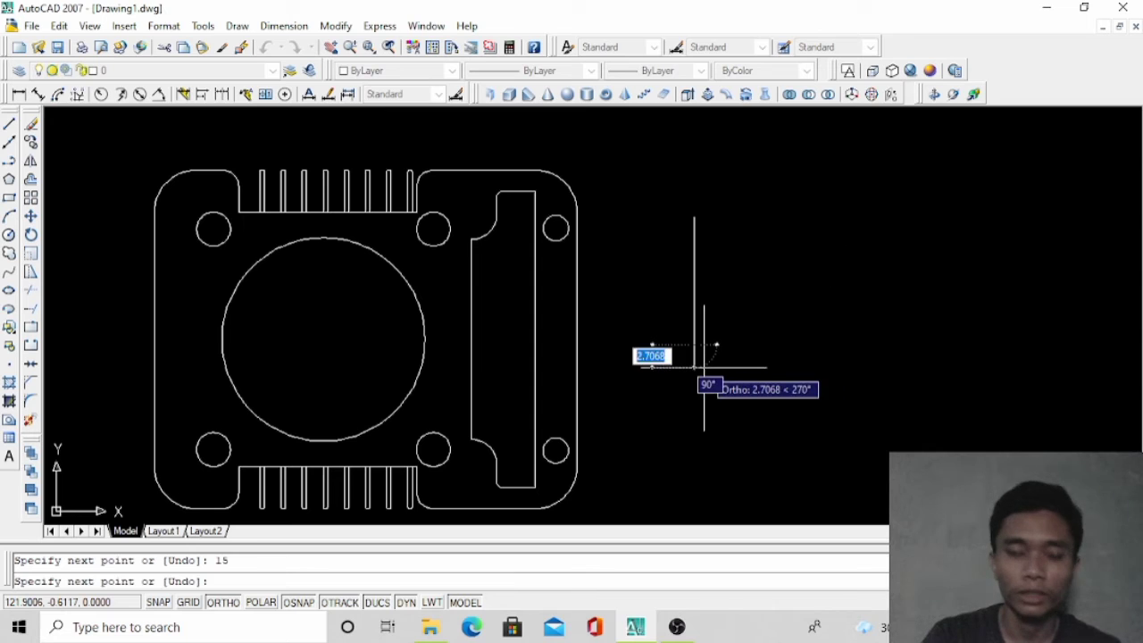
key(Escape)
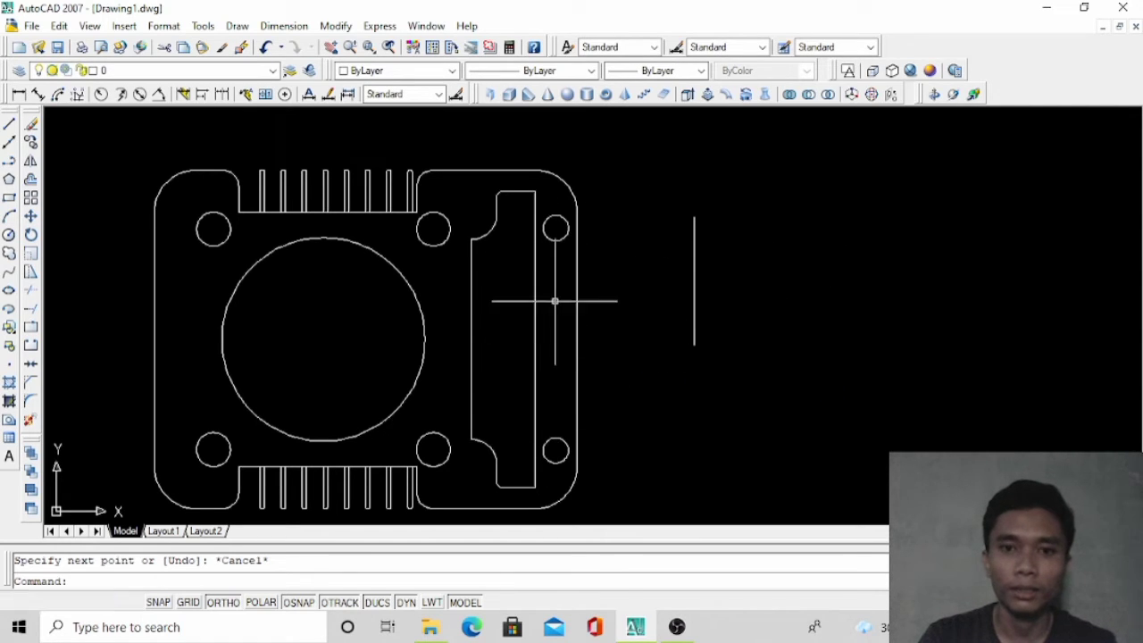
Move the 15-long line by its midpoint to the M2P point between the two radius 1.5 circles, with Ortho turned off
click(688, 276)
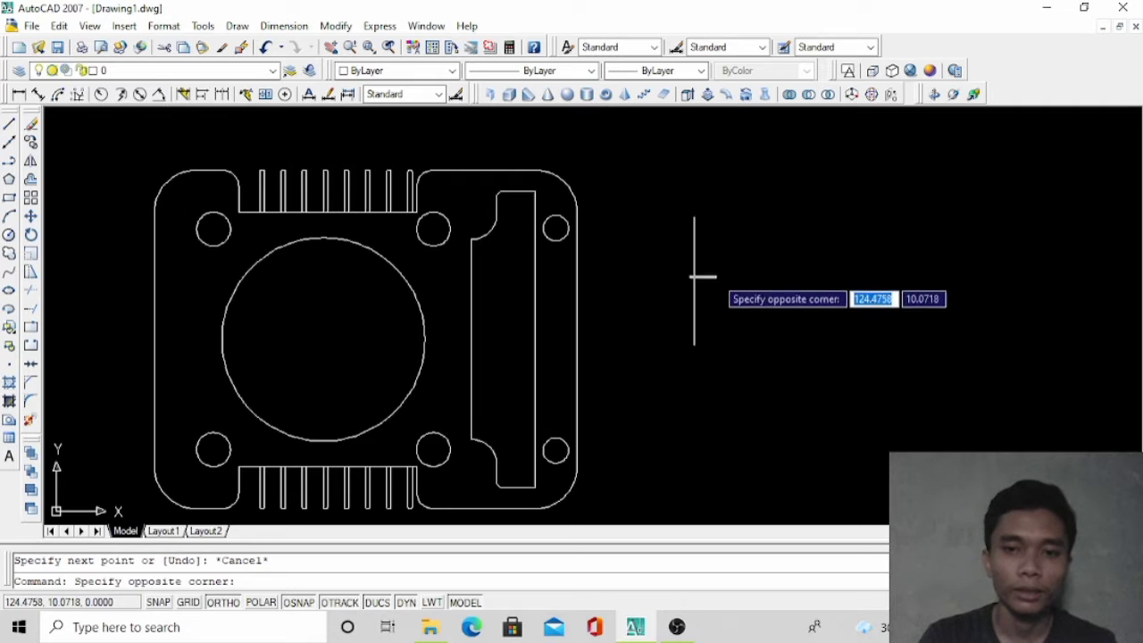
click(663, 265)
click(738, 275)
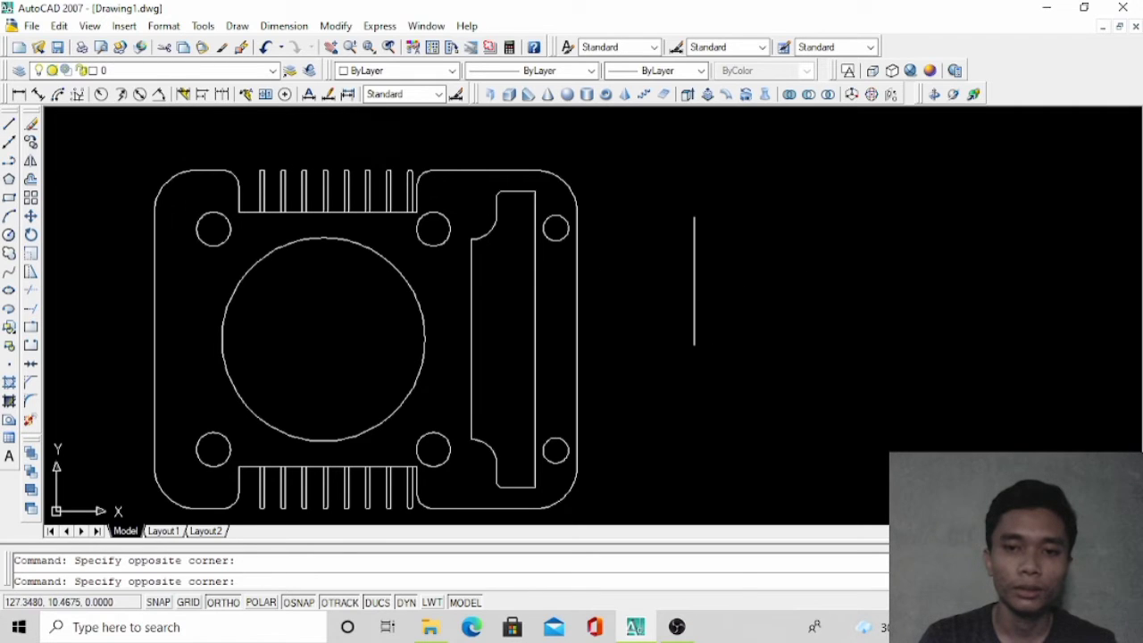
click(696, 266)
click(693, 265)
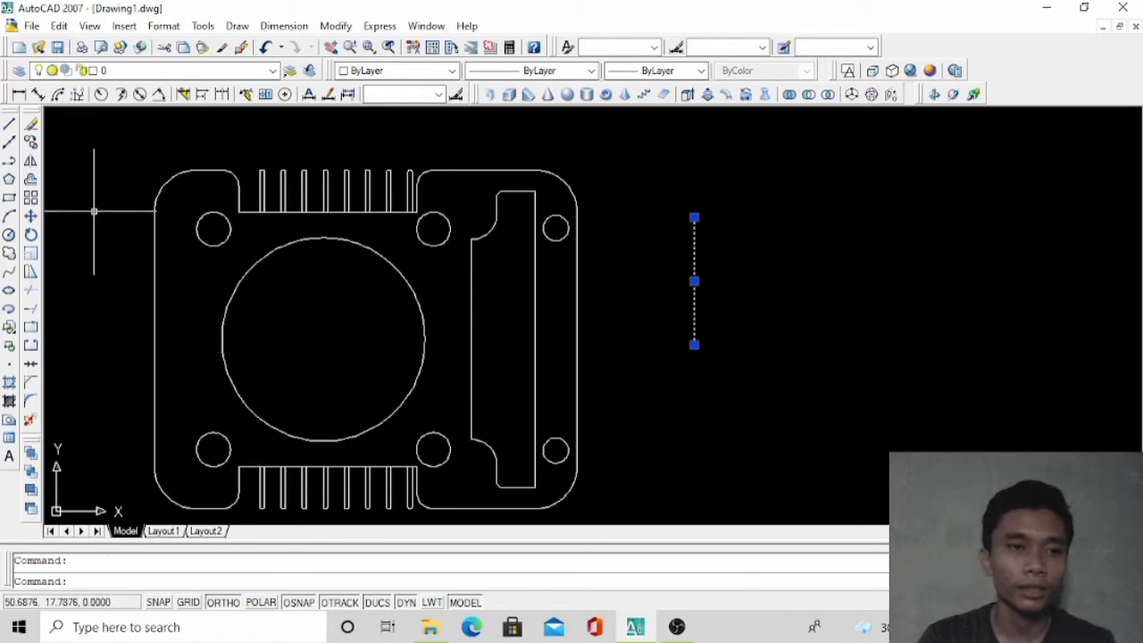
click(30, 215)
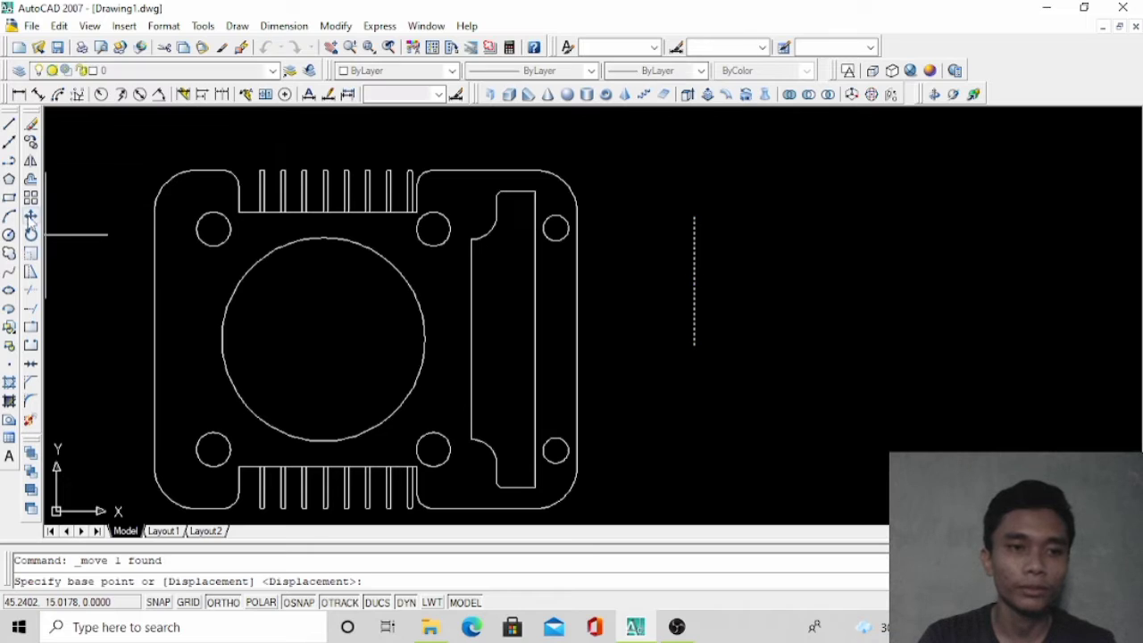
click(694, 275)
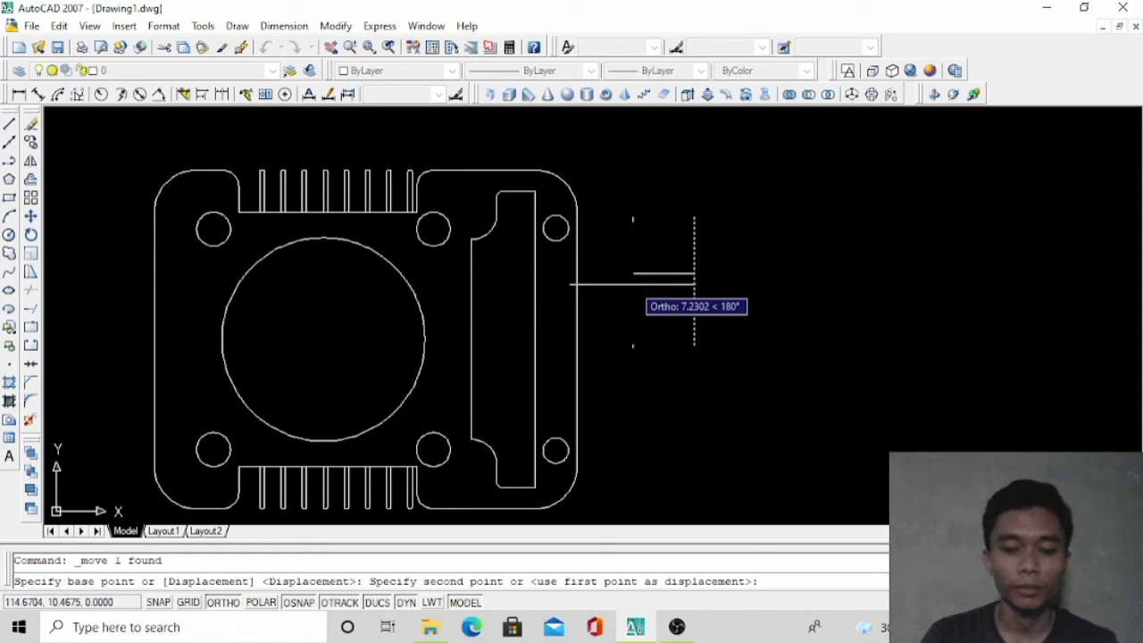
click(236, 603)
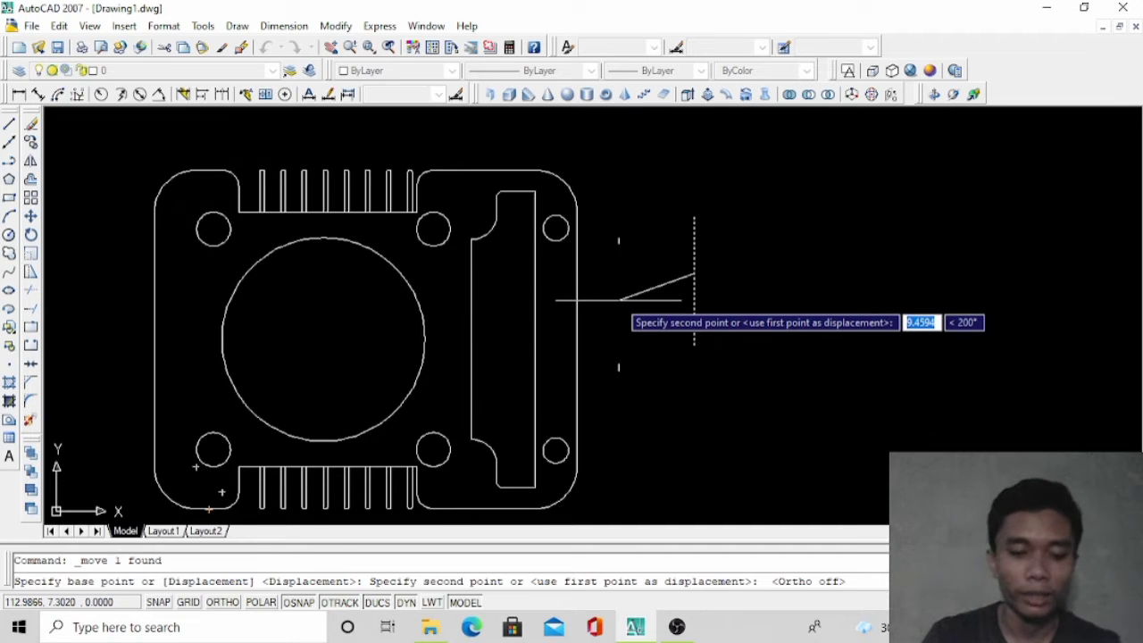
text(1)
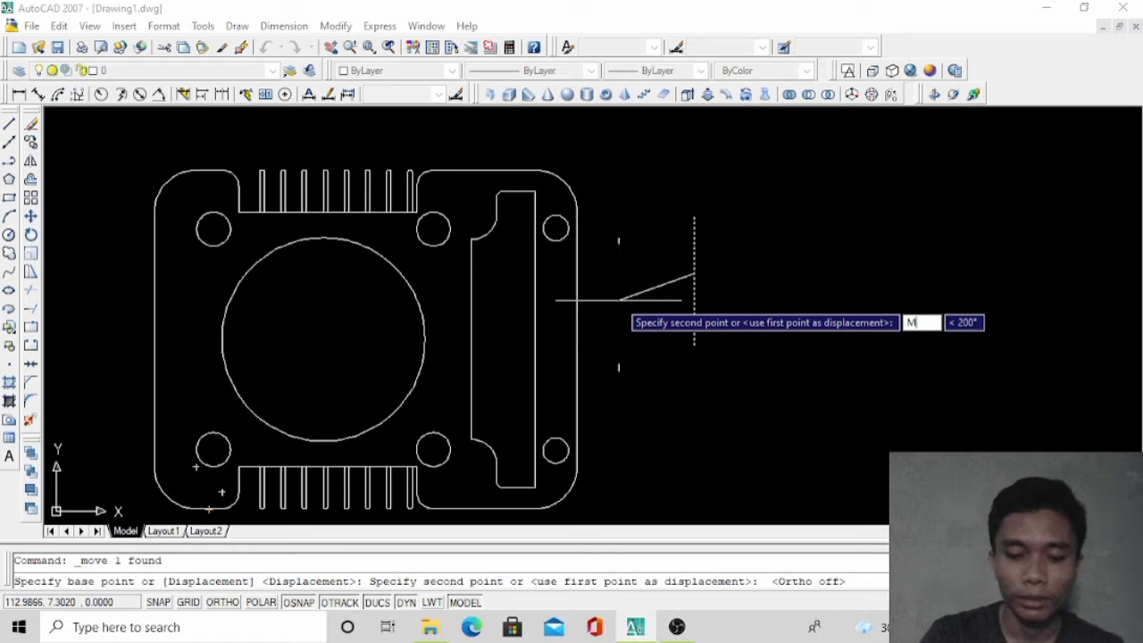
text(2P)
key(Return)
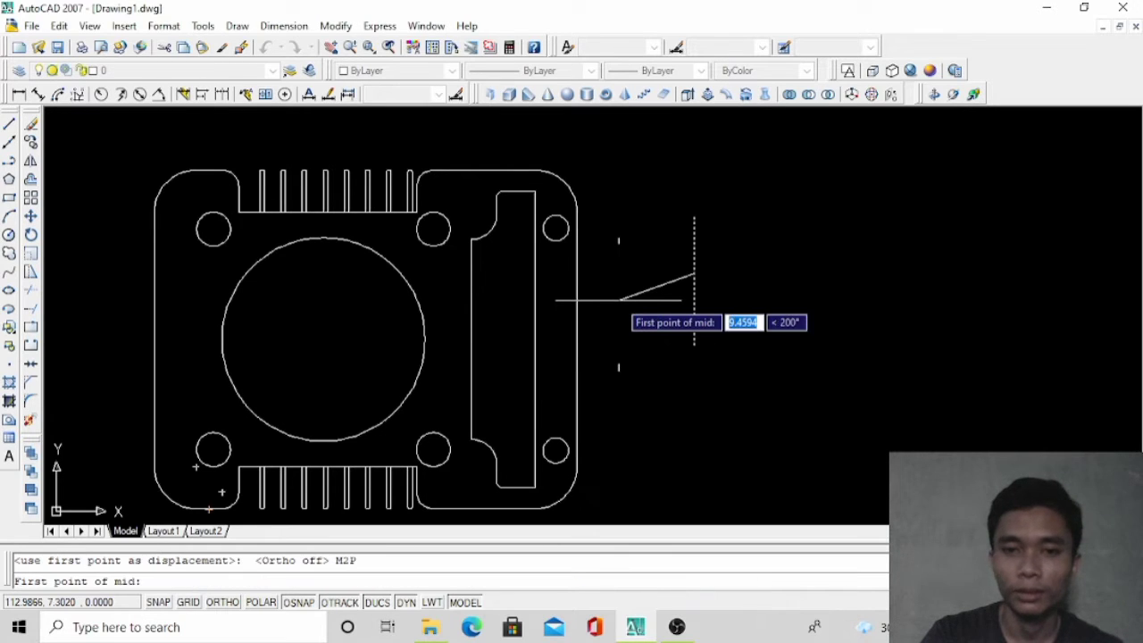
click(556, 239)
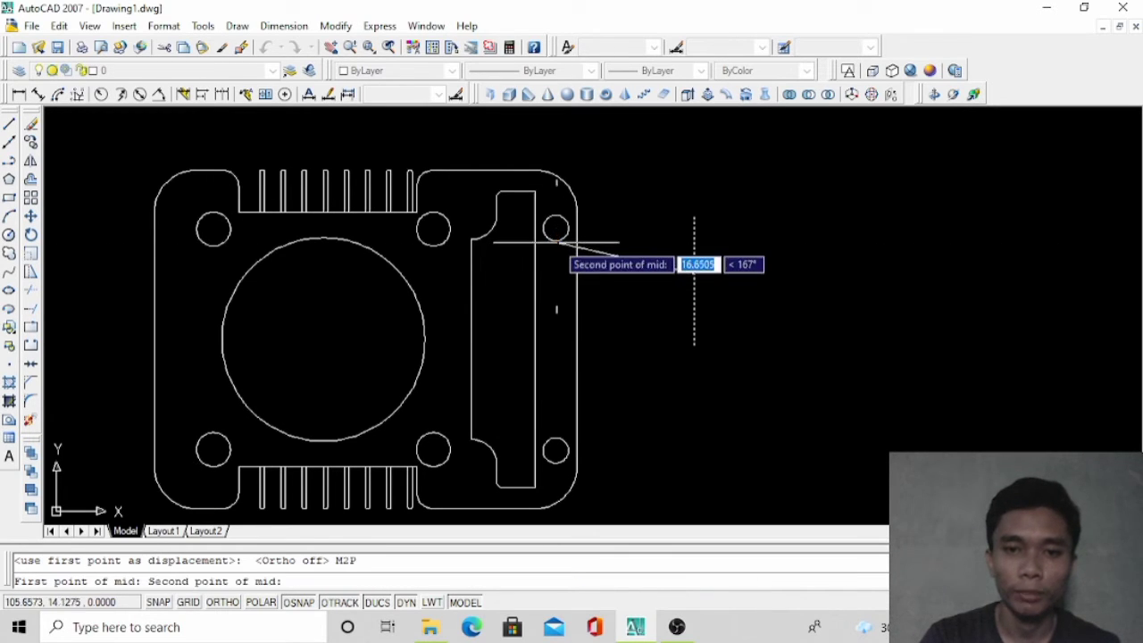
click(554, 449)
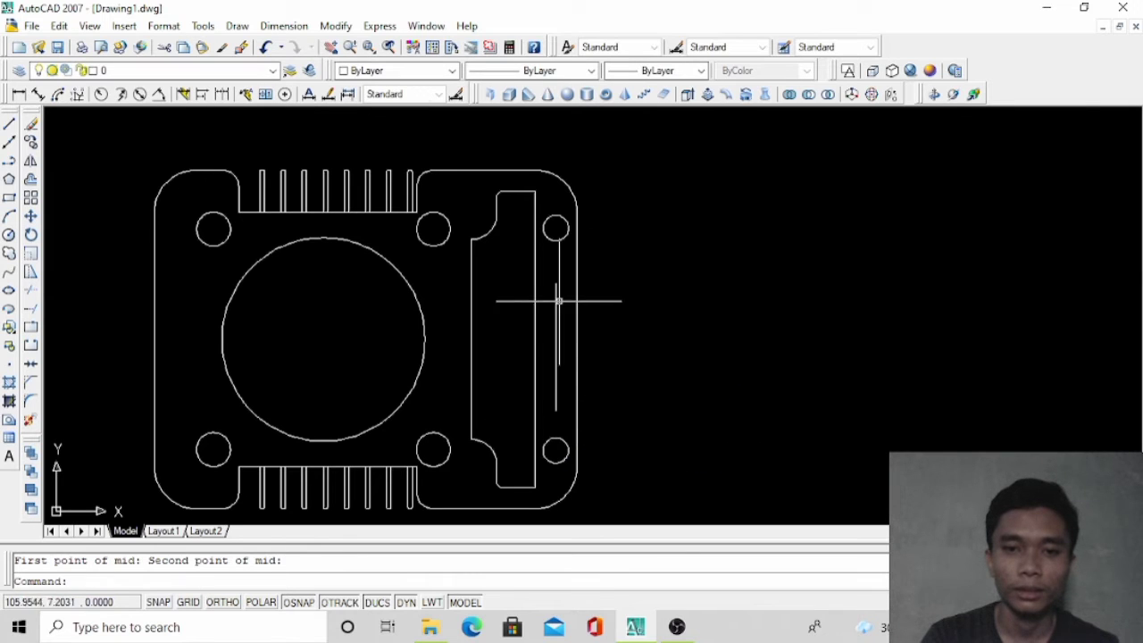
Draw a line at 45 degrees from the vertical line's upper end to beyond the plate's right edge
click(9, 125)
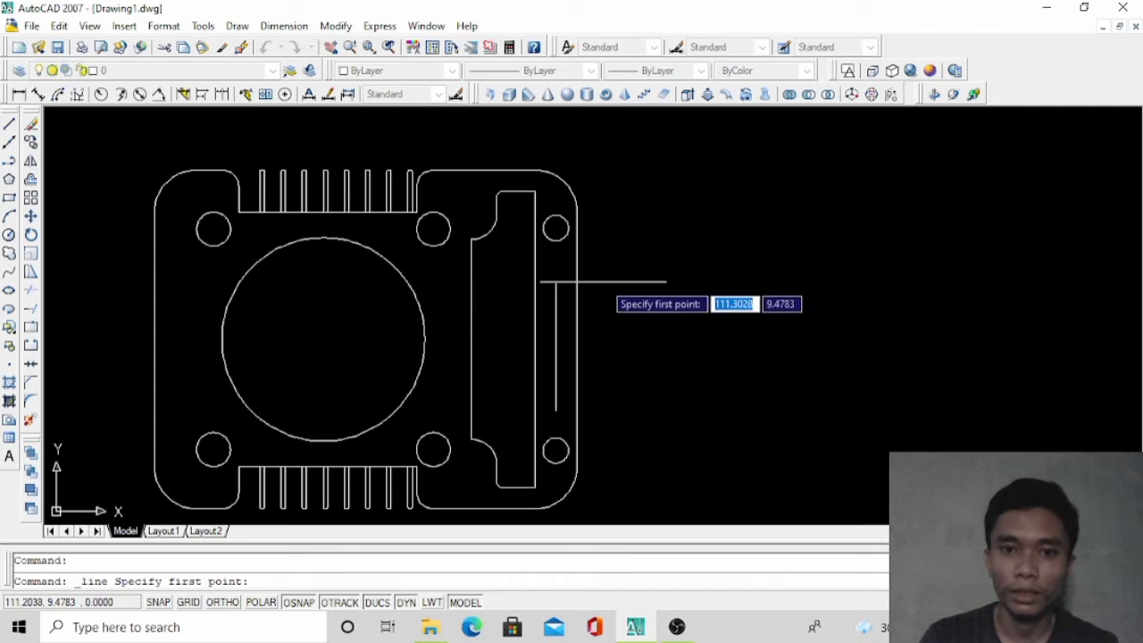
click(556, 283)
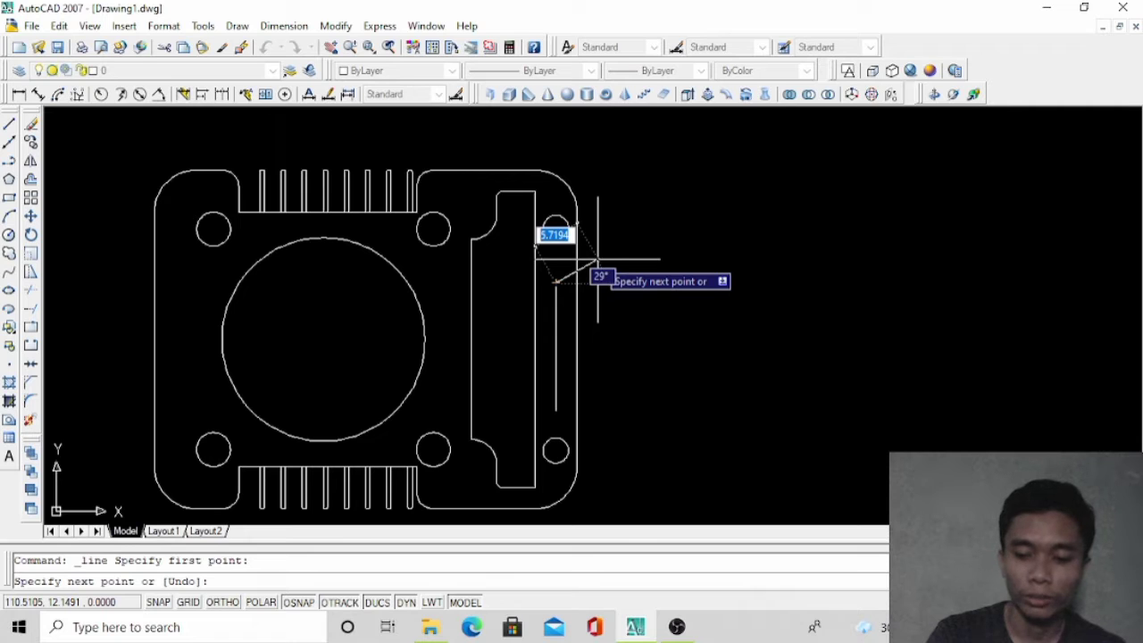
text(< )
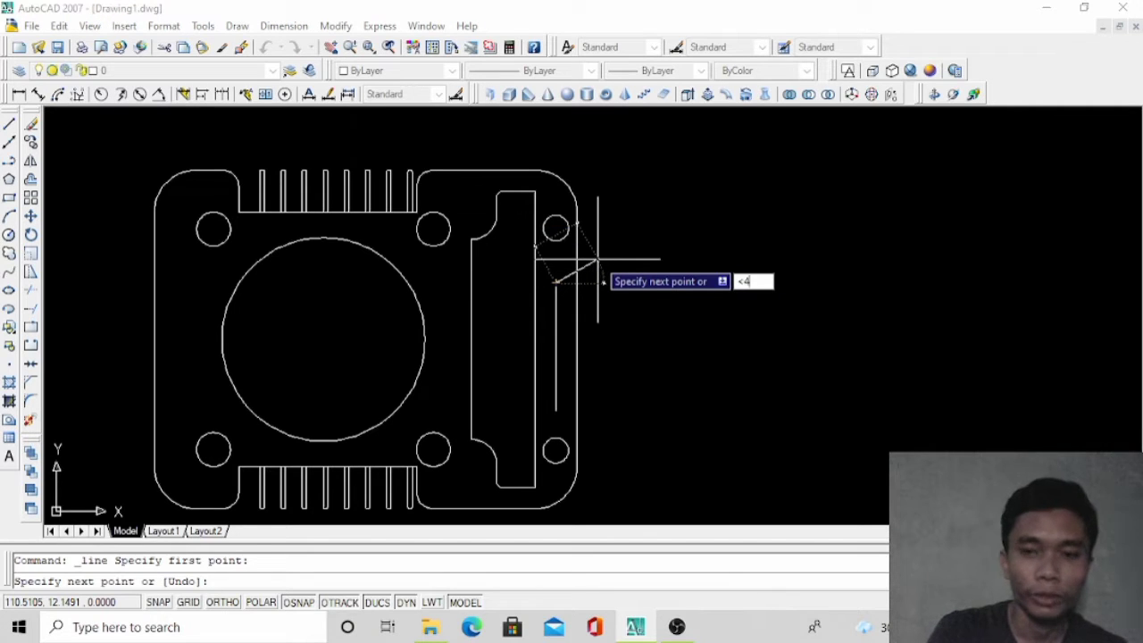
text(45)
key(Return)
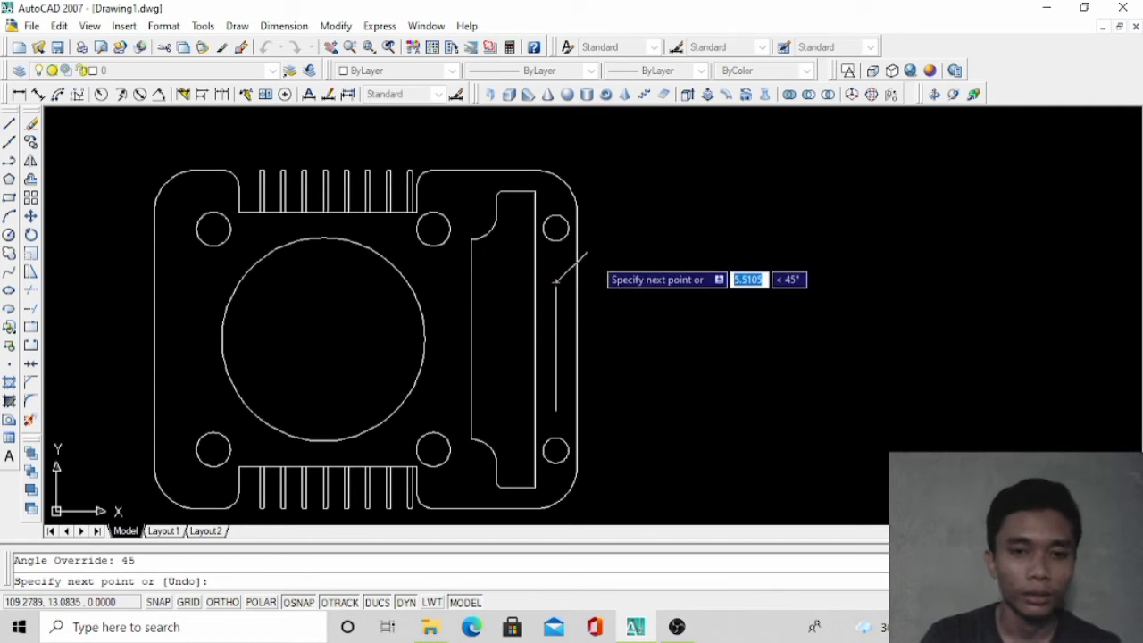
click(593, 244)
key(Escape)
Trim the part of the 45-degree line that extends outside the plate's right edge
scroll(593, 243, up, 3)
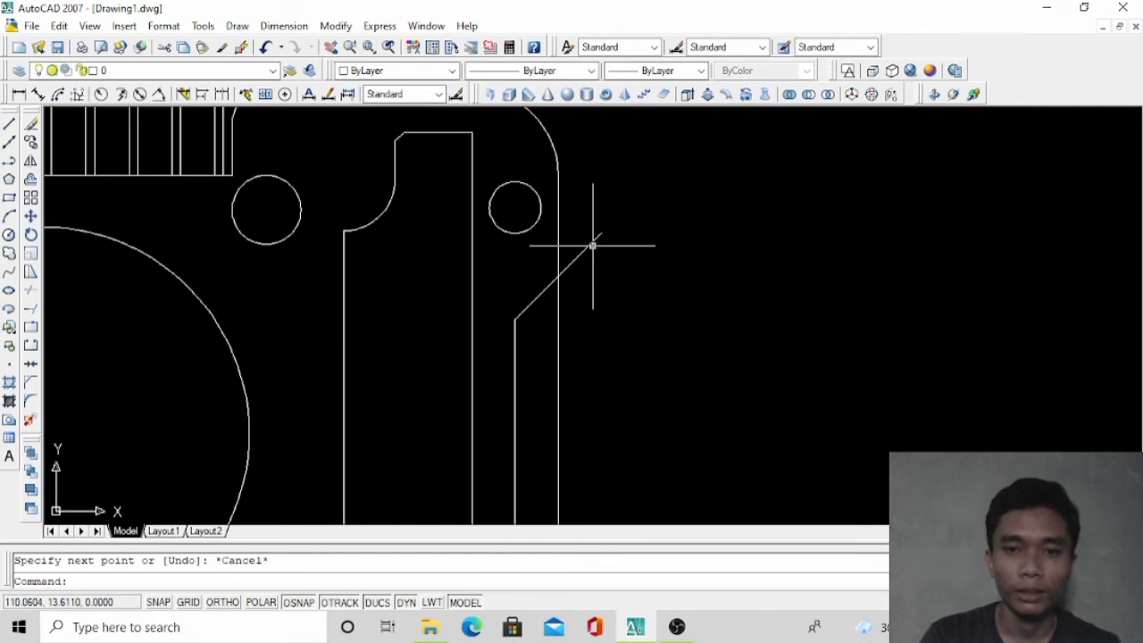
click(30, 291)
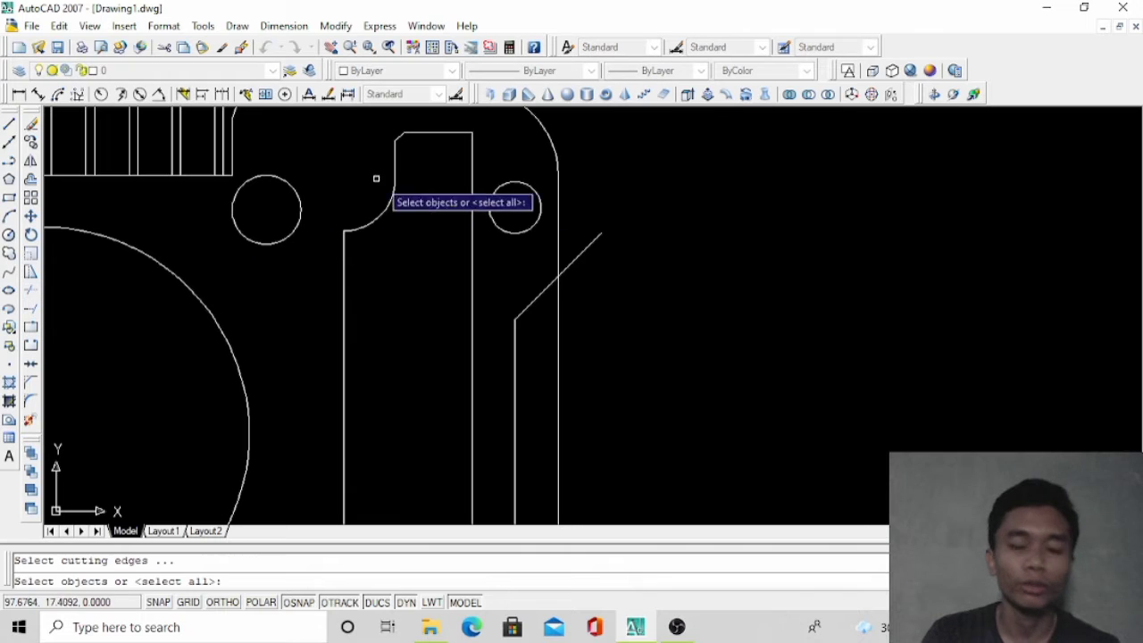
key(Return)
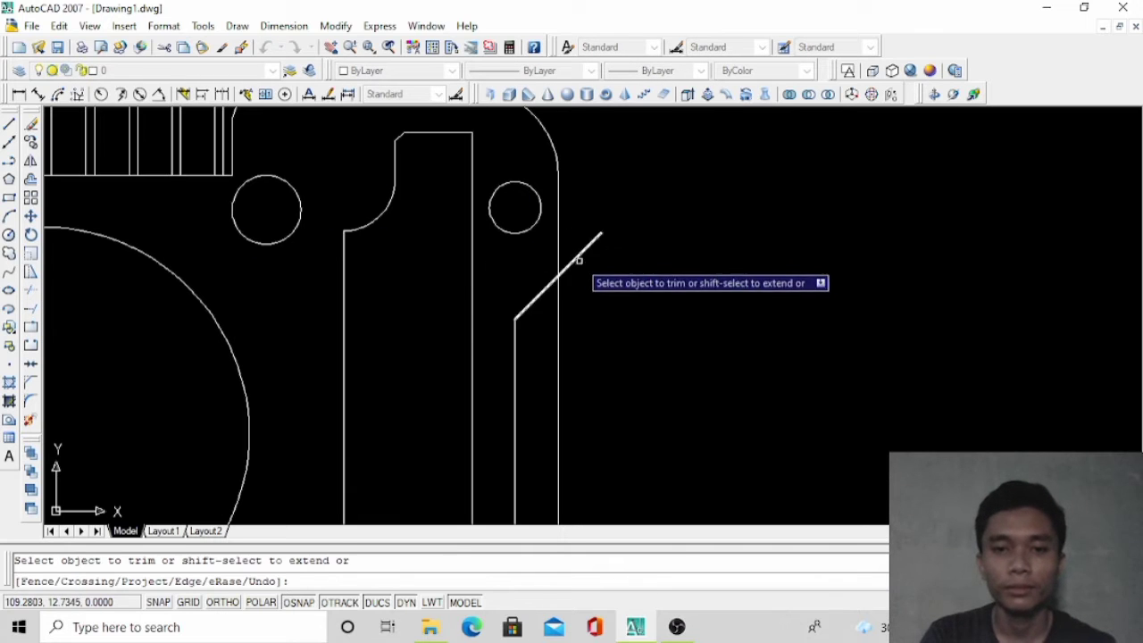
click(581, 252)
click(579, 263)
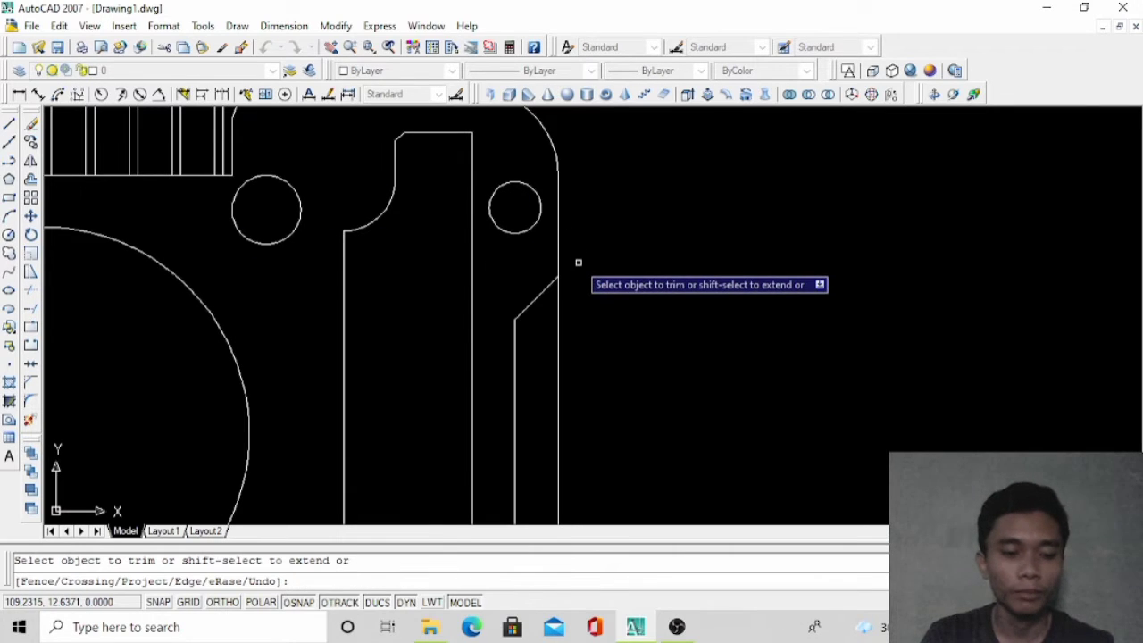
key(Escape)
Mirror the 45-degree line about a horizontal axis through the midpoint of the 15-long vertical line, keeping the original
click(536, 299)
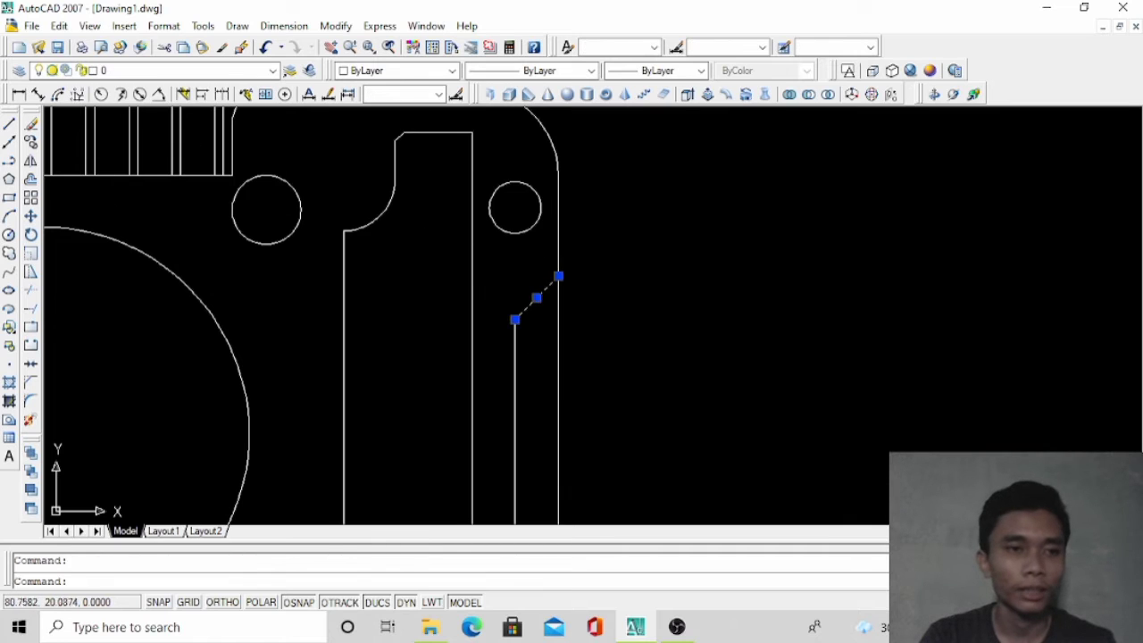
click(31, 163)
scroll(657, 253, down, 2)
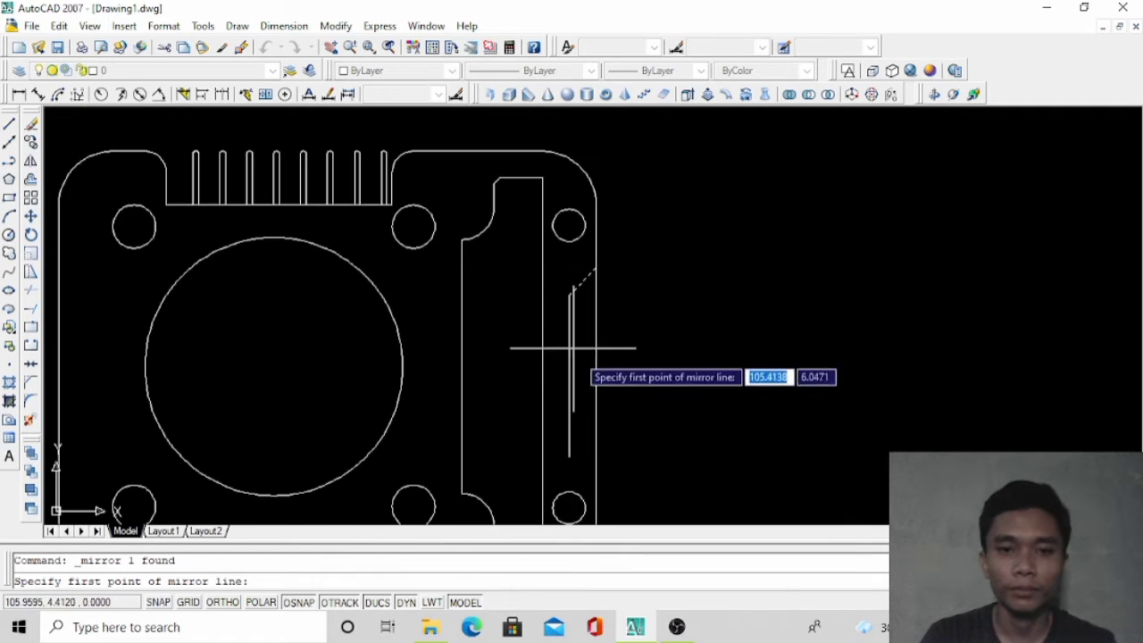
click(569, 376)
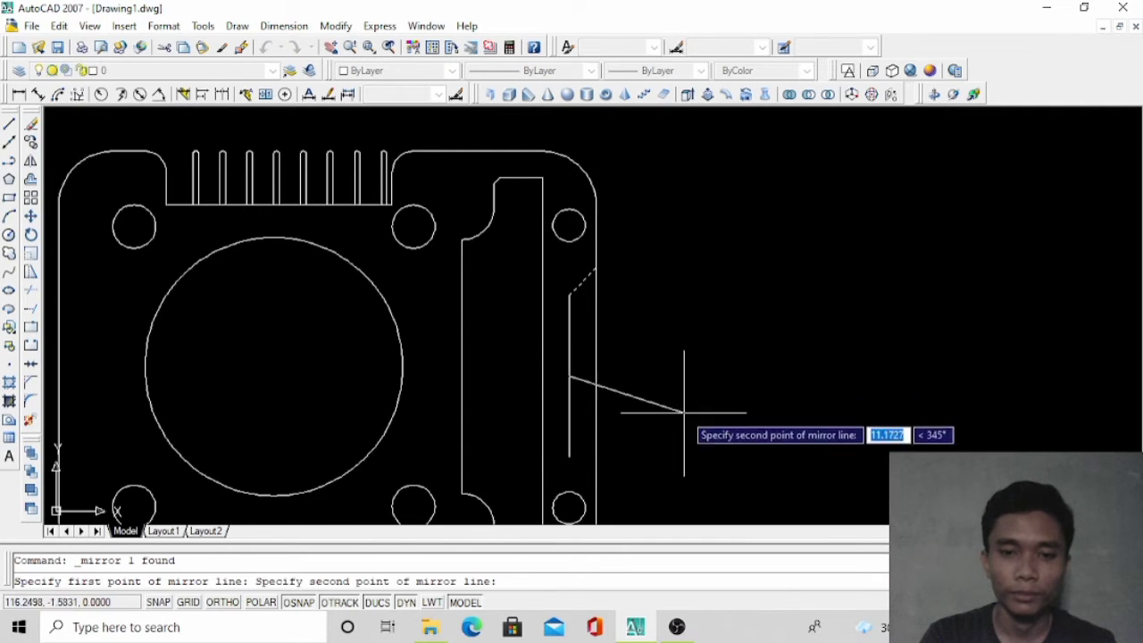
click(597, 376)
key(Return)
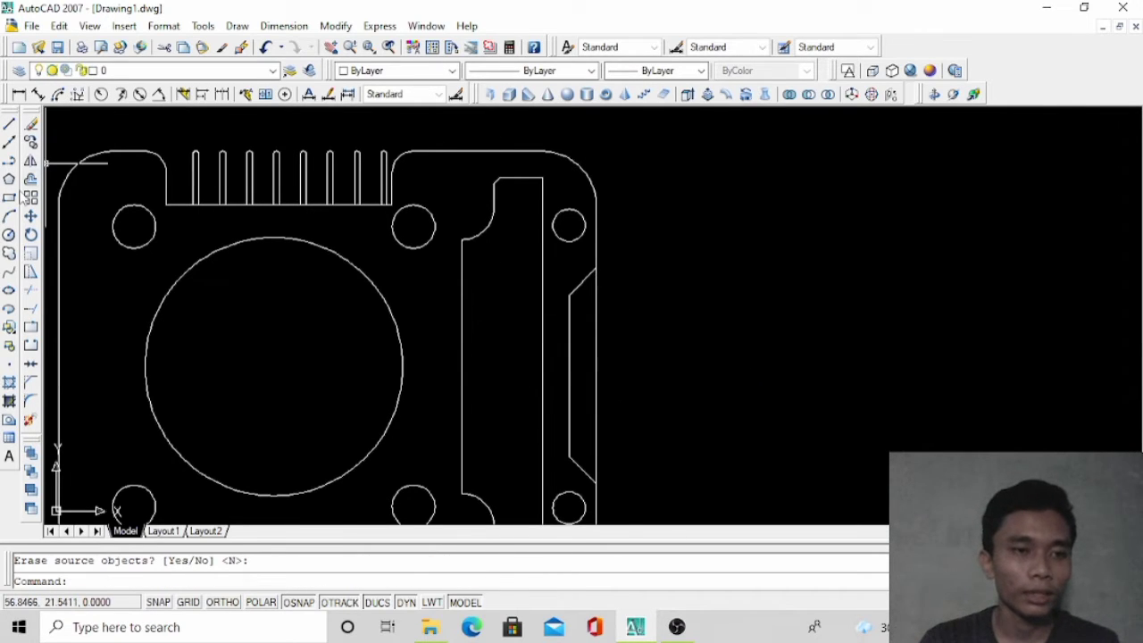
Trim the section of the plate's right edge between the two angled lines to open the notch
click(31, 291)
key(Return)
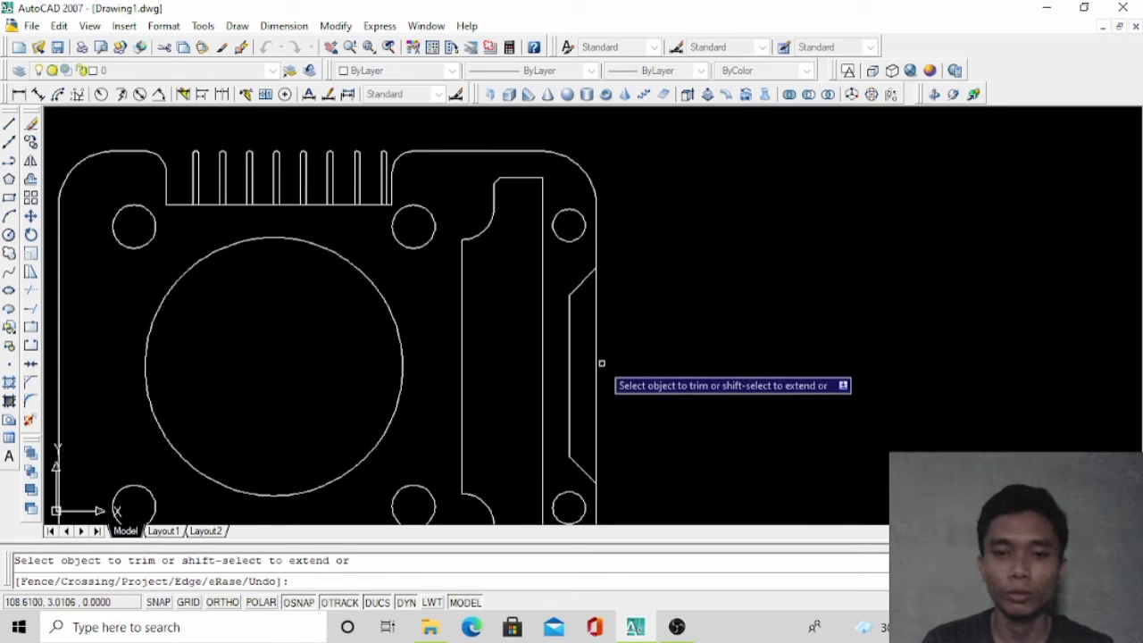
click(602, 370)
click(592, 367)
scroll(673, 306, down, 3)
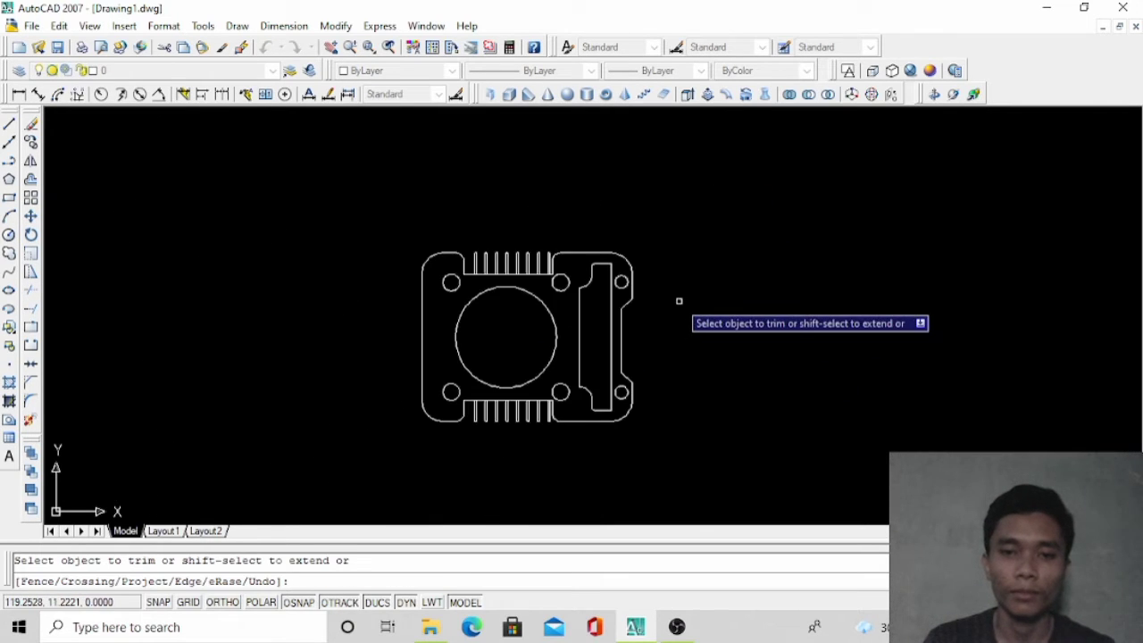
scroll(679, 307, up, 2)
key(Escape)
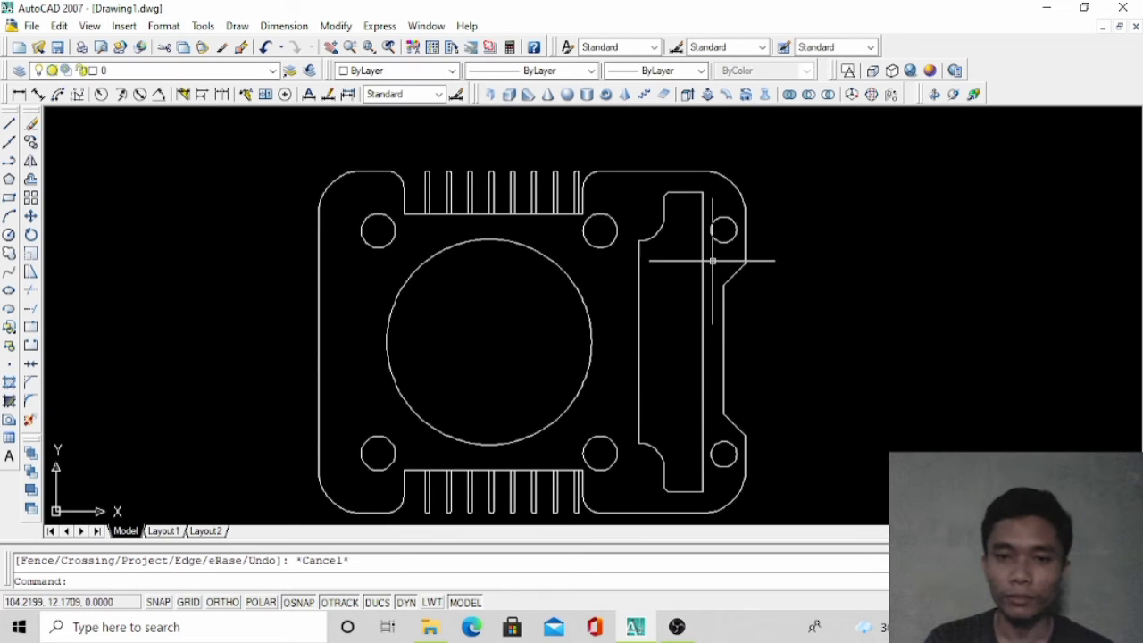
scroll(299, 325, down, 2)
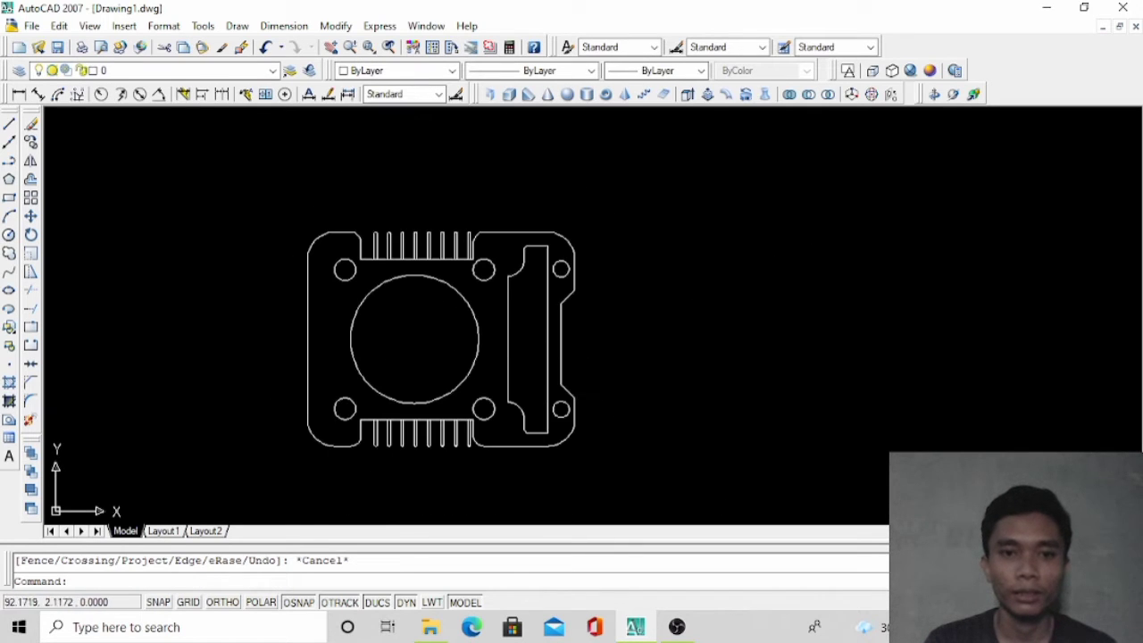
click(331, 47)
drag(408, 281, 520, 247)
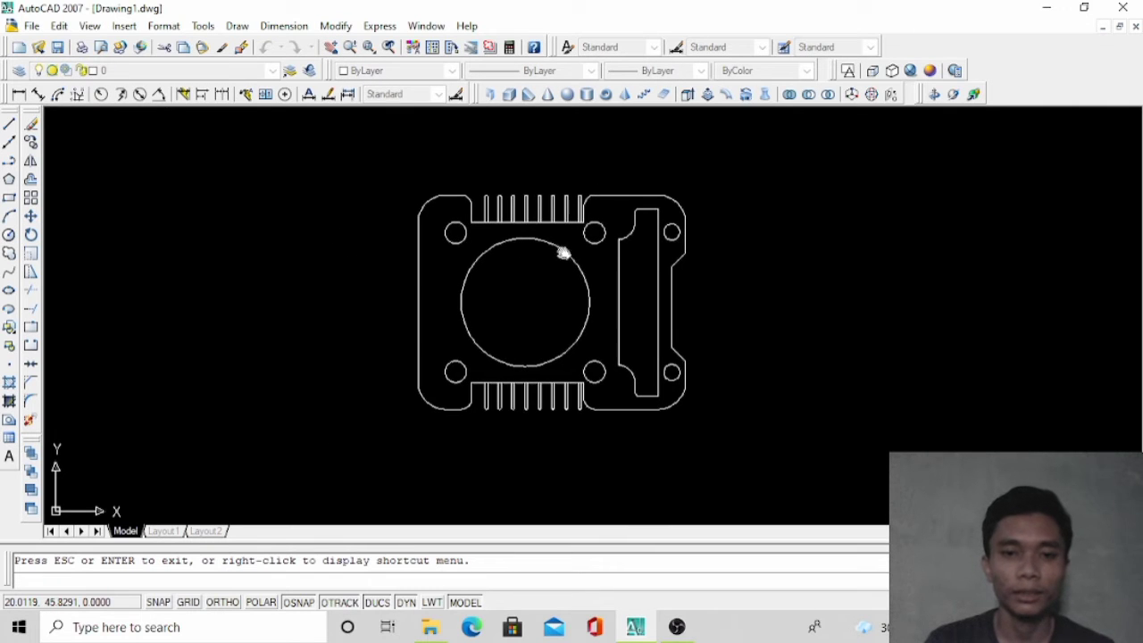
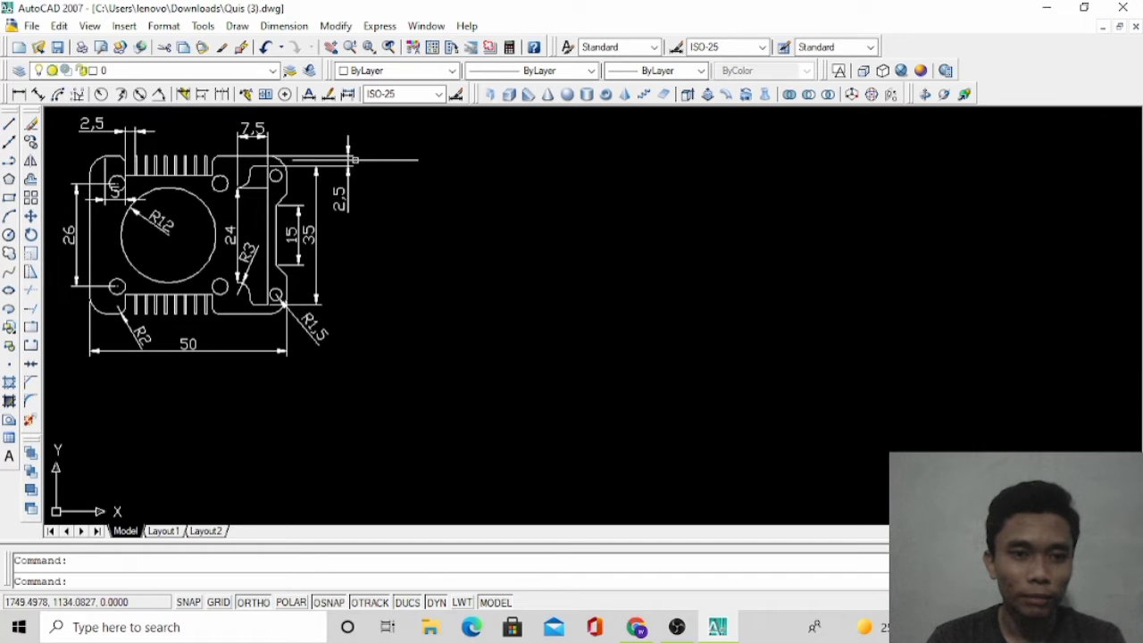
Draw a closed rectangle 50 wide and 40 high from lines, in the empty area to the right of the dimensioned plate
click(10, 125)
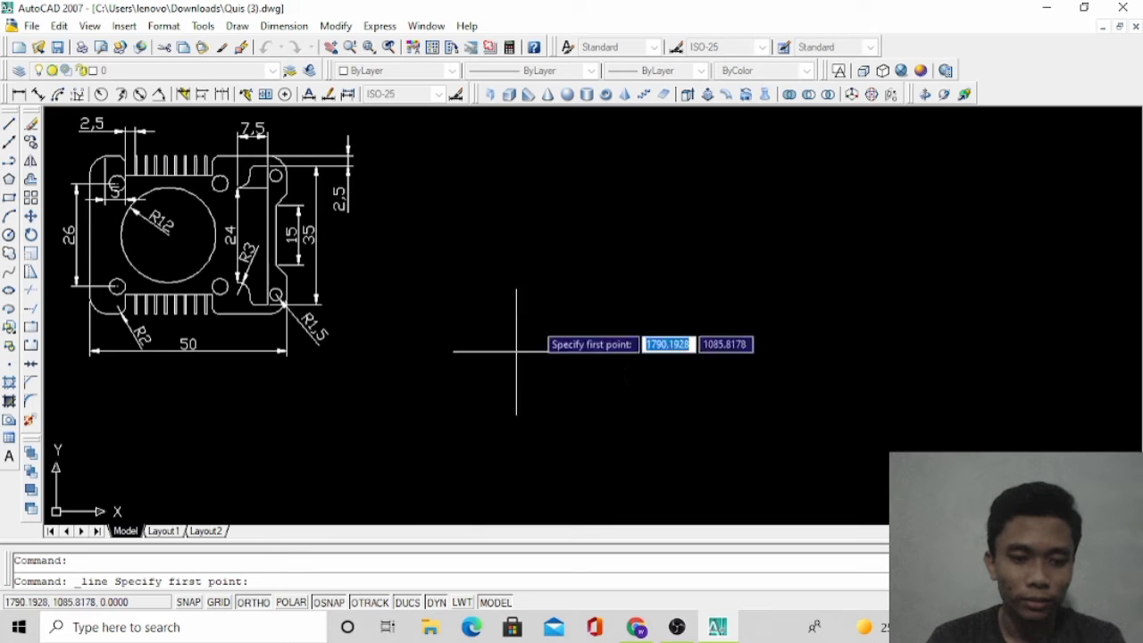
click(453, 154)
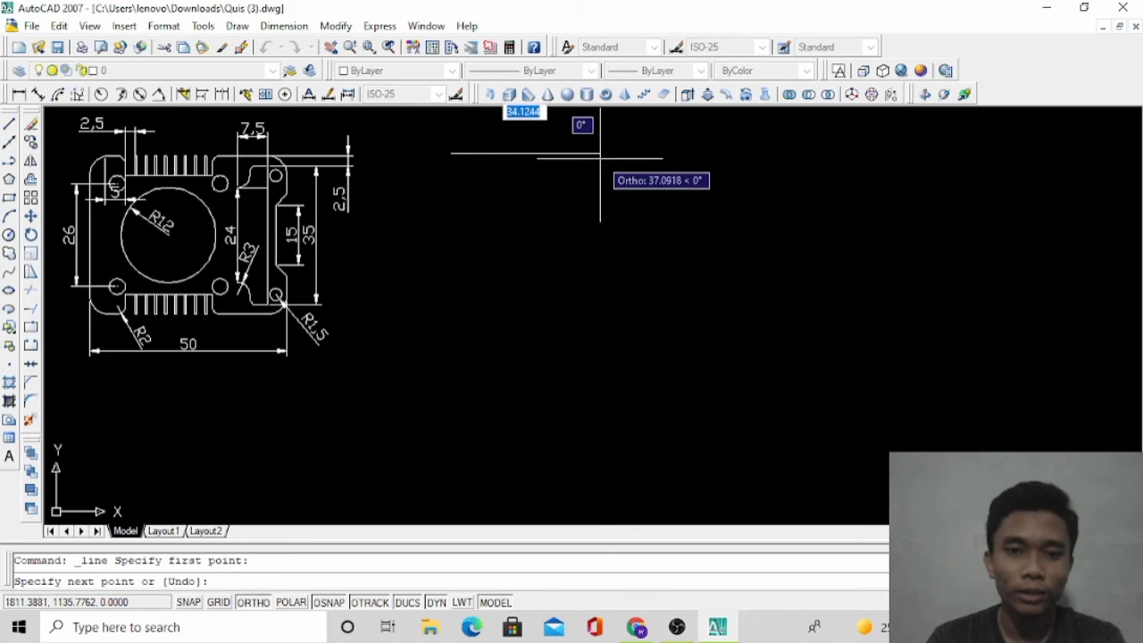
text(50)
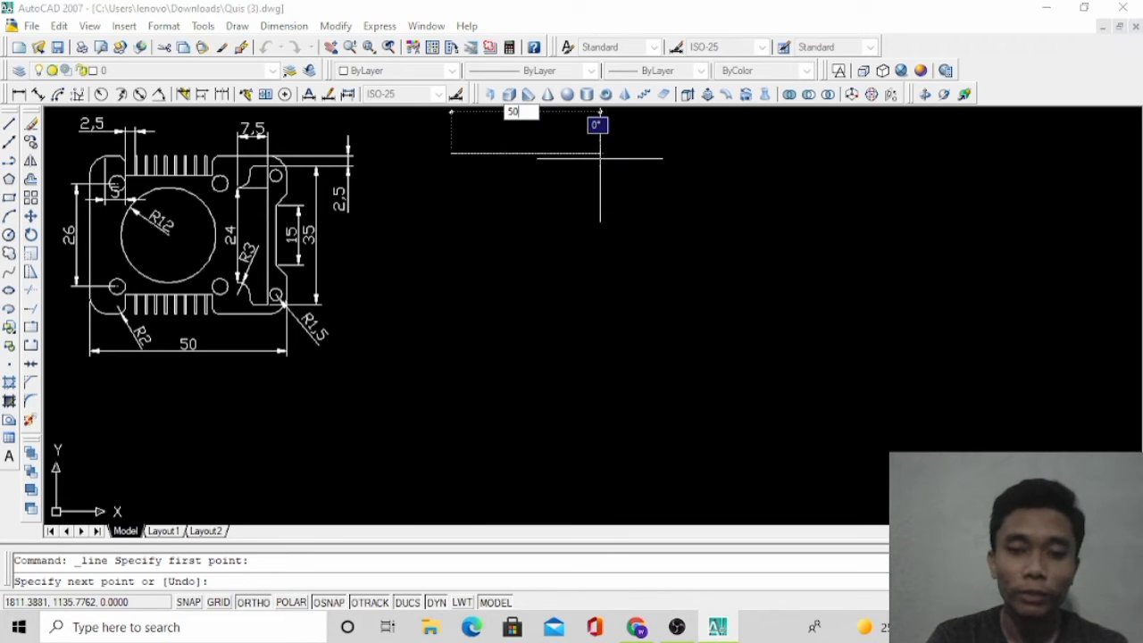
key(Return)
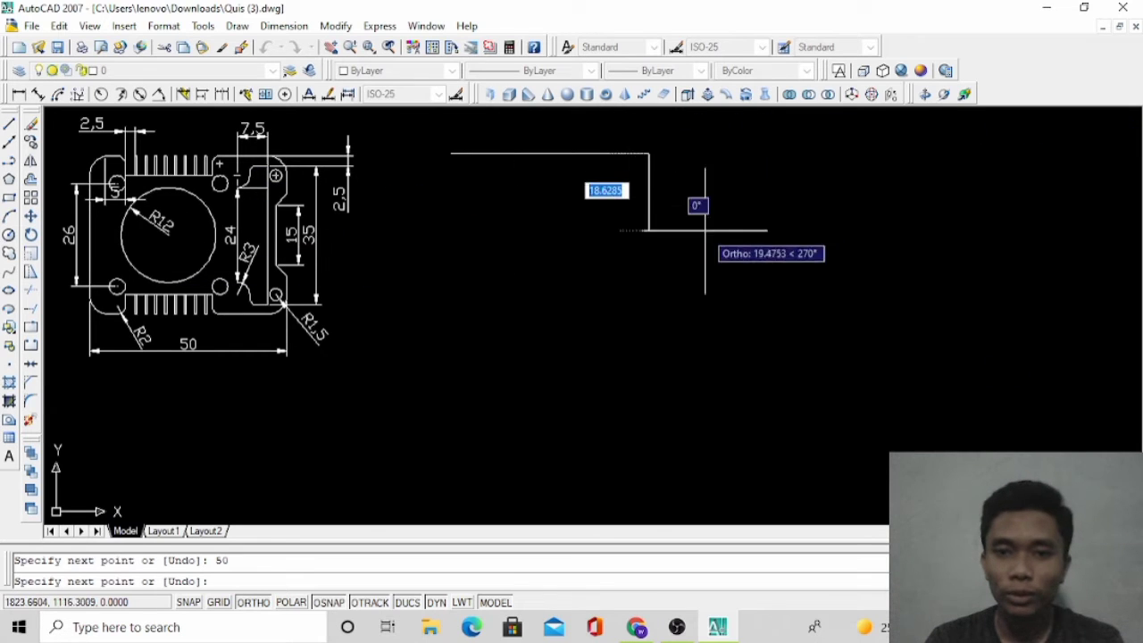
text(4)
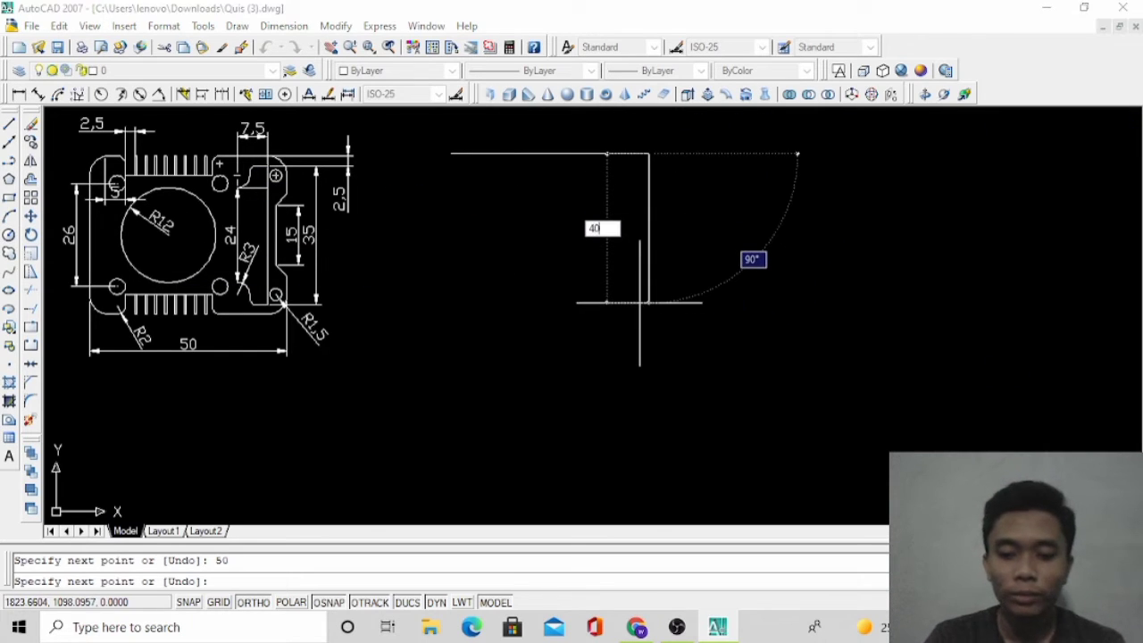
text(0)
key(Return)
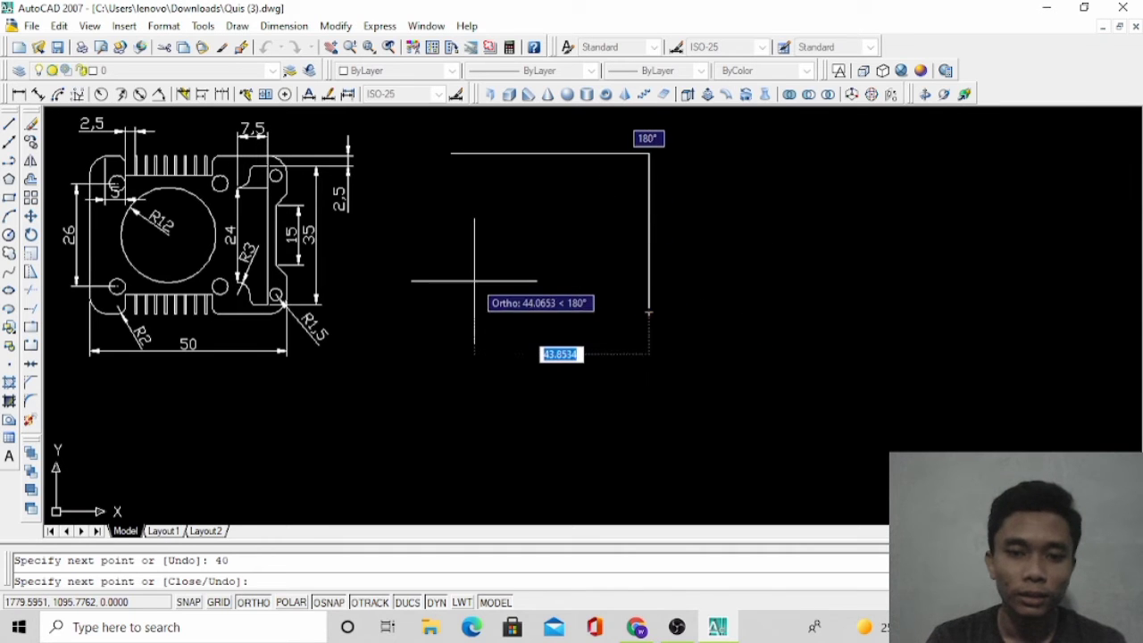
text(50)
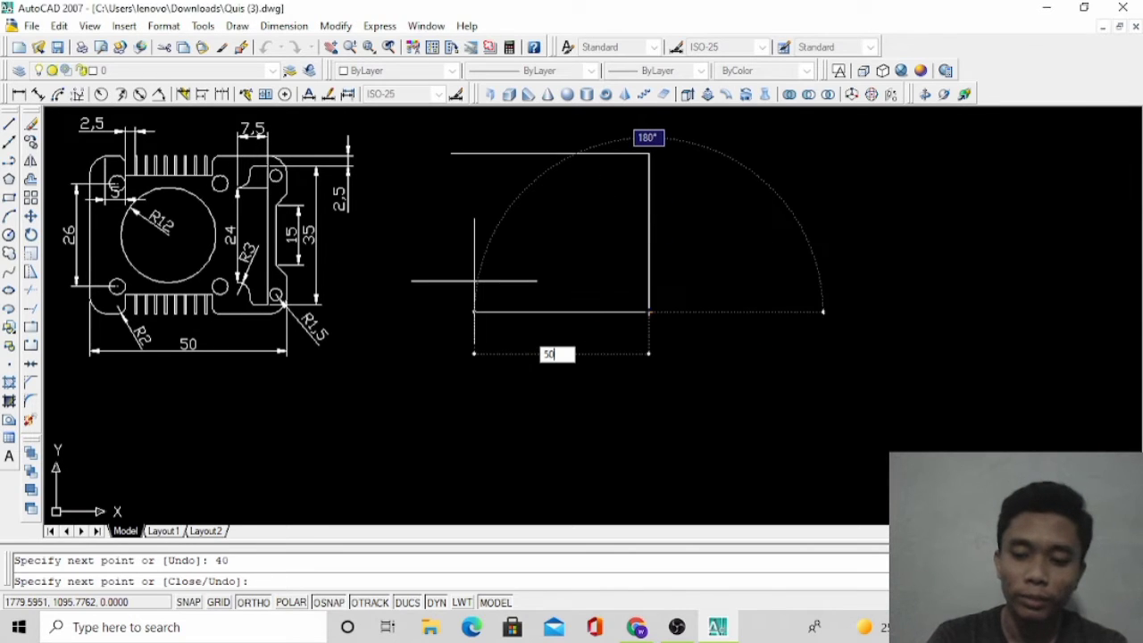
key(Return)
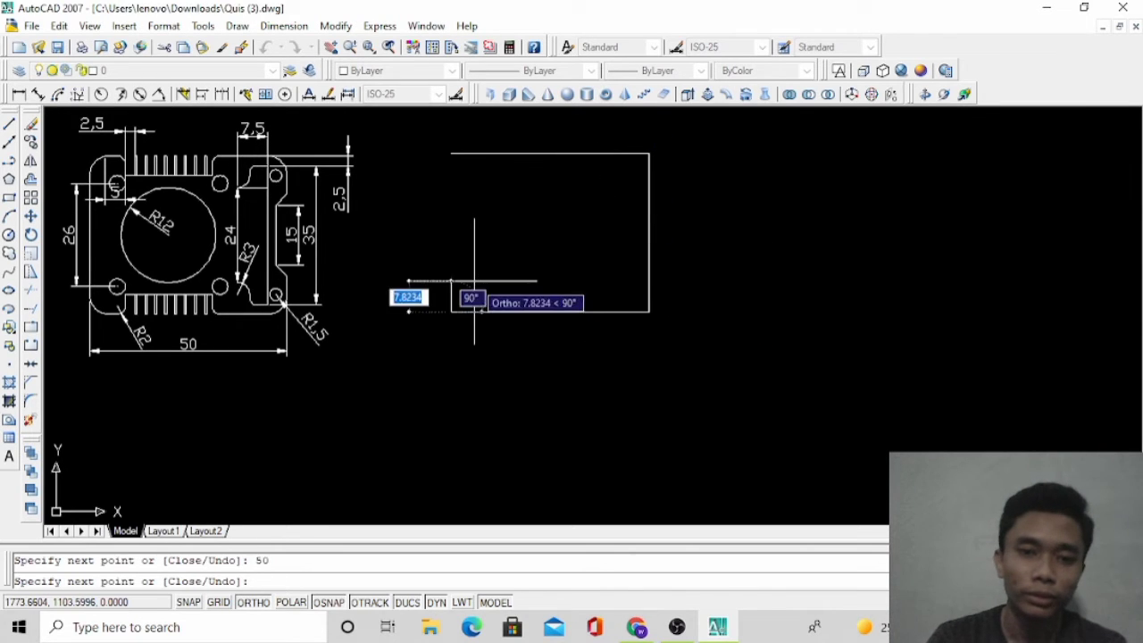
click(451, 154)
key(Escape)
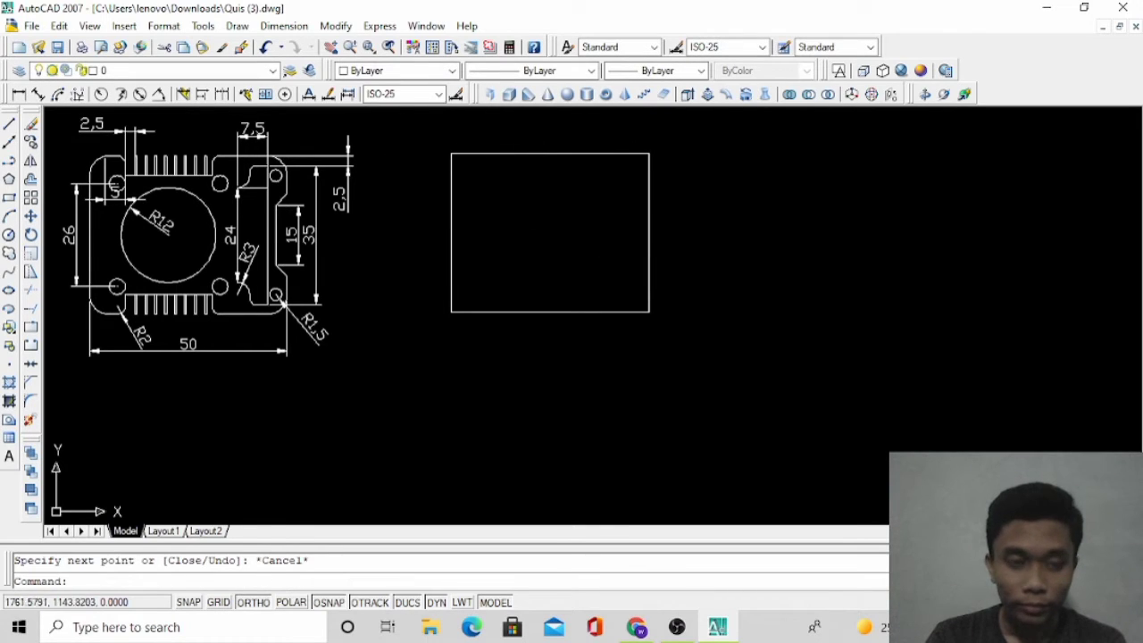
Draw a line 15 along the rectangle's upper edge from its upper-left corner, continuing 40 down to the lower edge
click(11, 125)
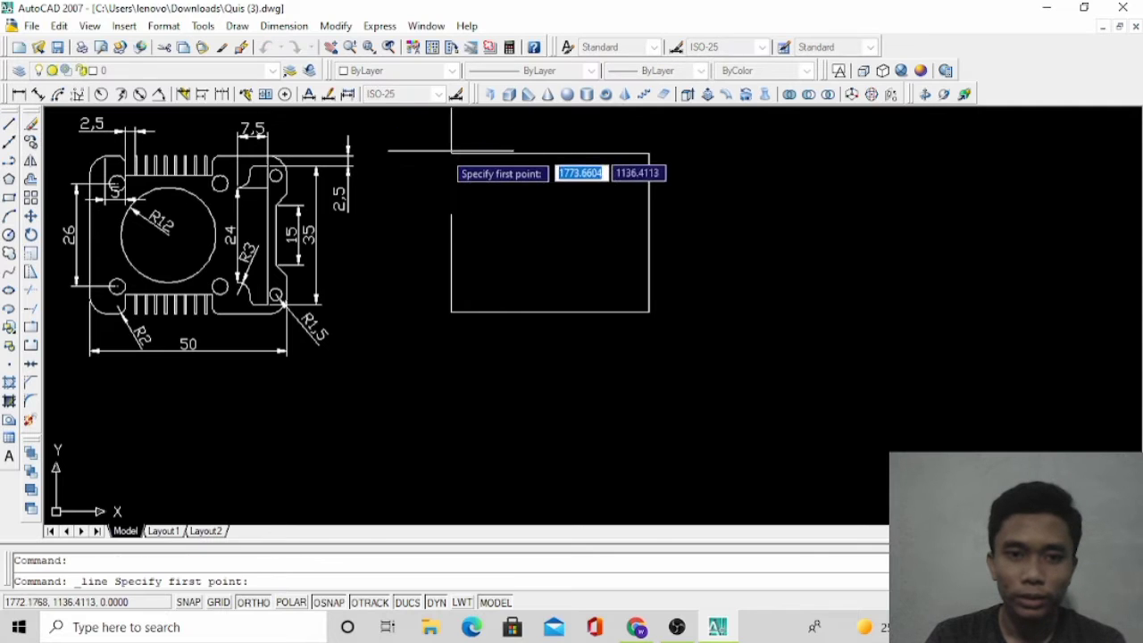
click(452, 154)
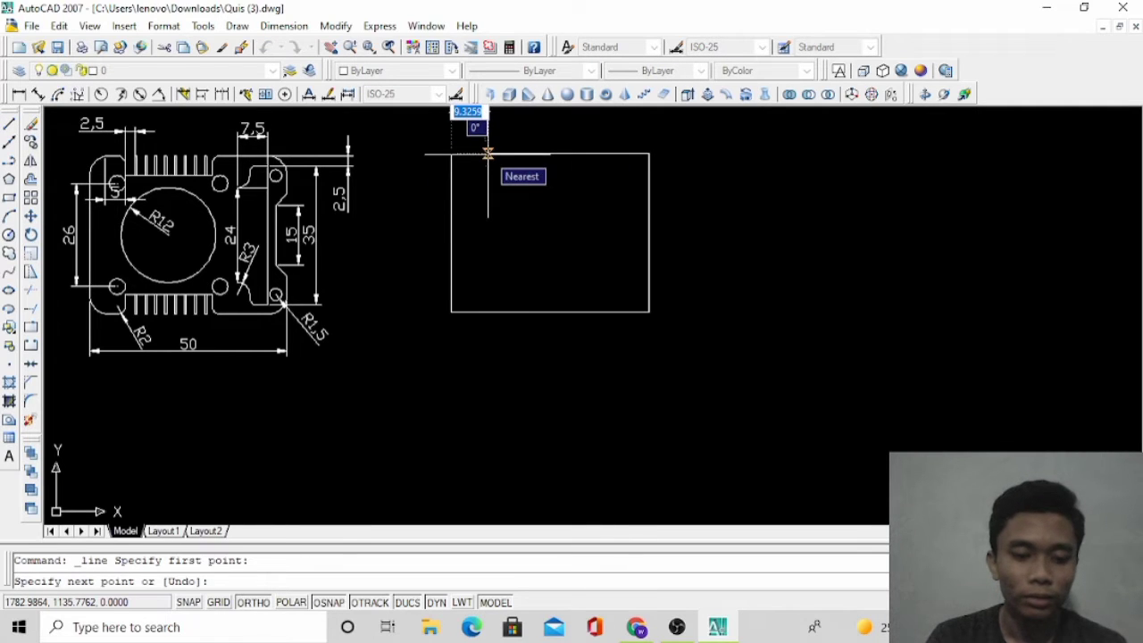
text(15)
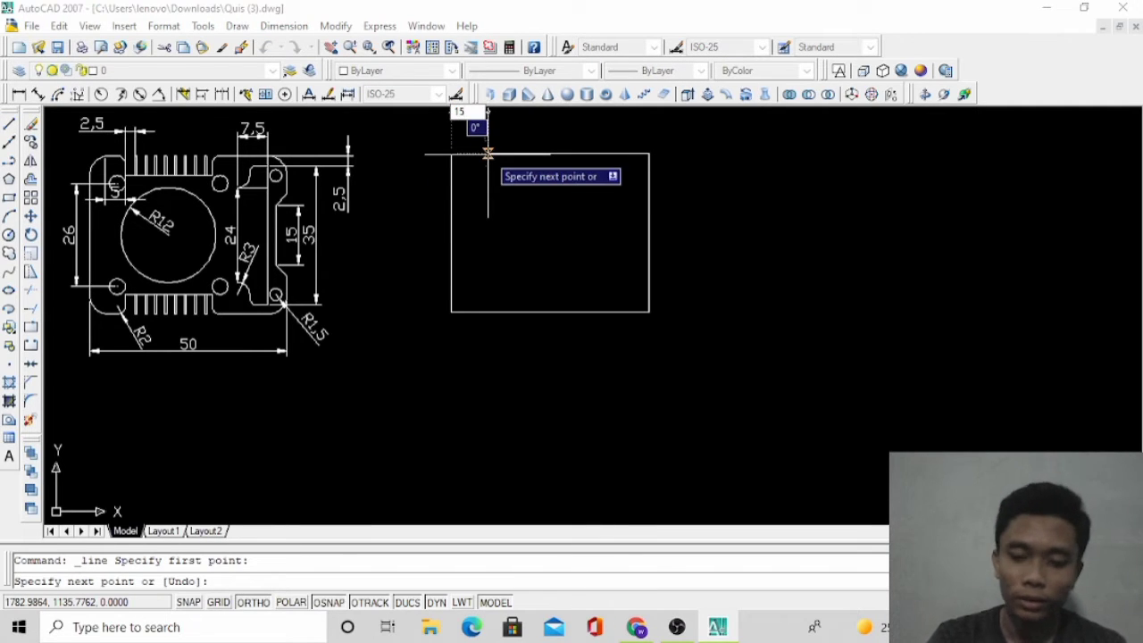
key(Return)
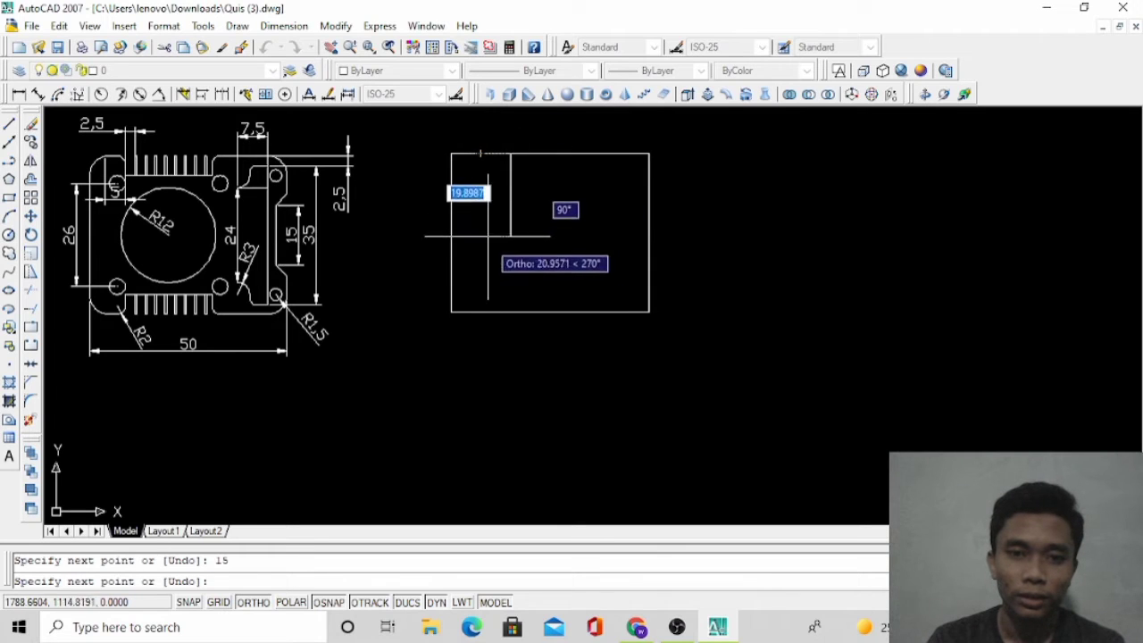
text(40)
key(Return)
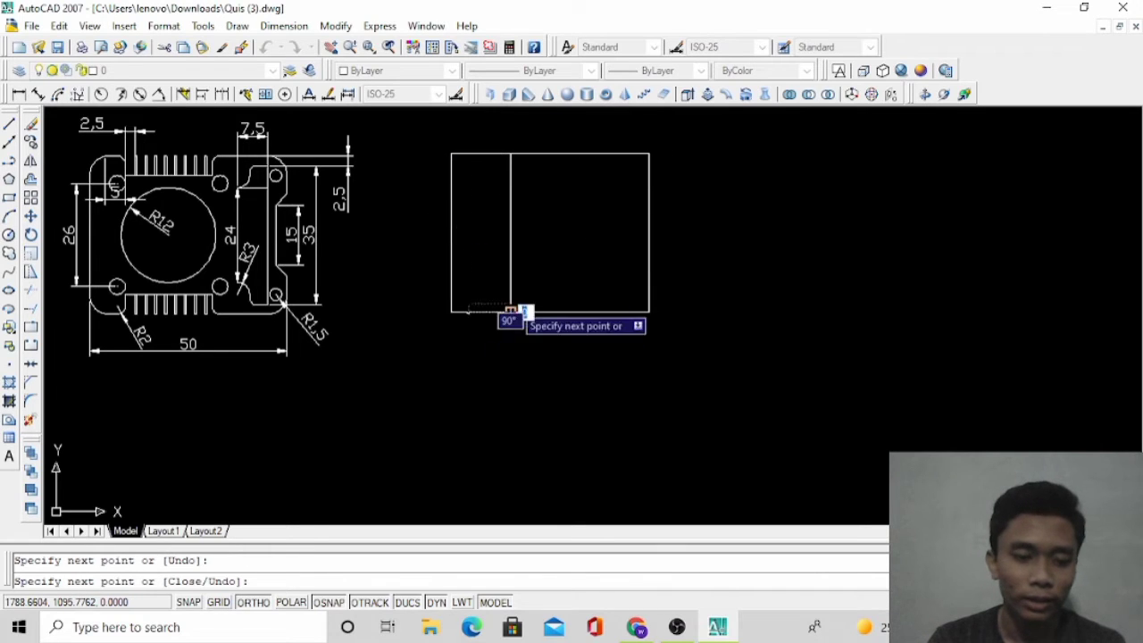
key(Escape)
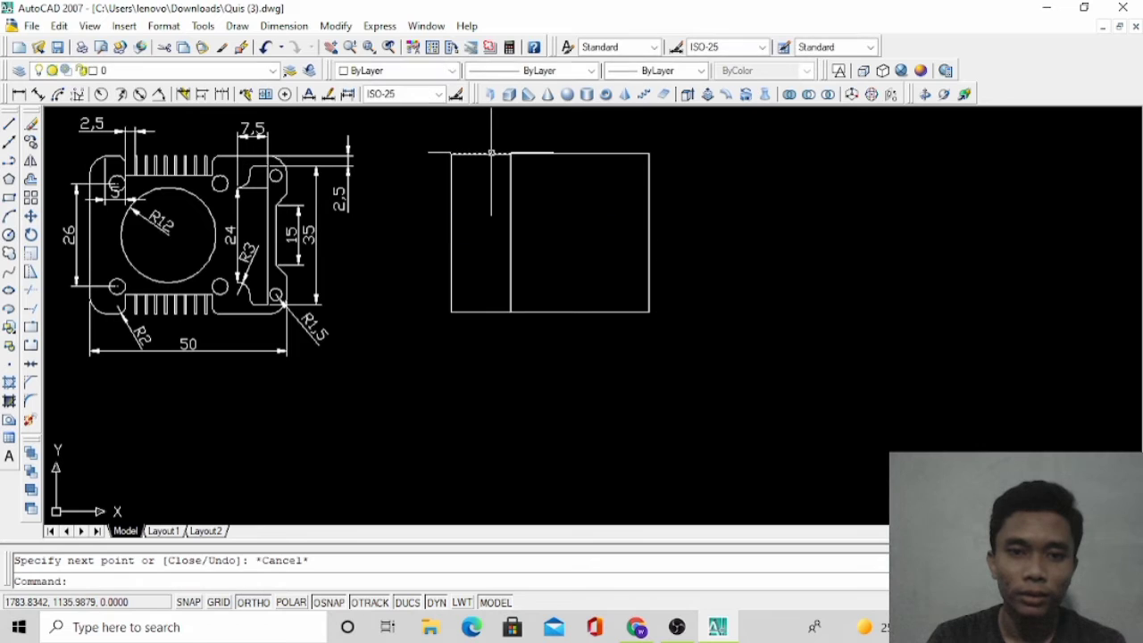
Erase the 15-long helper line lying on the rectangle's upper edge
click(489, 154)
right_click(502, 132)
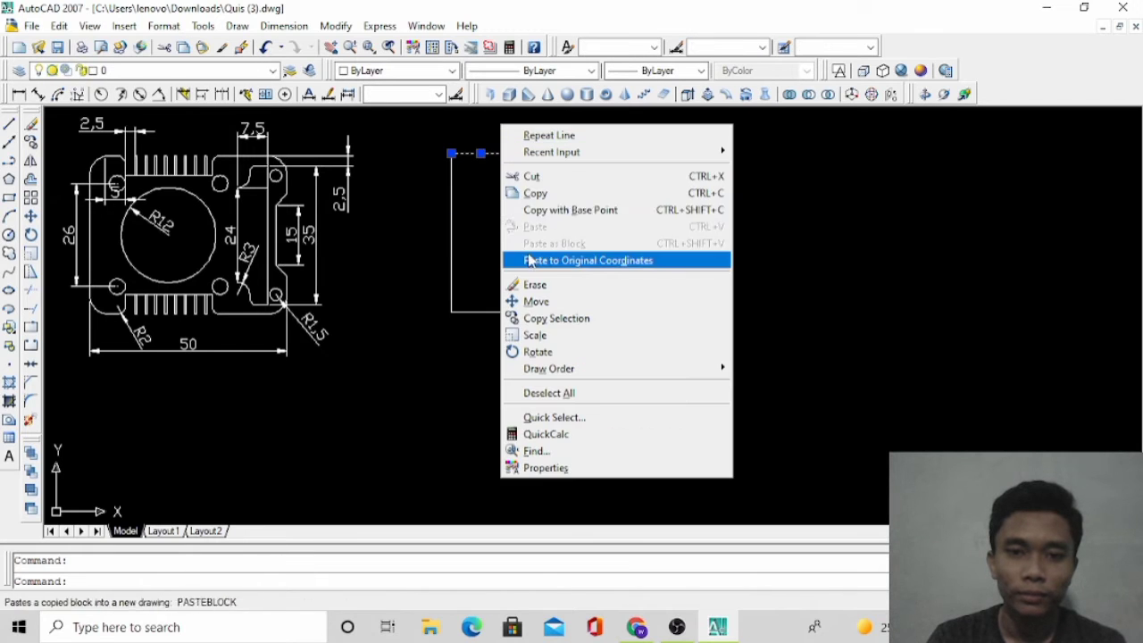
click(541, 281)
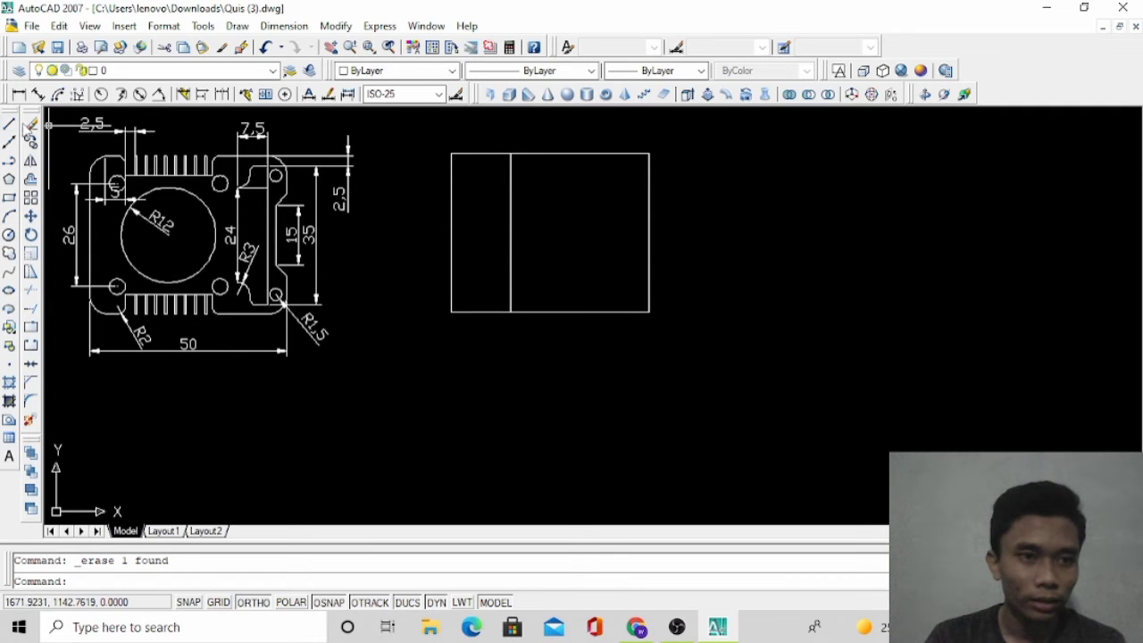
Draw a line 6 to the right along the lower edge from the inner vertical line's lower end, continuing up to the upper edge
click(10, 125)
click(510, 312)
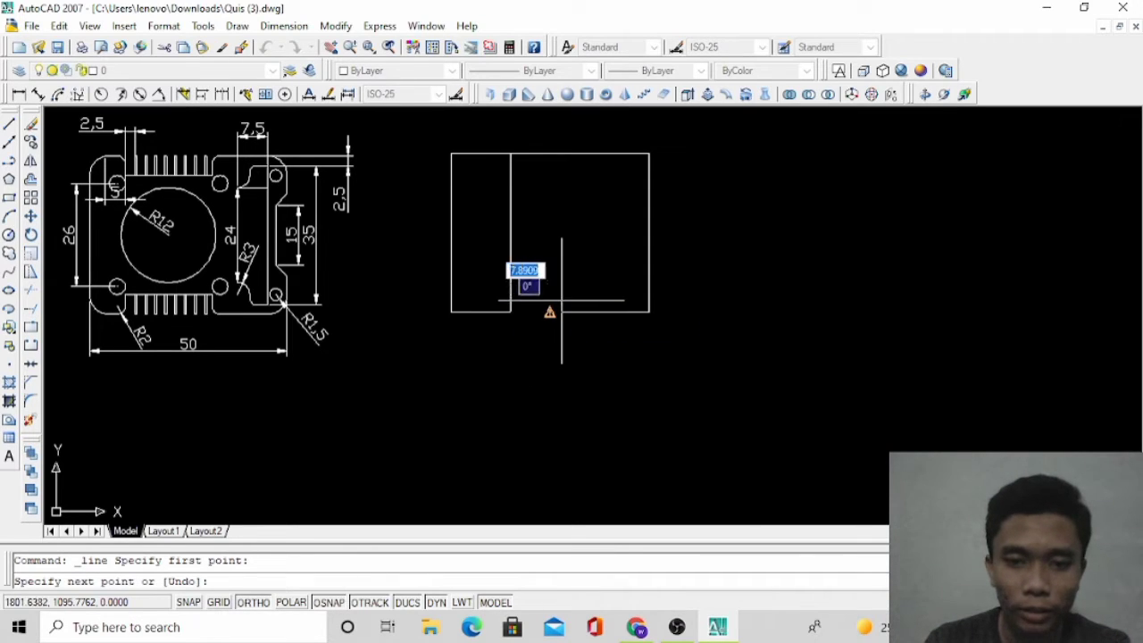
text(66)
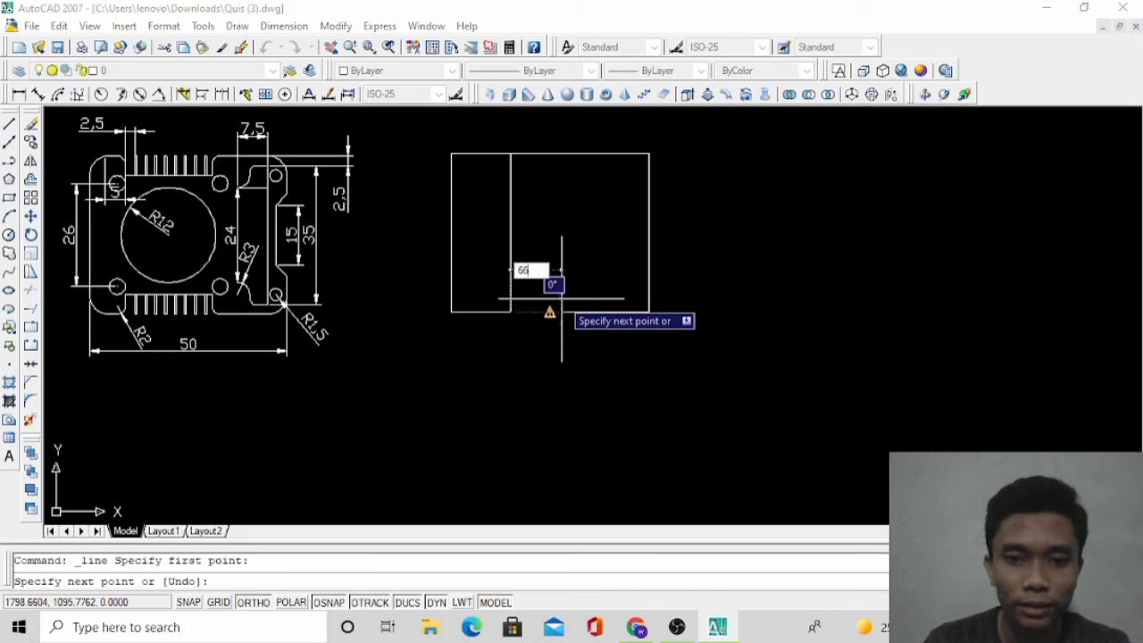
key(Return)
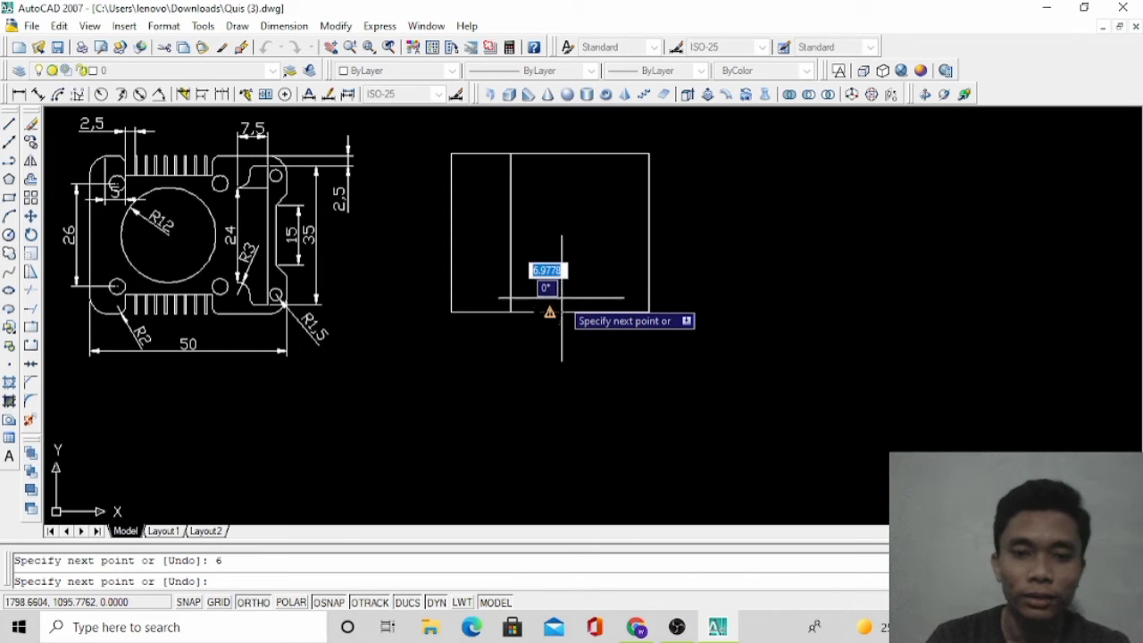
scroll(532, 152, up, 1)
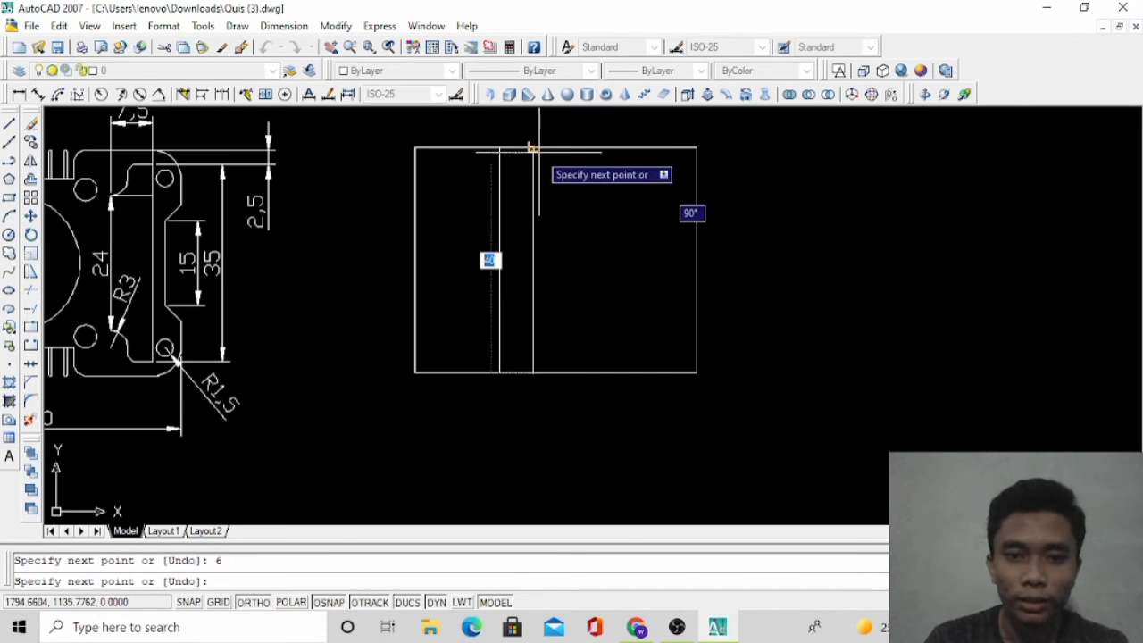
click(532, 148)
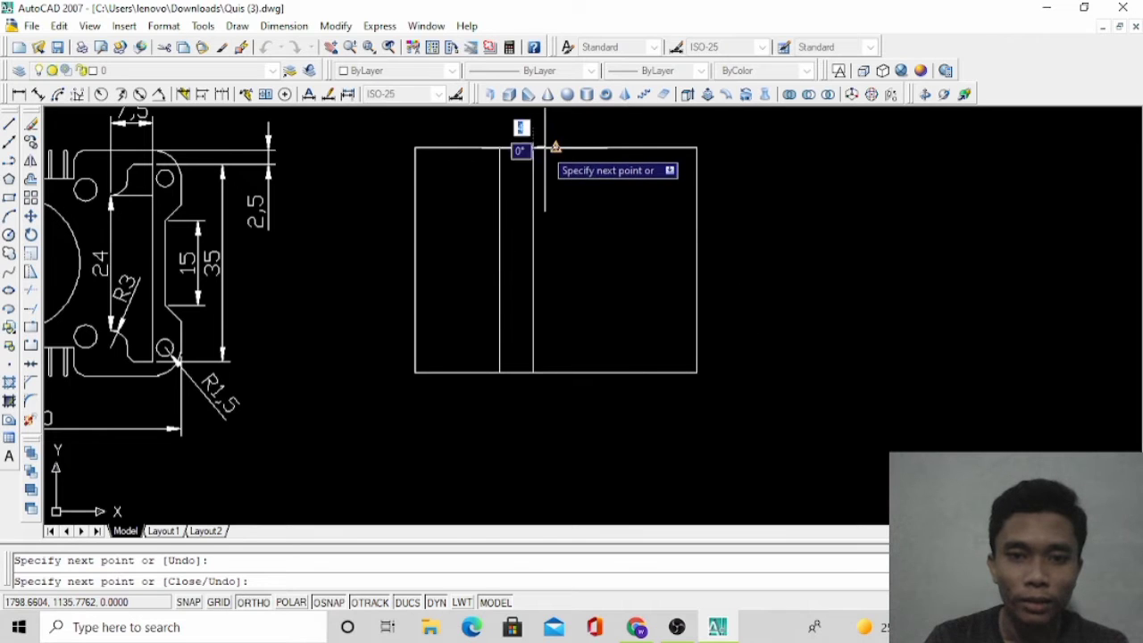
text(1)
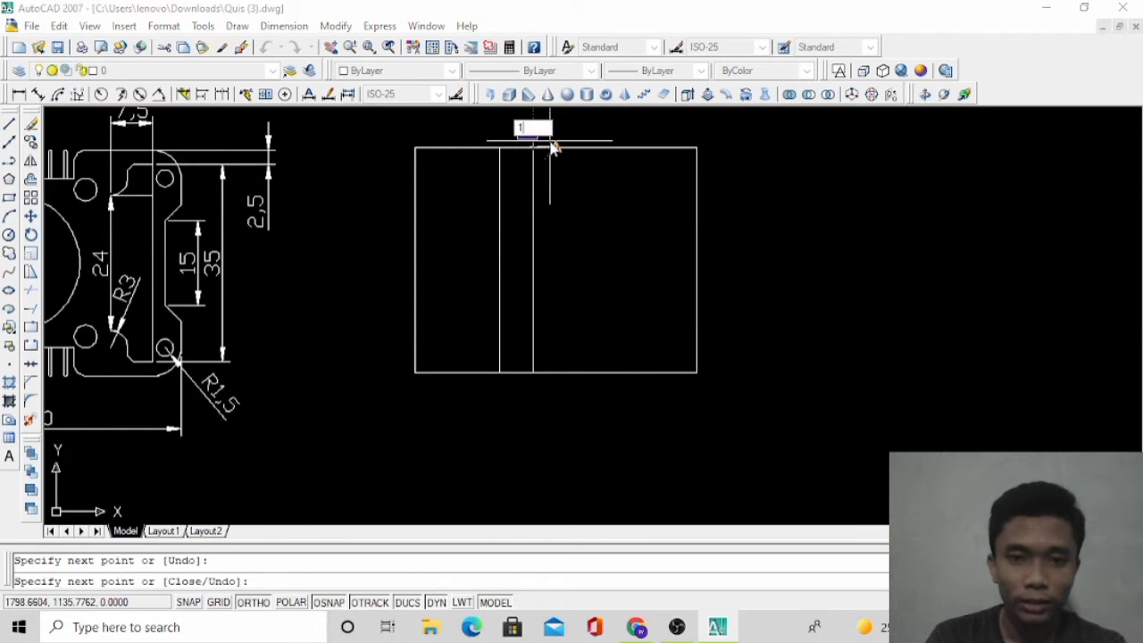
key(Return)
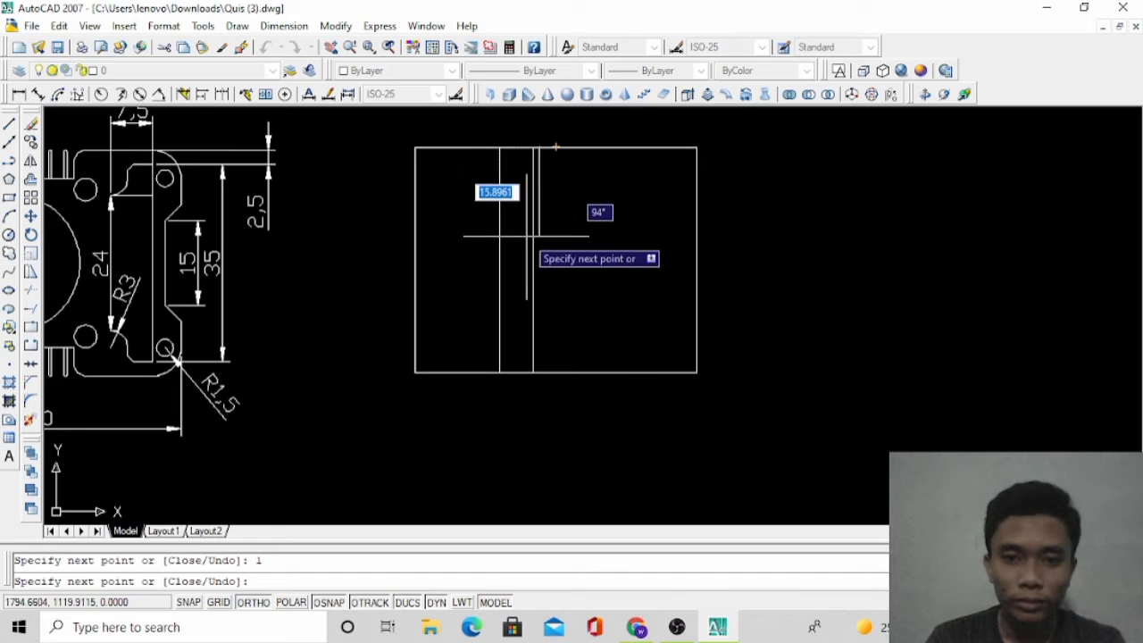
key(ctrl+z)
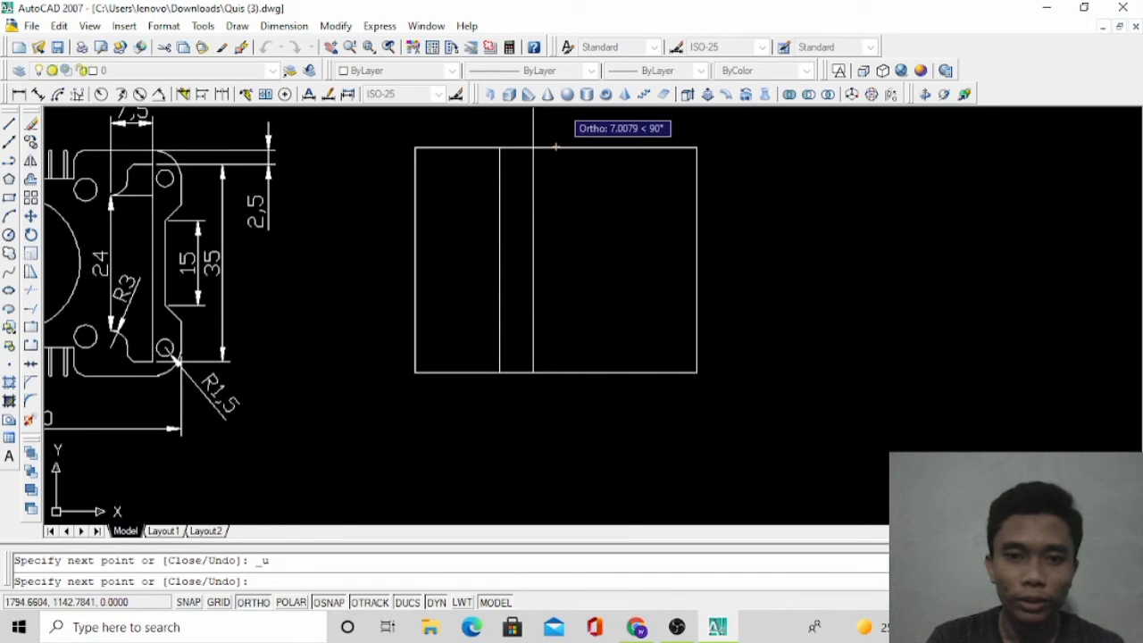
Offset the second inner vertical line of the rectangle by 1 to the right
key(Escape)
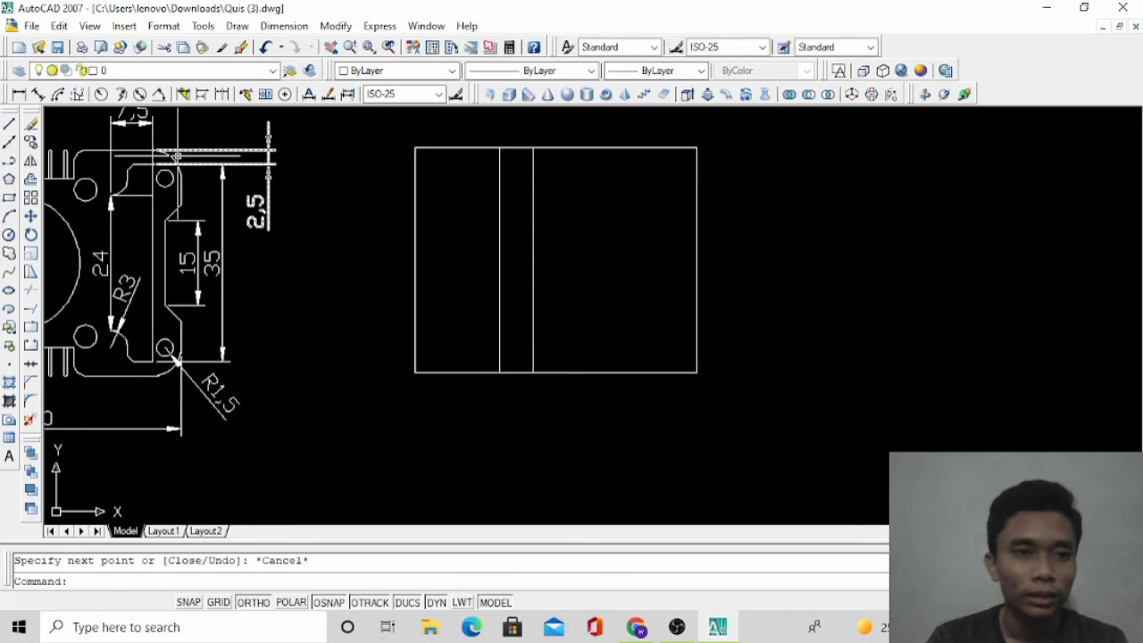
click(31, 178)
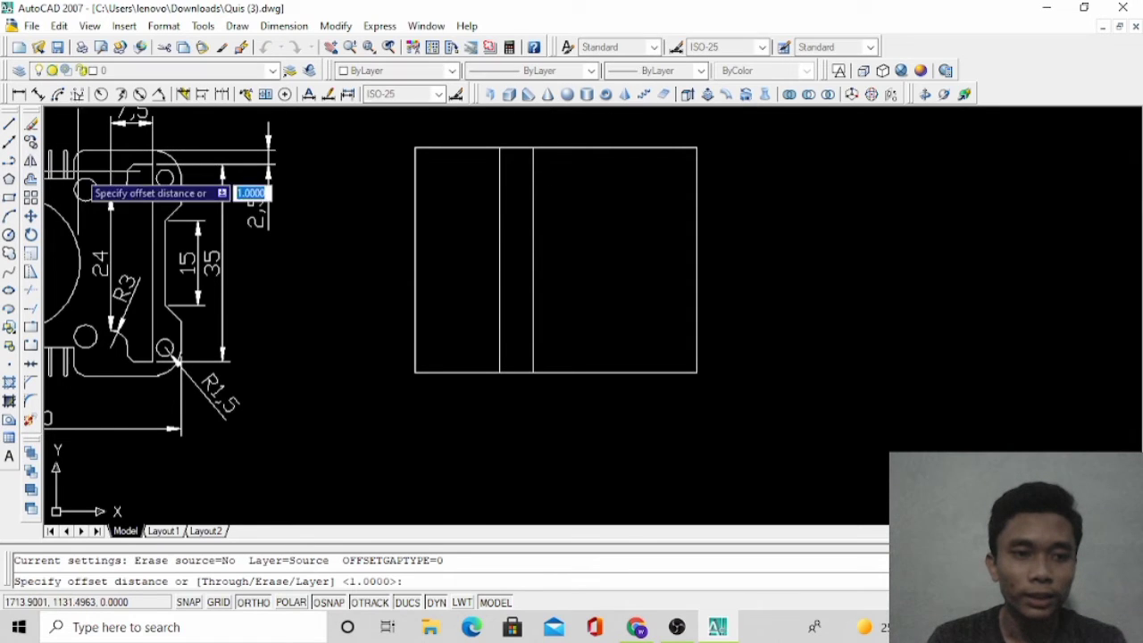
click(534, 260)
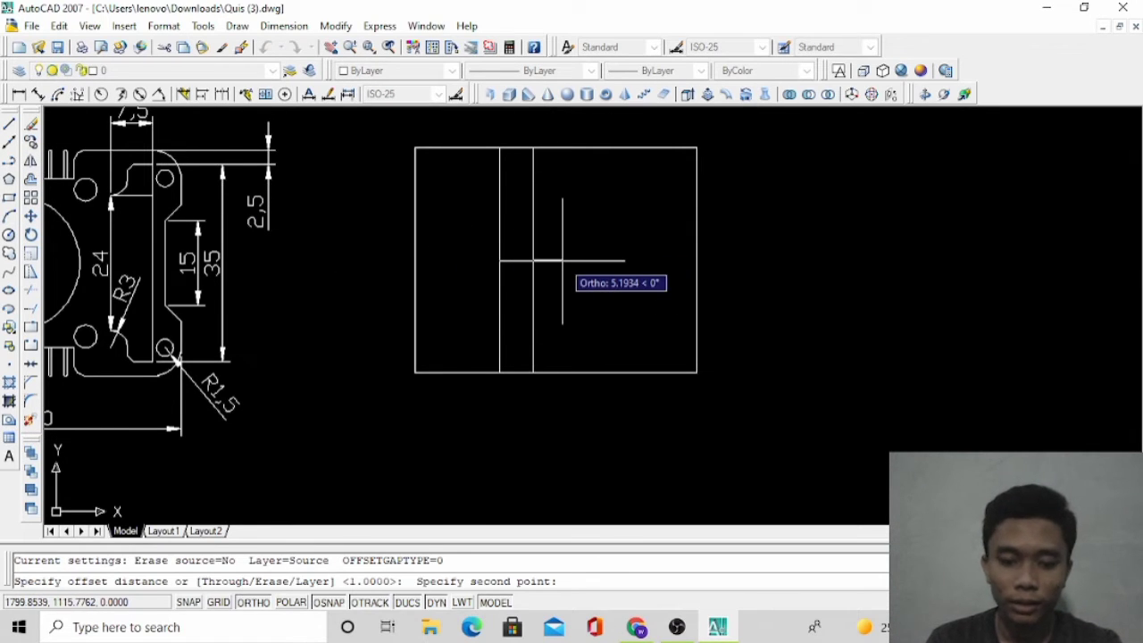
text(1)
key(Return)
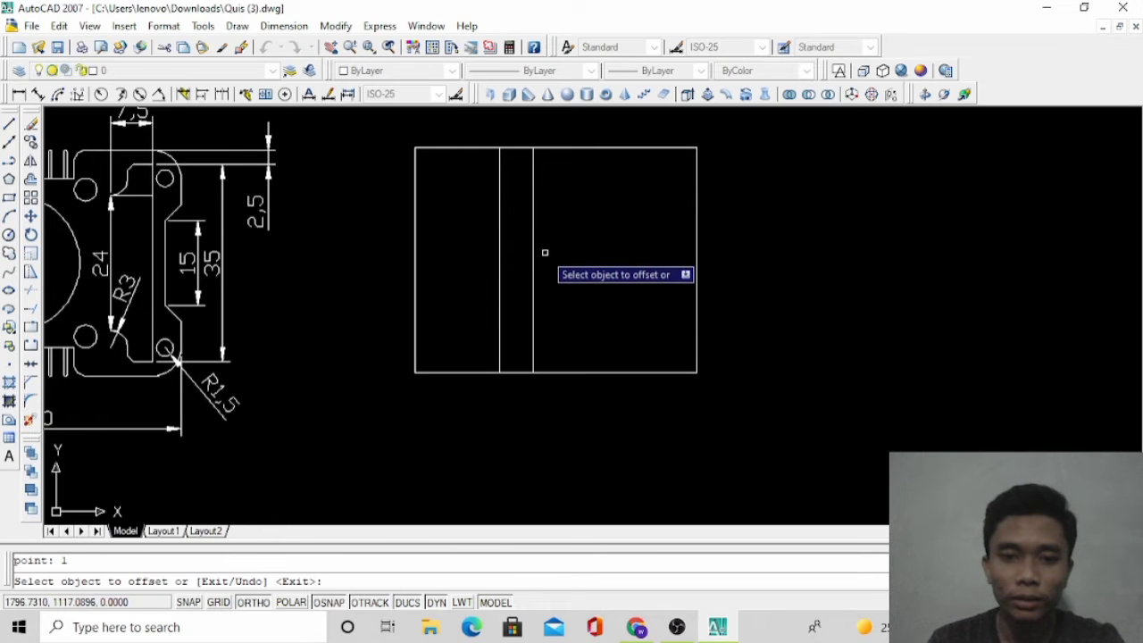
click(534, 262)
click(555, 262)
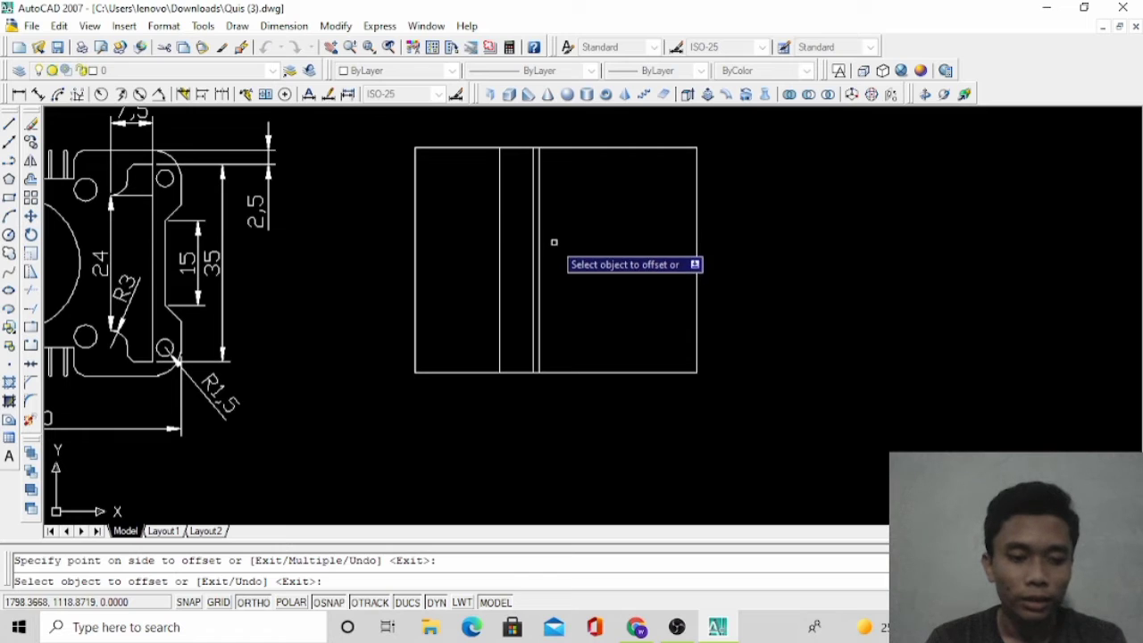
key(Escape)
Copy the closely spaced pair of vertical lines to the right at distances of 6, 12, 18 and 24
click(556, 235)
click(527, 255)
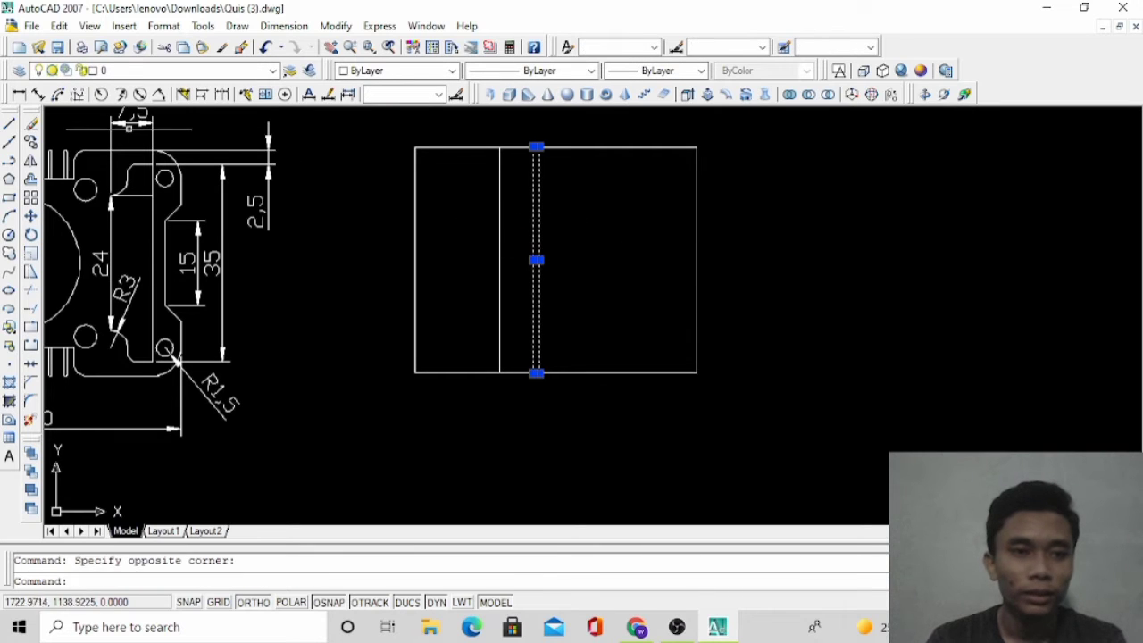
click(30, 142)
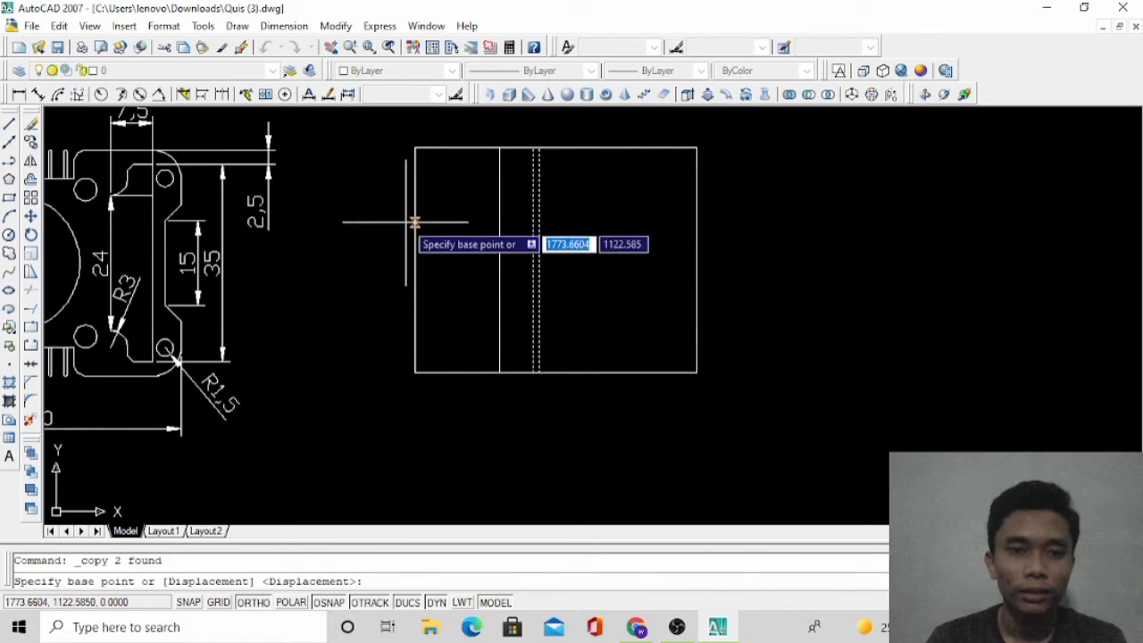
click(536, 260)
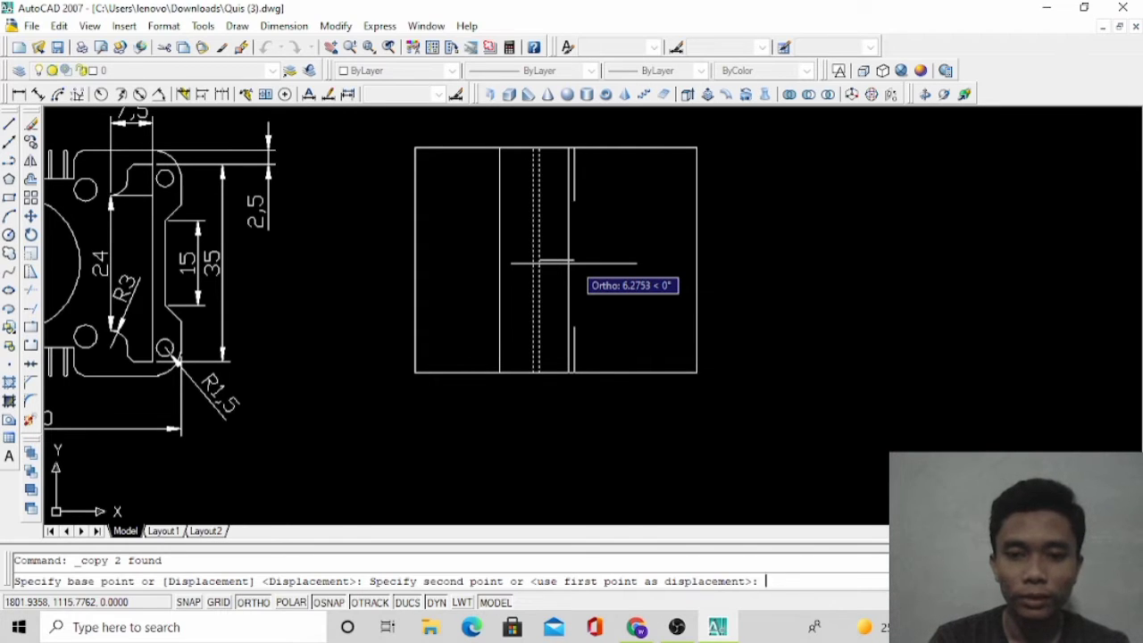
text(66)
key(Return)
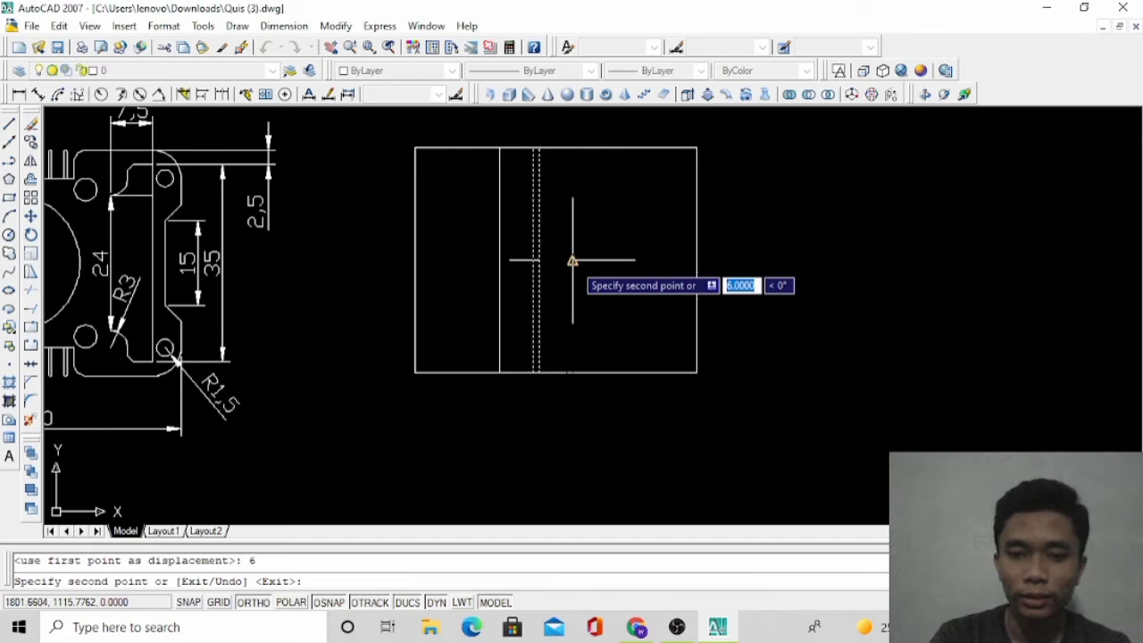
text(12)
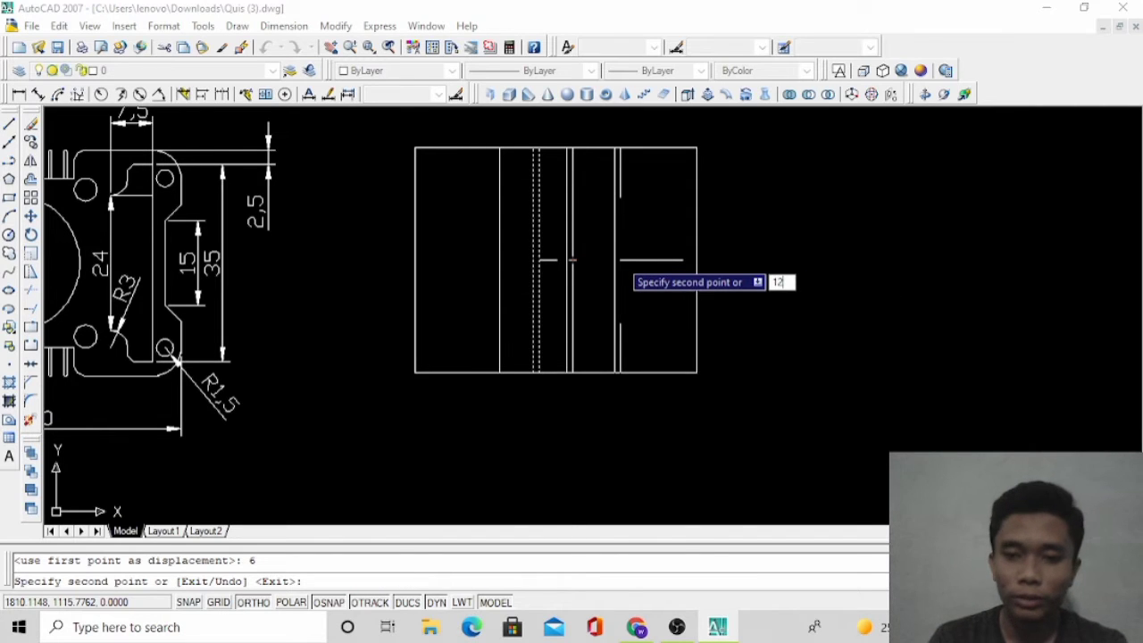
key(Return)
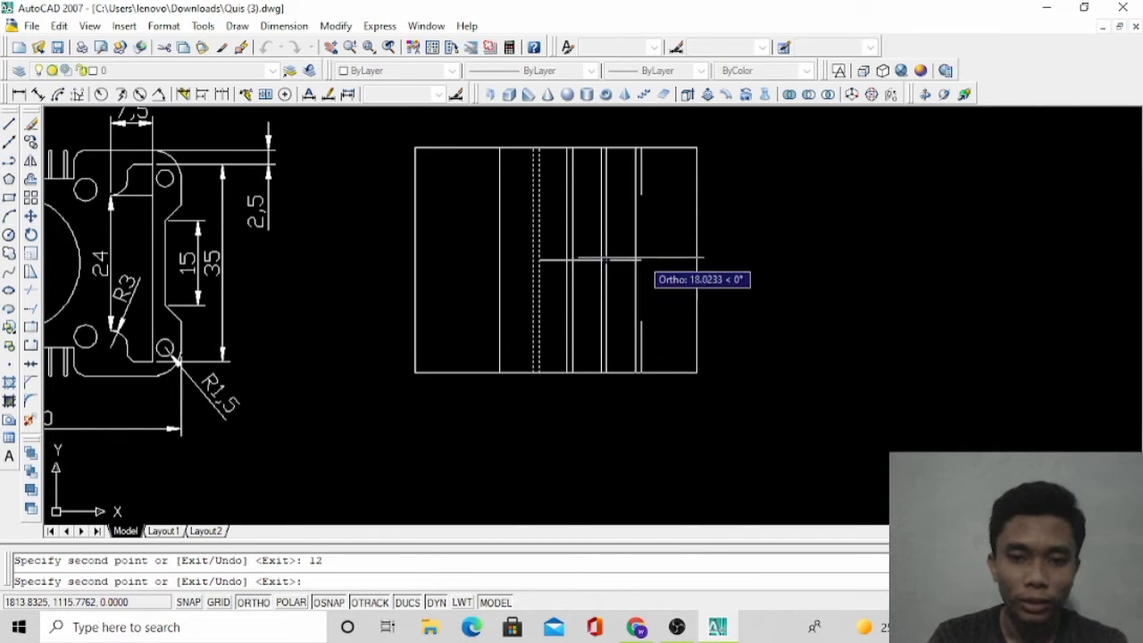
text(18)
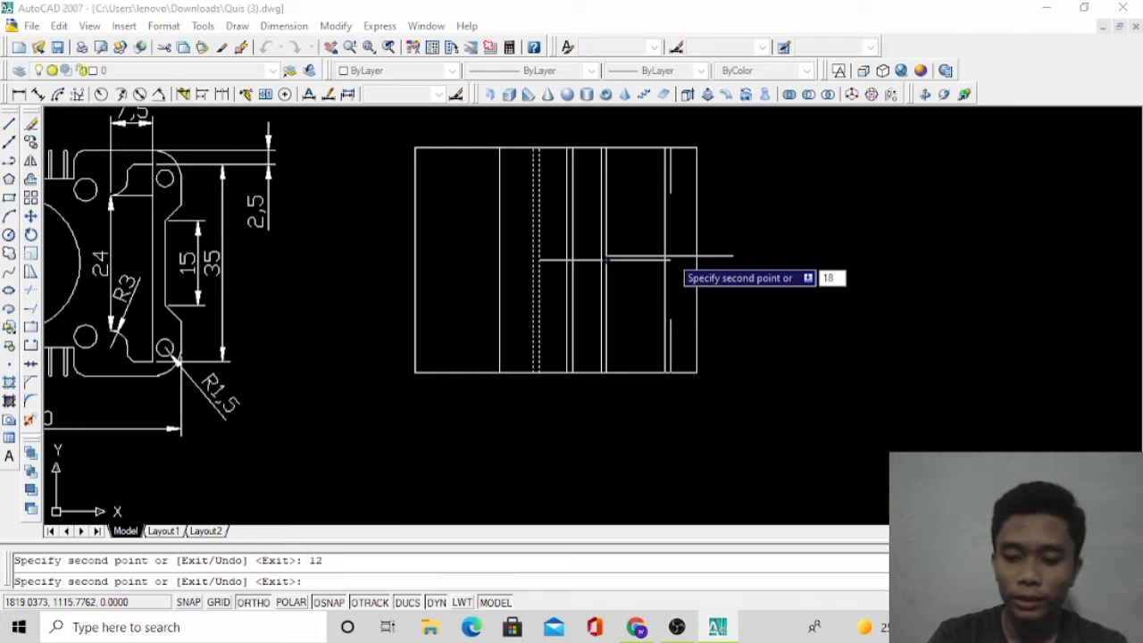
key(Return)
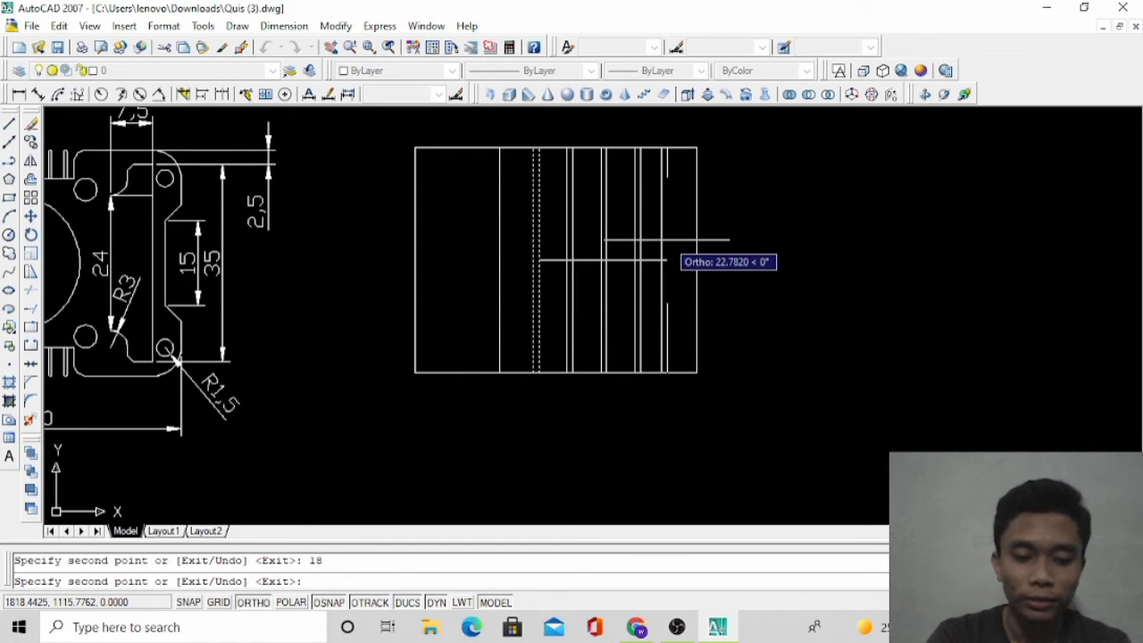
text(24)
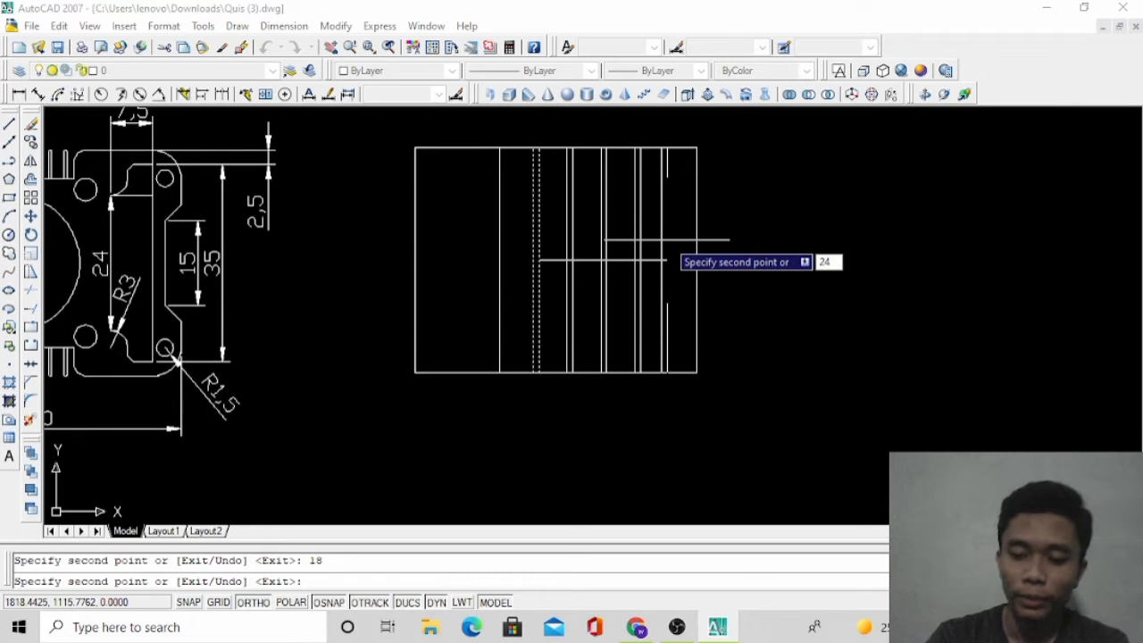
key(Return)
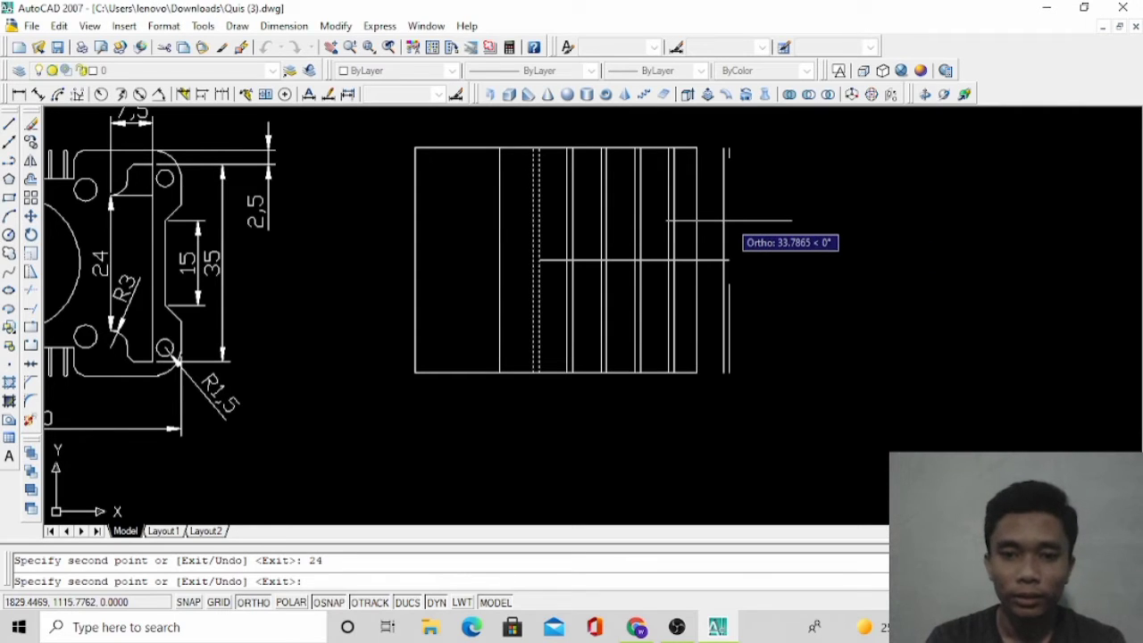
key(Escape)
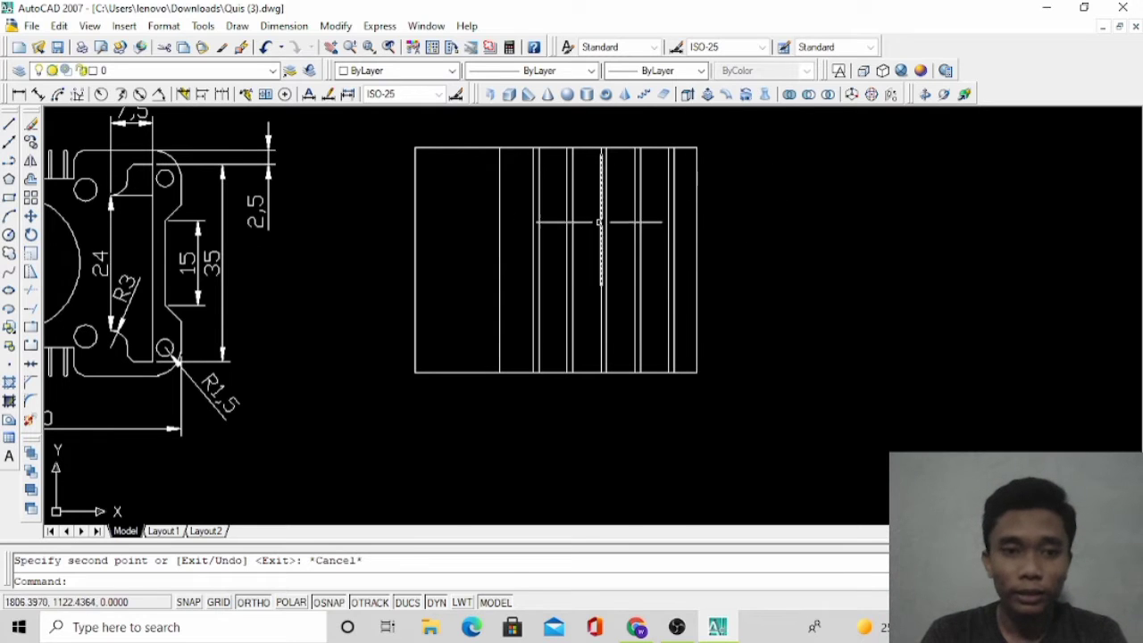
Draw a horizontal line 5 long to the right from the rectangle's lower-right corner
click(10, 124)
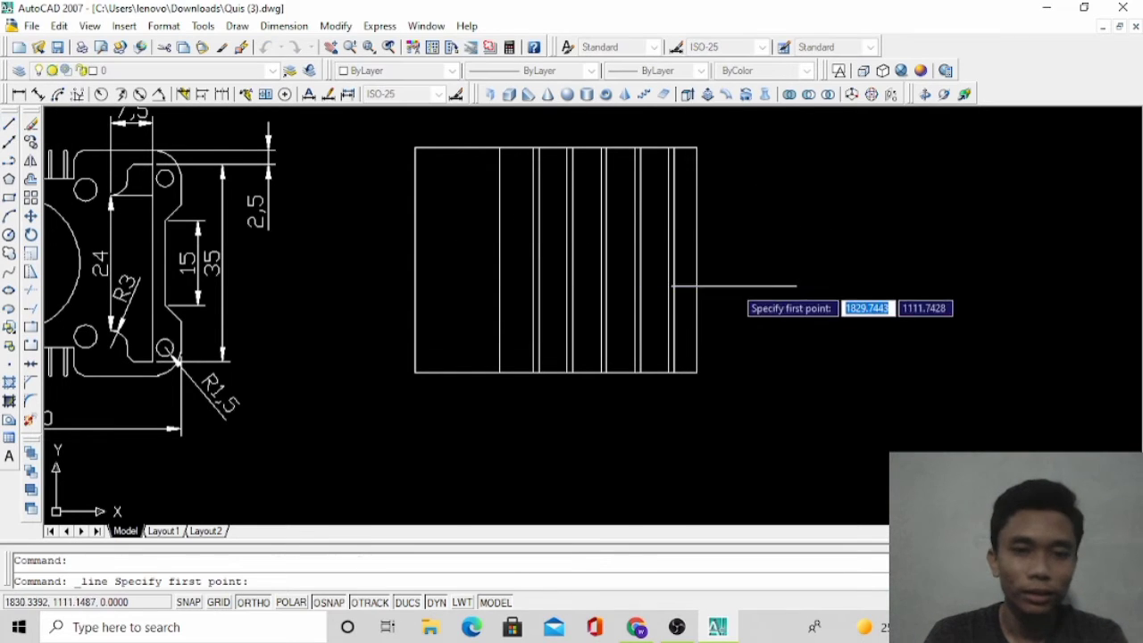
click(696, 374)
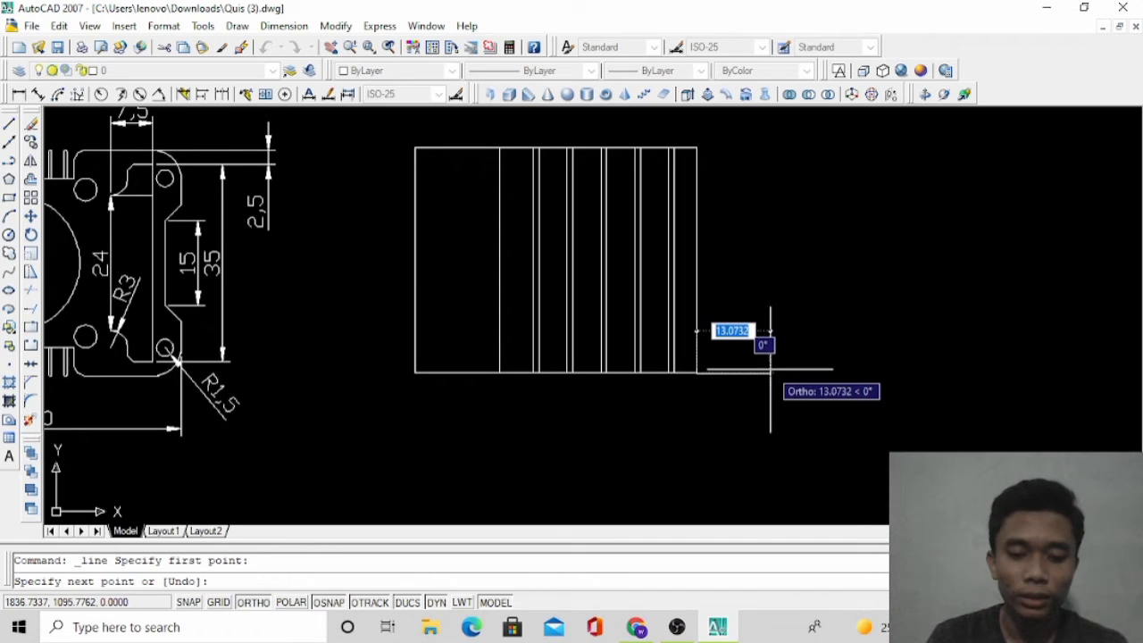
text(5)
key(Return)
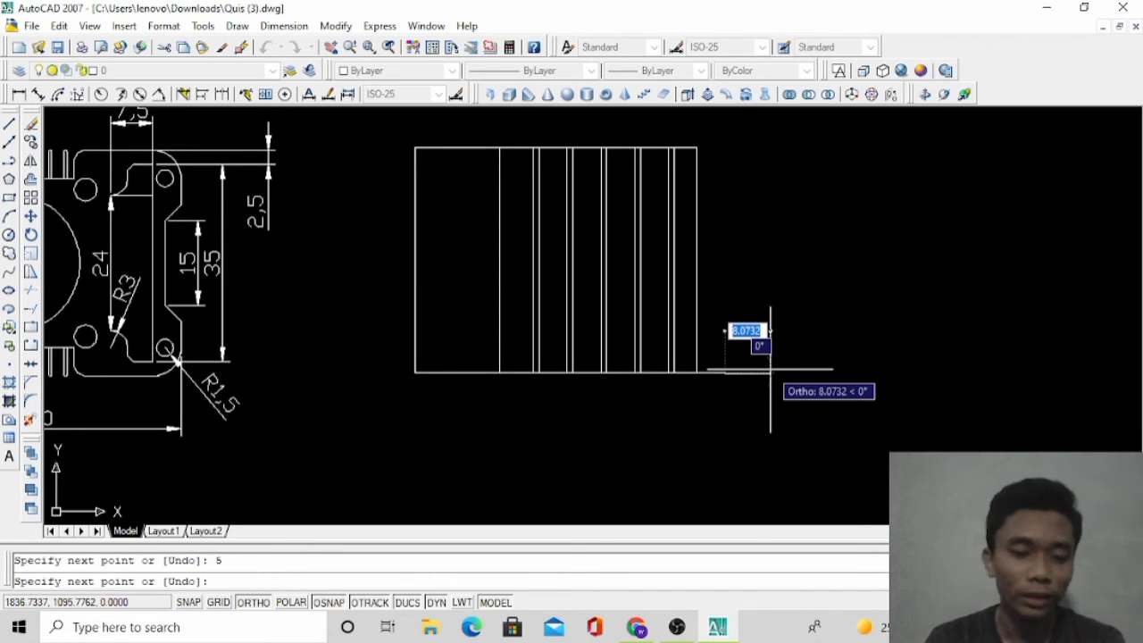
key(Escape)
Draw a line 15 to the right from the rectangle's upper-right corner, continuing at a slant to the end of the lower 5-long extension with Ortho off
click(9, 124)
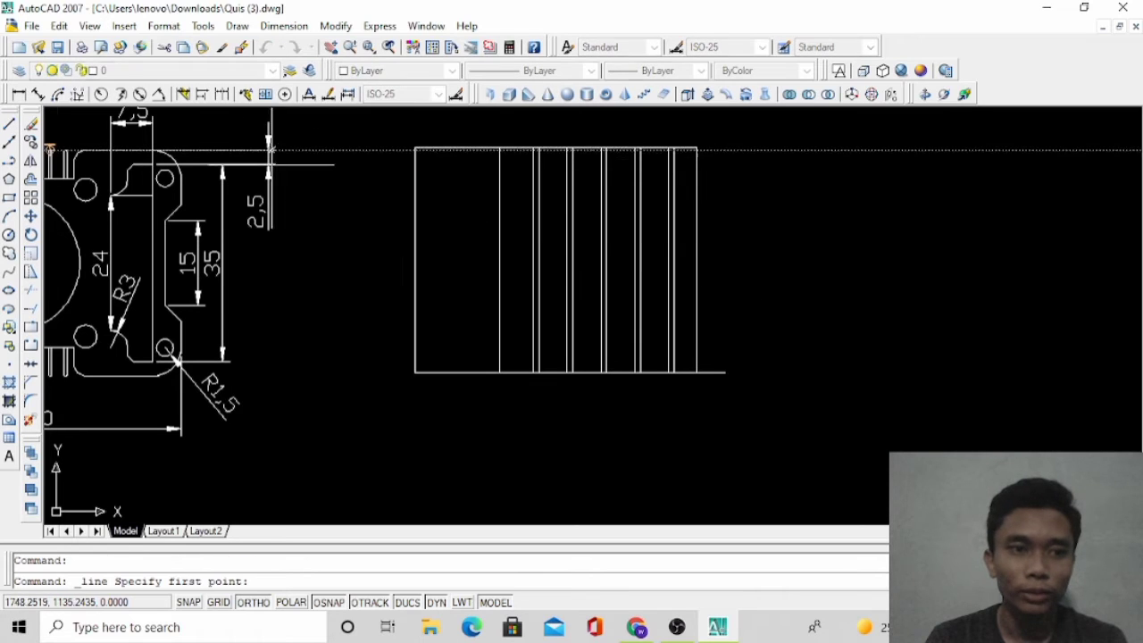
click(696, 148)
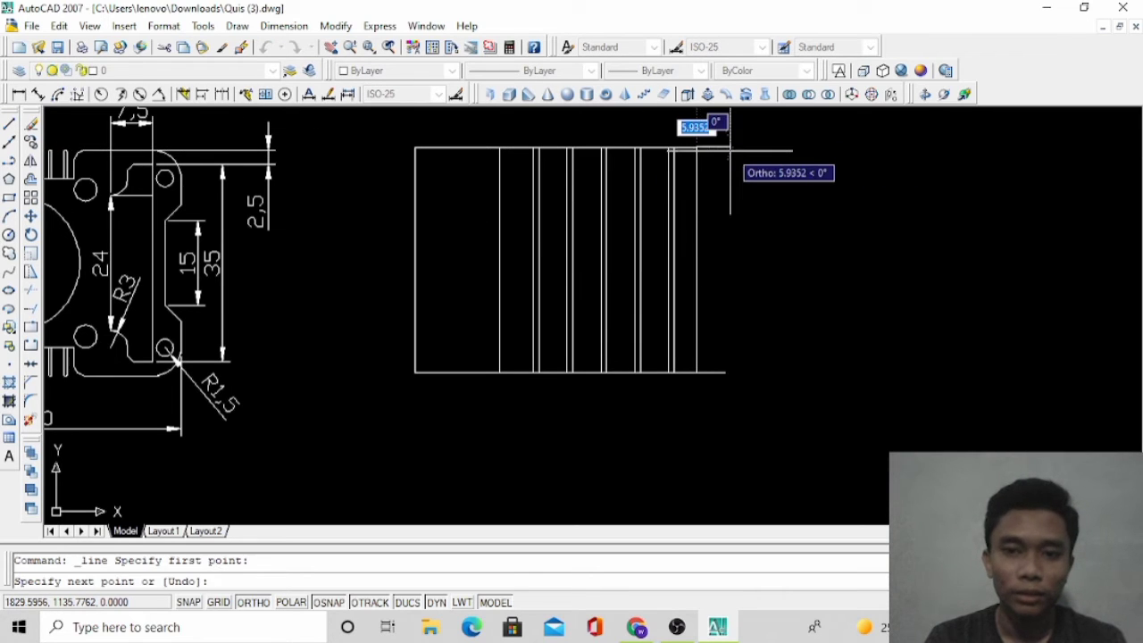
text(15)
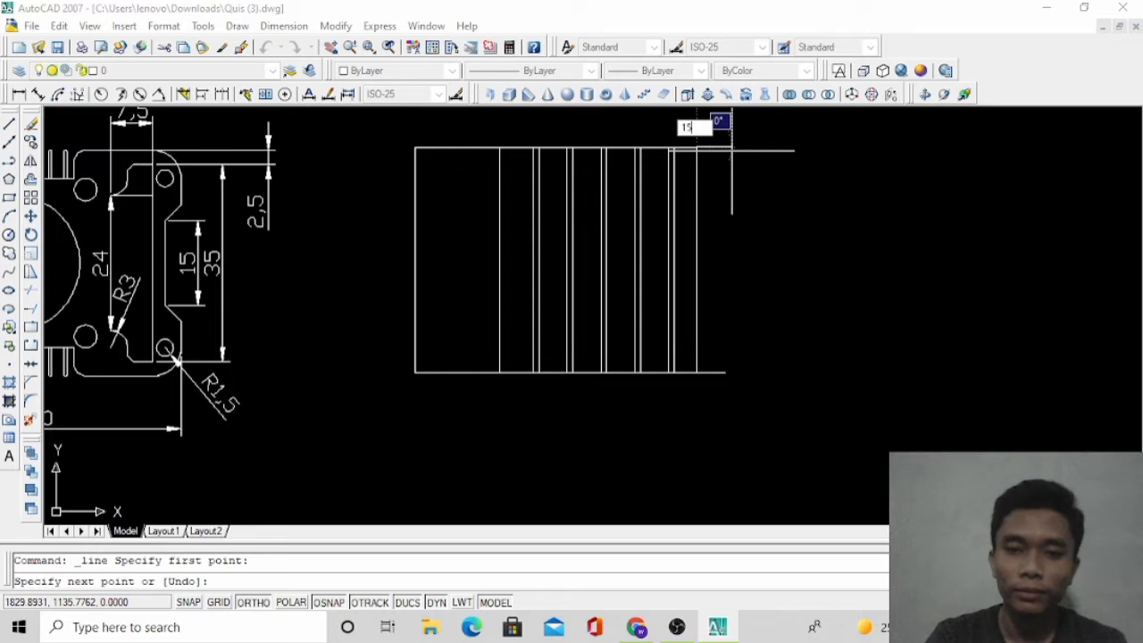
key(Return)
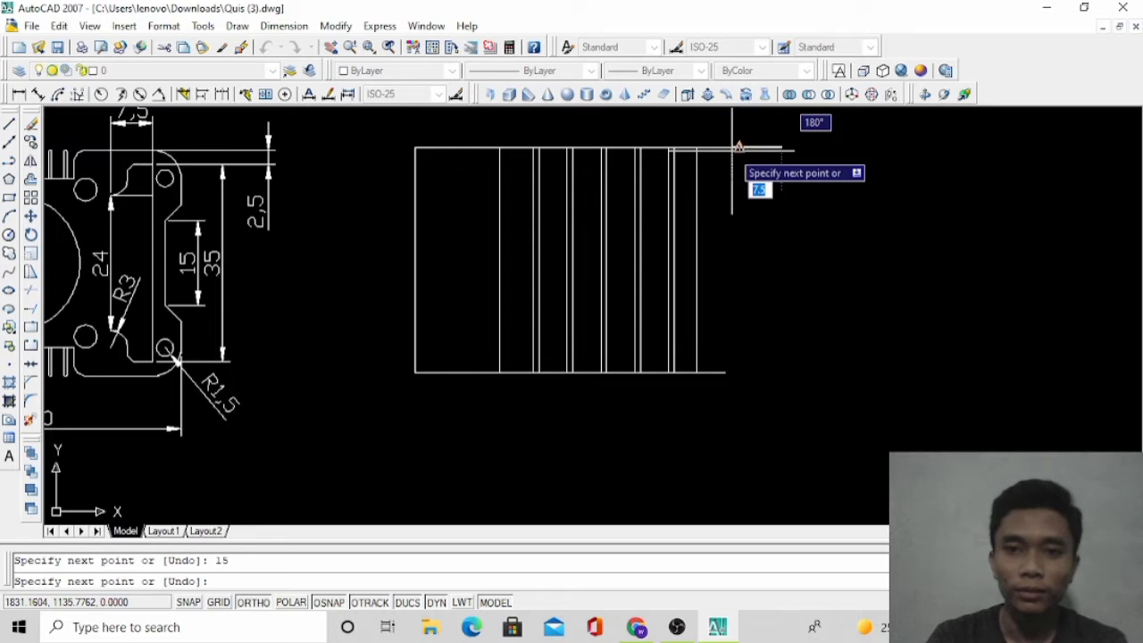
click(262, 603)
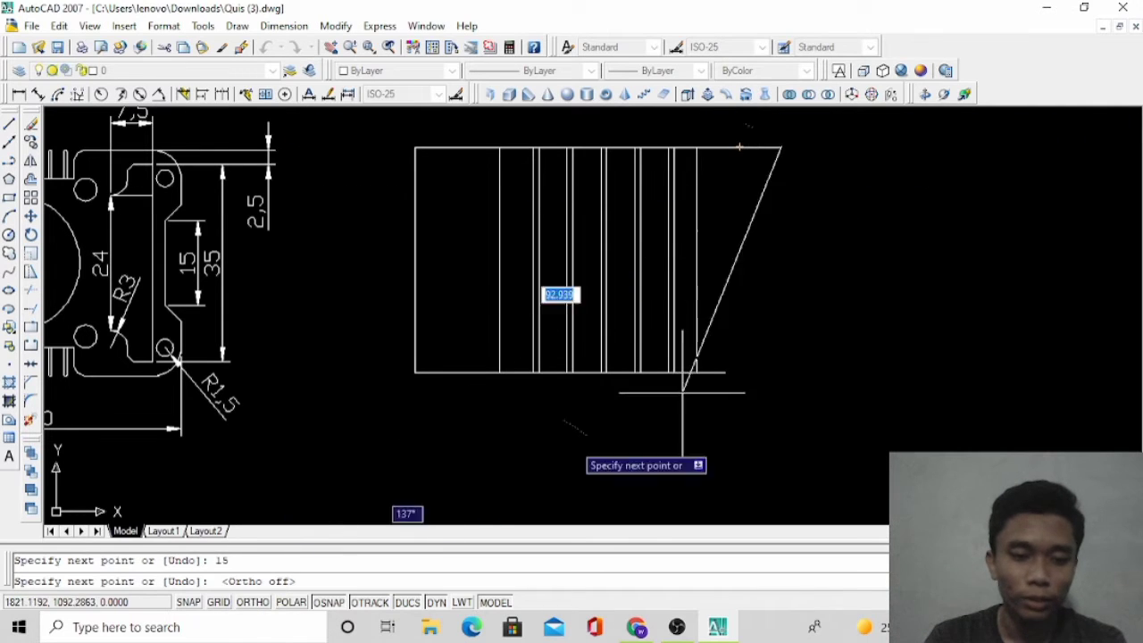
click(724, 373)
key(Escape)
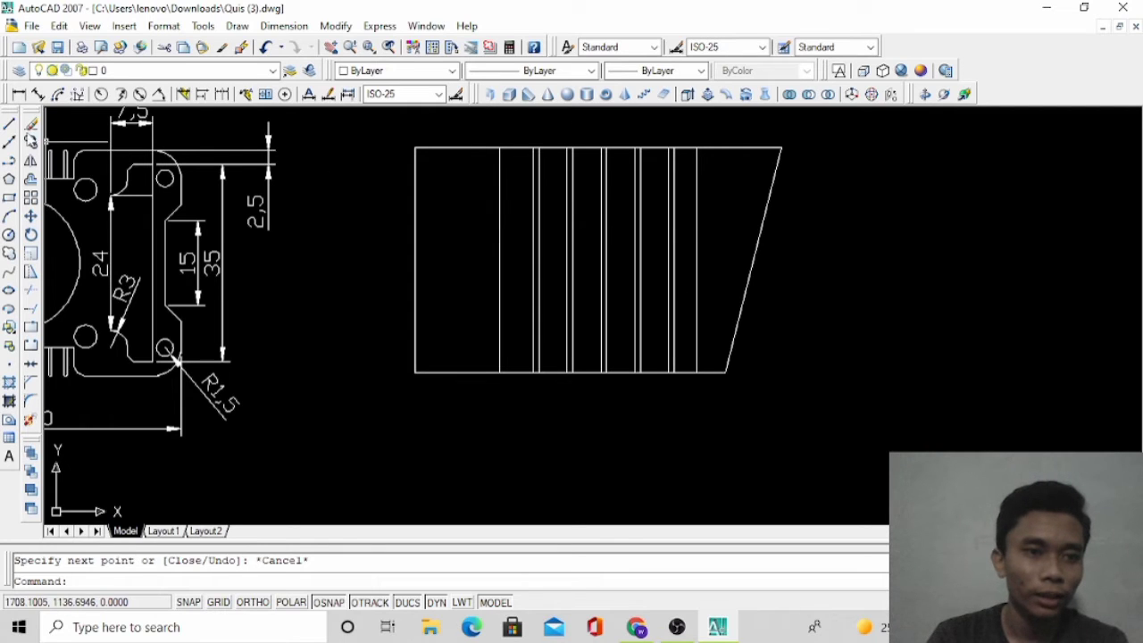
Draw a line 2 down from the first inner vertical line's upper end, continuing horizontally to the rectangle's left edge with Ortho on
click(9, 123)
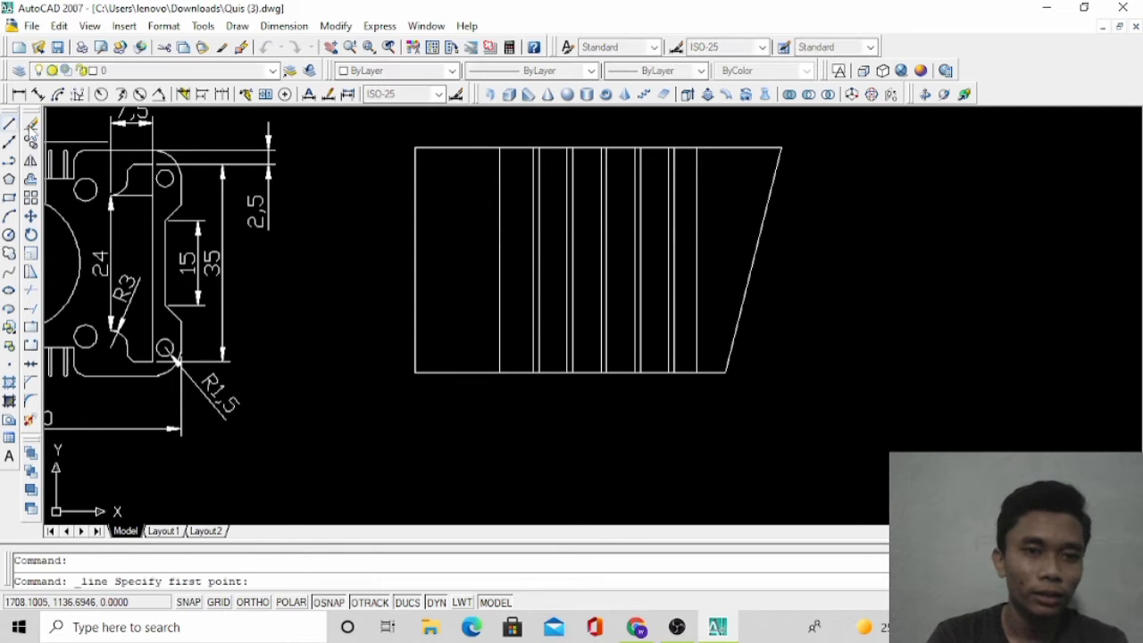
click(500, 147)
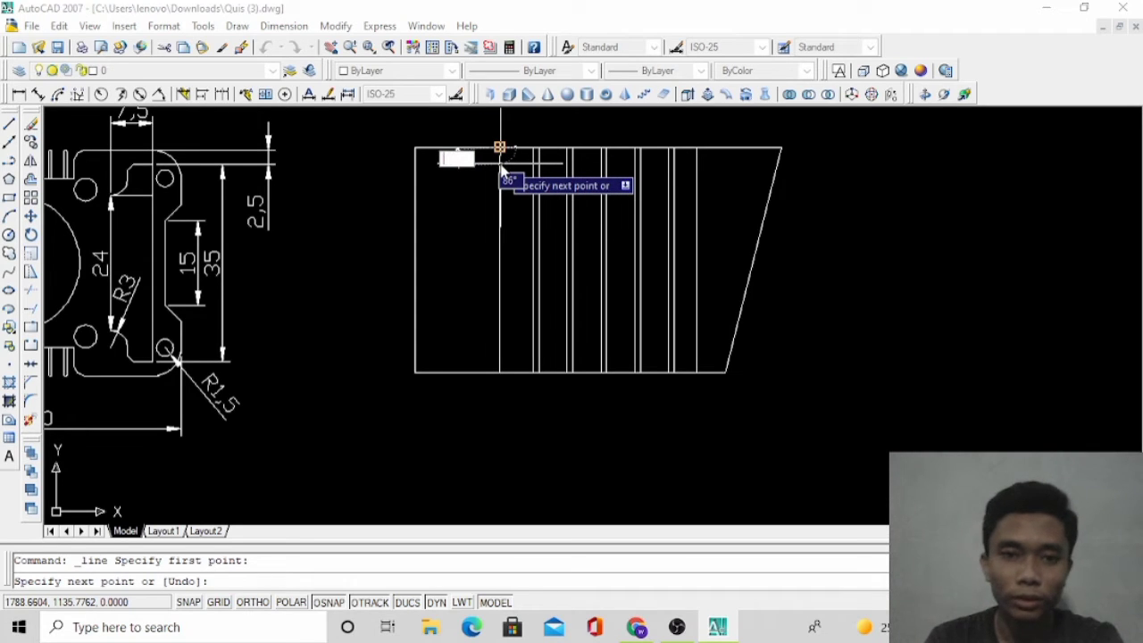
text(2)
key(Return)
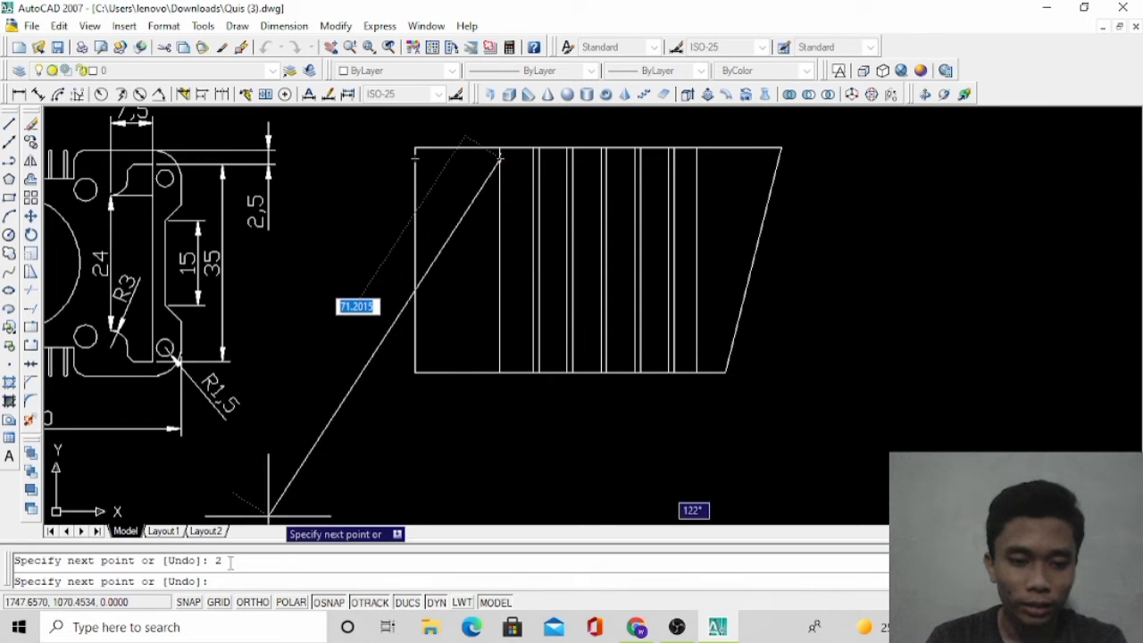
click(254, 602)
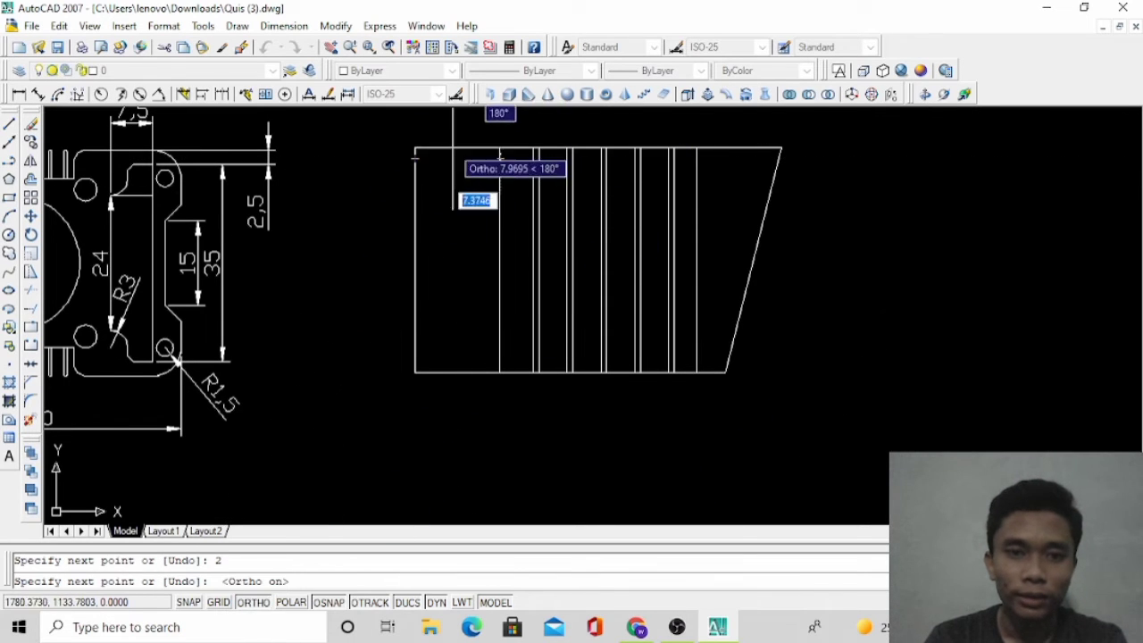
click(413, 159)
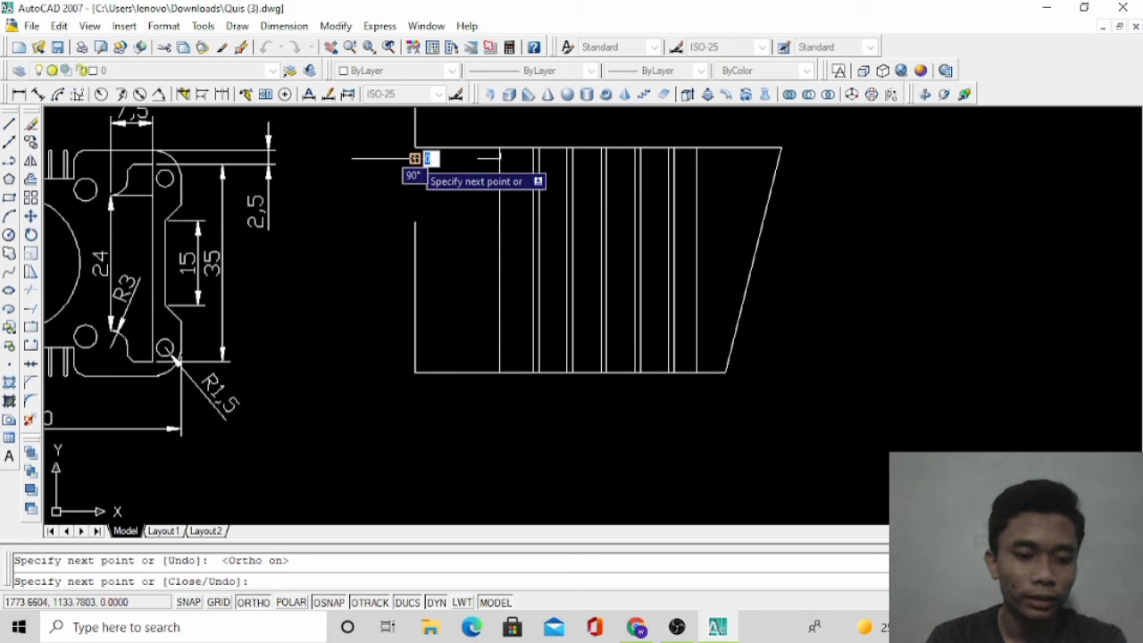
key(Escape)
click(467, 147)
key(Escape)
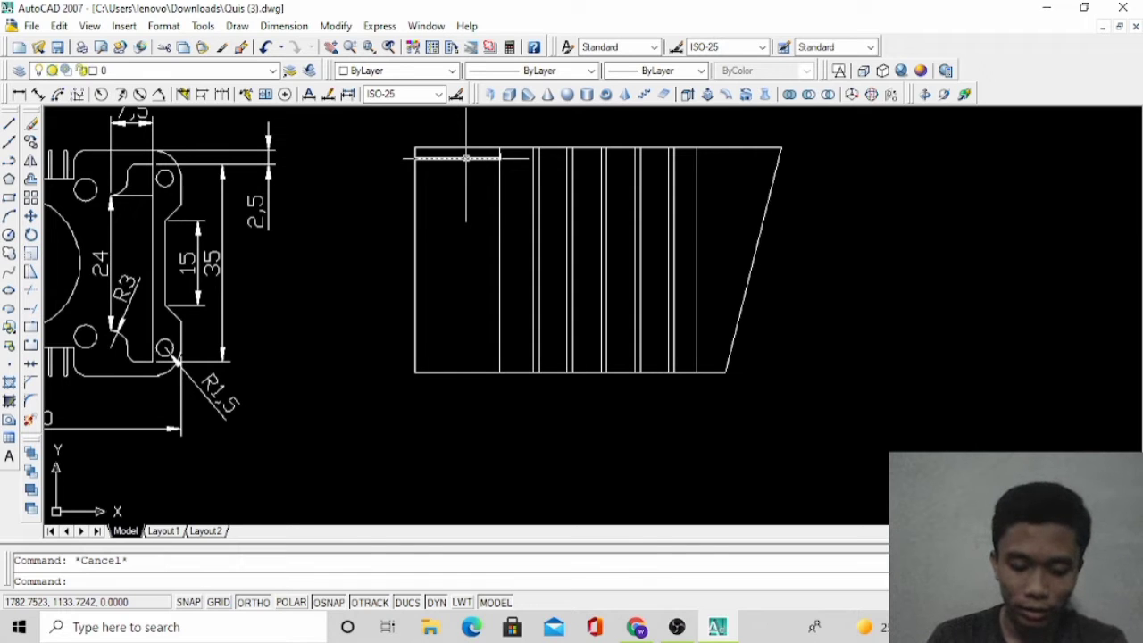
click(466, 158)
click(474, 146)
right_click(488, 127)
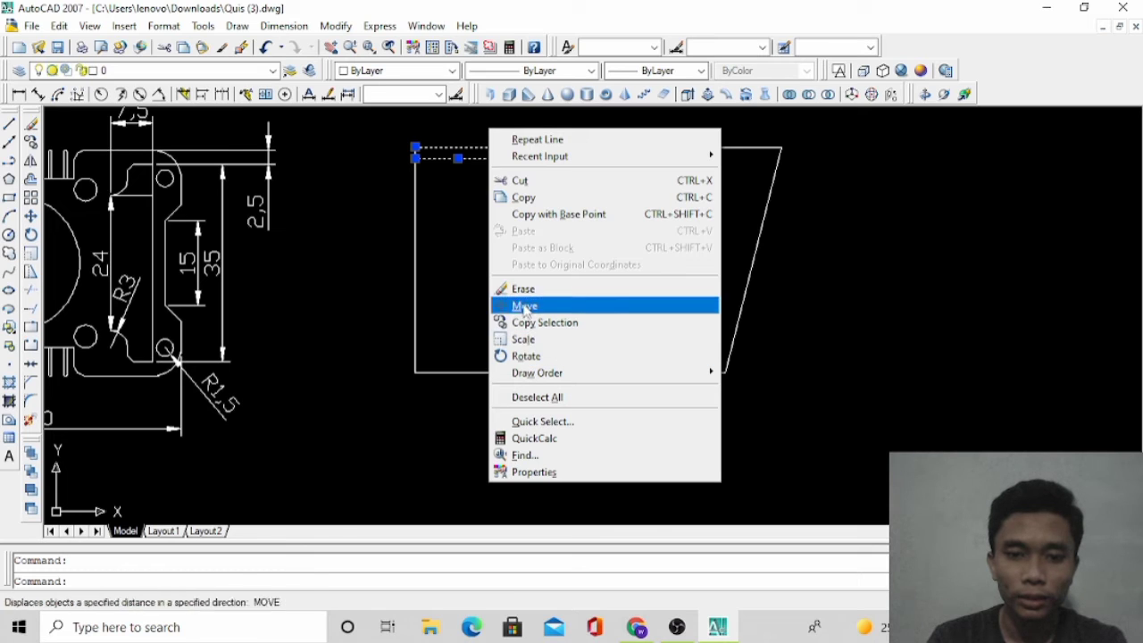
key(Escape)
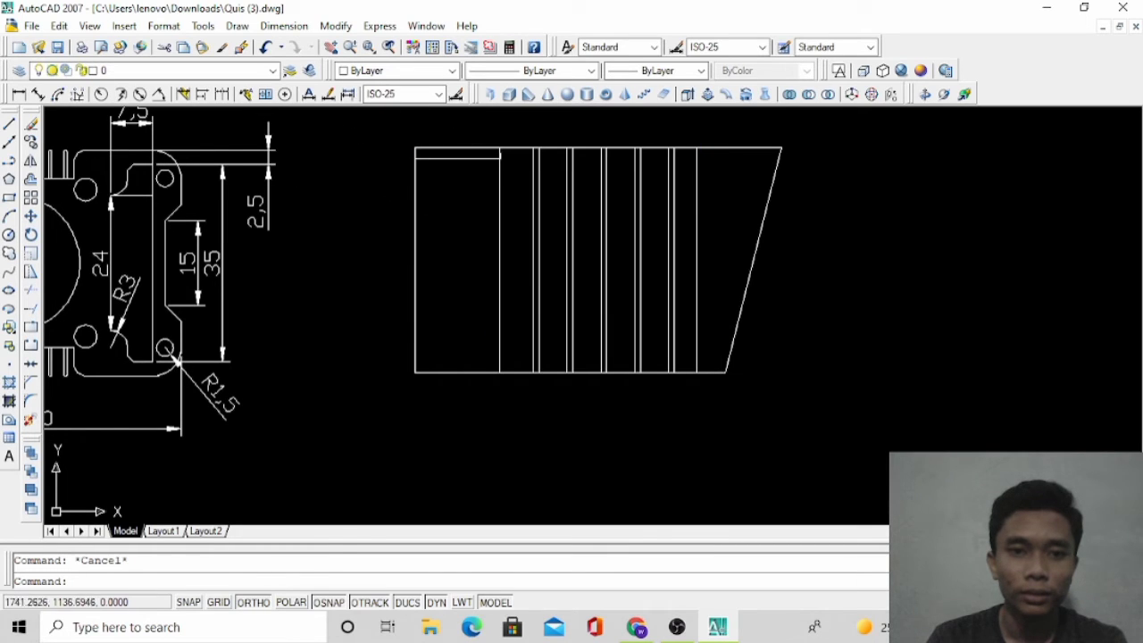
Draw a line along the top edge from the rectangle's upper-left corner to the first inner vertical line's upper end
click(9, 124)
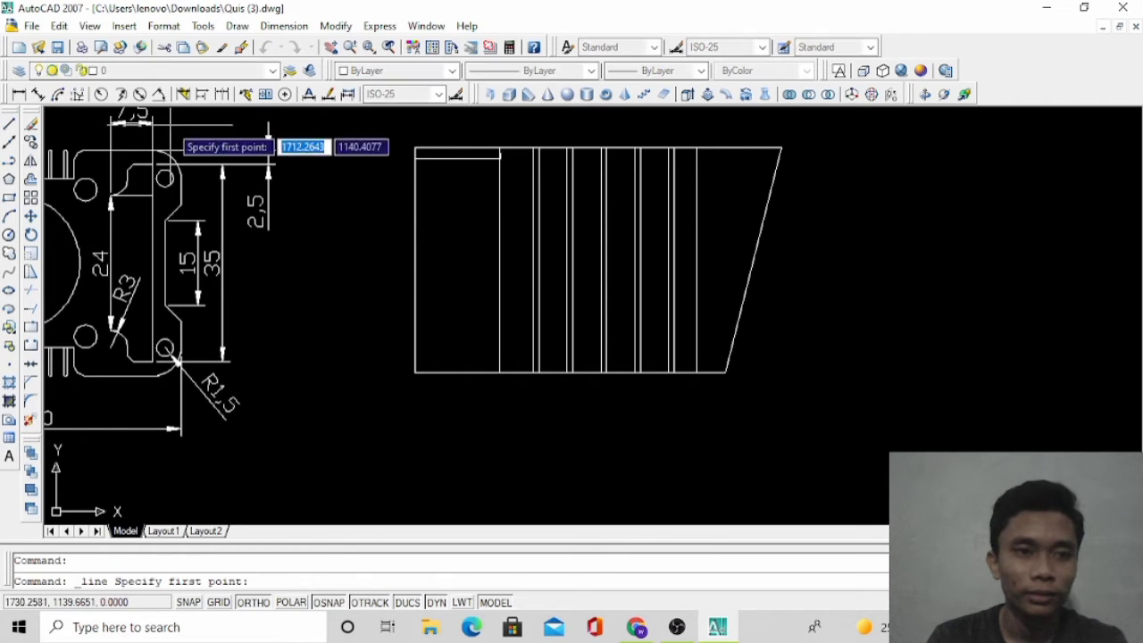
click(414, 148)
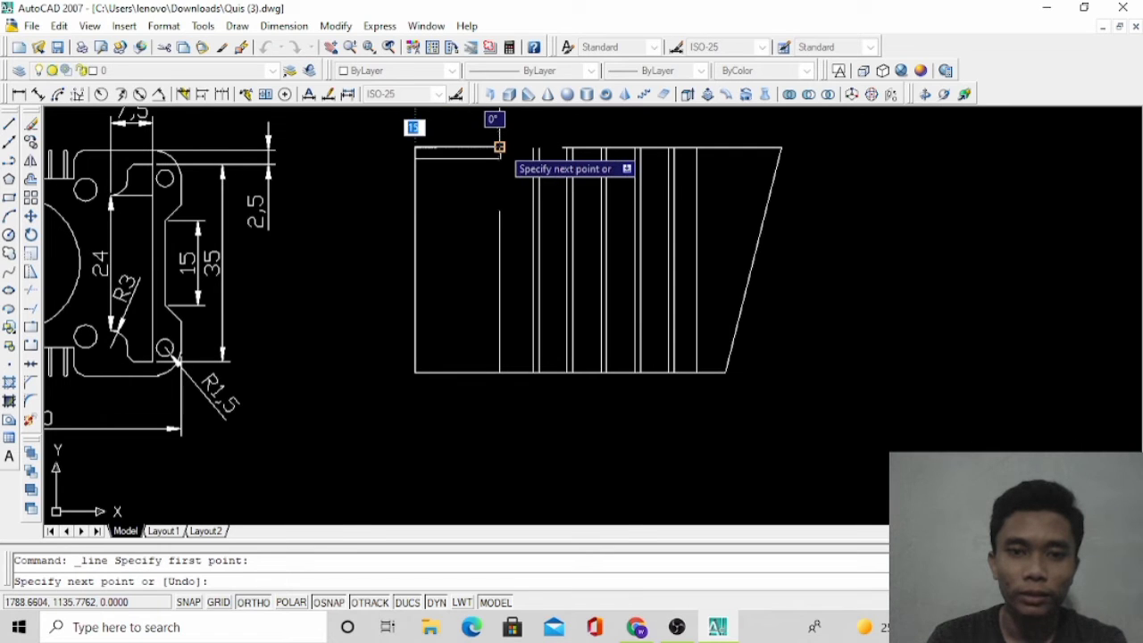
click(499, 147)
key(Escape)
click(487, 147)
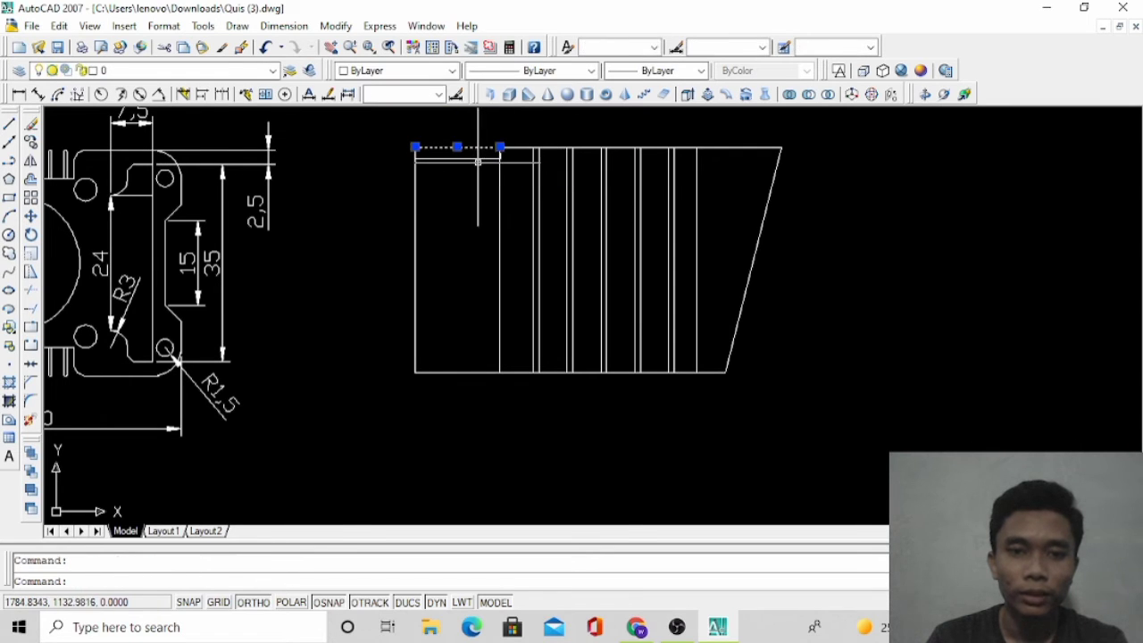
click(480, 159)
click(482, 158)
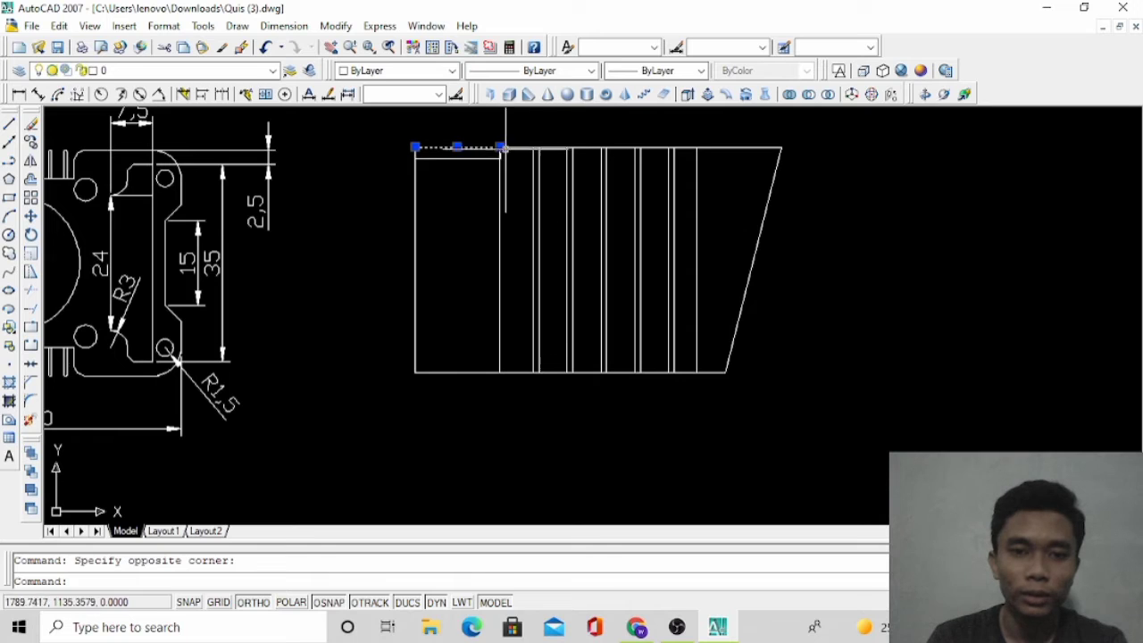
click(487, 162)
right_click(518, 143)
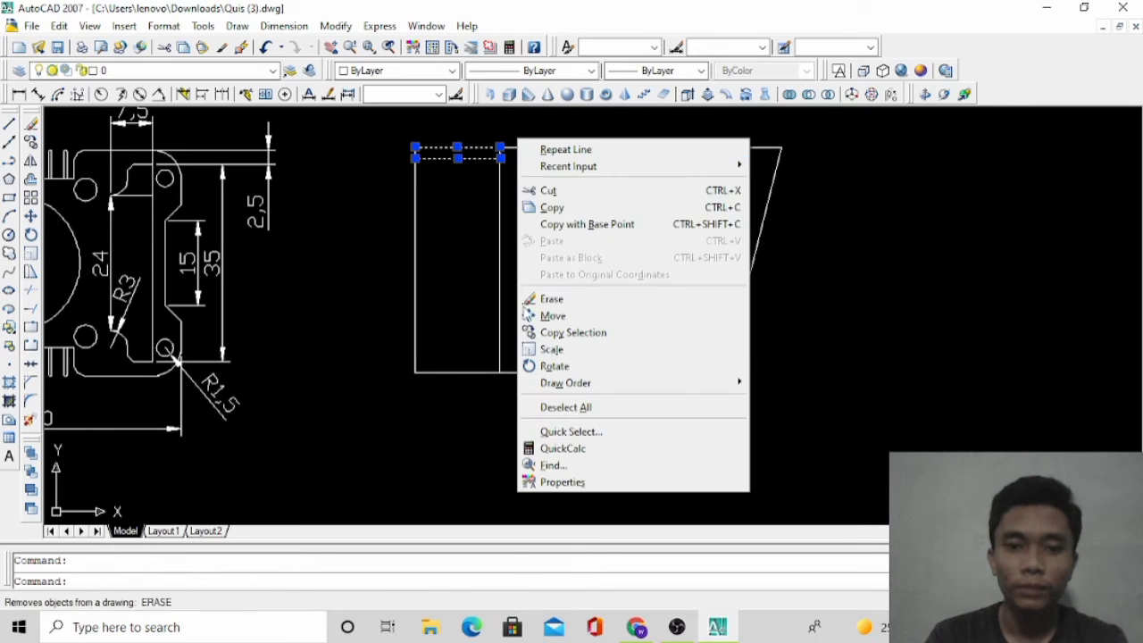
click(547, 333)
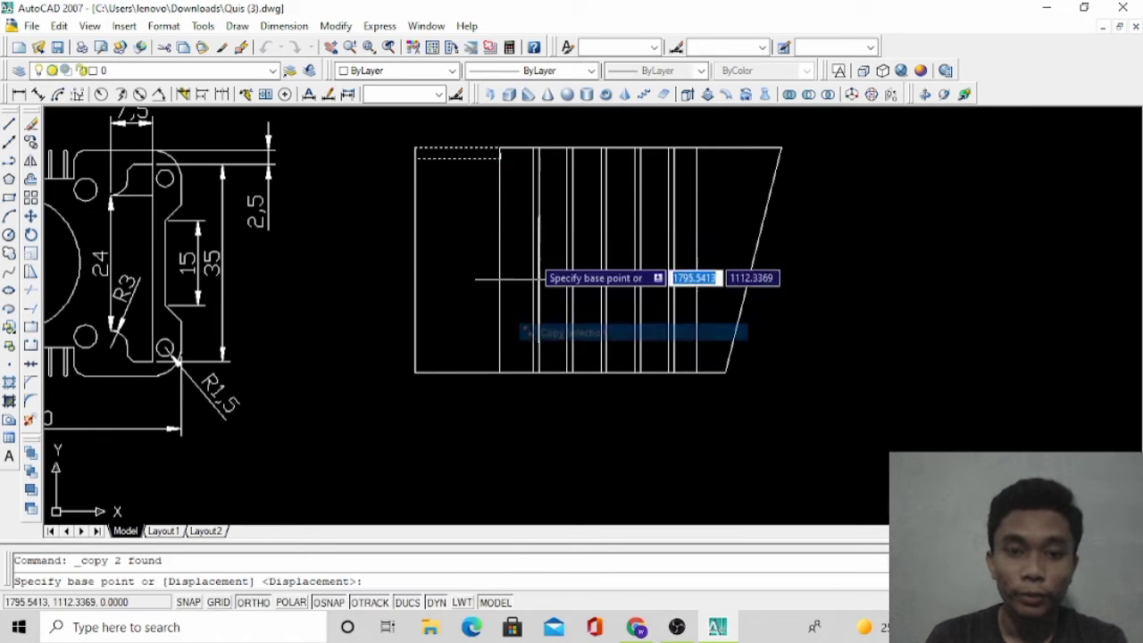
click(458, 158)
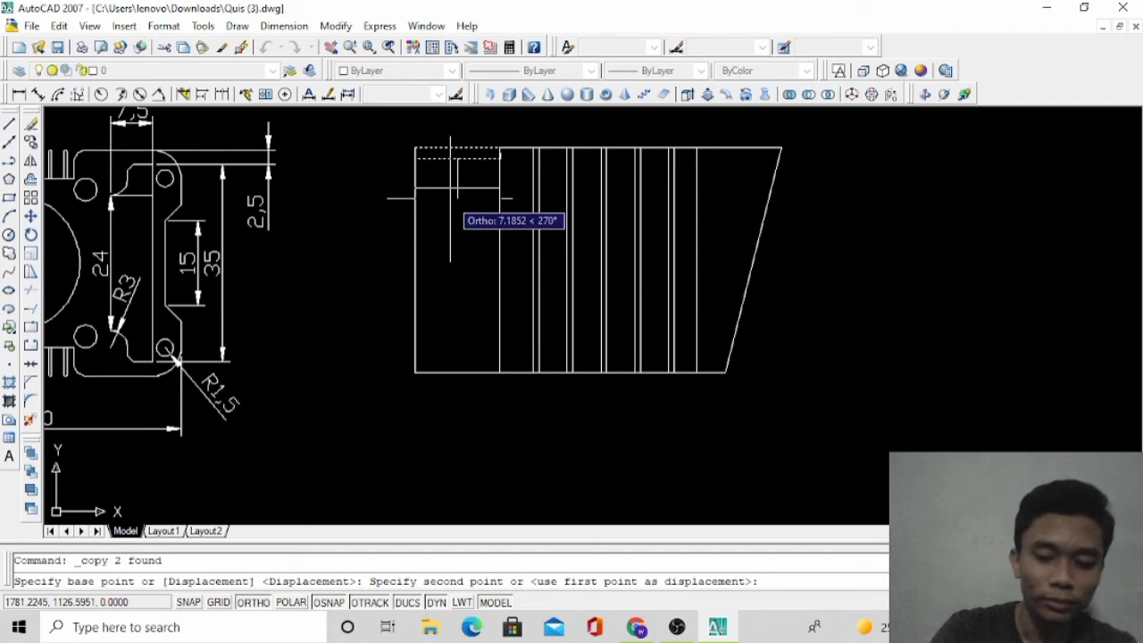
click(450, 198)
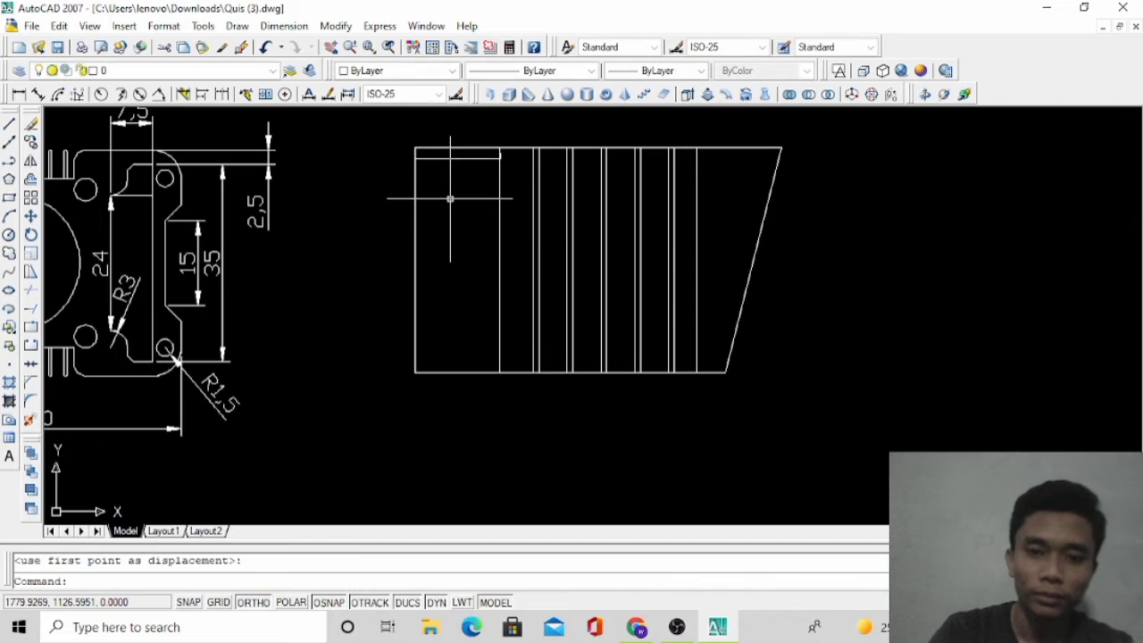
Copy the two short horizontal lines at the rectangle's upper left straight down at distances of 7, 14, 21 and 28
click(469, 157)
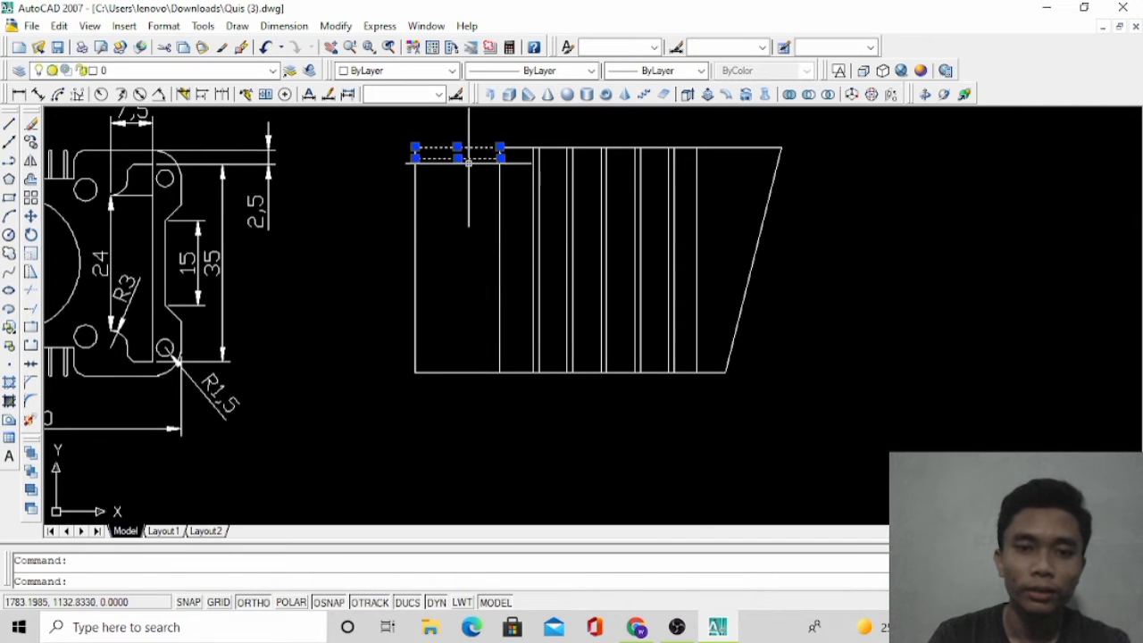
right_click(469, 163)
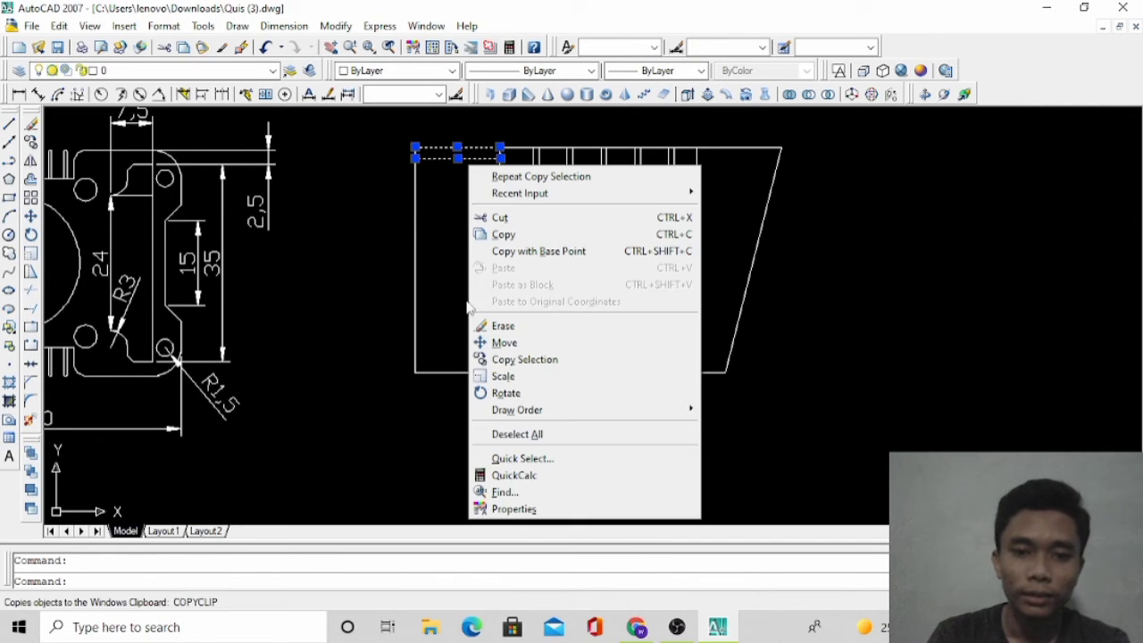
click(525, 359)
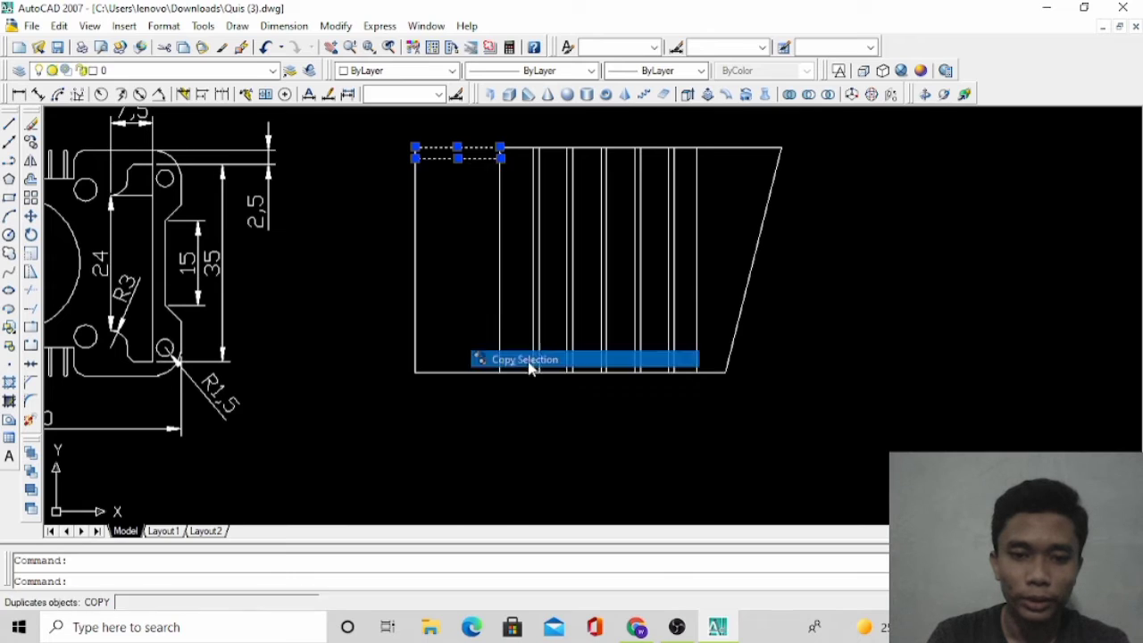
click(457, 158)
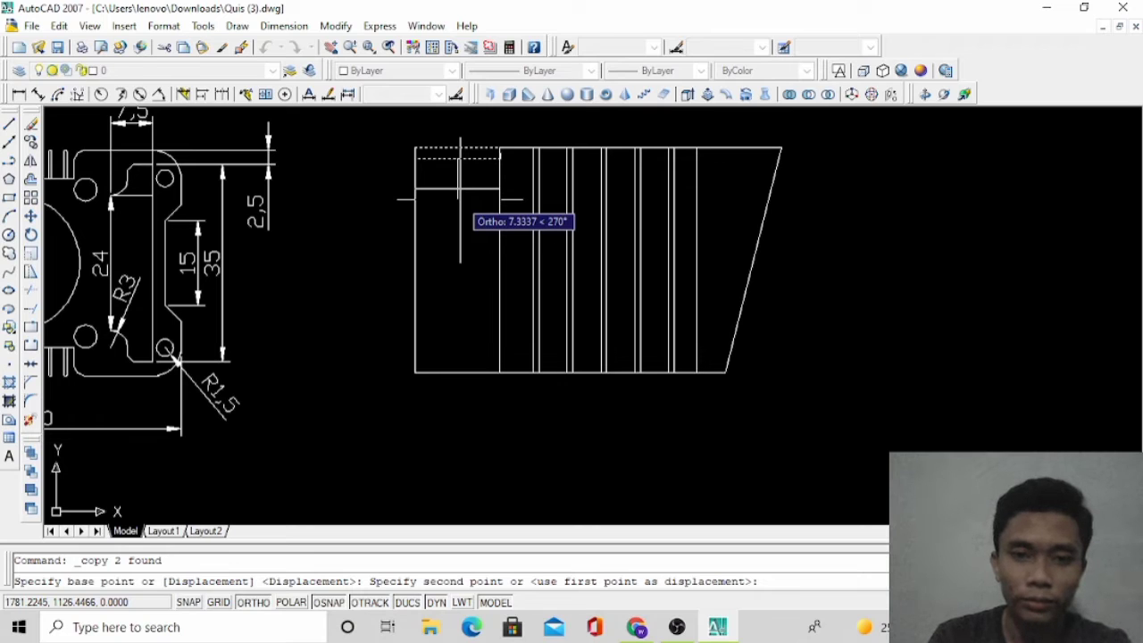
text(7)
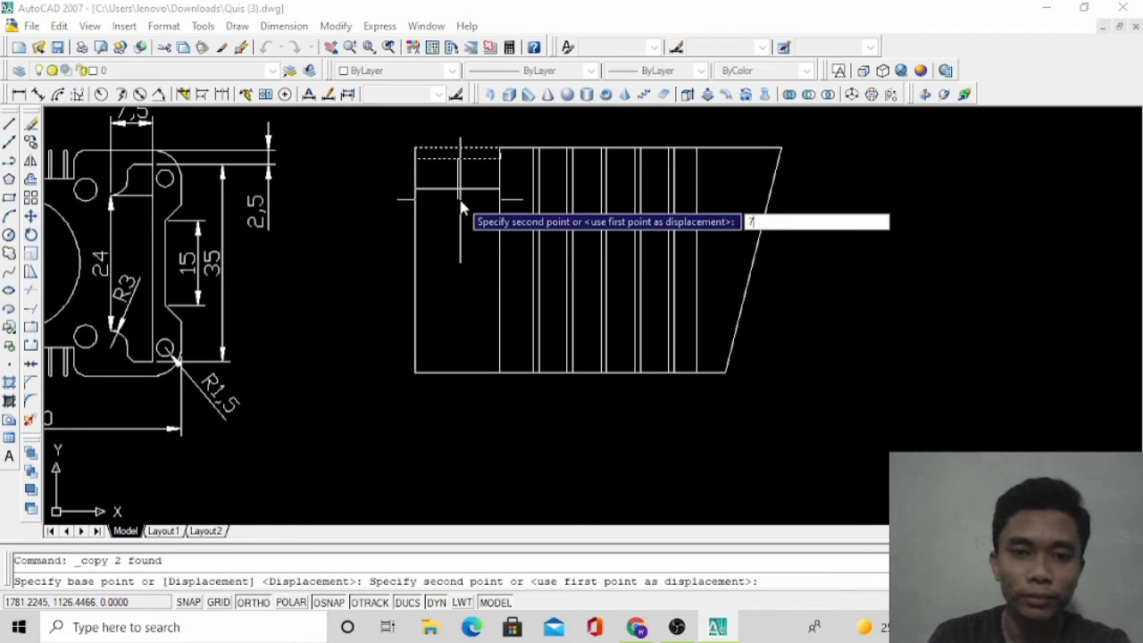
key(Return)
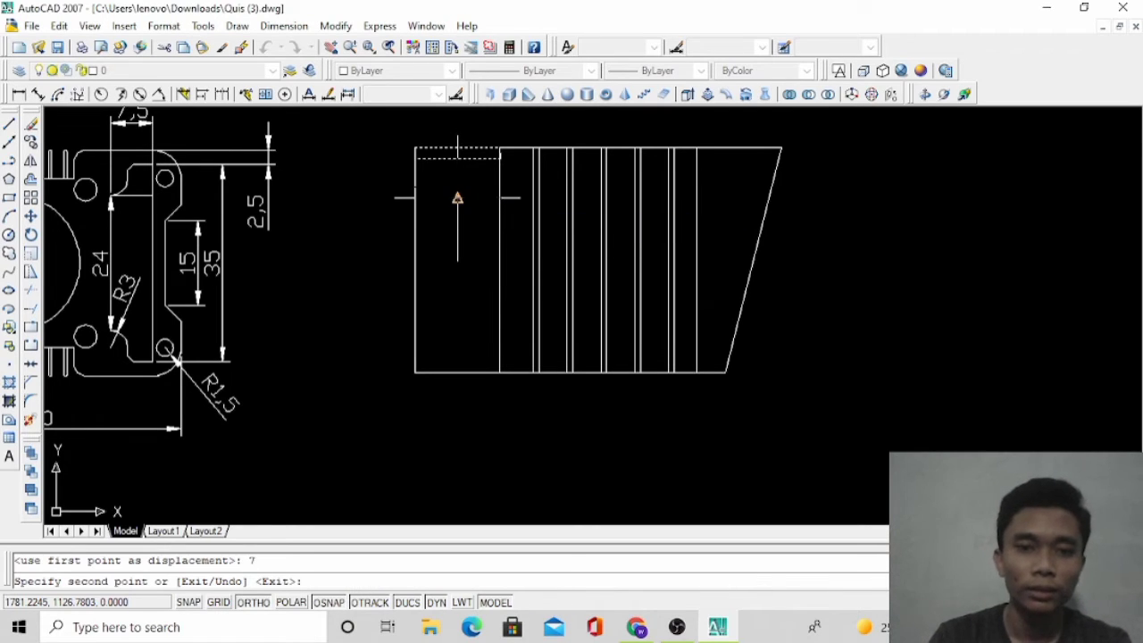
text(1)
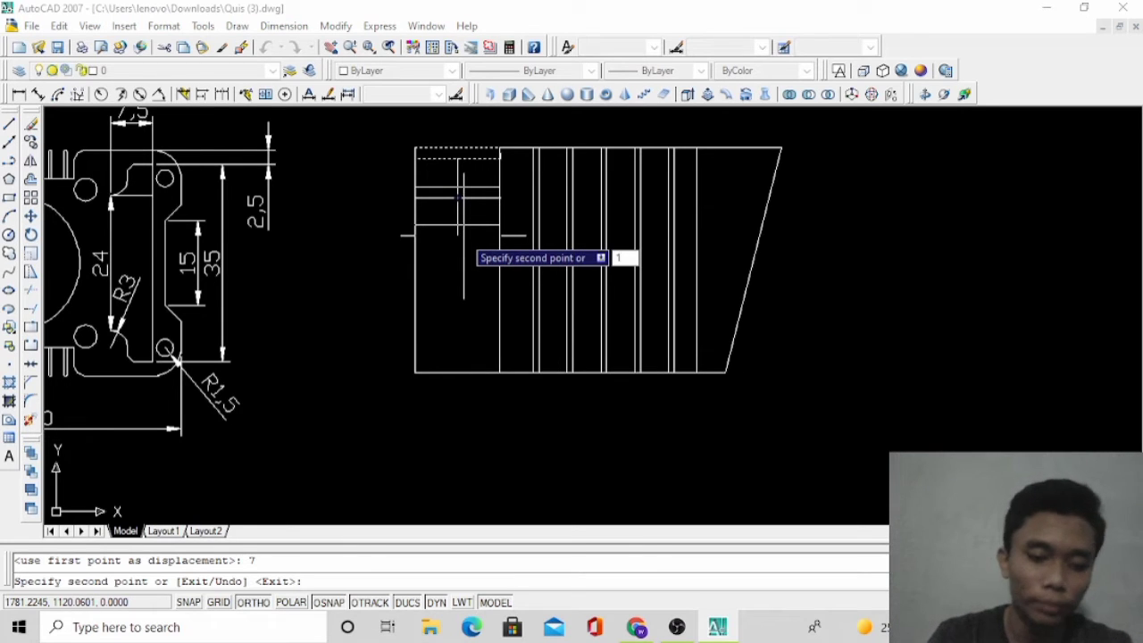
text(4)
key(Return)
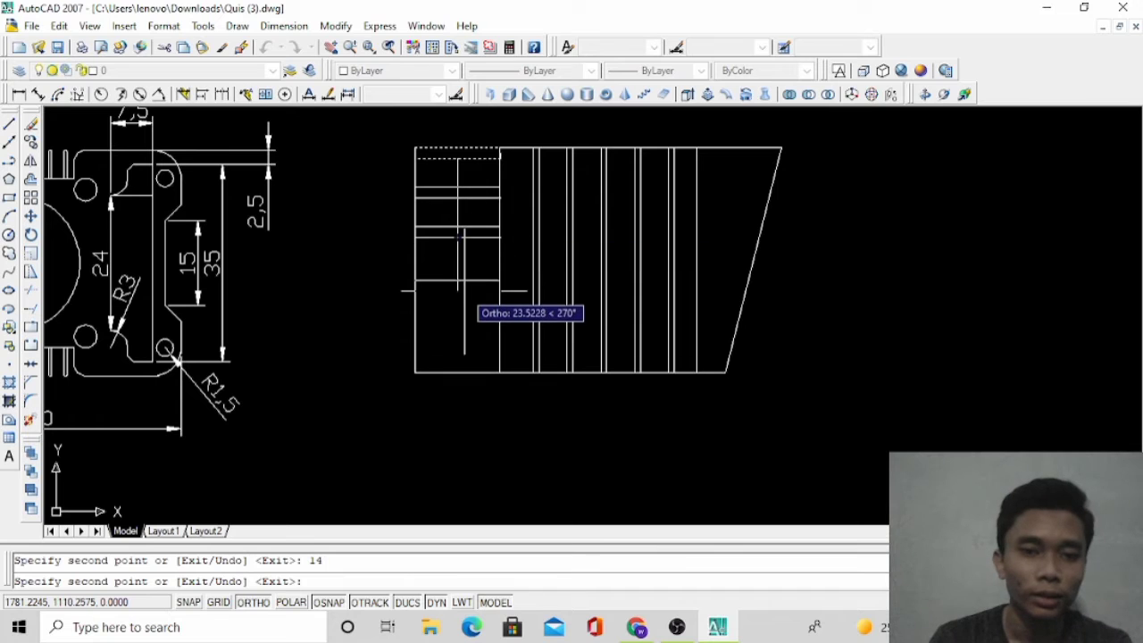
text(21)
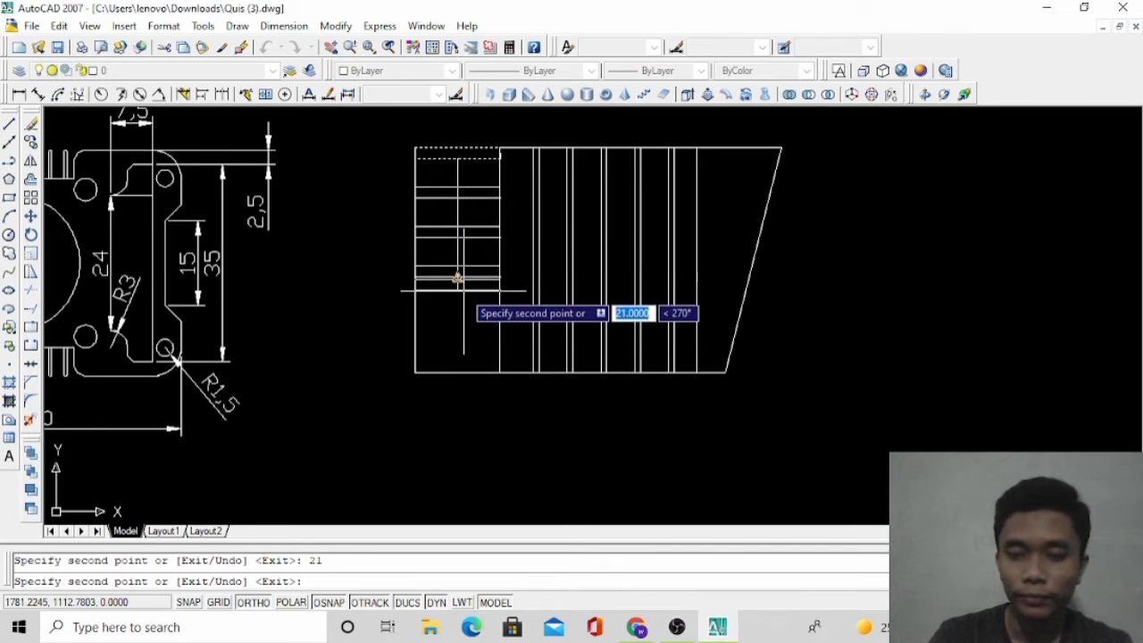
key(Return)
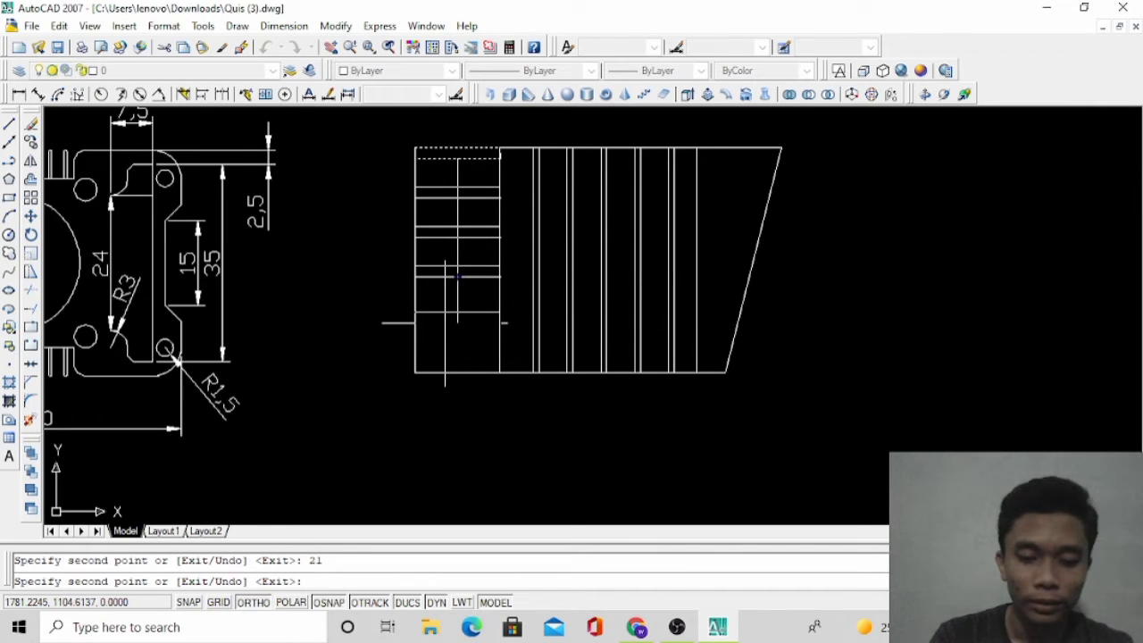
text(28)
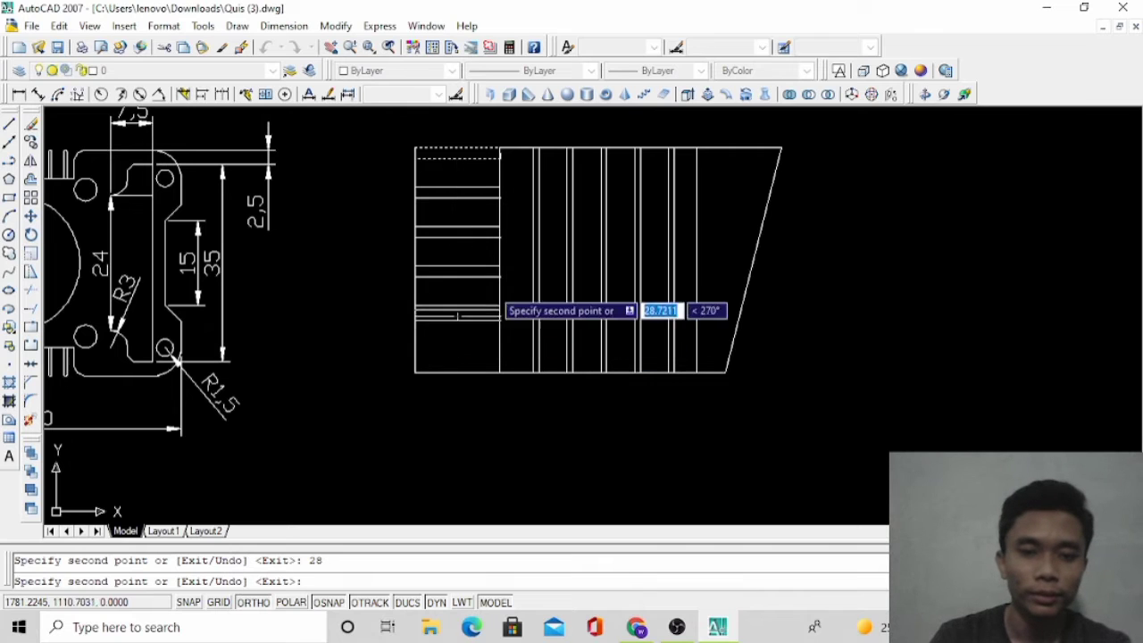
key(Return)
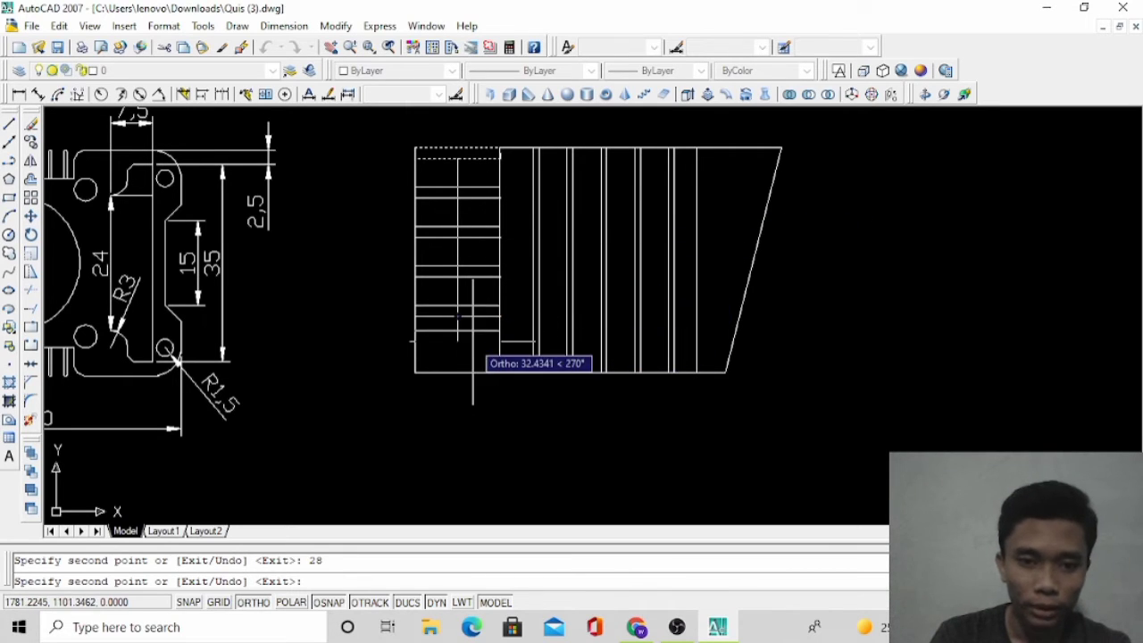
Try a further copy of the horizontal pair 32 below the original and undo it
text(3)
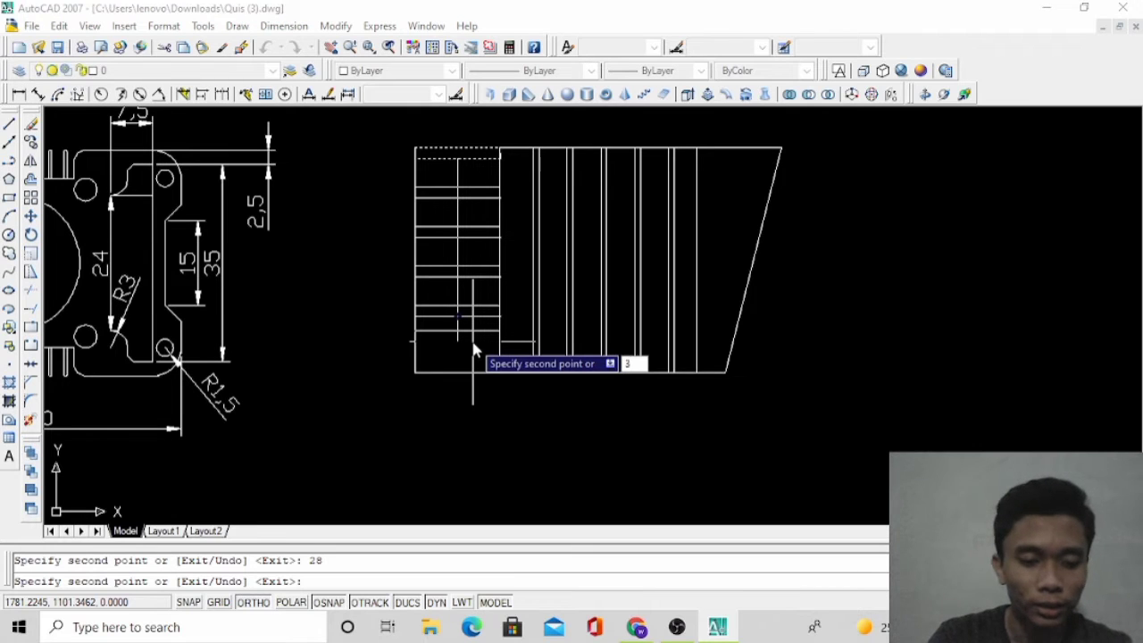
text(2)
key(Return)
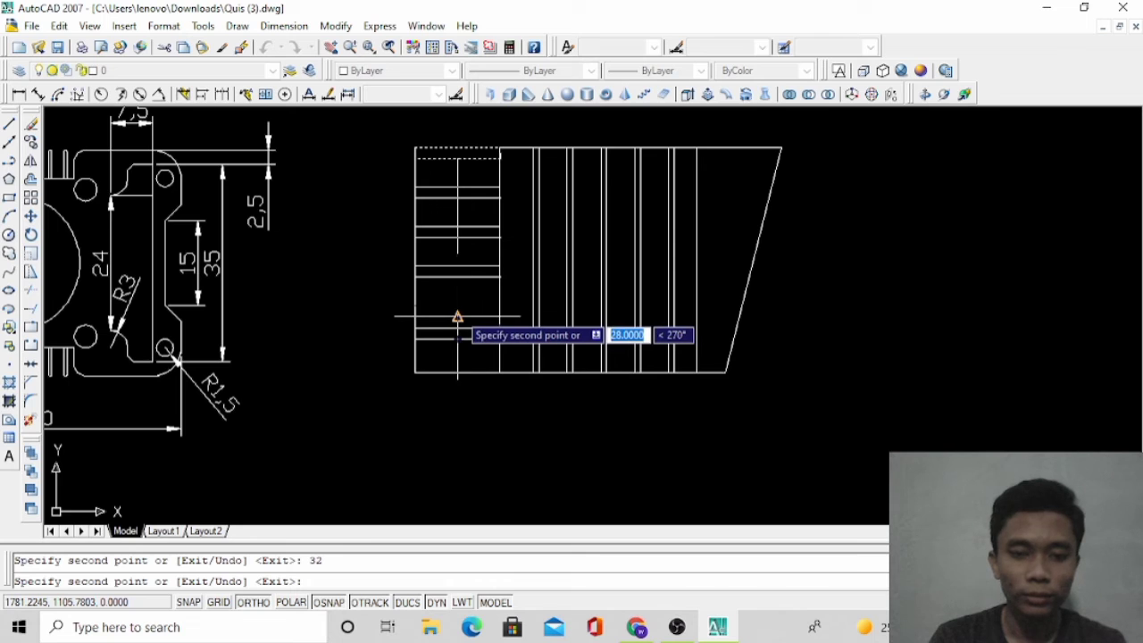
key(ctrl+z)
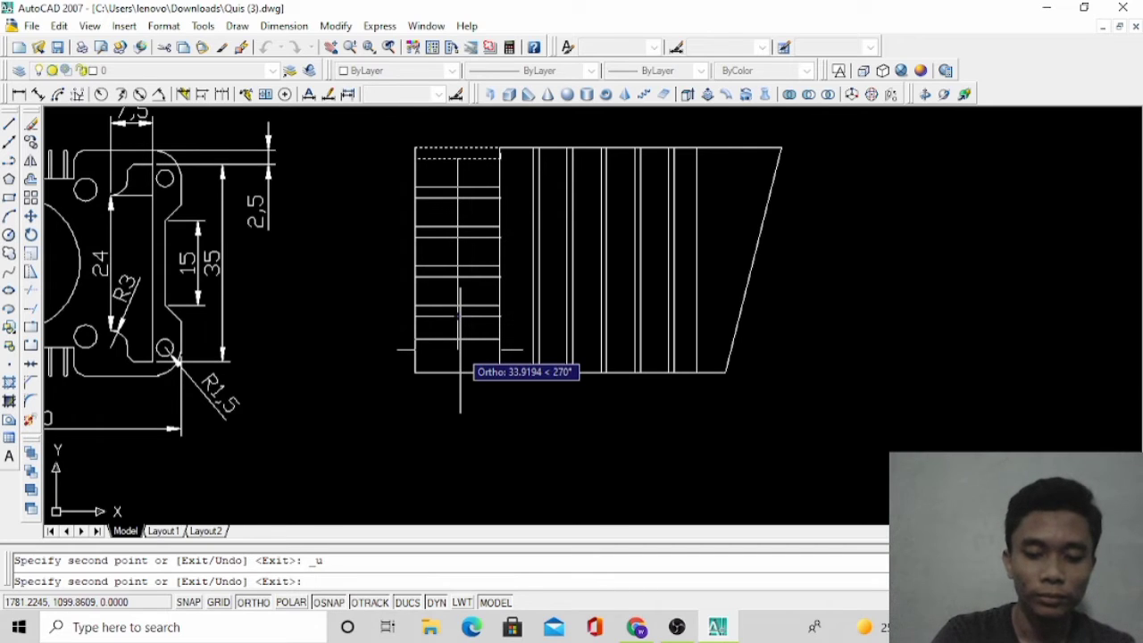
Place the last copy of the horizontal pair 35 below the original and end the copying
text(3)
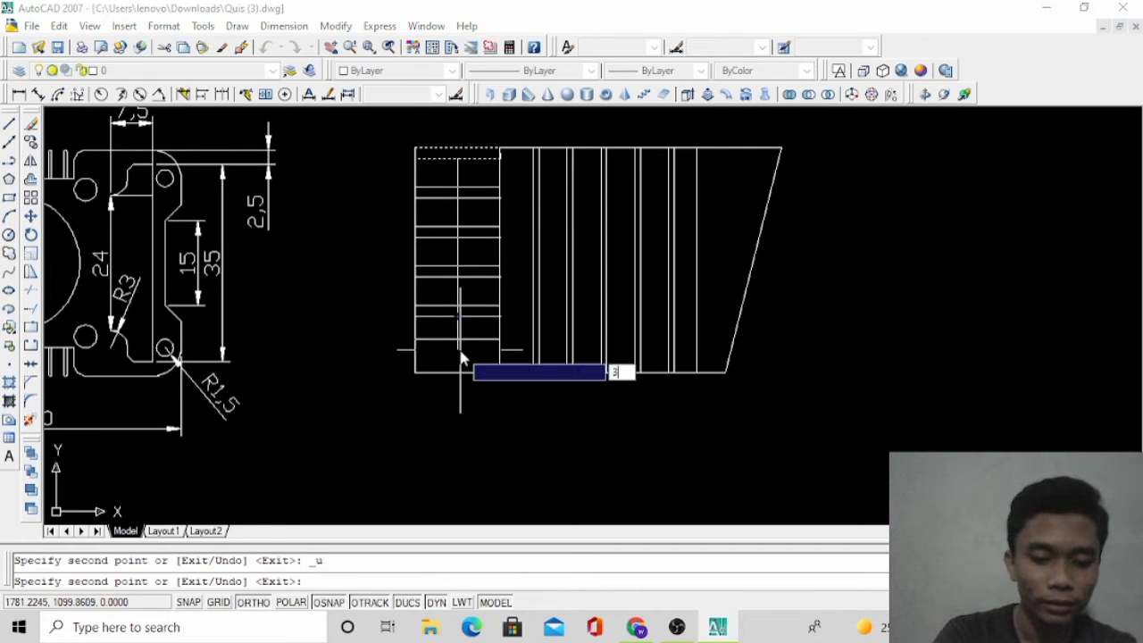
text(5)
key(Return)
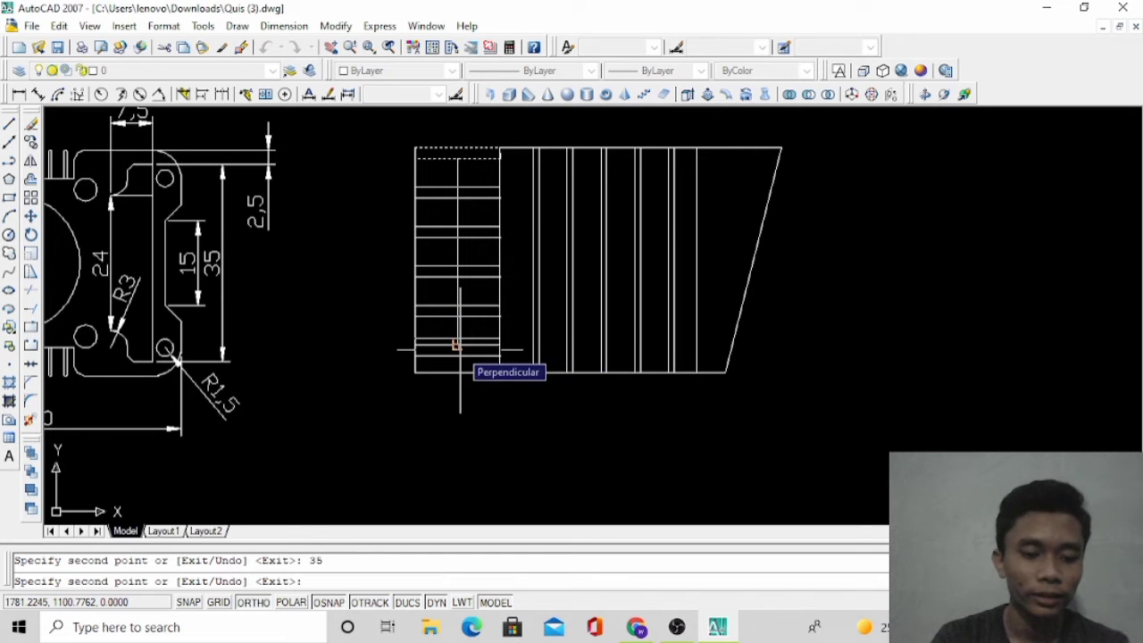
key(Escape)
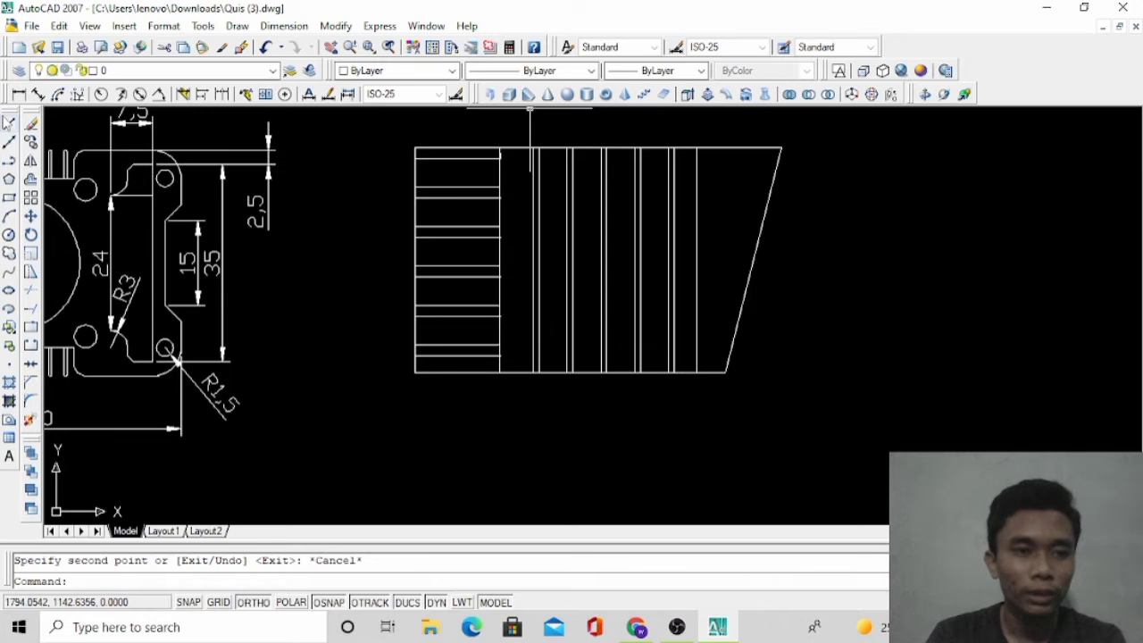
Offset the top edge of the slanted right-hand extension by 2, once upward and once downward
click(9, 122)
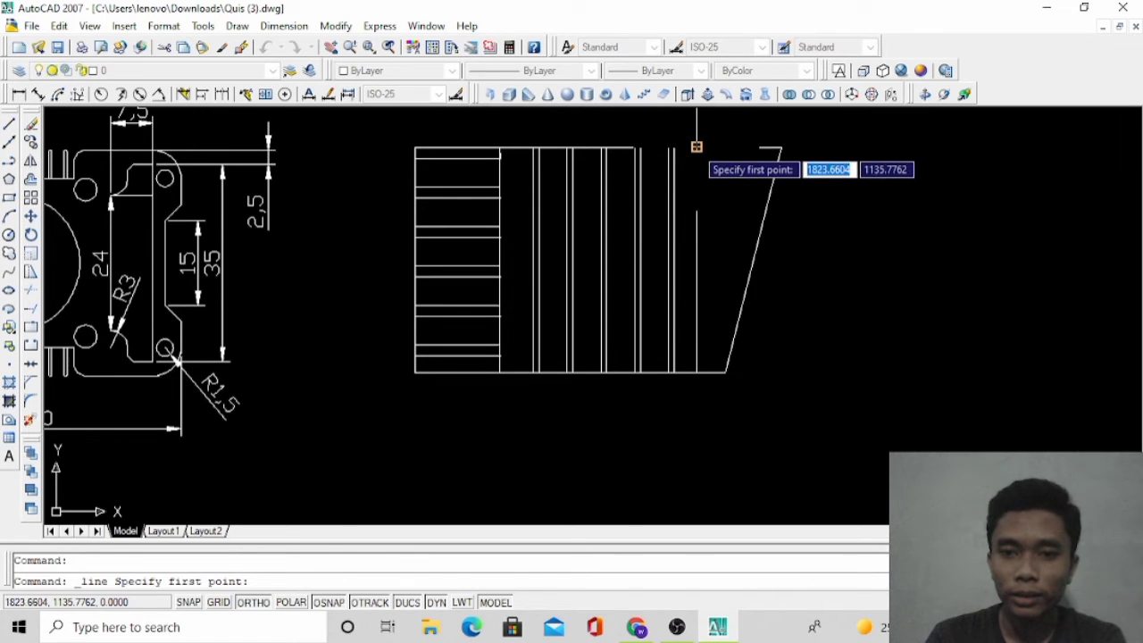
key(Escape)
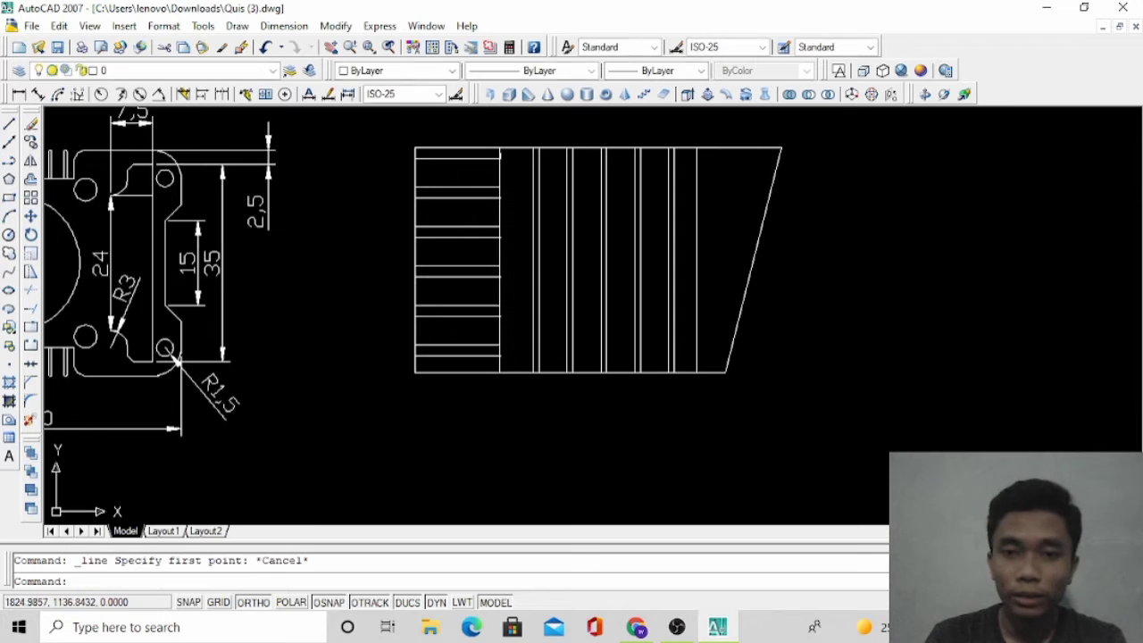
click(725, 147)
click(31, 178)
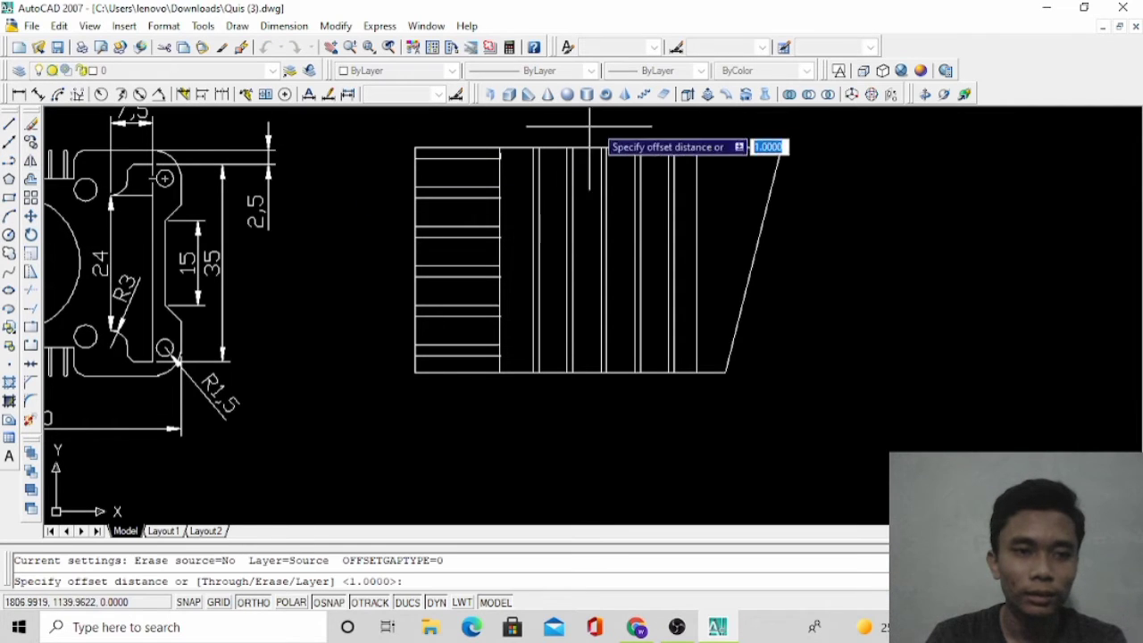
click(739, 148)
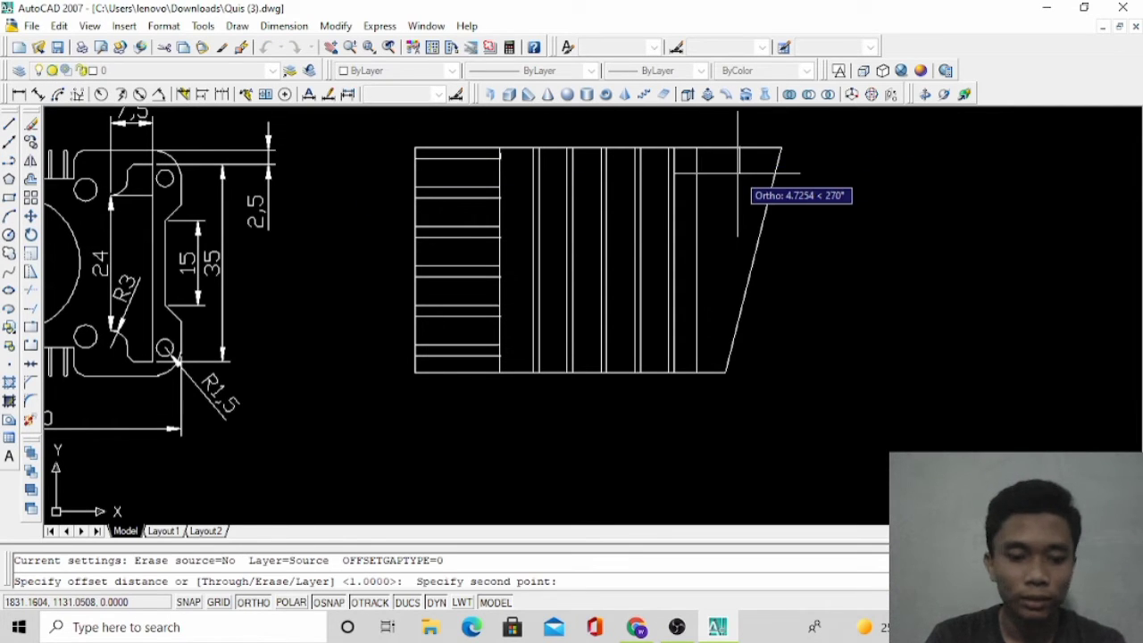
text(2)
key(Return)
click(740, 148)
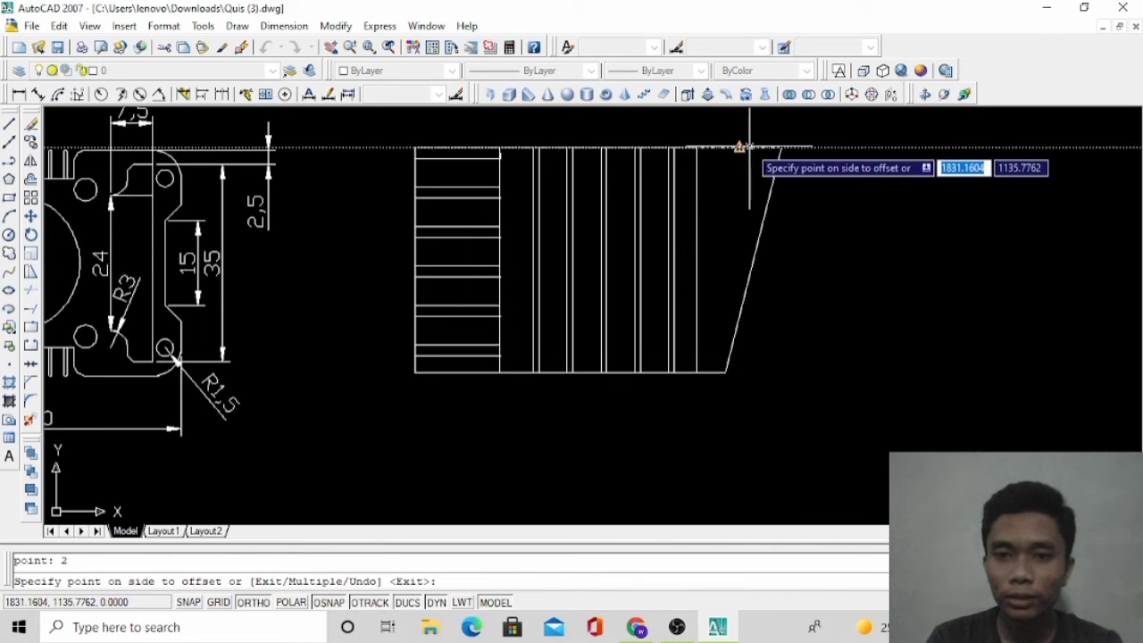
click(733, 134)
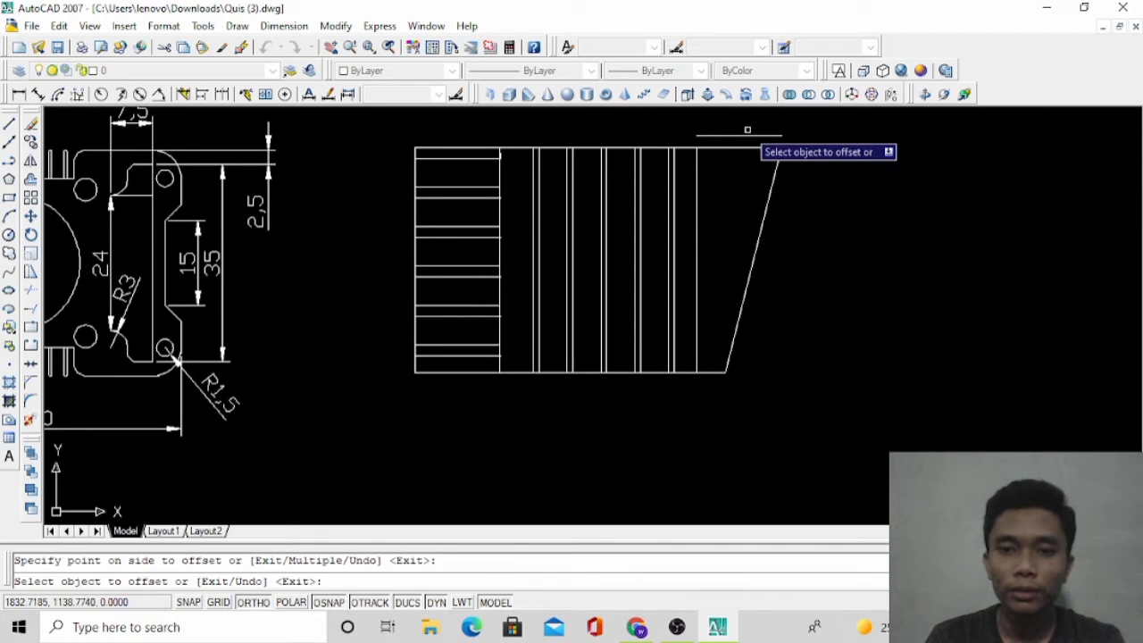
click(731, 148)
click(732, 167)
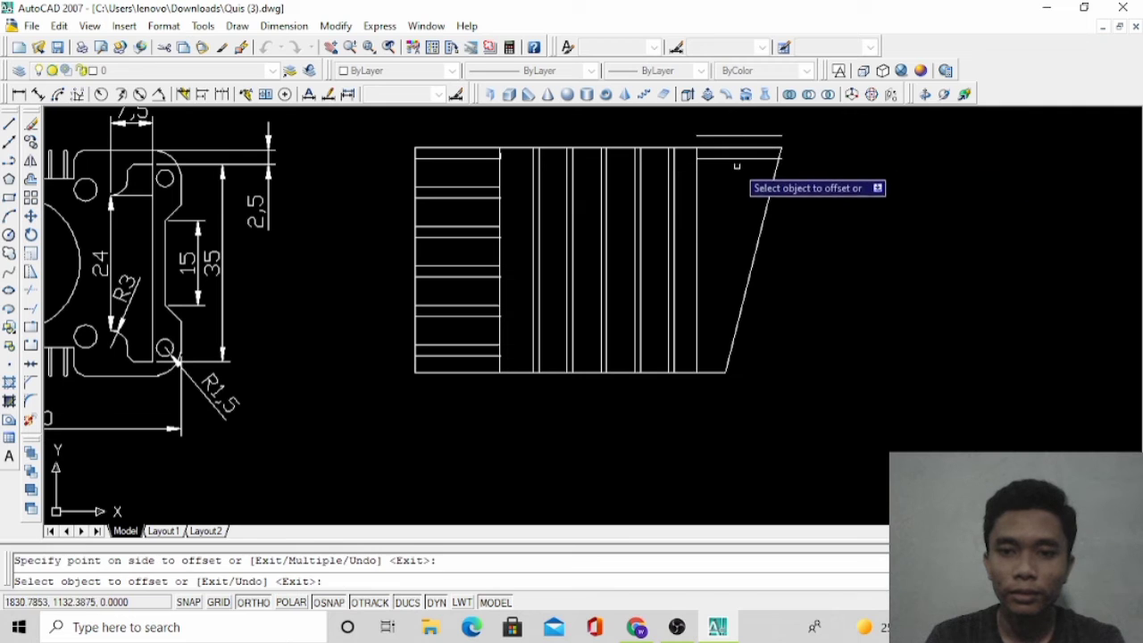
Leave the Offset command and erase the surplus line above the top edge of the slanted right-hand extension
click(762, 135)
right_click(769, 131)
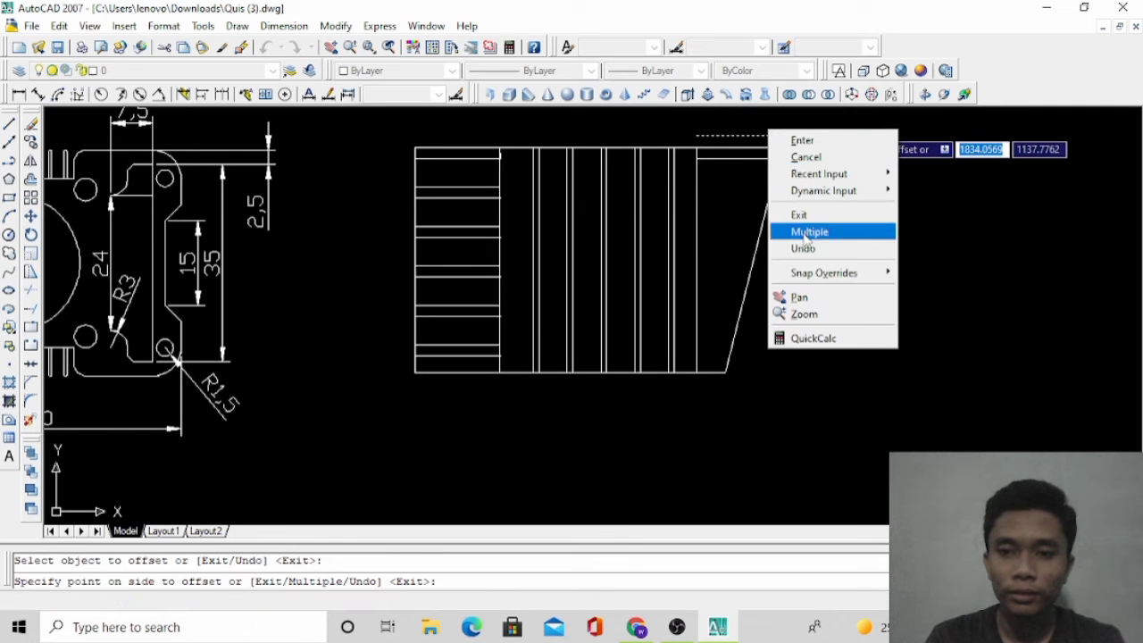
key(Escape)
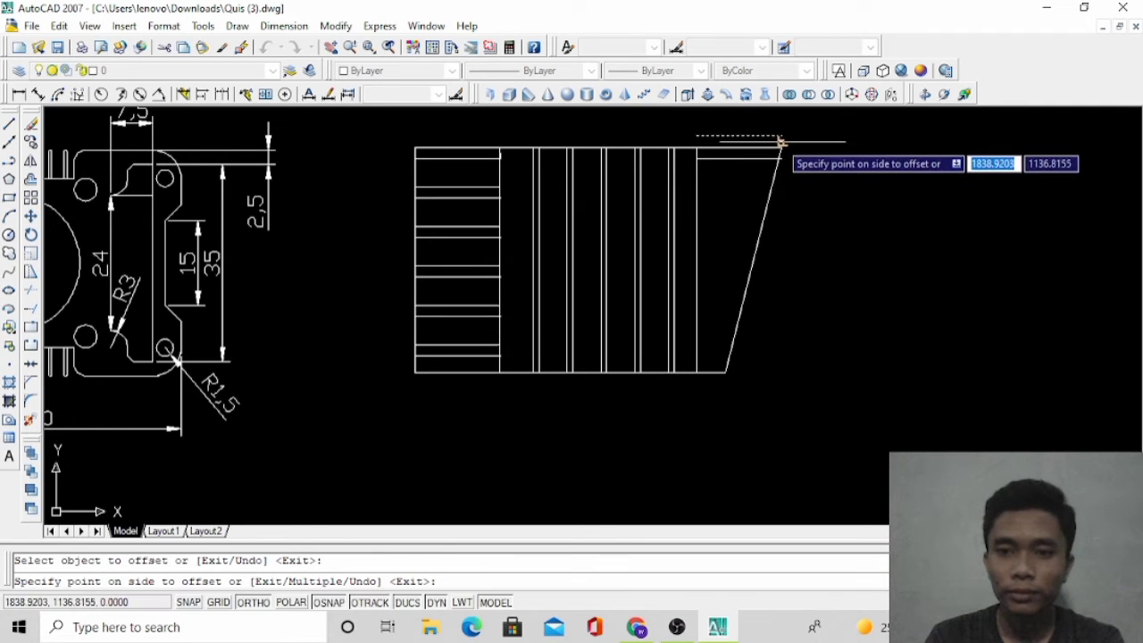
key(Escape)
click(758, 136)
right_click(788, 143)
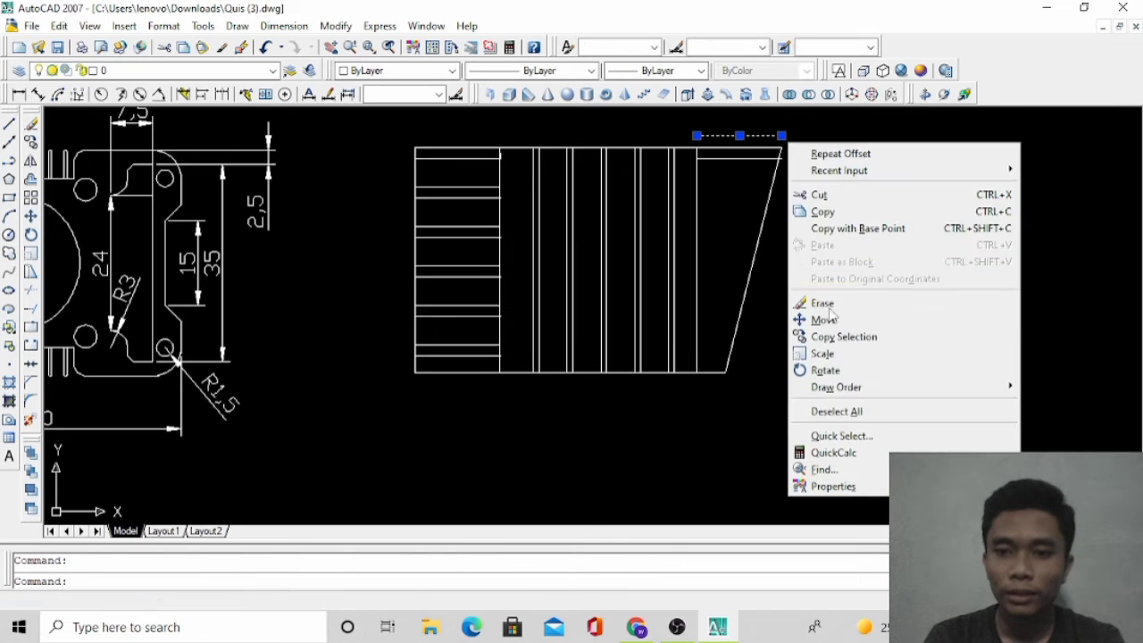
click(878, 300)
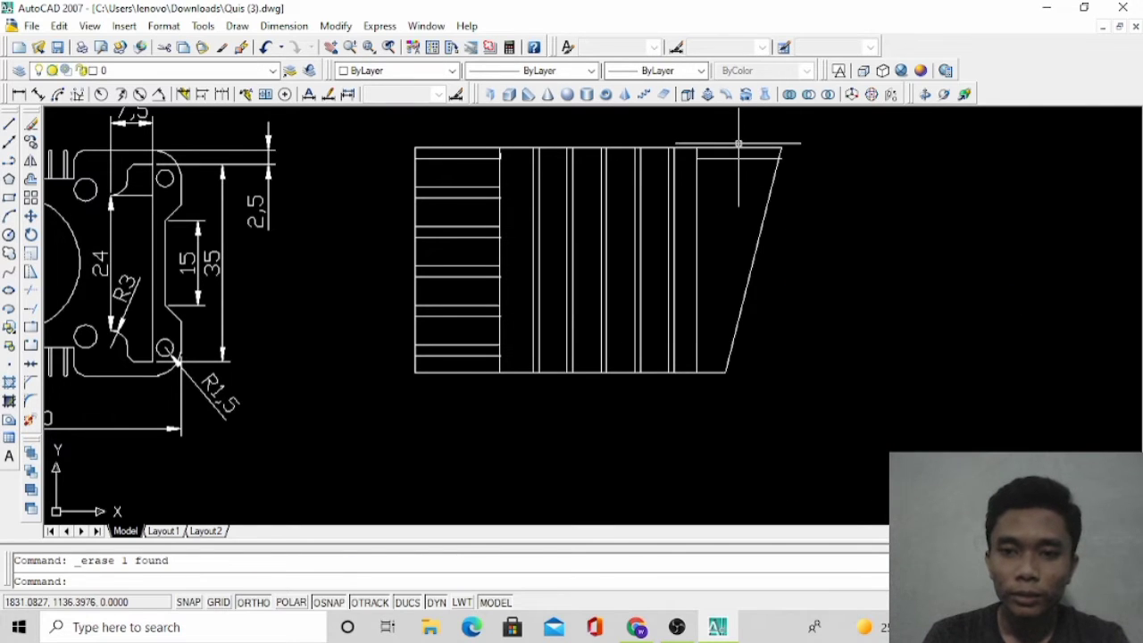
Try erasing the two horizontal lines at the top of the slanted extension and undo the erasure
click(738, 146)
click(734, 163)
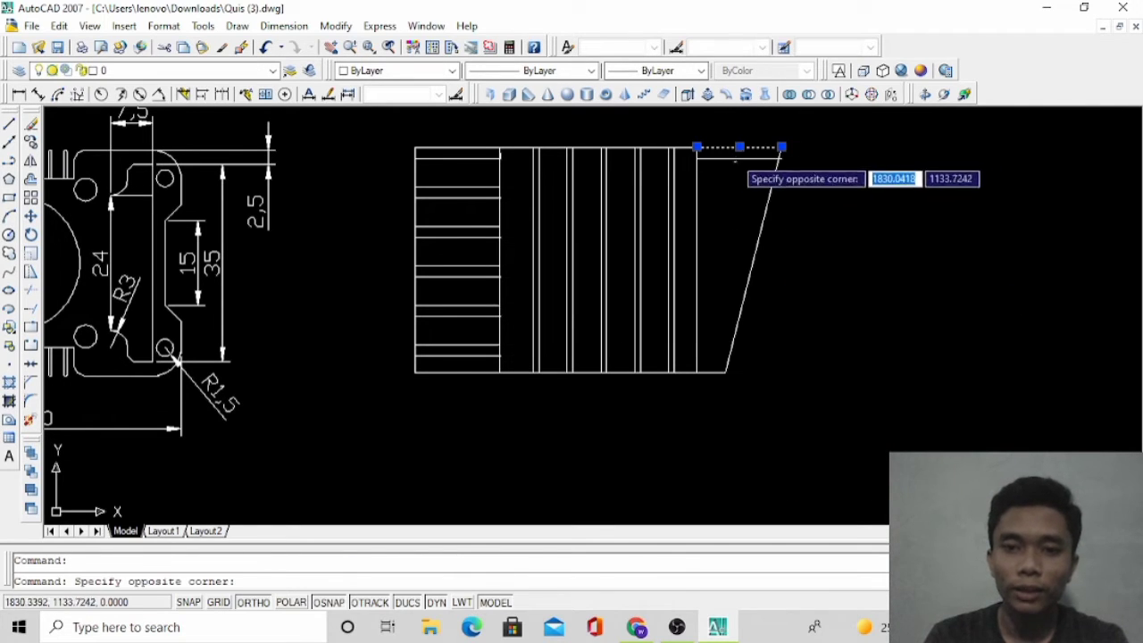
click(739, 150)
right_click(746, 183)
click(746, 179)
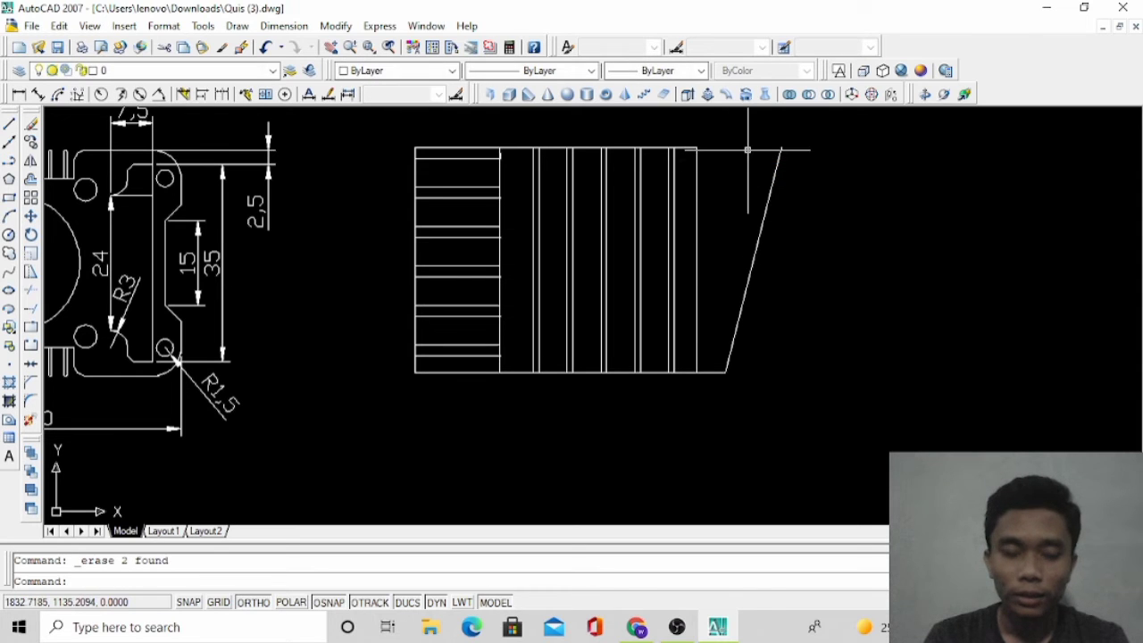
key(ctrl+z)
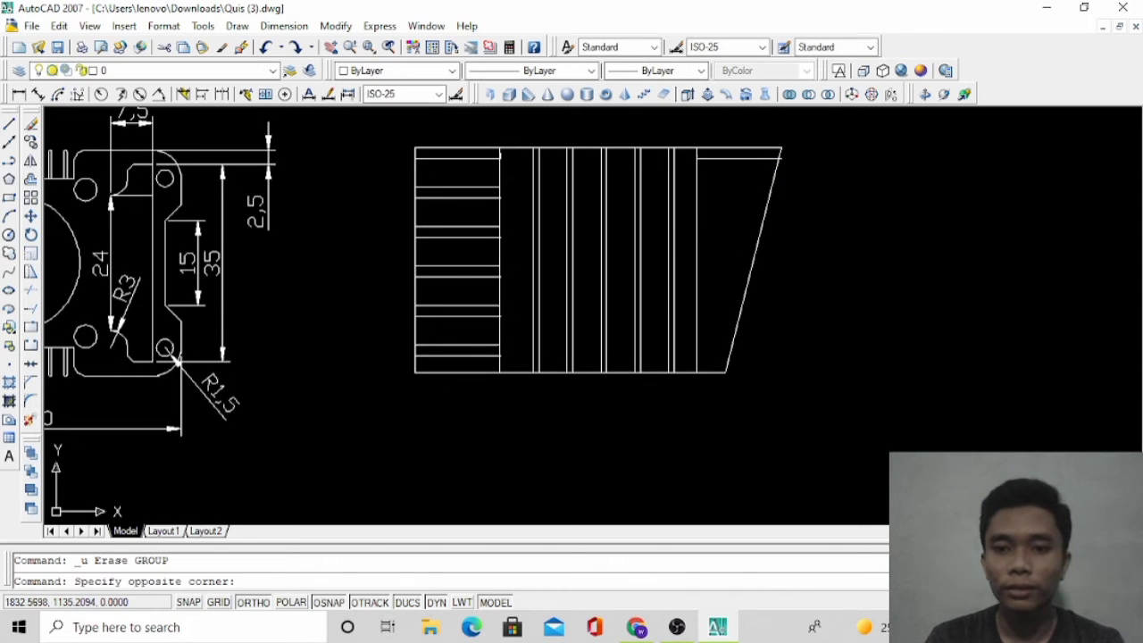
Copy the two horizontal lines at the top of the slanted extension straight down at distances of 7 and 14
click(747, 159)
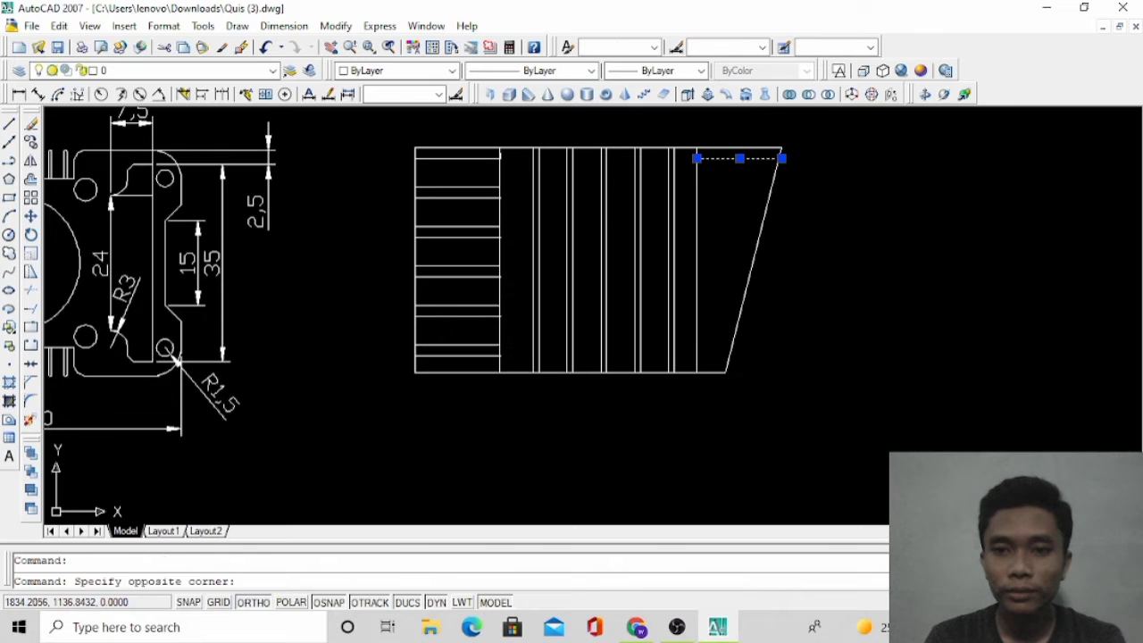
click(751, 157)
click(751, 152)
right_click(754, 132)
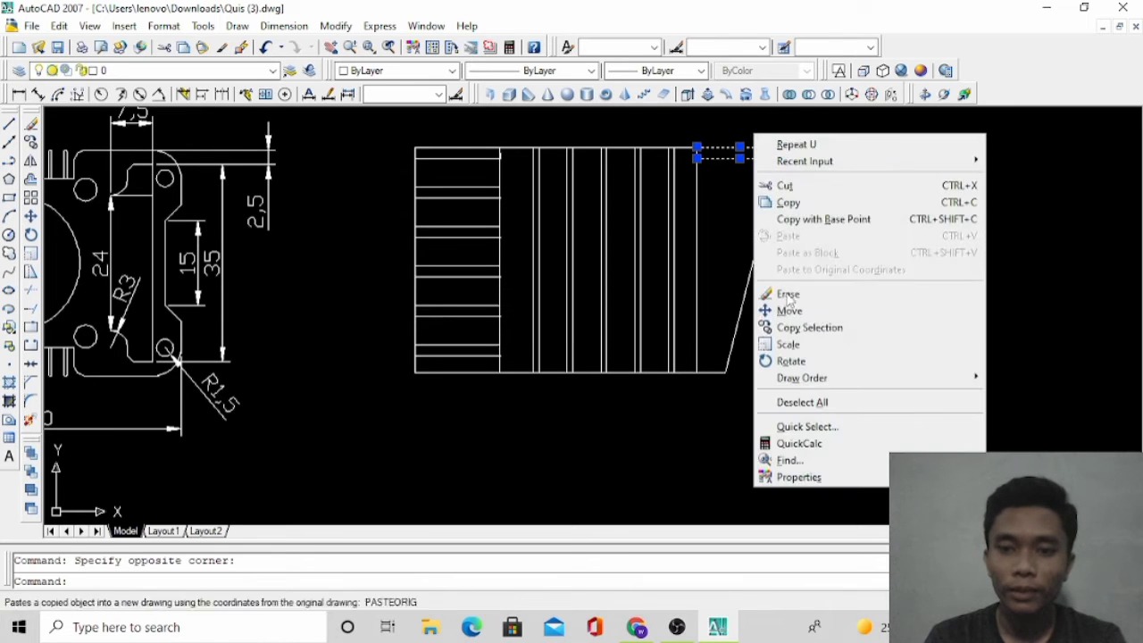
click(797, 328)
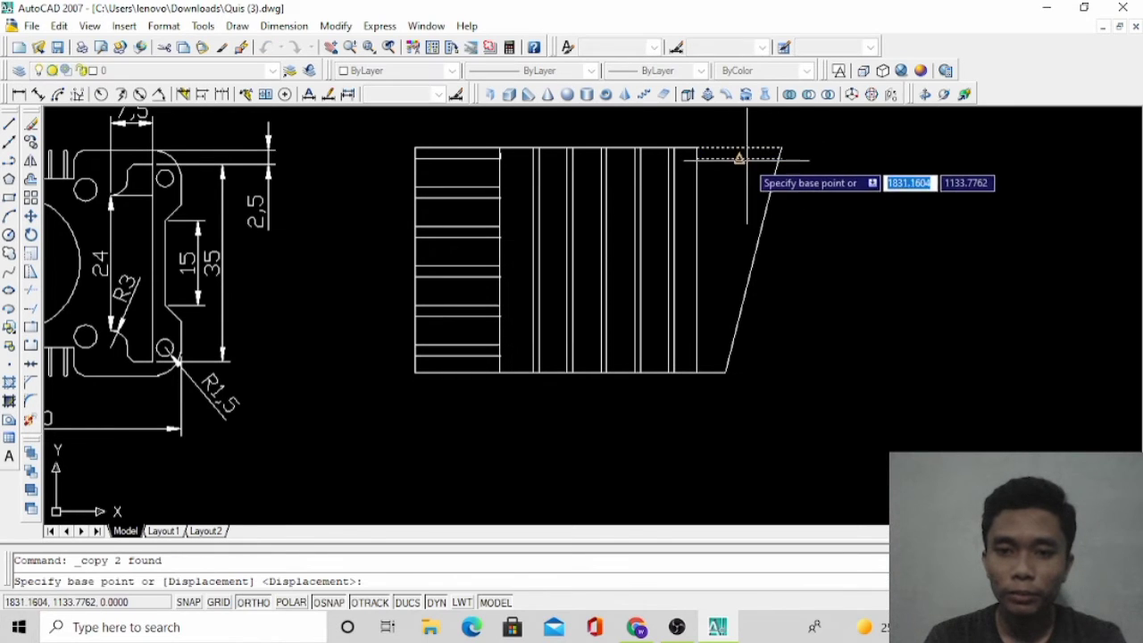
click(738, 158)
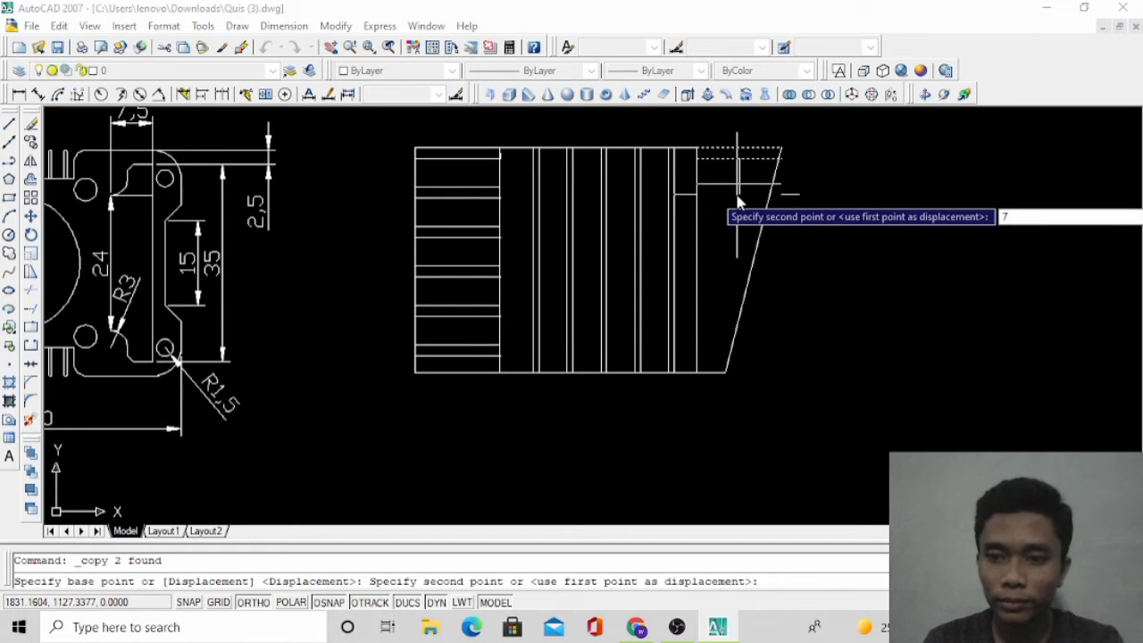
key(Return)
text(14)
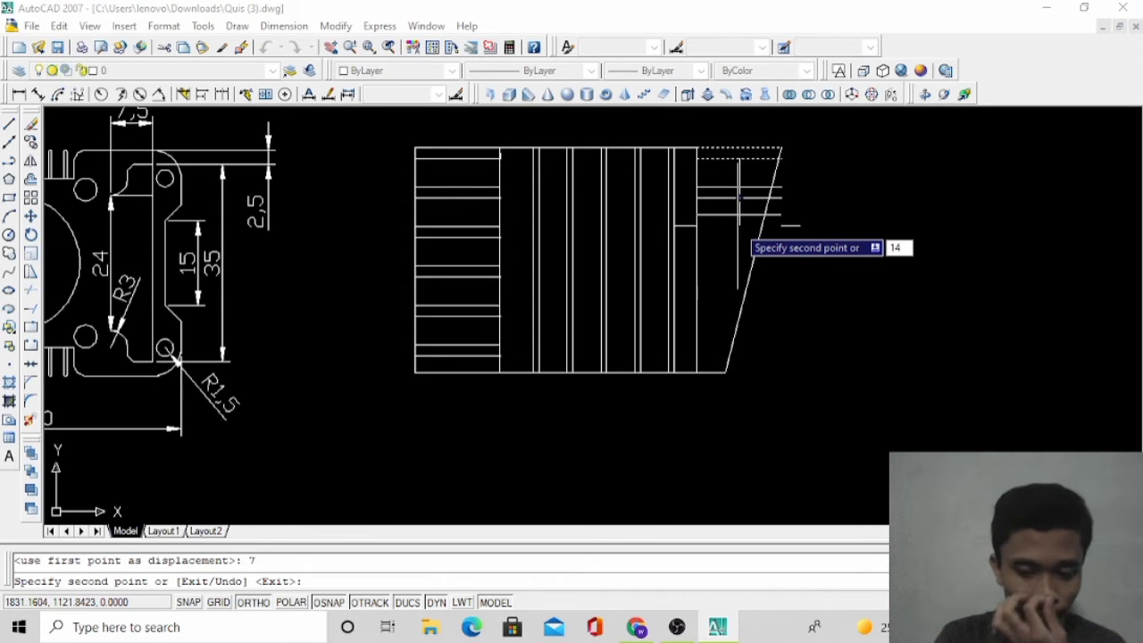
key(Return)
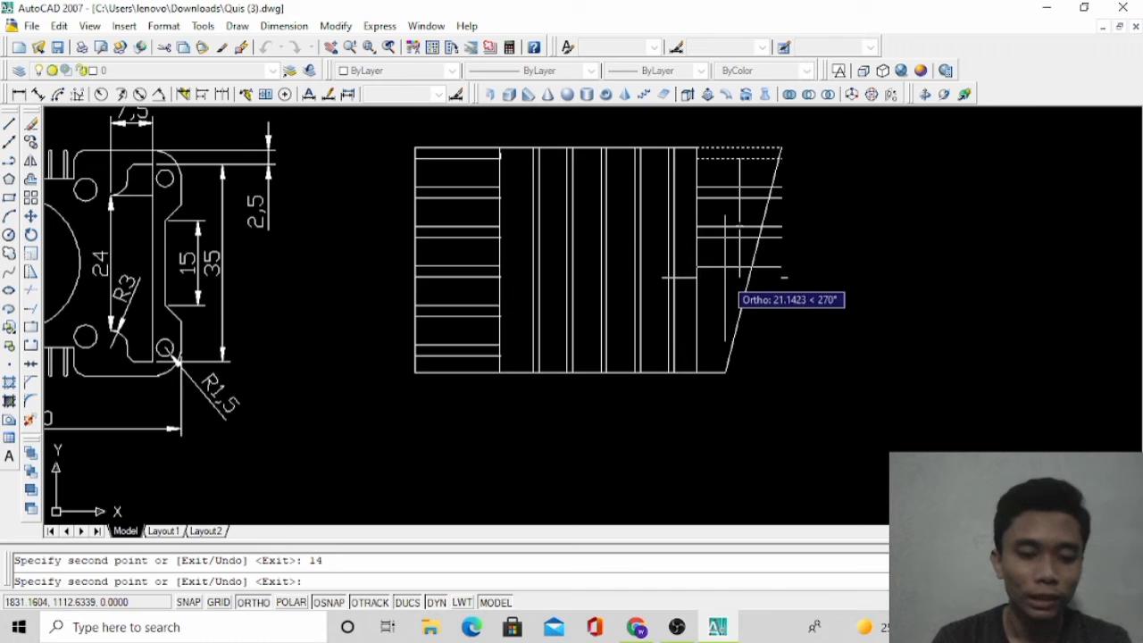
Place further copies of the extension's horizontal pair at 21, 28 and 35 below the original and end the copying
text(1)
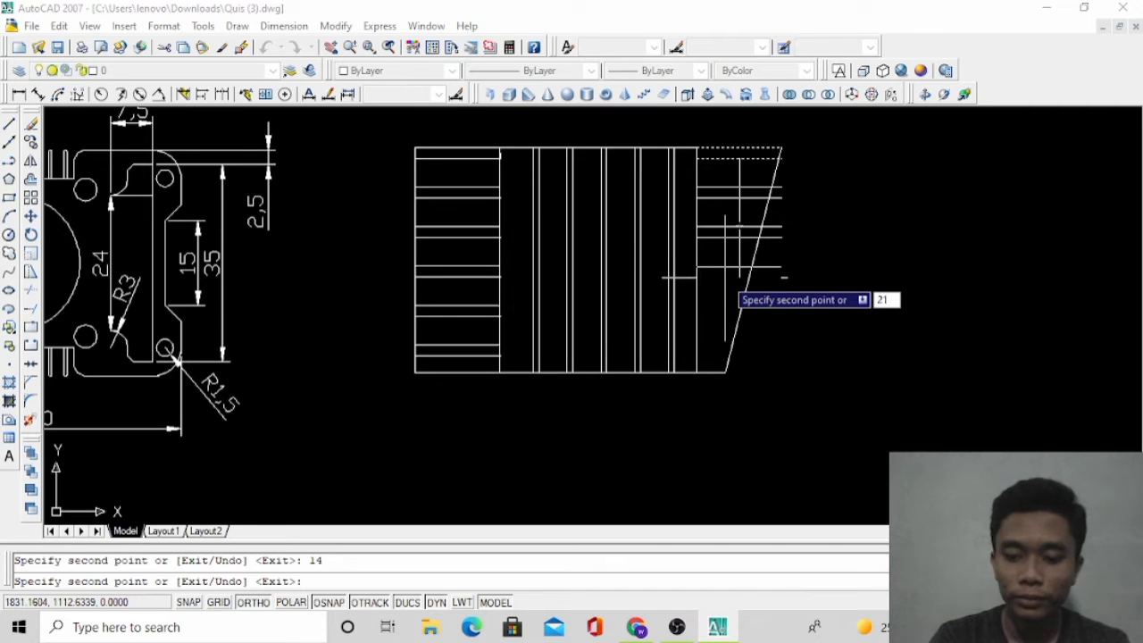
key(Return)
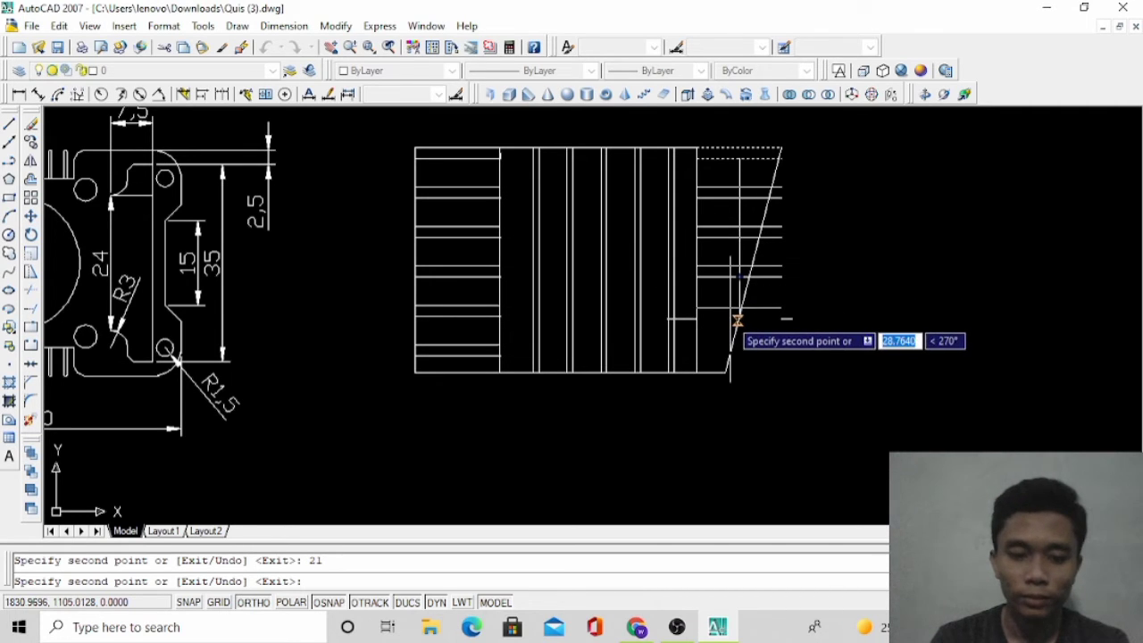
text(2)
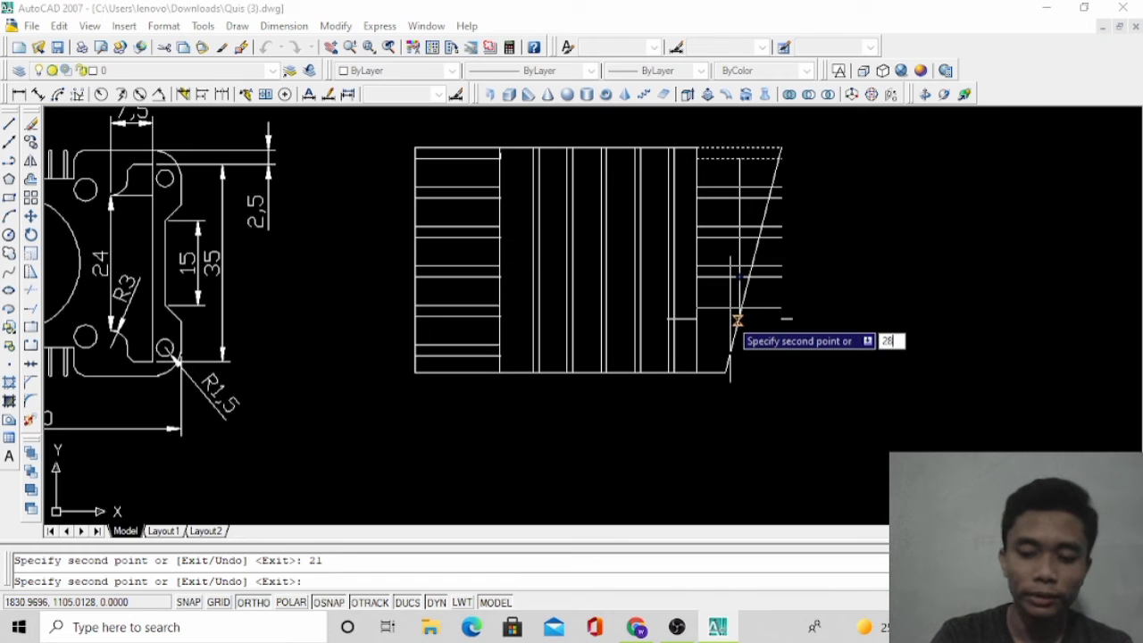
text(8)
key(Return)
text(35)
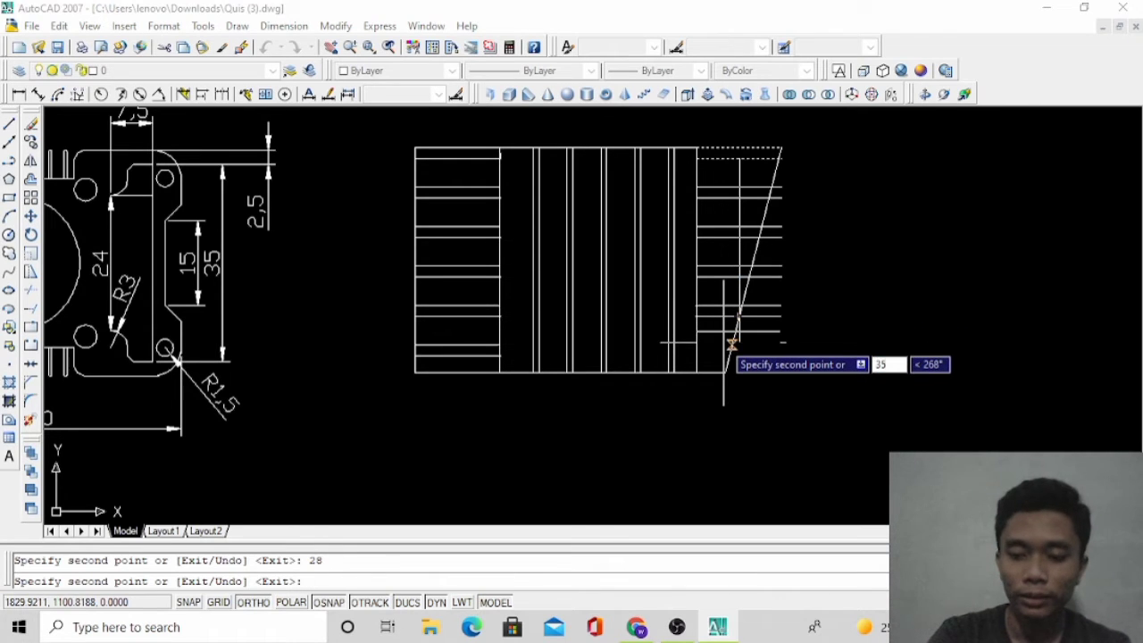
key(Return)
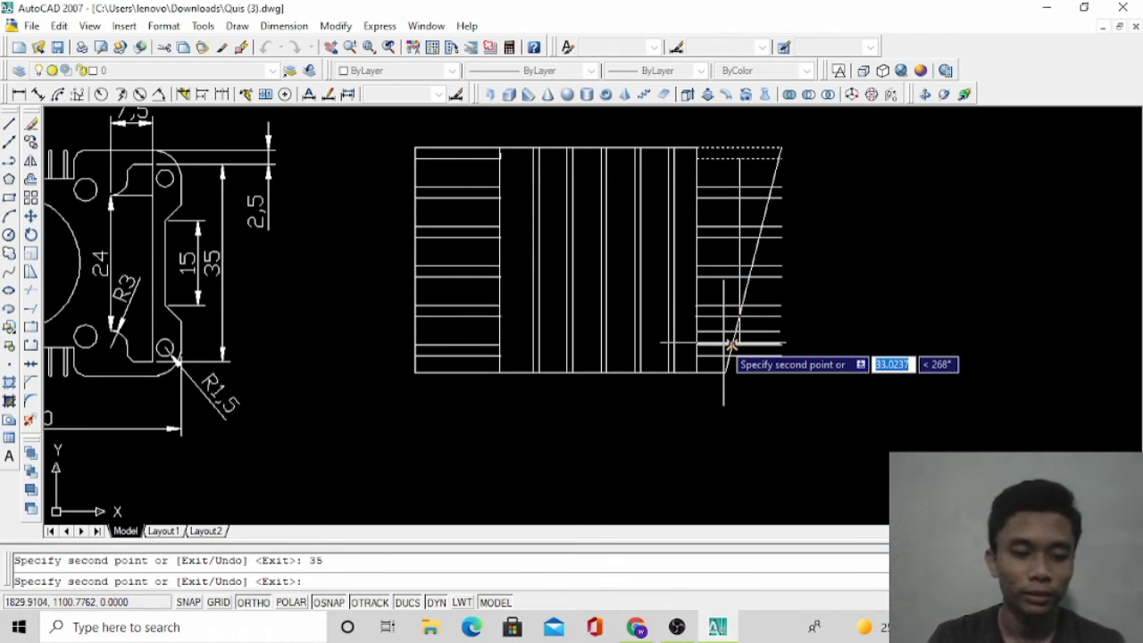
key(Escape)
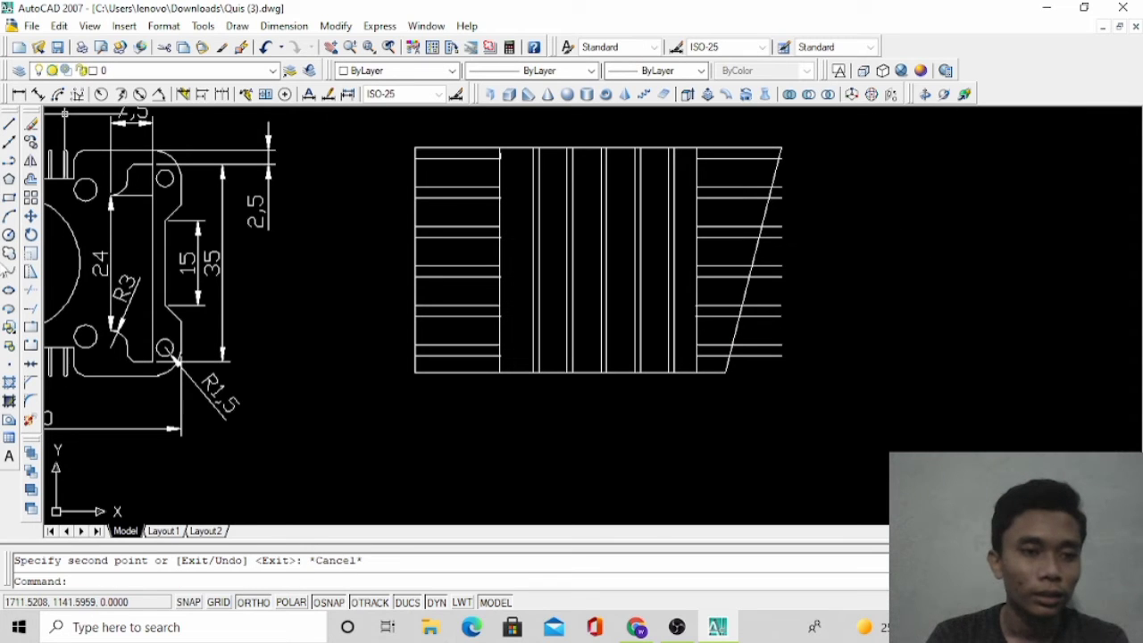
Trim the horizontal lines that overhang the extension's slanted edge
click(31, 291)
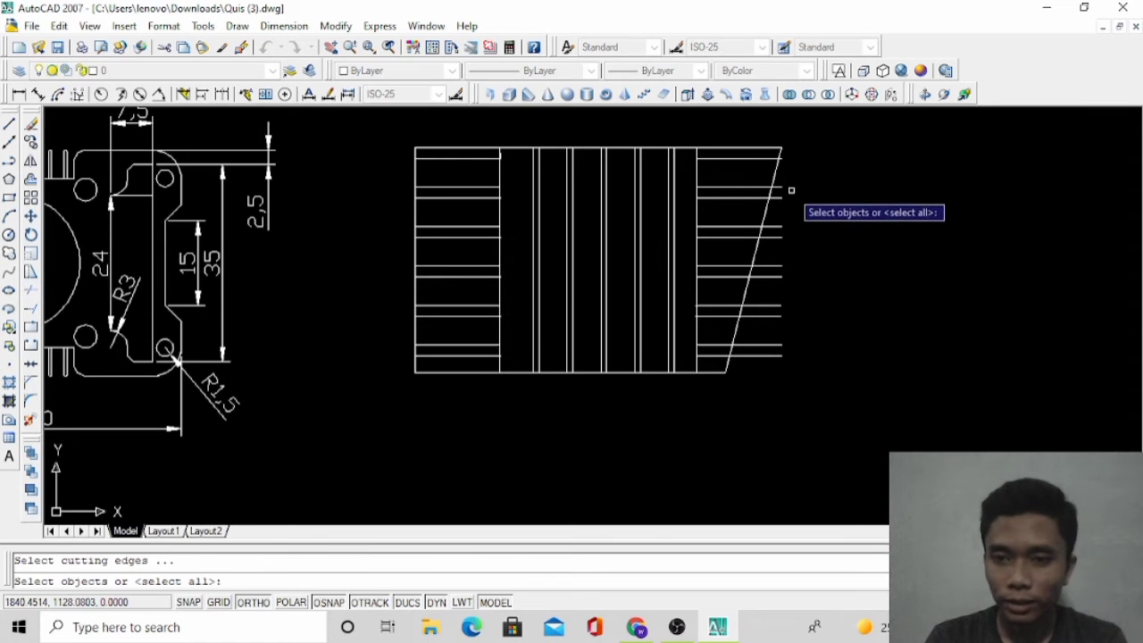
Trim the horizontal fin lines that extend beyond the slanted edge of the side view
scroll(790, 194, up, 2)
key(Return)
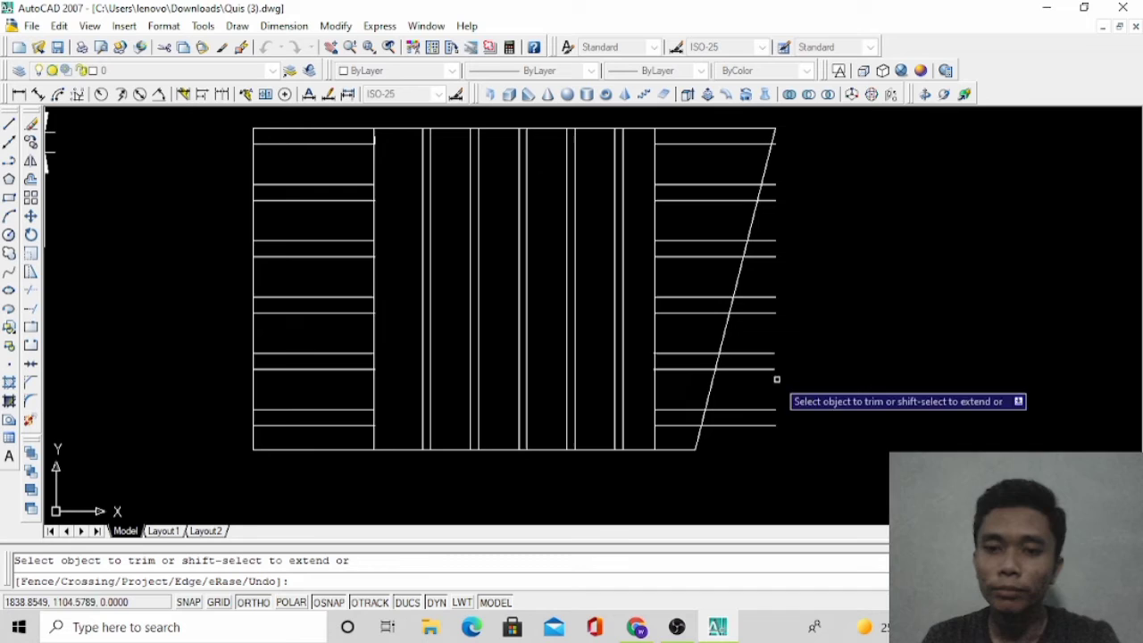
click(793, 437)
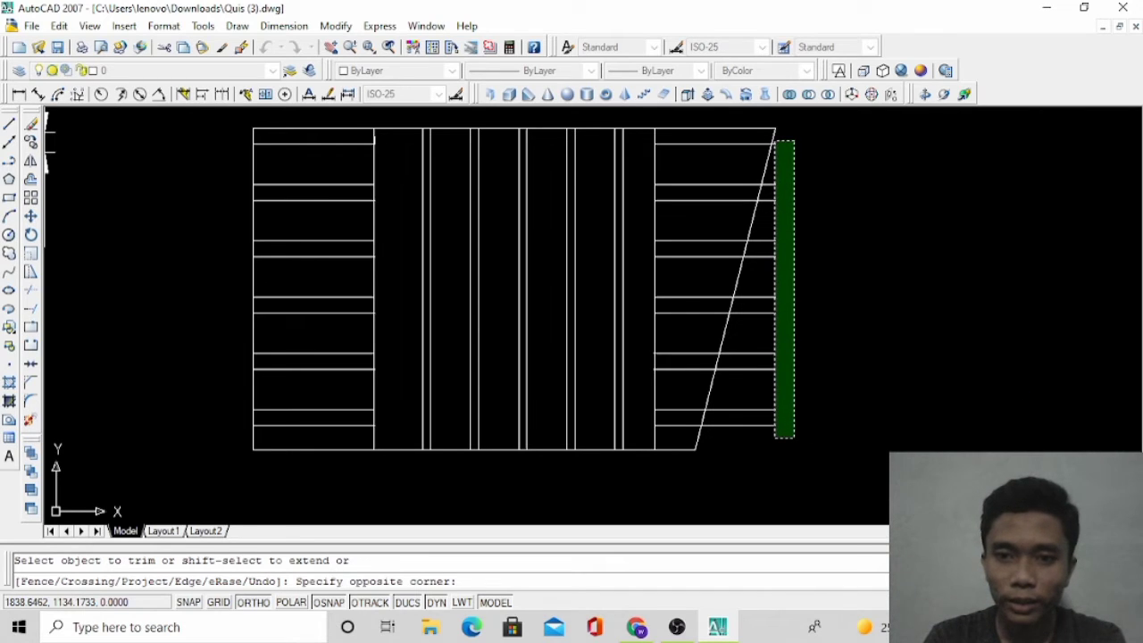
click(774, 140)
click(778, 395)
click(758, 340)
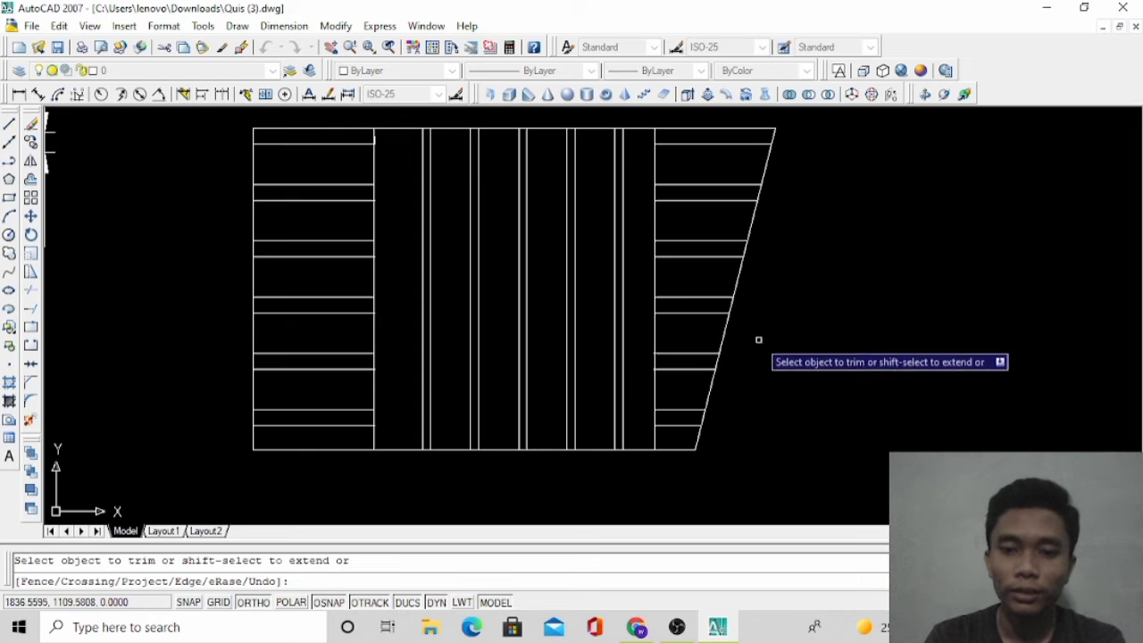
scroll(822, 262, down, 2)
key(Escape)
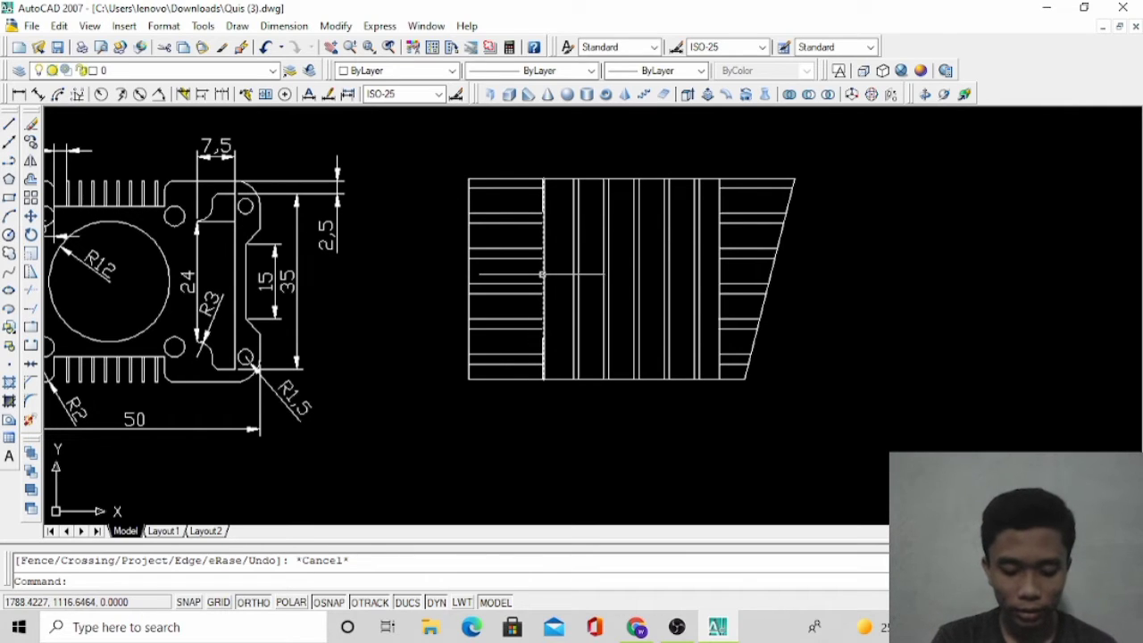
Draw a circle of radius 7 centred where the middle pair's upper fin line meets the first inner vertical line
click(9, 235)
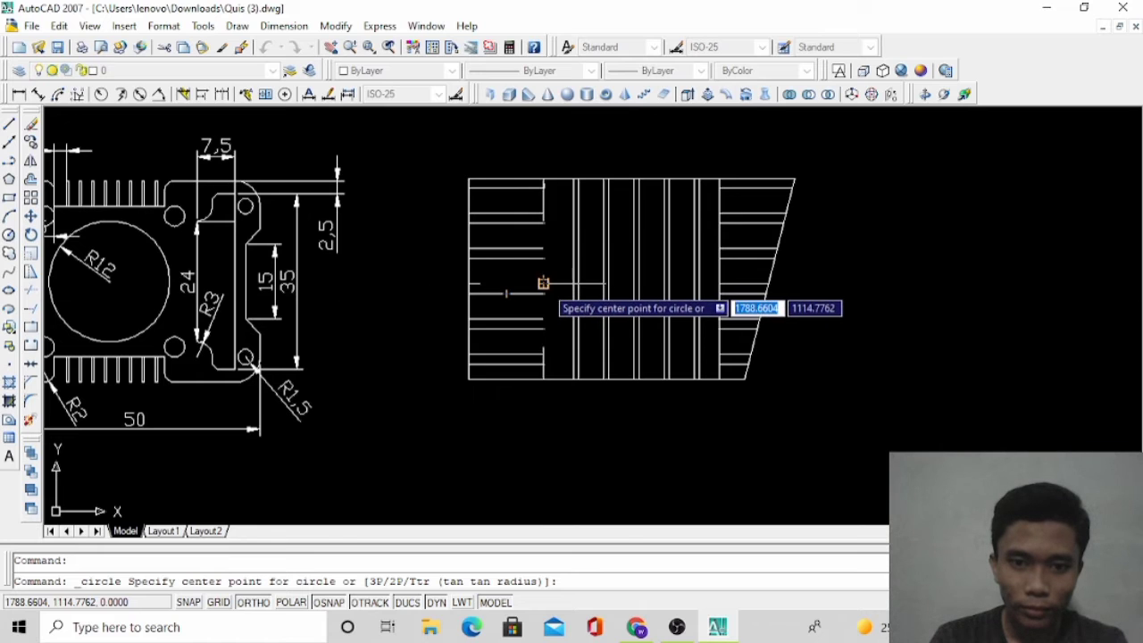
scroll(540, 282, up, 2)
click(539, 280)
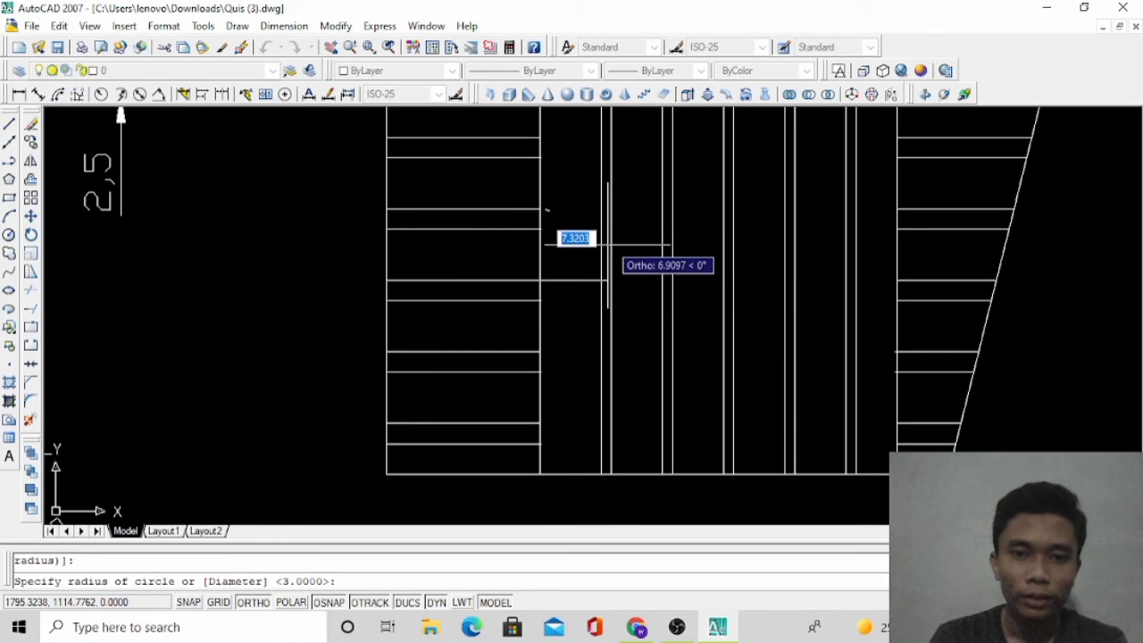
text(7)
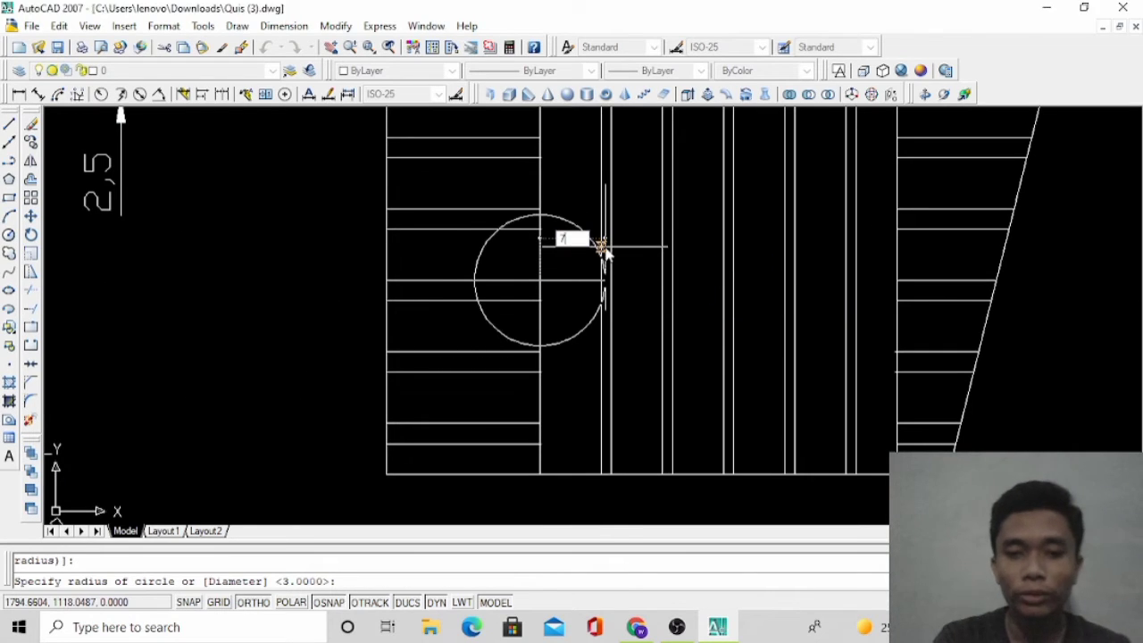
key(Return)
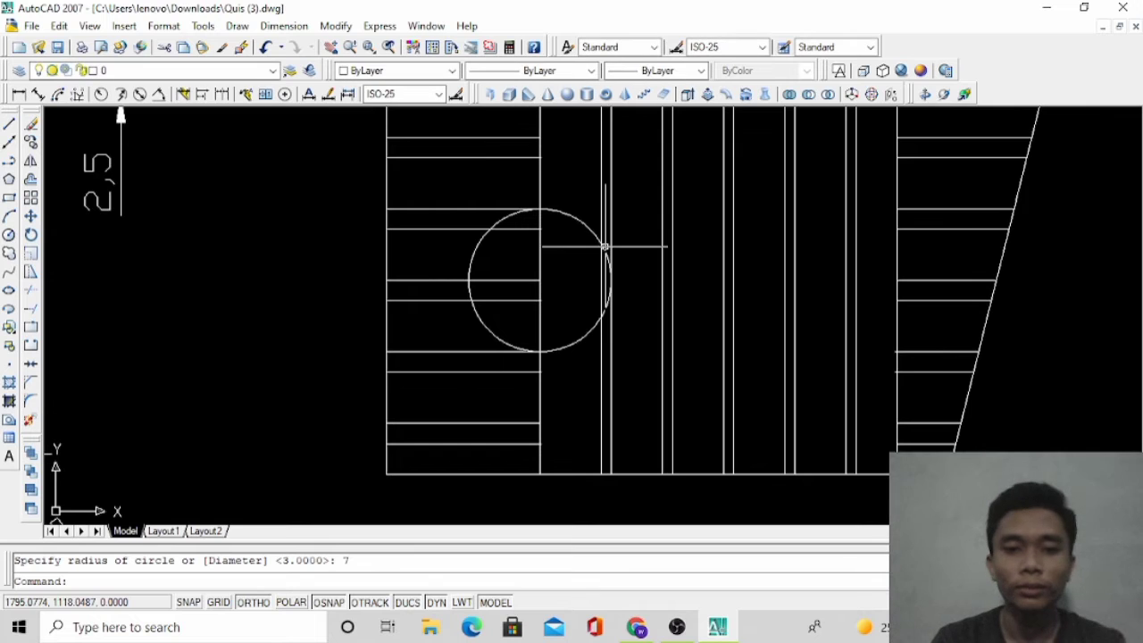
Draw a concentric circle of radius 8 around the radius 7 circle
click(9, 234)
click(539, 279)
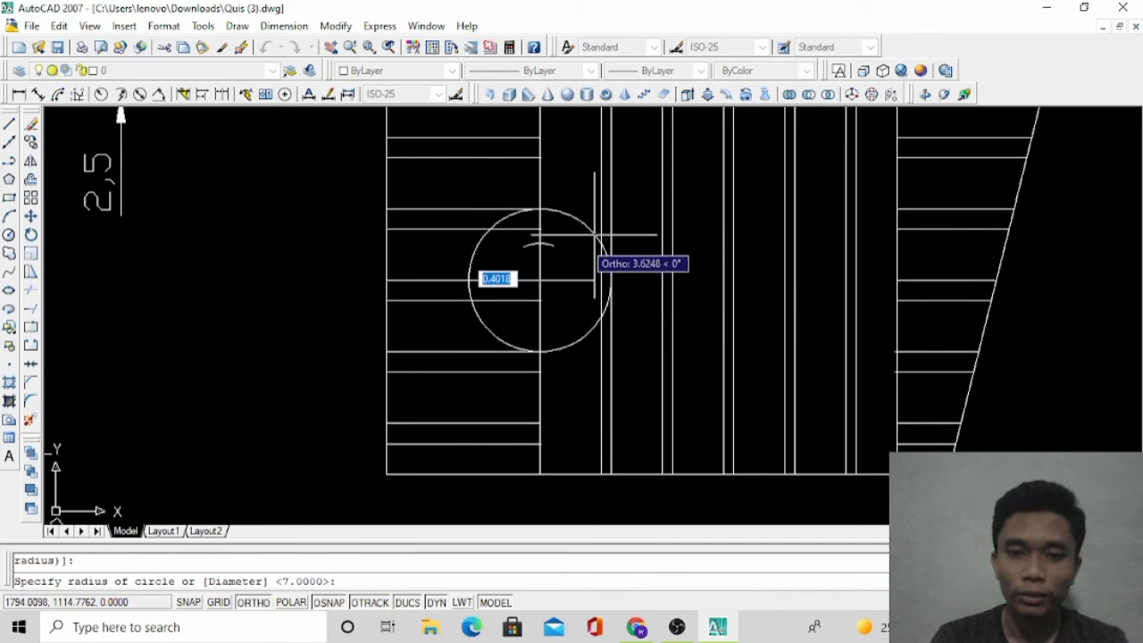
text(8)
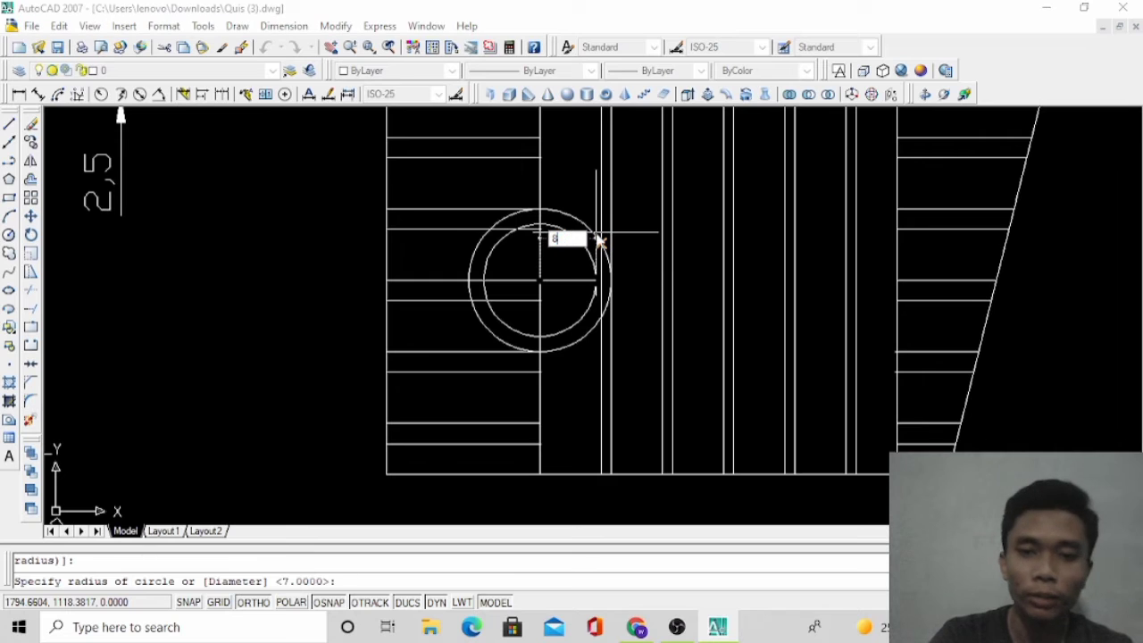
key(Return)
scroll(610, 173, down, 2)
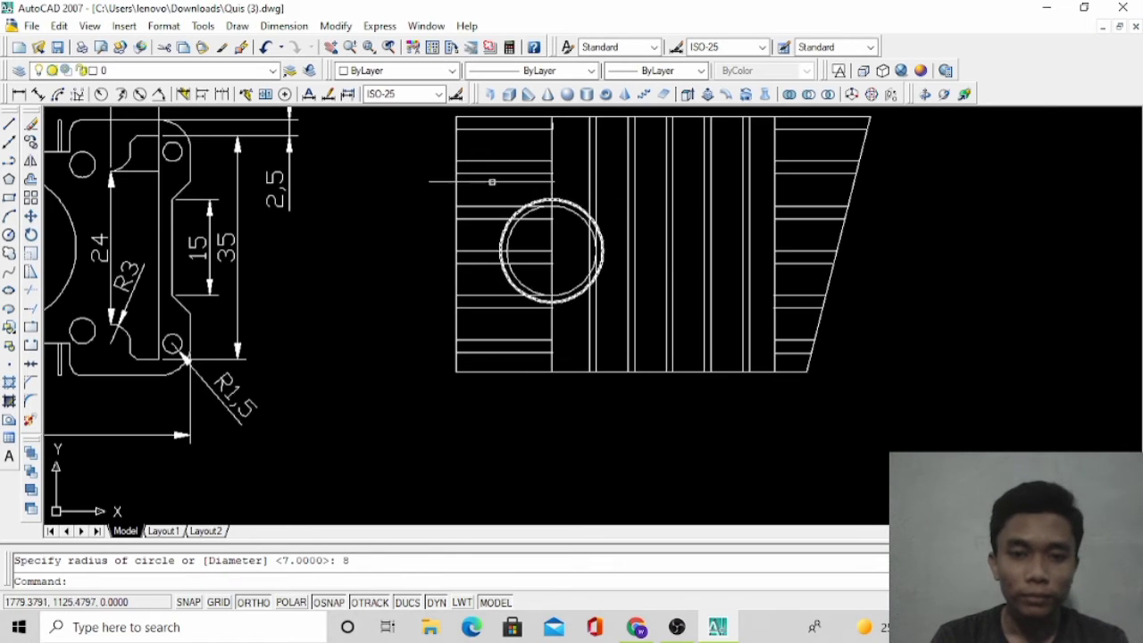
Turn ortho off and draw a line 30 units long from the circles' centre, entering a 45° angle override
click(9, 123)
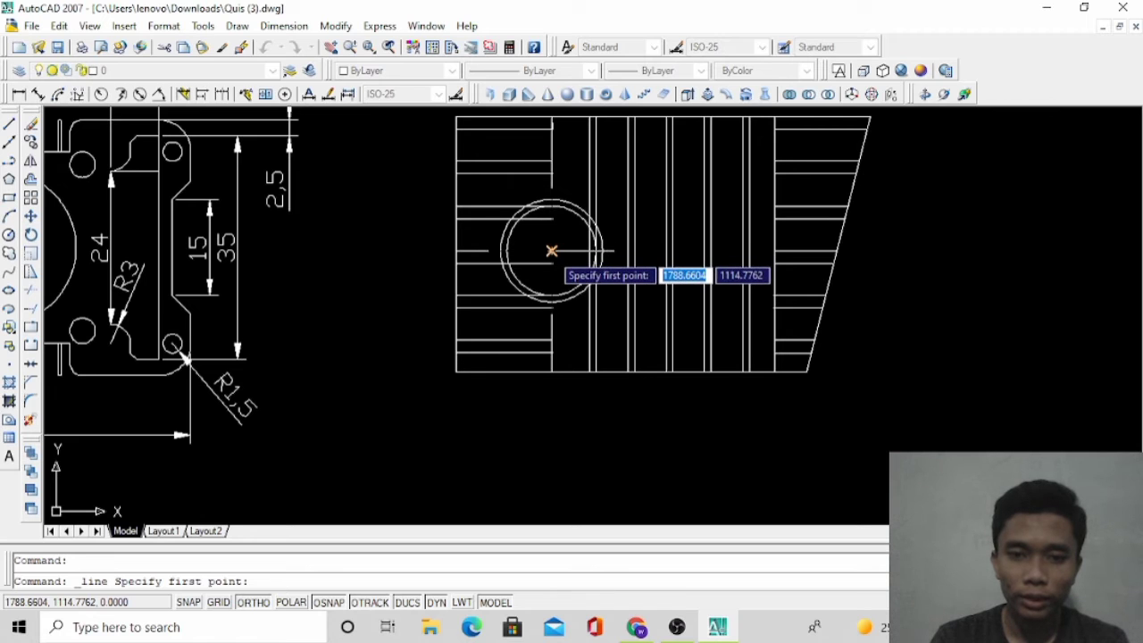
click(551, 251)
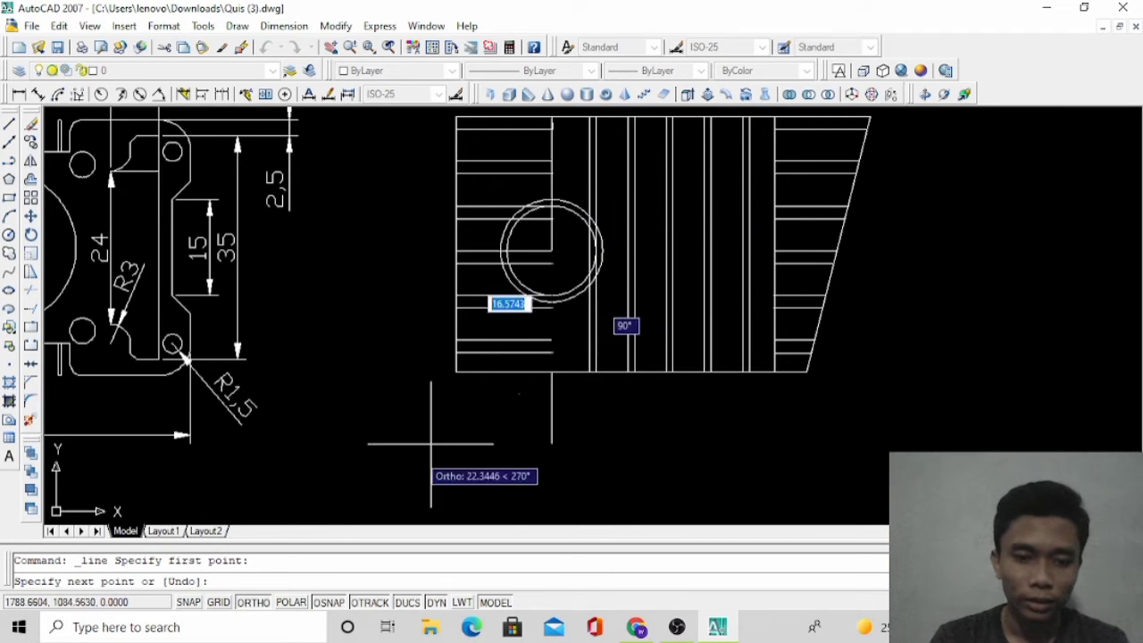
click(244, 603)
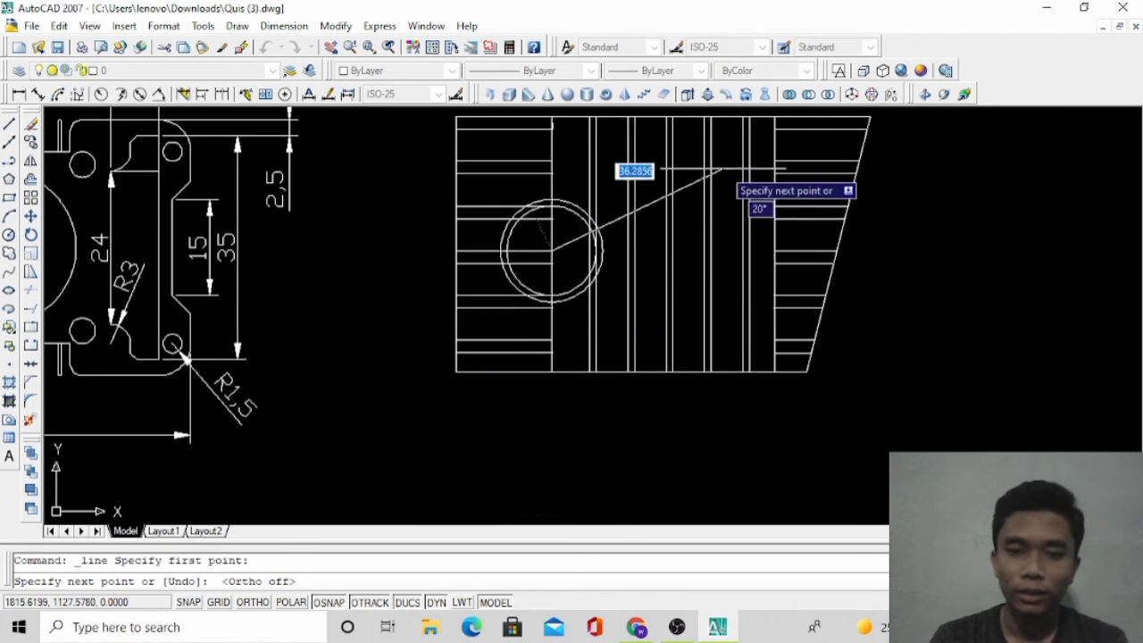
text(<)
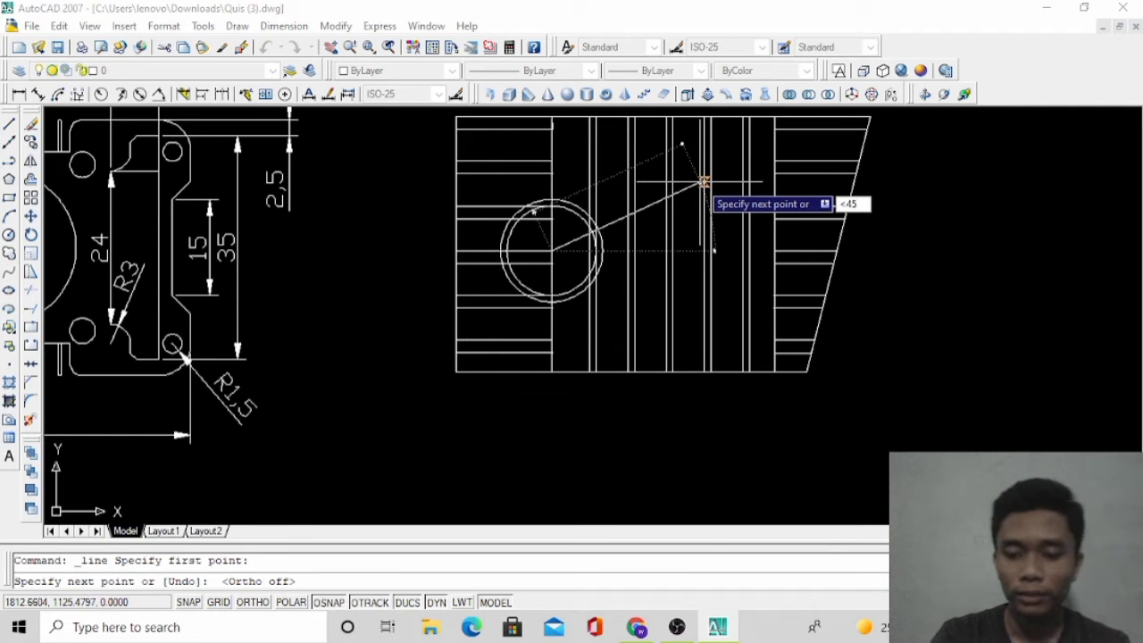
text(45)
key(Return)
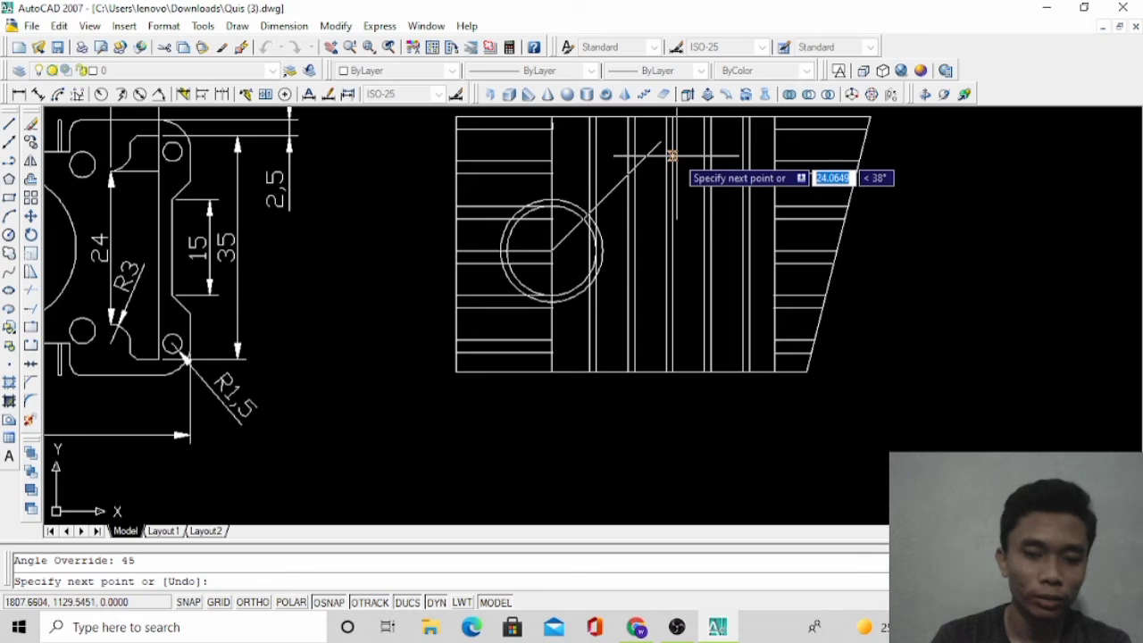
text(2)
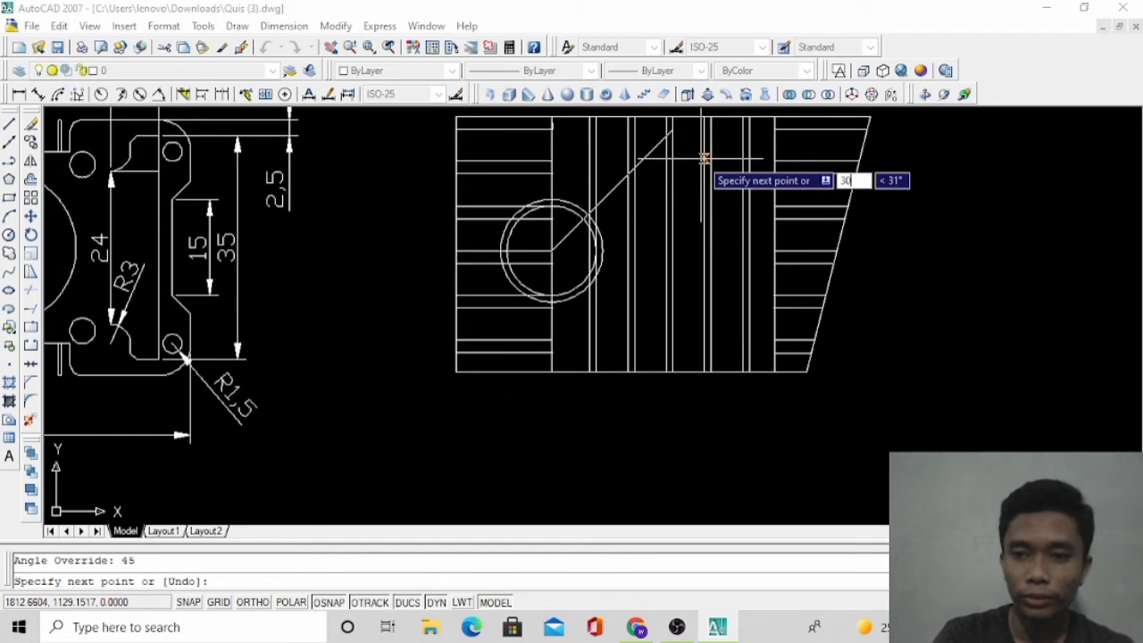
text(0)
key(Return)
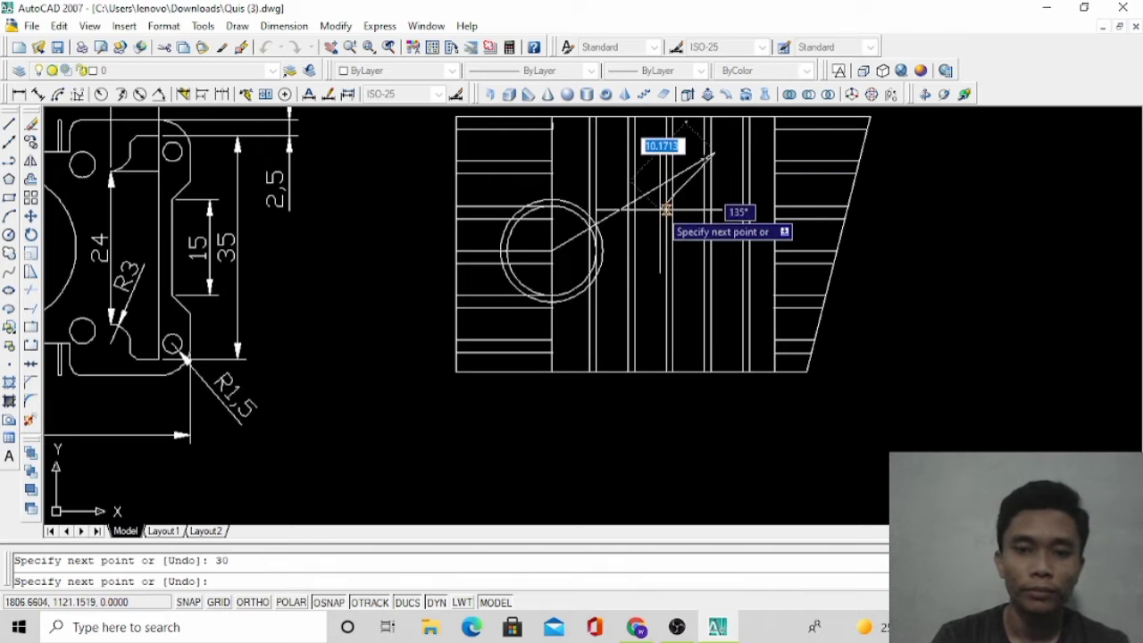
key(Escape)
Move the diagonal line by its midpoint onto the centre of the circles
click(634, 202)
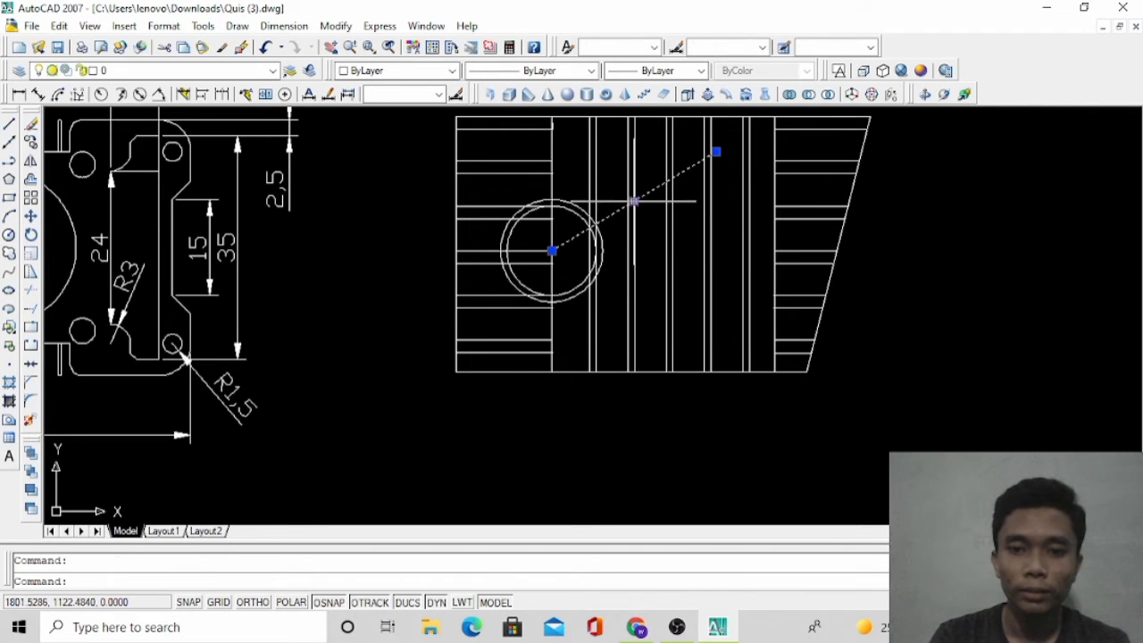
click(633, 202)
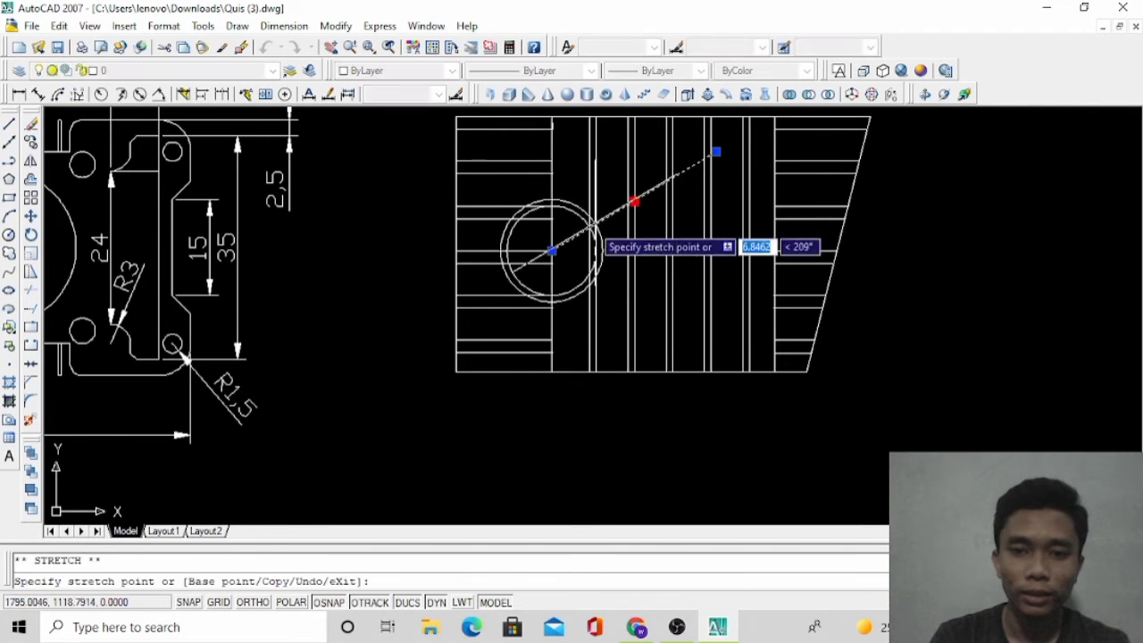
click(552, 251)
key(Escape)
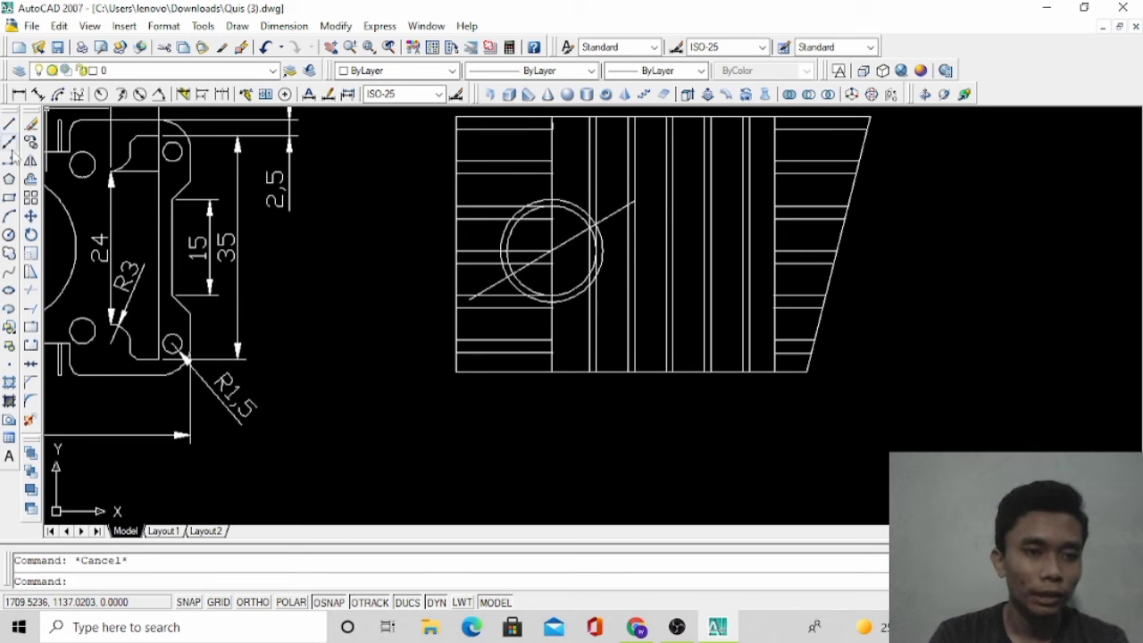
Draw a circle of radius 2 centred on the lower end of the diagonal line
click(9, 235)
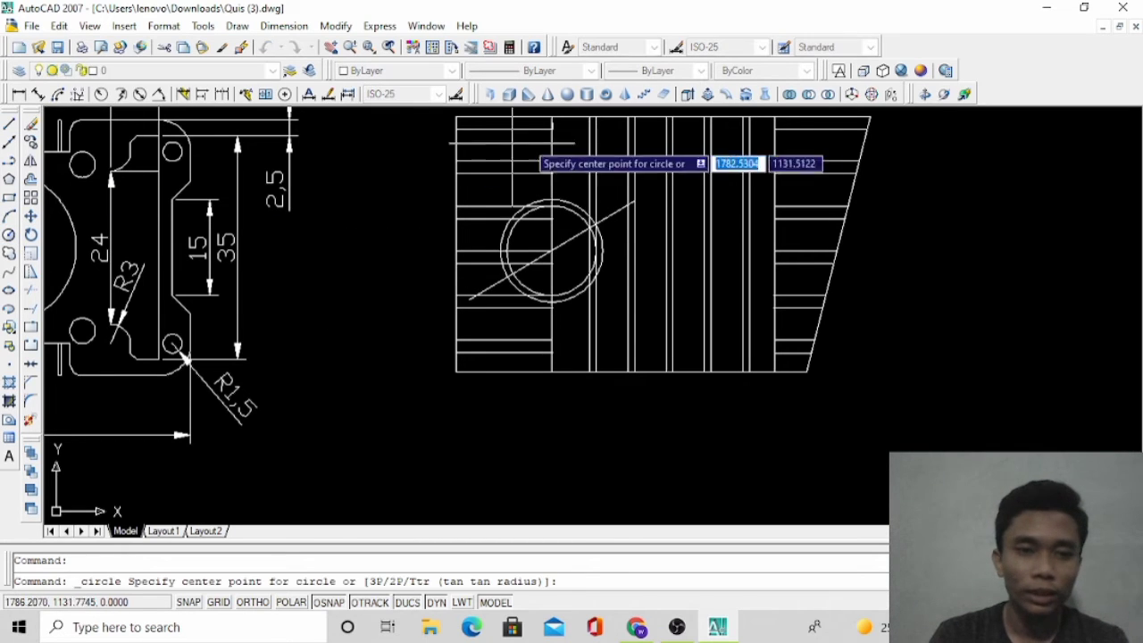
click(469, 299)
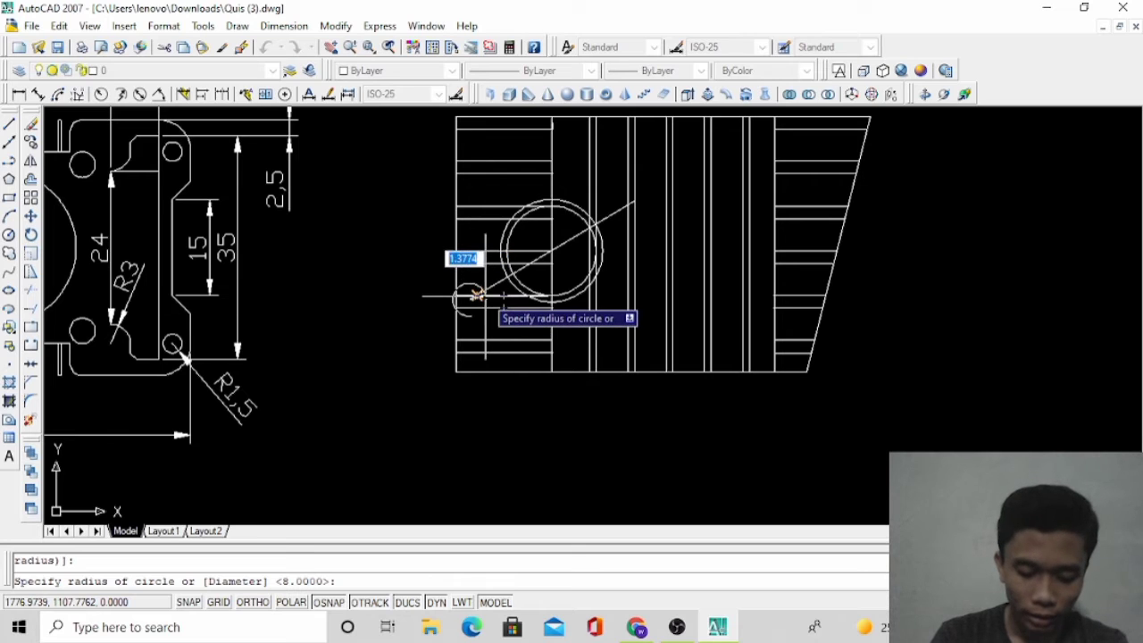
text(2)
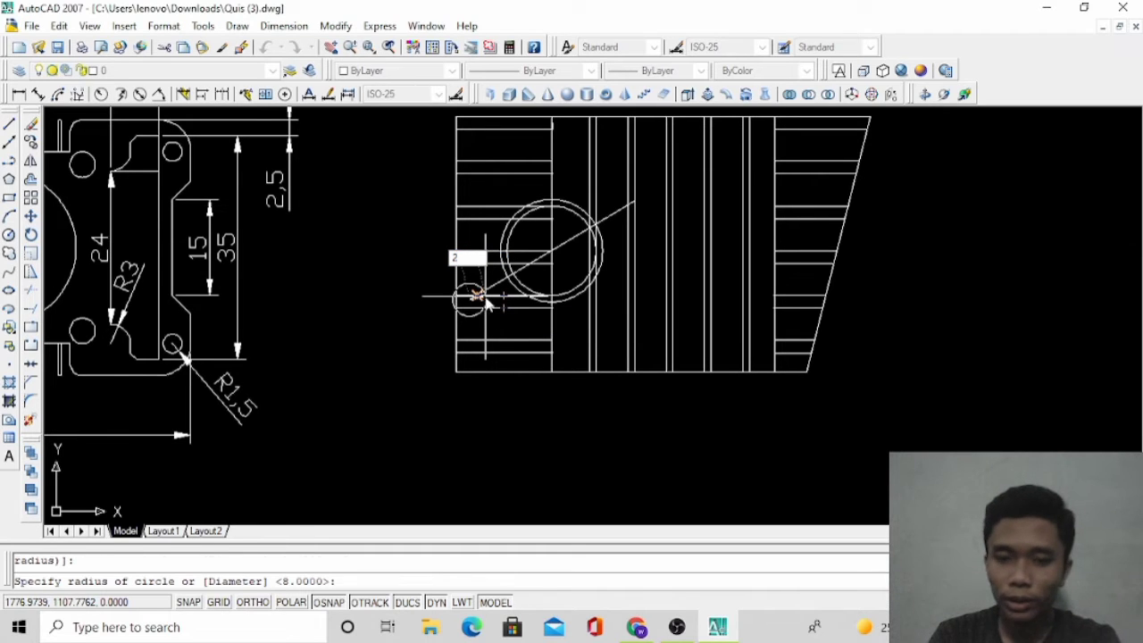
key(Return)
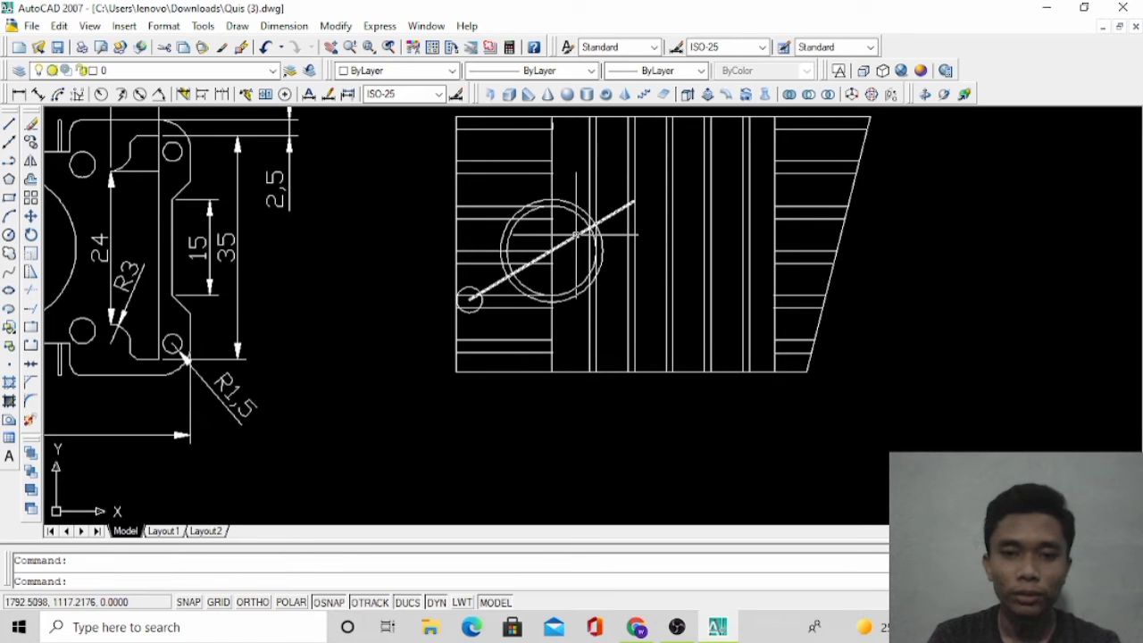
Erase the diagonal line and the small circle at its lower end
click(541, 257)
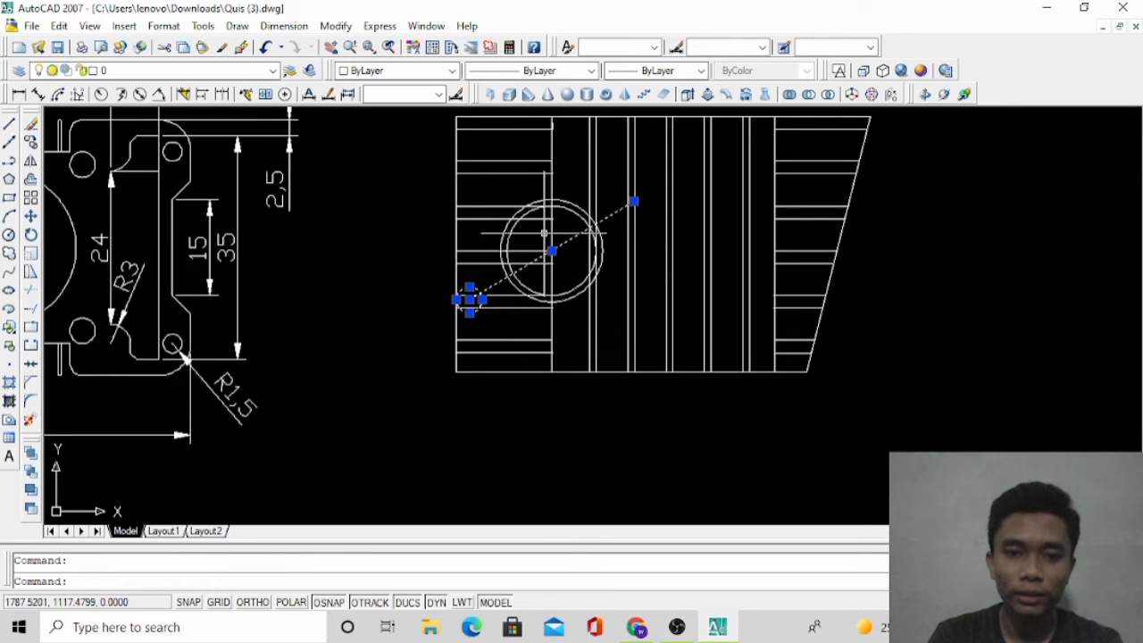
right_click(545, 234)
click(572, 393)
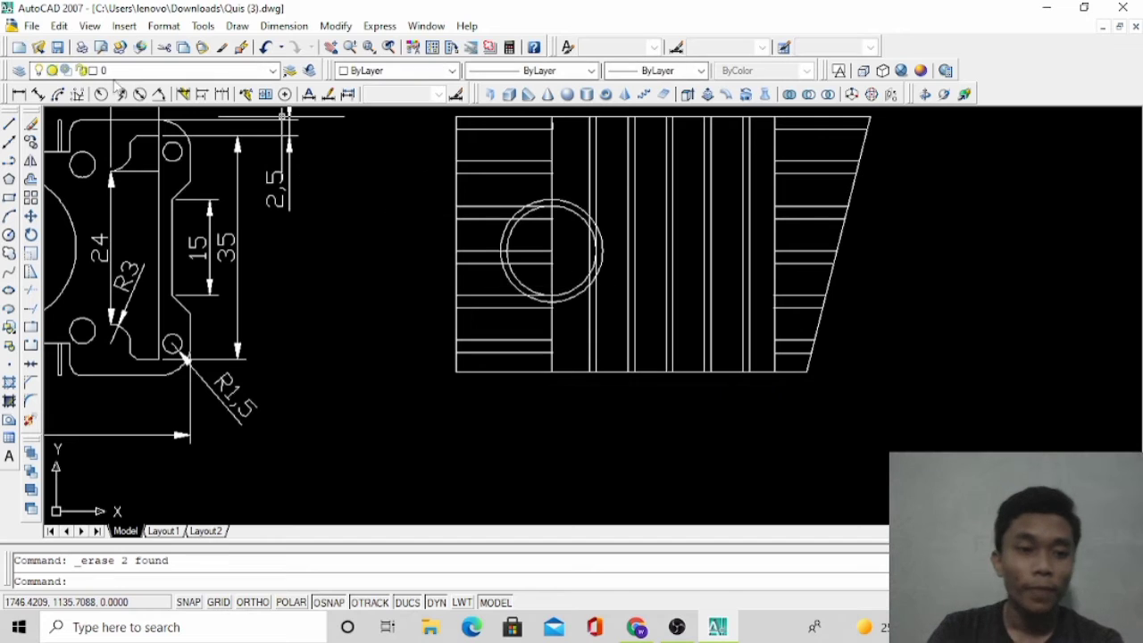
Draw a line 25 units long from the circles' centre, entering a 45° angle override
click(10, 125)
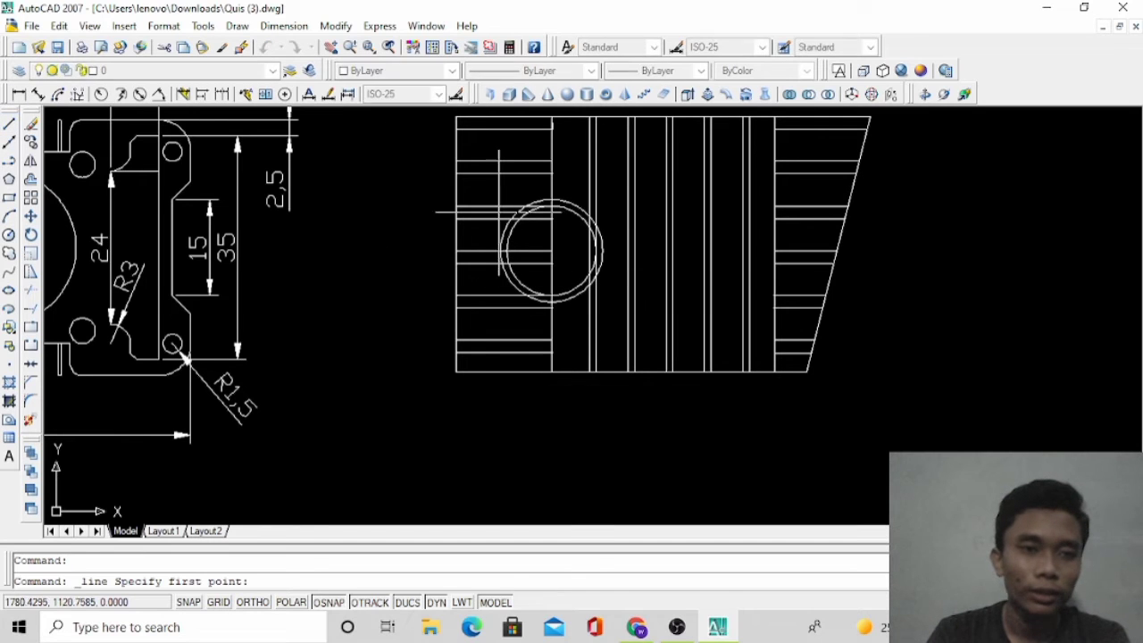
click(551, 251)
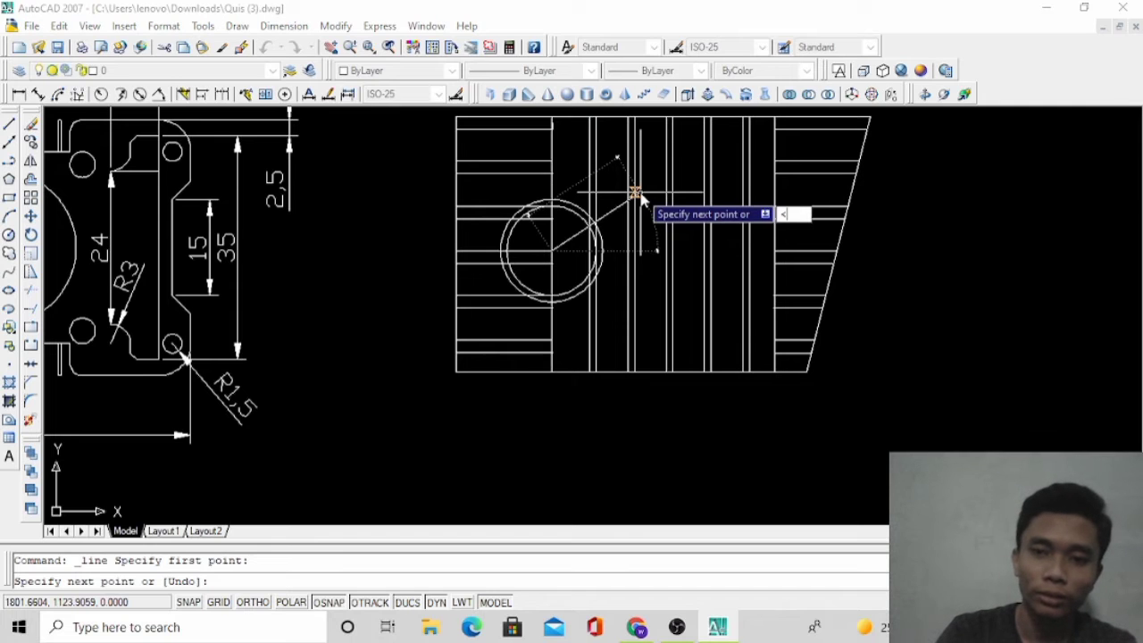
text(<45)
key(Return)
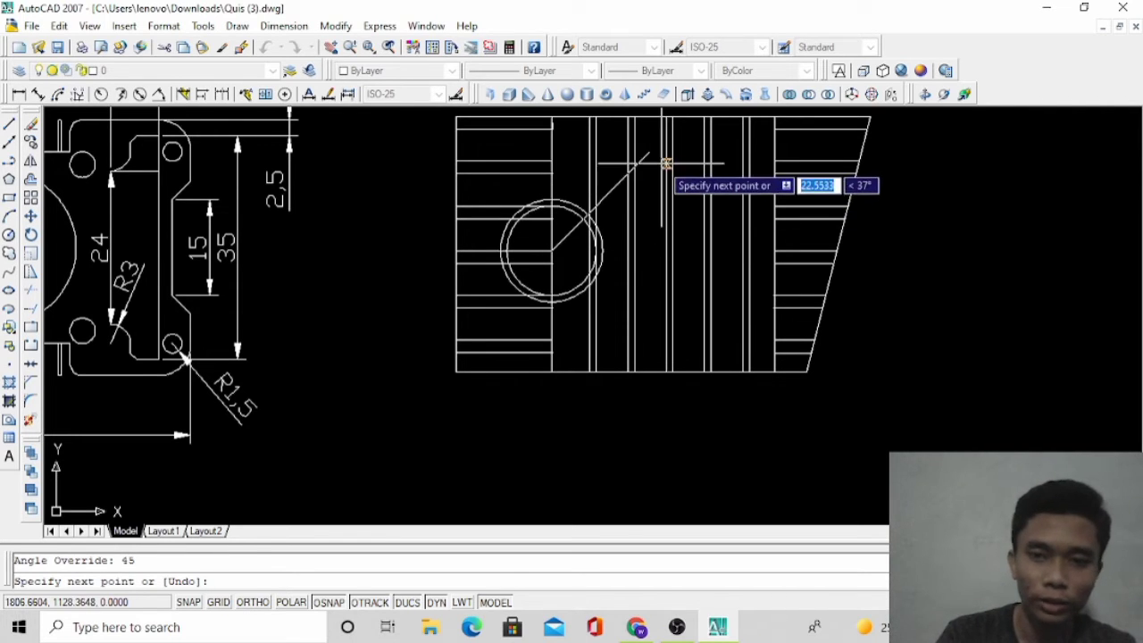
text(25)
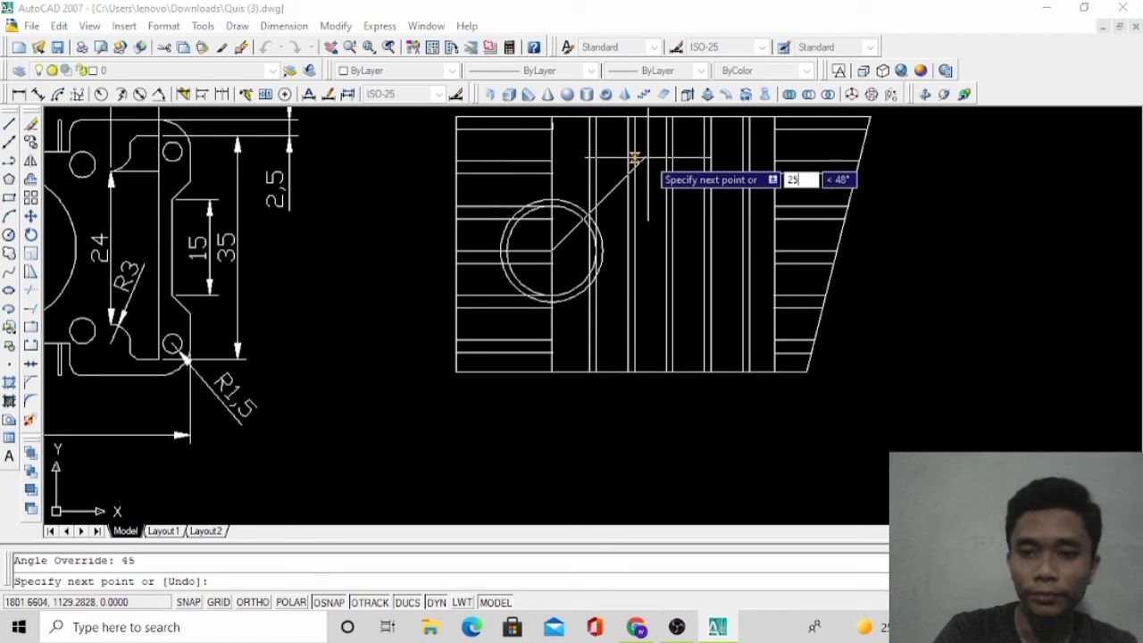
key(Return)
key(Escape)
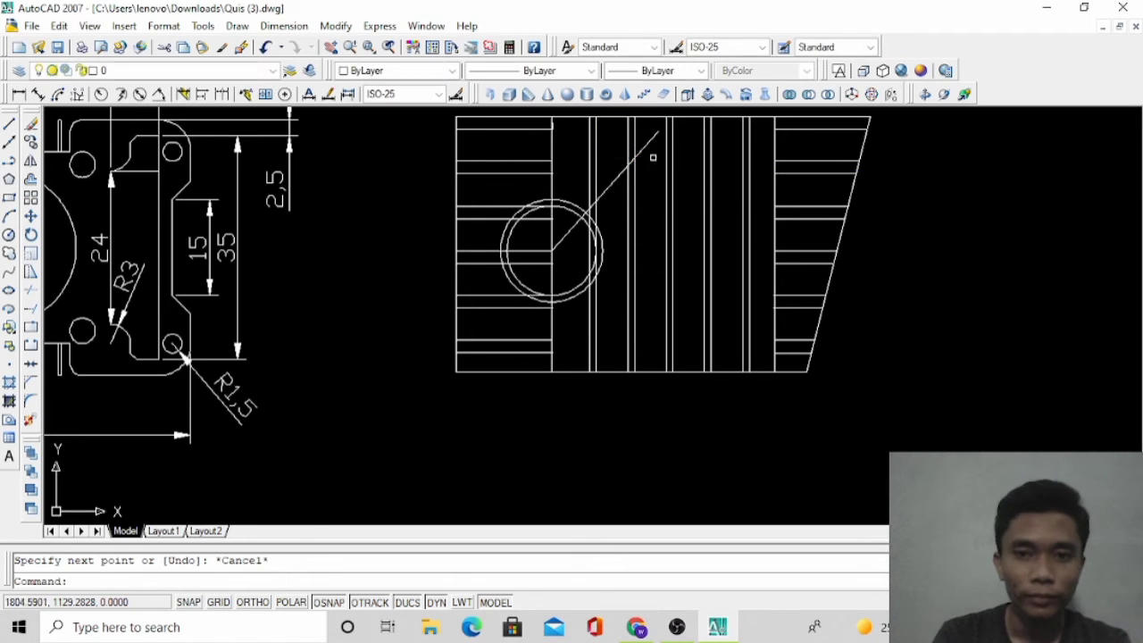
Move the 25-unit diagonal line by its midpoint onto the circles' centre
click(607, 187)
click(606, 190)
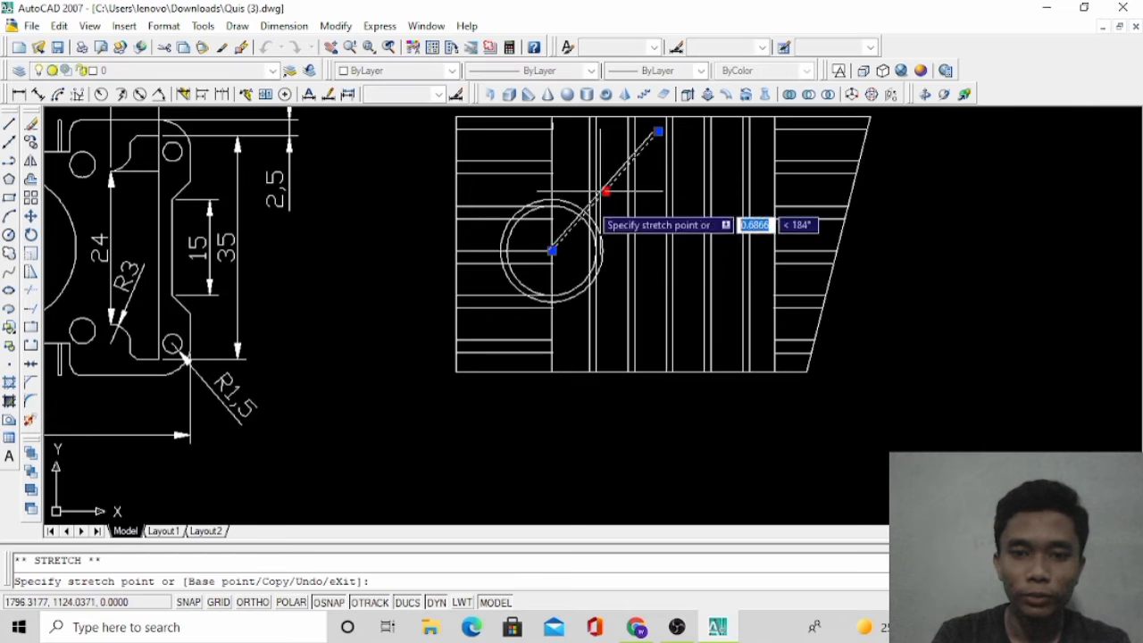
click(551, 250)
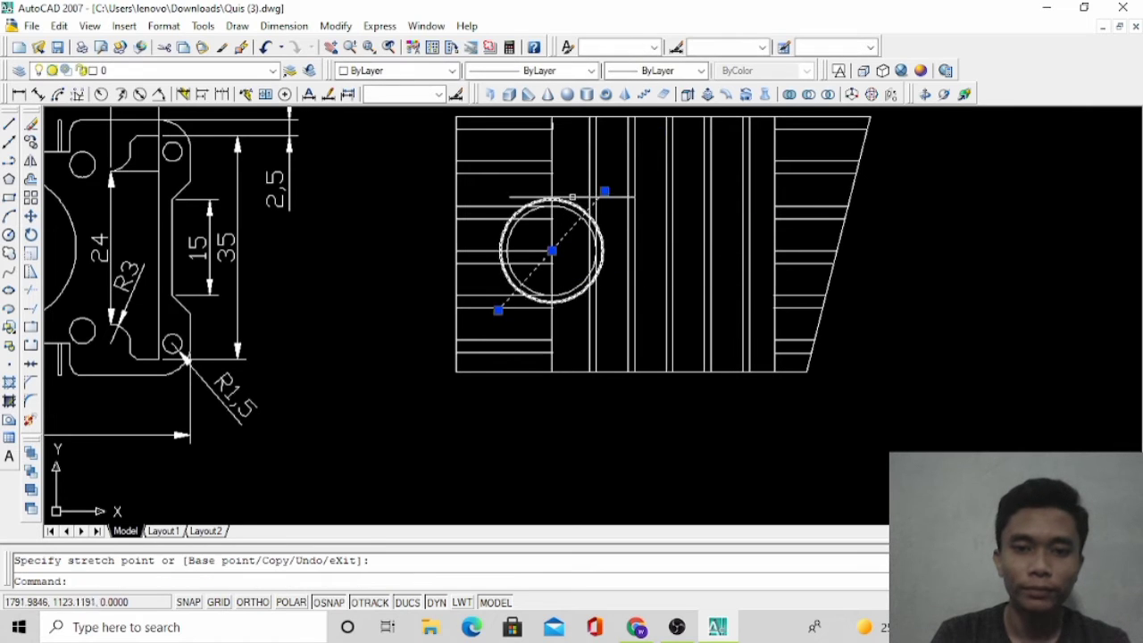
key(Escape)
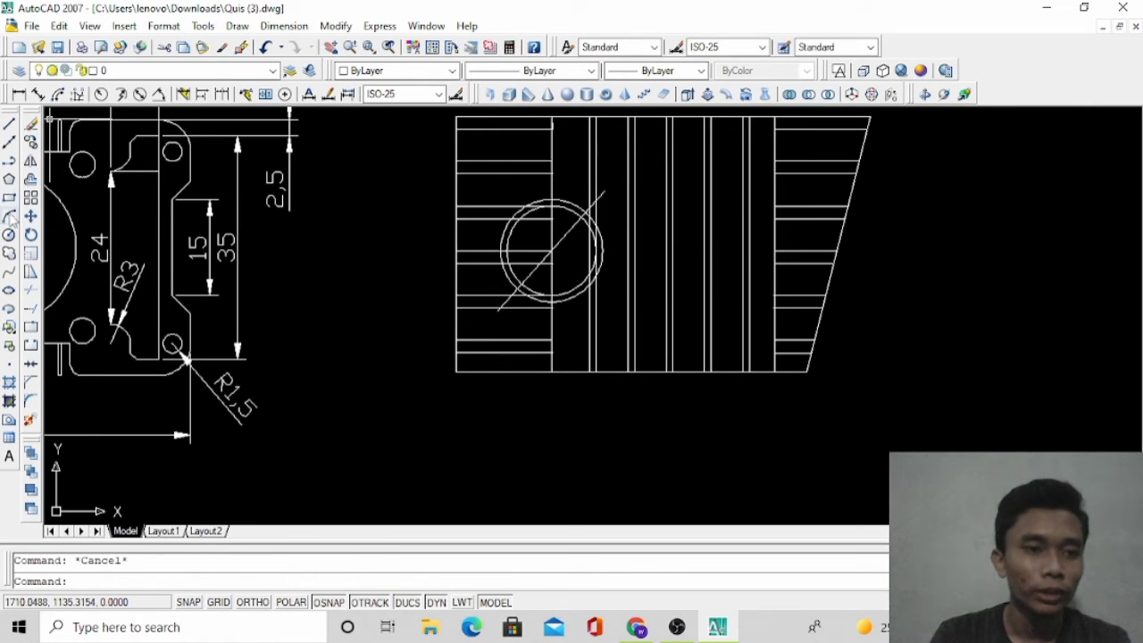
Draw two concentric circles of radius 2 and 3 centred on the upper end of the diagonal line
click(9, 233)
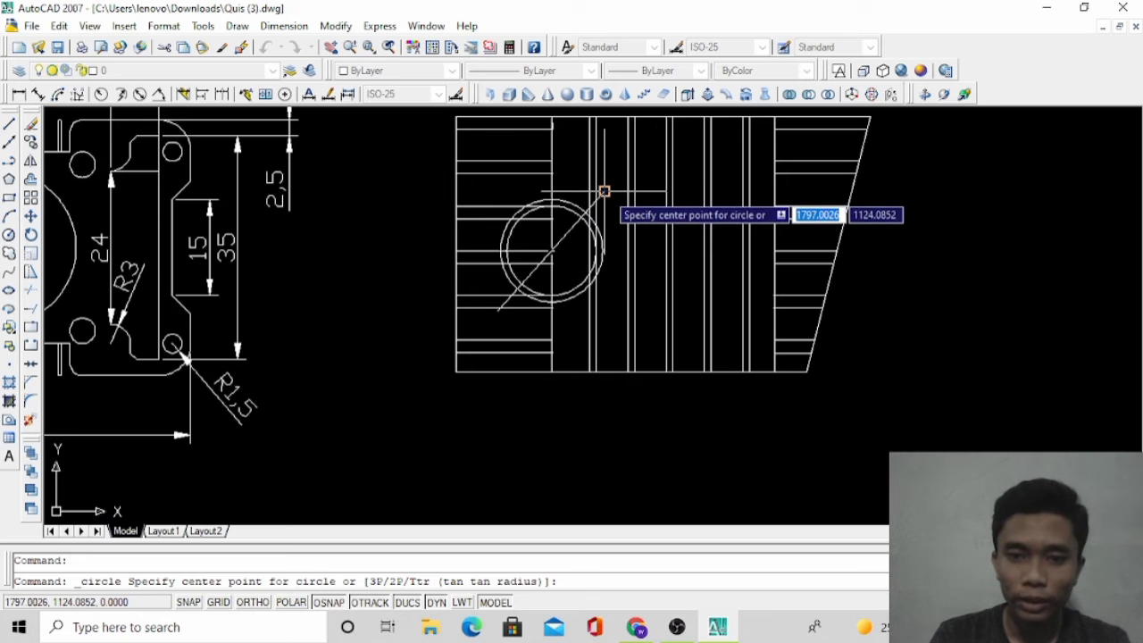
click(605, 192)
text(2)
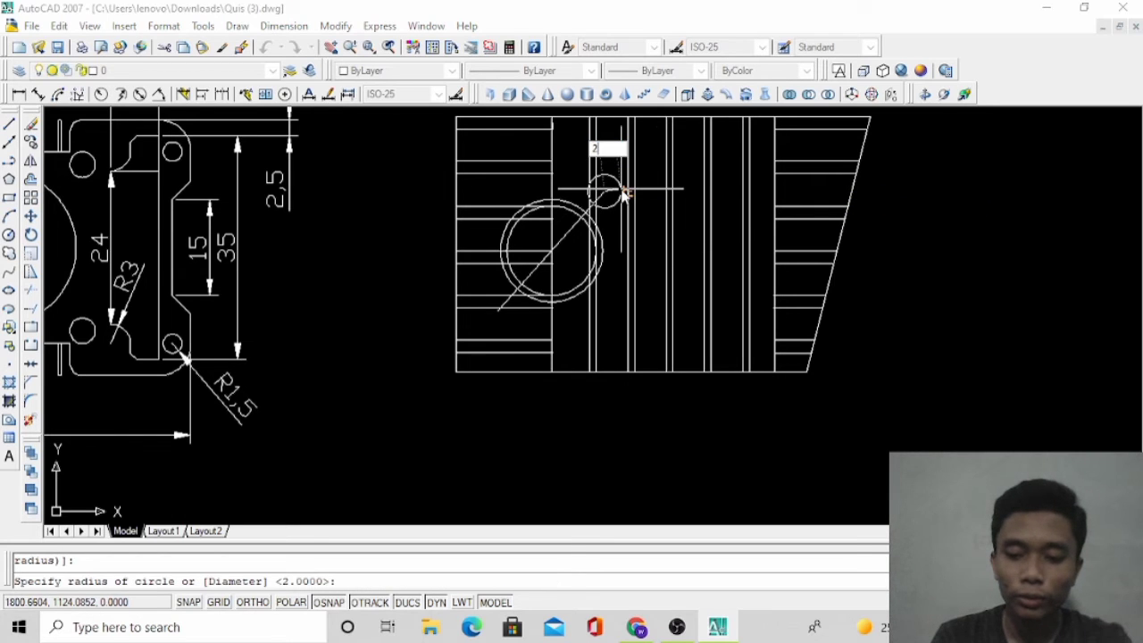
key(Return)
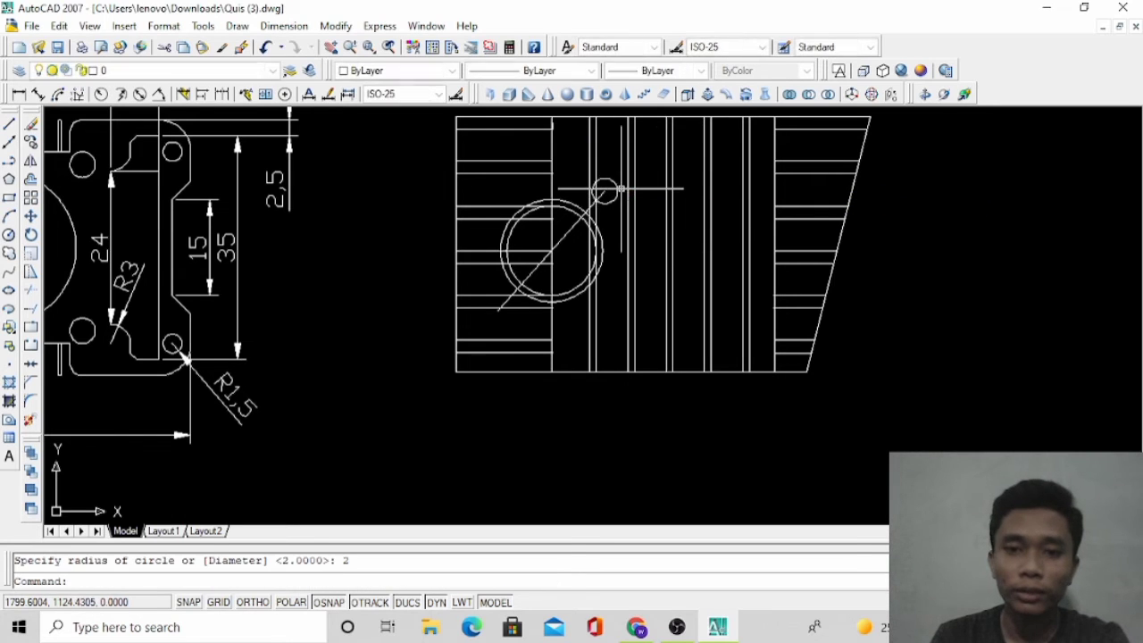
click(9, 234)
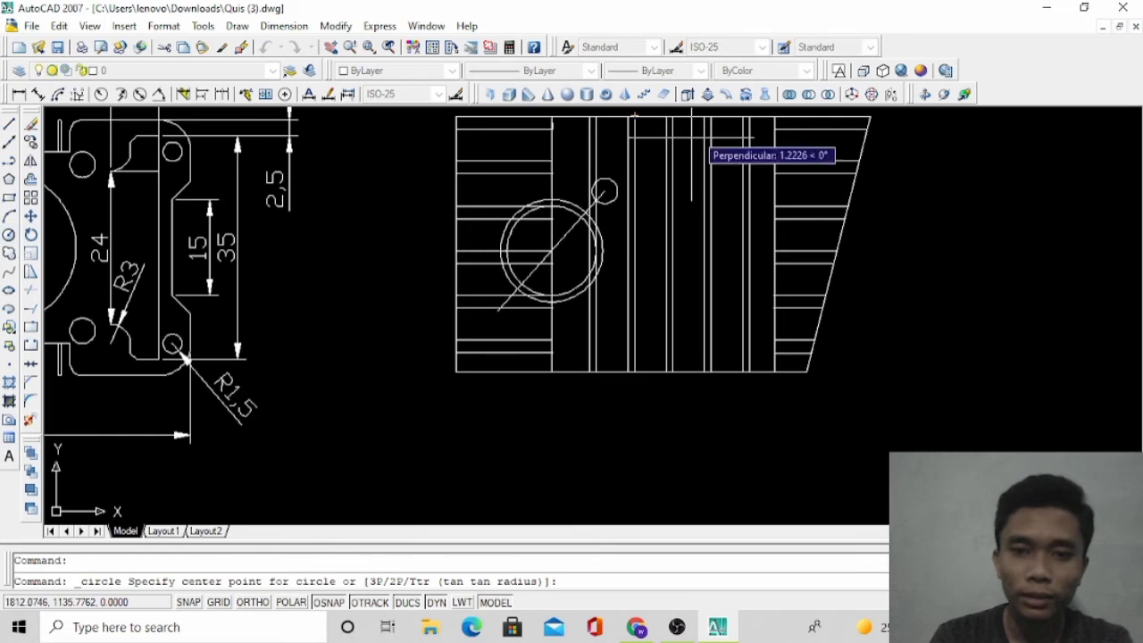
click(605, 191)
text(3)
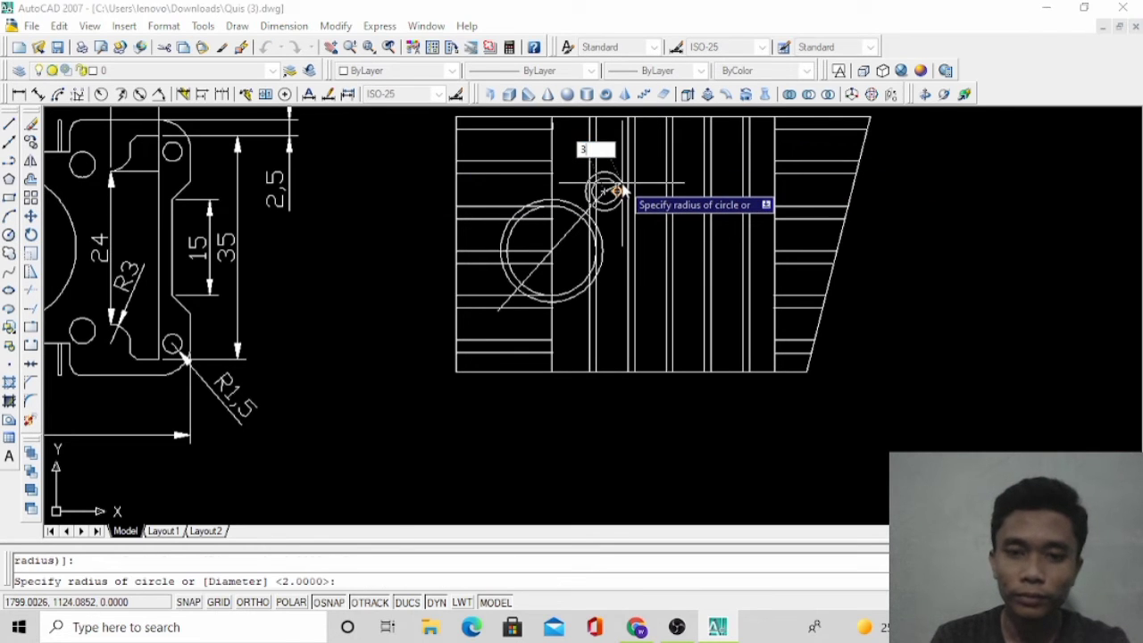
key(Return)
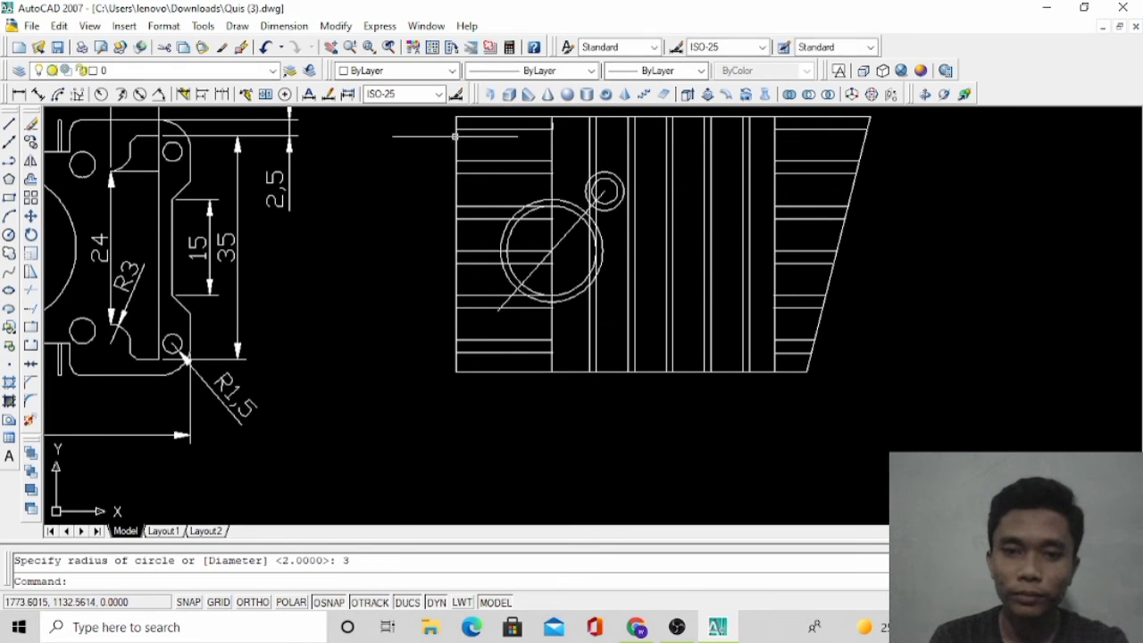
Draw two concentric circles of radius 2 and 3 centred on the lower end of the diagonal line
click(9, 234)
scroll(497, 308, up, 2)
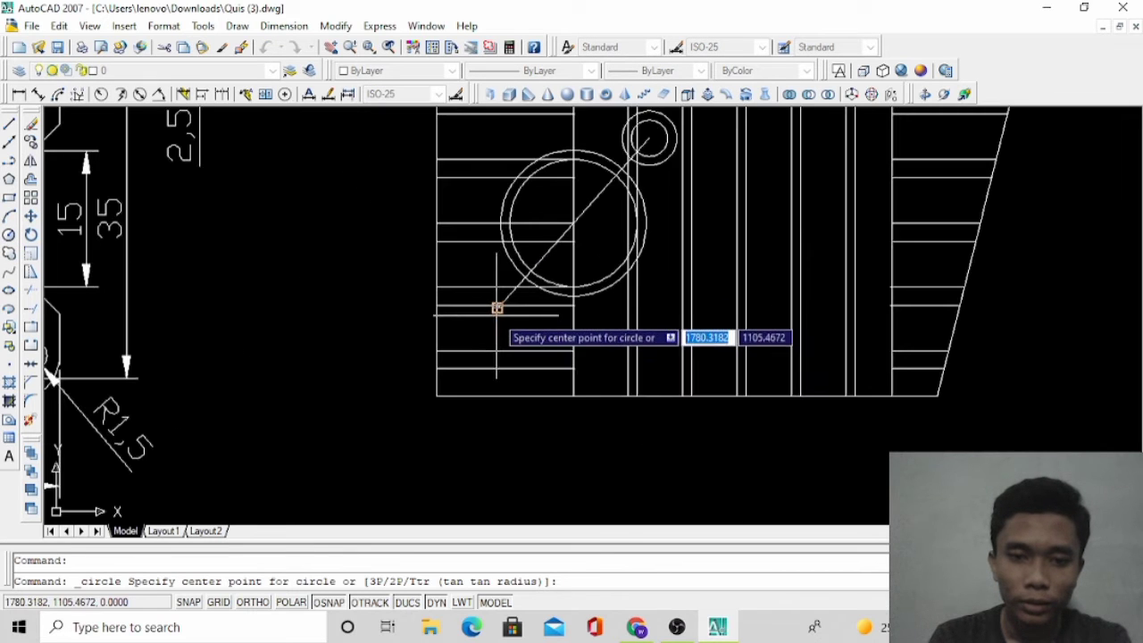
scroll(497, 308, up, 3)
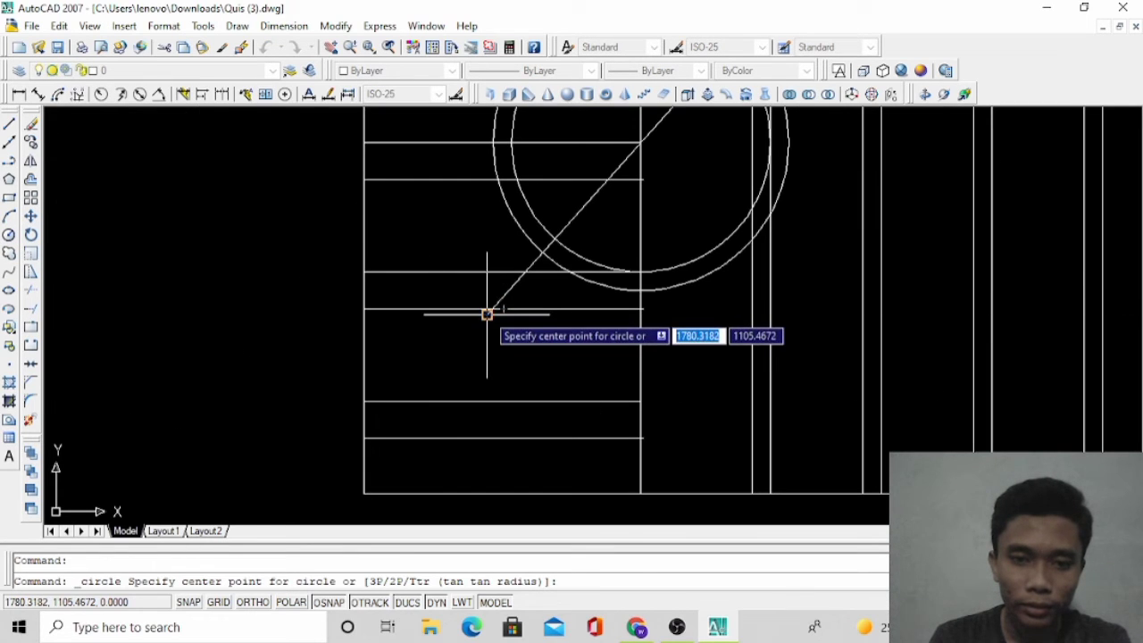
click(487, 314)
text(2)
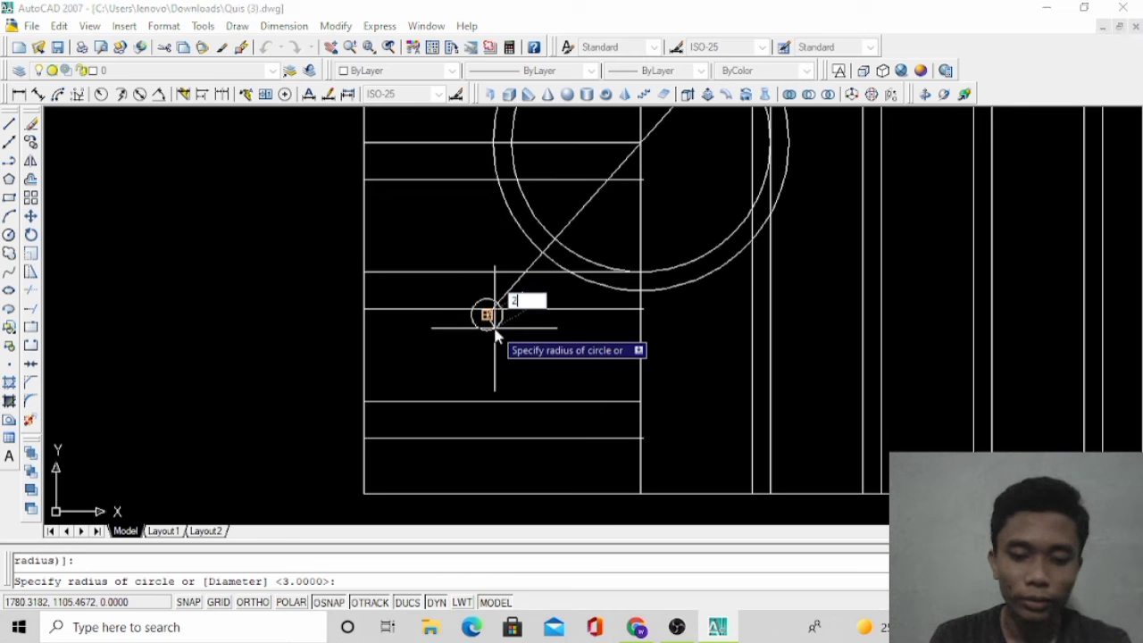
key(Return)
click(9, 234)
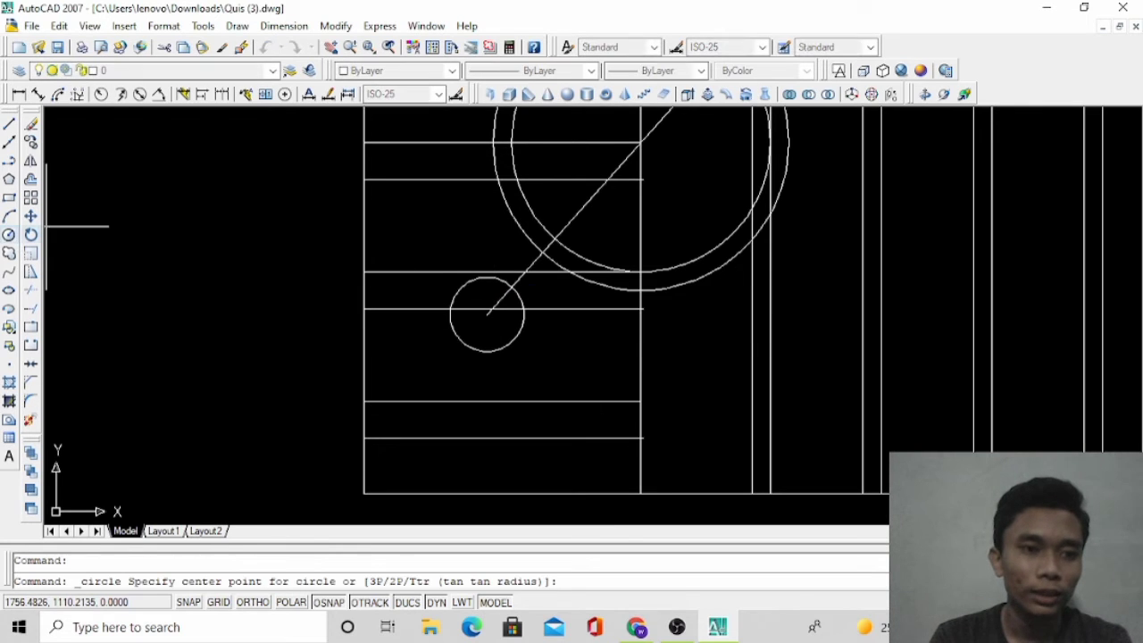
click(487, 313)
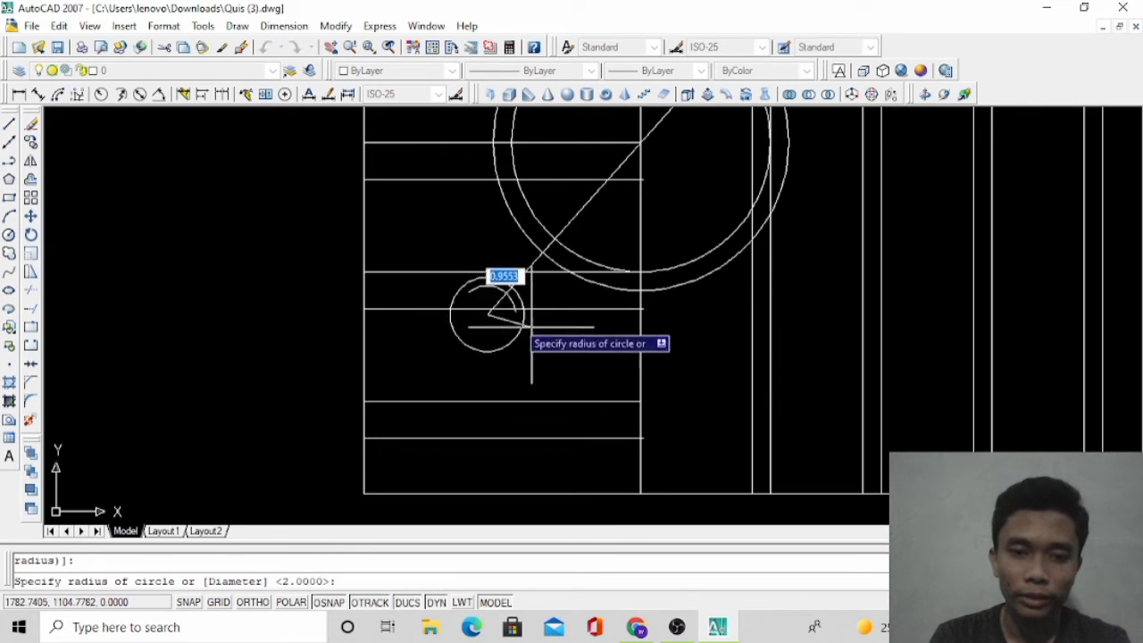
text(3)
key(Return)
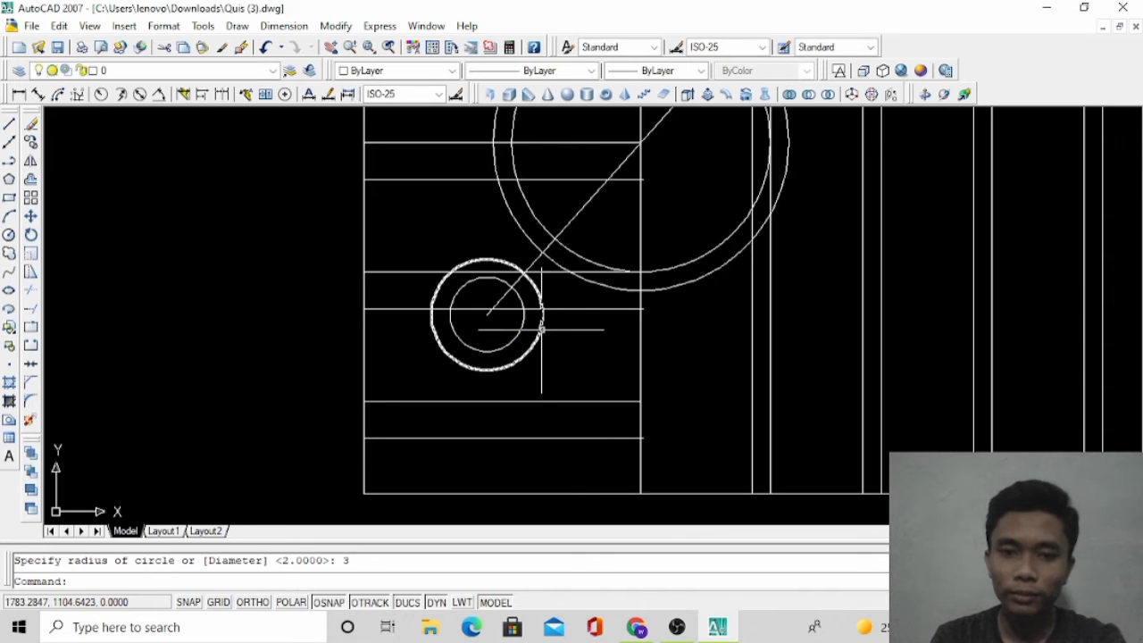
Erase the diagonal line joining the two pairs of small circles
scroll(545, 295, down, 4)
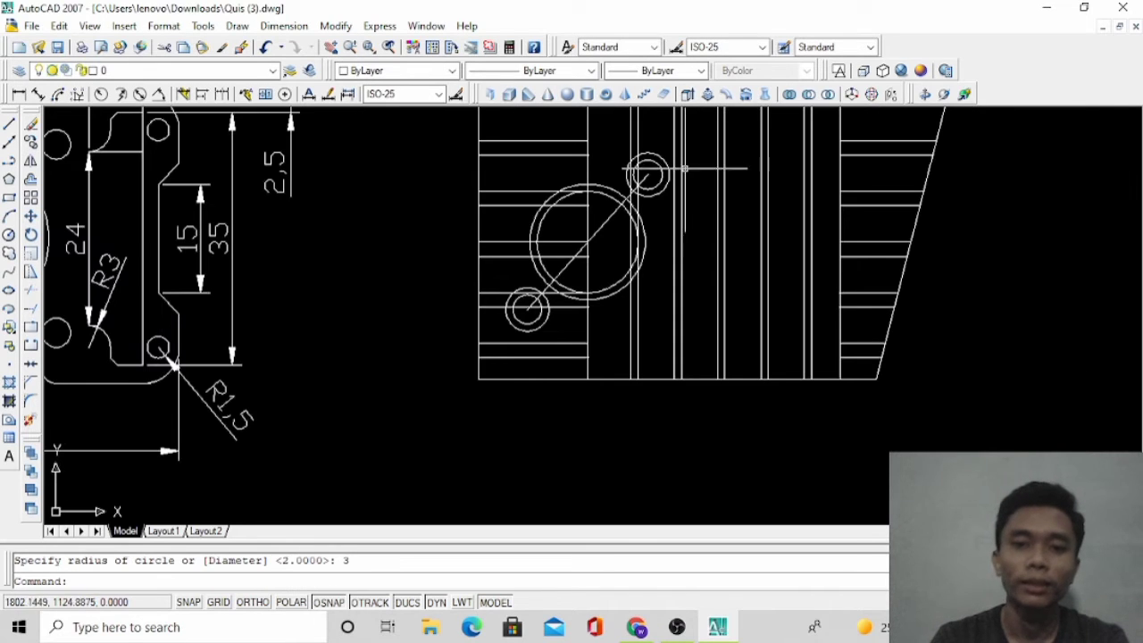
click(647, 179)
right_click(675, 169)
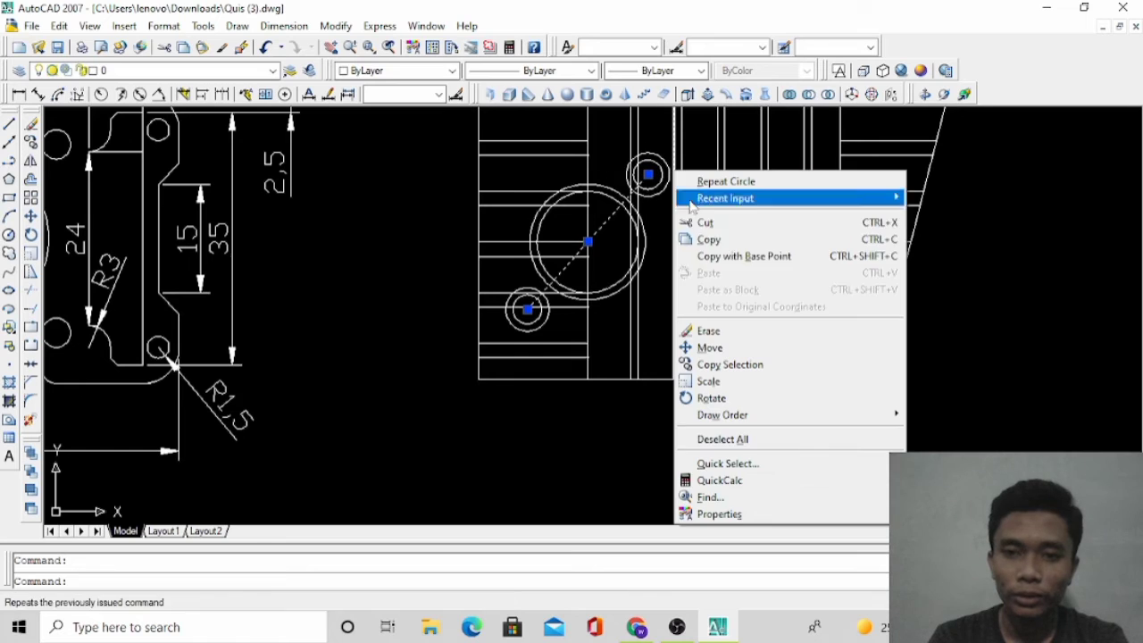
click(710, 331)
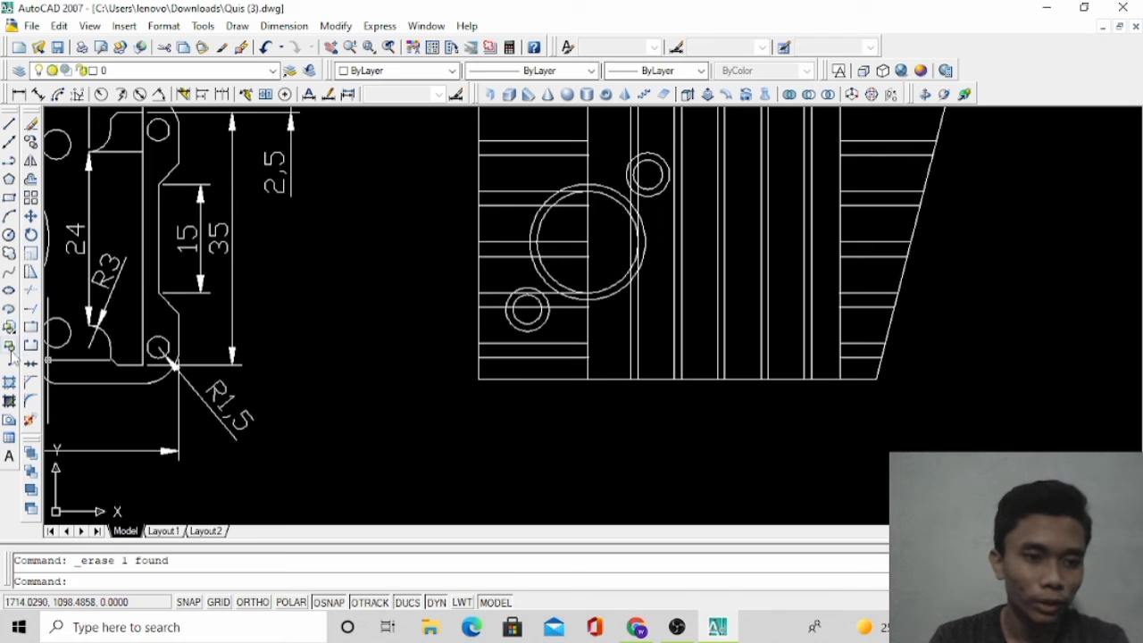
Trim the horizontal and vertical fin lines where they cross the ring of the large circles, using all objects as cutting edges
click(31, 290)
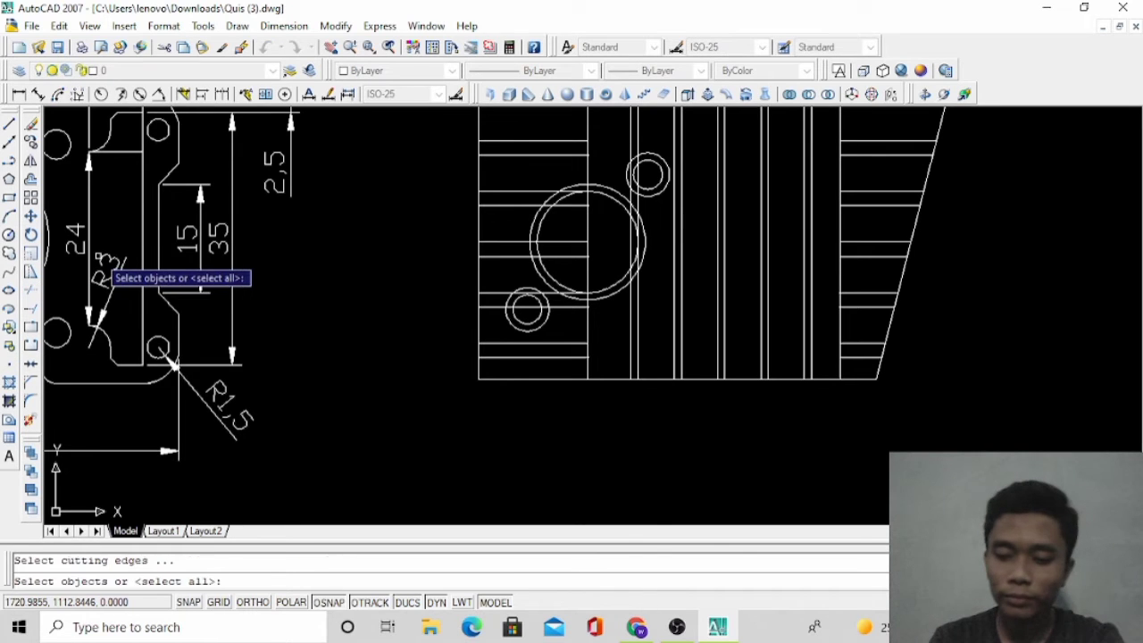
key(Return)
scroll(593, 181, up, 5)
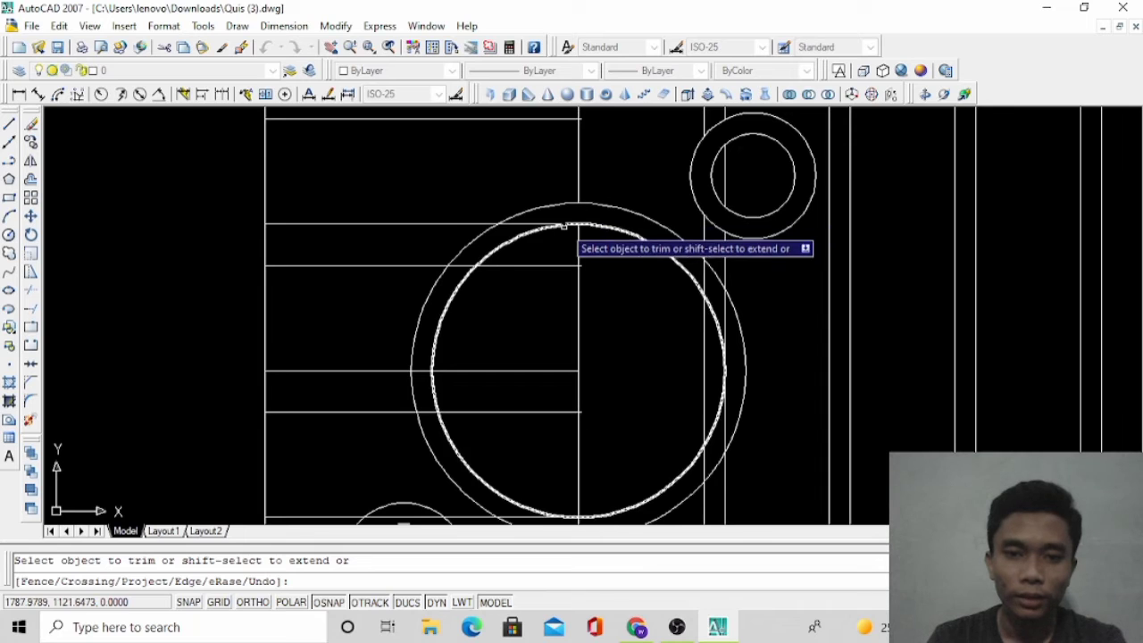
click(538, 223)
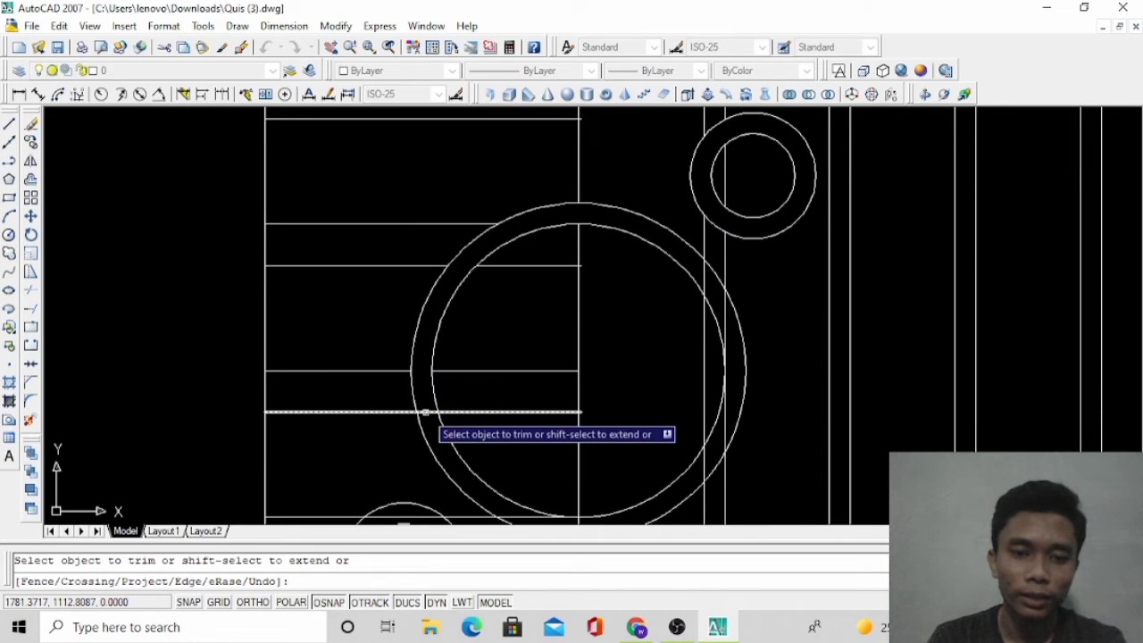
scroll(463, 320, down, 2)
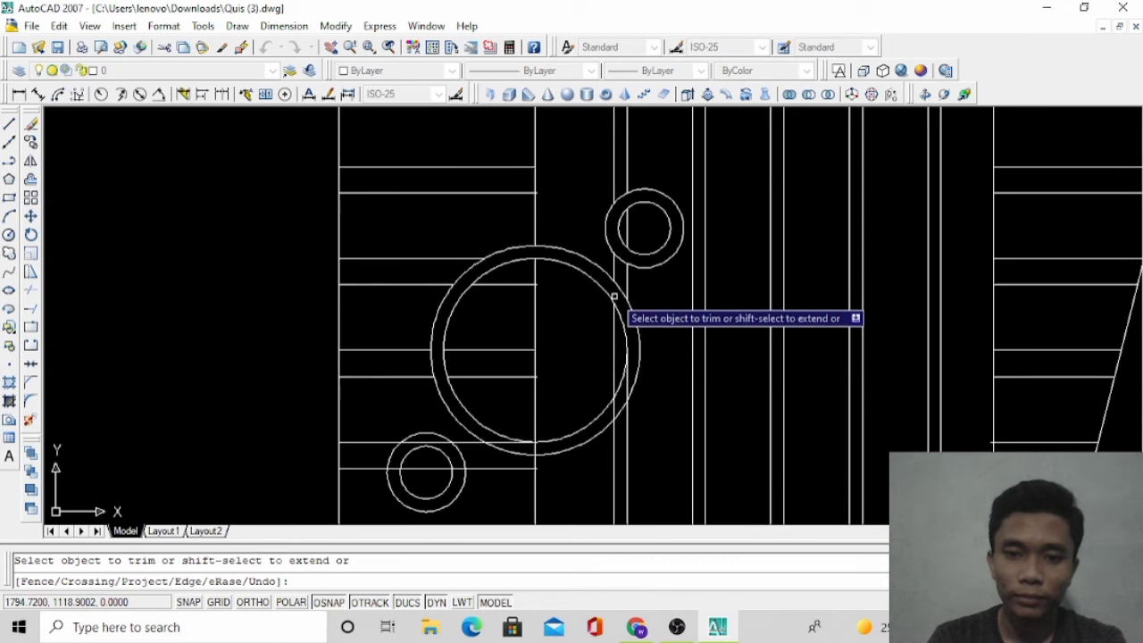
click(612, 411)
click(615, 410)
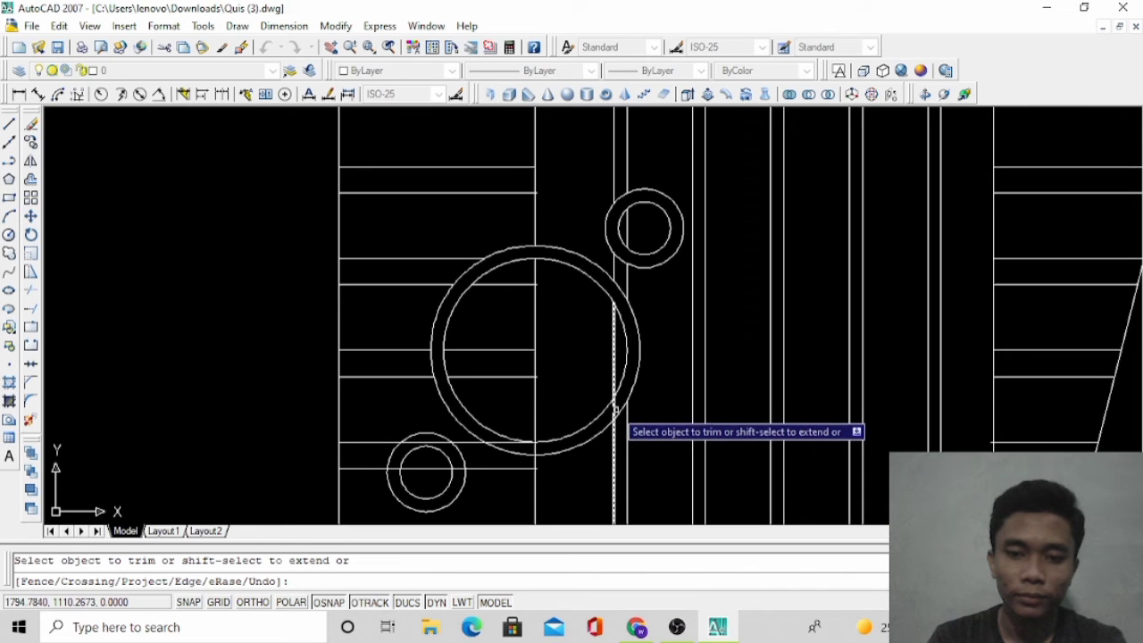
click(513, 446)
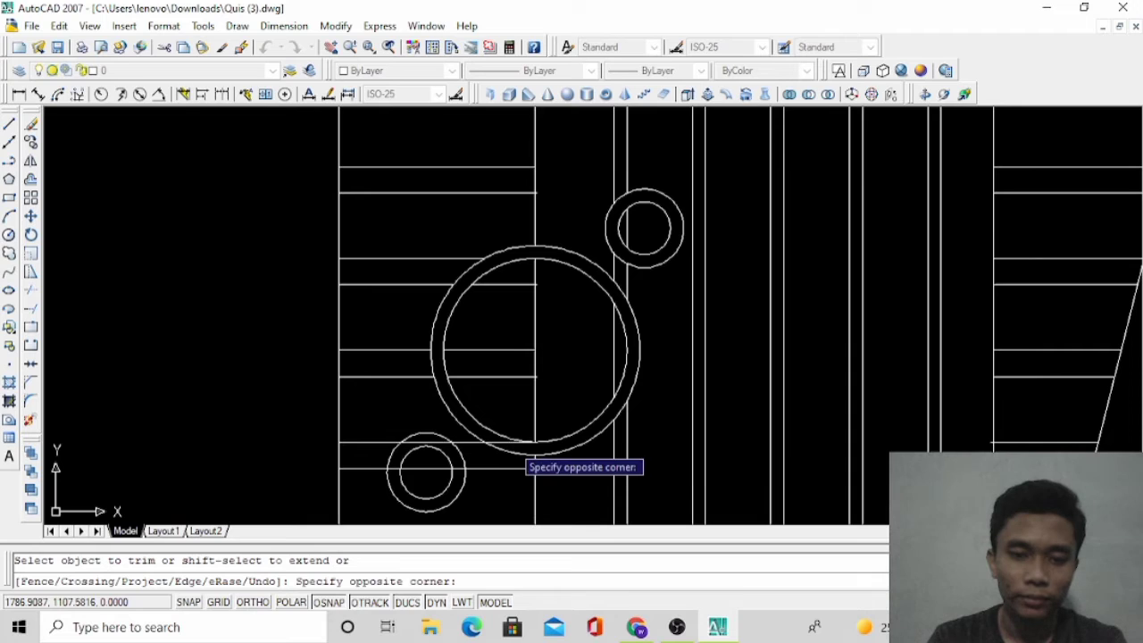
click(503, 446)
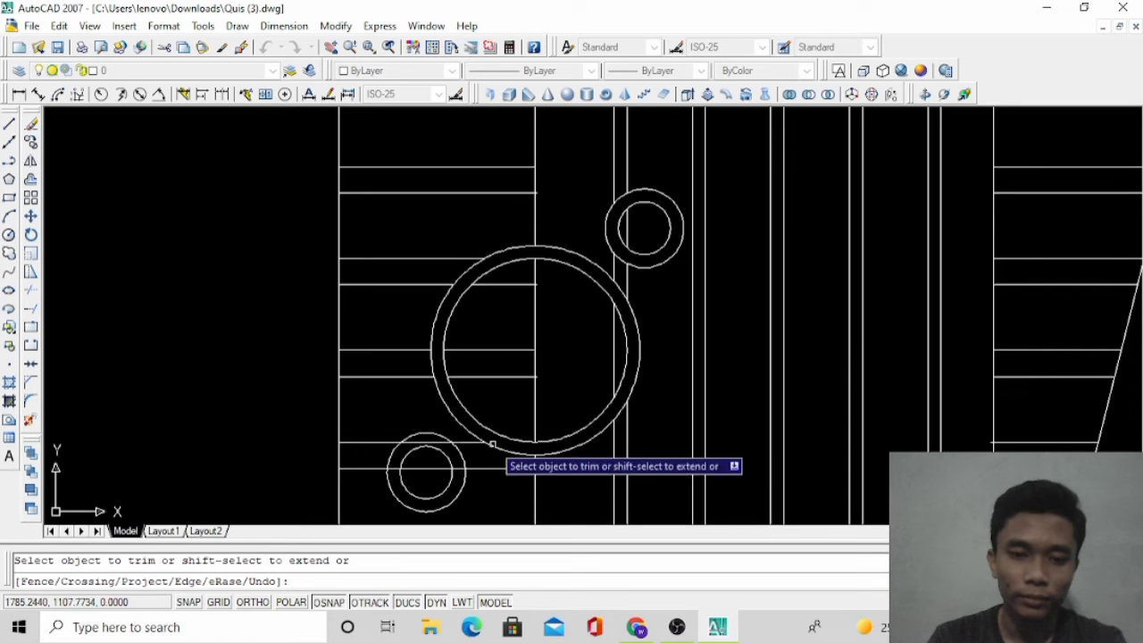
Trim the two horizontal fin lines where they cross the ring of the lower small circles, and end the trimming
click(441, 444)
click(441, 445)
click(432, 465)
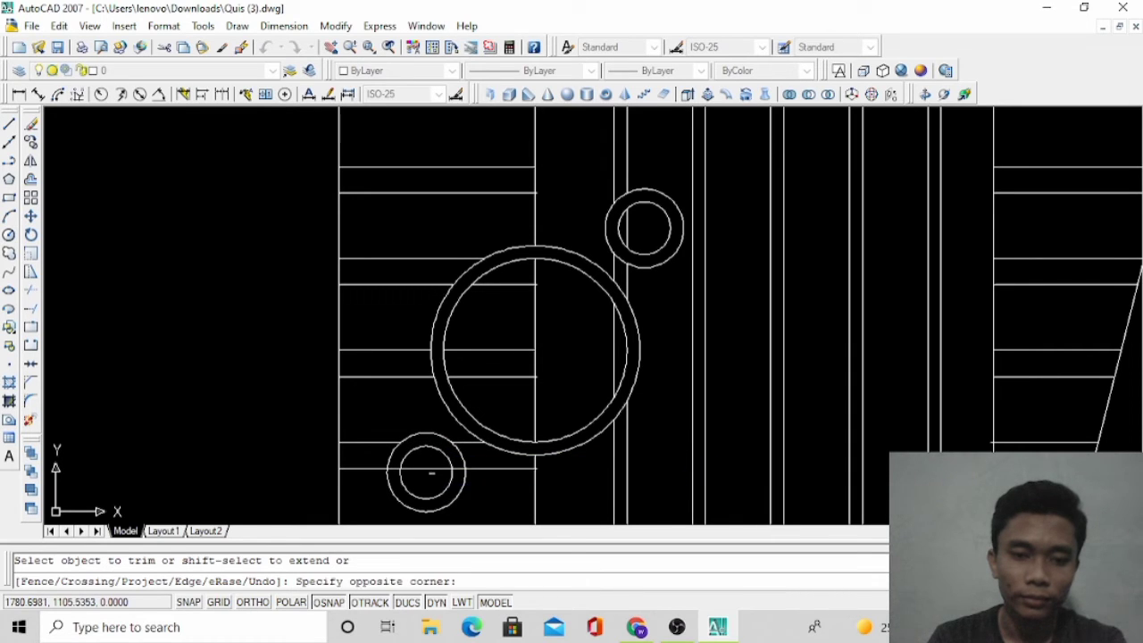
click(389, 471)
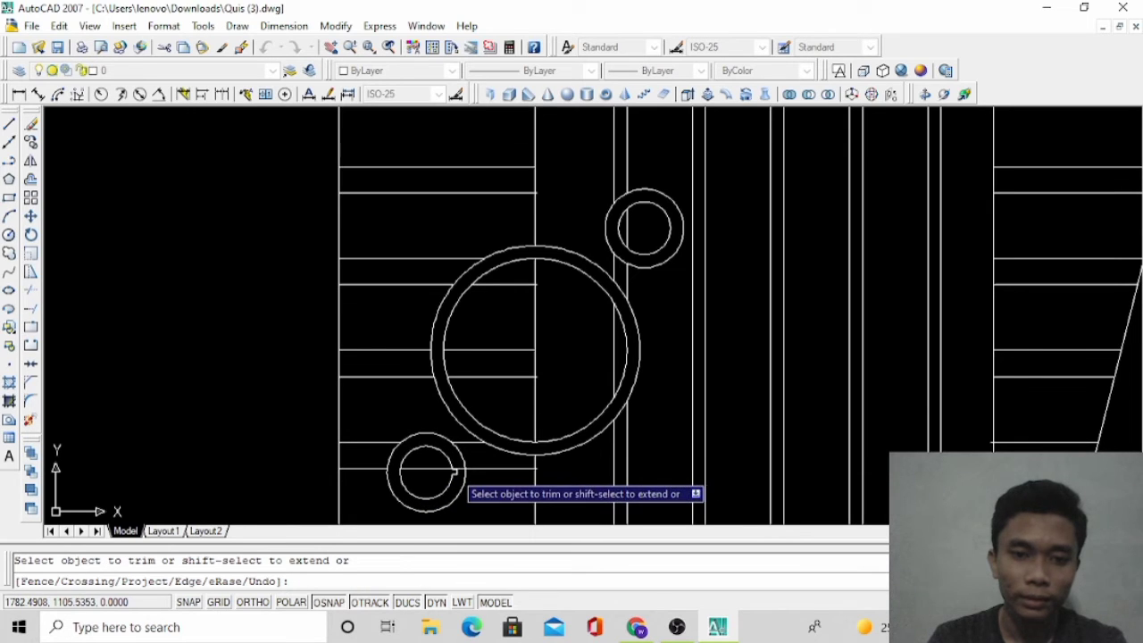
click(459, 470)
click(461, 473)
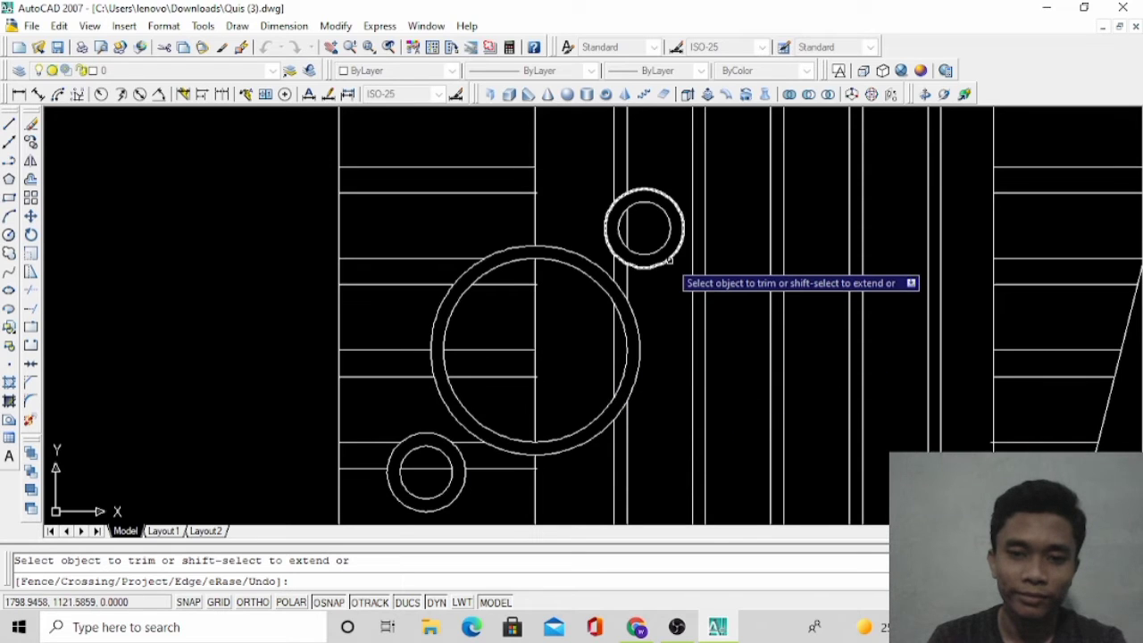
key(Escape)
Erase the leftover fin line pieces inside the large and small circles and between the large and upper small circles
click(627, 228)
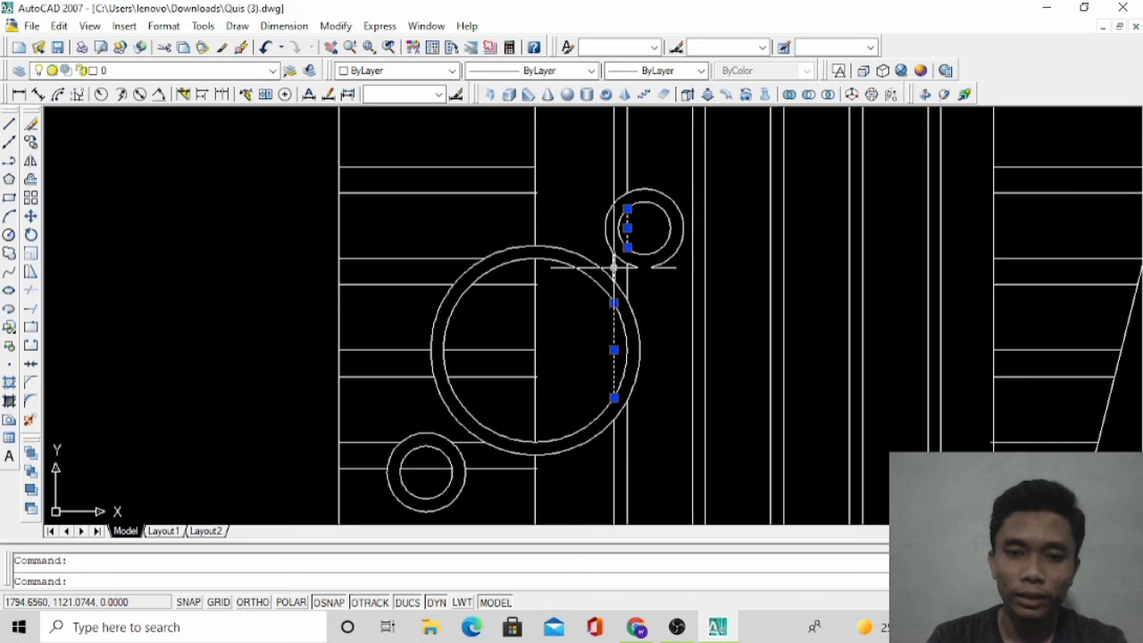
click(622, 273)
click(630, 280)
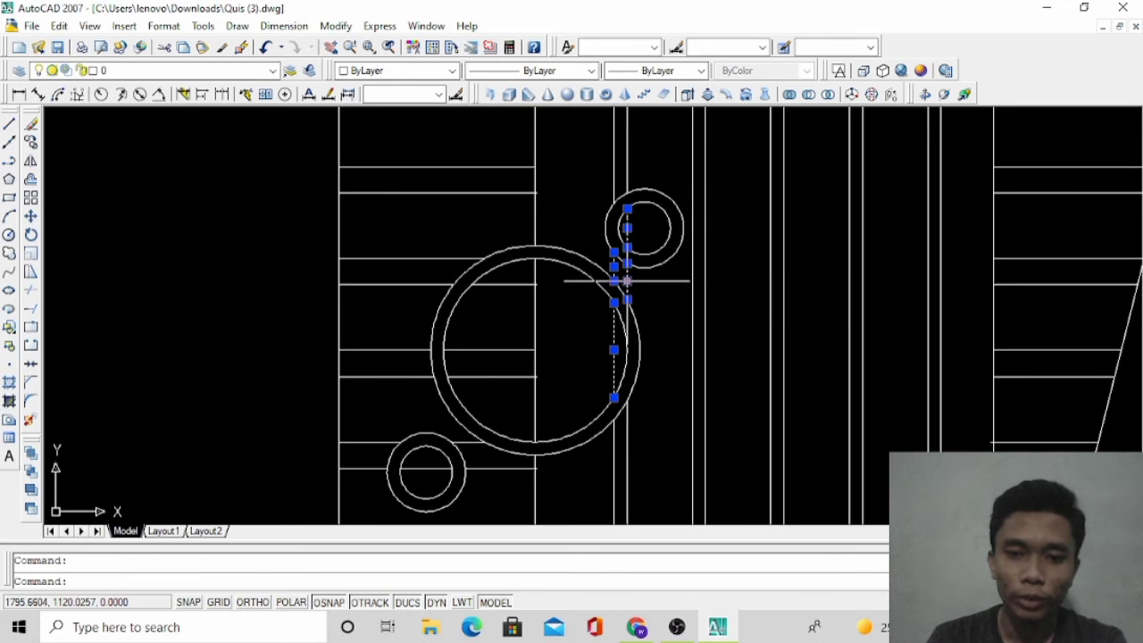
click(516, 364)
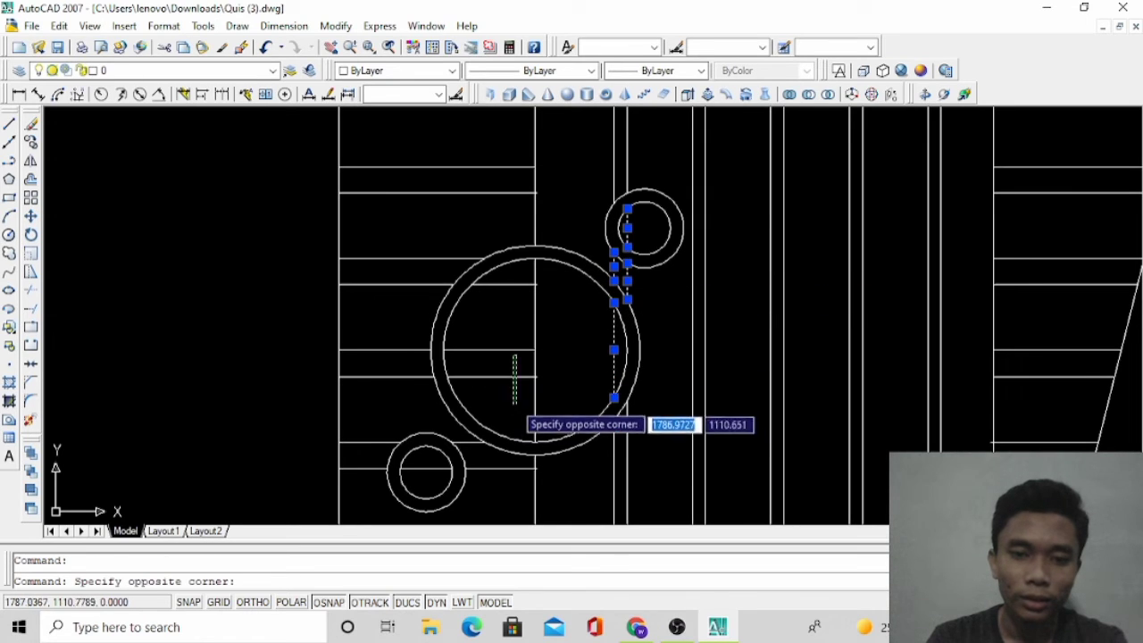
click(514, 383)
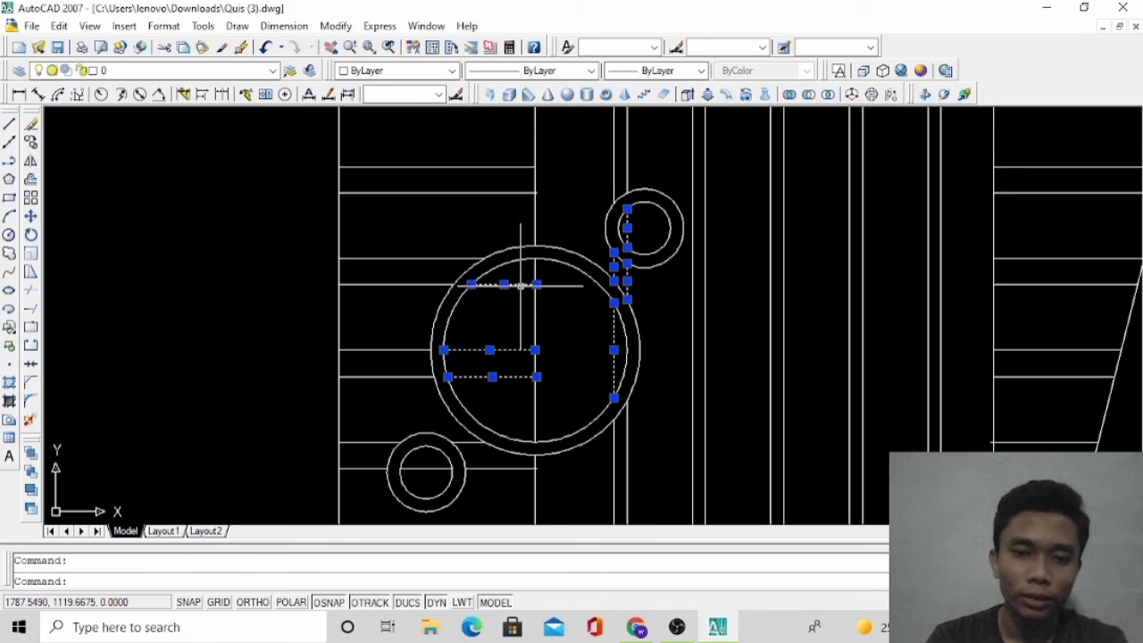
right_click(582, 285)
click(636, 416)
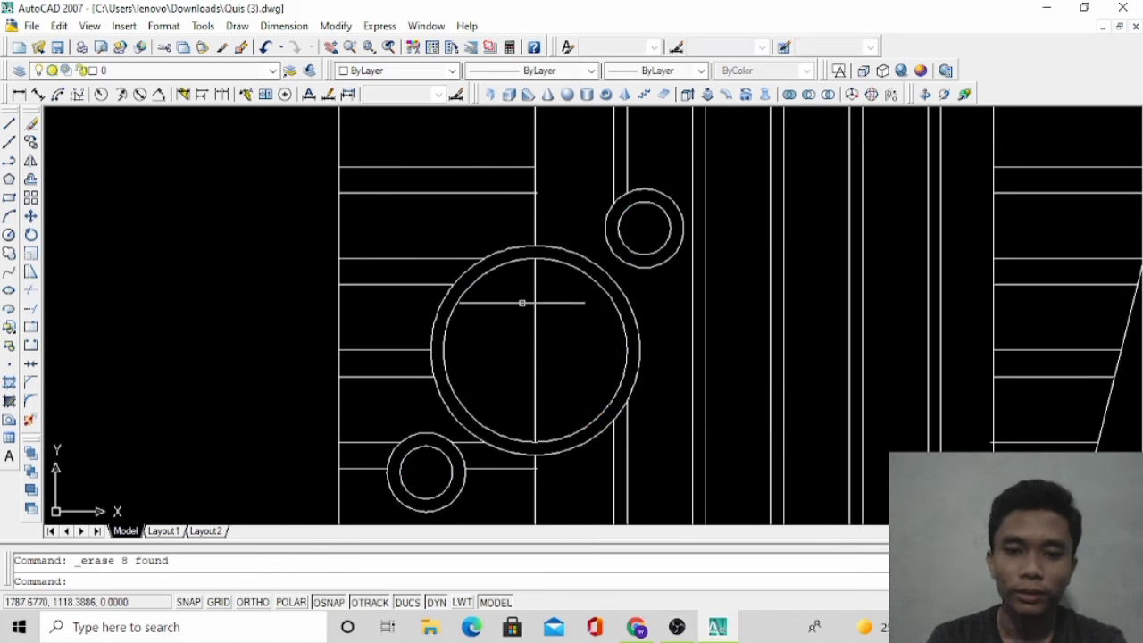
Erase the two horizontal line pieces to the right of the lower small circles
click(466, 444)
click(479, 472)
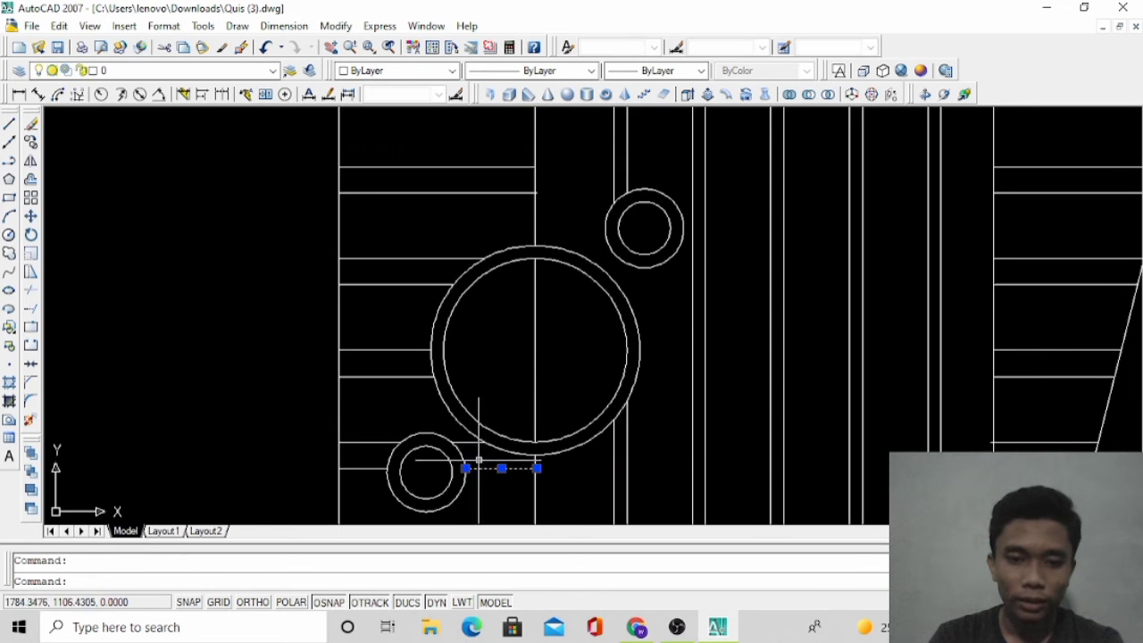
right_click(547, 367)
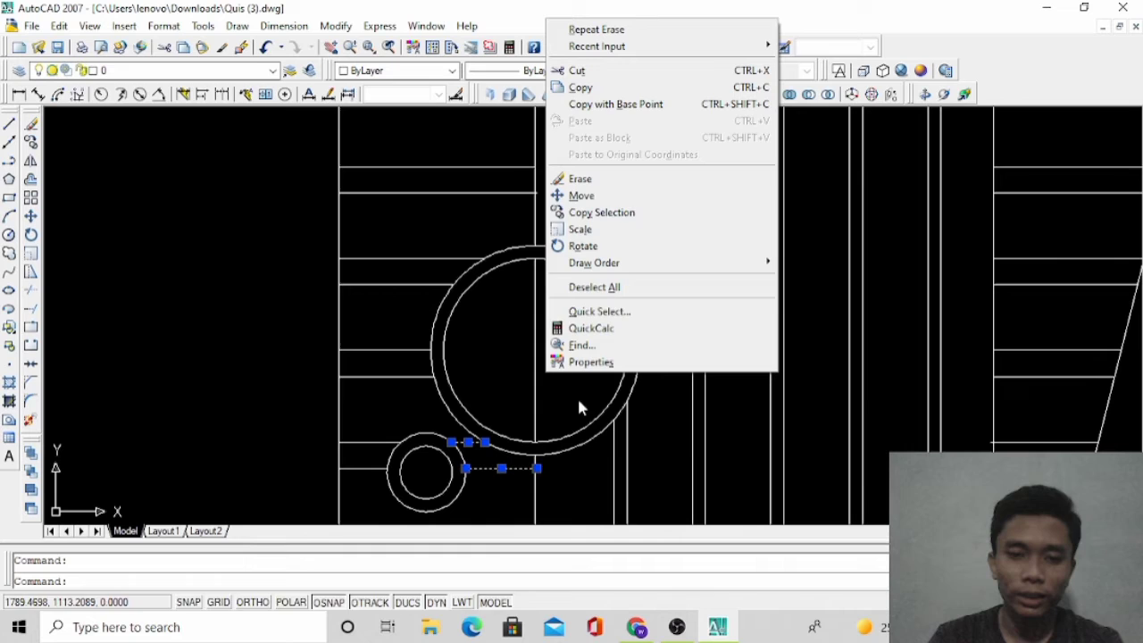
click(617, 186)
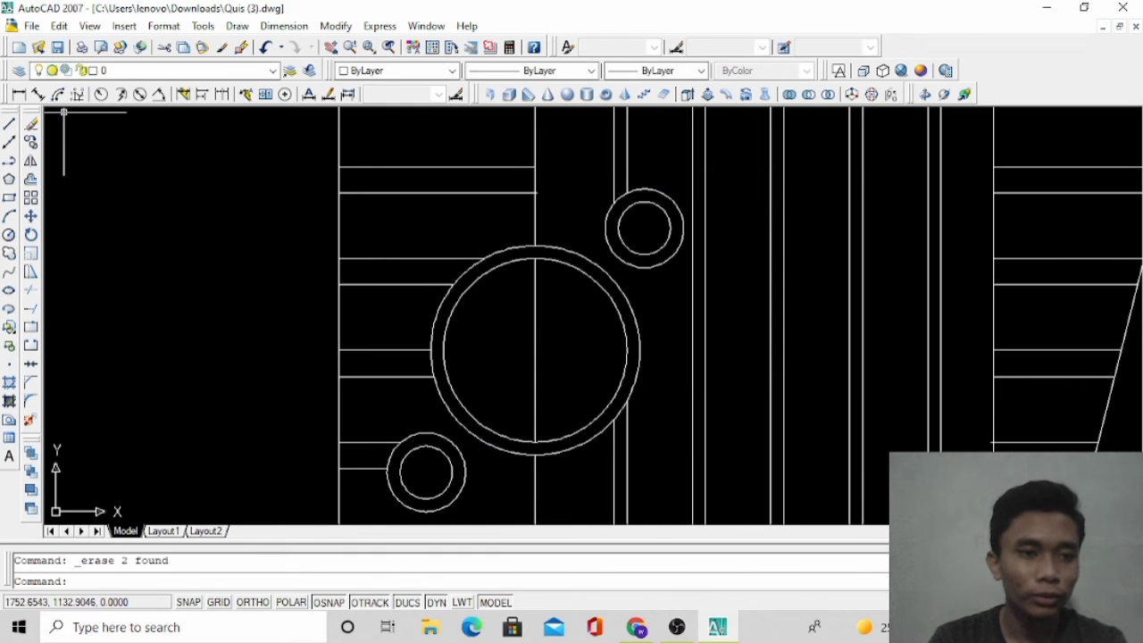
Draw a line from the outer upper small circle, where the fin line meets it, to the top of the outer large circle
click(11, 125)
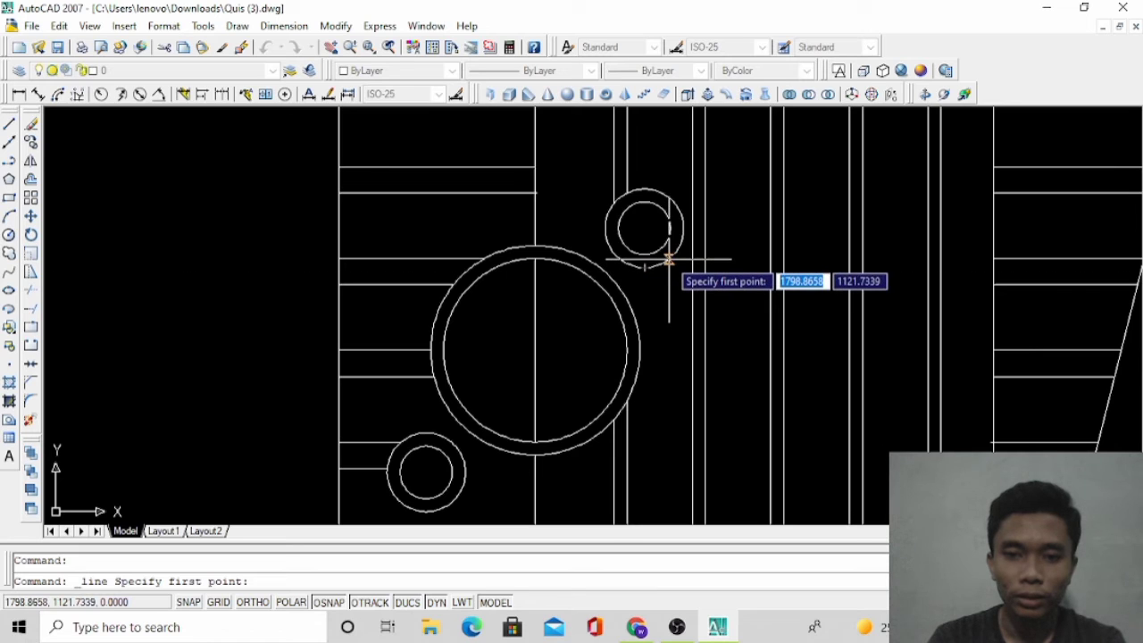
click(613, 205)
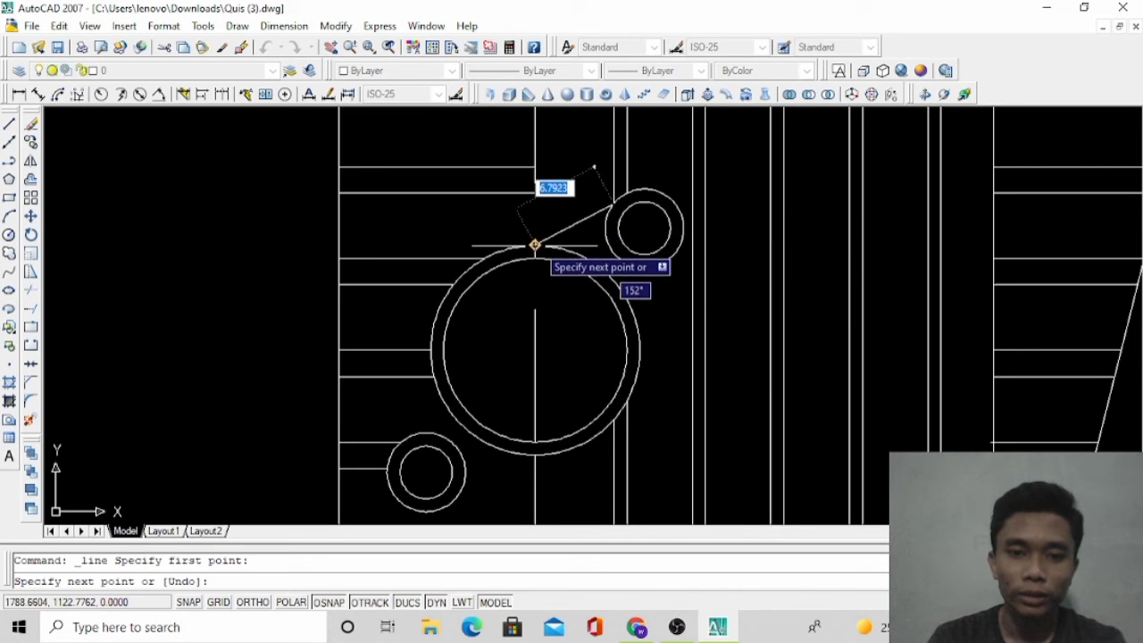
click(534, 245)
key(Escape)
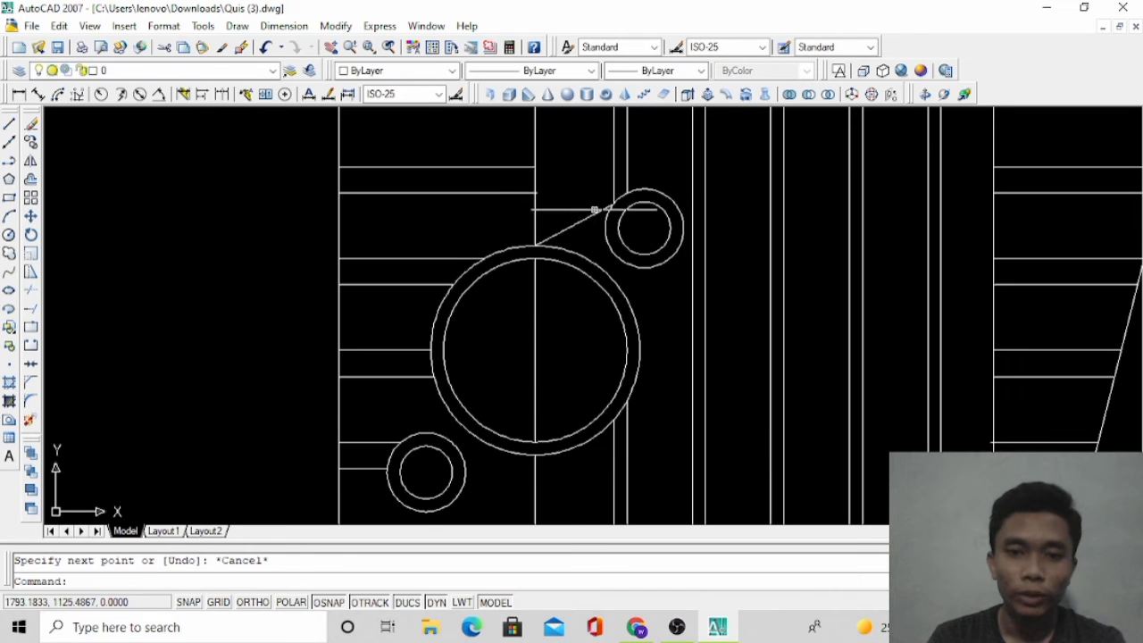
Mirror the upper connecting line about the axis from the upper small circle's centre towards the large circle's centre, keeping the source line
click(589, 214)
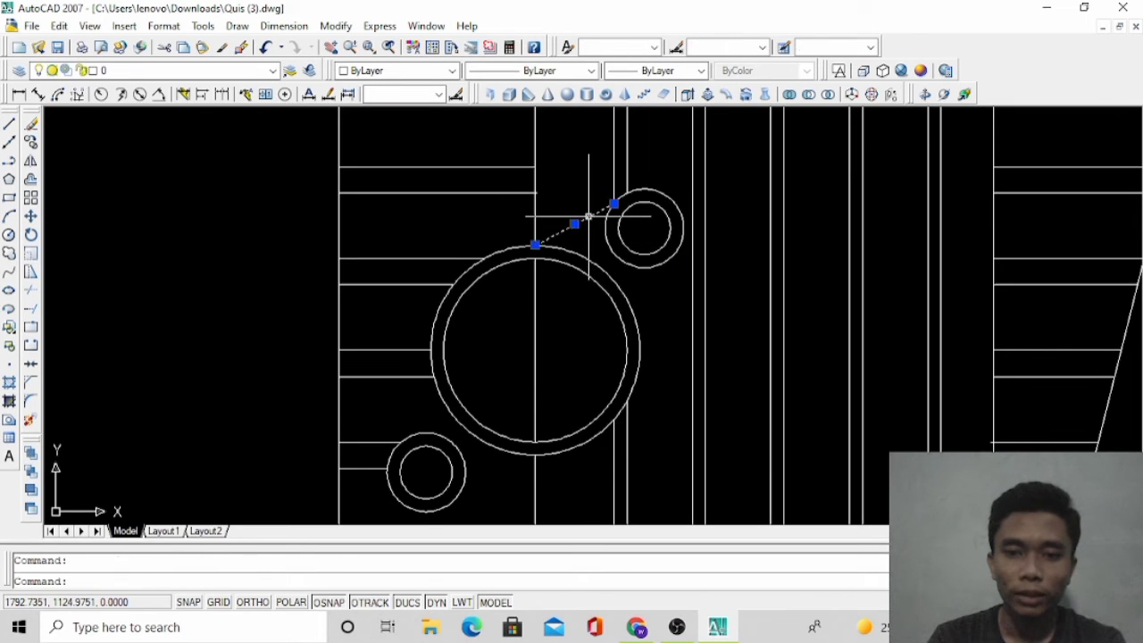
right_click(438, 217)
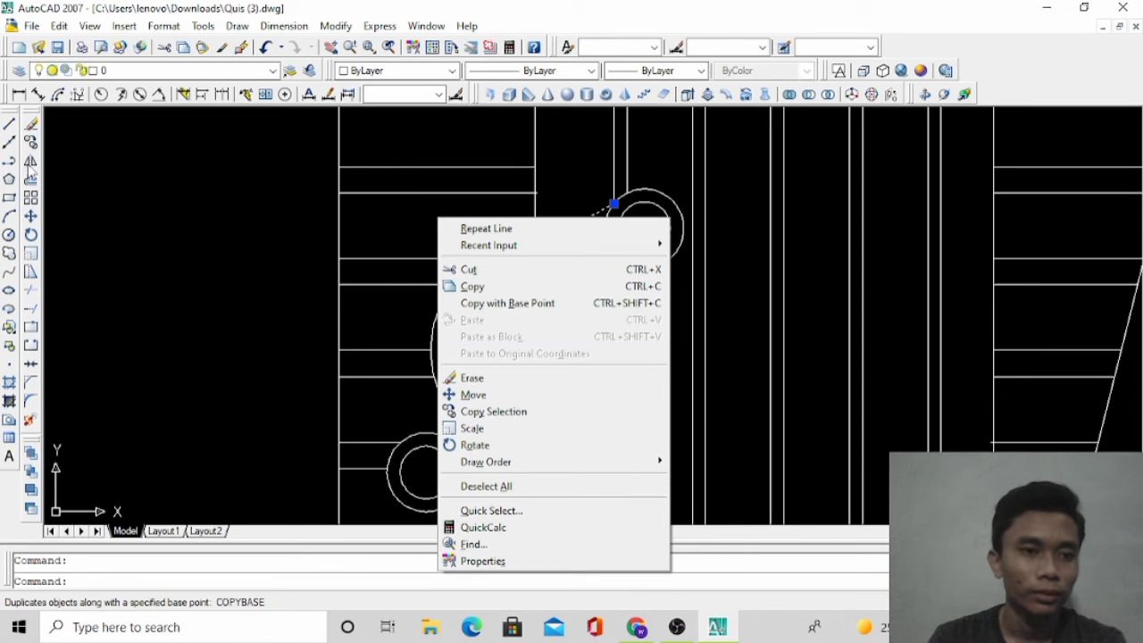
click(29, 163)
click(29, 164)
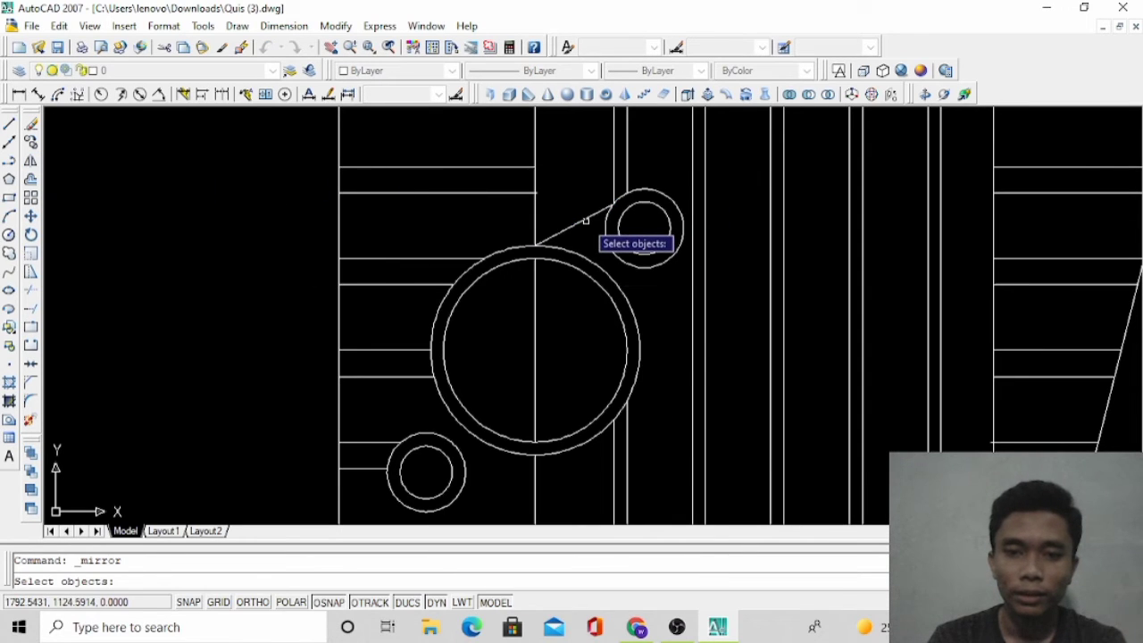
key(Return)
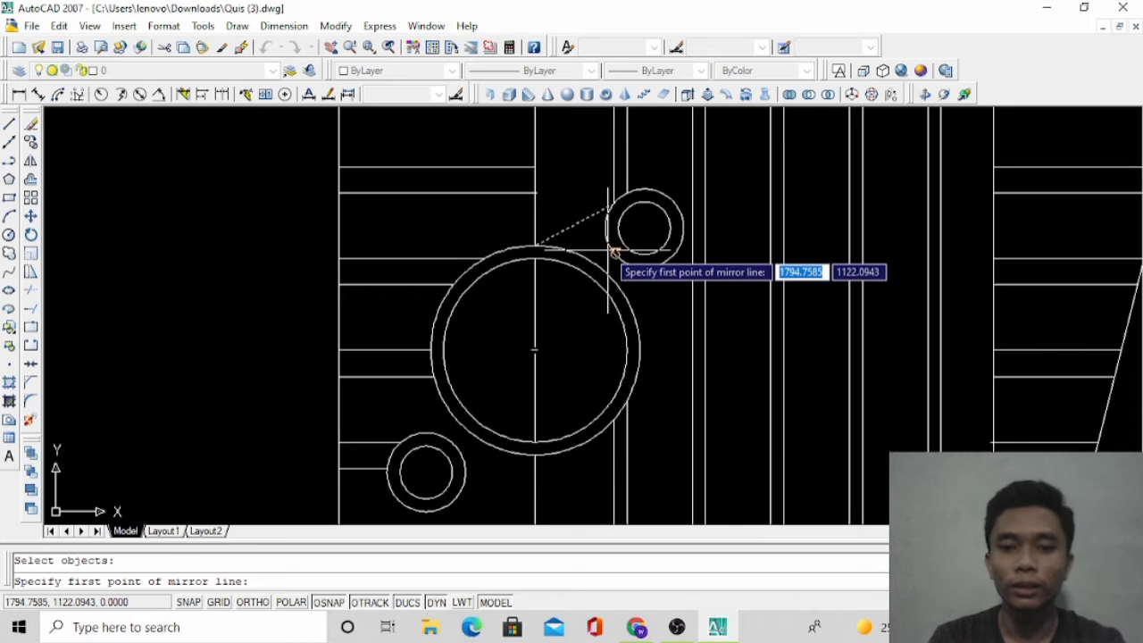
click(644, 229)
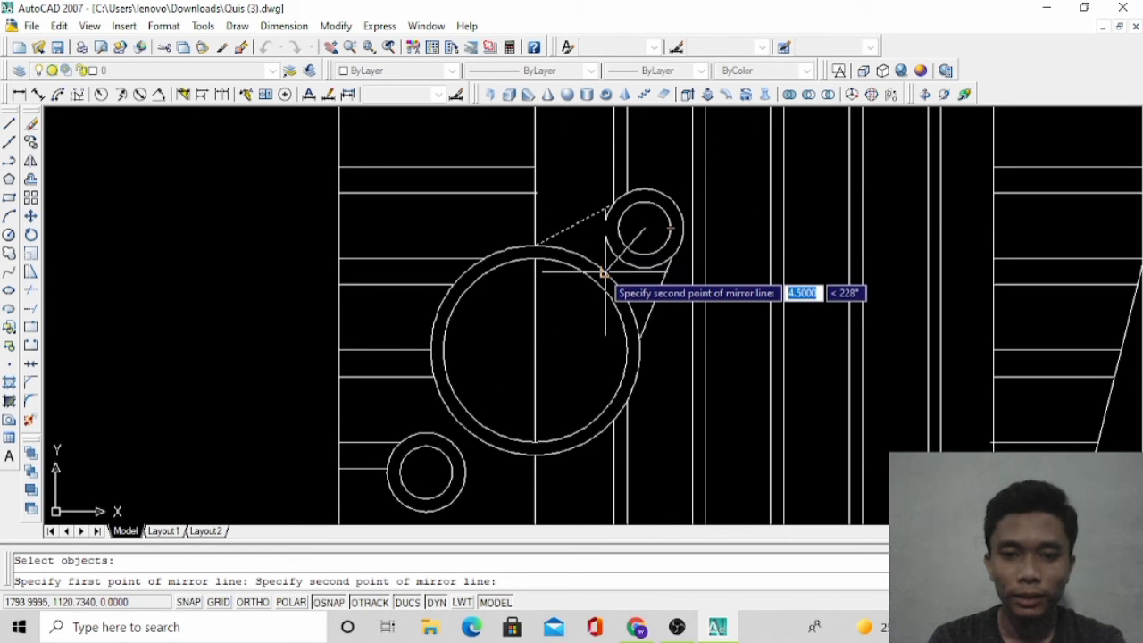
click(626, 254)
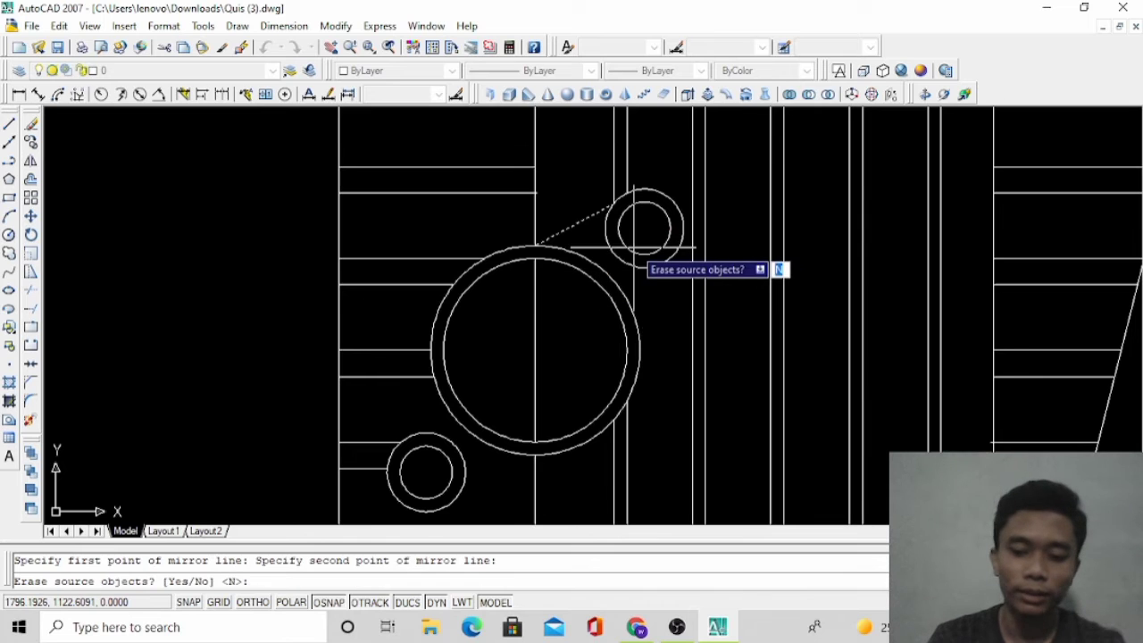
key(Return)
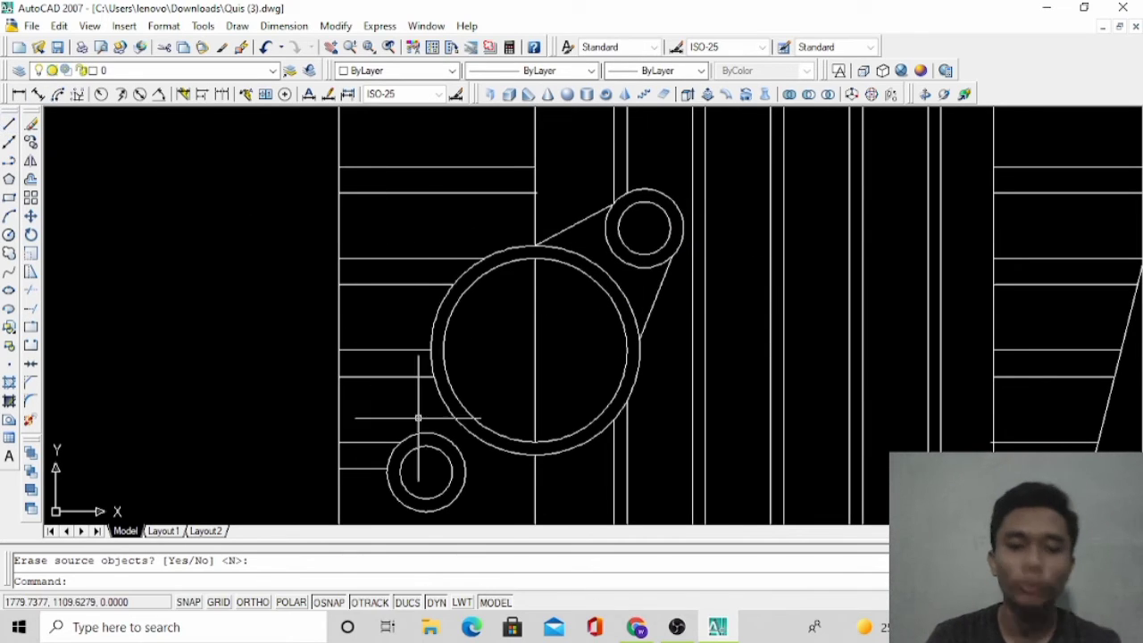
Draw a line from the outer lower small circle's upper fin line end to the fin line end on the large circle's left side
click(9, 125)
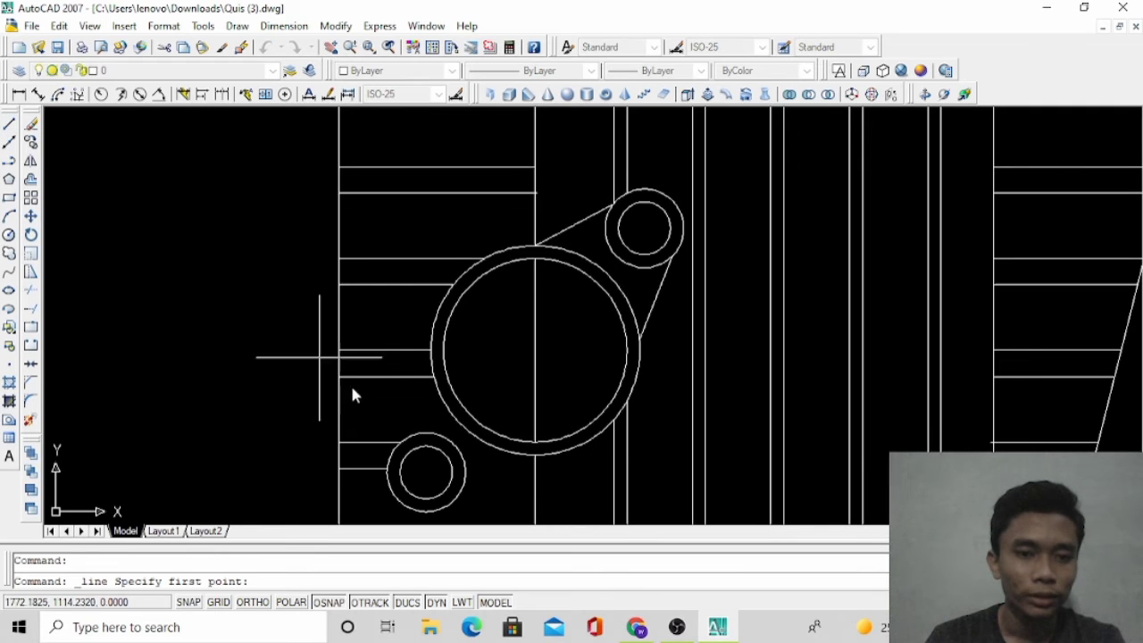
click(401, 442)
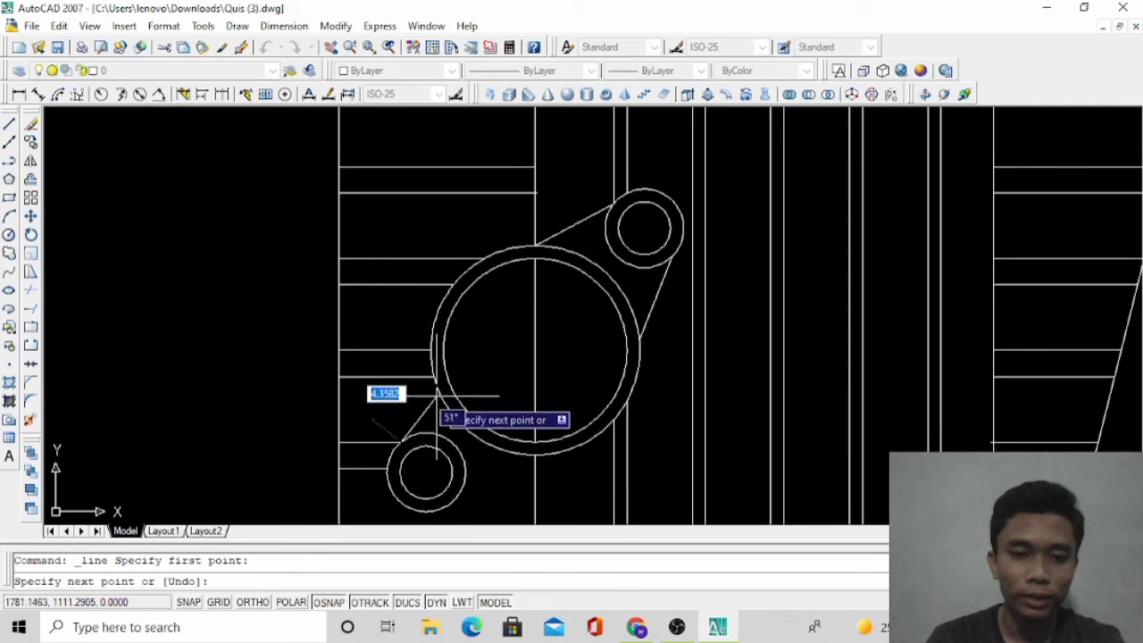
click(433, 377)
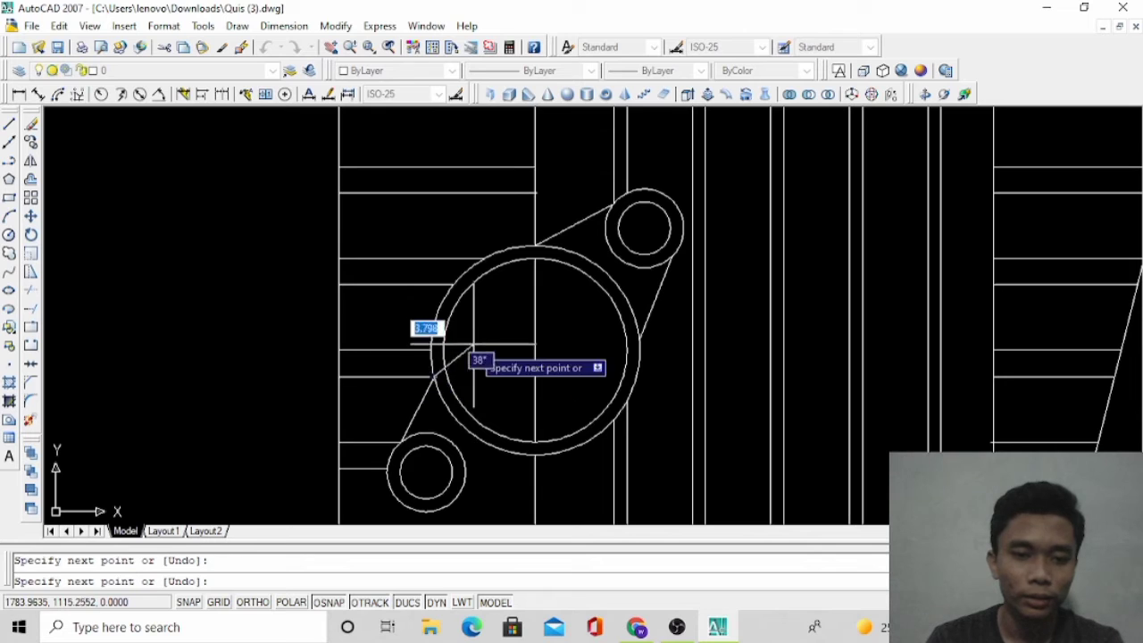
key(Escape)
Mirror the lower connecting line about the axis from the lower small circle's centre towards the large circle's centre, keeping the source line
click(424, 400)
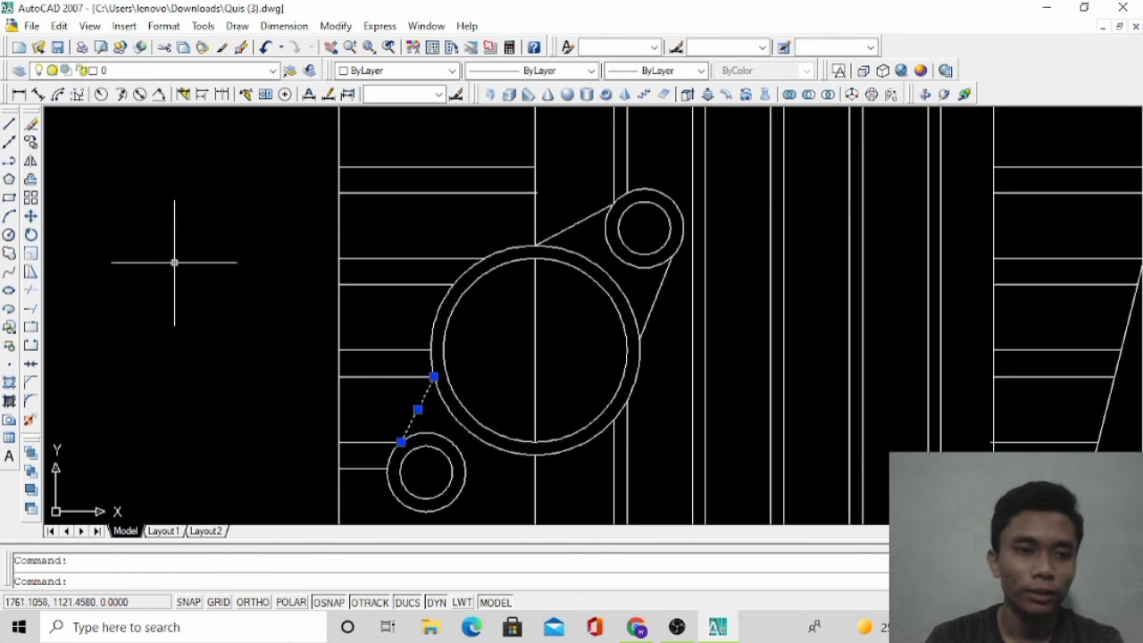
click(30, 161)
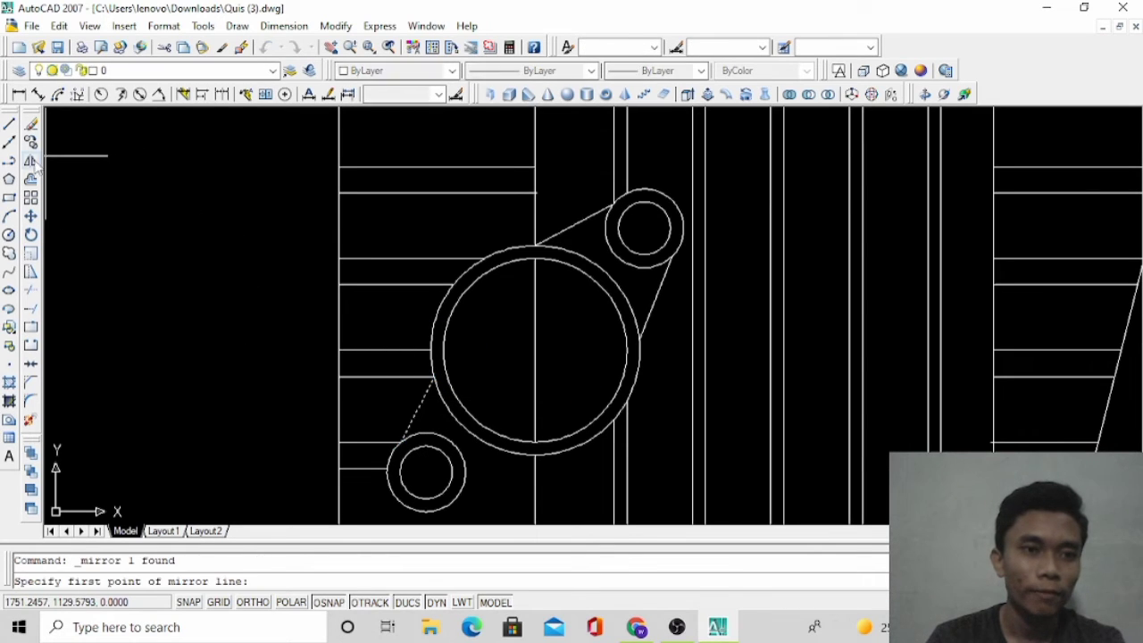
click(428, 470)
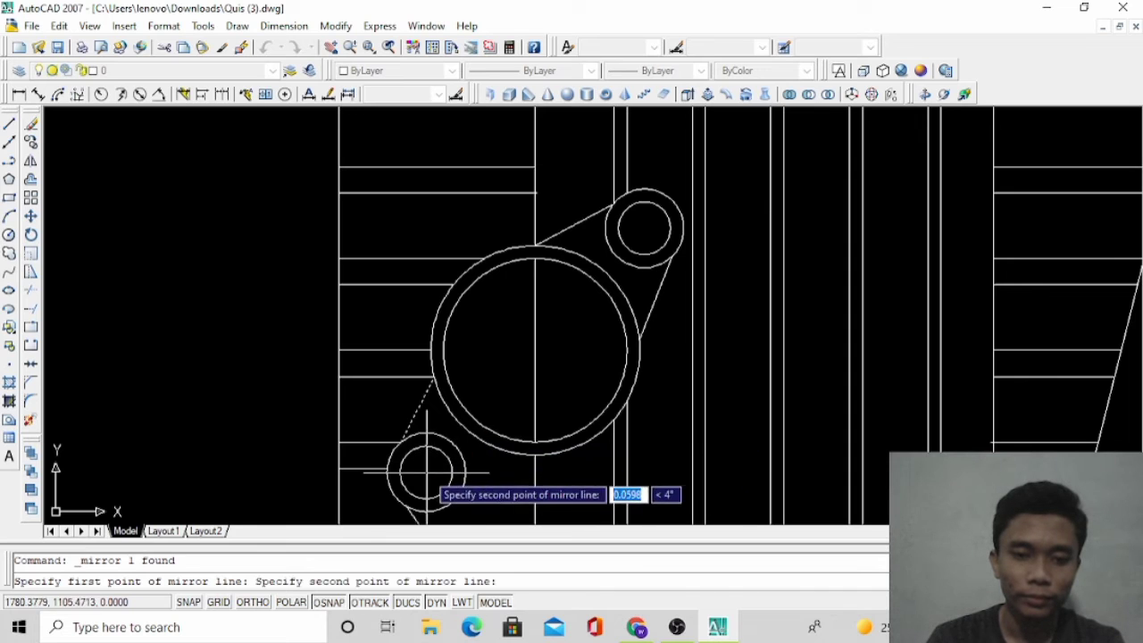
click(465, 423)
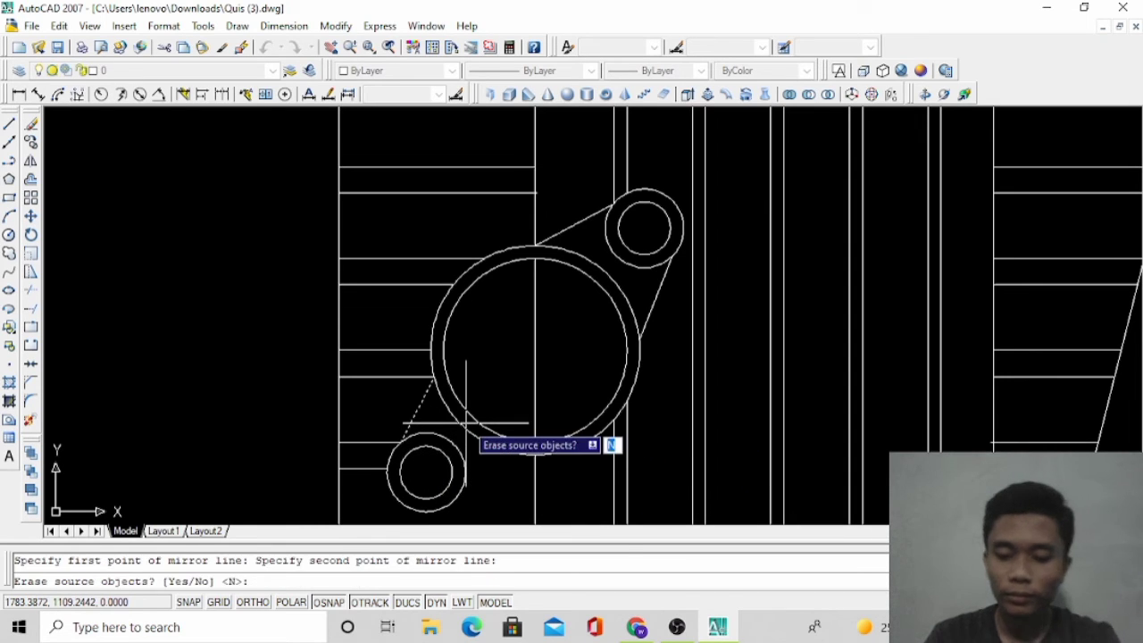
key(Return)
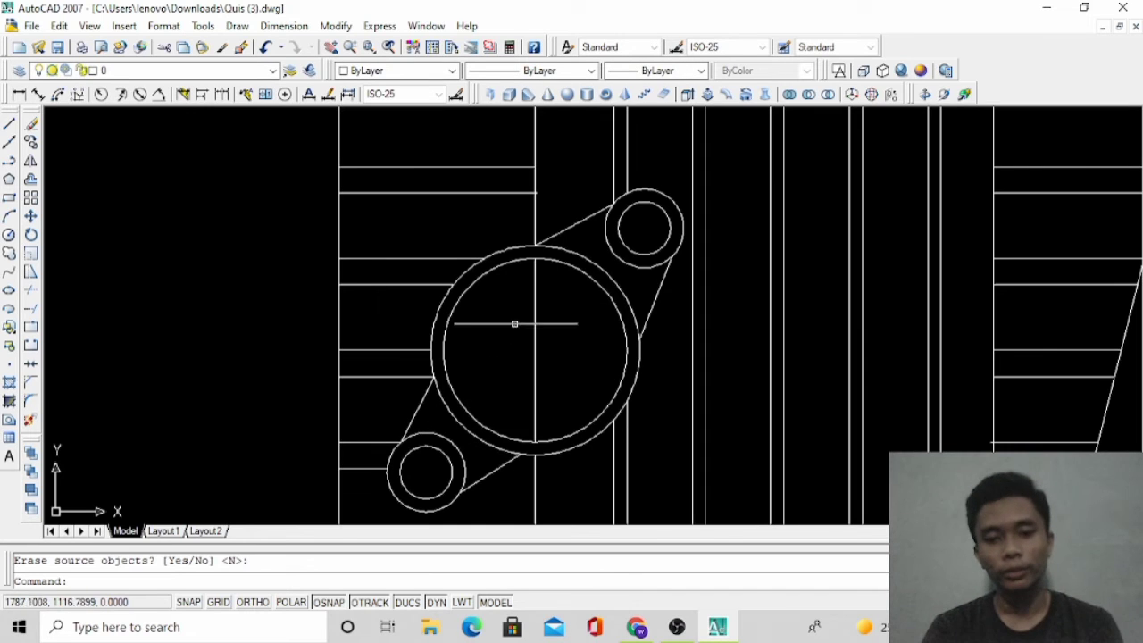
Trim the outer circle arcs between the connecting lines at both small circles so the outer contour forms one continuous flange outline
scroll(515, 324, down, 4)
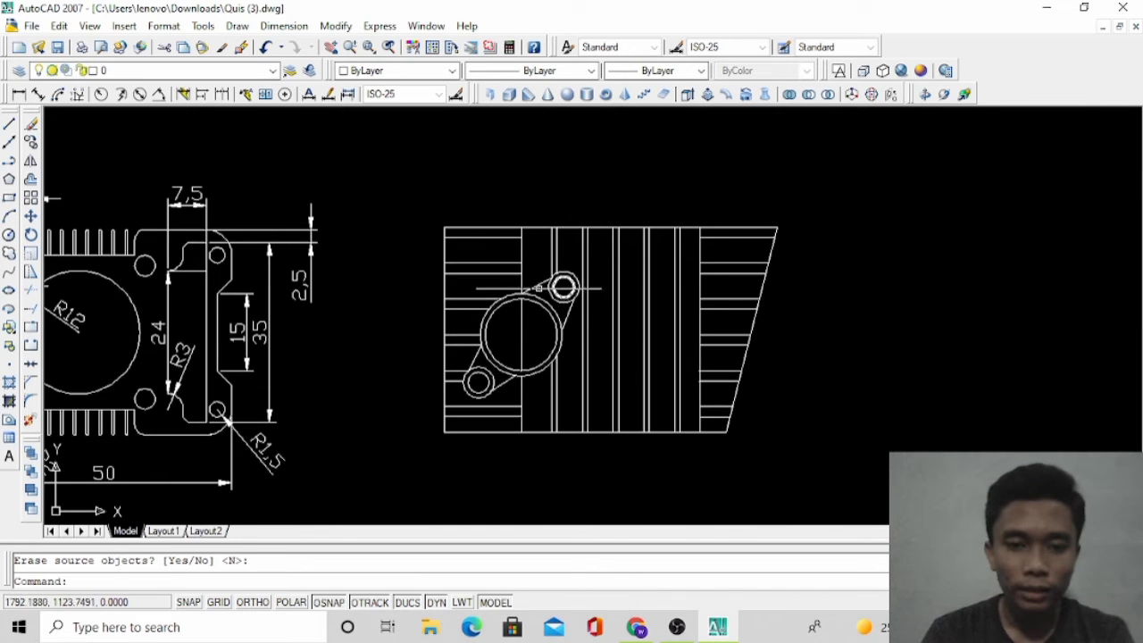
click(29, 291)
key(Return)
scroll(531, 290, up, 3)
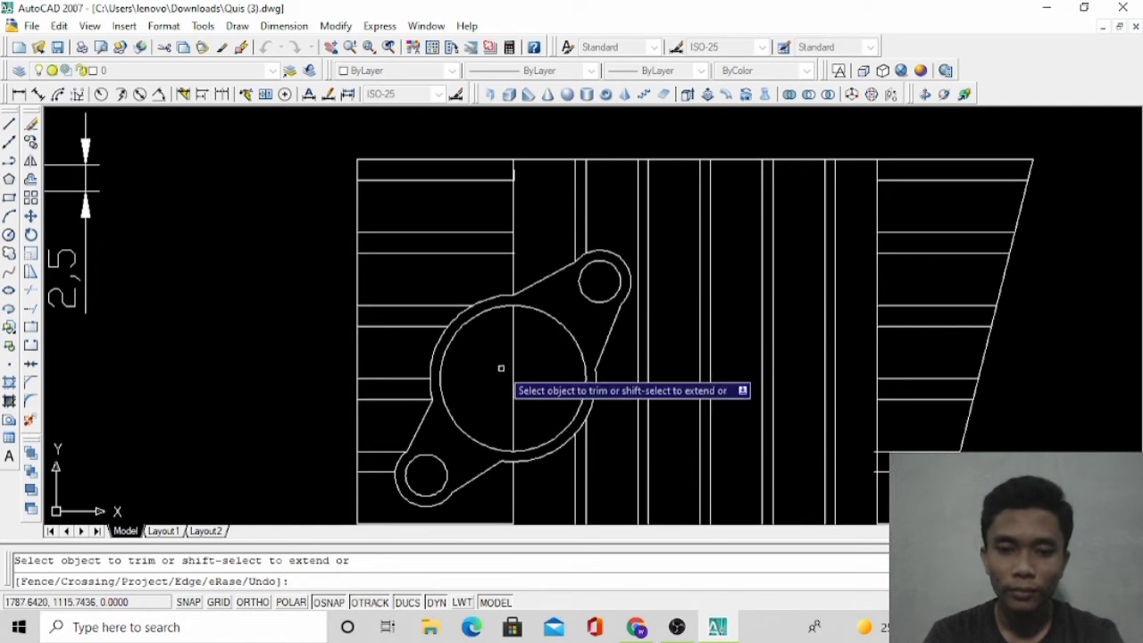
key(Escape)
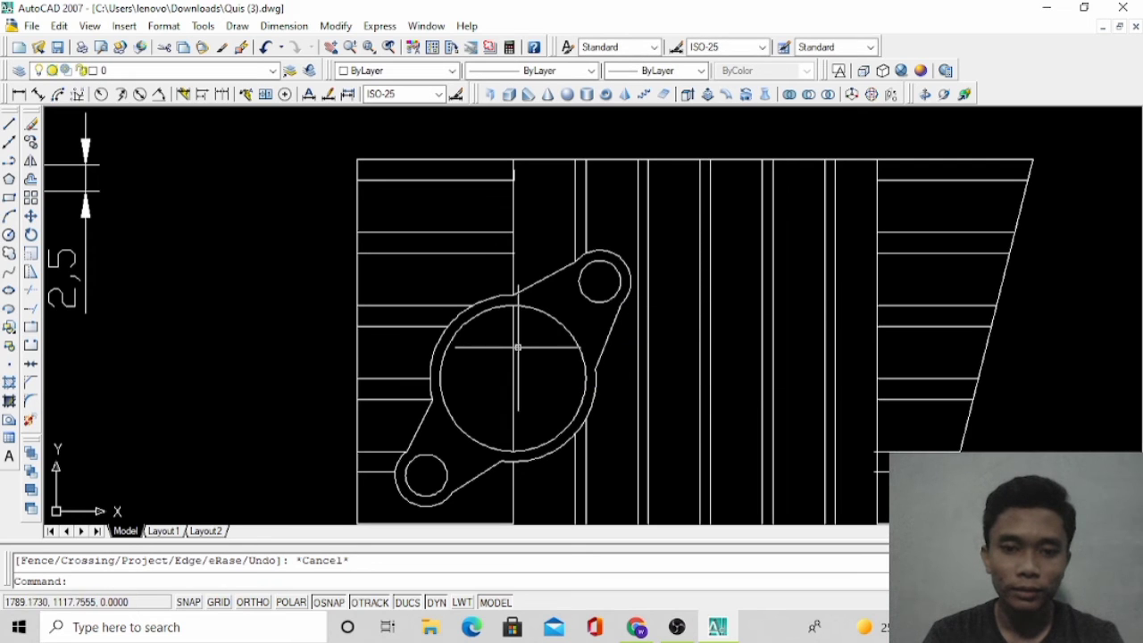
Erase the vertical line inside the large circle
click(514, 349)
right_click(531, 250)
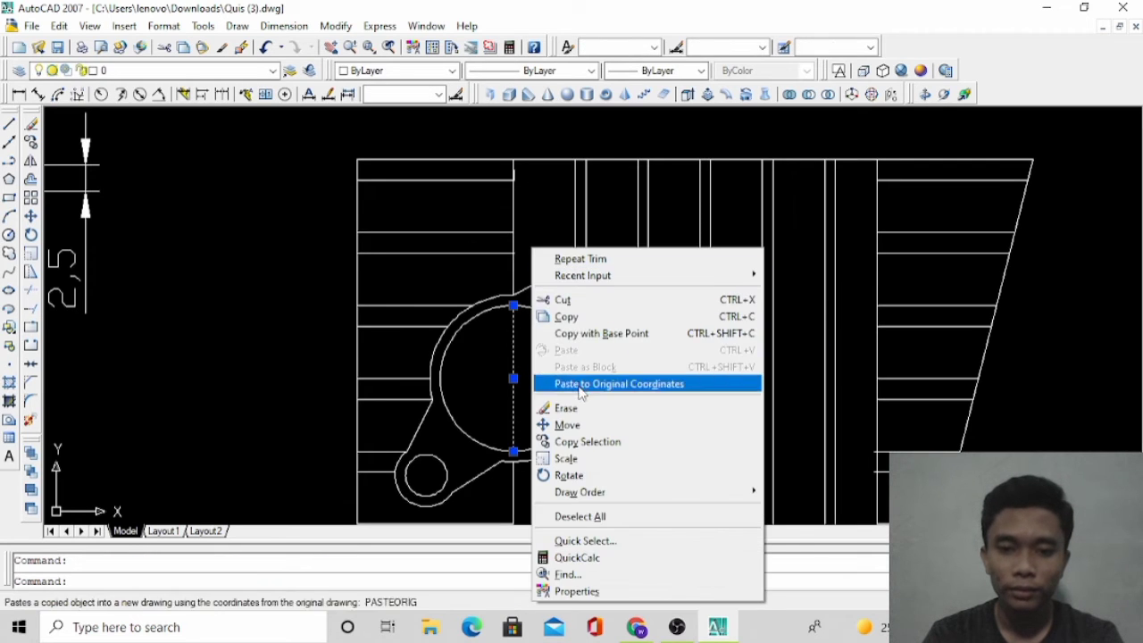
click(572, 409)
scroll(548, 309, down, 2)
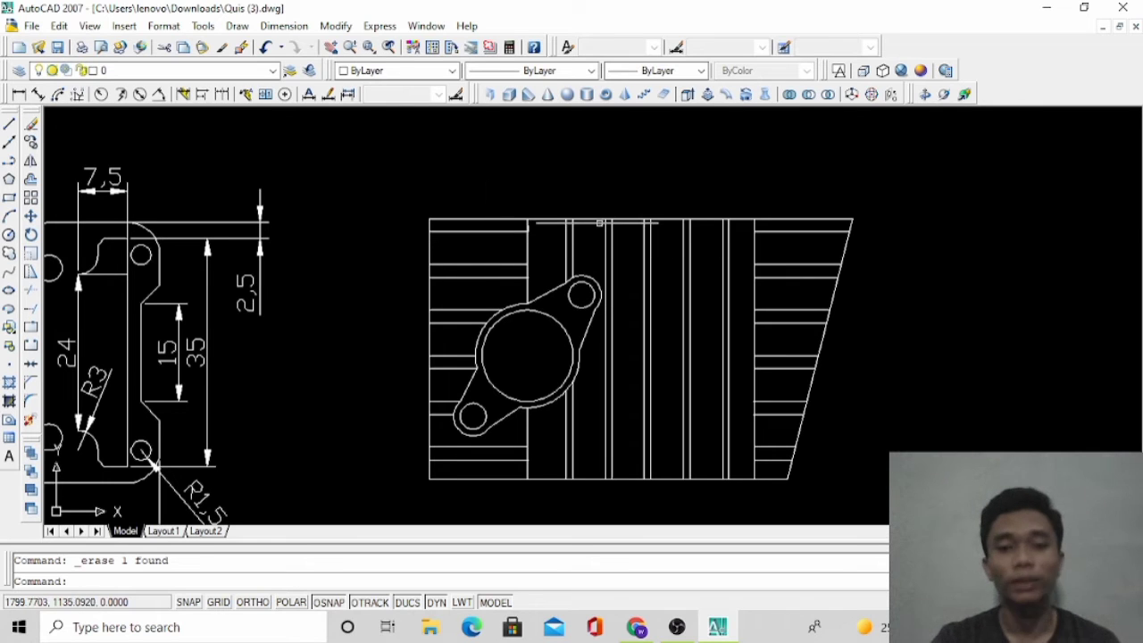
With ortho mode on, start a new view outline in the empty space right of the side view with a 50-unit horizontal top edge
click(330, 47)
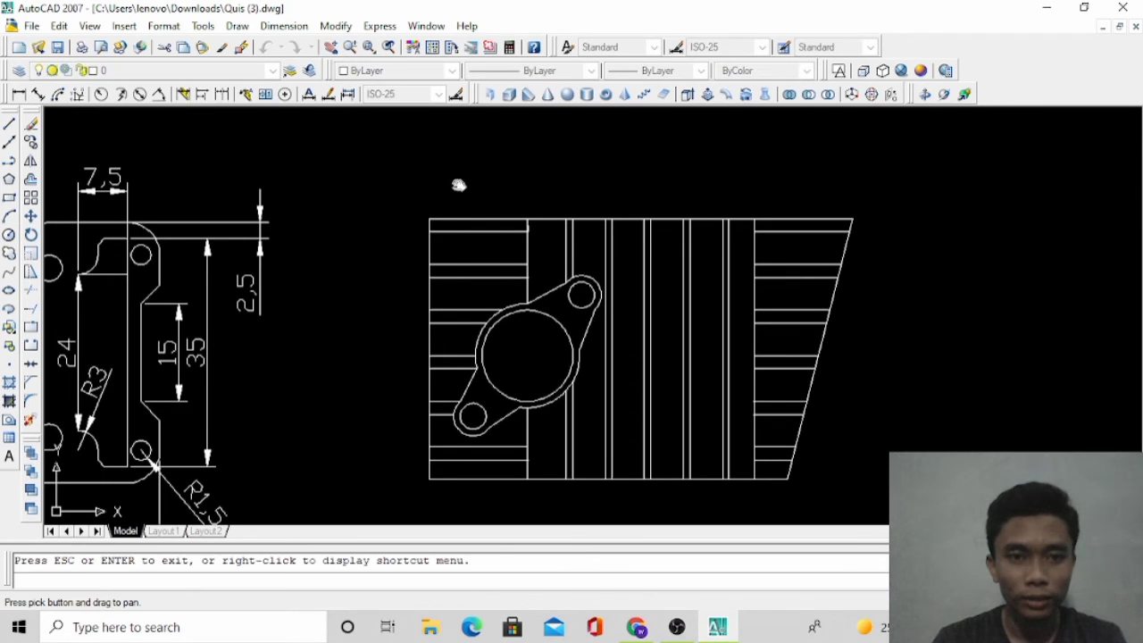
drag(496, 262, 493, 237)
key(Escape)
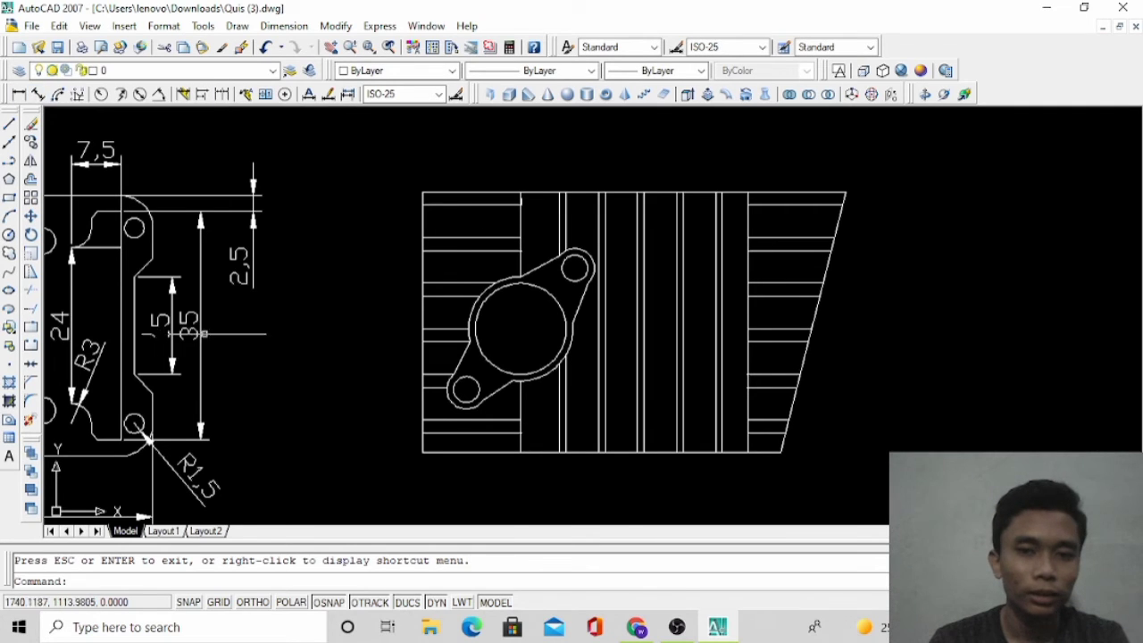
click(332, 47)
drag(564, 243, 441, 209)
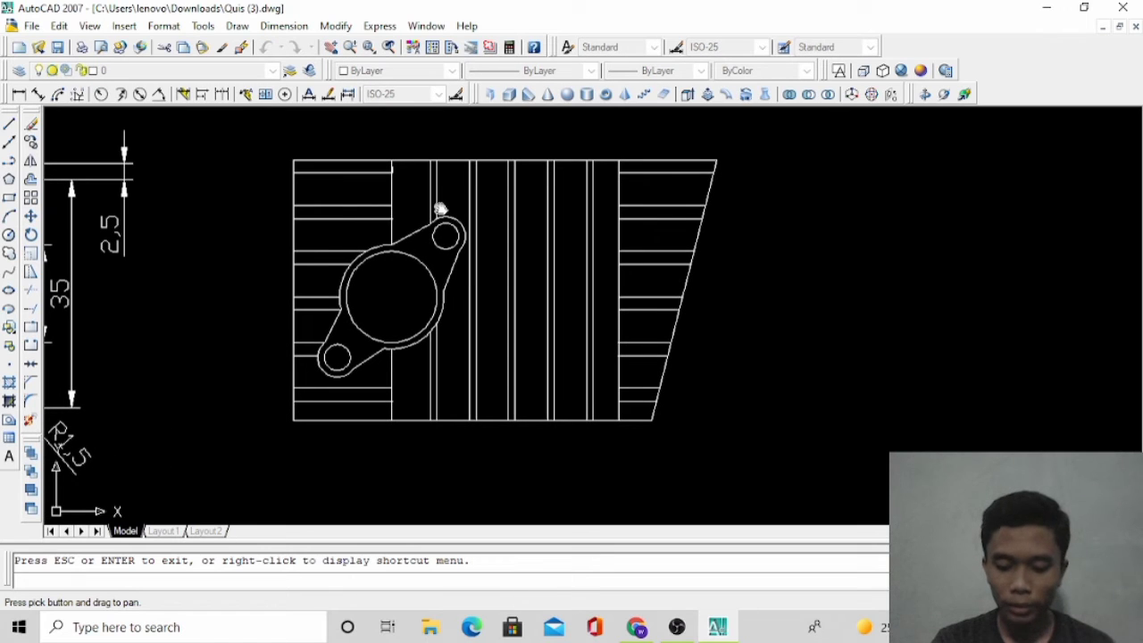
click(9, 124)
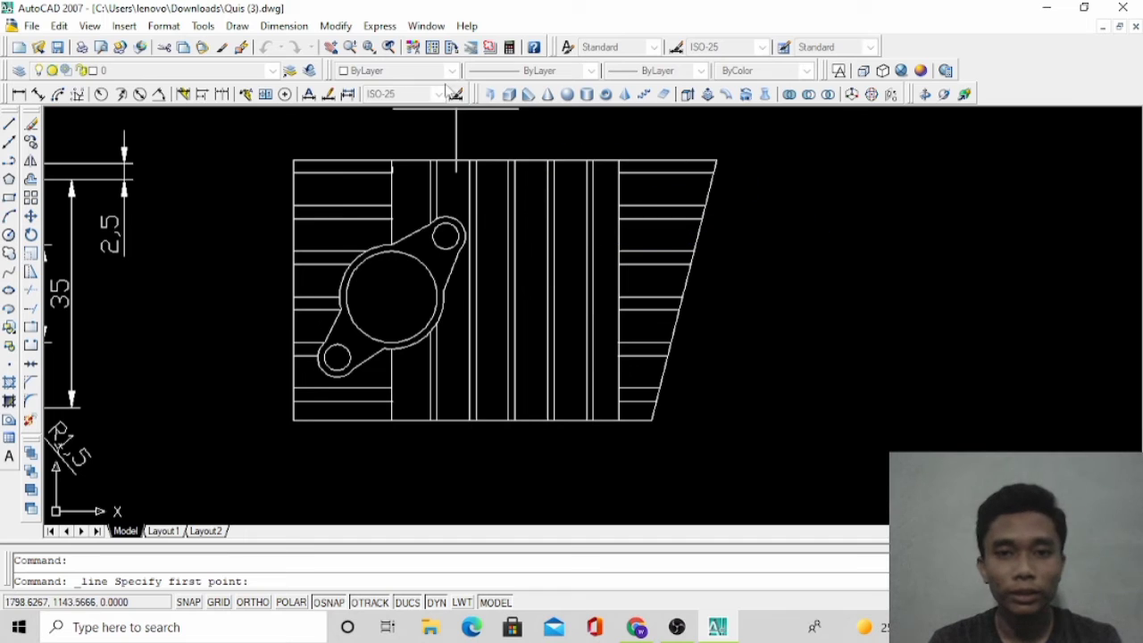
click(332, 48)
mouse_move(455, 215)
mouse_down()
mouse_move(280, 179)
mouse_move(260, 209)
mouse_up()
key(Escape)
click(9, 125)
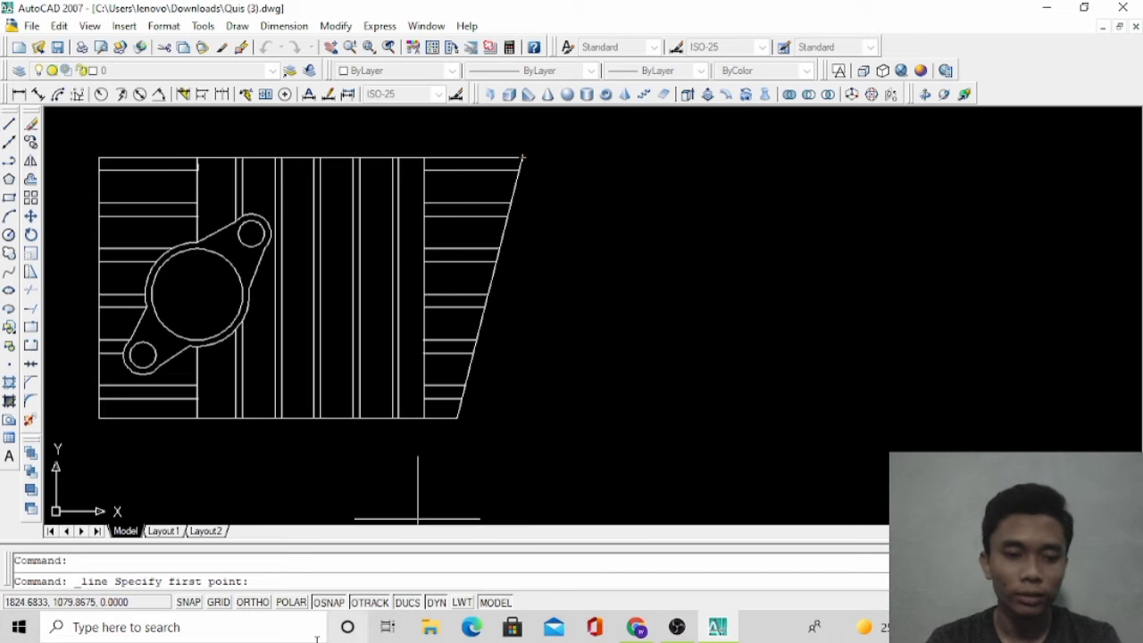
key(F8)
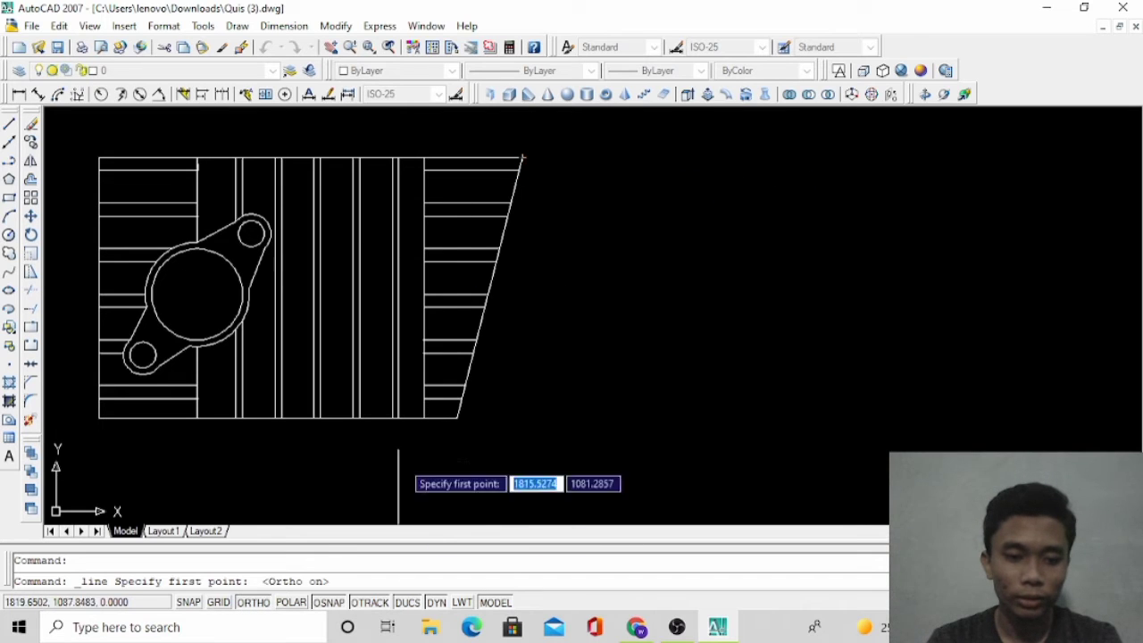
click(609, 159)
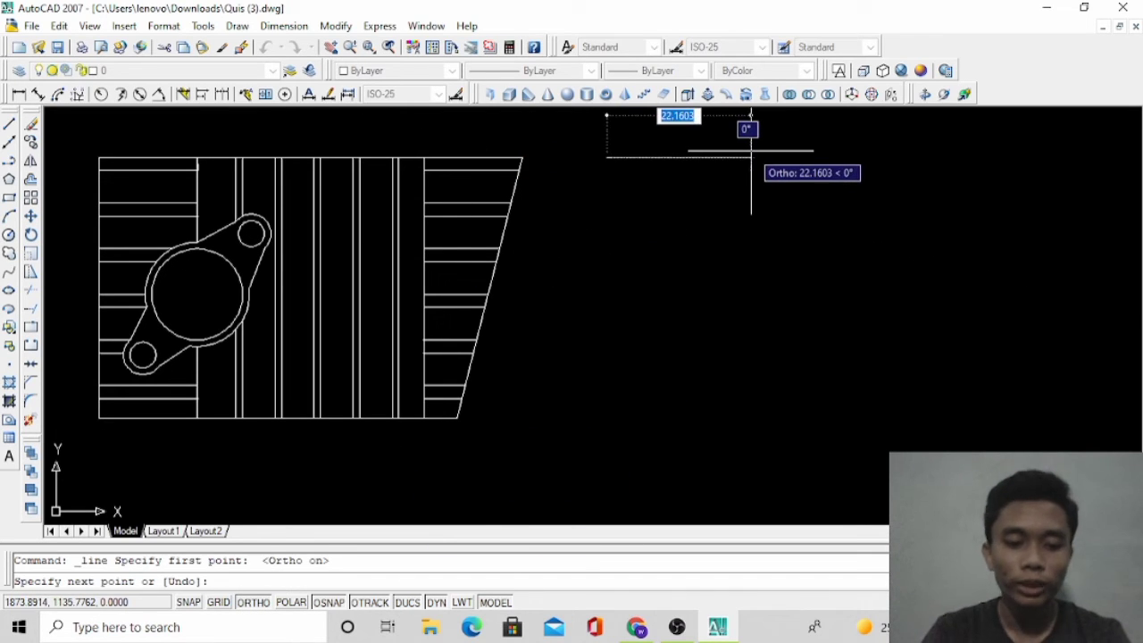
text(5)
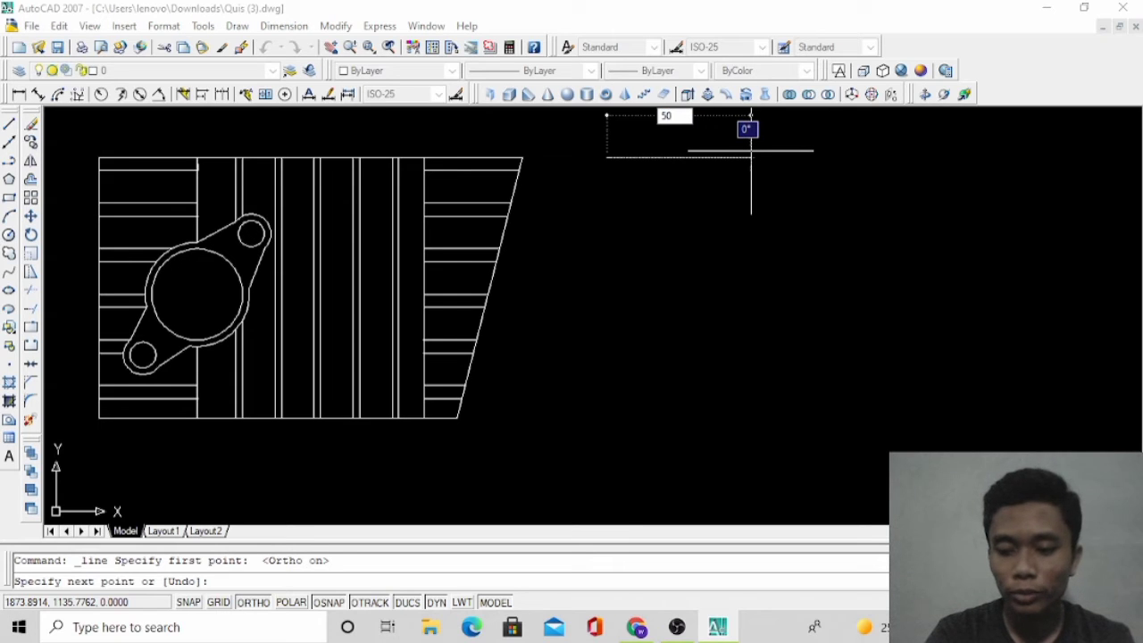
text(0)
key(Return)
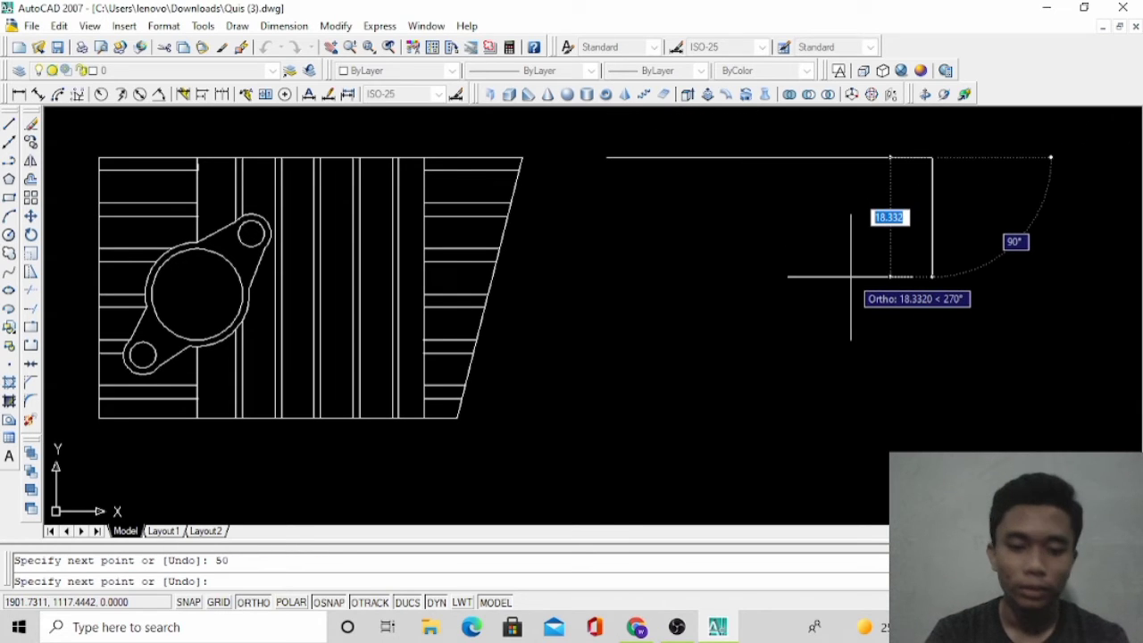
Complete the new view's rectangular outline with a 40-unit right edge, a 50-unit bottom edge and a closing left edge
text(40)
key(Return)
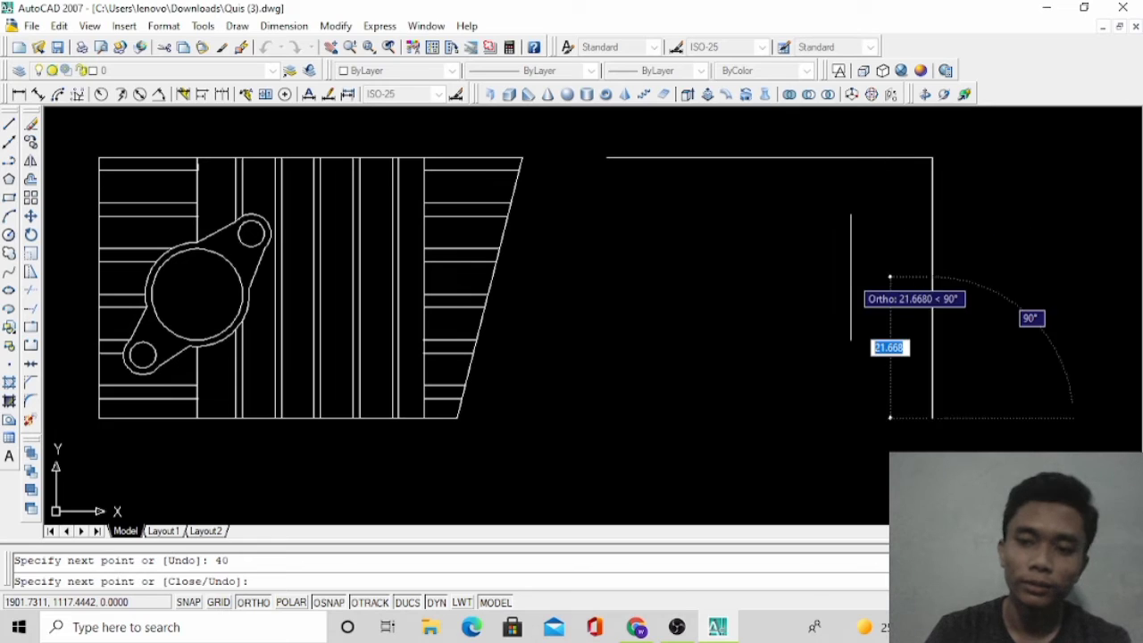
text(50)
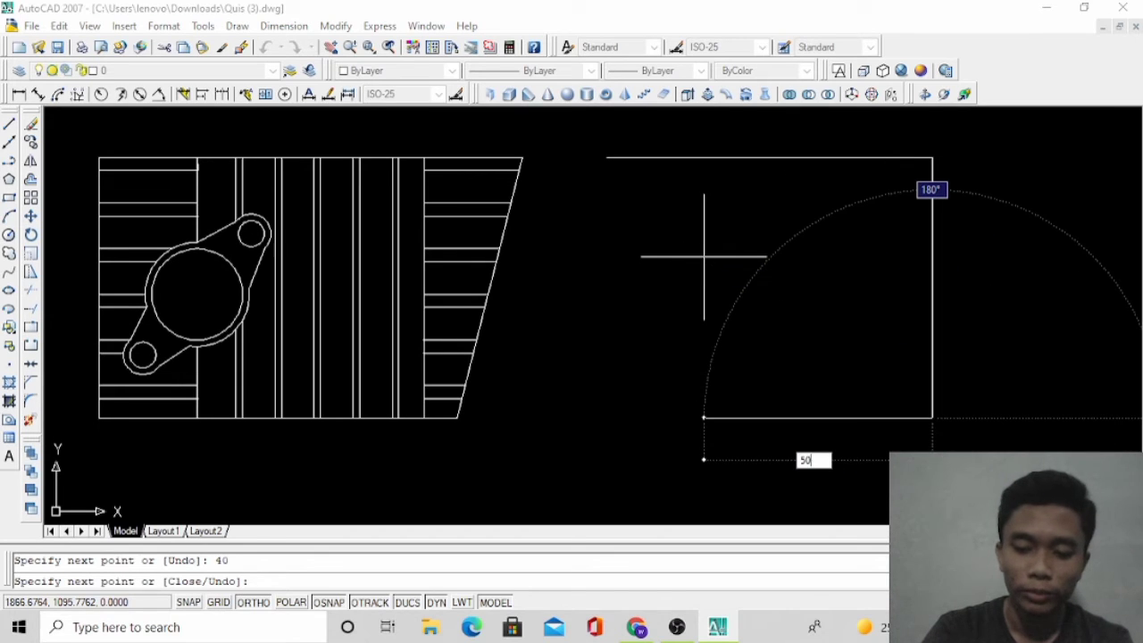
key(Return)
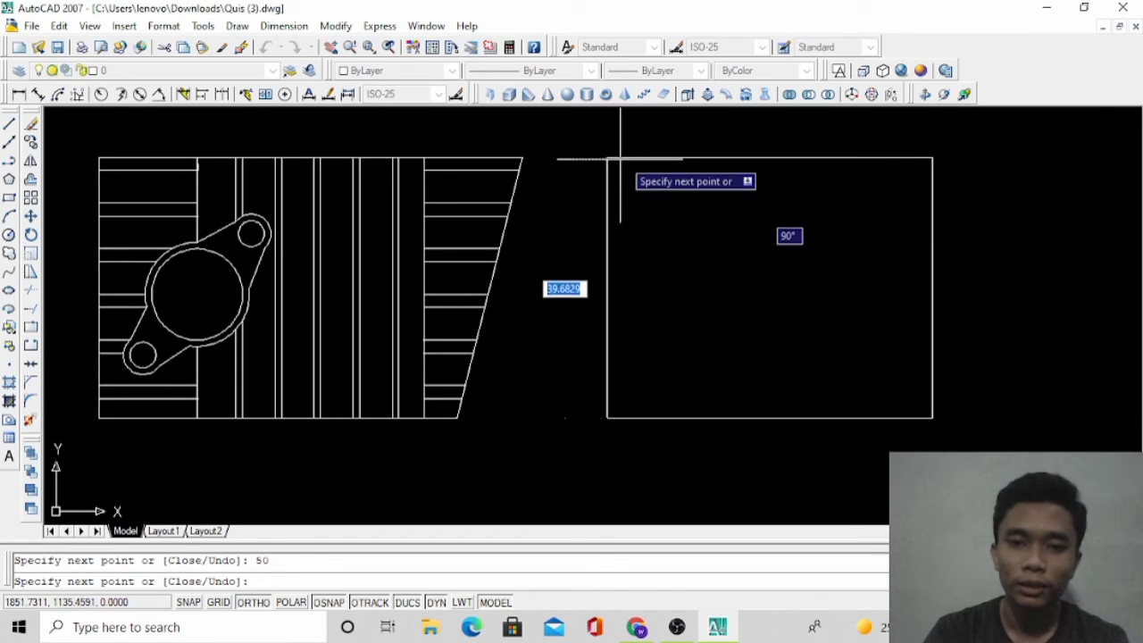
key(Escape)
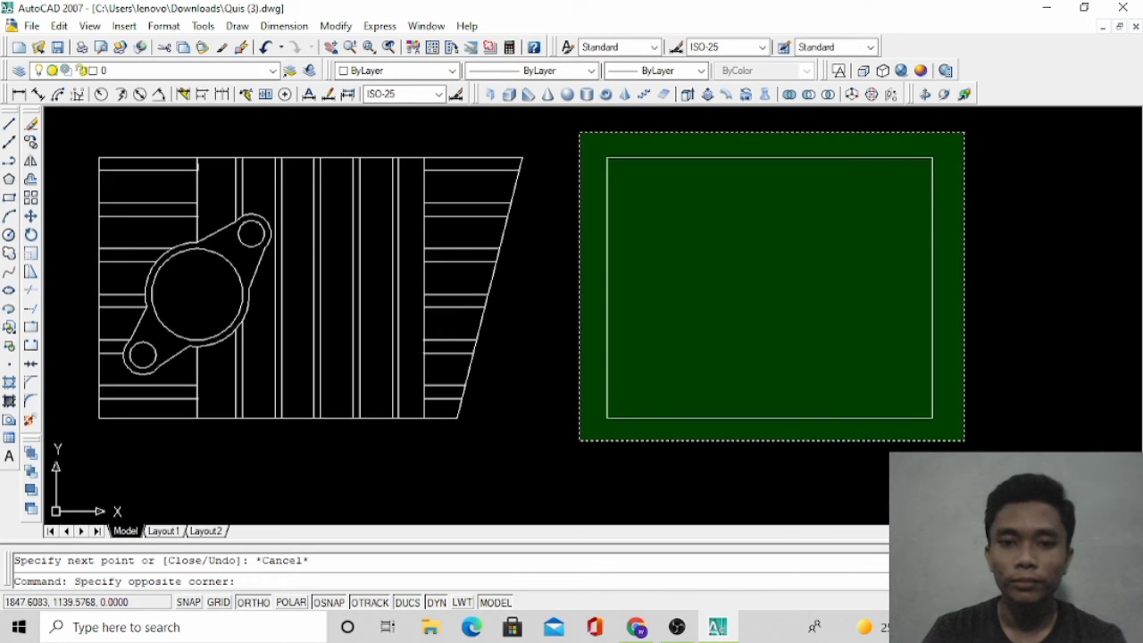
Move the whole rectangle 25 units to the right, from its top edge's midpoint to its upper-right corner
click(579, 132)
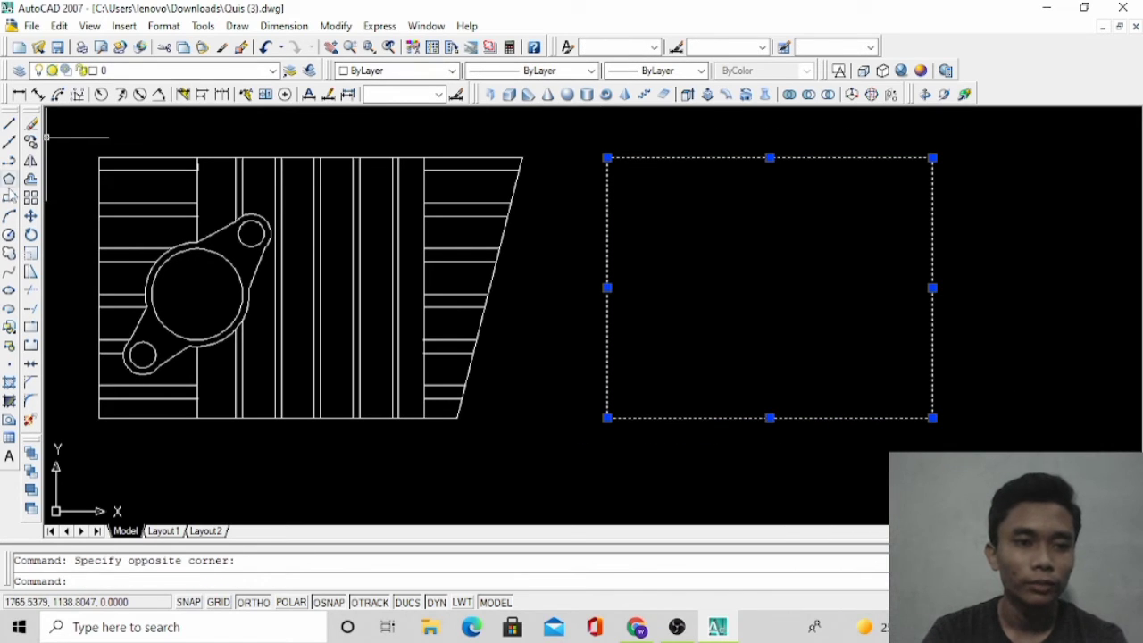
click(31, 215)
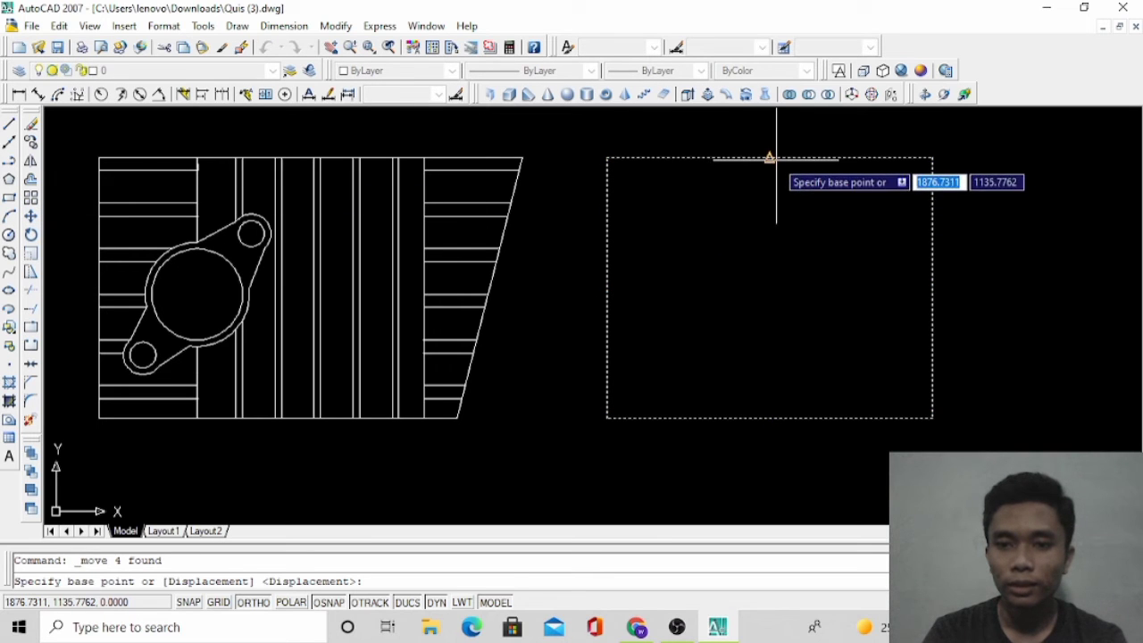
click(770, 158)
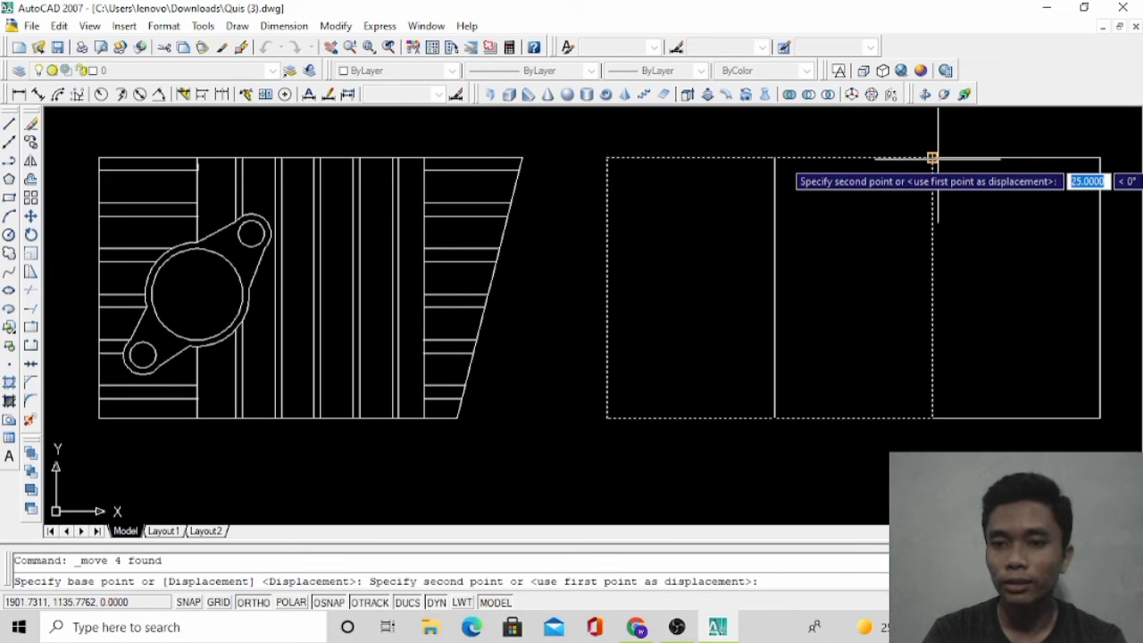
click(933, 157)
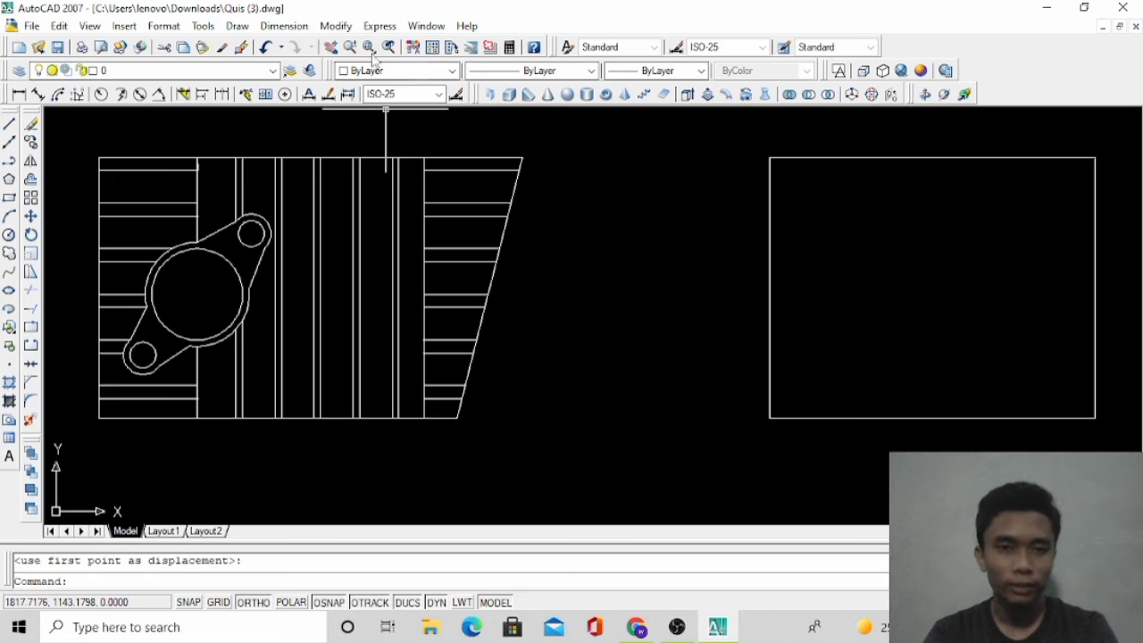
Draw a 5-unit horizontal line leftward from the rectangle's lower-left corner
click(330, 47)
mouse_move(771, 222)
mouse_down()
mouse_move(544, 224)
mouse_move(541, 242)
mouse_up()
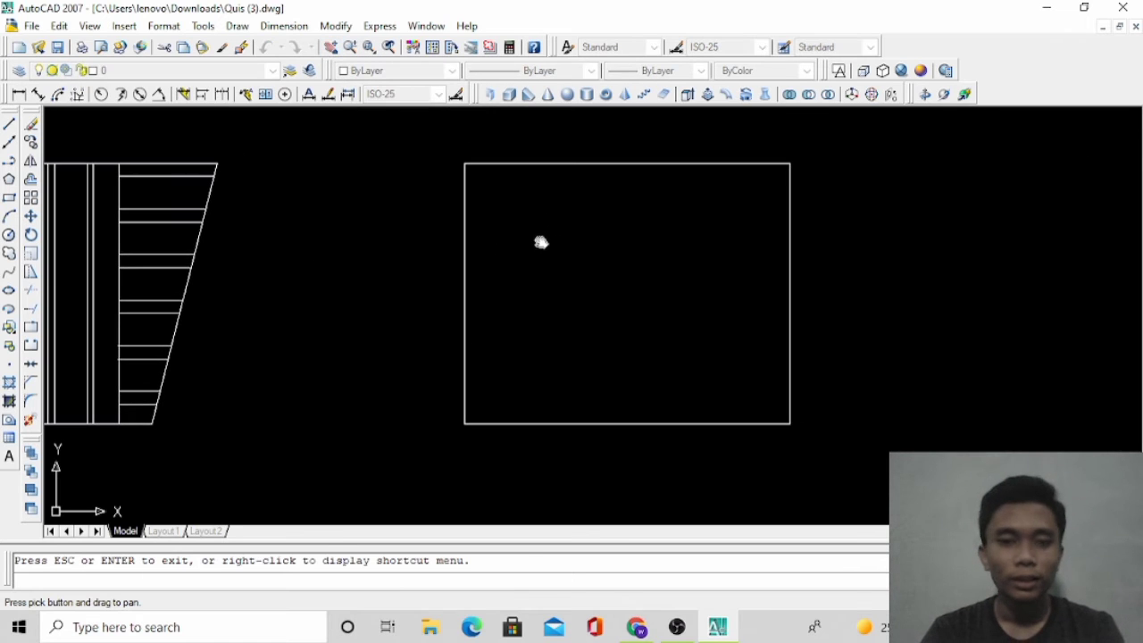
key(Escape)
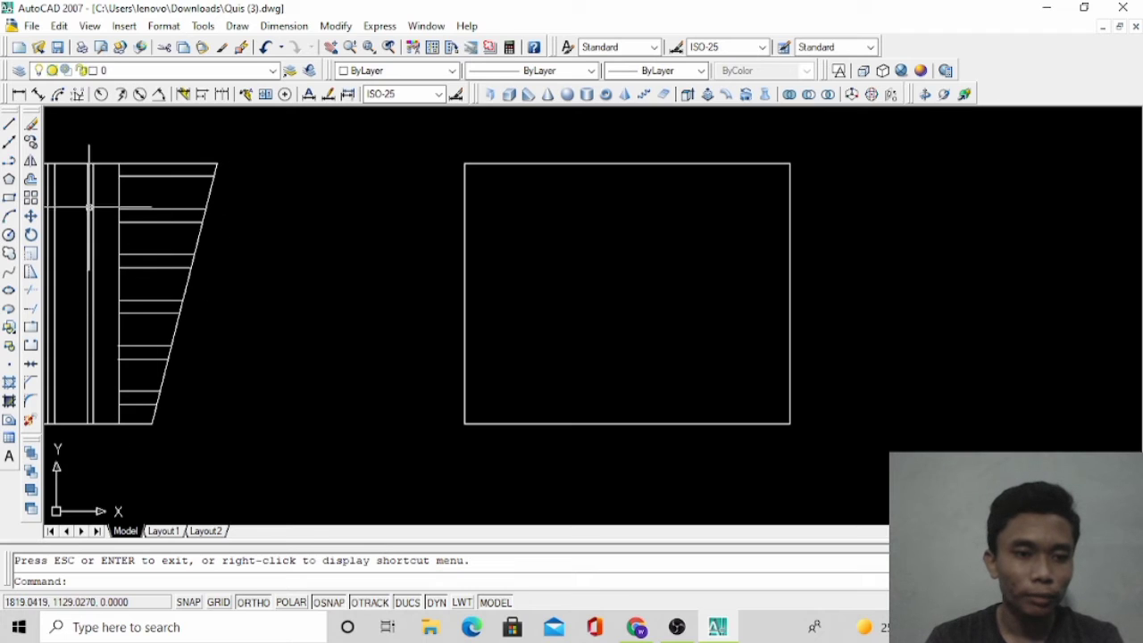
click(9, 123)
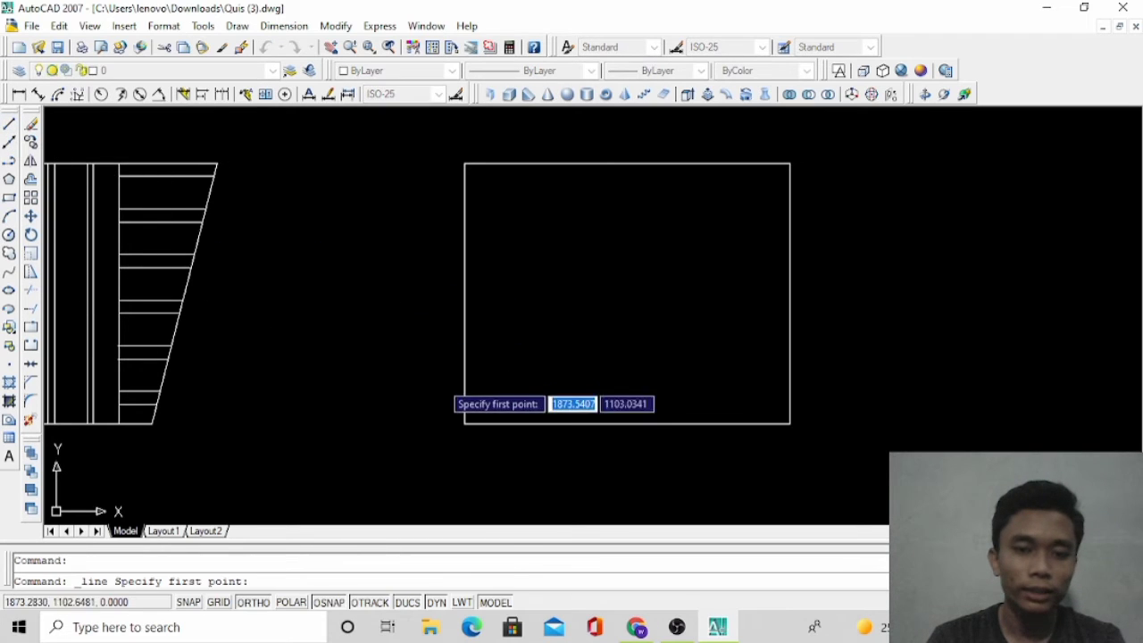
click(464, 424)
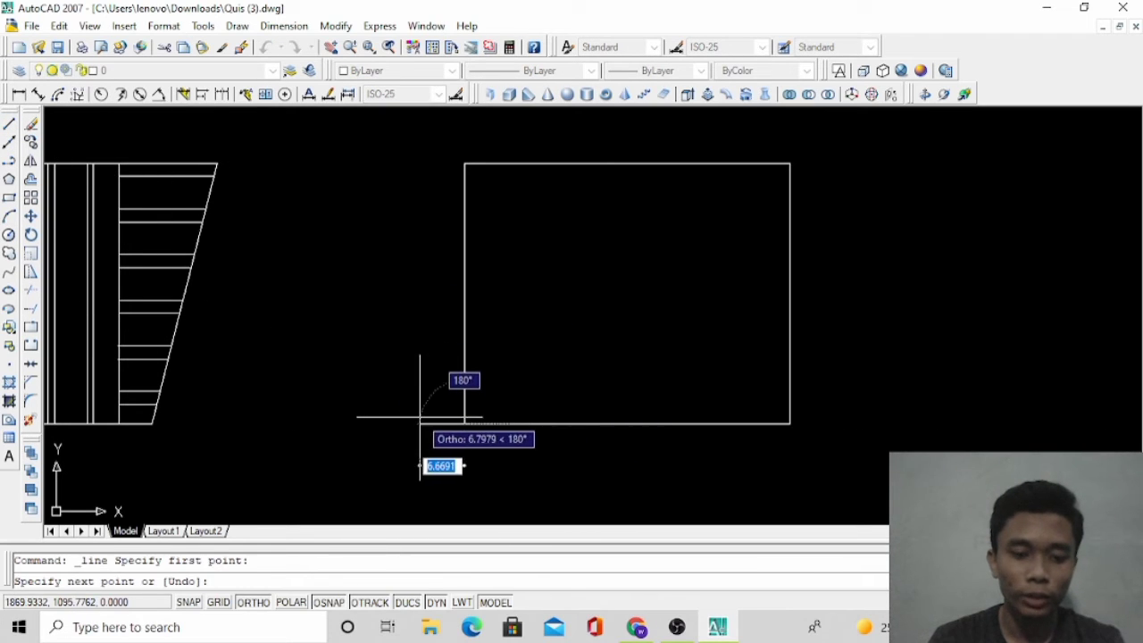
text(5)
key(Return)
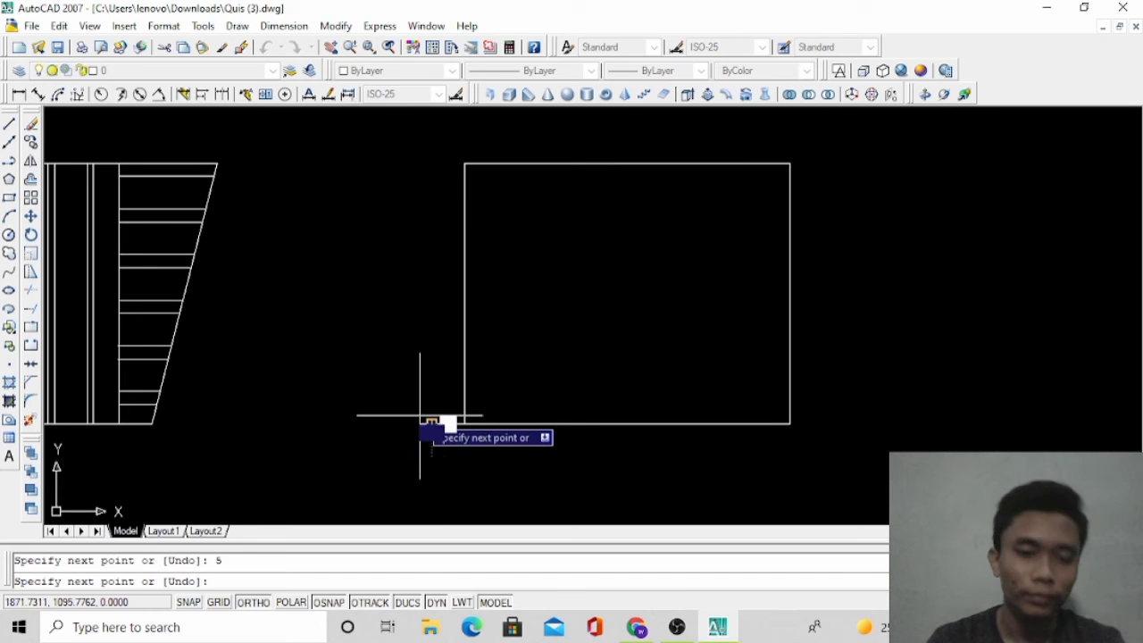
key(Escape)
Draw a 15-unit line leftward from the rectangle's upper-left corner and, with ortho off, connect its end to the lower 5-unit line's outer end
click(9, 123)
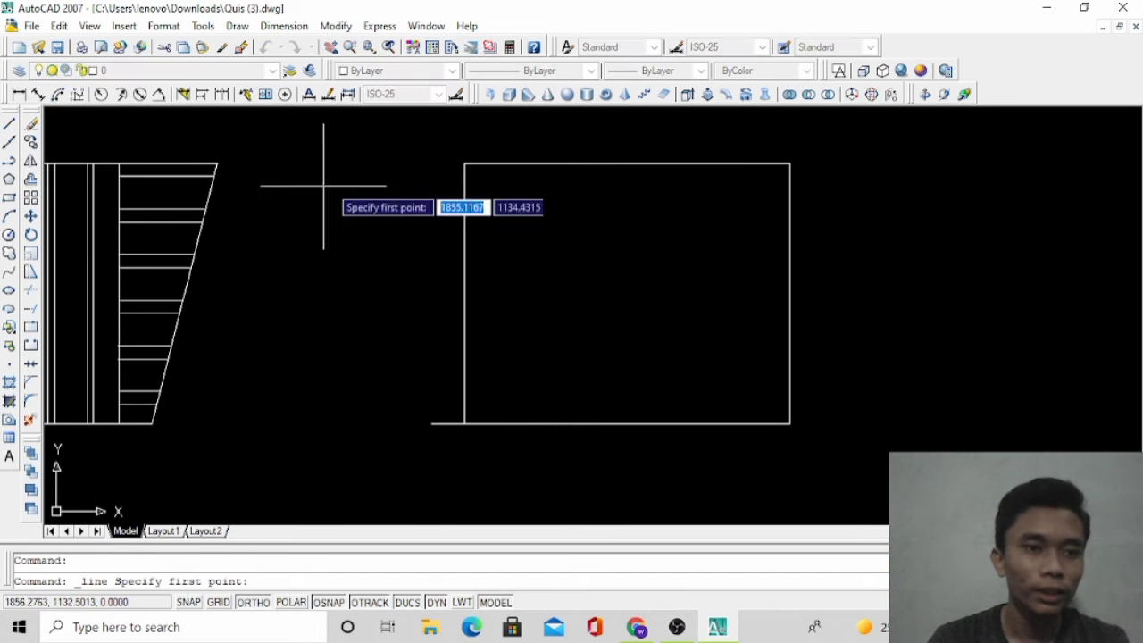
click(464, 164)
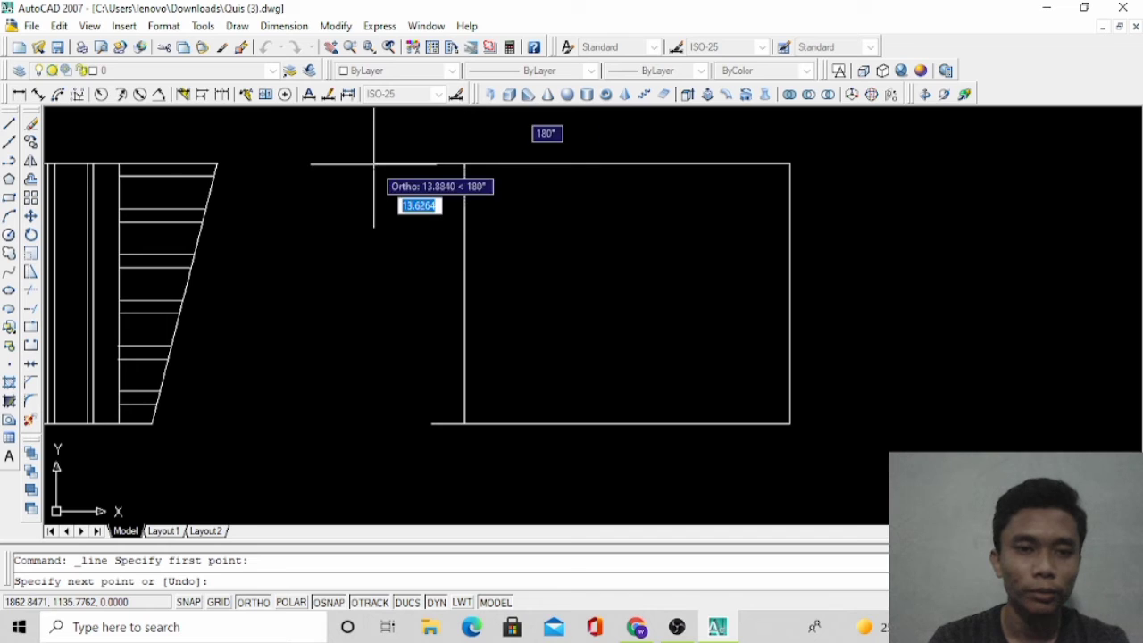
text(1)
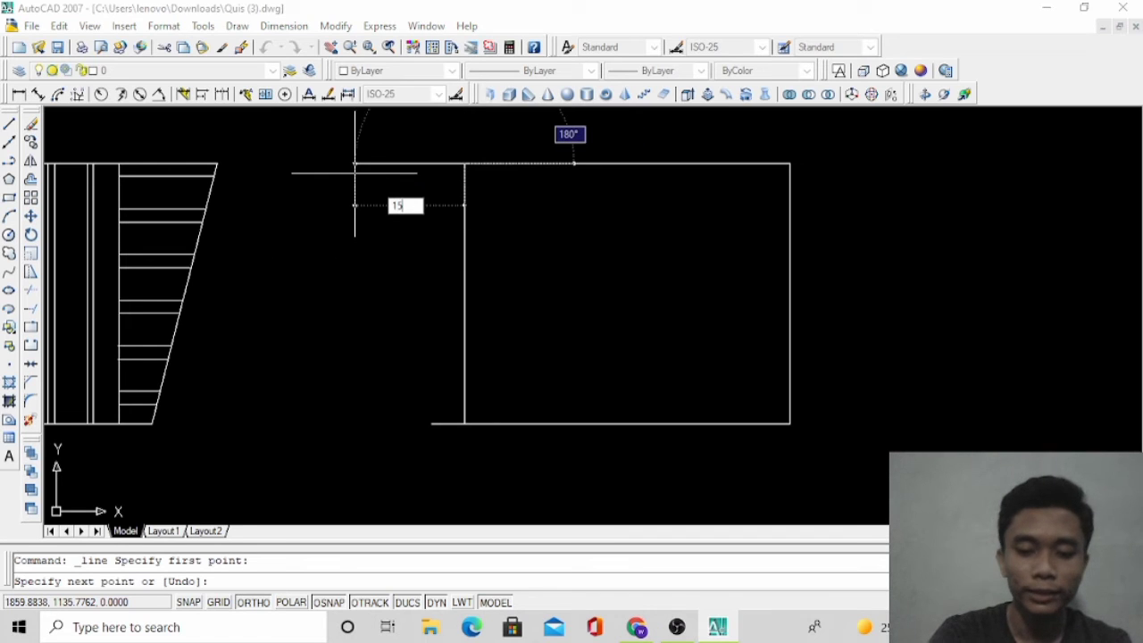
text(5)
key(Return)
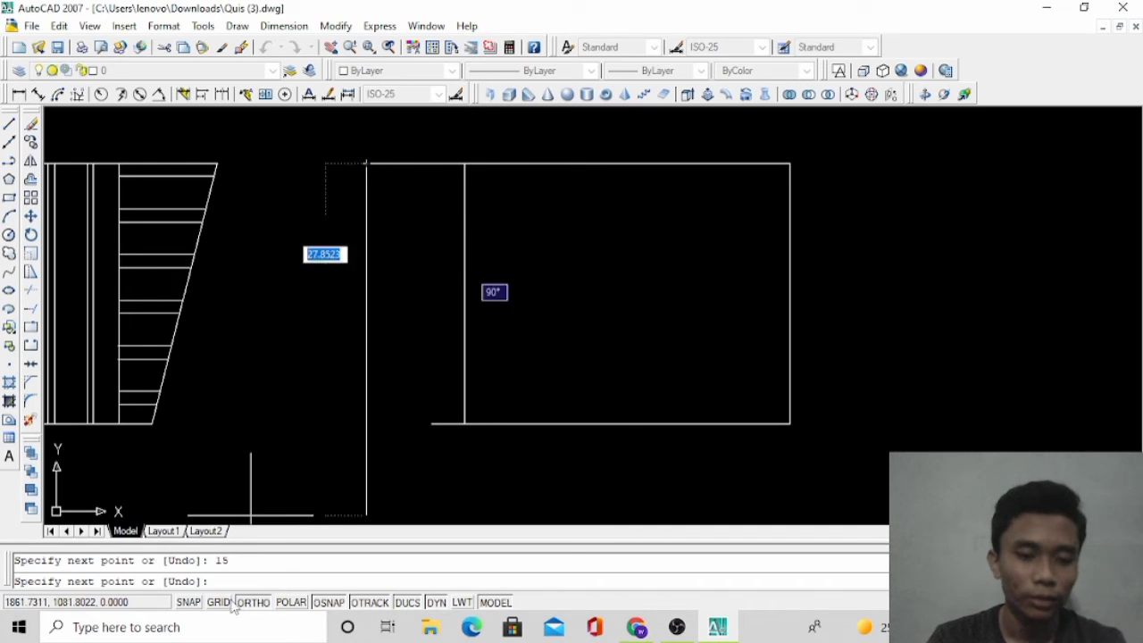
click(253, 602)
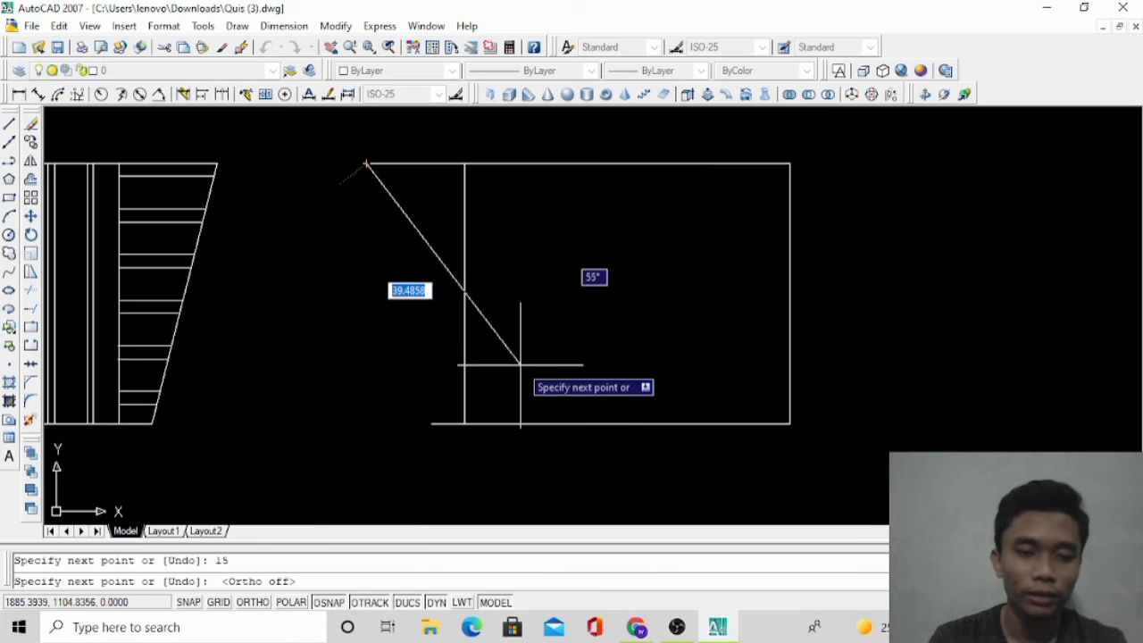
click(431, 424)
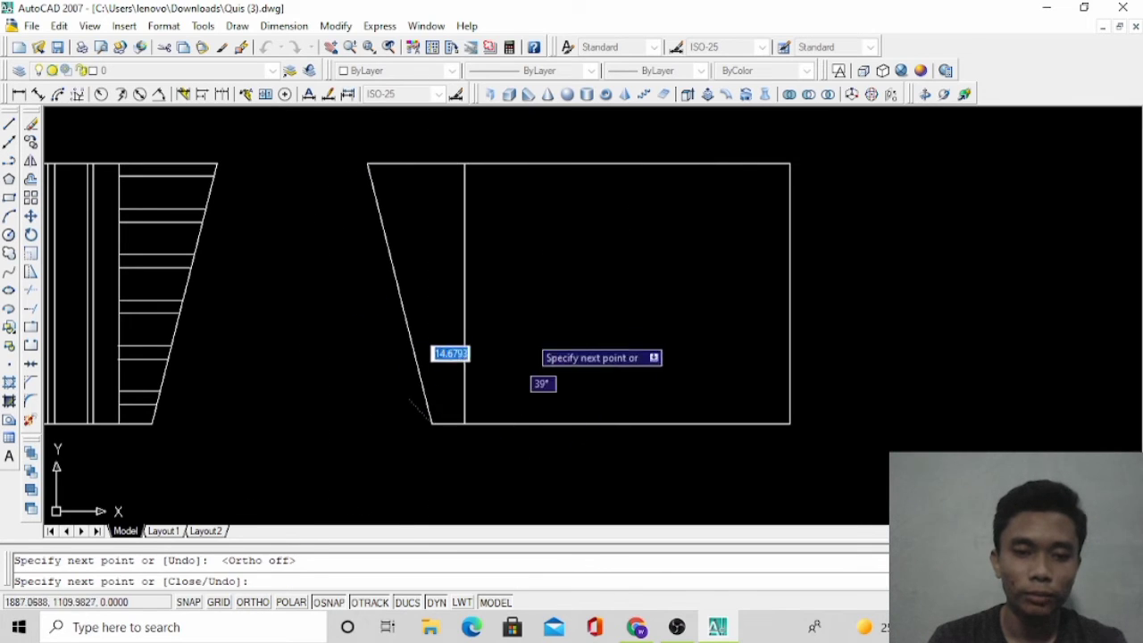
key(Escape)
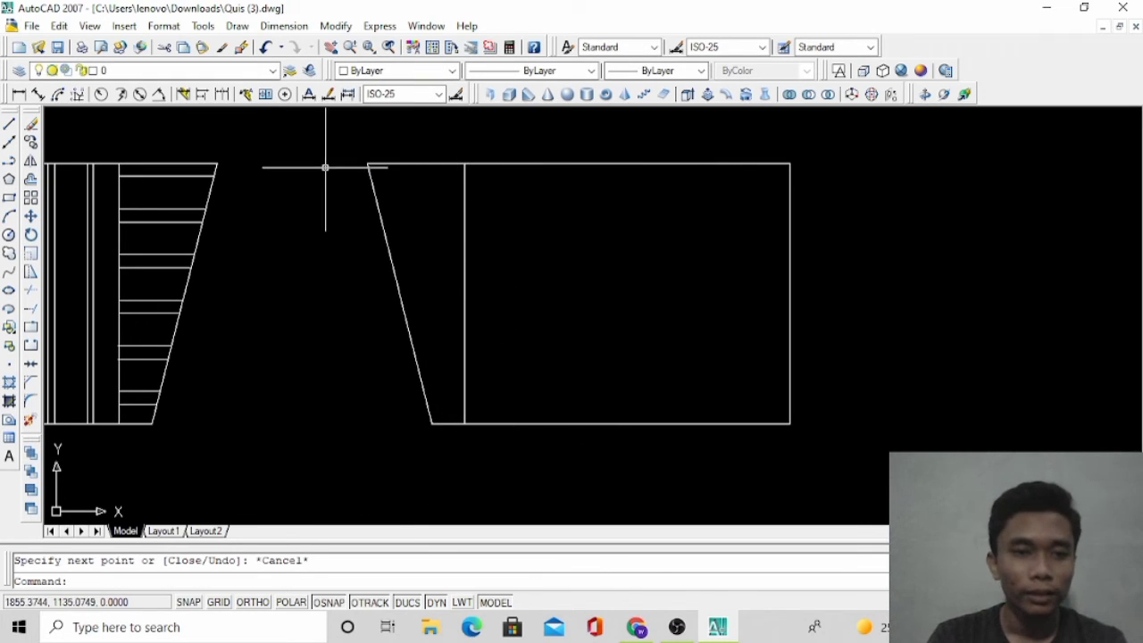
scroll(371, 235, down, 2)
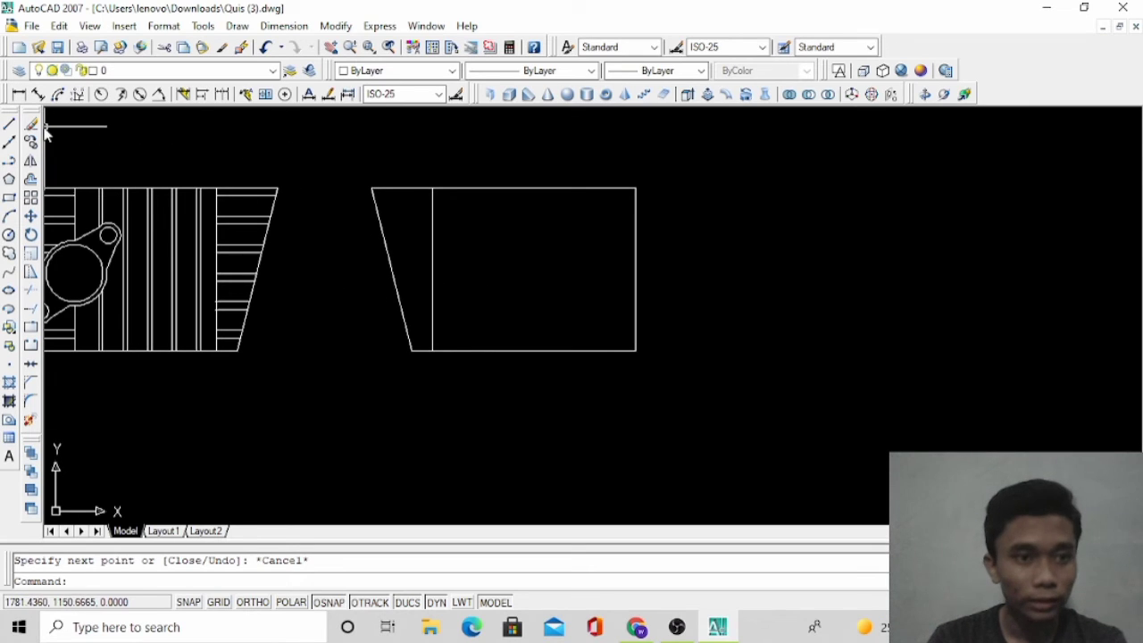
click(11, 126)
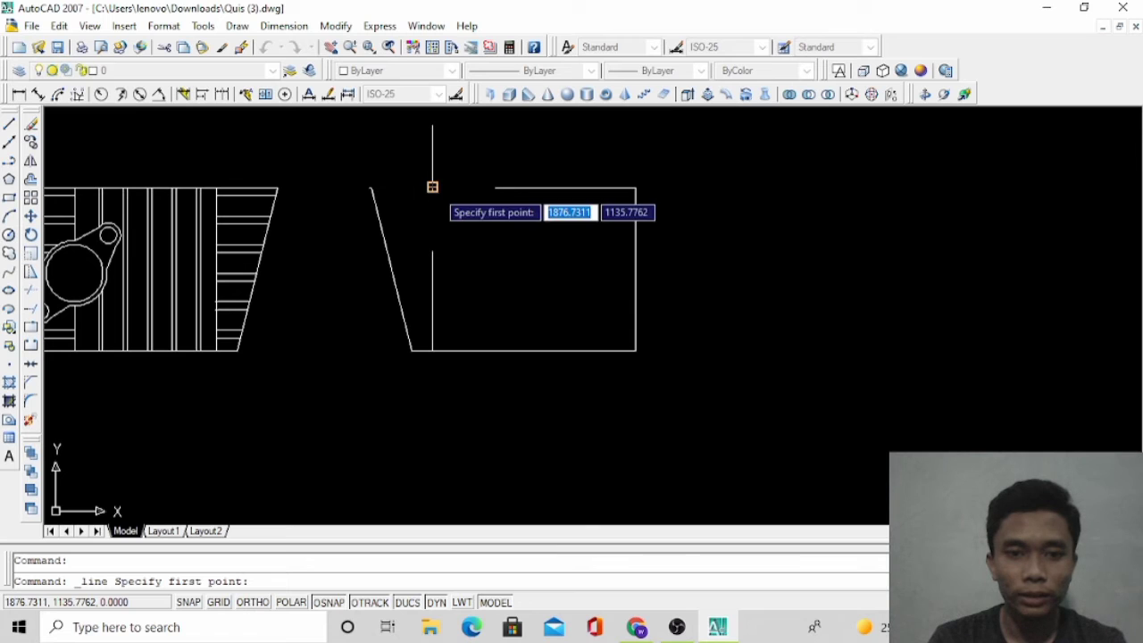
scroll(448, 192, up, 2)
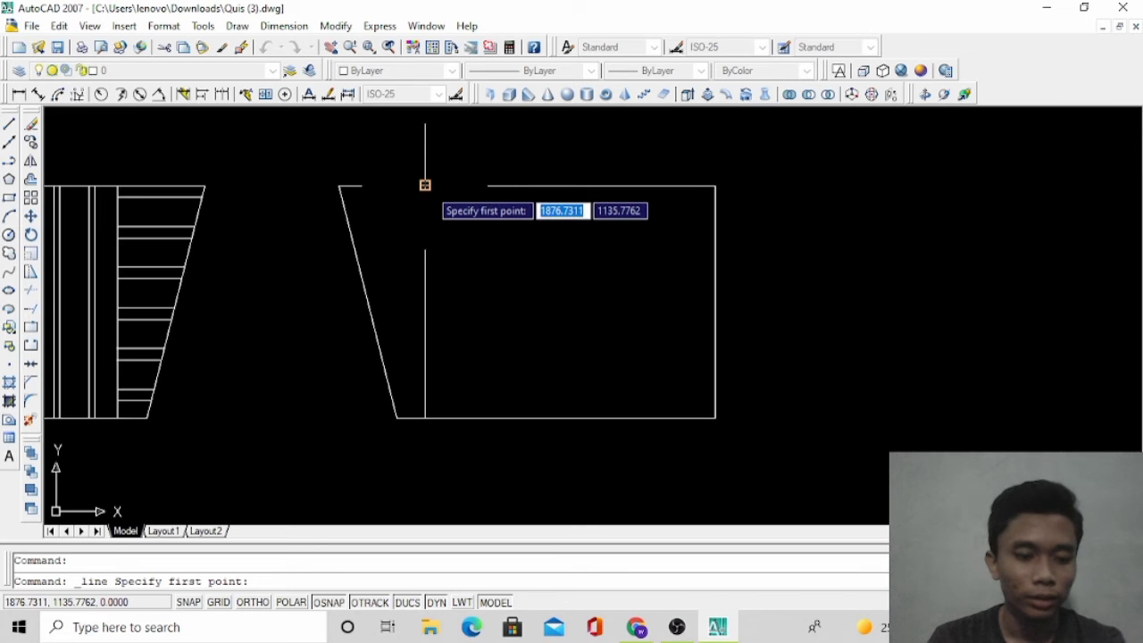
key(Escape)
click(425, 207)
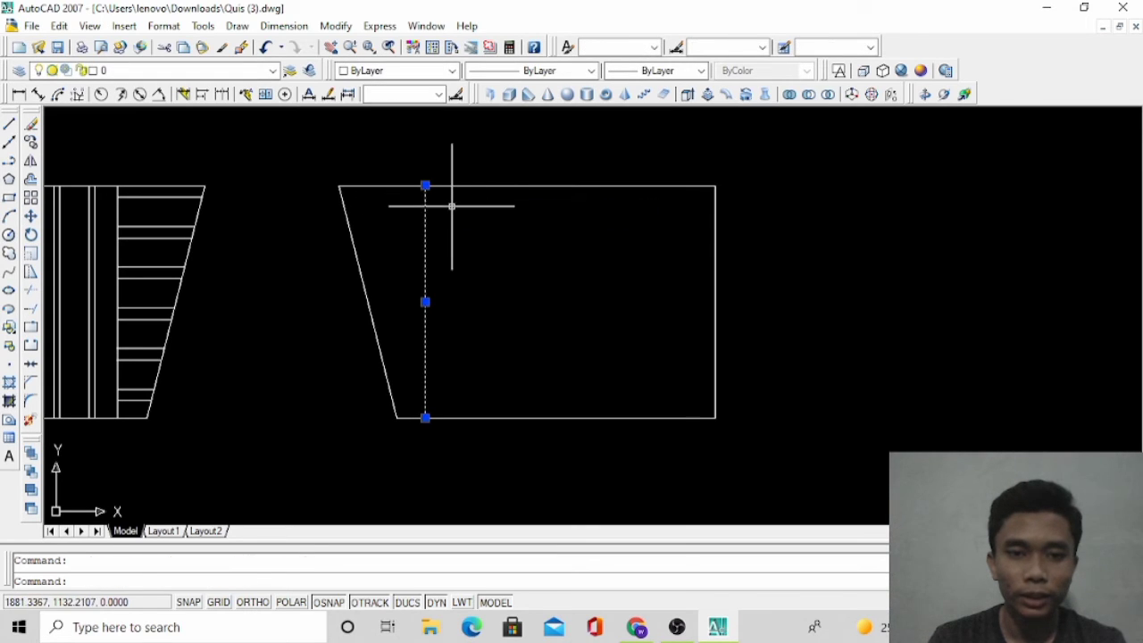
right_click(453, 209)
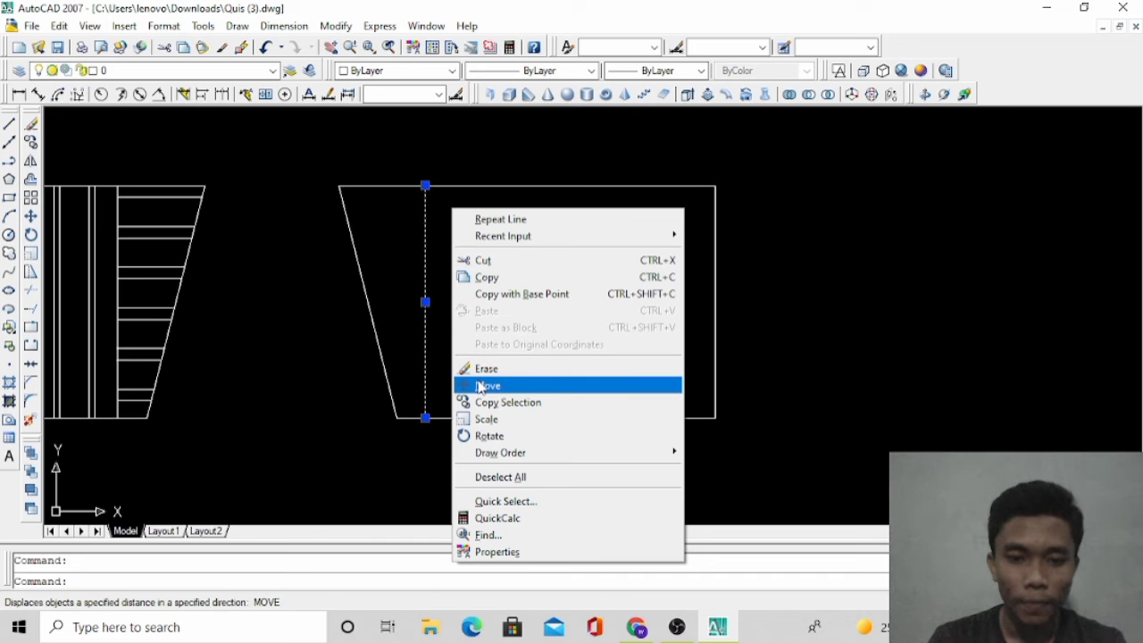
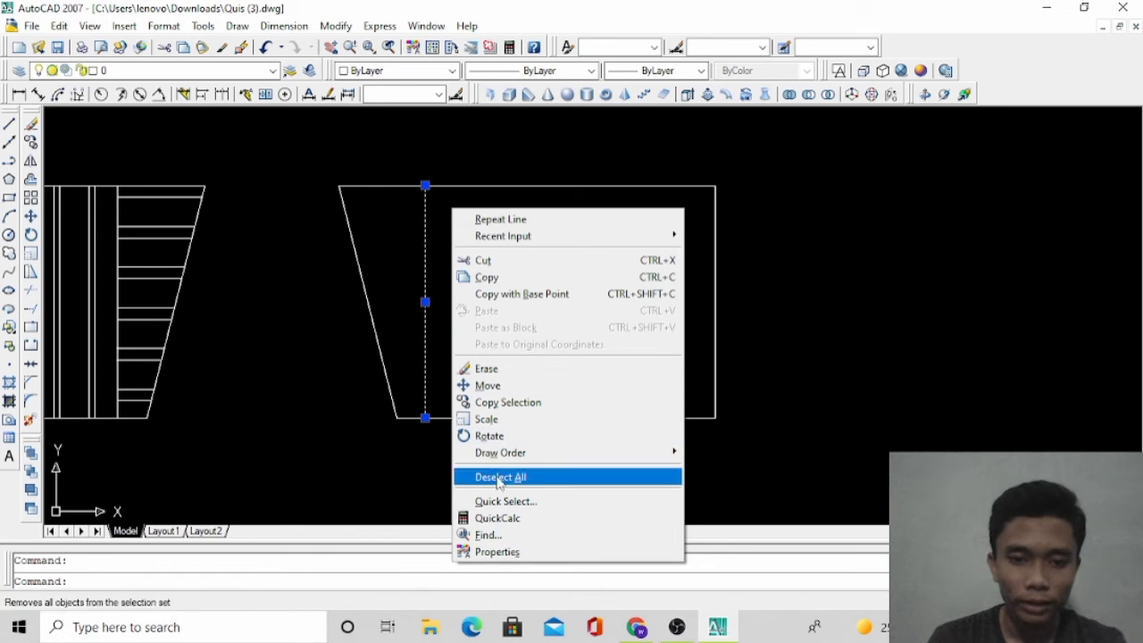
click(32, 179)
key(Escape)
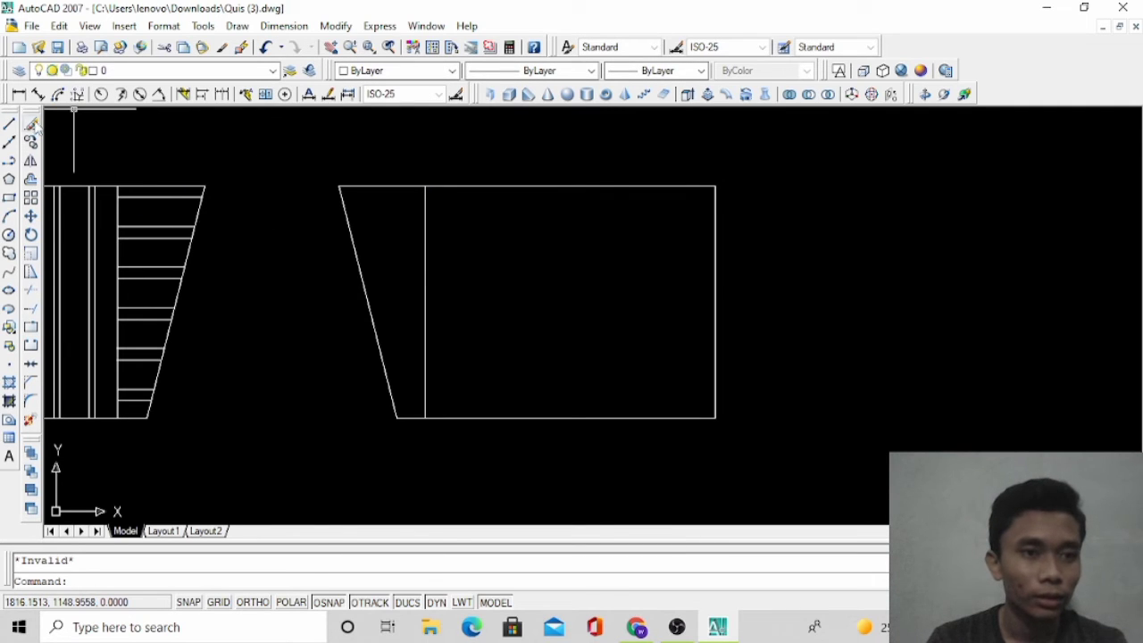
Offset the rectangle's left vertical edge 1 unit to the right, into the rectangle
click(32, 179)
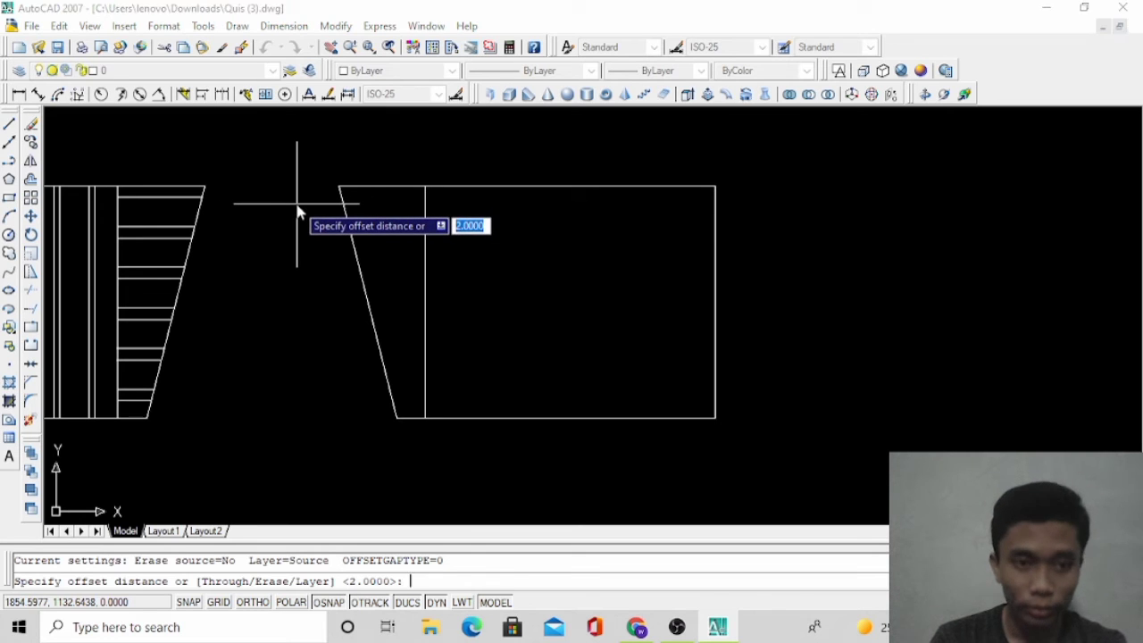
text(1)
key(Return)
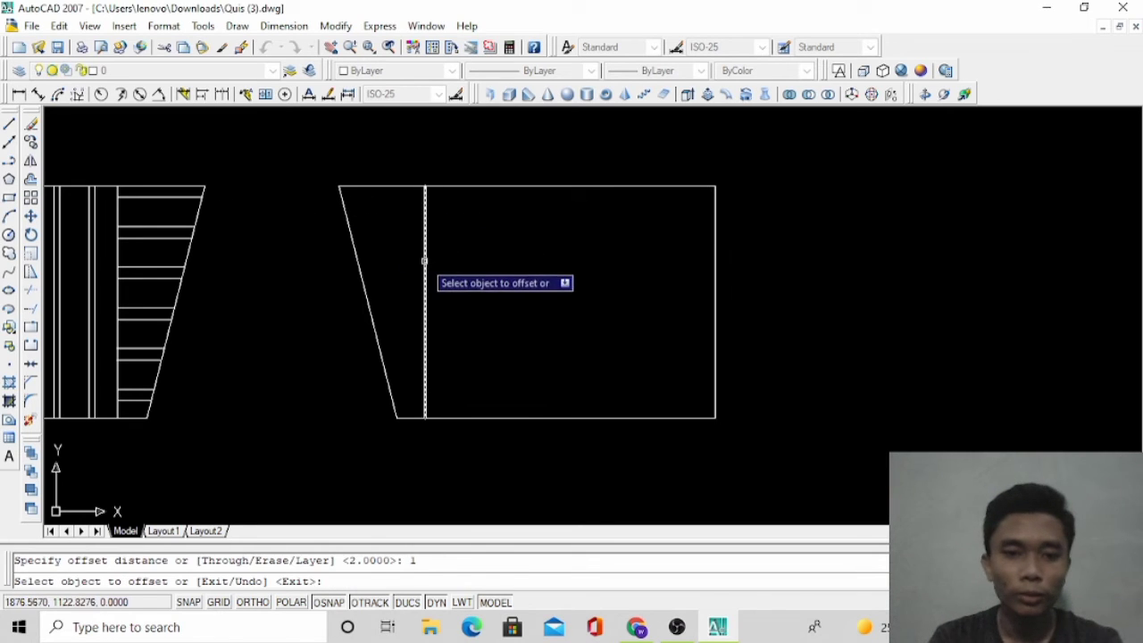
click(426, 263)
click(501, 275)
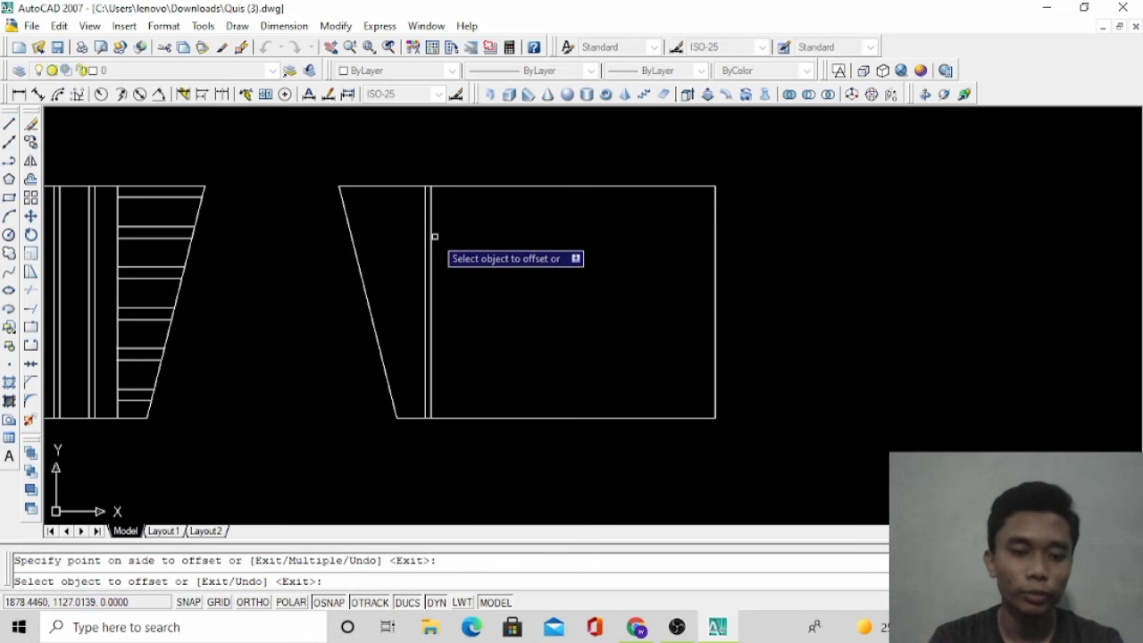
key(Escape)
Offset the inner line of the left vertical pair 15 units to the right, into the rectangle
click(438, 265)
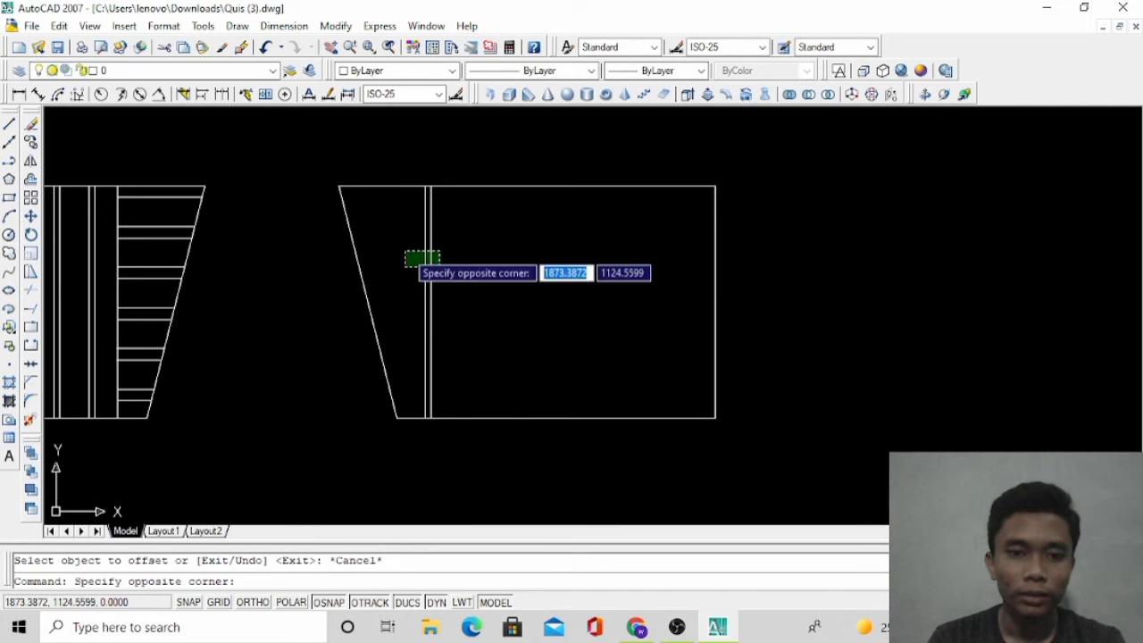
click(406, 250)
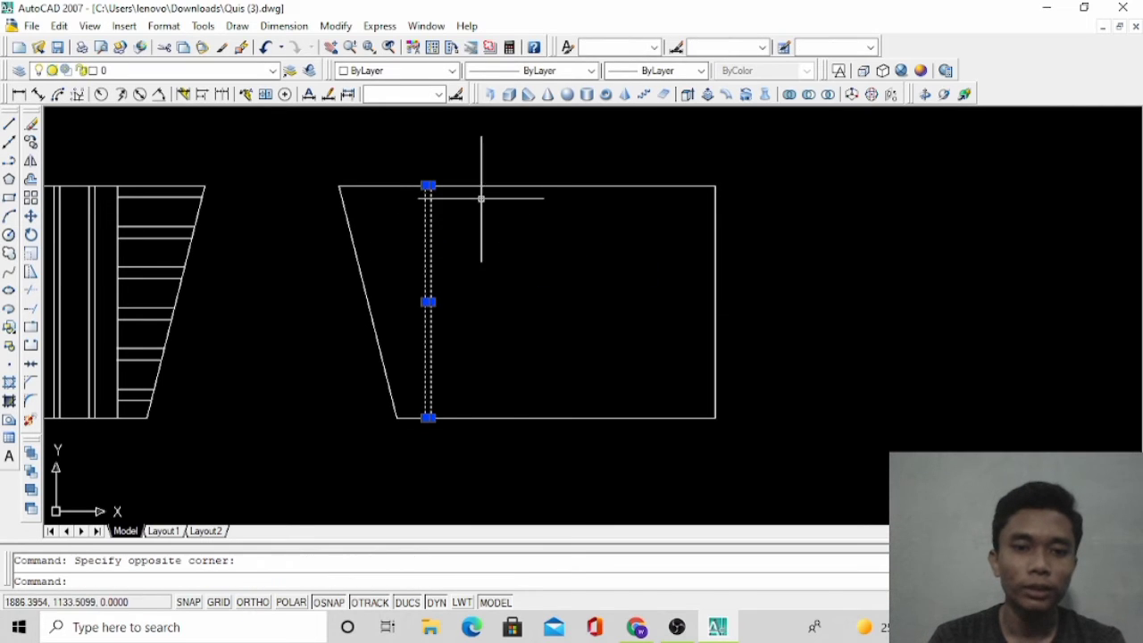
click(31, 179)
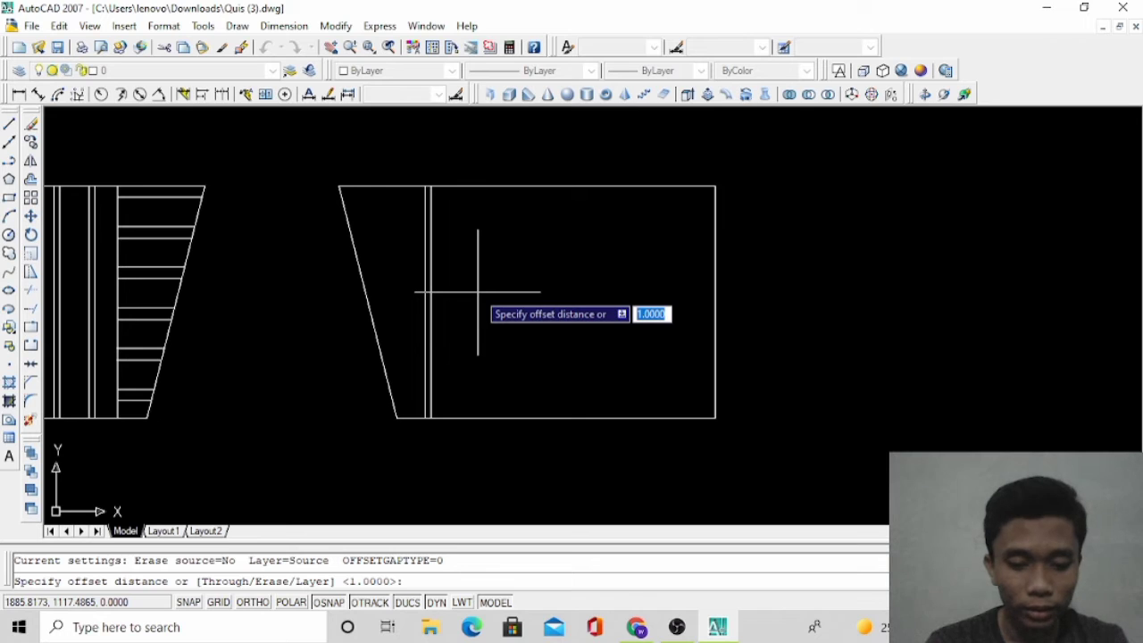
text(15)
key(Return)
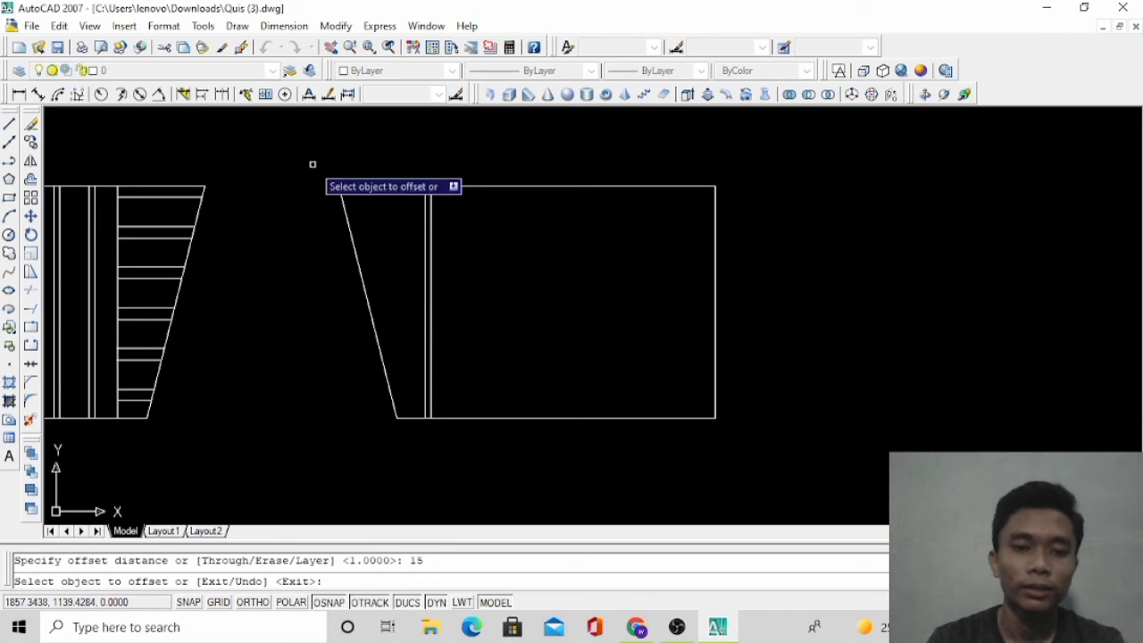
click(414, 262)
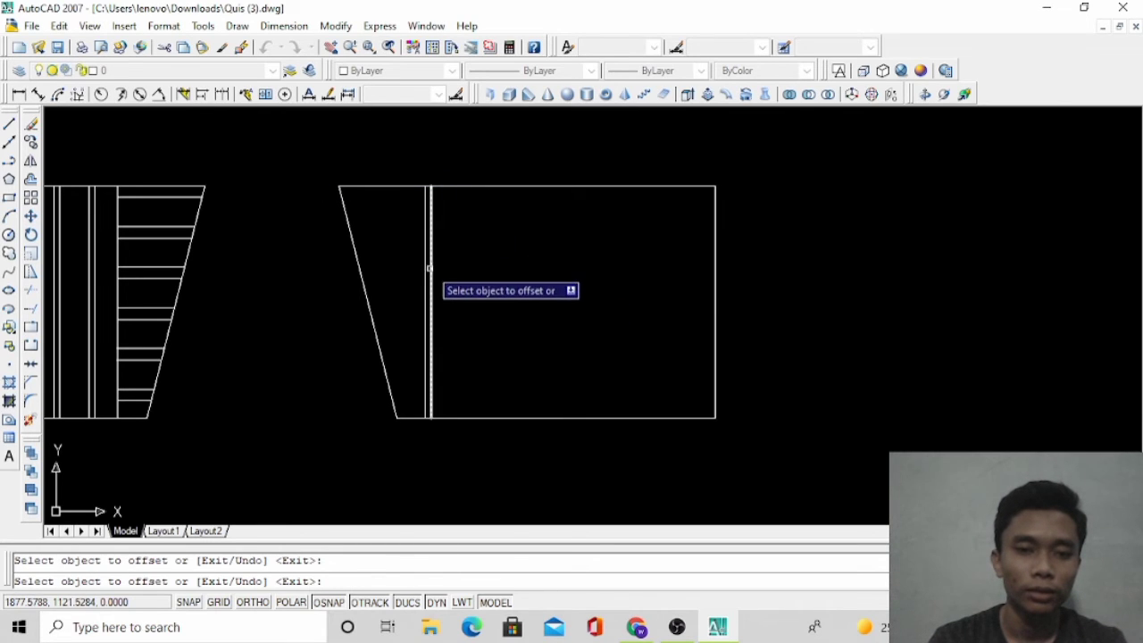
click(430, 263)
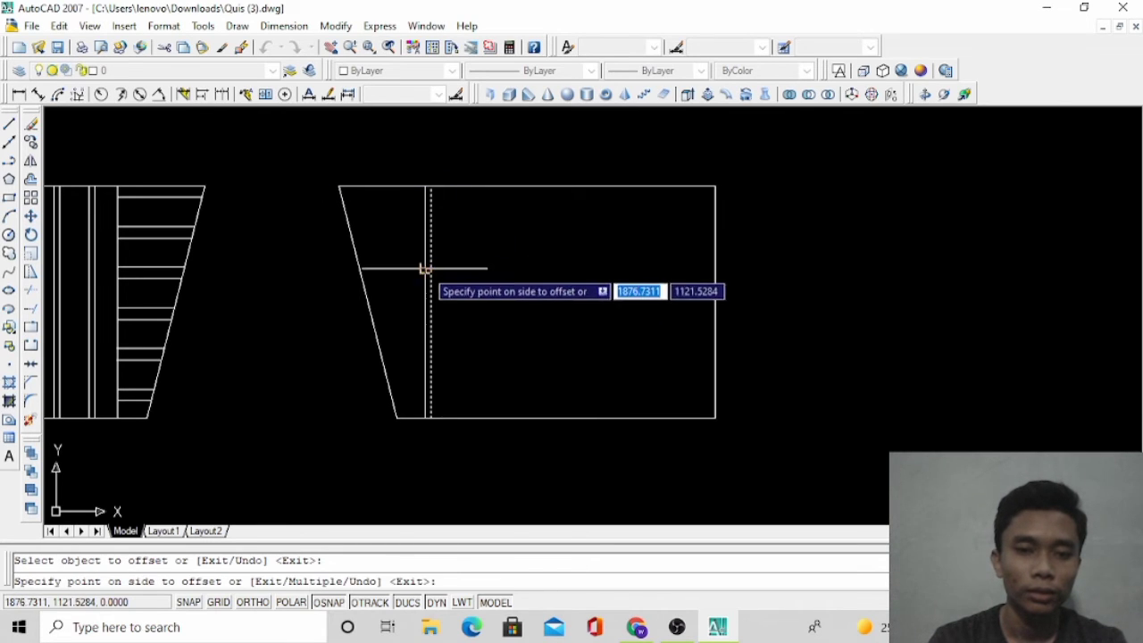
click(527, 264)
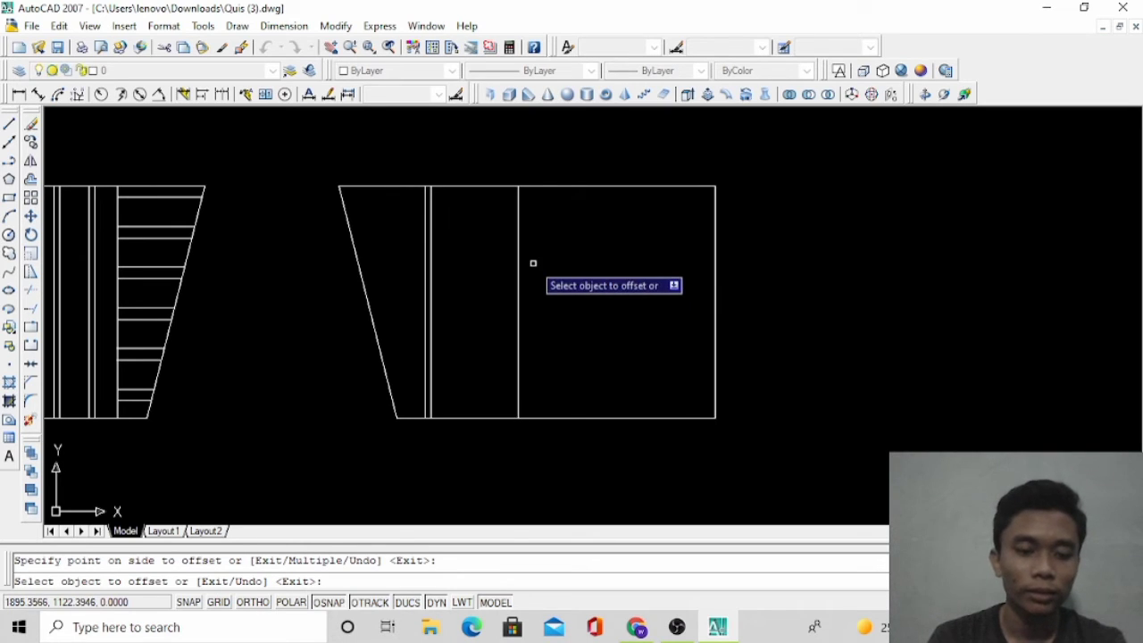
key(Escape)
Offset the new vertical line in the rectangle's interior 1 unit to its left to form a fin pair
click(31, 177)
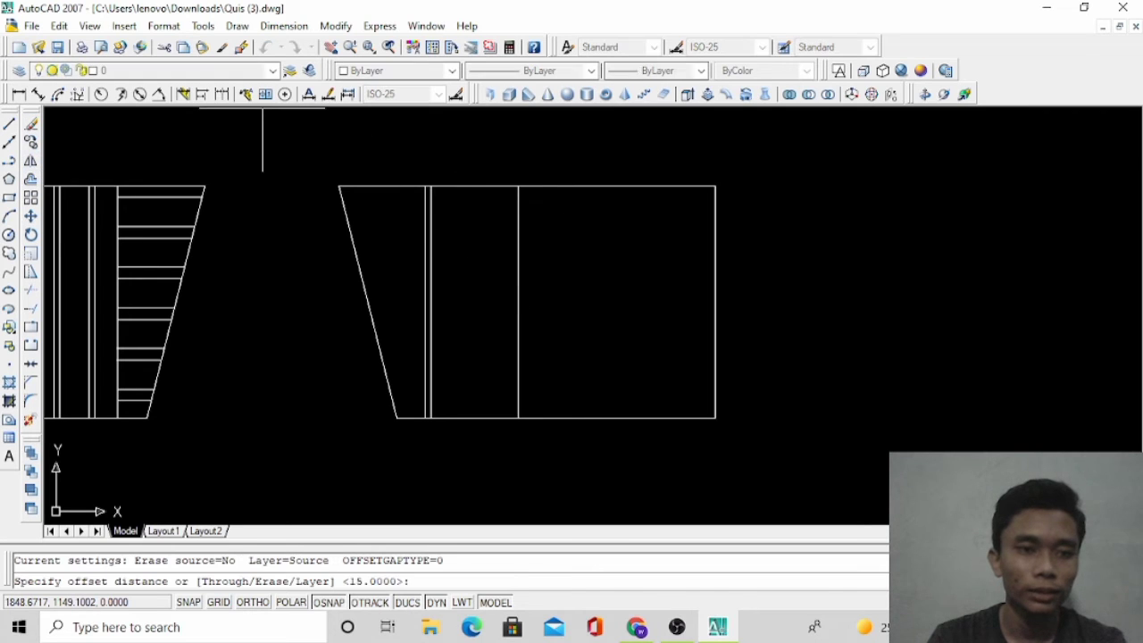
text(1)
key(Return)
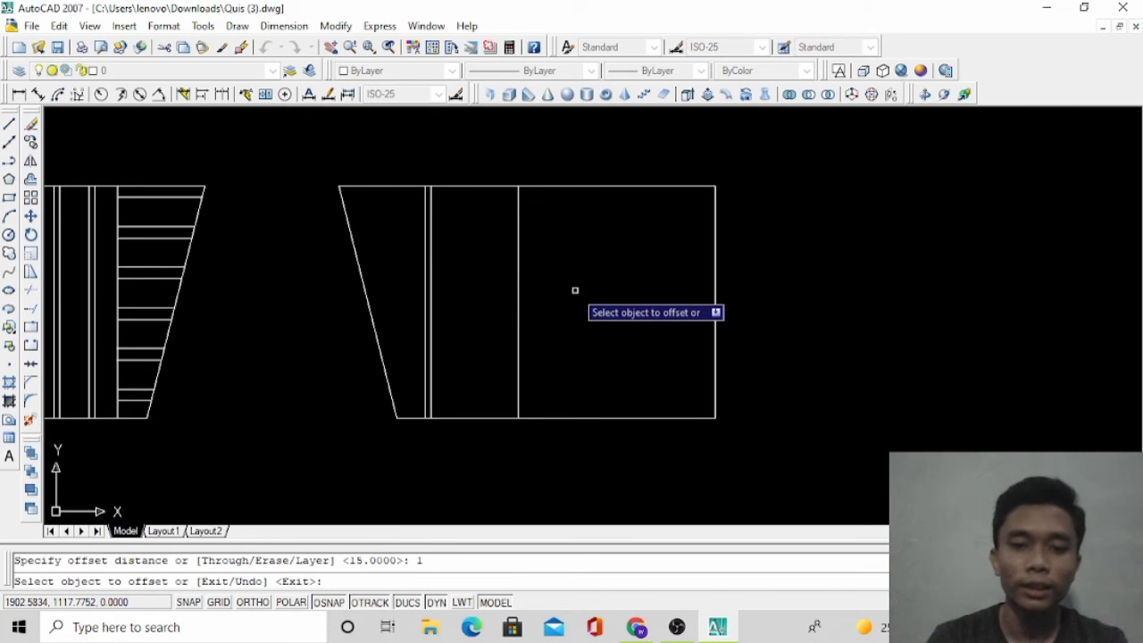
click(519, 288)
click(512, 288)
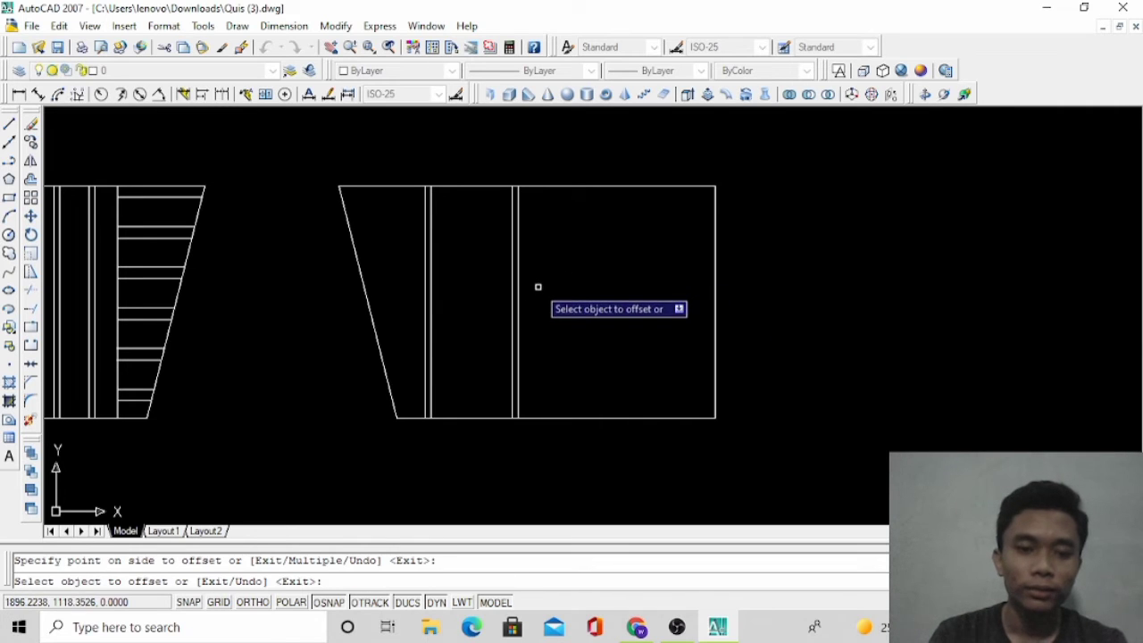
key(Escape)
Mirror the interior pair of fin lines about the rectangle's vertical centerline through its top-edge midpoint, keeping the source lines
click(538, 293)
click(487, 306)
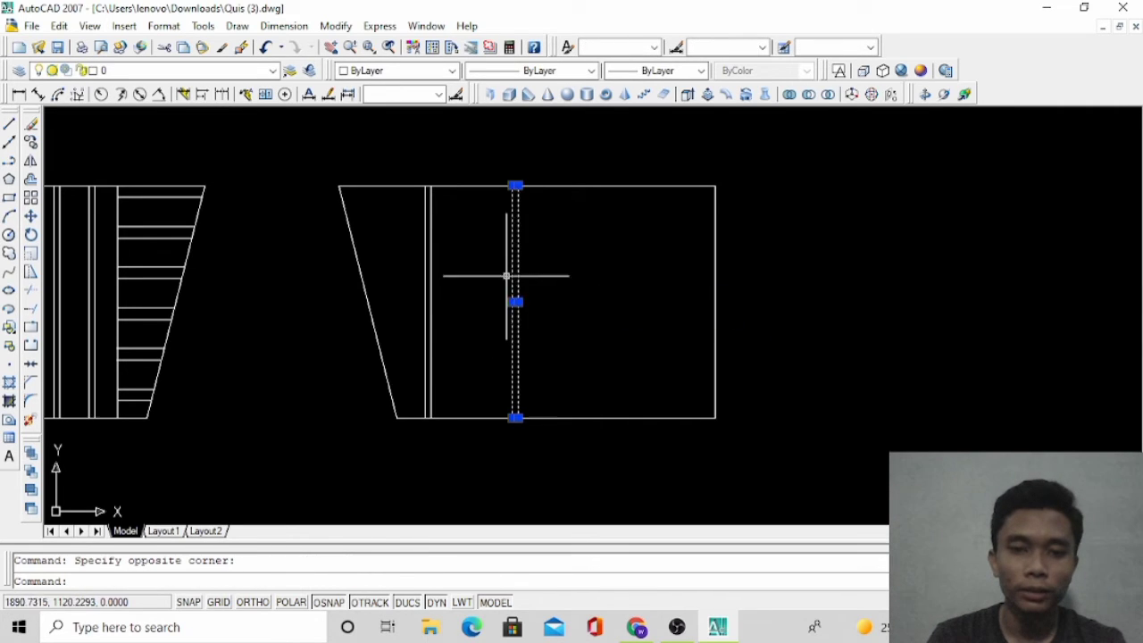
right_click(478, 125)
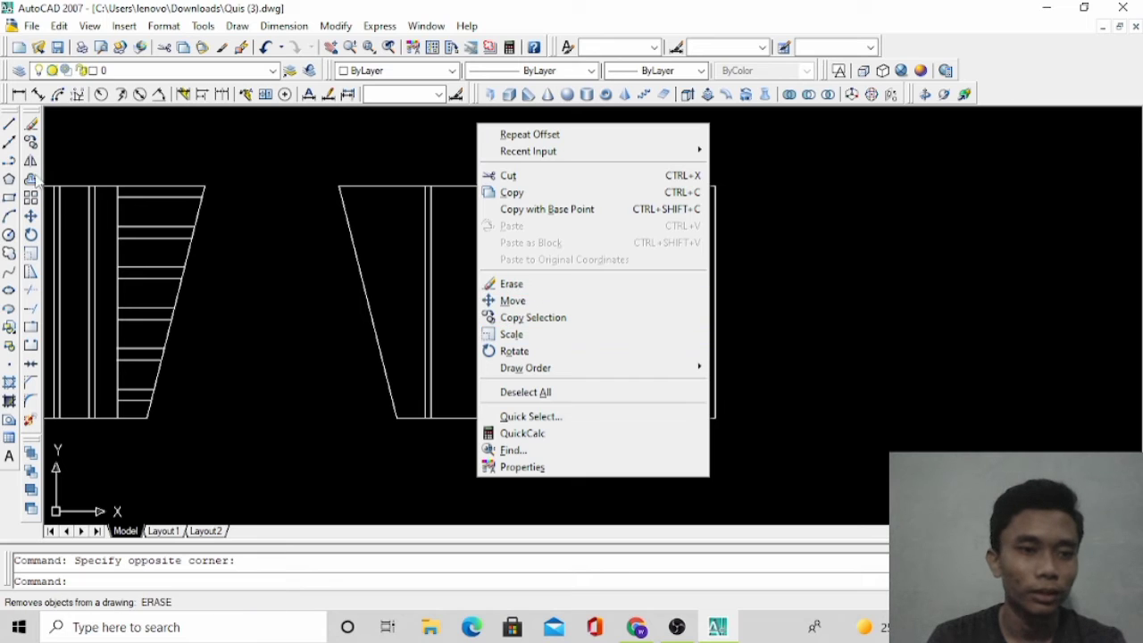
click(30, 161)
click(30, 161)
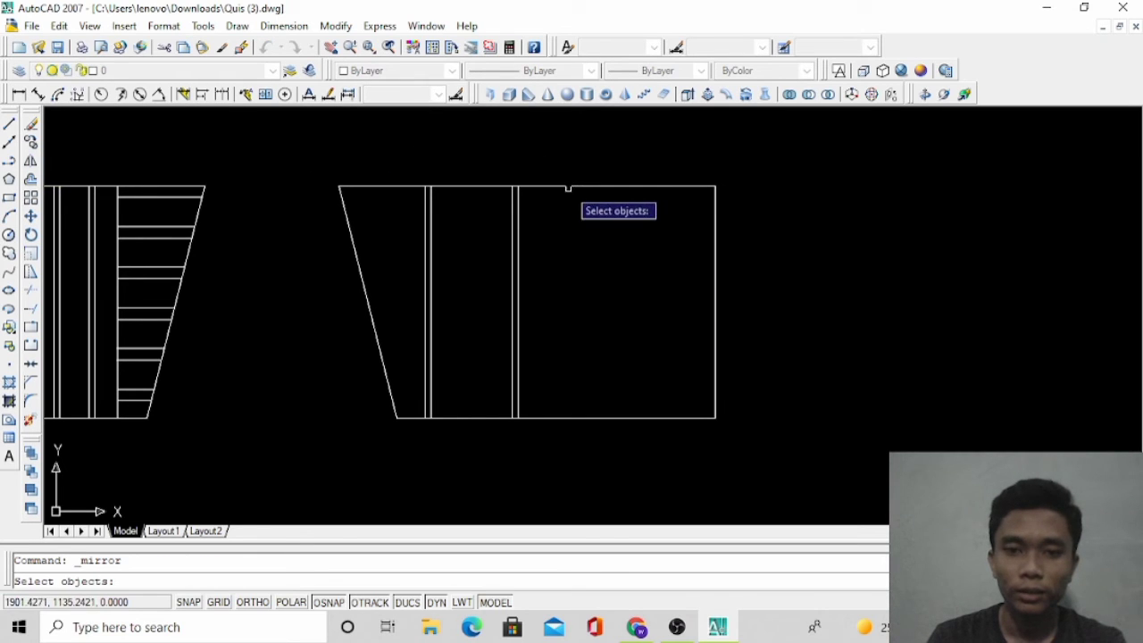
click(504, 218)
click(529, 227)
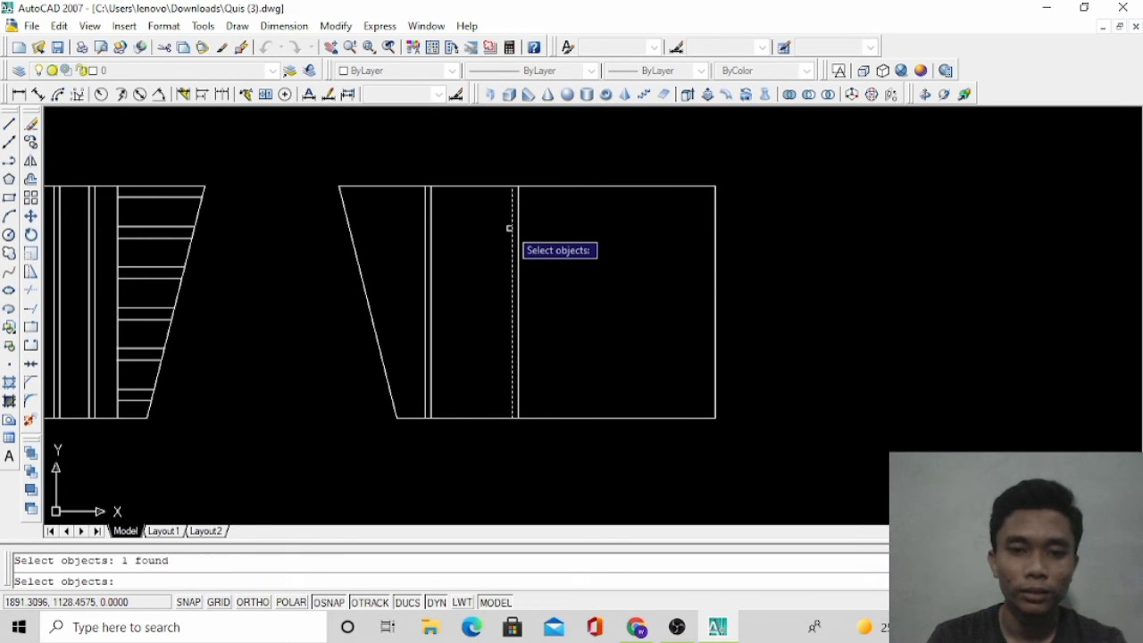
click(518, 226)
key(Return)
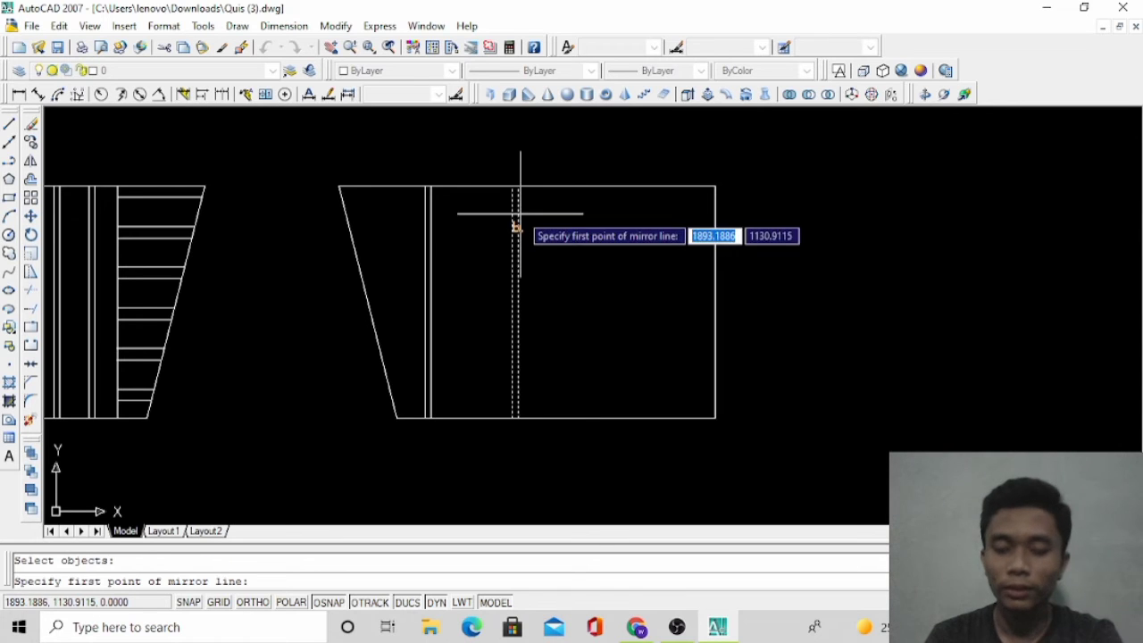
click(569, 186)
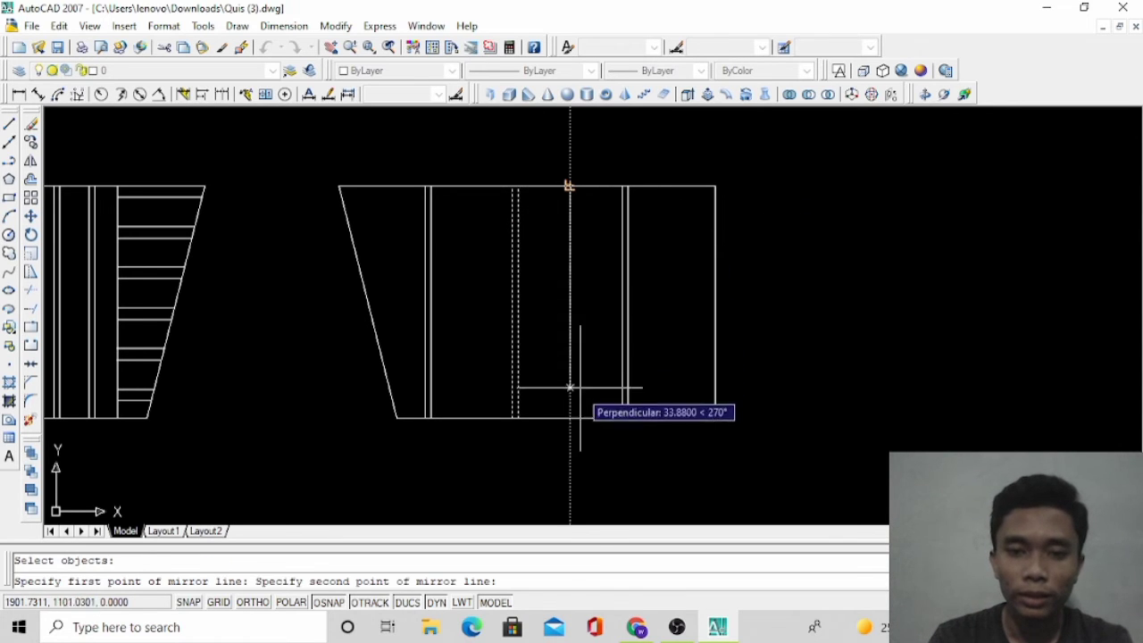
click(570, 418)
key(Return)
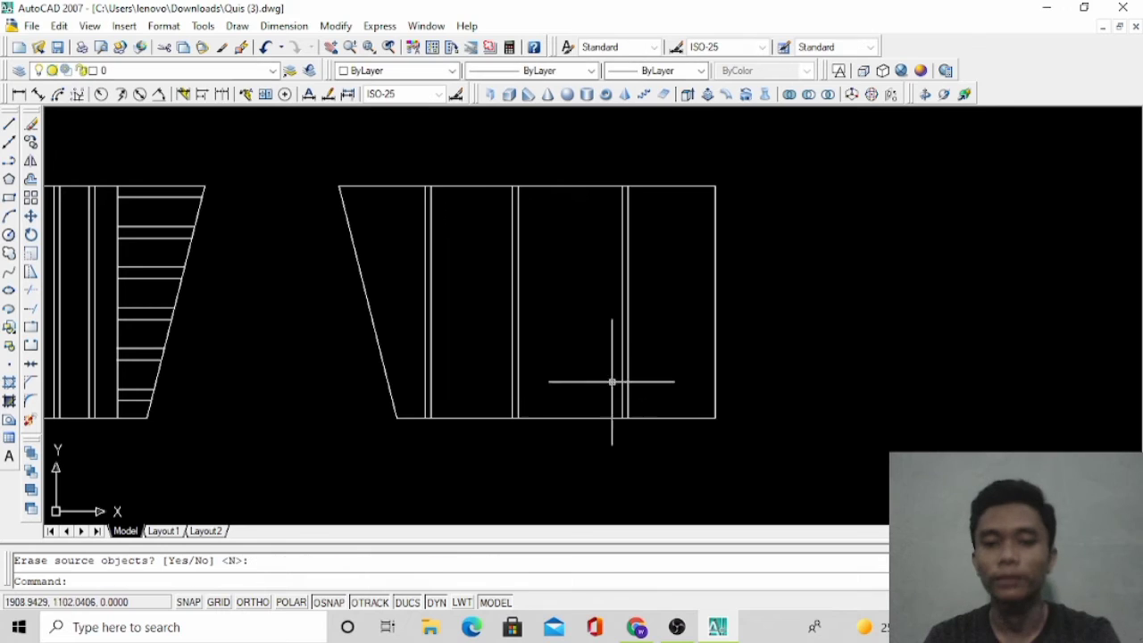
Erase the vertical line 1 unit inside the rectangle's left edge
click(430, 224)
right_click(466, 147)
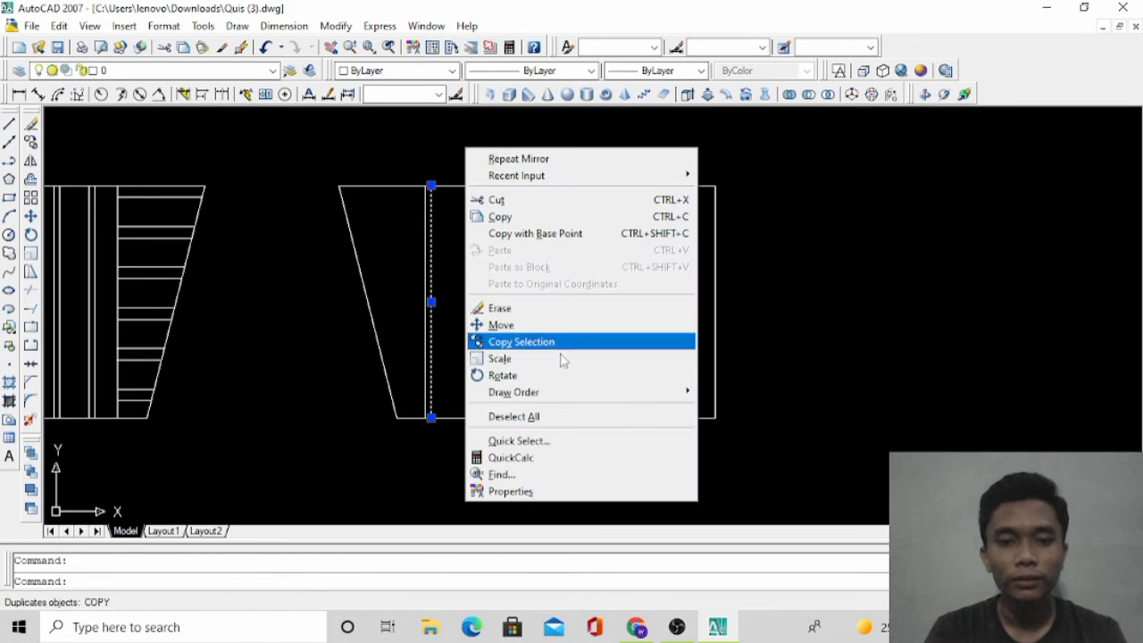
click(549, 307)
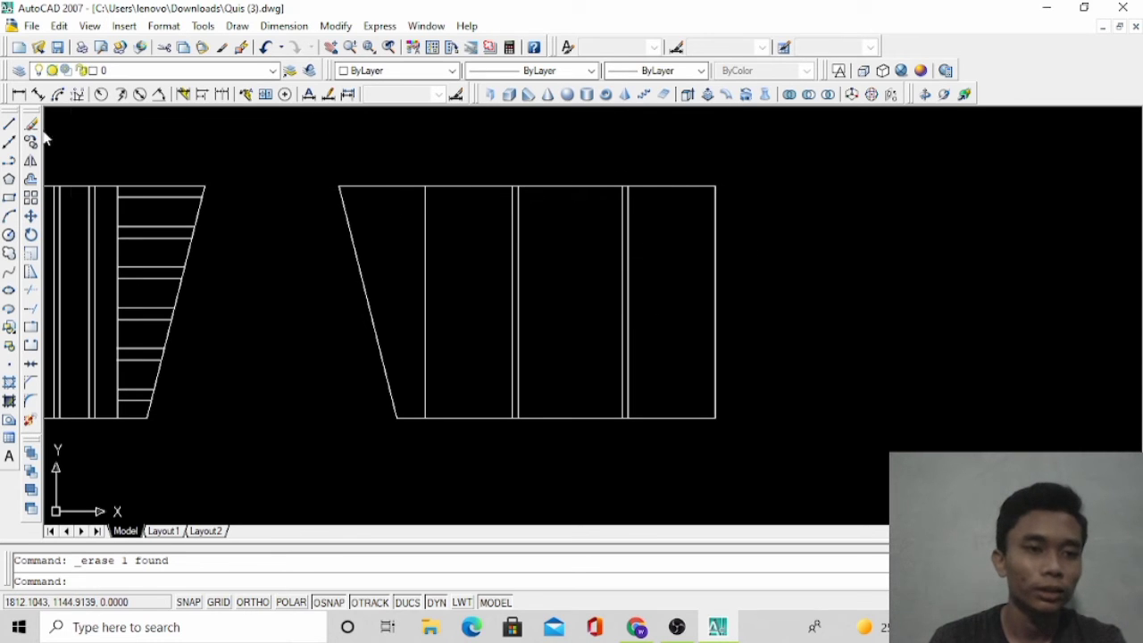
With ortho on, draw a line 1.5 units down from the rectangle's upper-right corner and horizontally left to the slanted edge
click(8, 124)
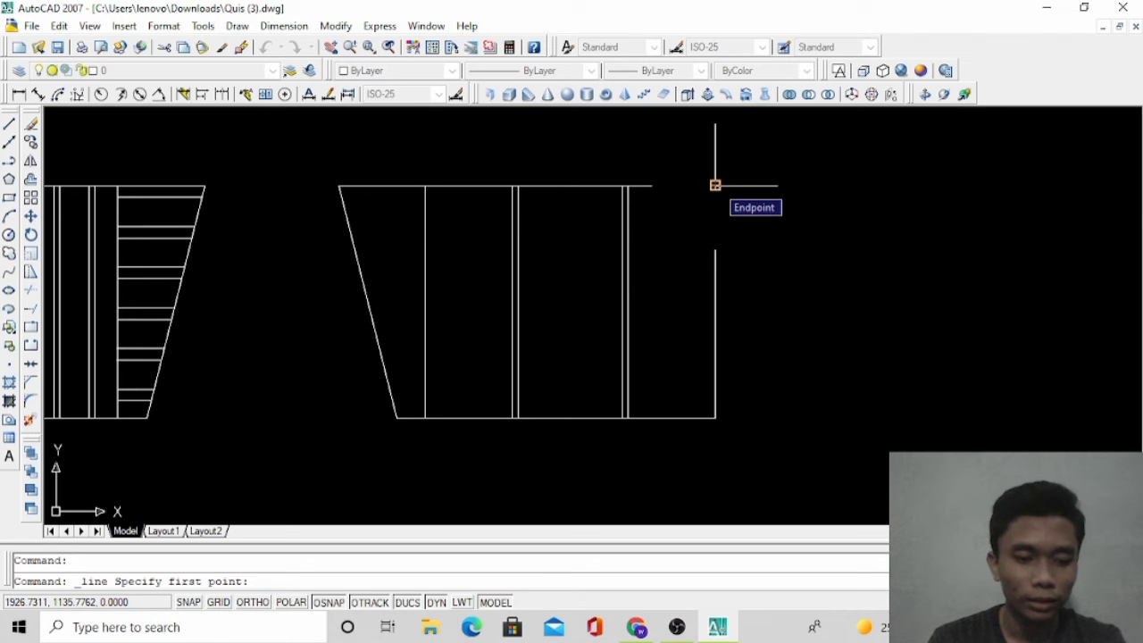
click(715, 185)
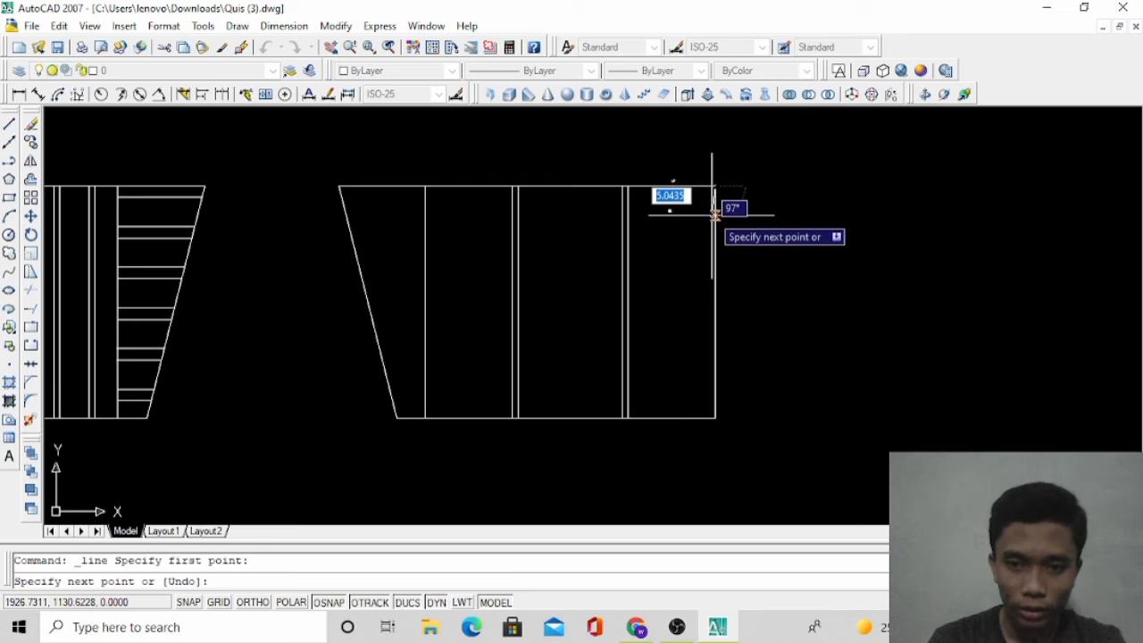
click(253, 602)
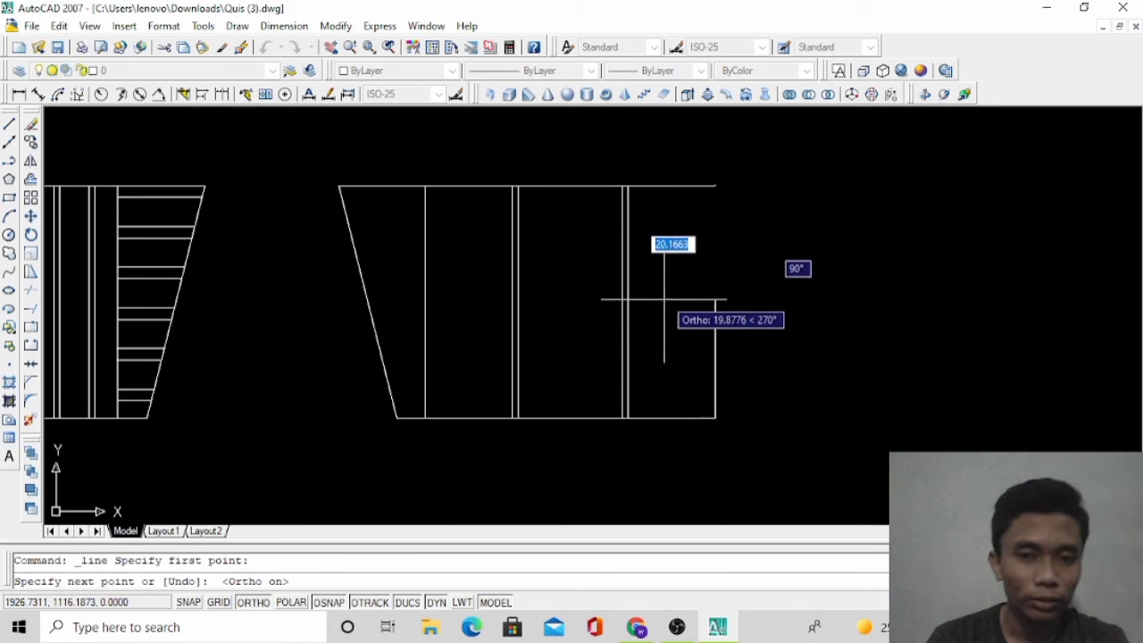
text(2)
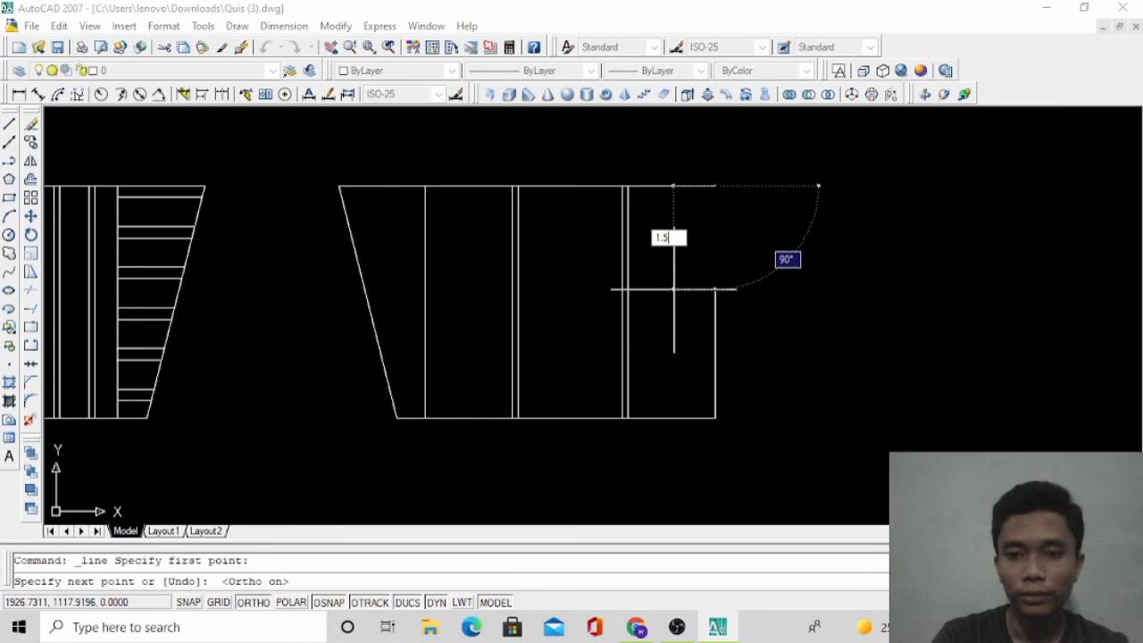
key(Return)
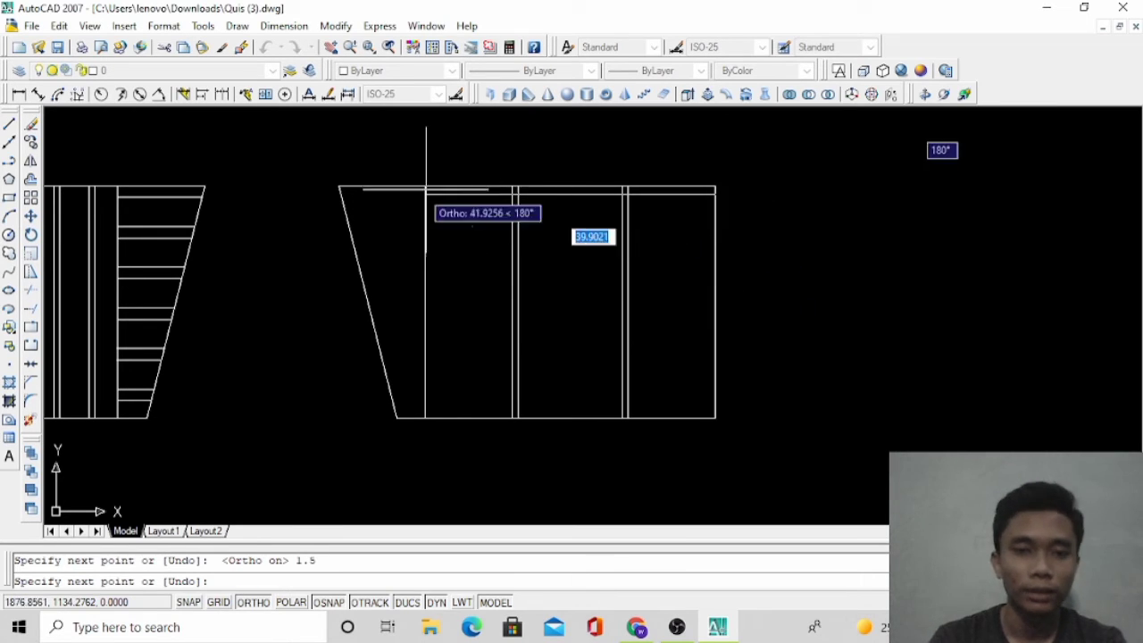
scroll(340, 189, up, 2)
click(339, 191)
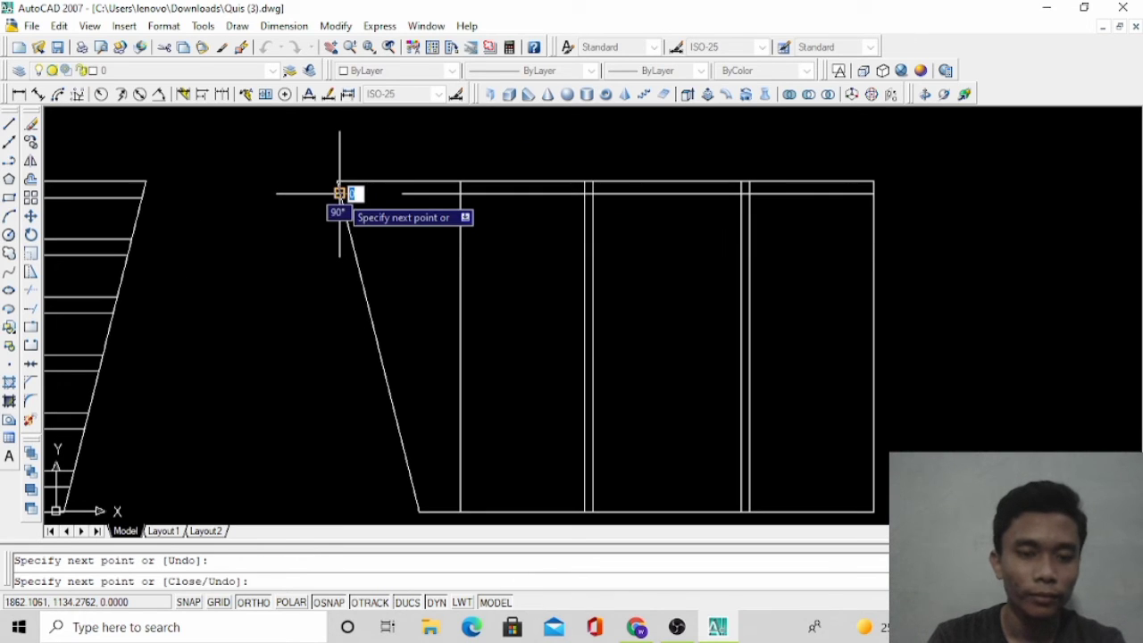
key(Escape)
click(473, 181)
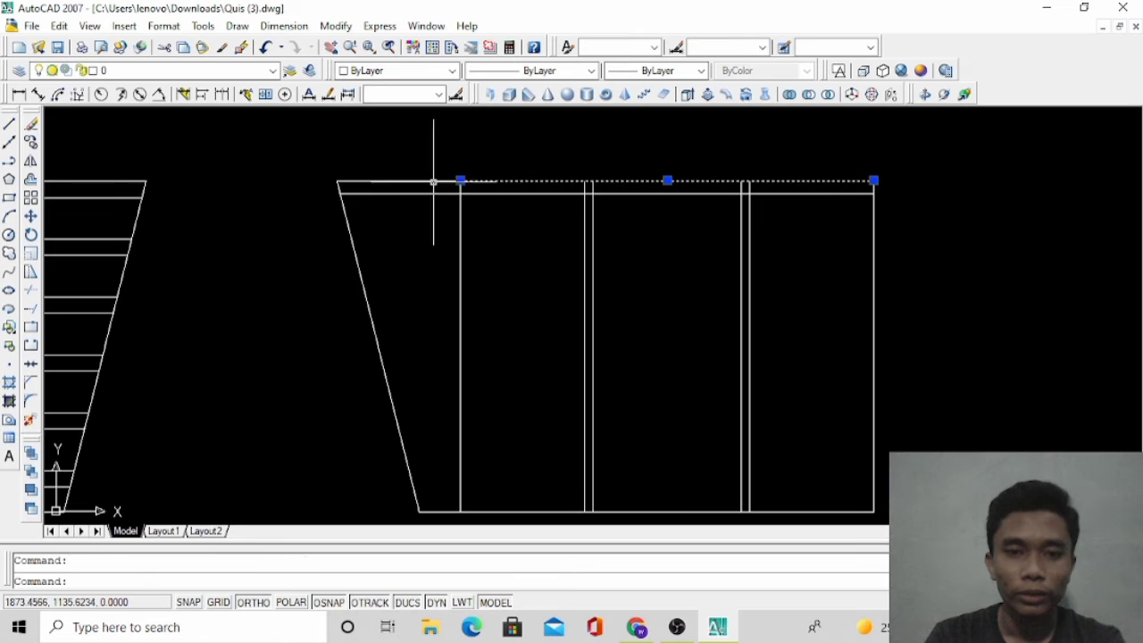
click(437, 182)
click(476, 192)
right_click(494, 157)
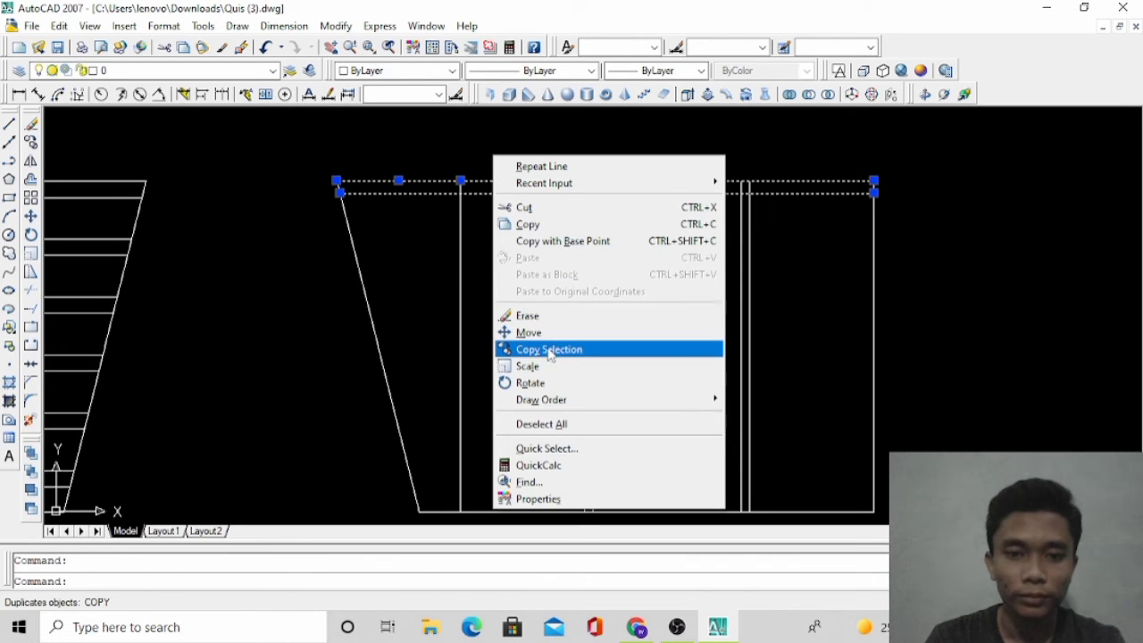
click(33, 179)
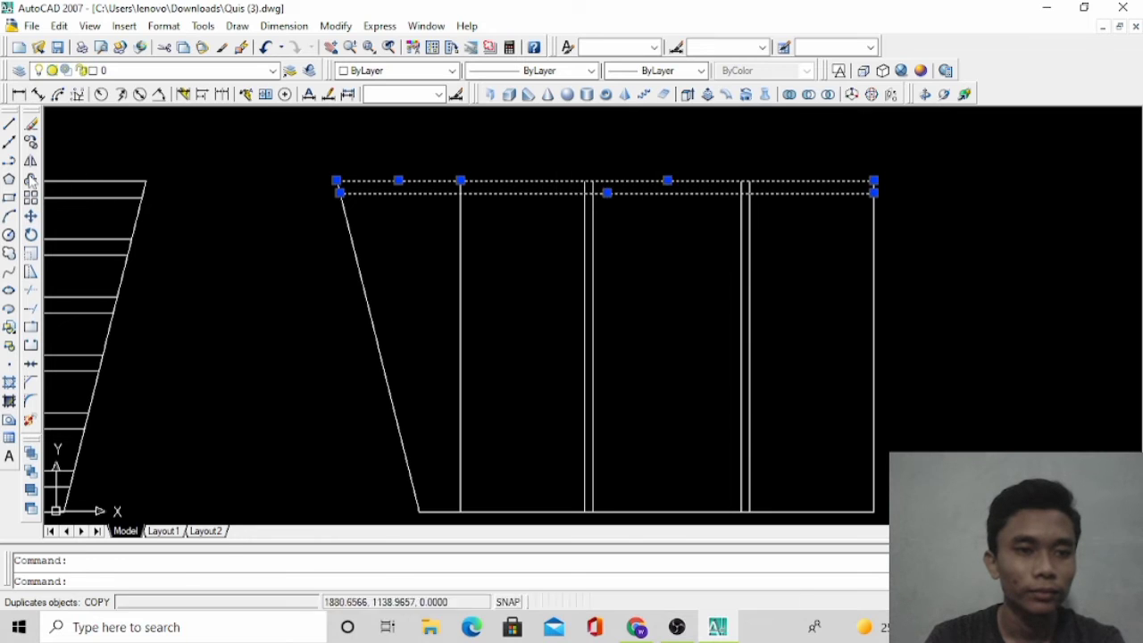
key(Escape)
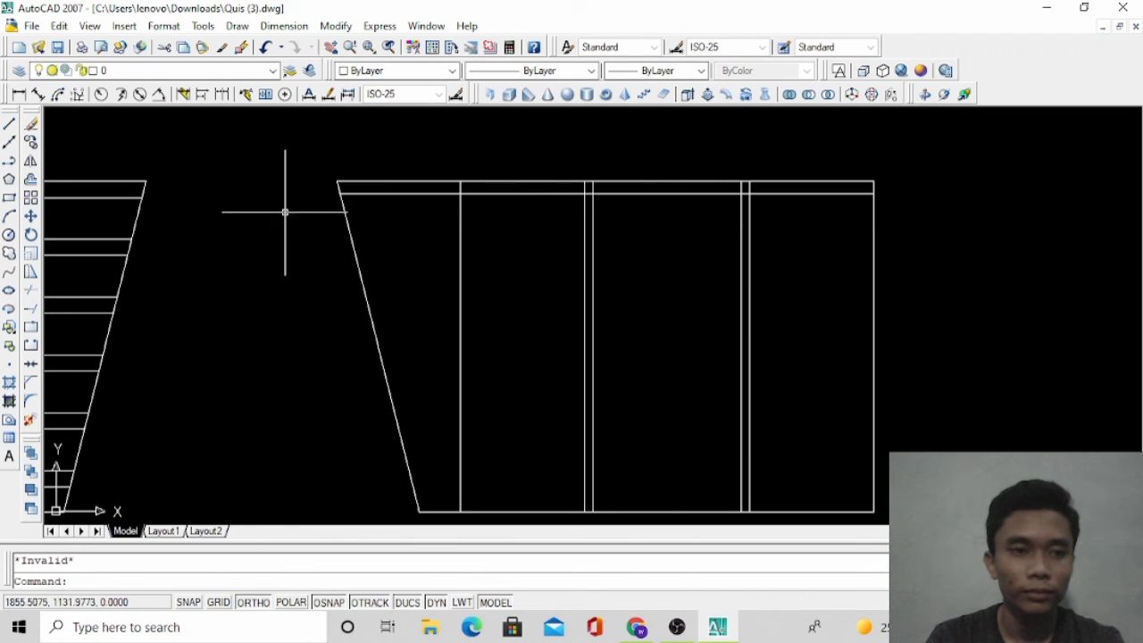
Copy both top edge segments and the horizontal line just beneath them 7 units downward, using a base point on the lower line
click(498, 200)
click(506, 171)
click(511, 191)
click(511, 190)
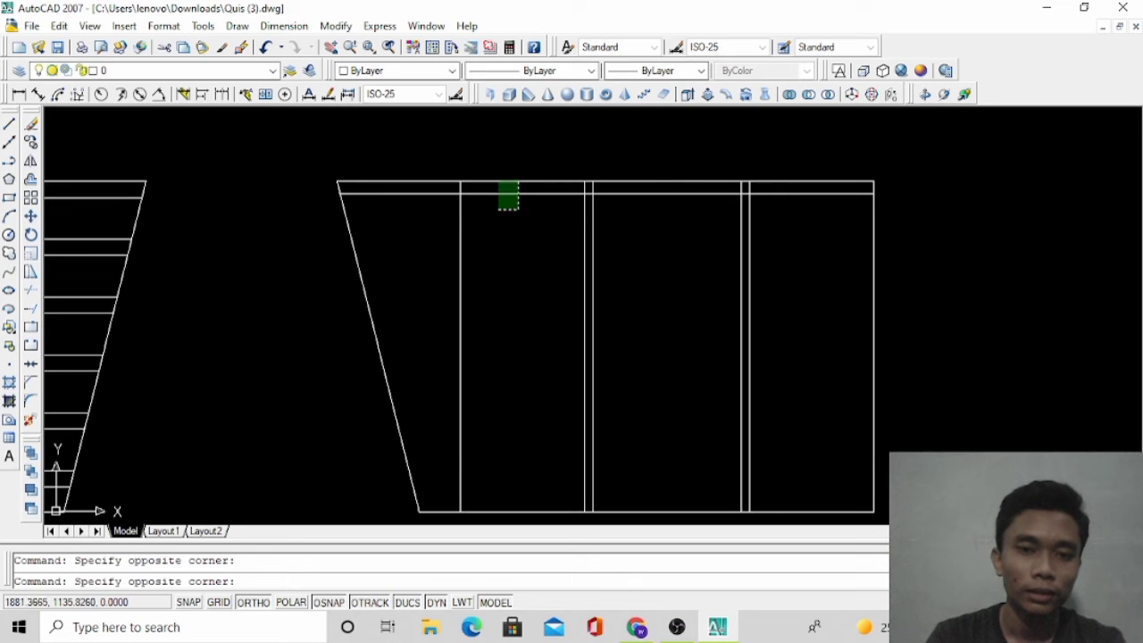
click(497, 178)
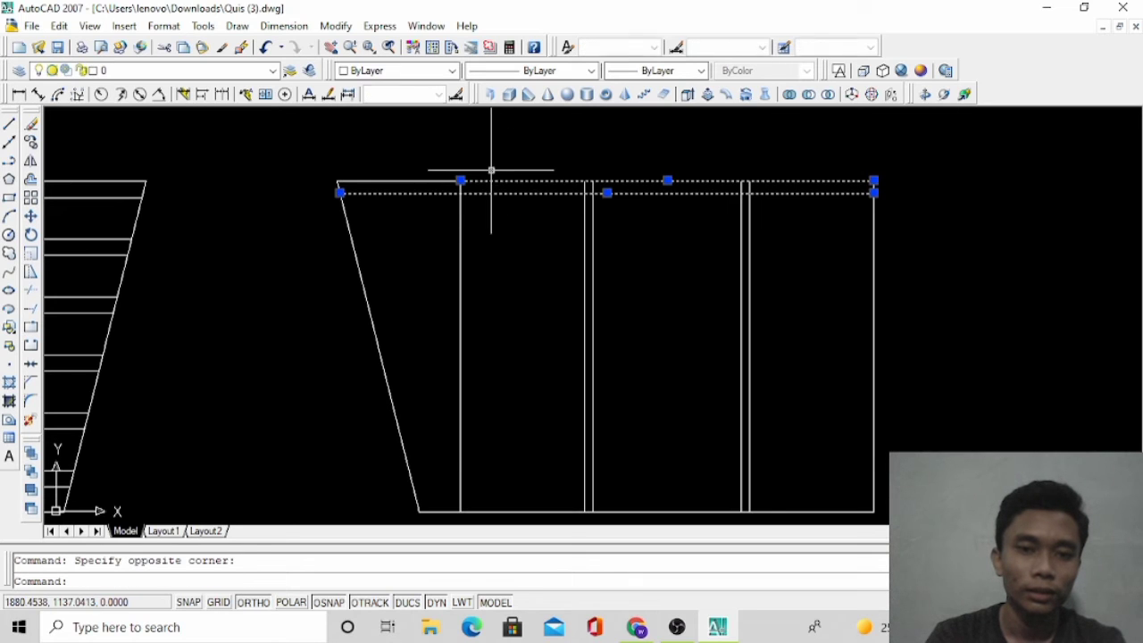
click(407, 180)
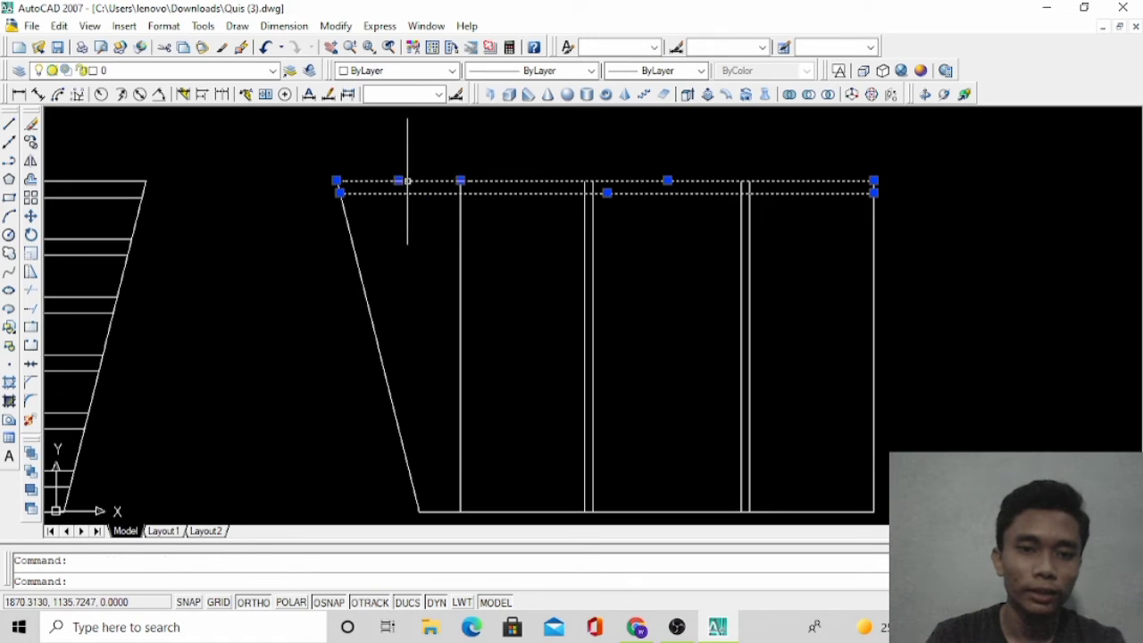
click(31, 142)
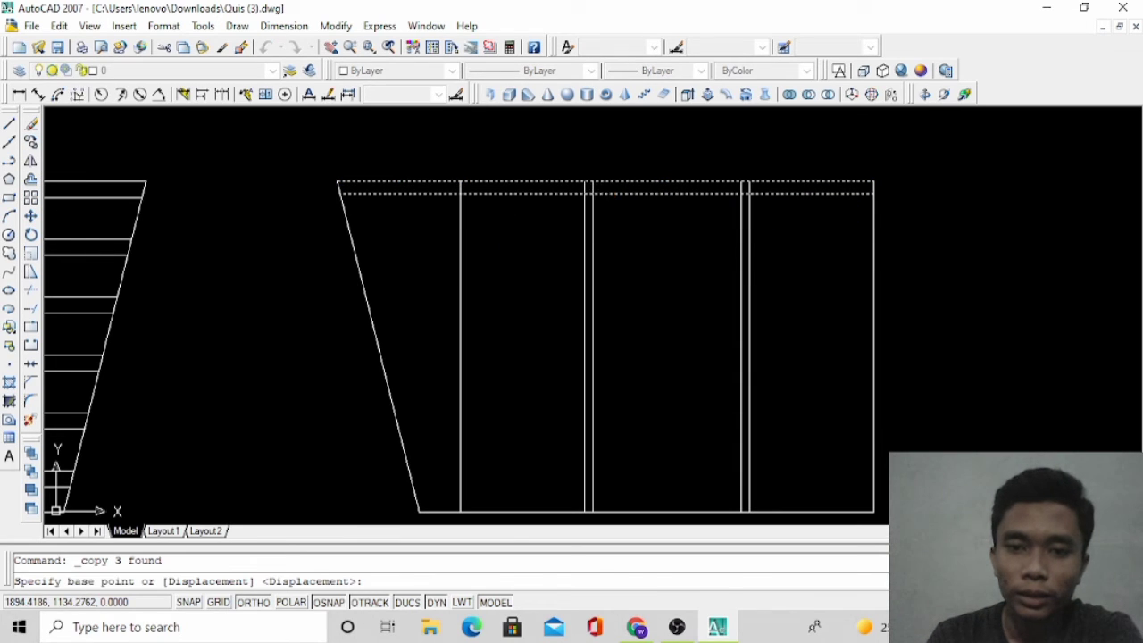
click(594, 192)
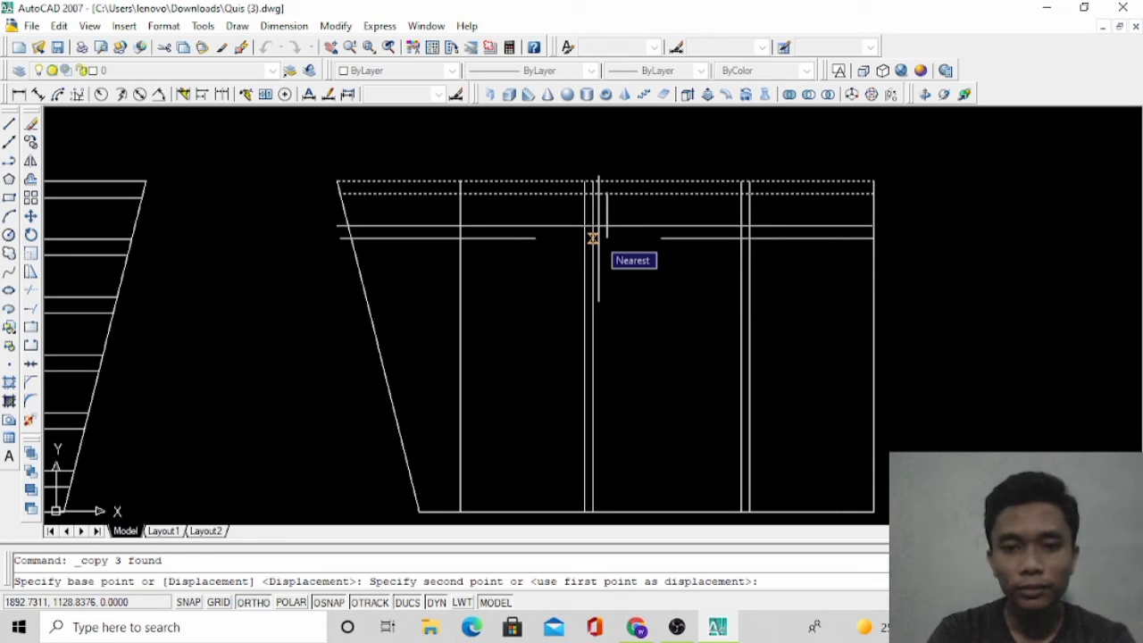
text(7)
key(Return)
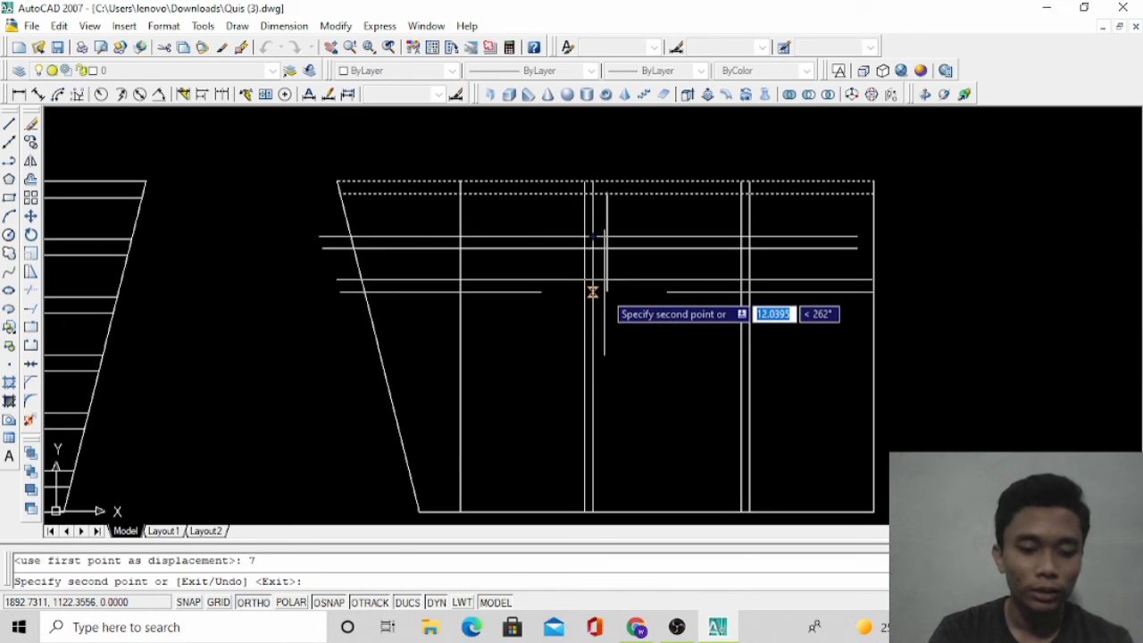
Place further downward copies of the top edge segments and the line beneath them at 14, 21, 28 and 35 units
text(2)
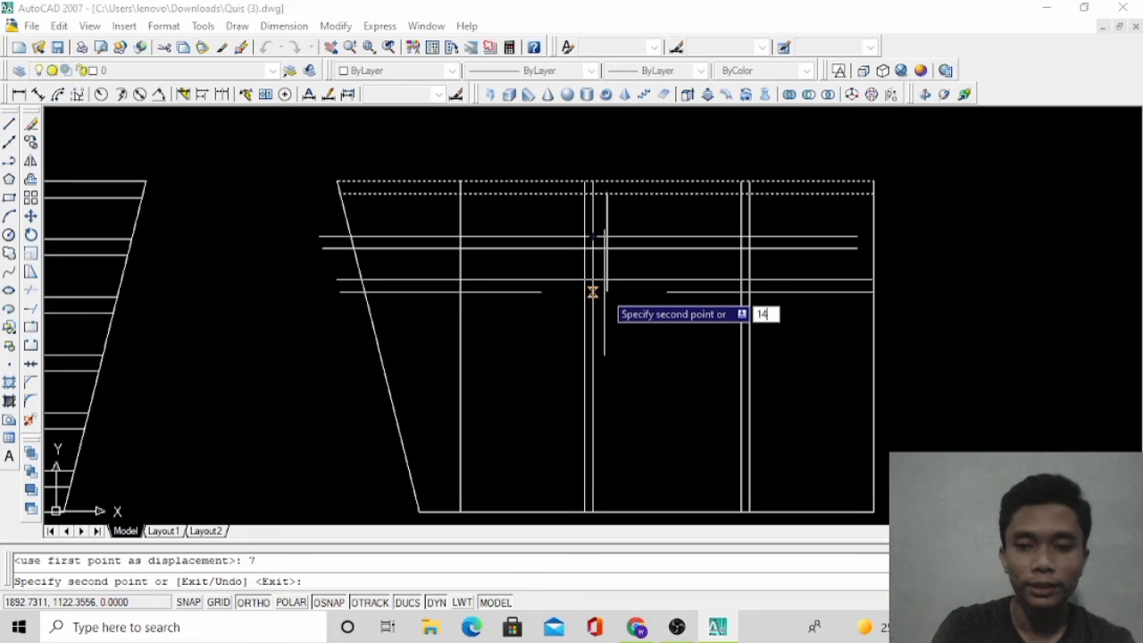
key(Return)
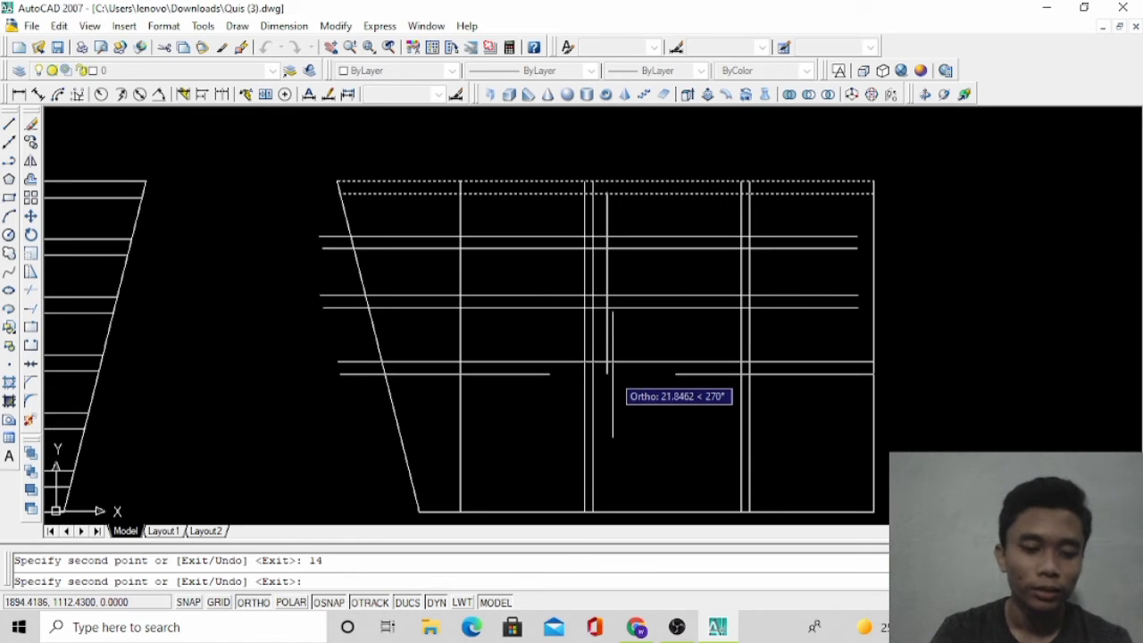
text(21)
key(Return)
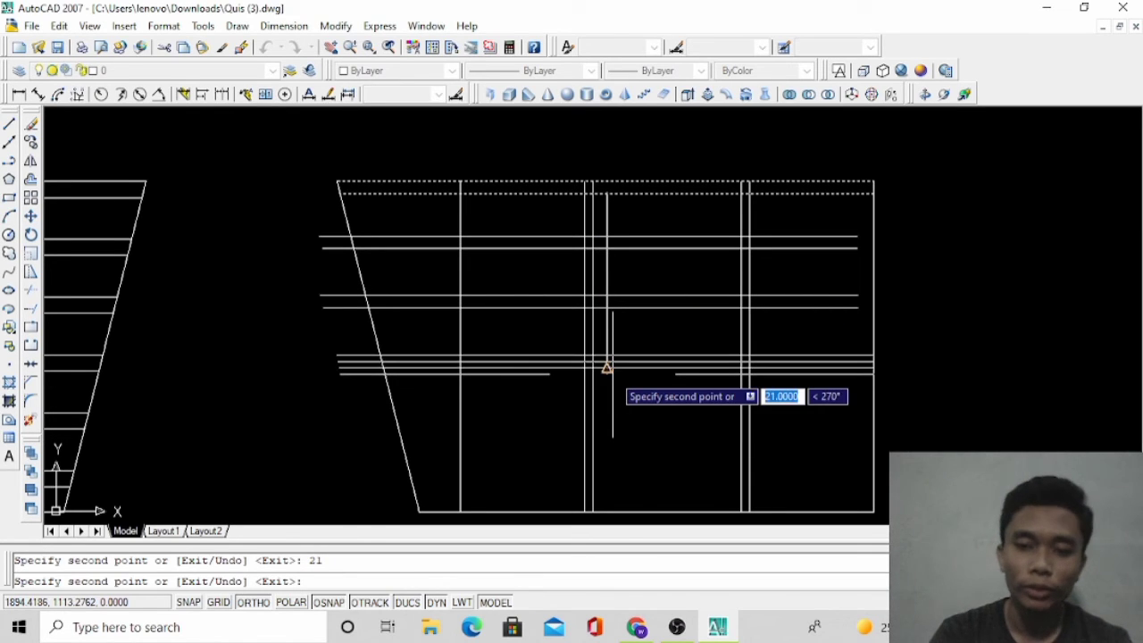
text(28)
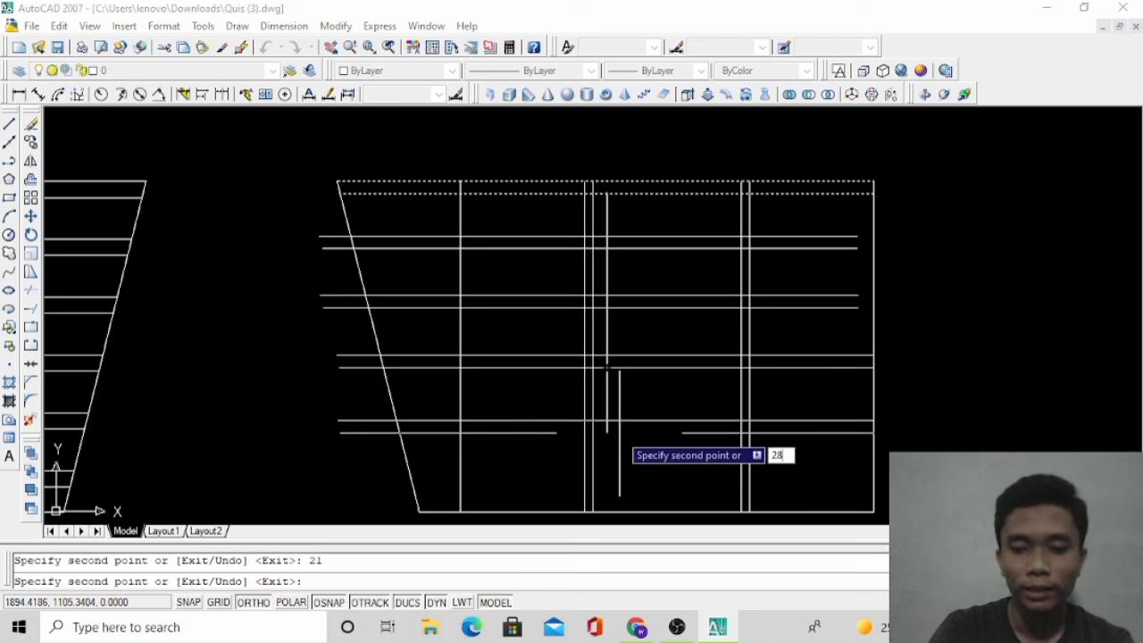
key(Return)
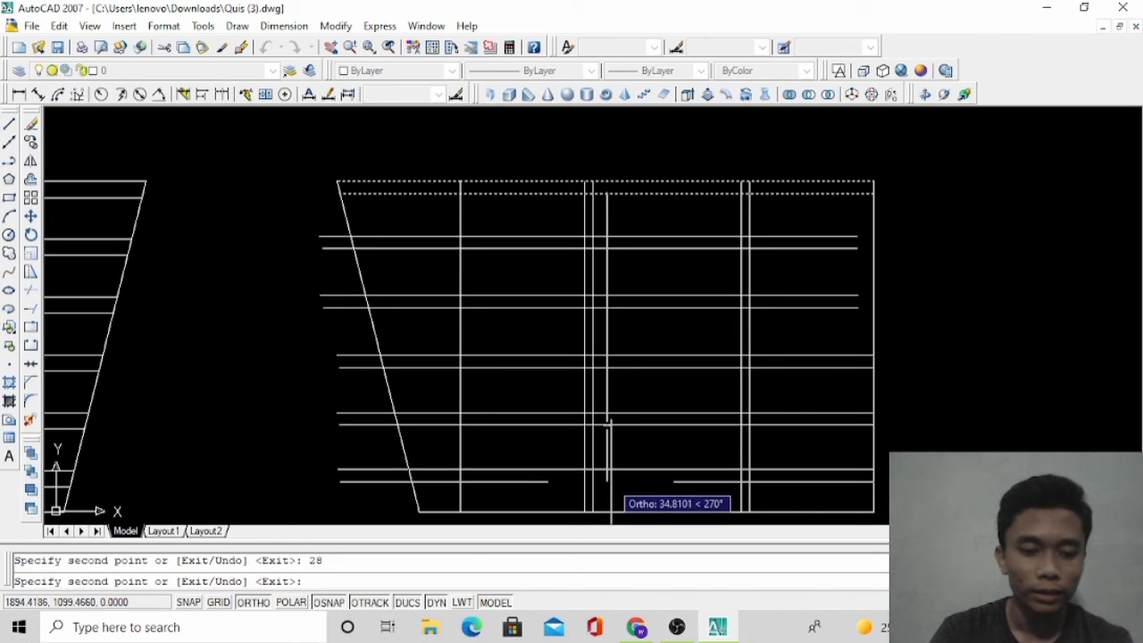
text(35)
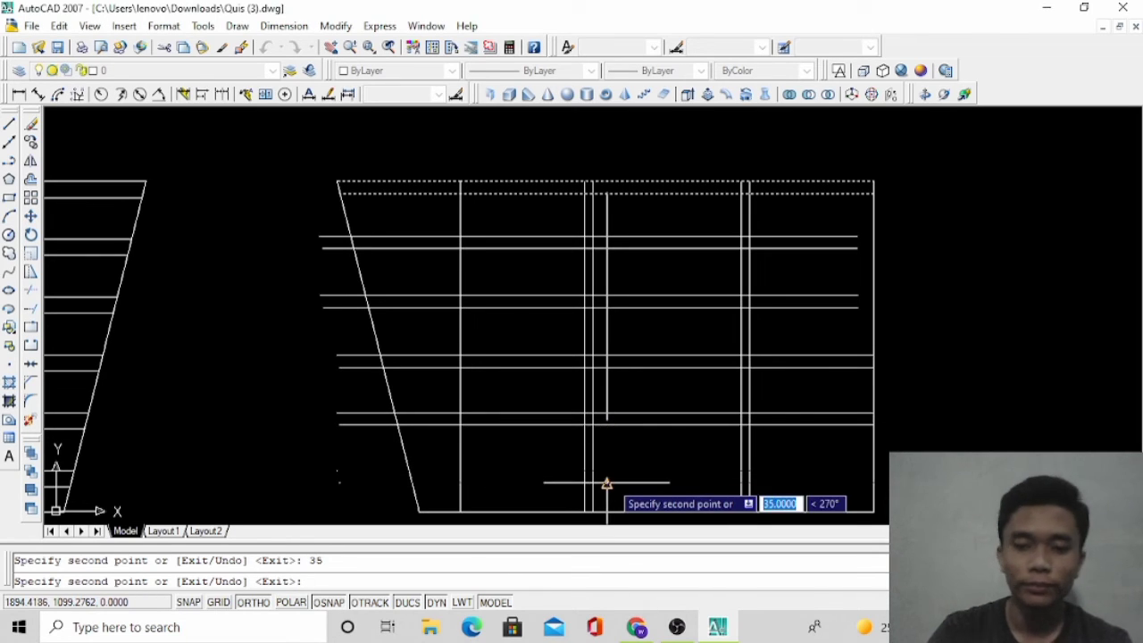
key(Escape)
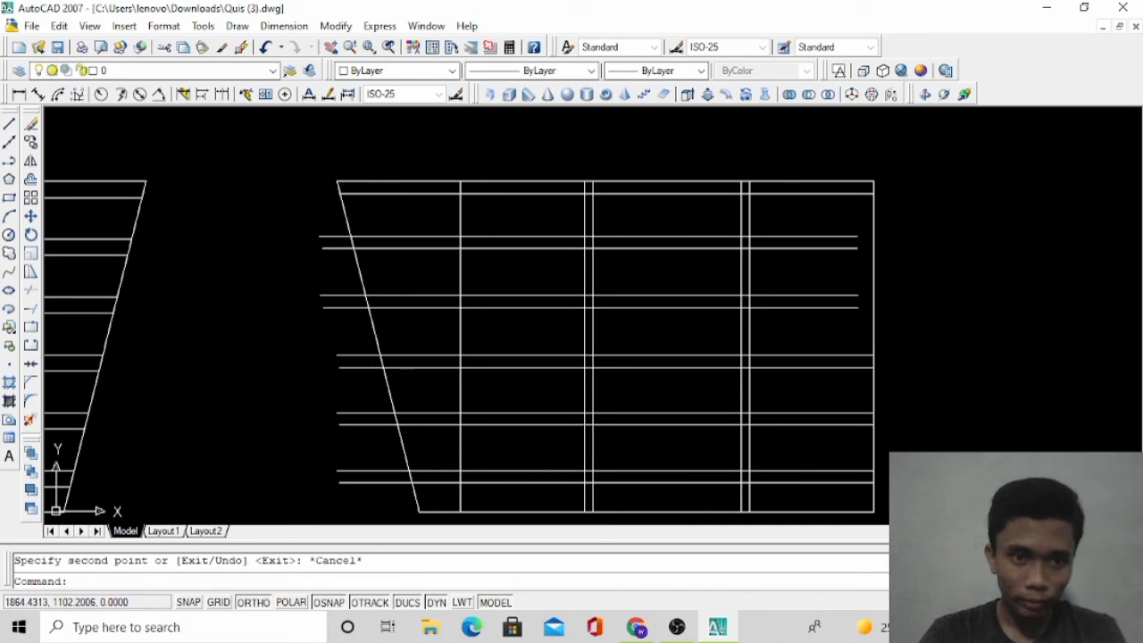
Trim the copied horizontal fin lines where they overhang the slanted left edge
click(31, 291)
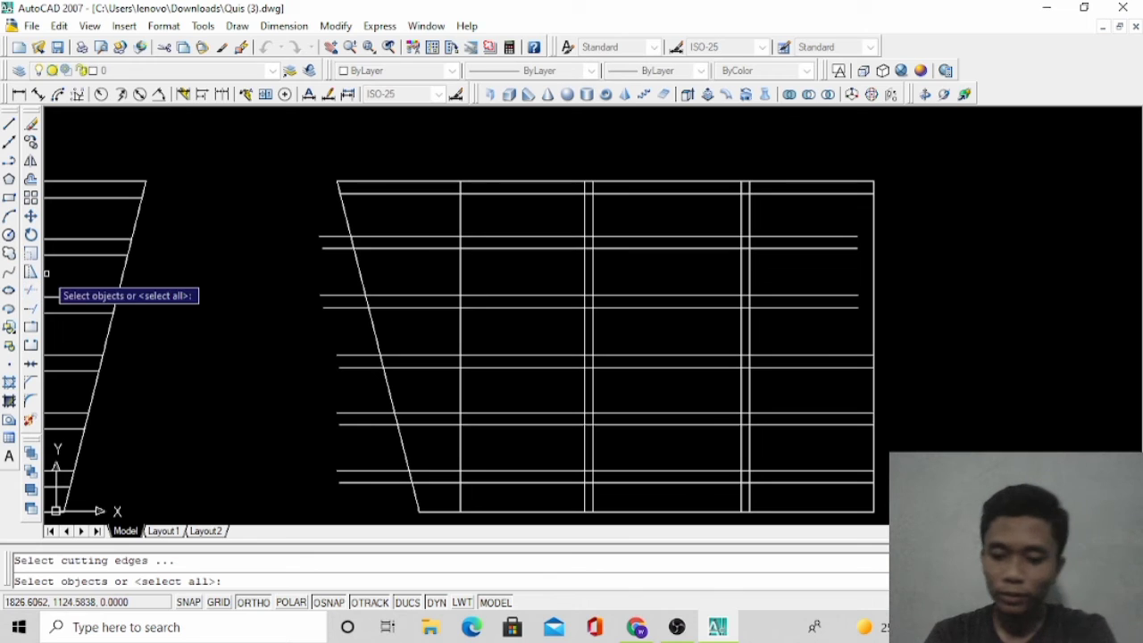
key(Return)
click(353, 500)
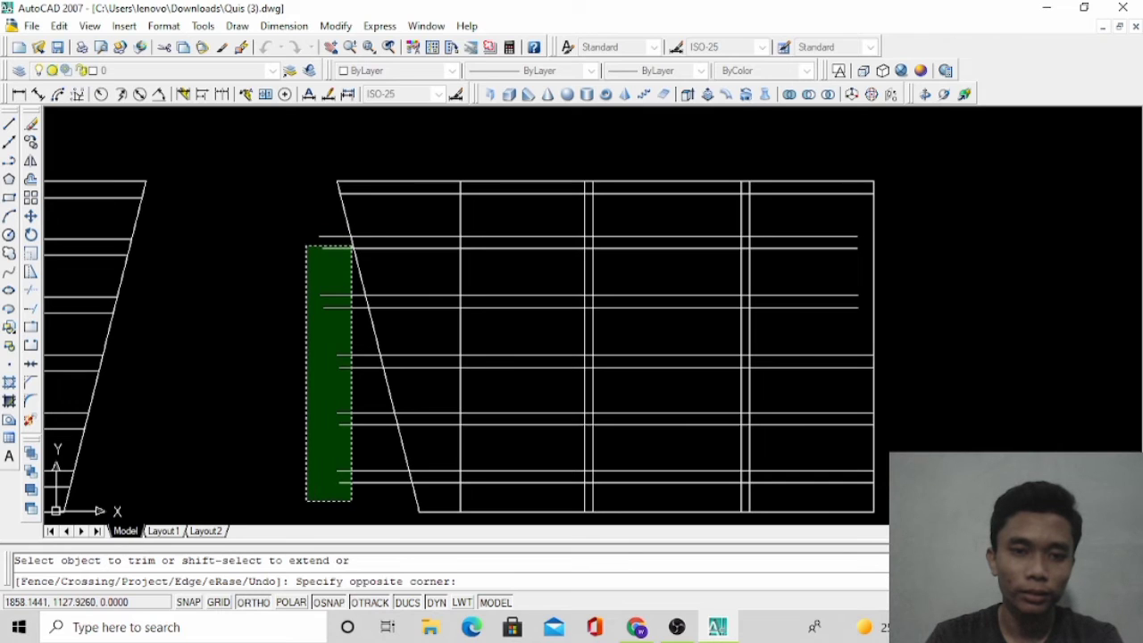
click(315, 235)
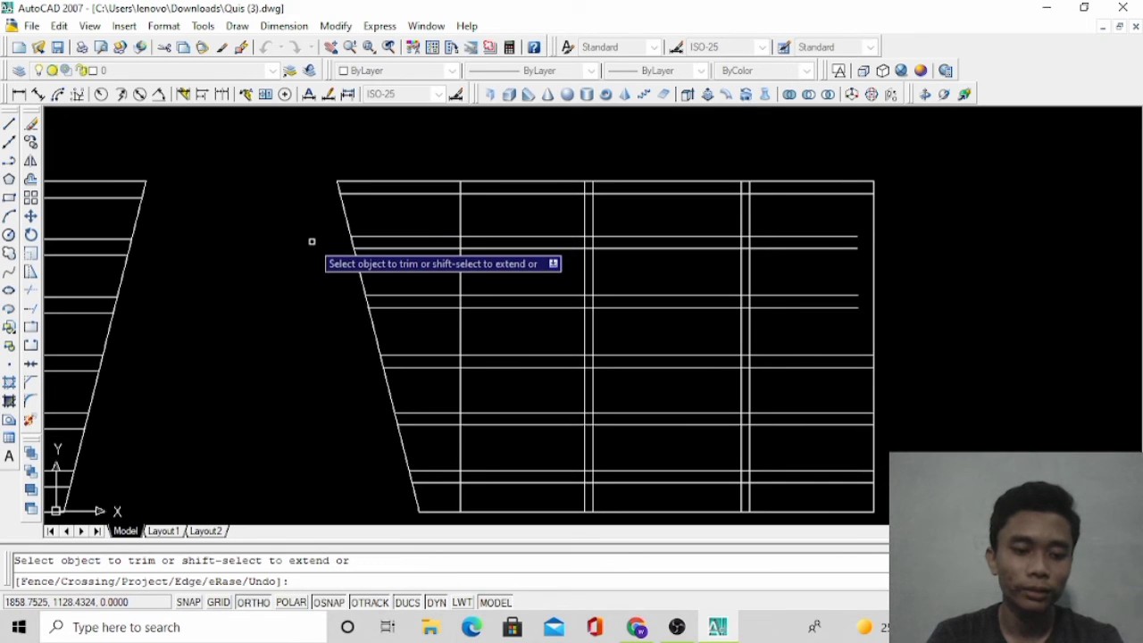
key(Escape)
scroll(286, 253, down, 4)
scroll(563, 226, up, 2)
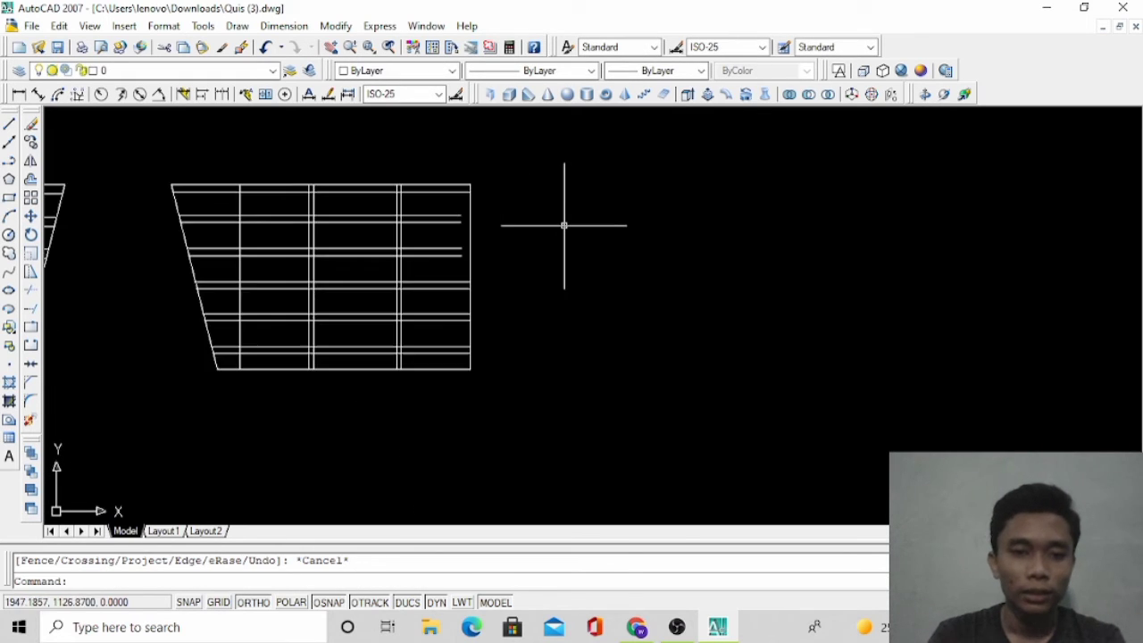
click(332, 47)
drag(369, 191, 459, 212)
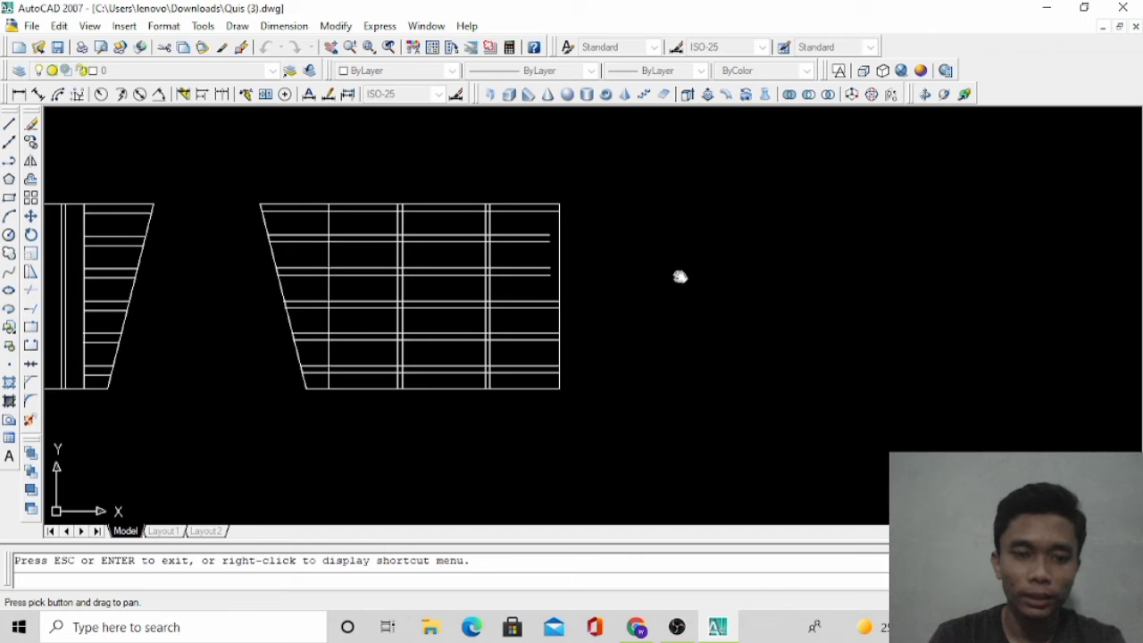
key(Escape)
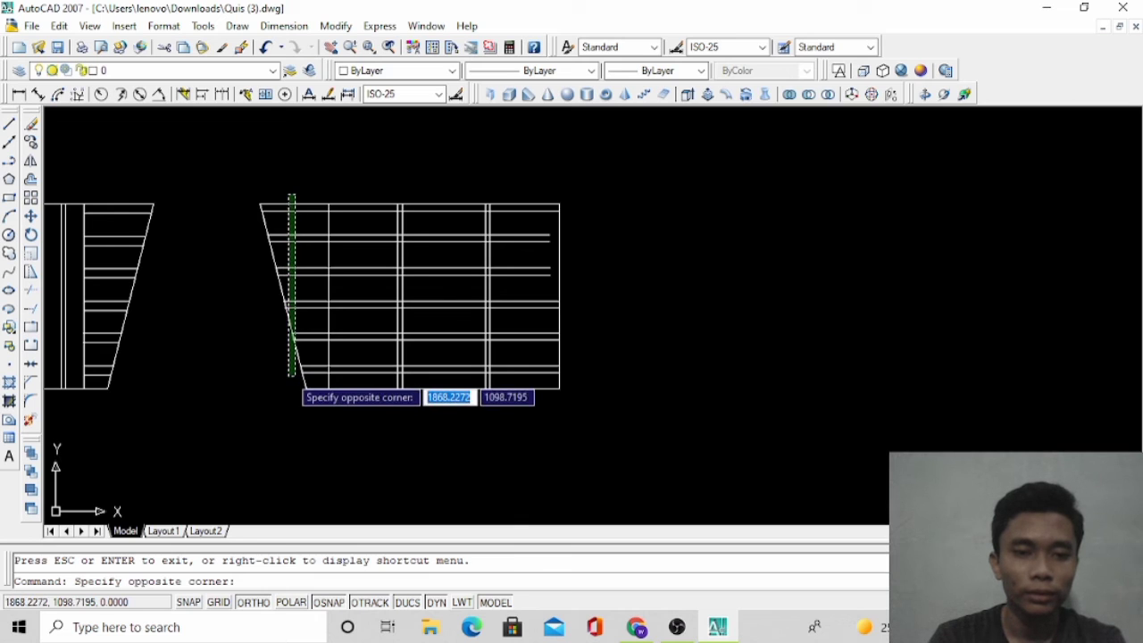
click(287, 391)
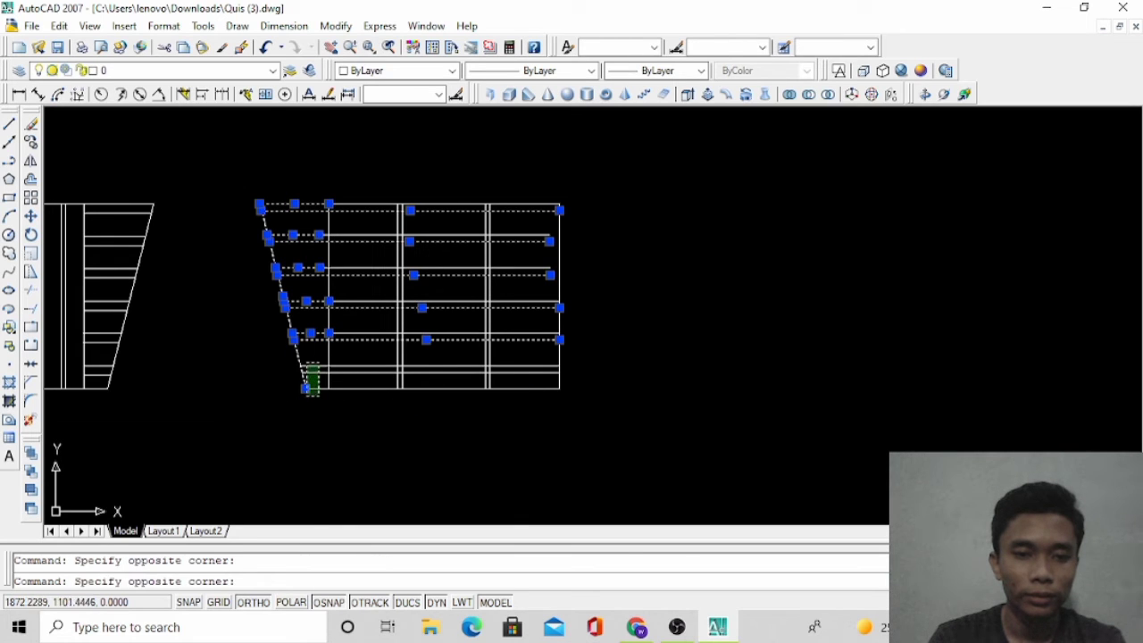
click(306, 363)
click(306, 363)
key(Escape)
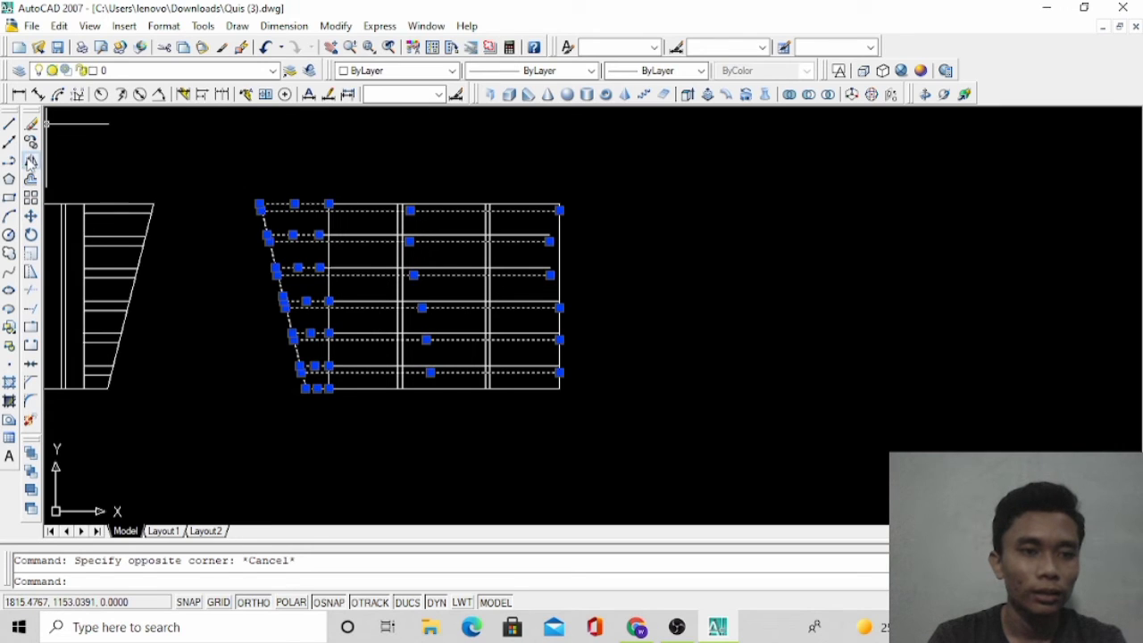
click(30, 161)
click(443, 205)
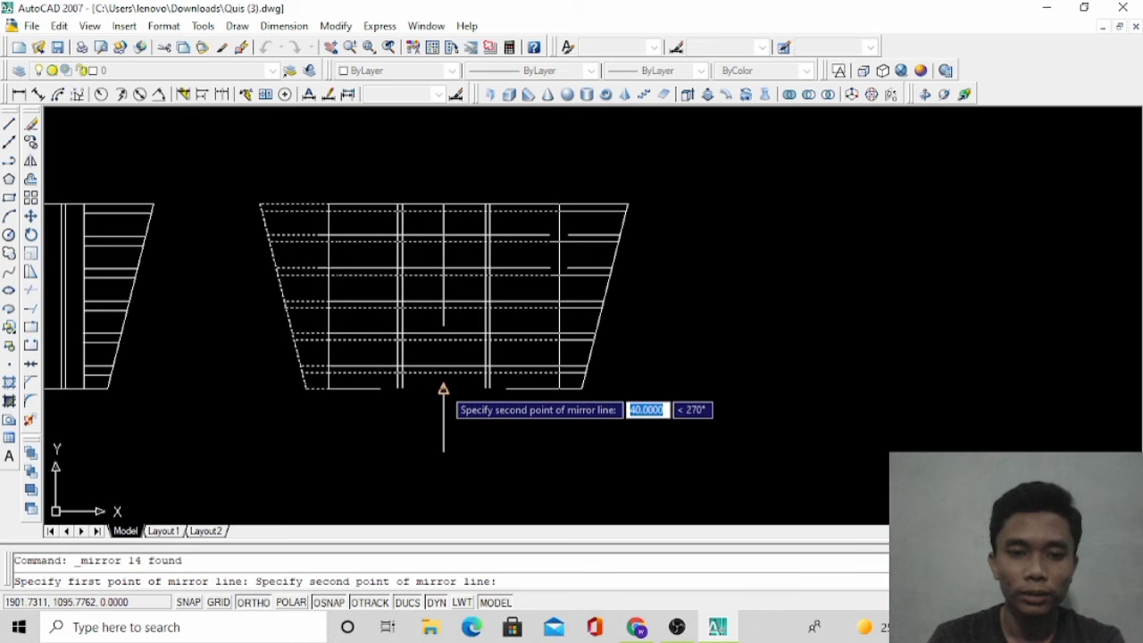
click(443, 389)
key(Escape)
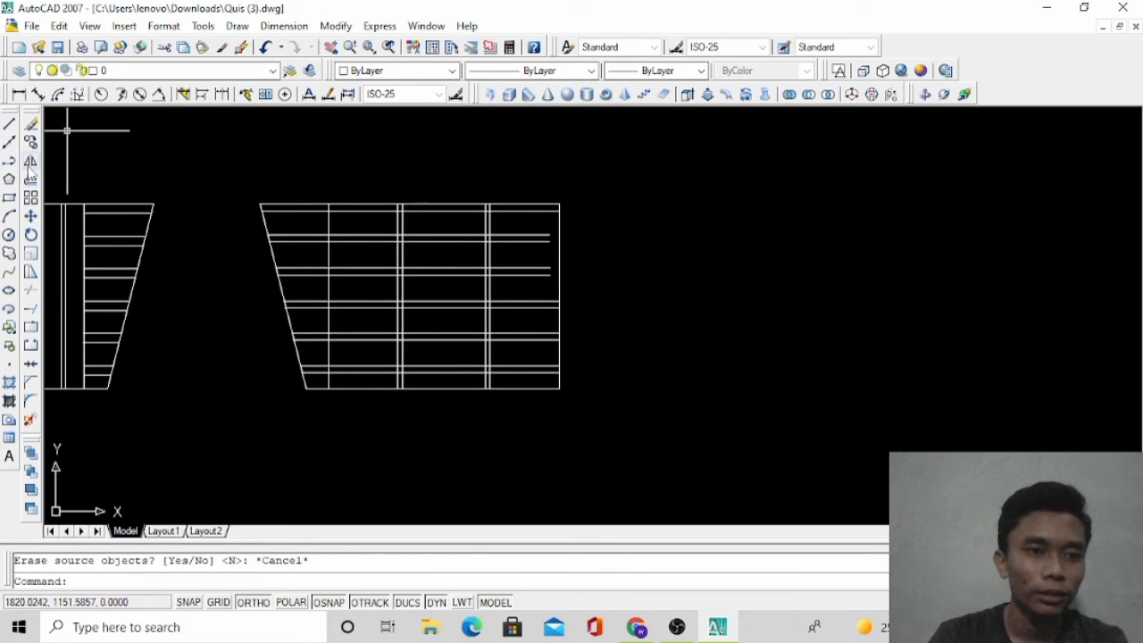
Mirror the tapered left end and its horizontal fin lines about the view's vertical centerline, keeping the source objects
click(312, 402)
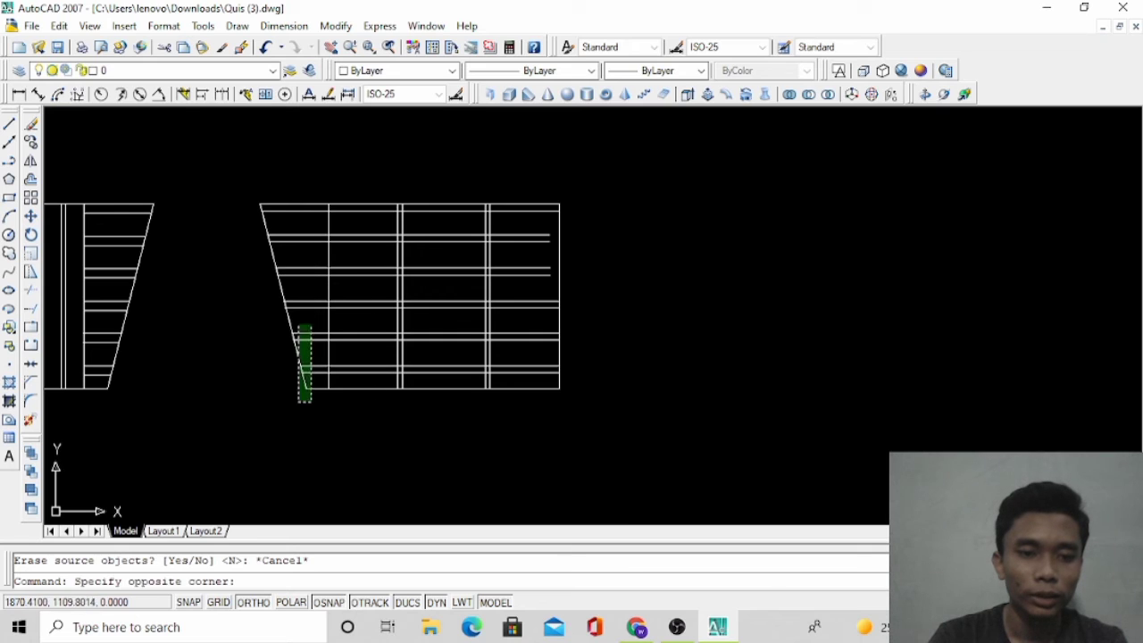
click(268, 182)
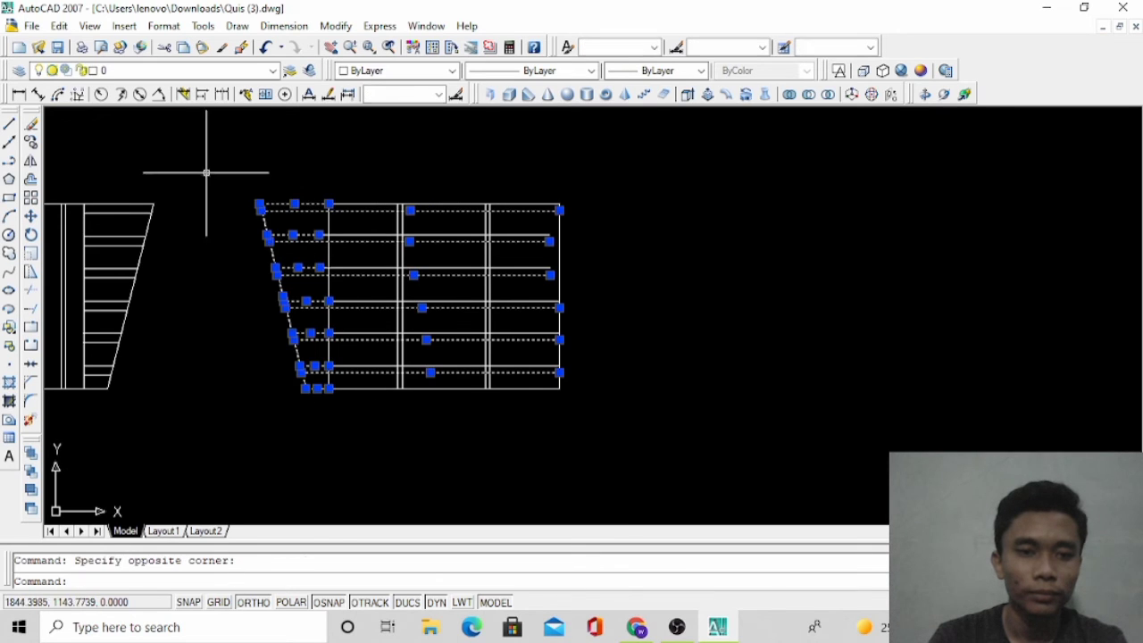
click(31, 162)
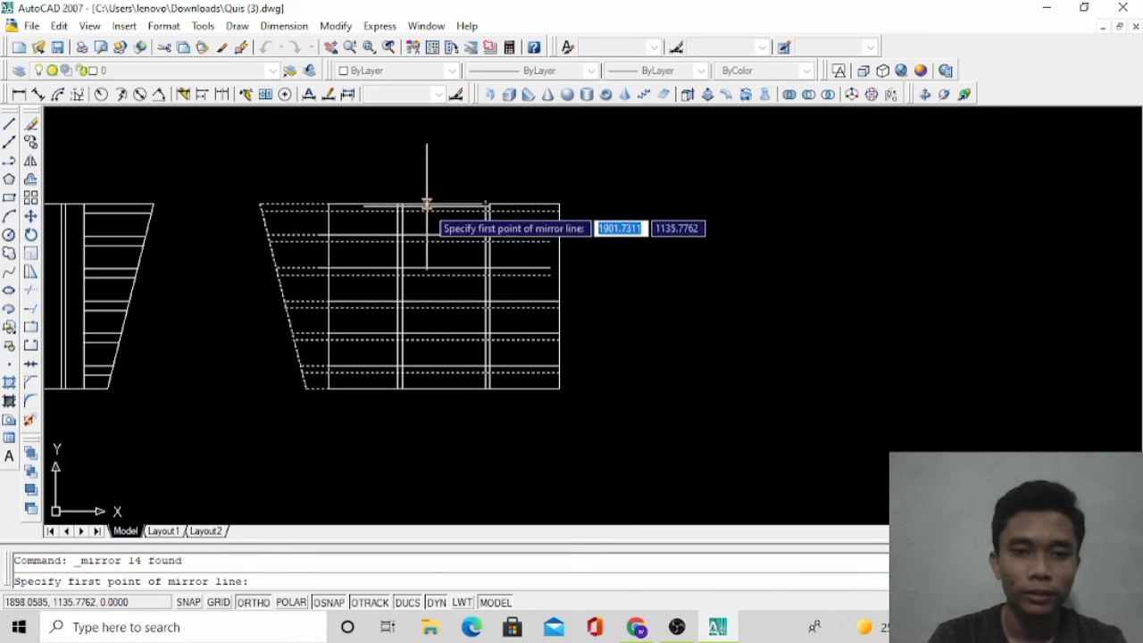
click(443, 205)
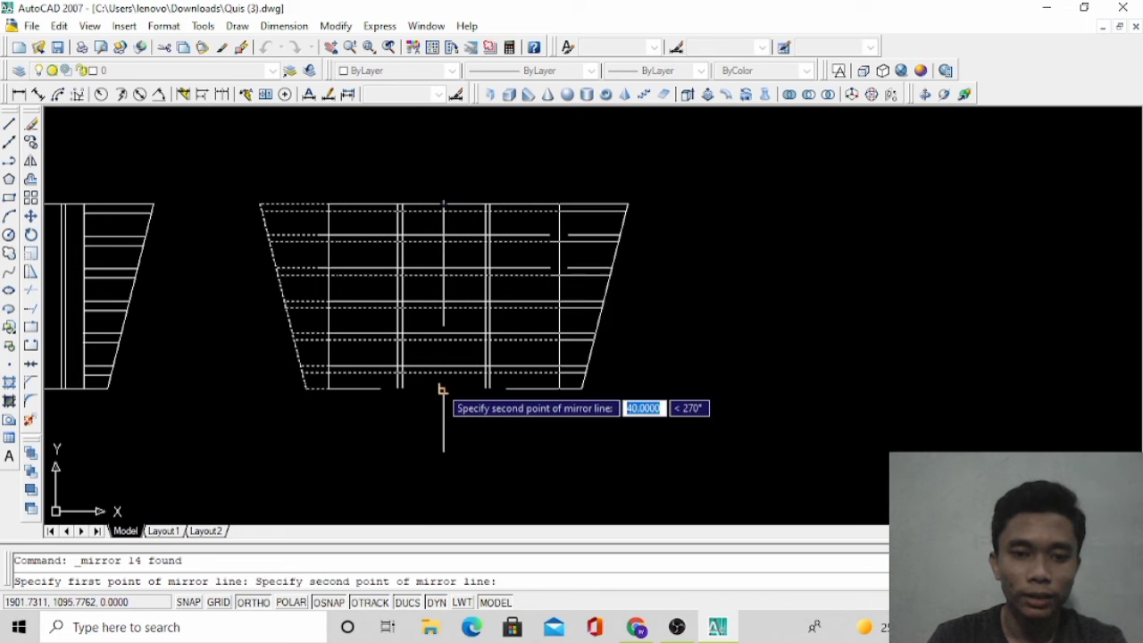
click(442, 386)
key(Return)
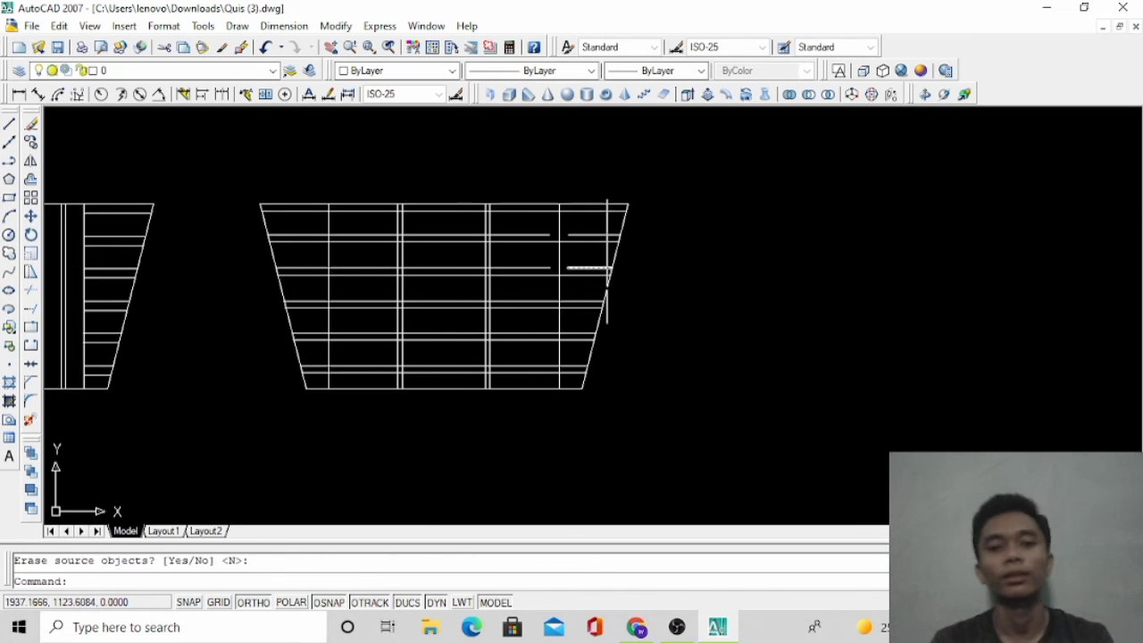
scroll(610, 203, up, 3)
click(586, 253)
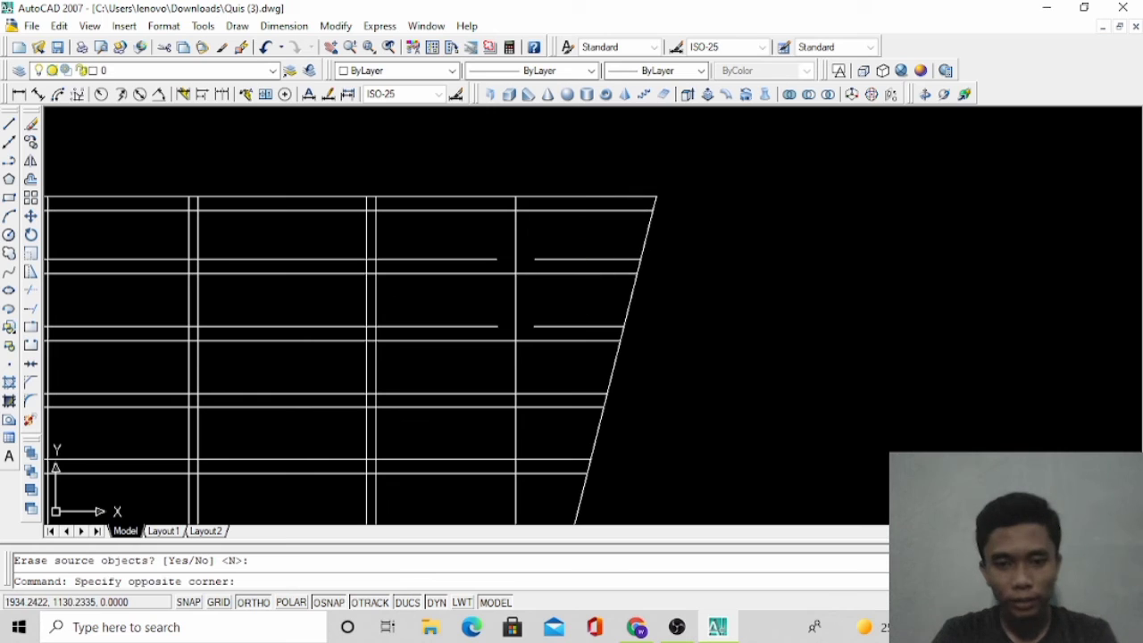
click(579, 265)
key(Escape)
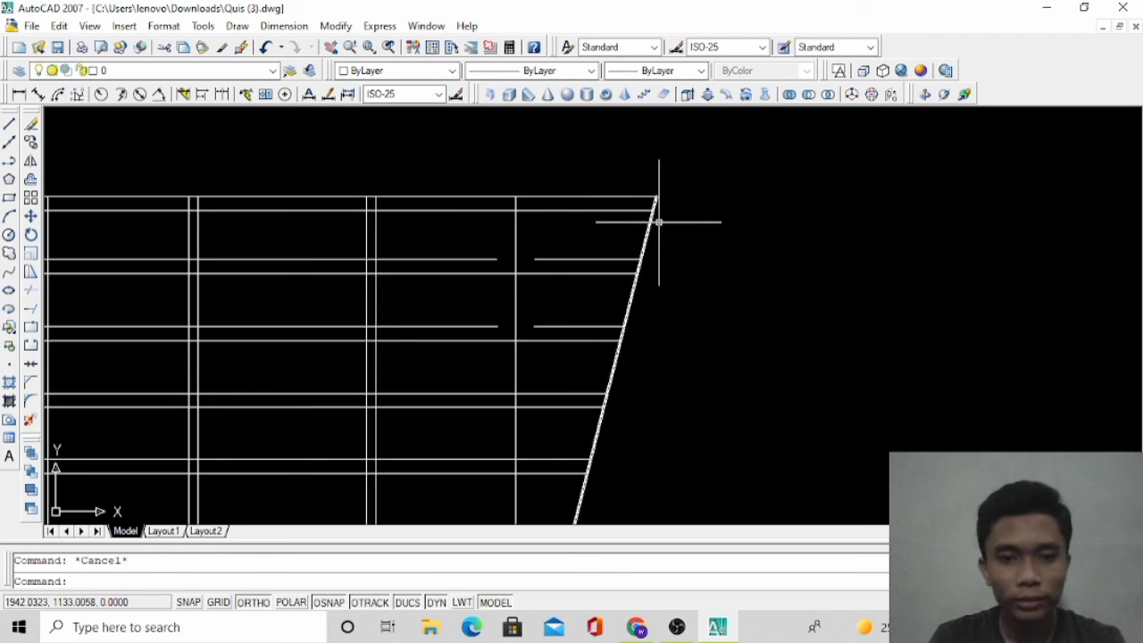
scroll(662, 239, down, 3)
scroll(425, 262, up, 2)
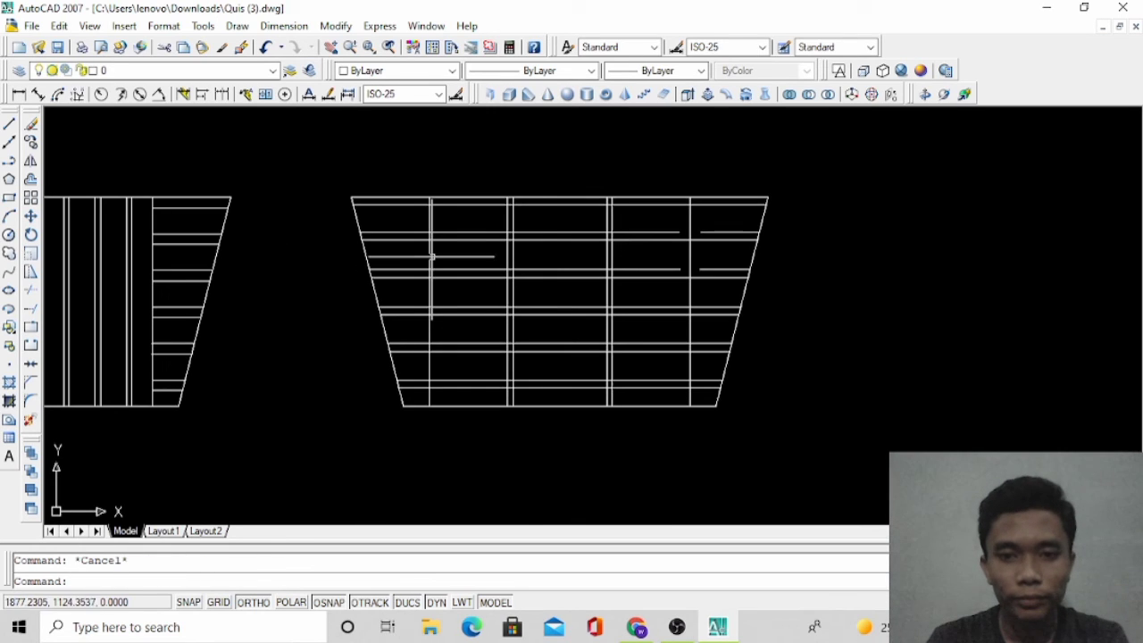
Stretch the right ends of the upper lines in the second and third horizontal fin pairs to the mirrored segments' endpoints
double_click(683, 234)
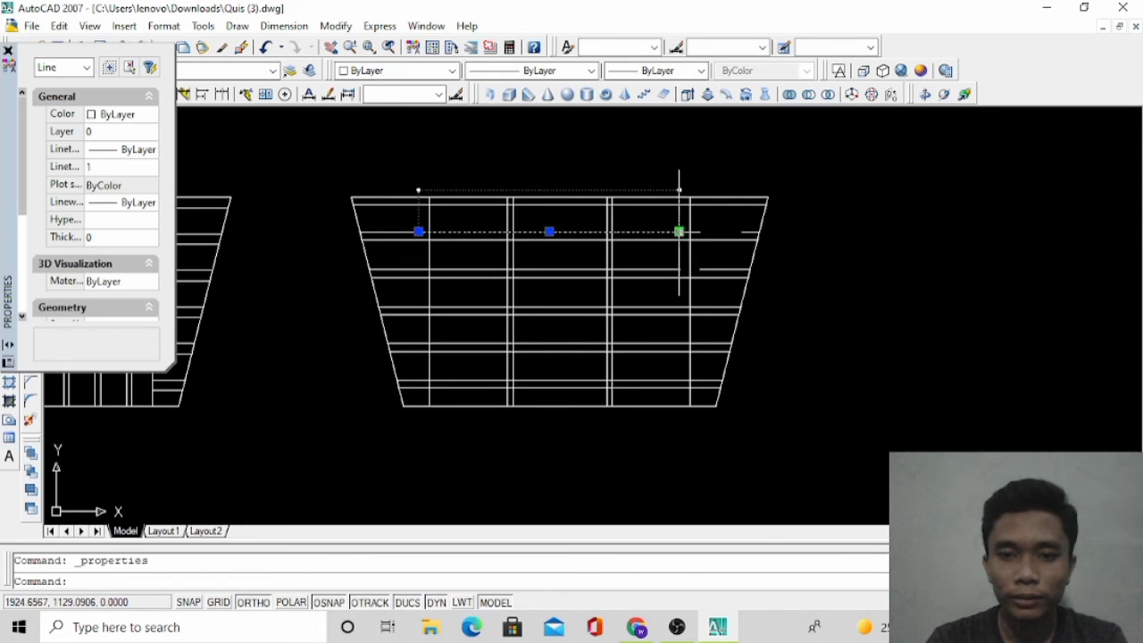
click(679, 231)
click(701, 231)
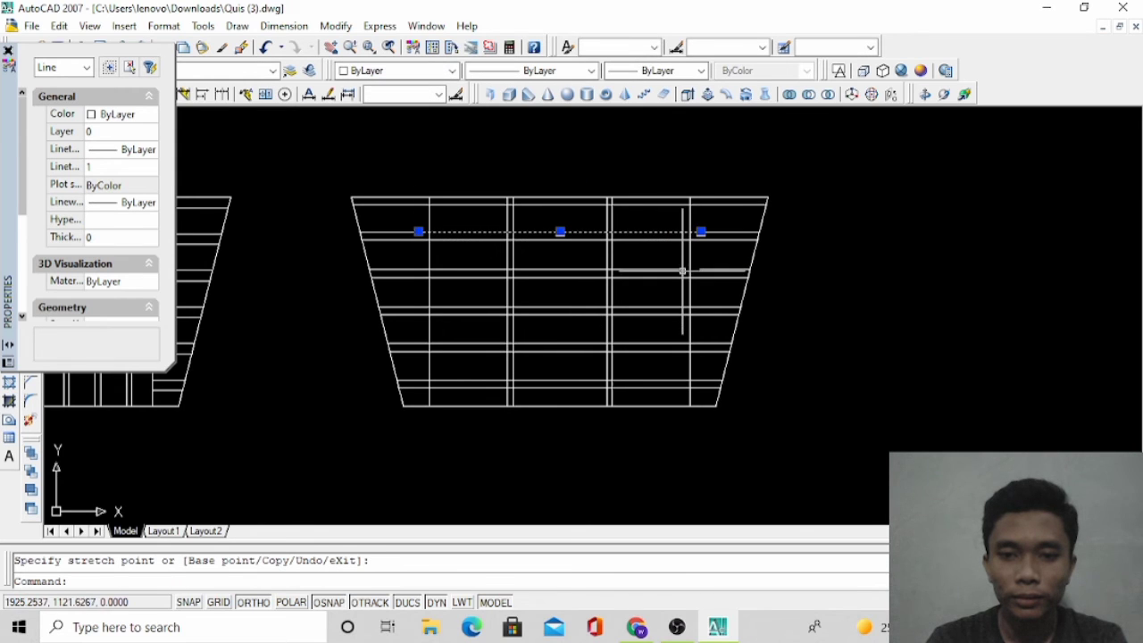
click(683, 271)
click(674, 272)
double_click(677, 270)
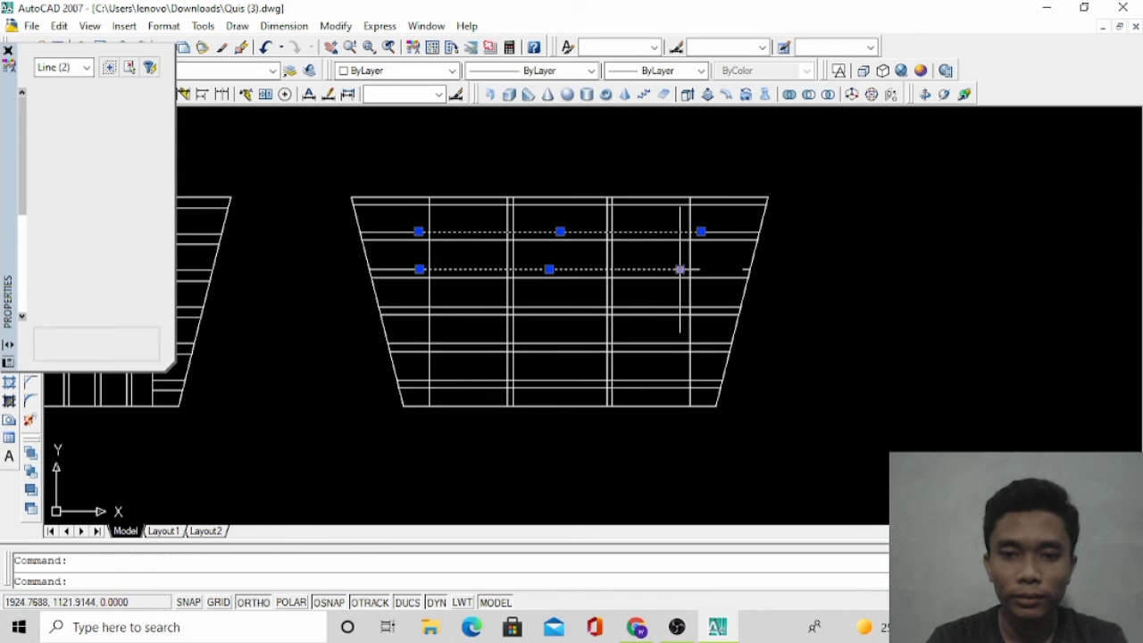
click(680, 269)
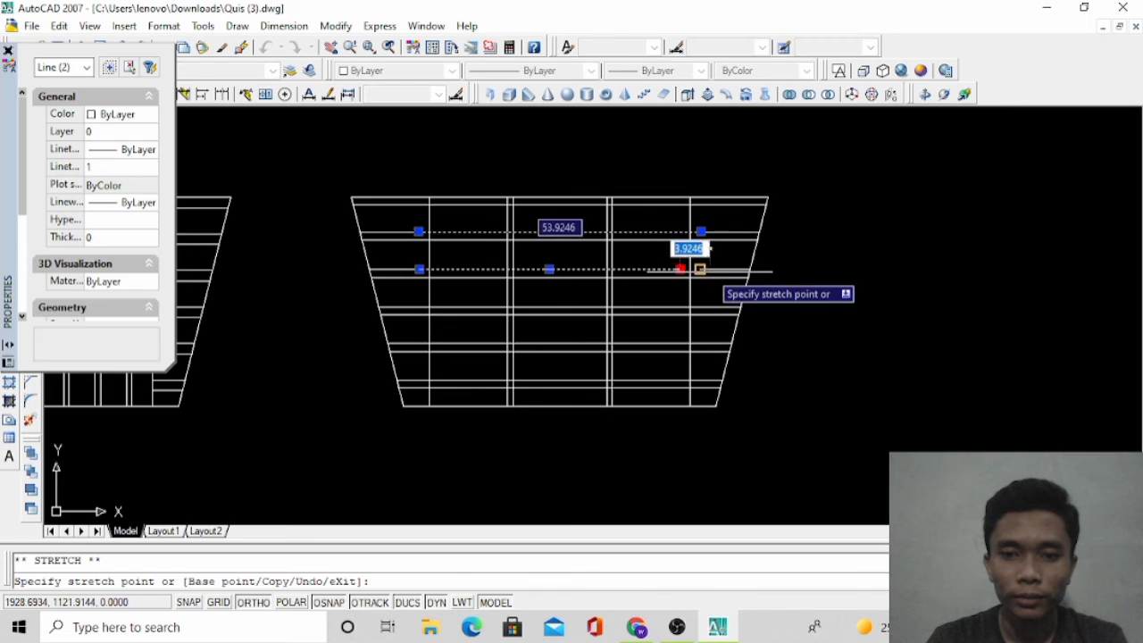
click(701, 269)
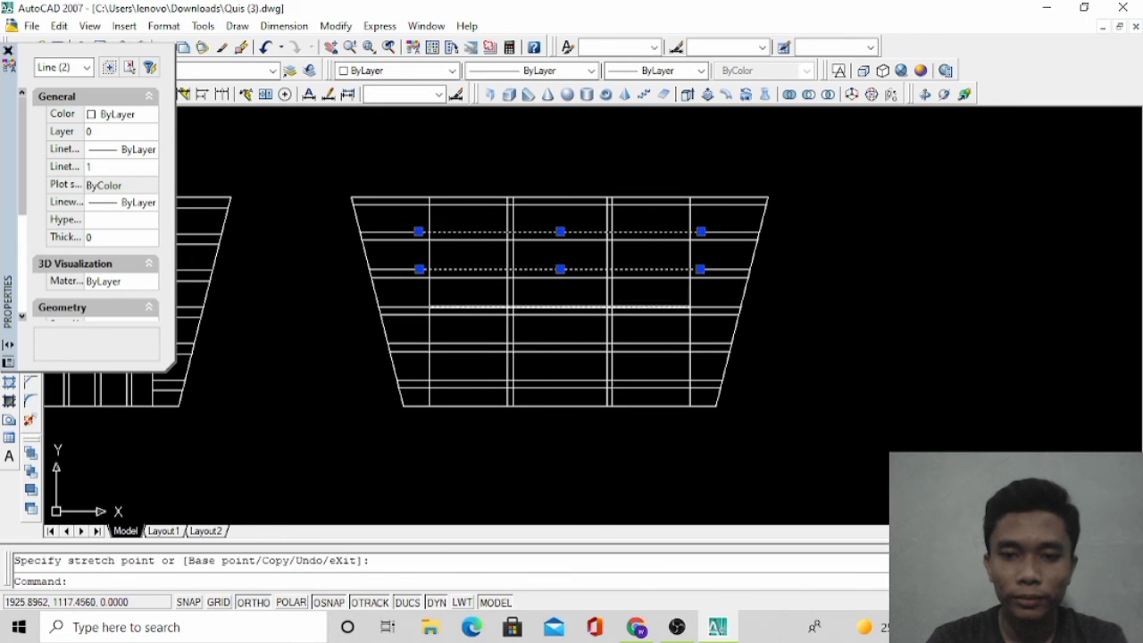
scroll(688, 286, up, 2)
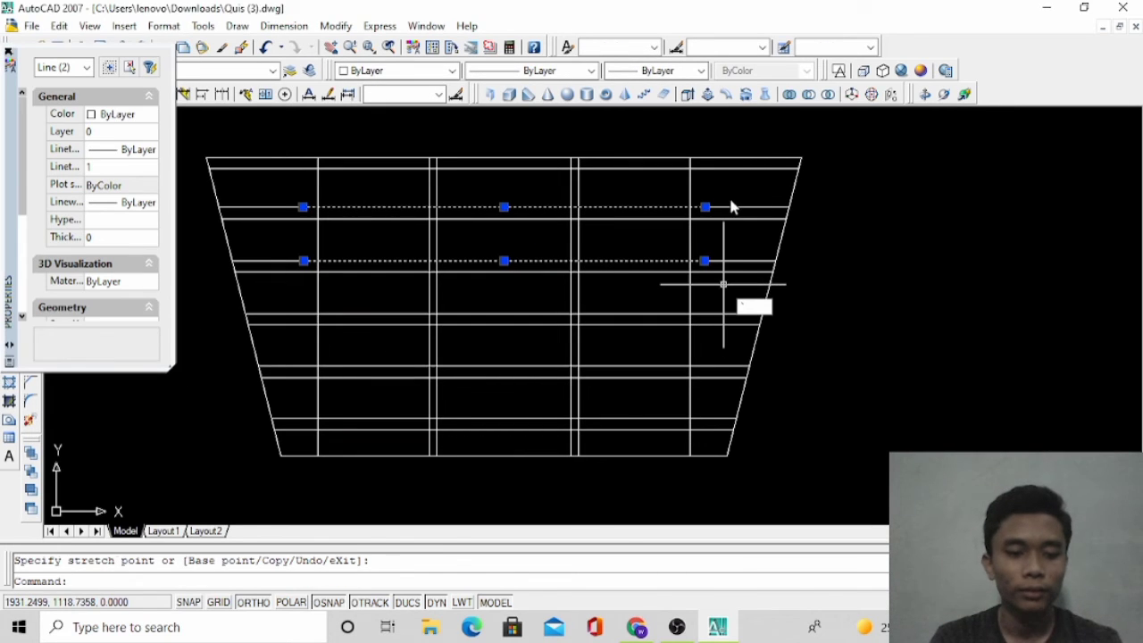
key(Escape)
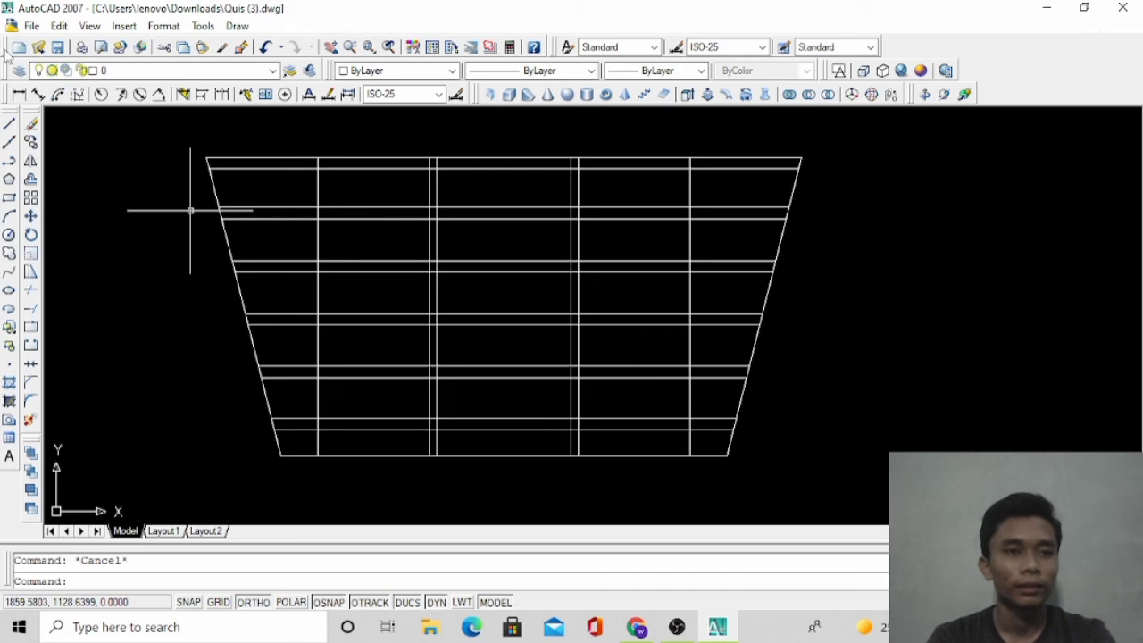
scroll(528, 254, down, 2)
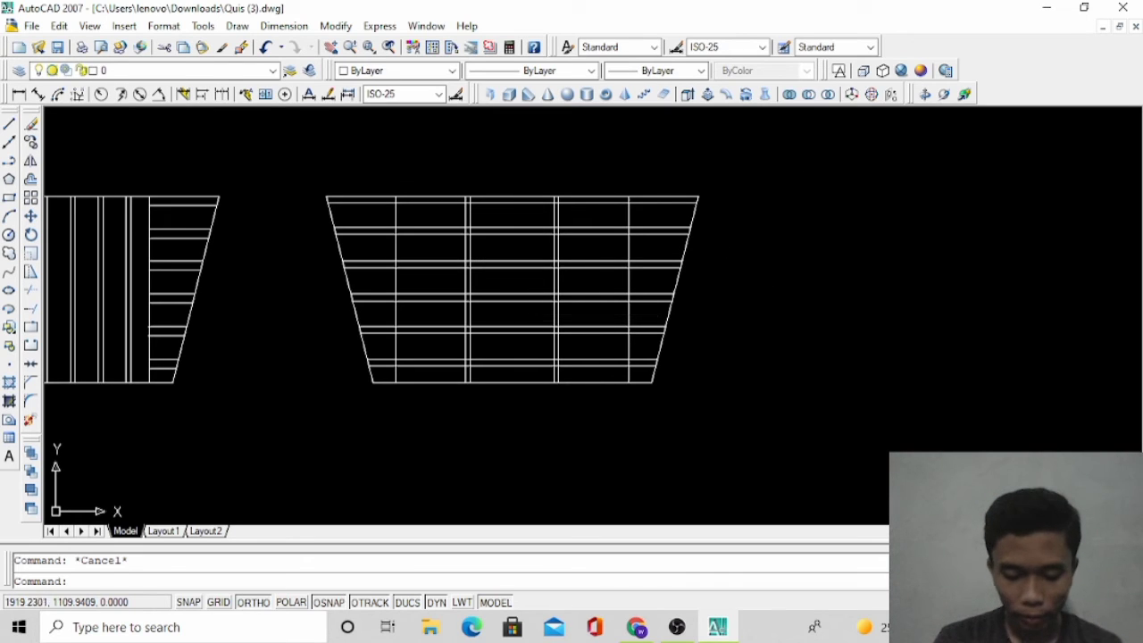
scroll(705, 228, down, 2)
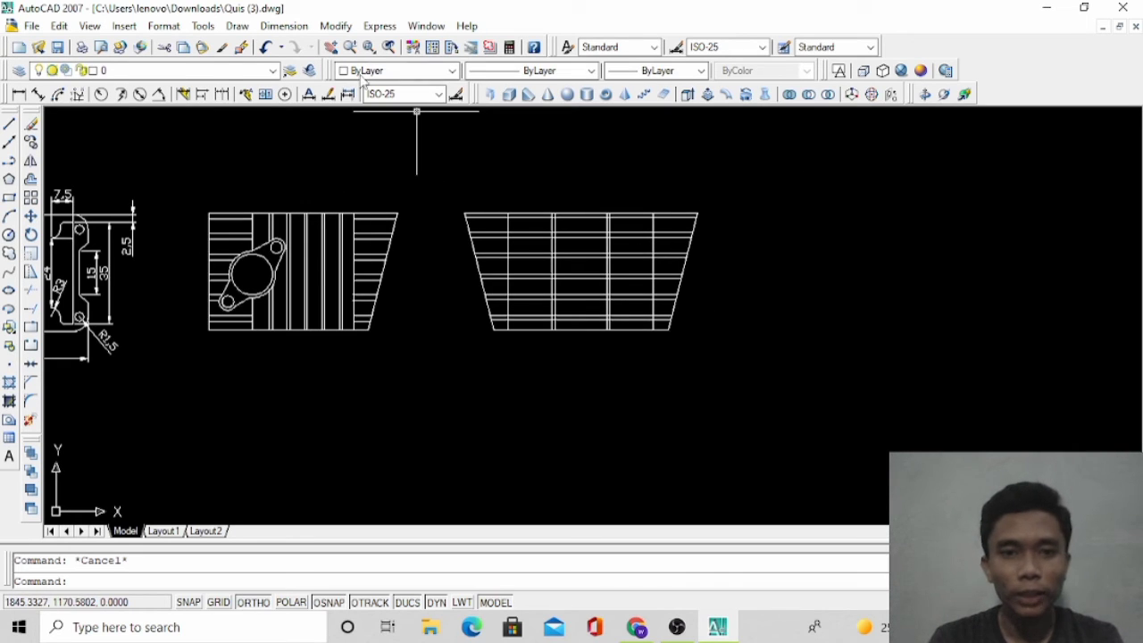
click(331, 47)
drag(390, 247, 468, 270)
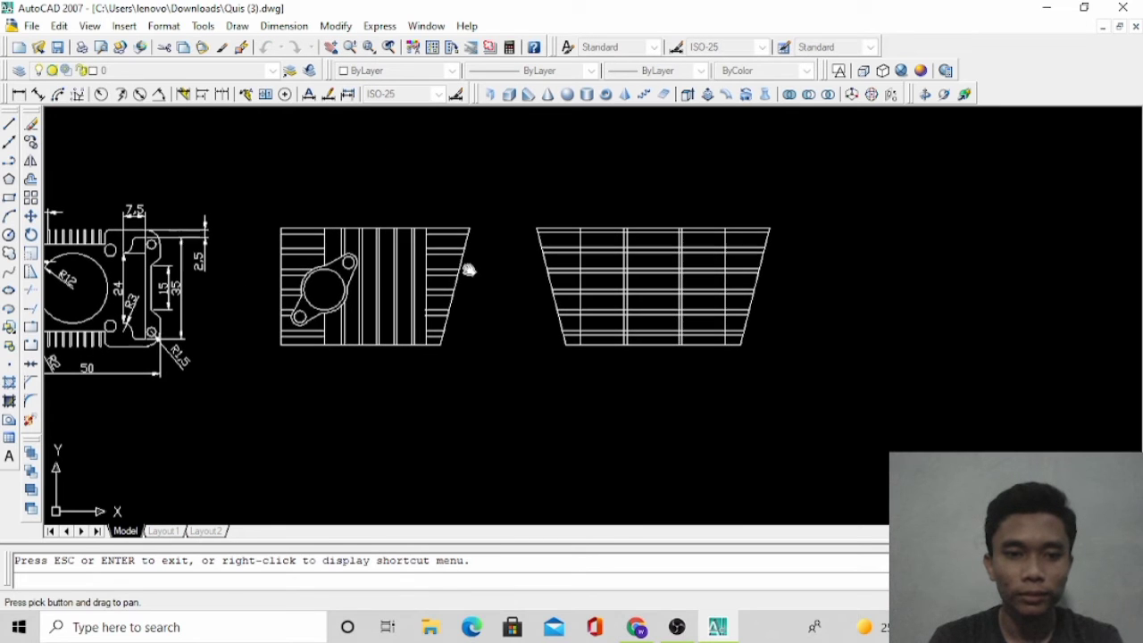
Start a line at the side view's bottom edge, on the left fins' inner boundary, try a 10-unit downward segment and undo it
scroll(468, 268, up, 3)
scroll(467, 266, down, 2)
key(Escape)
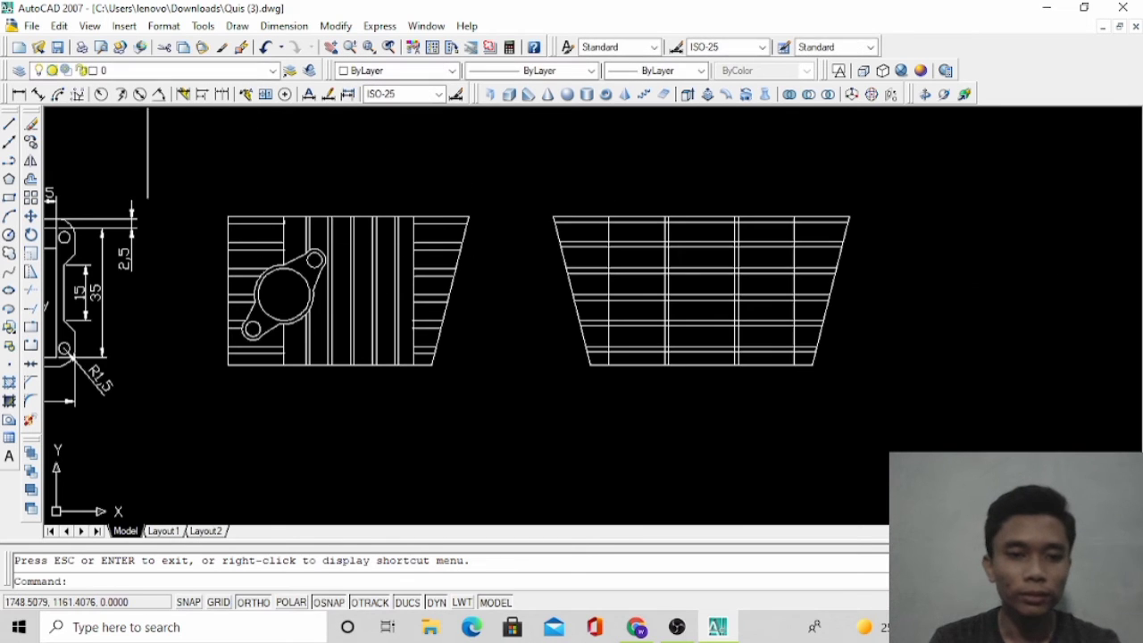
click(11, 125)
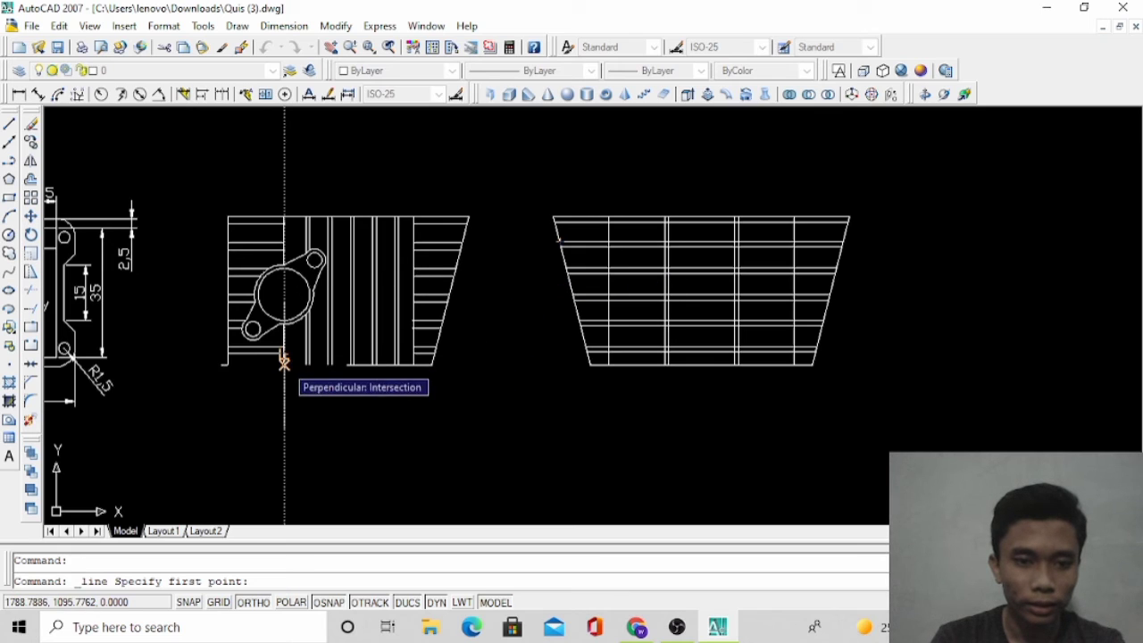
click(284, 363)
text(10)
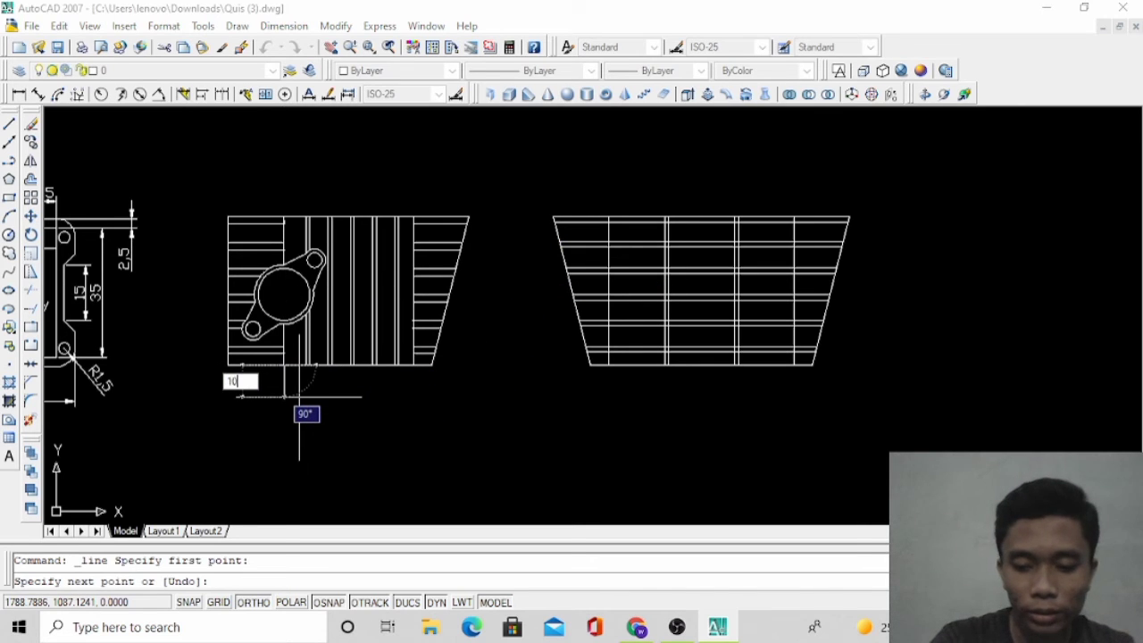
key(Return)
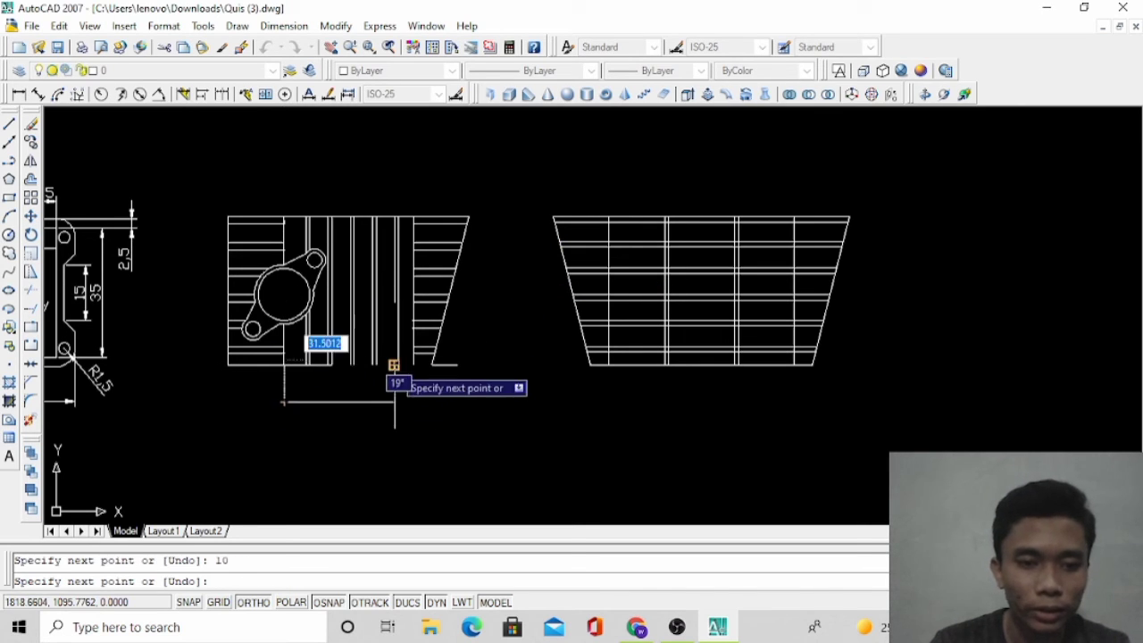
key(Down)
key(Return)
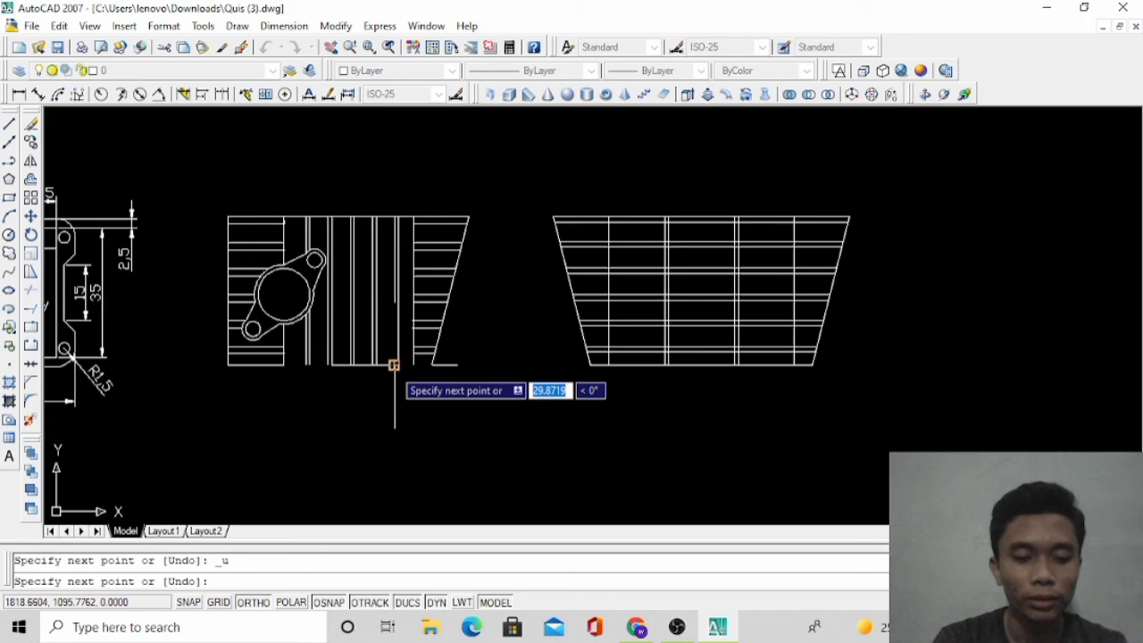
Draw the line 5 units down, across to below the right fins' inner boundary, and back up to the side view's bottom edge
text(5)
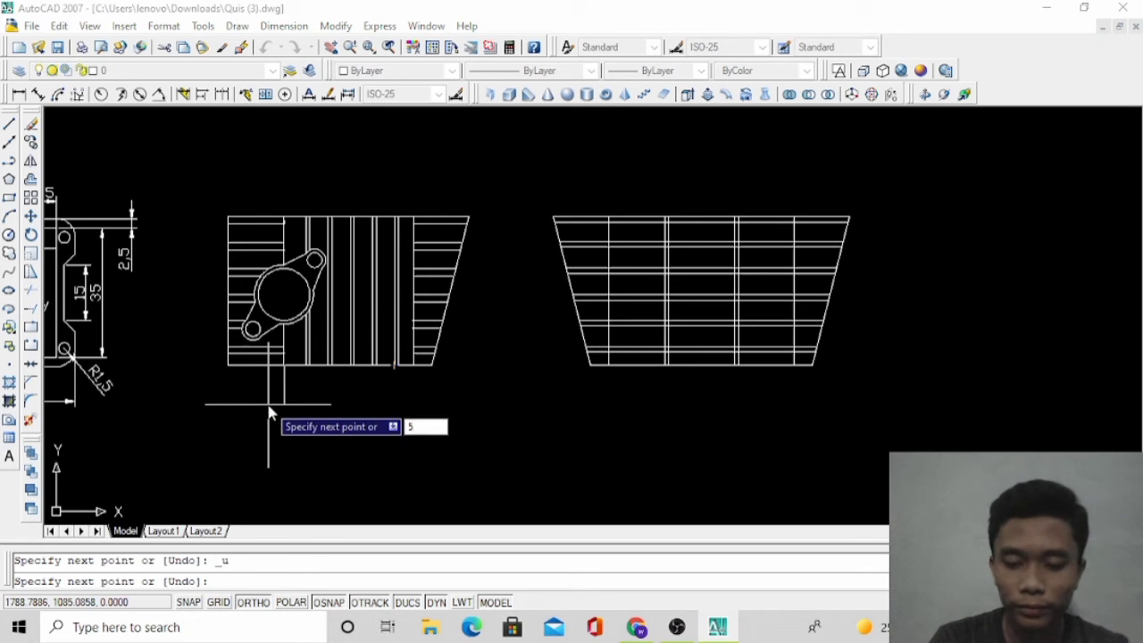
key(Return)
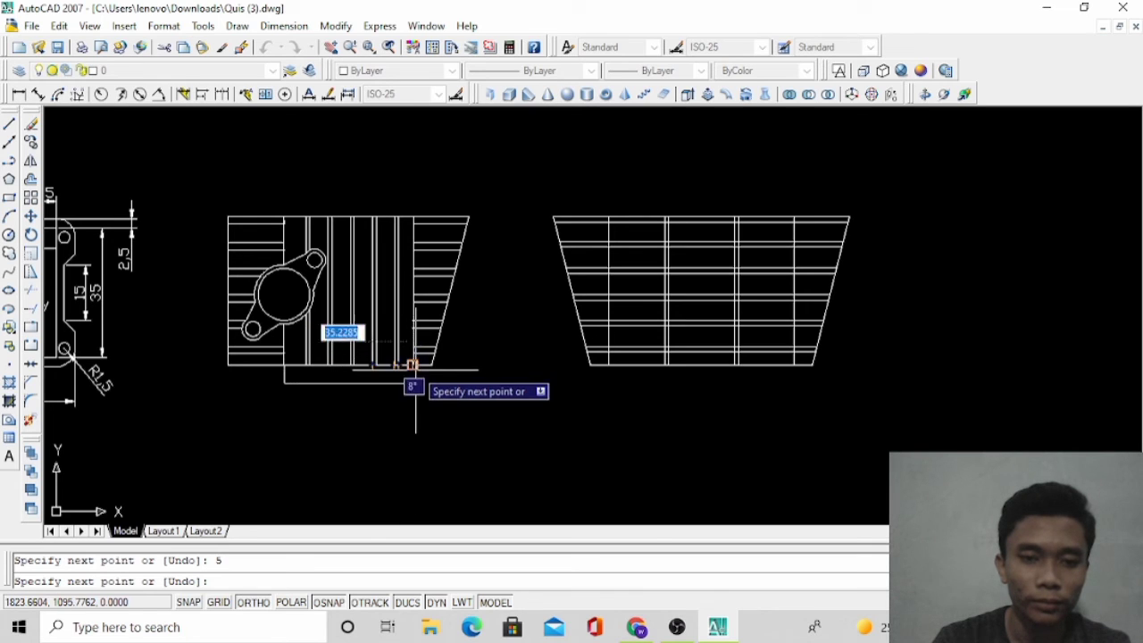
click(411, 382)
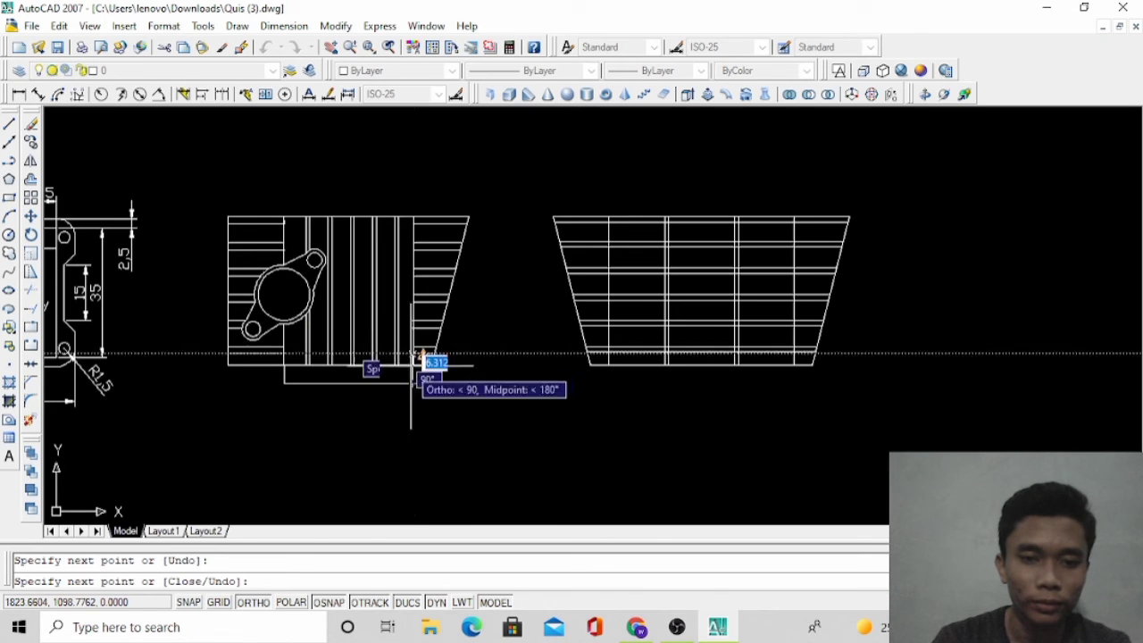
scroll(415, 365, up, 1)
click(413, 366)
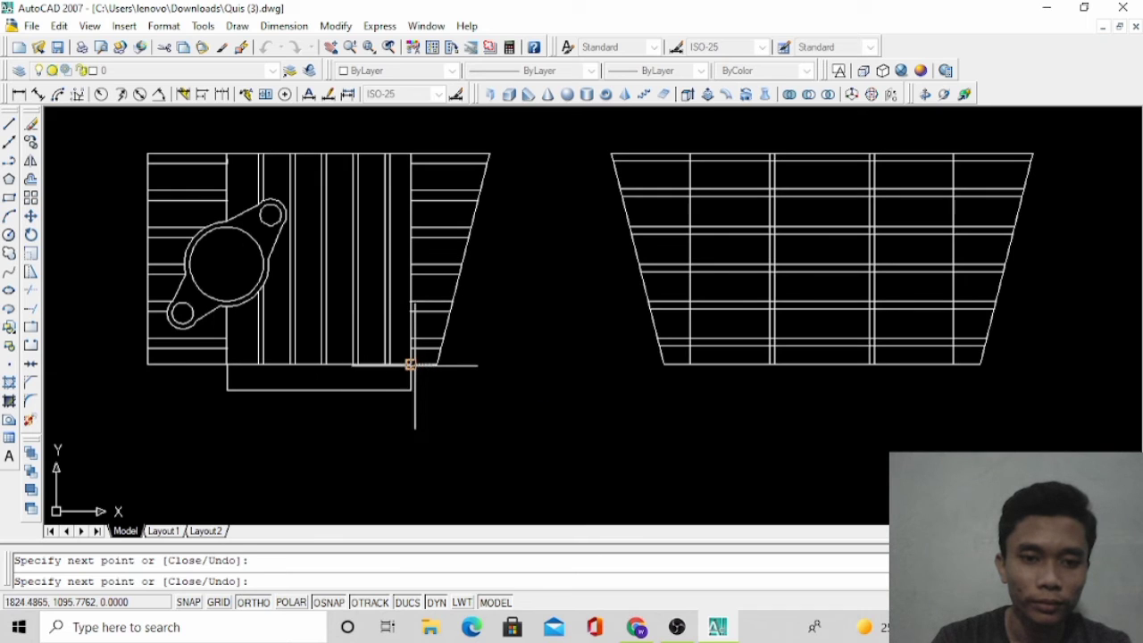
key(Escape)
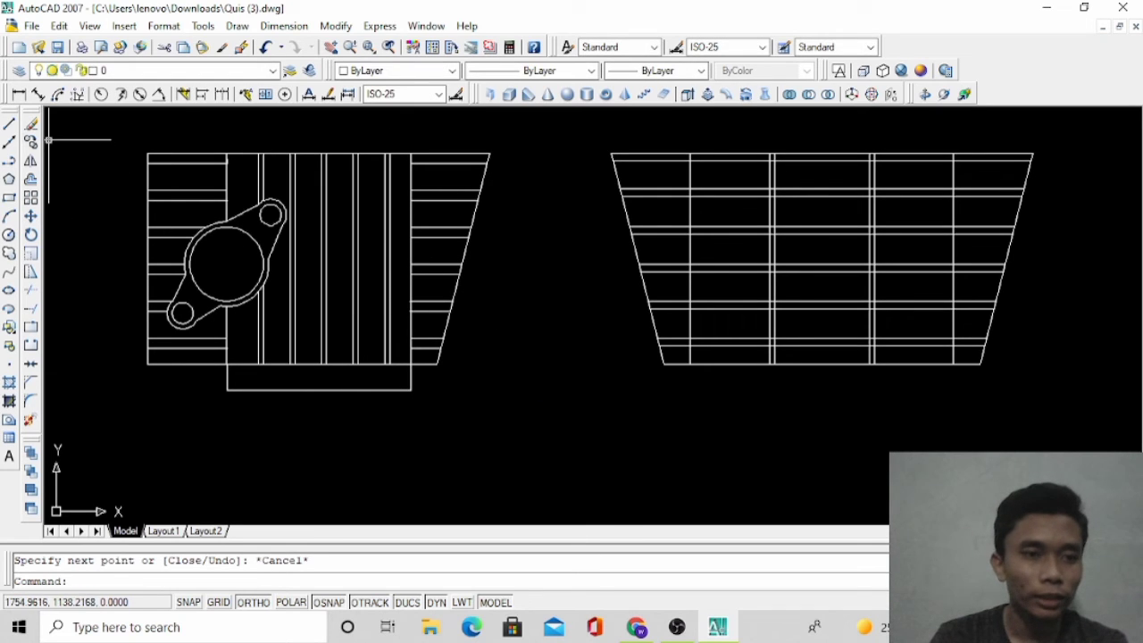
Draw a closed rectangle of lines, 20 units wide and 10 units high, in the free space below the side view's base outline
click(13, 125)
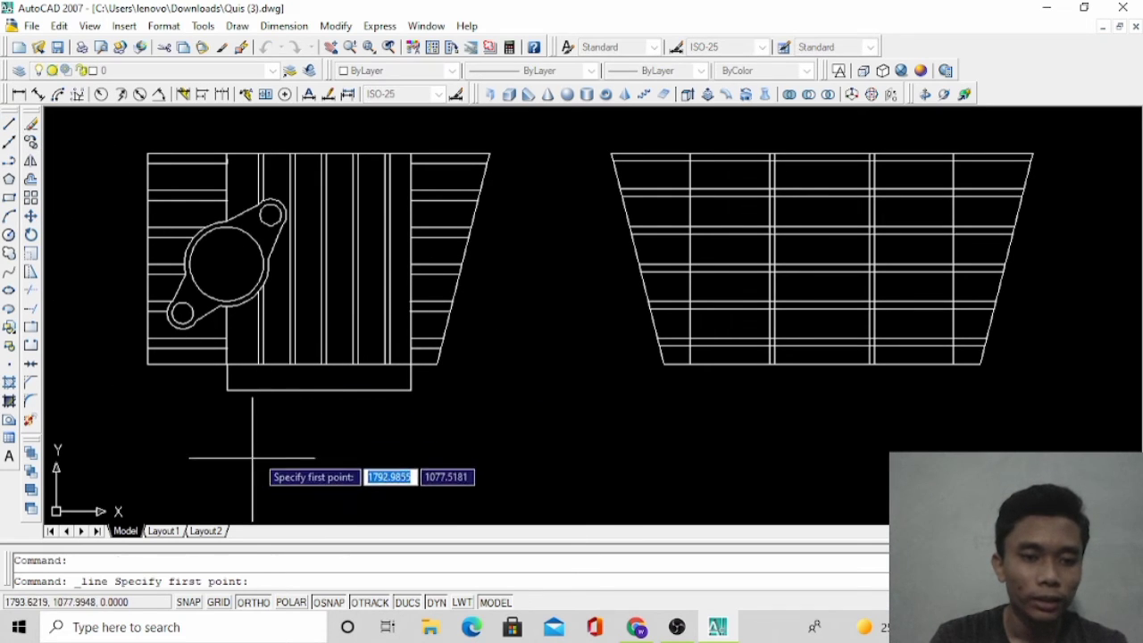
click(271, 416)
text(10)
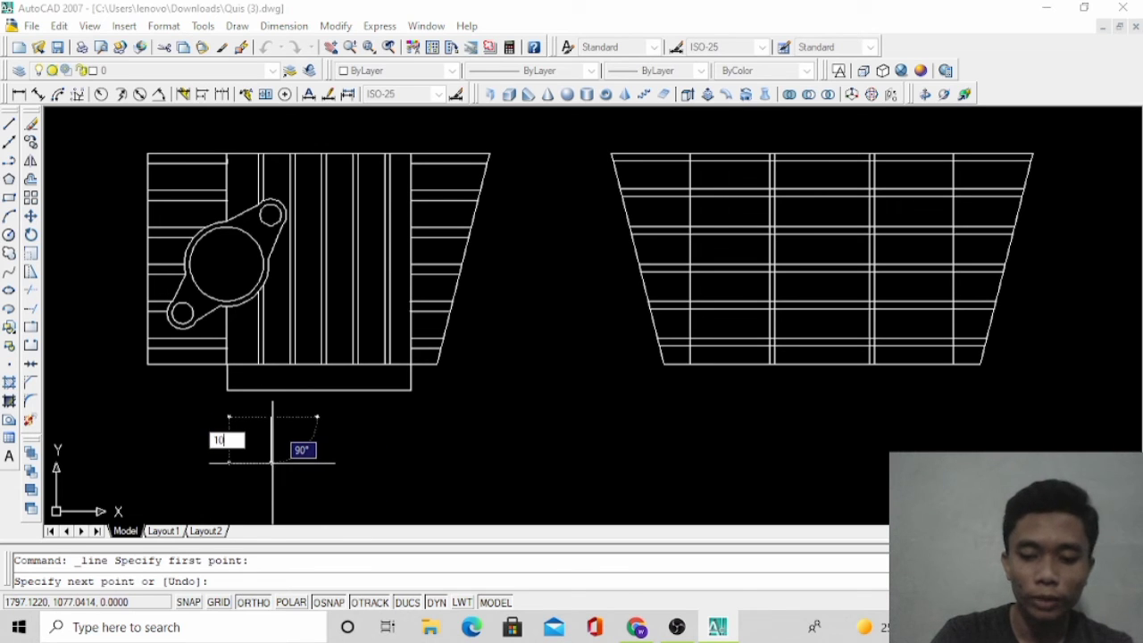
key(Return)
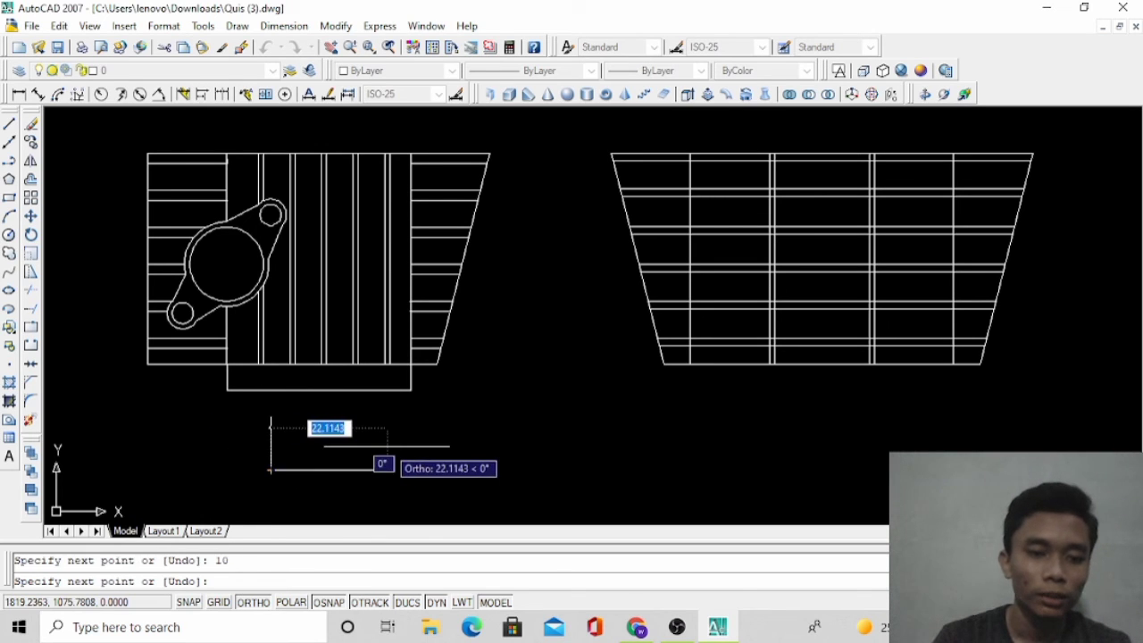
text(20)
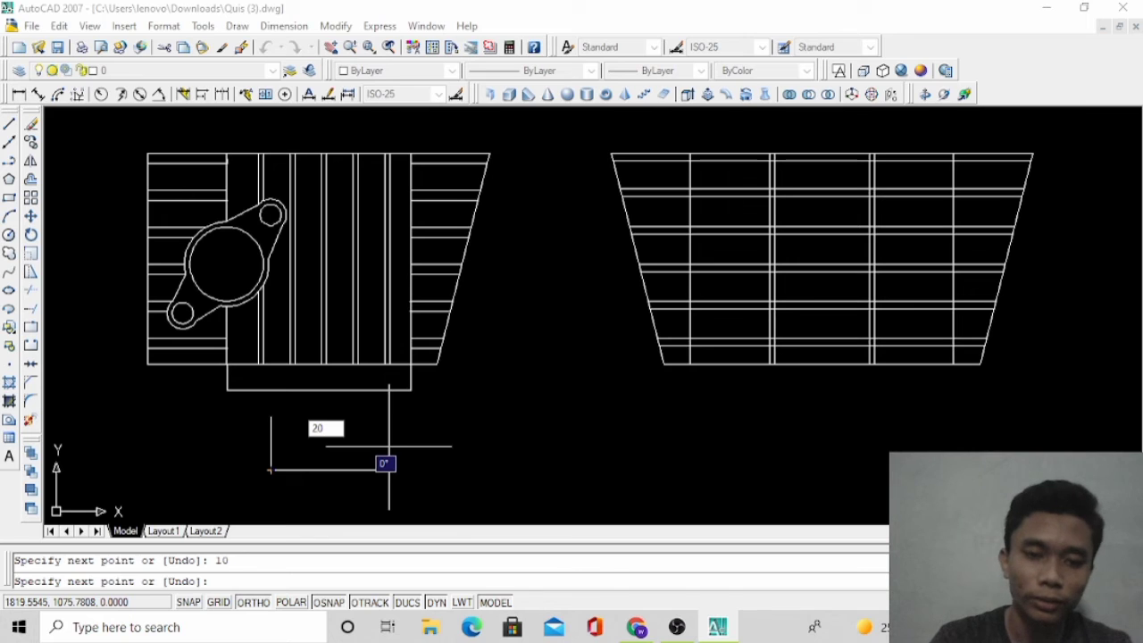
key(Return)
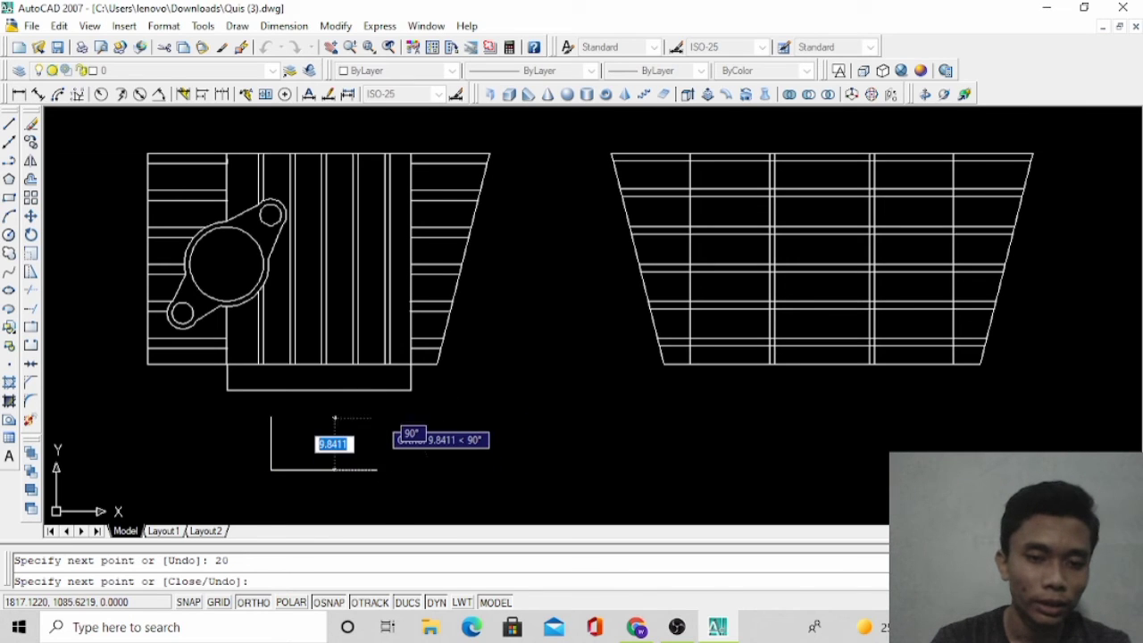
text(10)
key(Return)
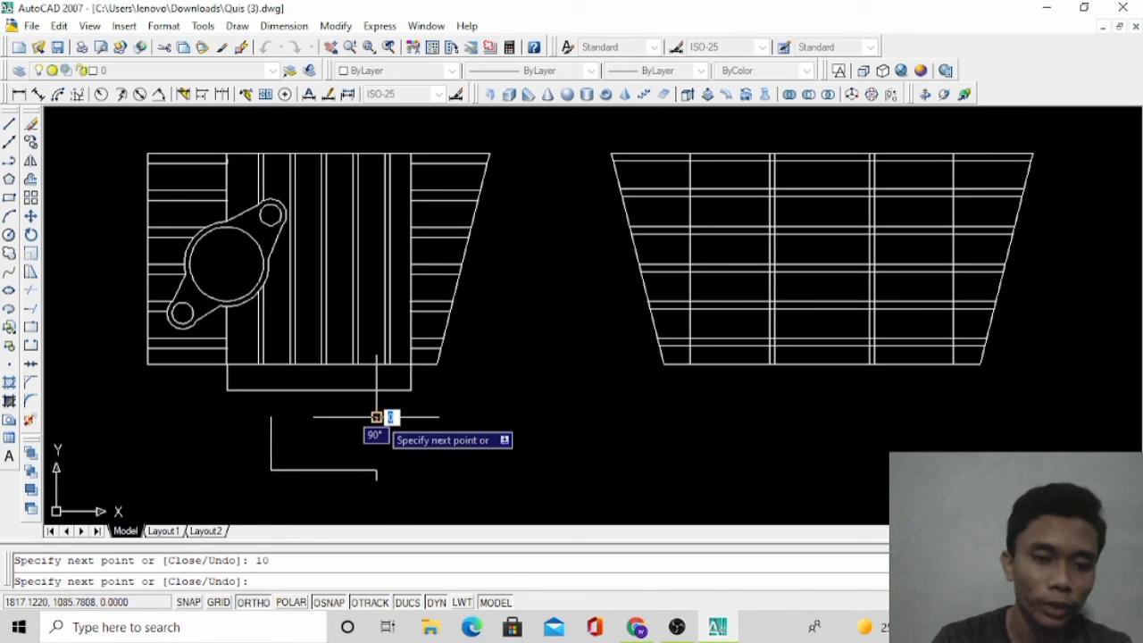
click(271, 470)
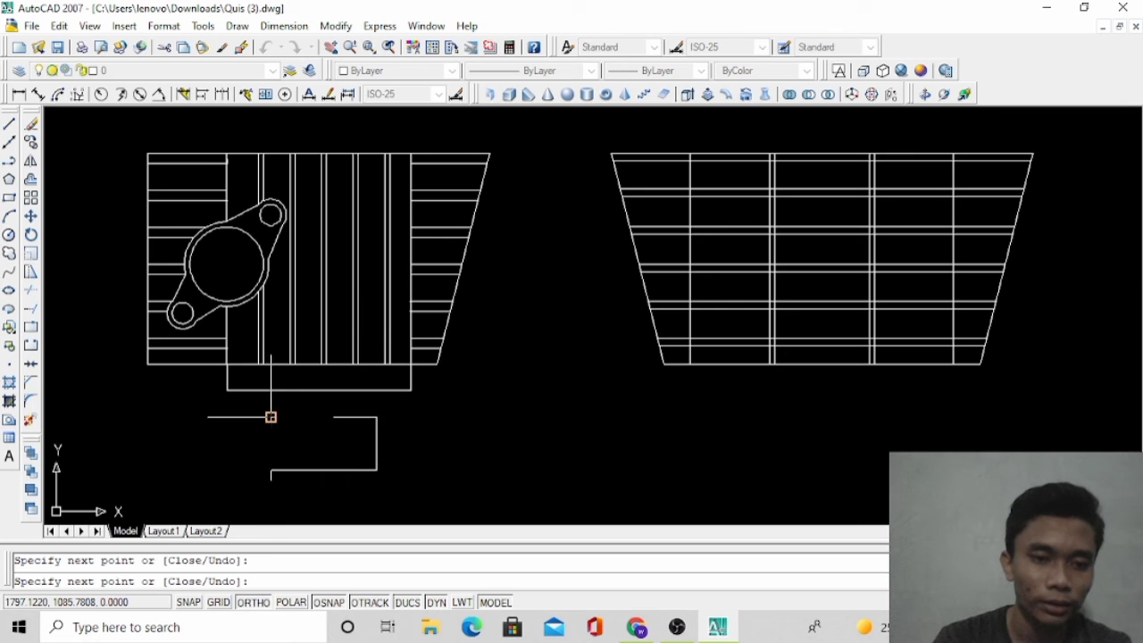
click(271, 418)
key(Escape)
Move the 20 by 10 rectangle by its top midpoint to the midpoint of the base outline's lower edge
click(339, 410)
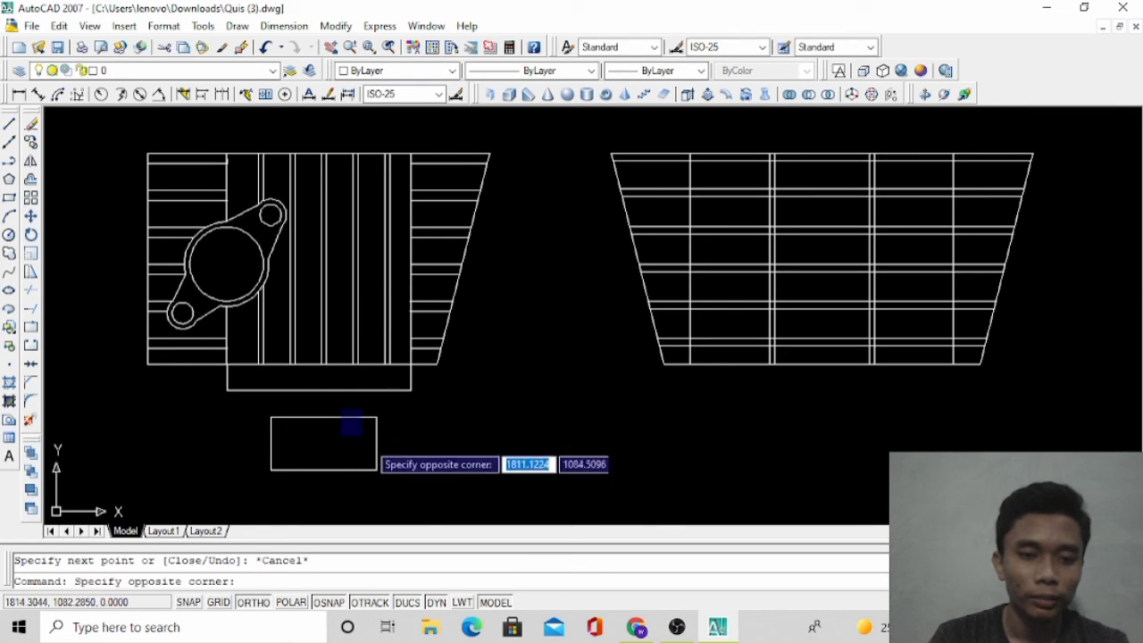
click(409, 486)
click(248, 409)
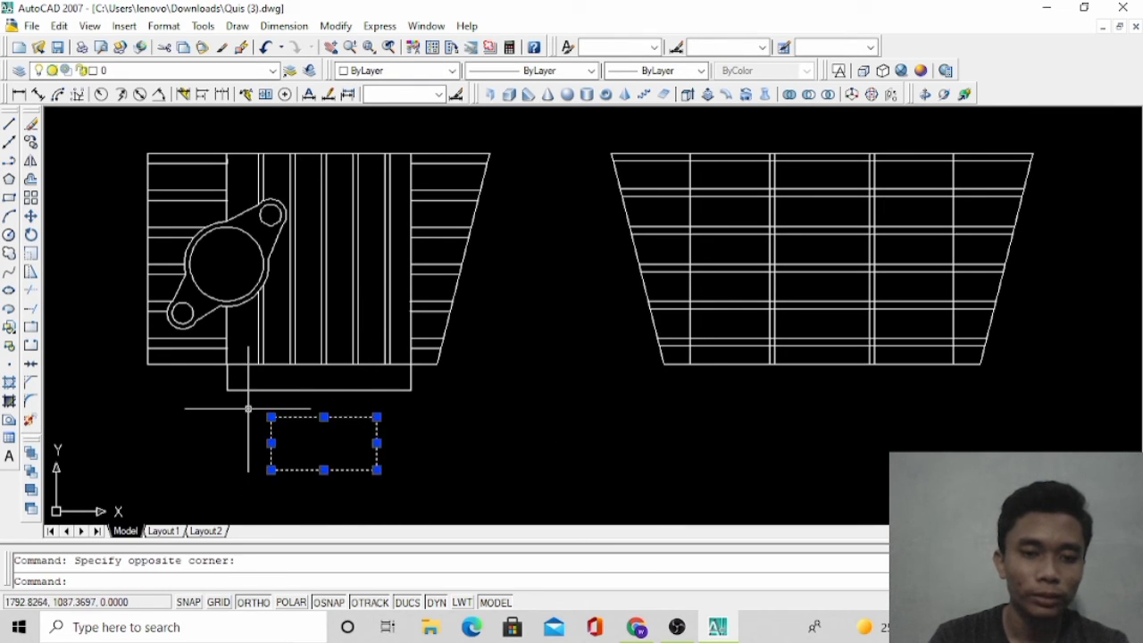
click(31, 216)
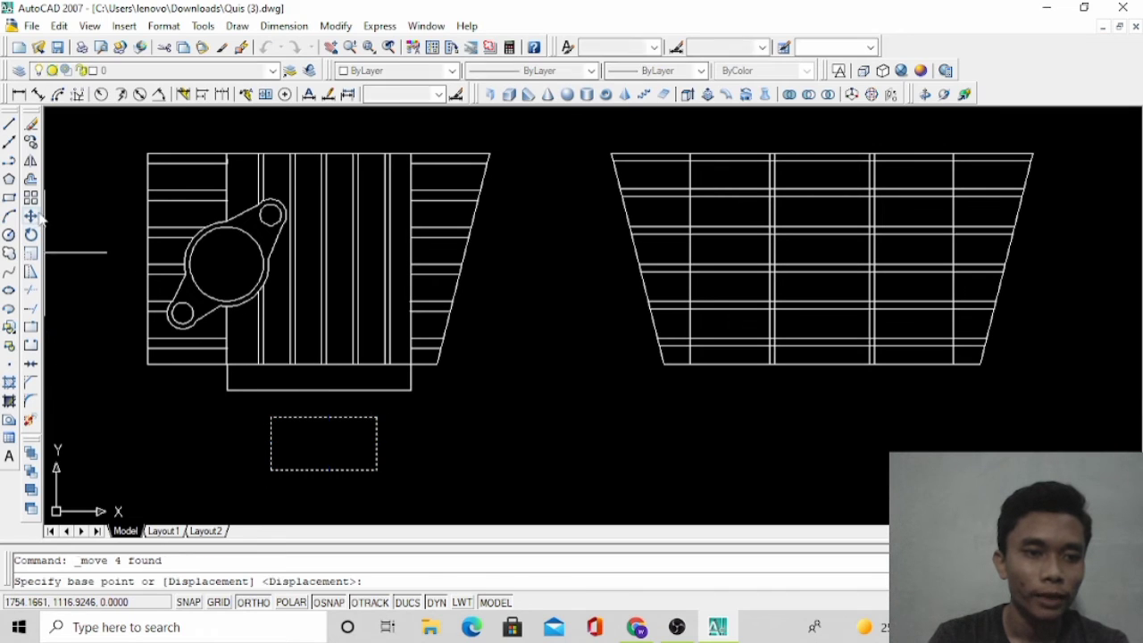
click(323, 418)
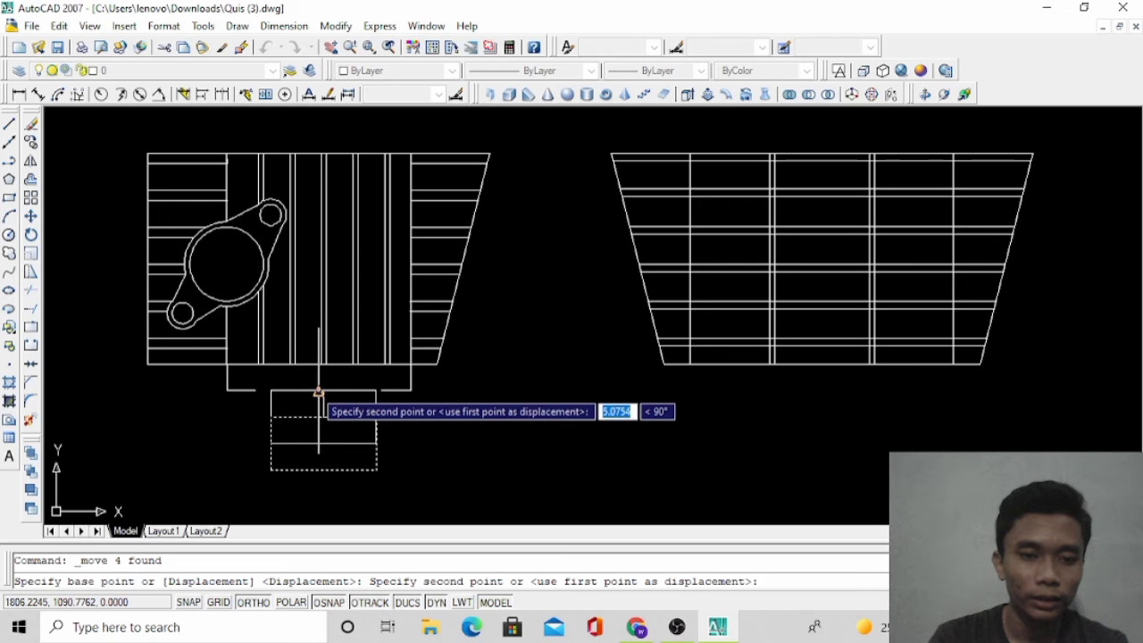
click(319, 391)
Draw a 5-unit-deep base outline beneath the second view, spanning between its outermost vertical fin lines
scroll(383, 281, down, 2)
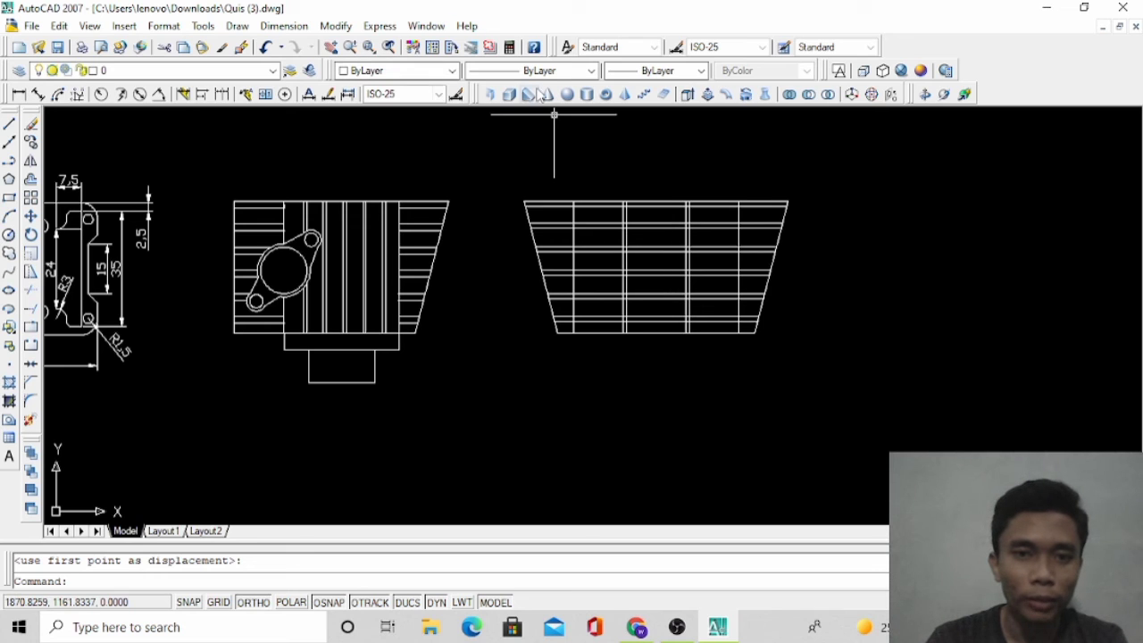
click(11, 123)
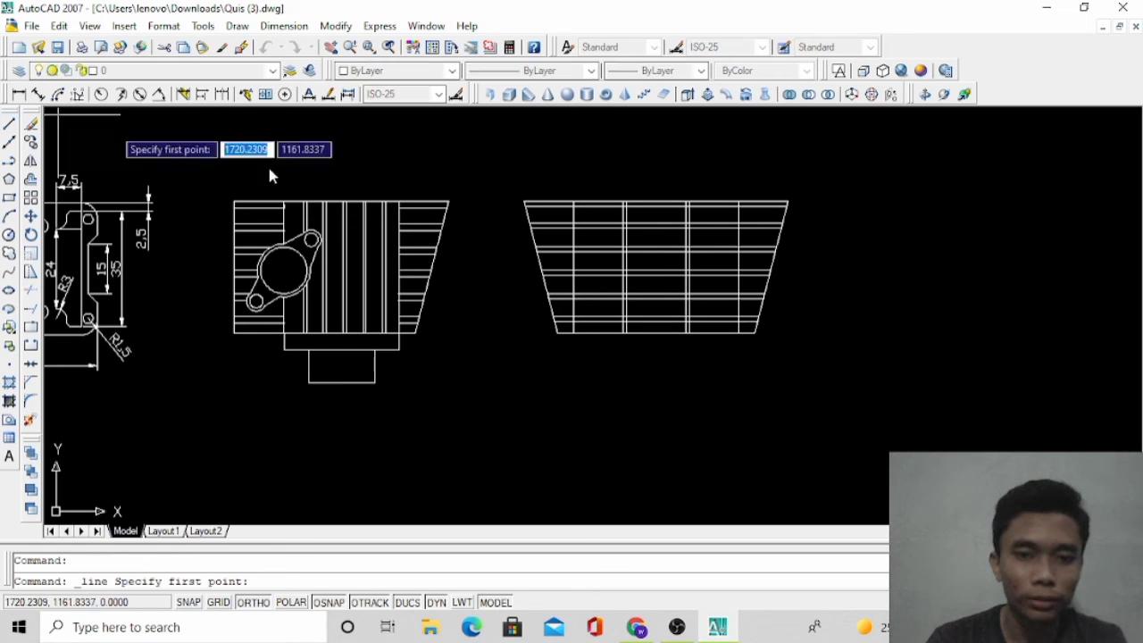
click(573, 333)
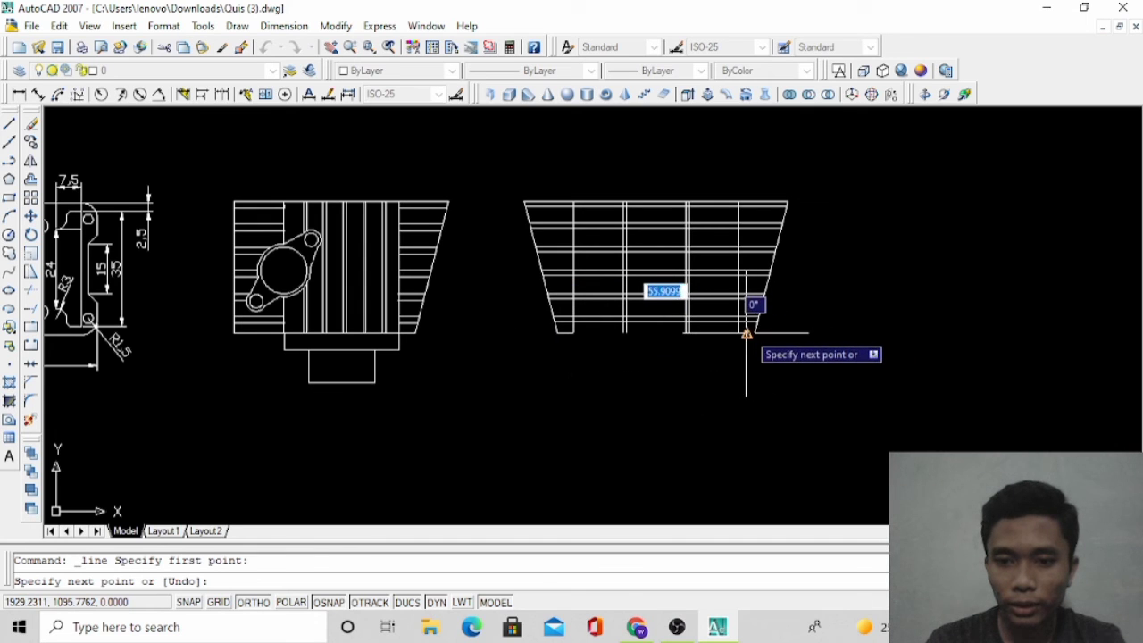
click(738, 333)
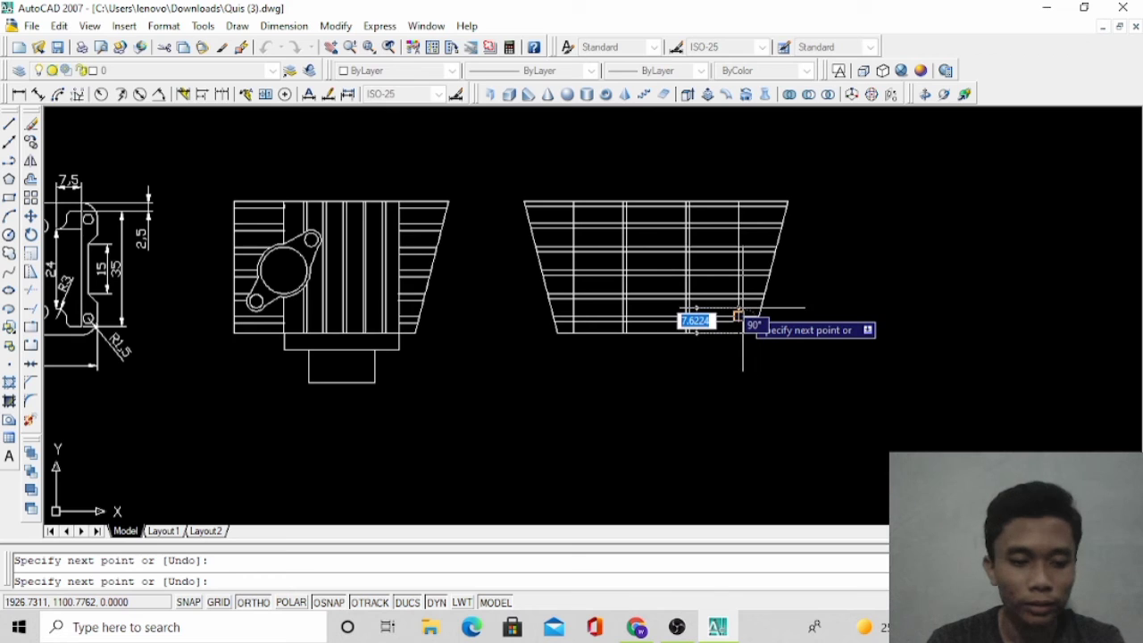
key(ctrl+z)
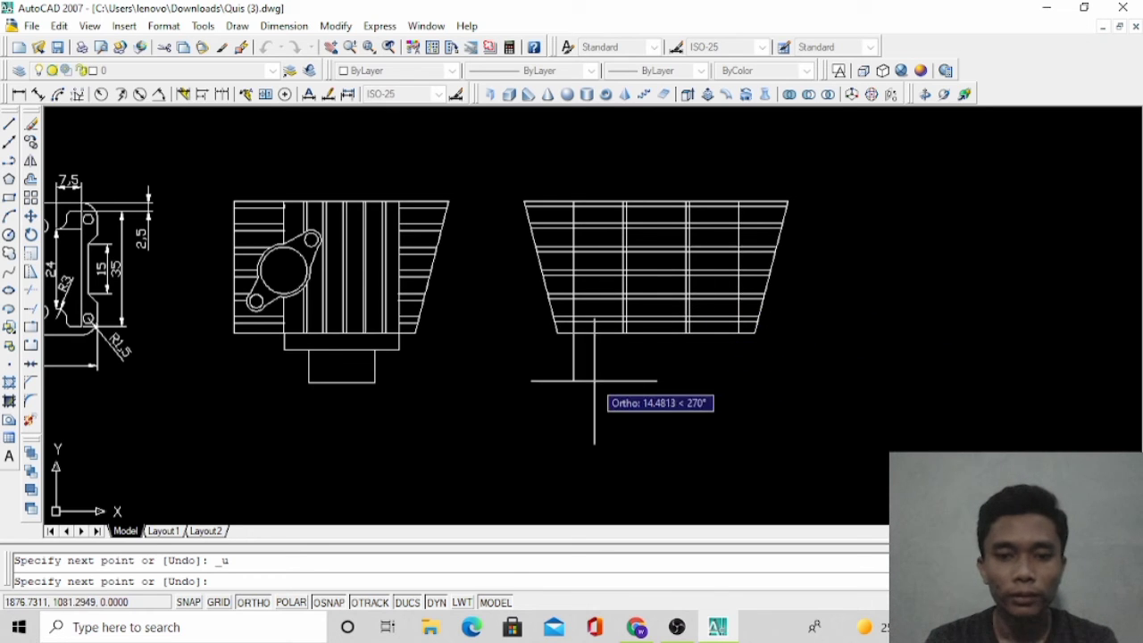
text(5)
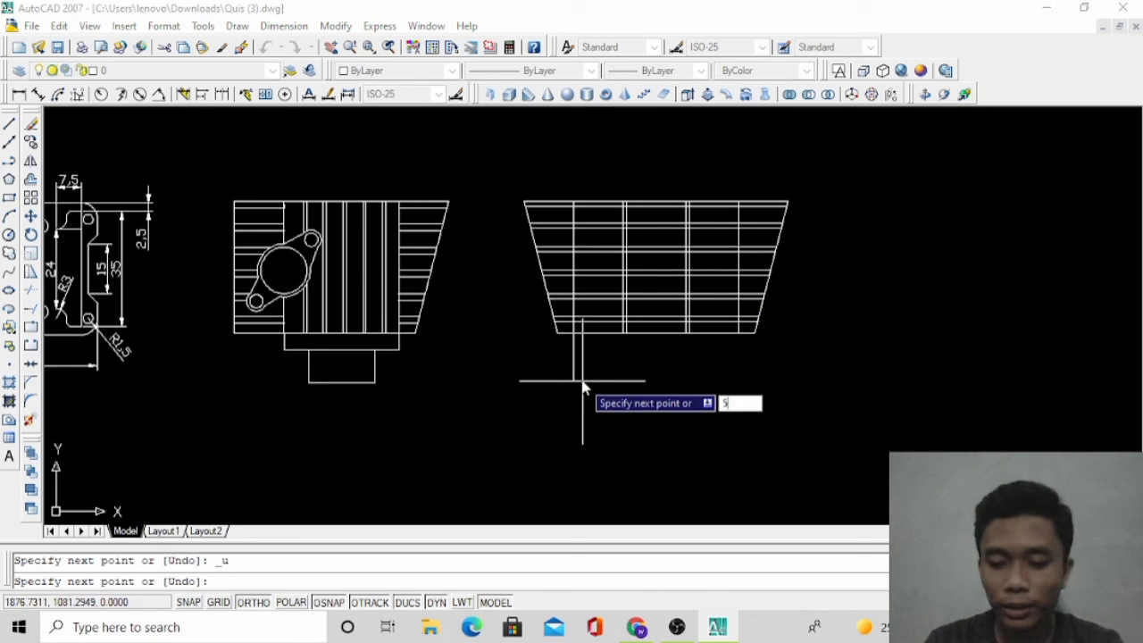
key(Return)
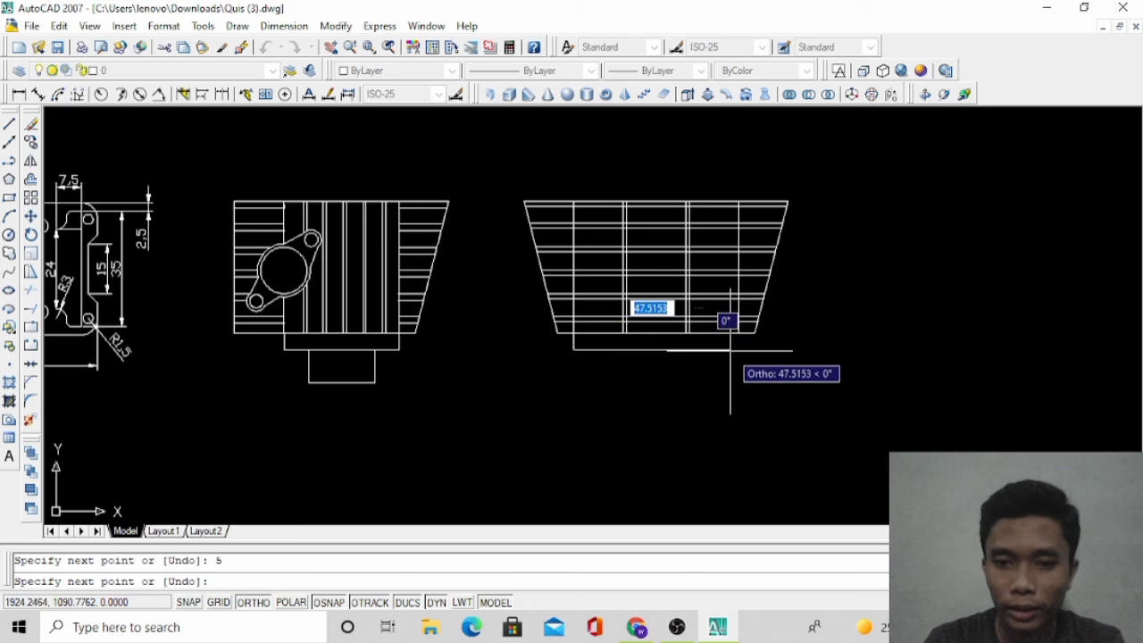
scroll(733, 340, up, 1)
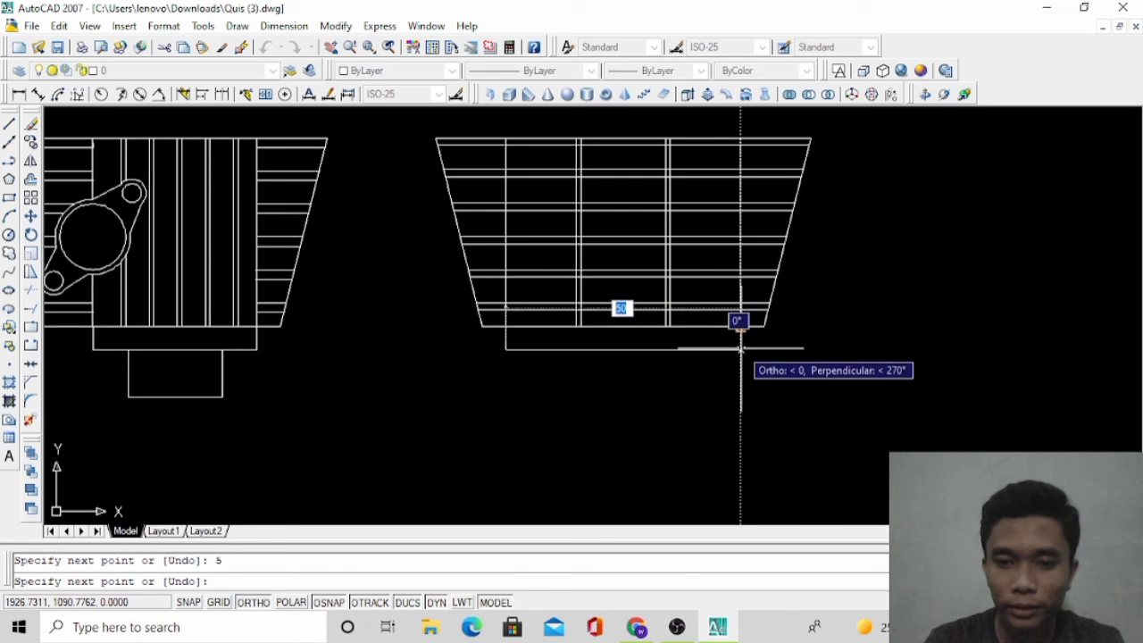
click(740, 350)
click(741, 327)
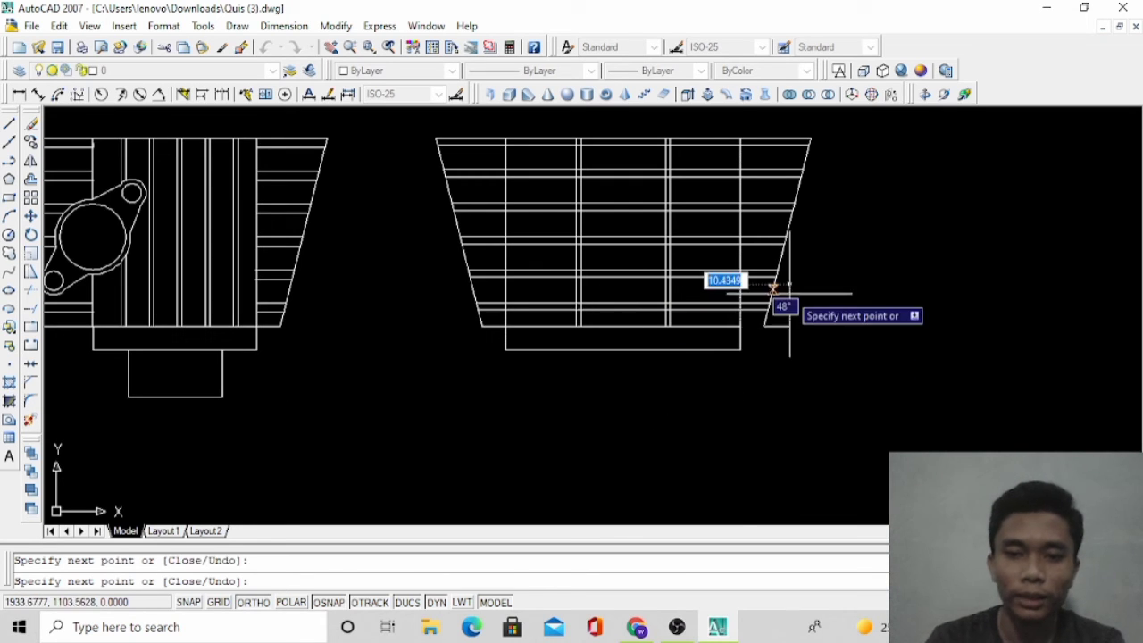
key(Escape)
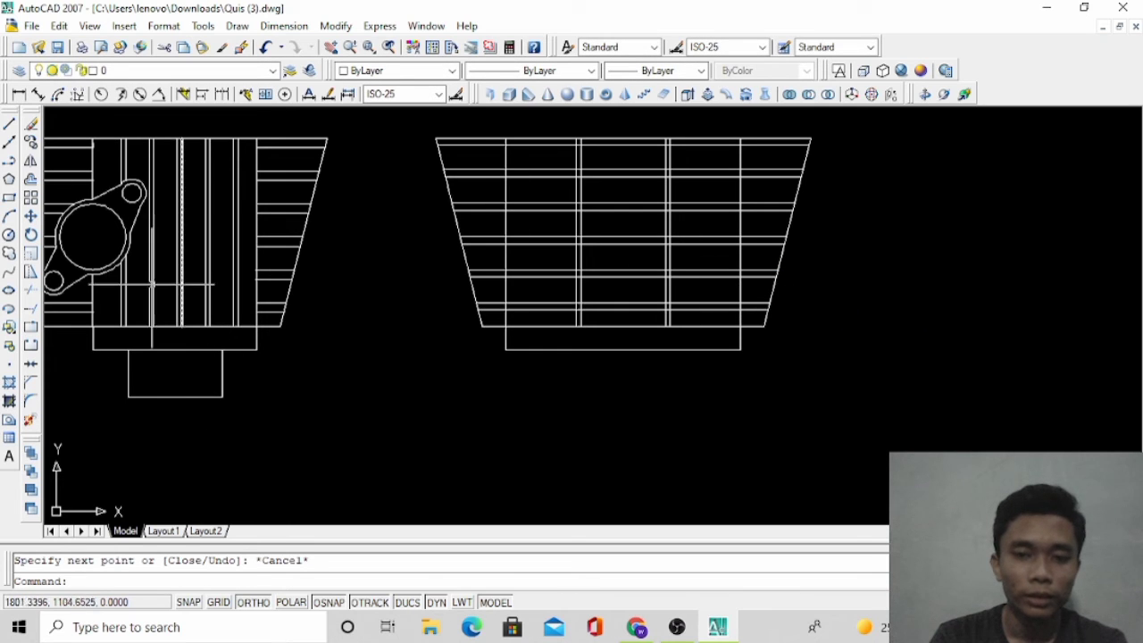
Copy the 20 by 10 rectangle under the side view by its top midpoint to the lower edge midpoint of the second view's base outline
click(10, 124)
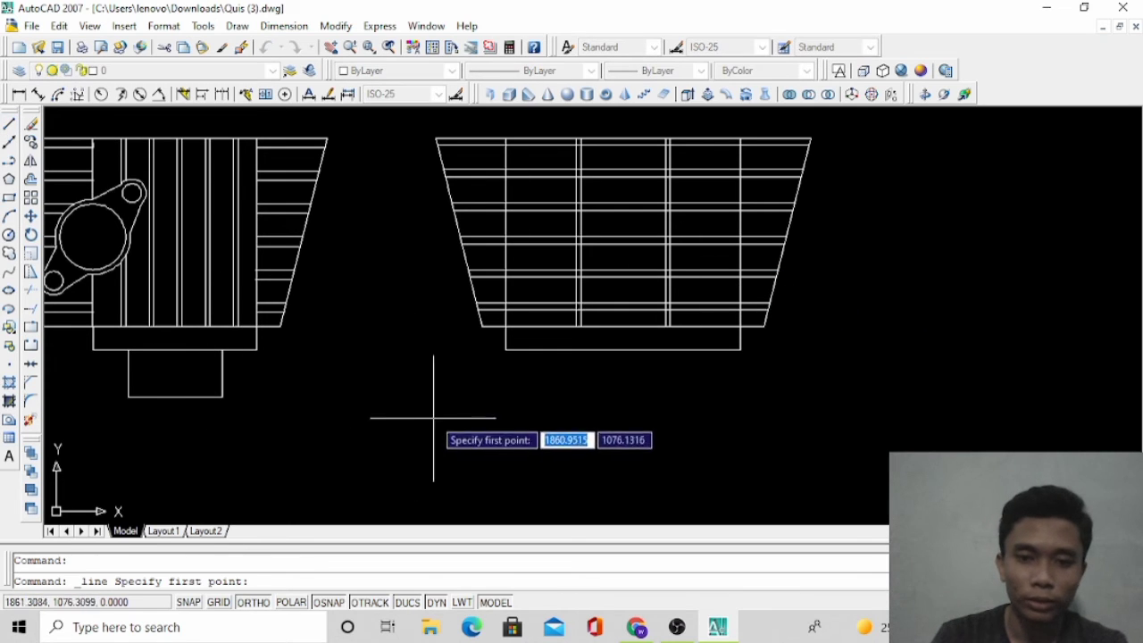
key(Escape)
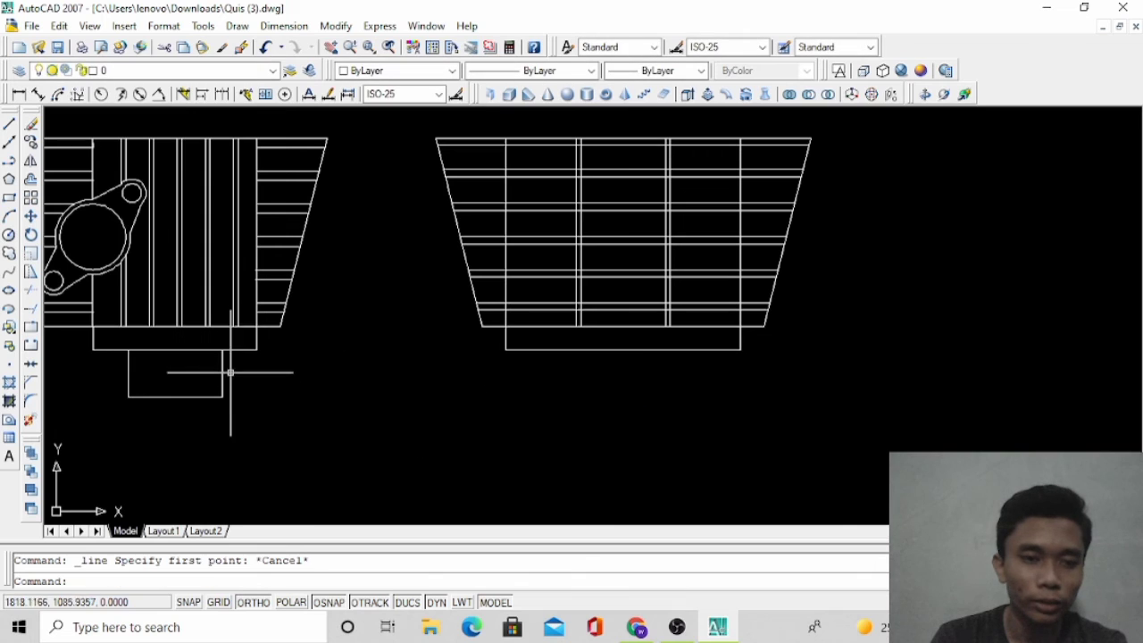
click(220, 375)
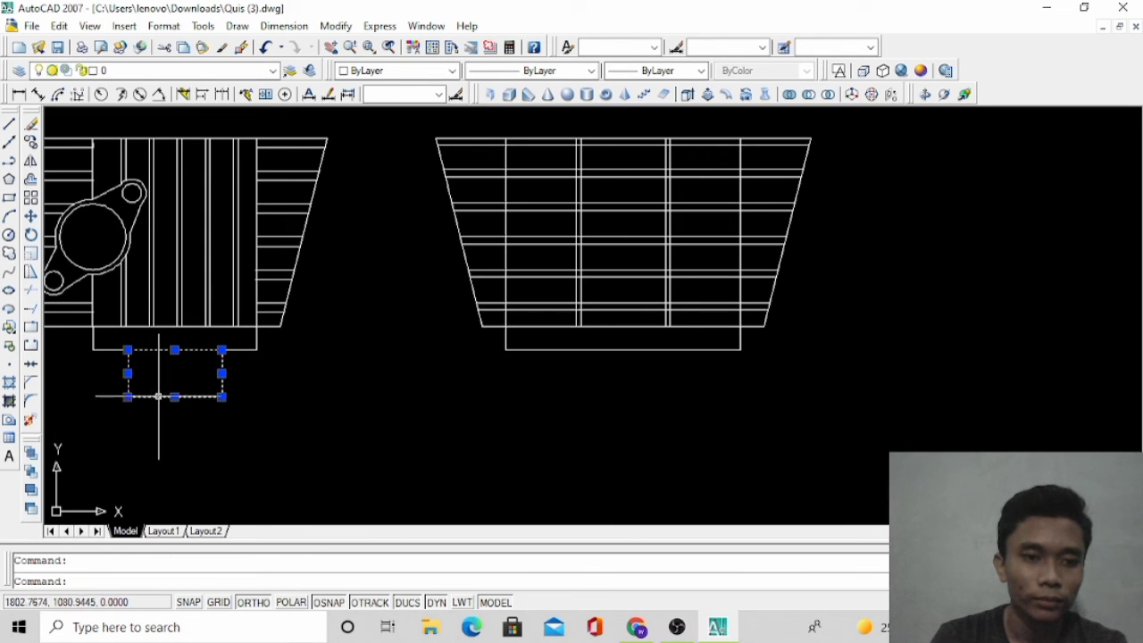
right_click(287, 366)
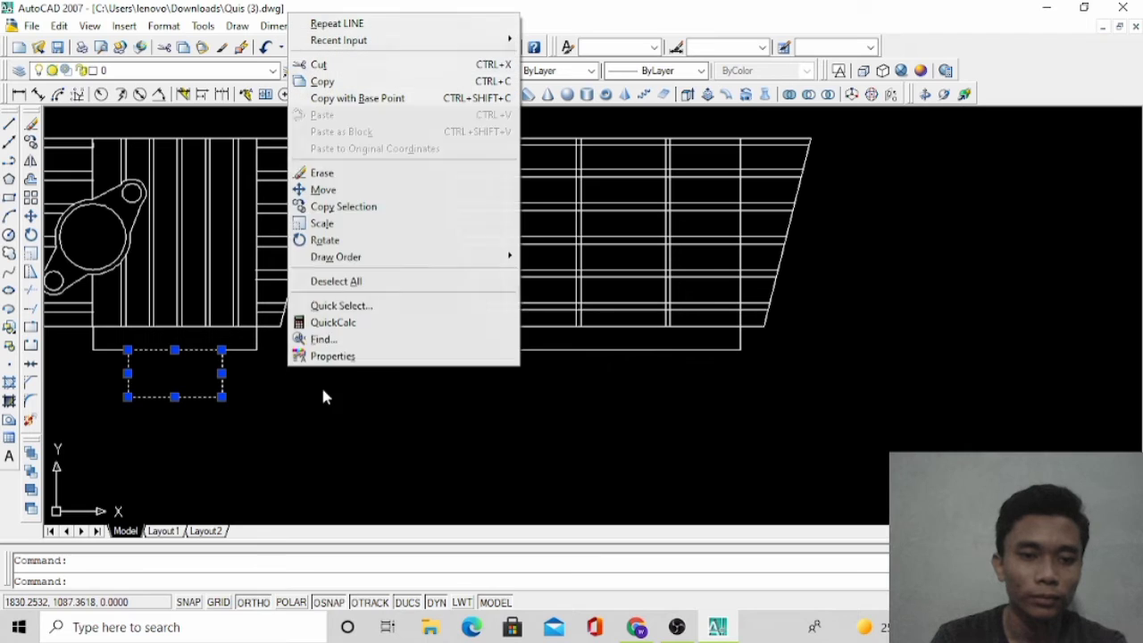
click(335, 205)
click(175, 350)
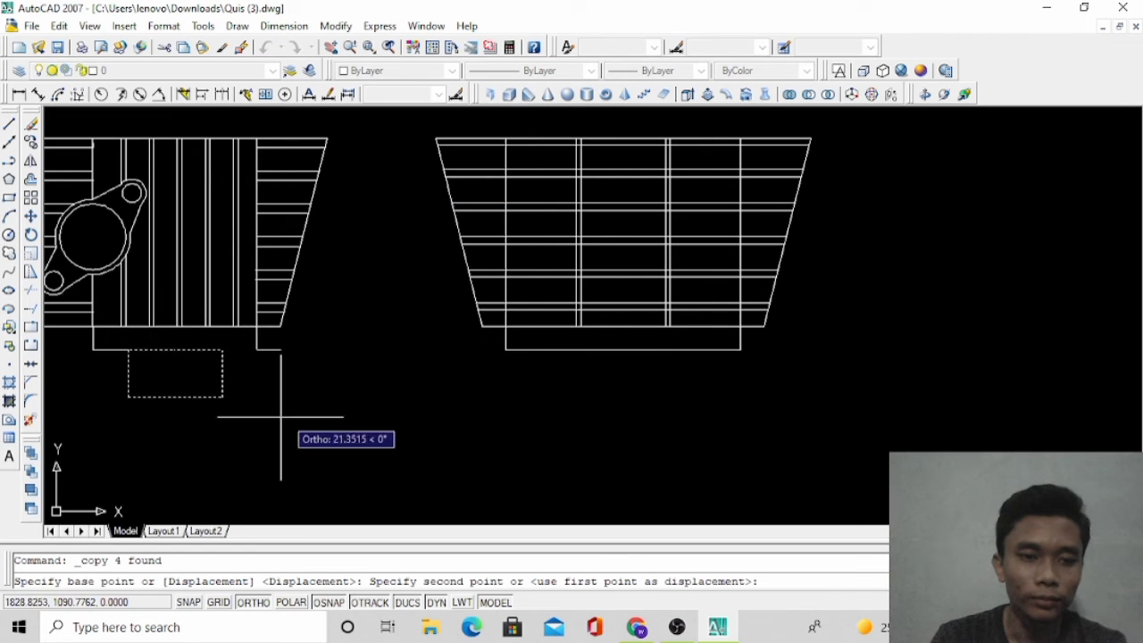
click(623, 350)
key(Escape)
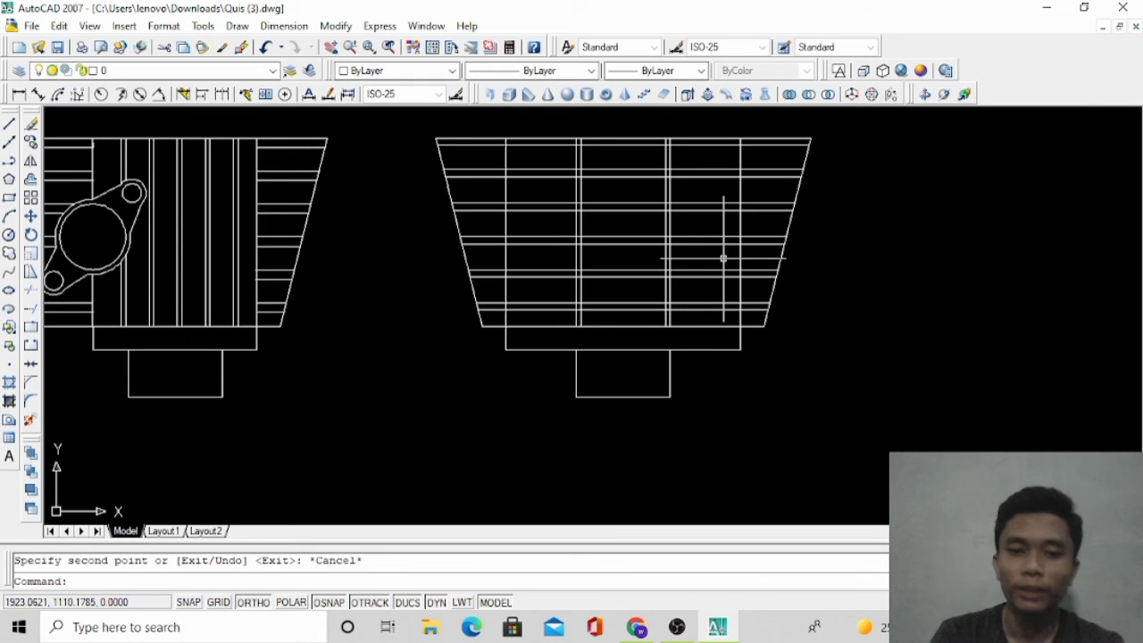
Draw a radius 2 circle in the second view, centred where the right double line's left edge meets the upper line of the second-lowest fin
scroll(723, 306, down, 1)
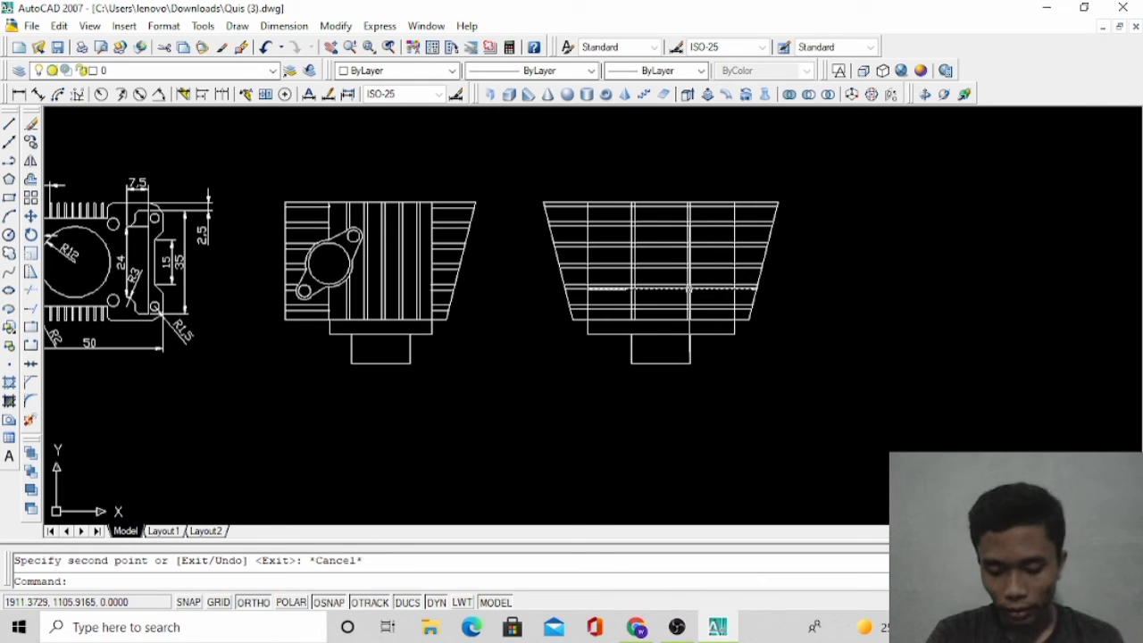
scroll(725, 247, up, 1)
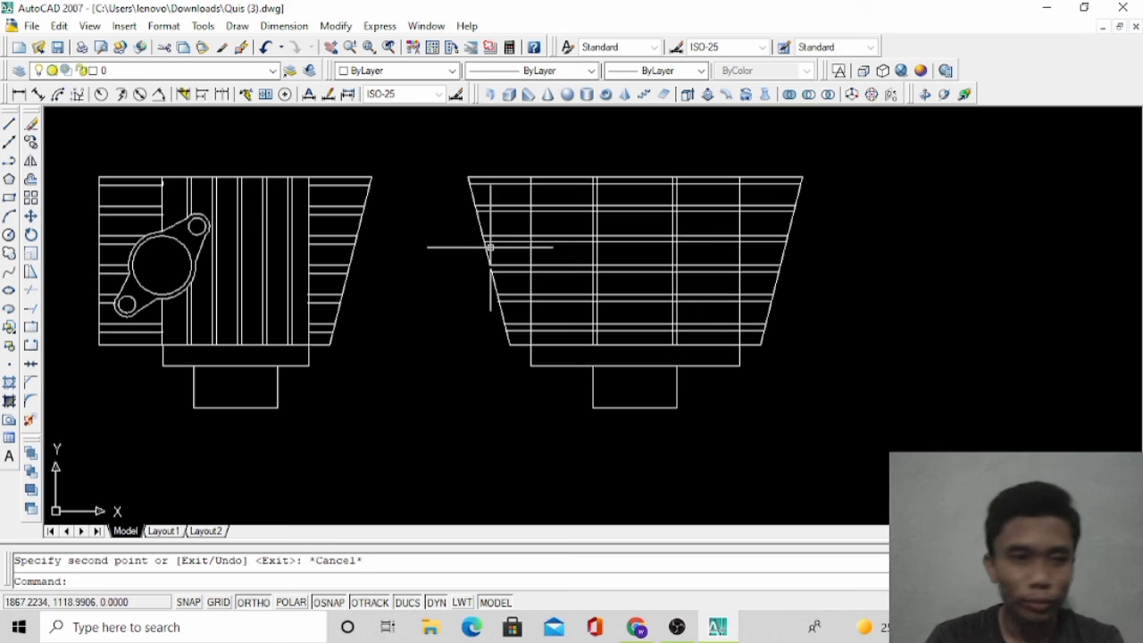
click(9, 235)
scroll(672, 290, up, 2)
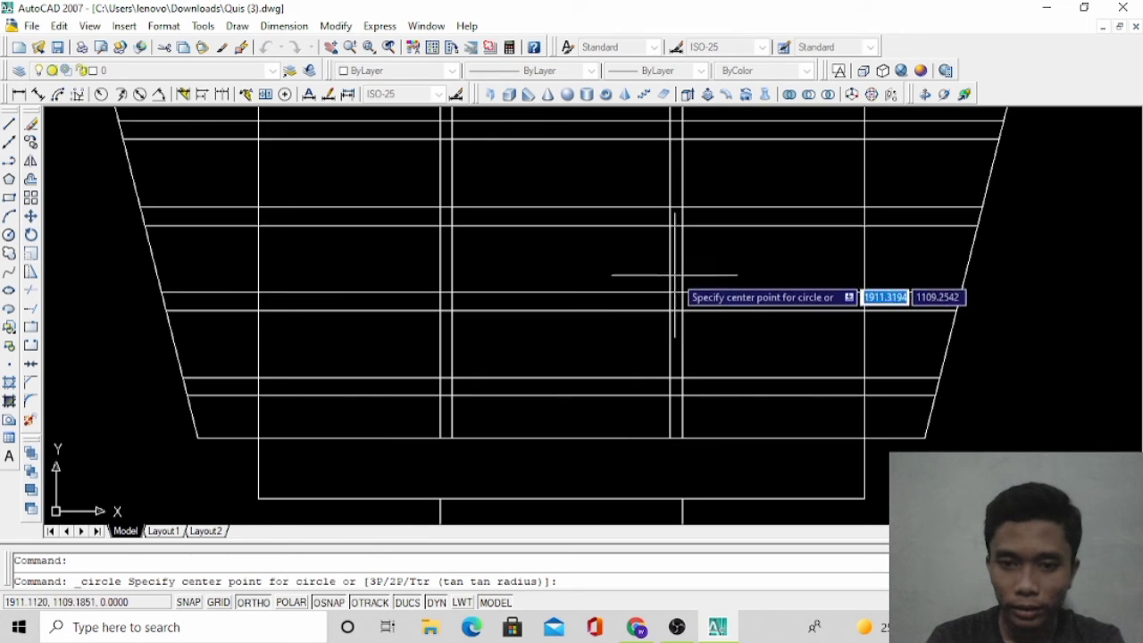
click(670, 292)
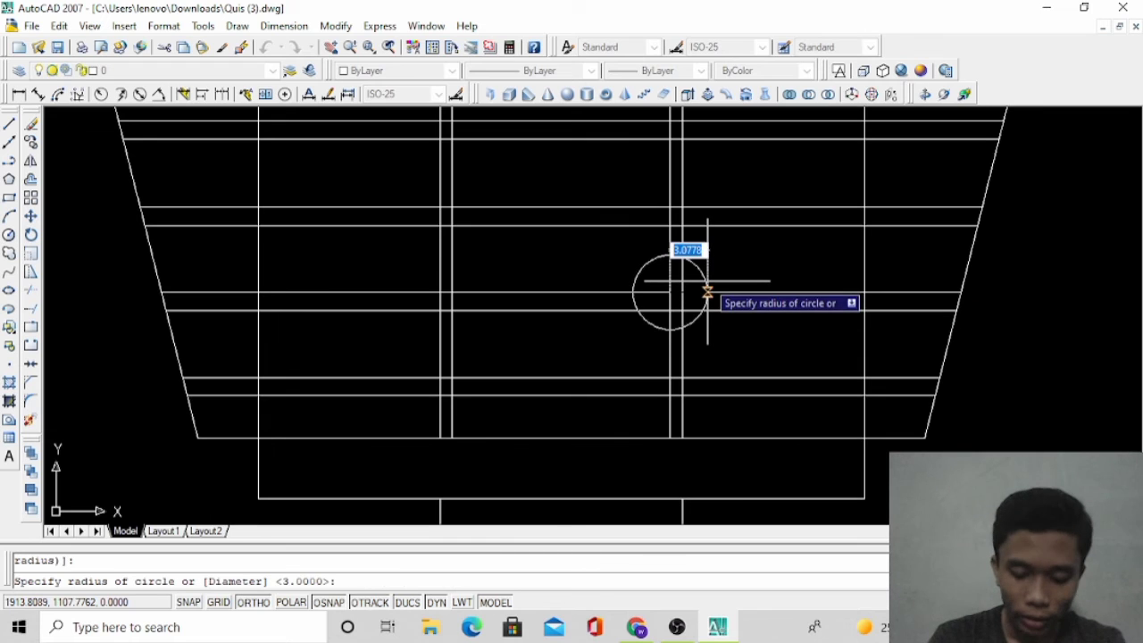
text(2)
key(Return)
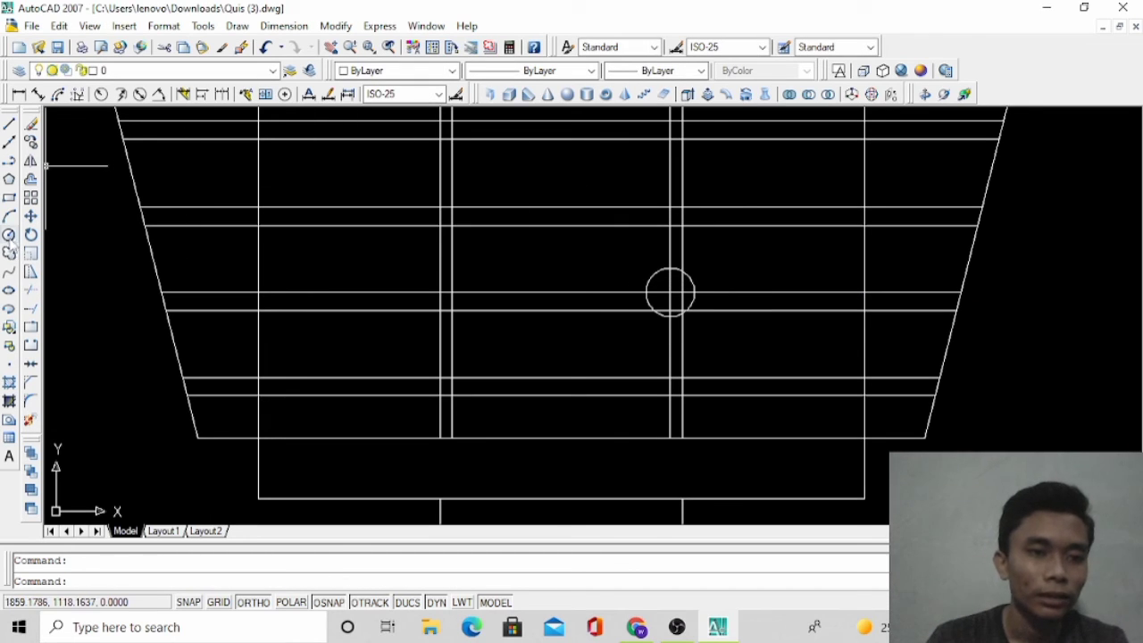
Draw a concentric circle of radius 3 around the radius 2 circle in the second view
click(9, 235)
click(670, 292)
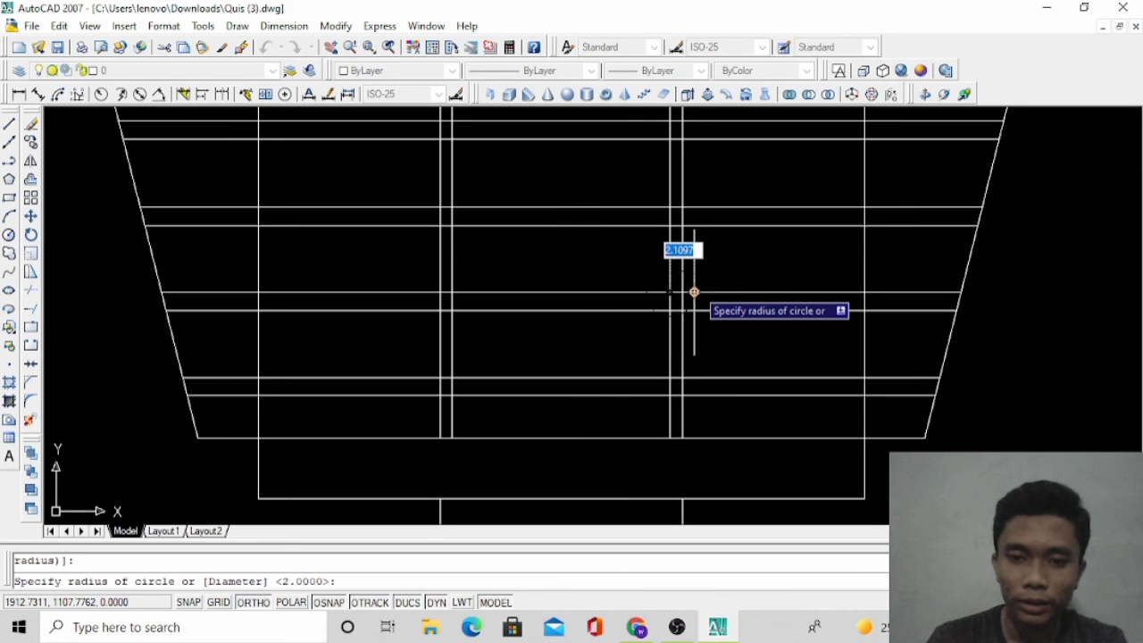
text(2)
text(3)
key(Return)
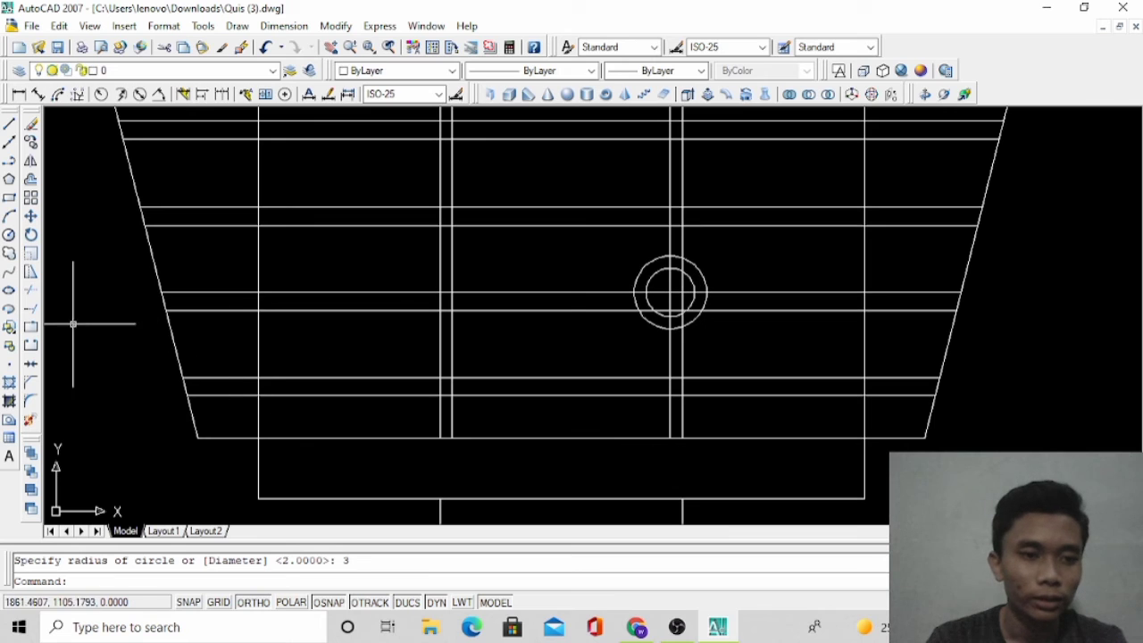
Trim the fin lines crossing the ring between the two circles and erase the horizontal segment through the inner circle's centre
click(32, 288)
key(Return)
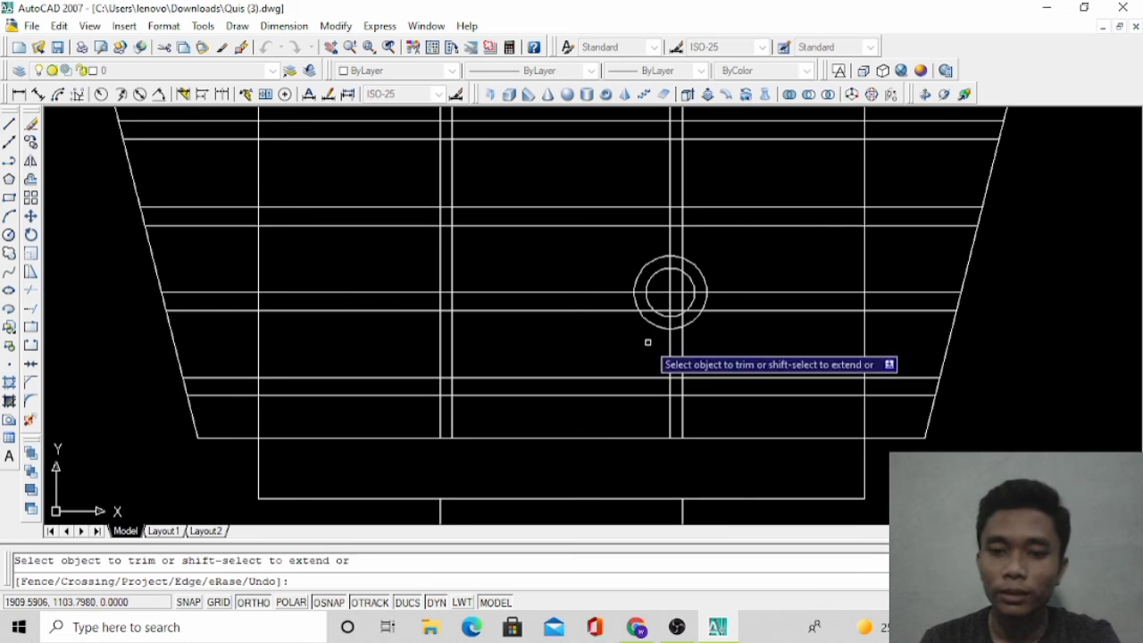
scroll(671, 295, up, 2)
click(690, 256)
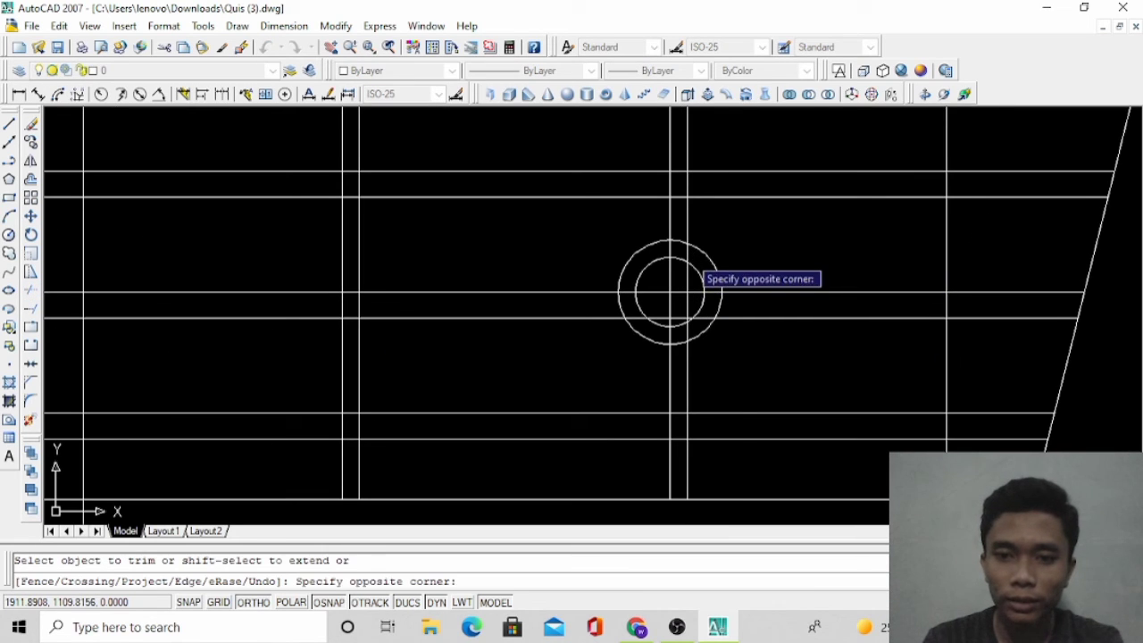
click(689, 255)
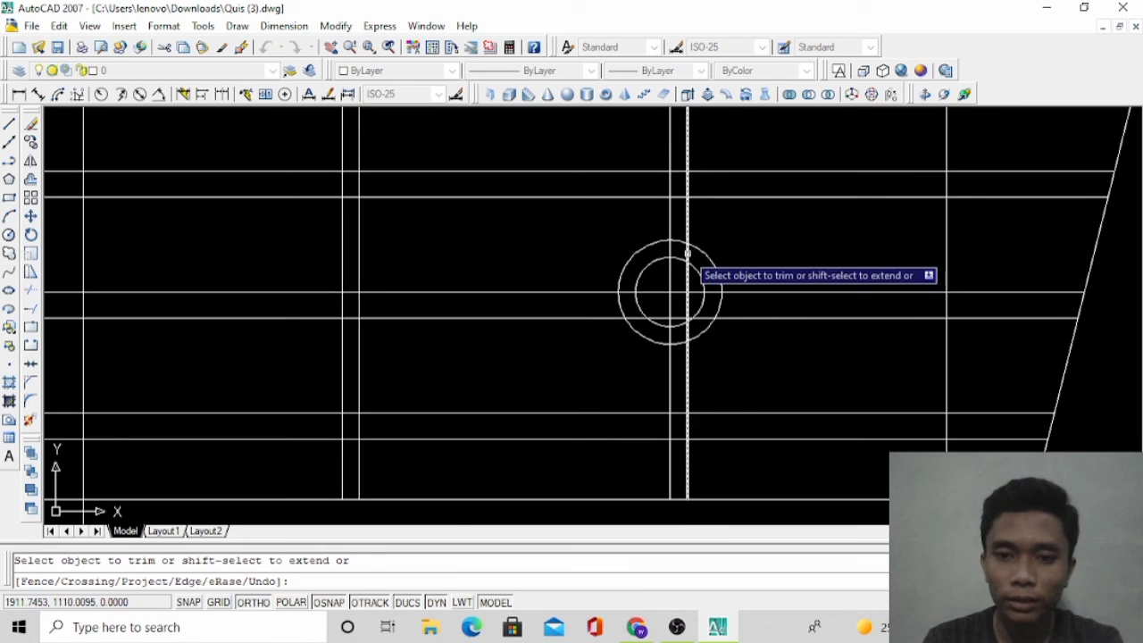
click(715, 291)
click(716, 294)
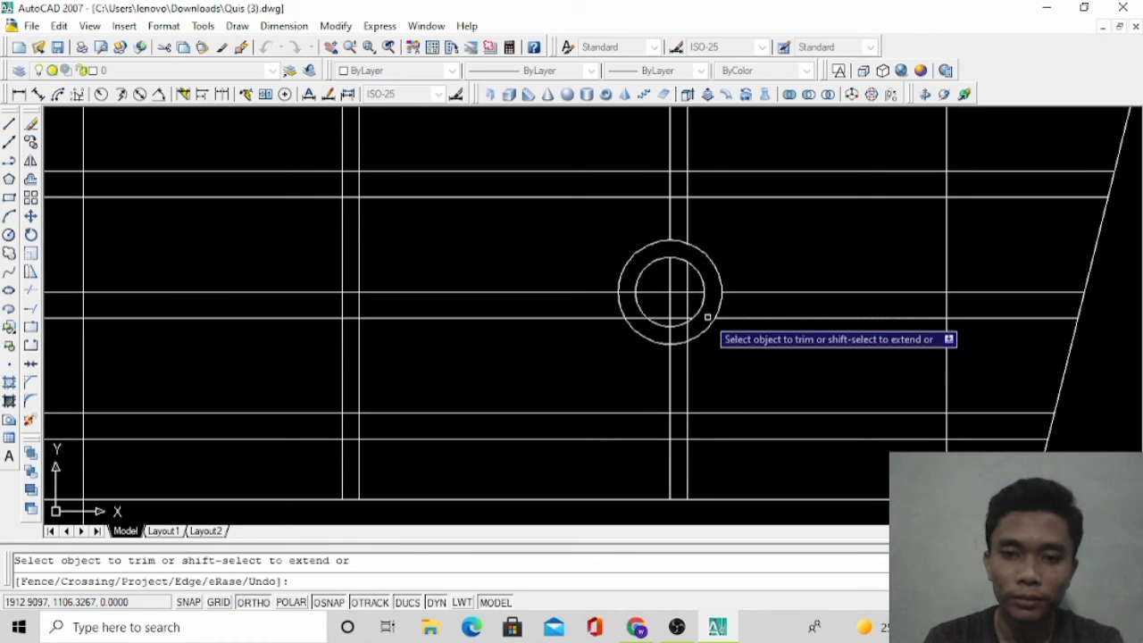
click(635, 315)
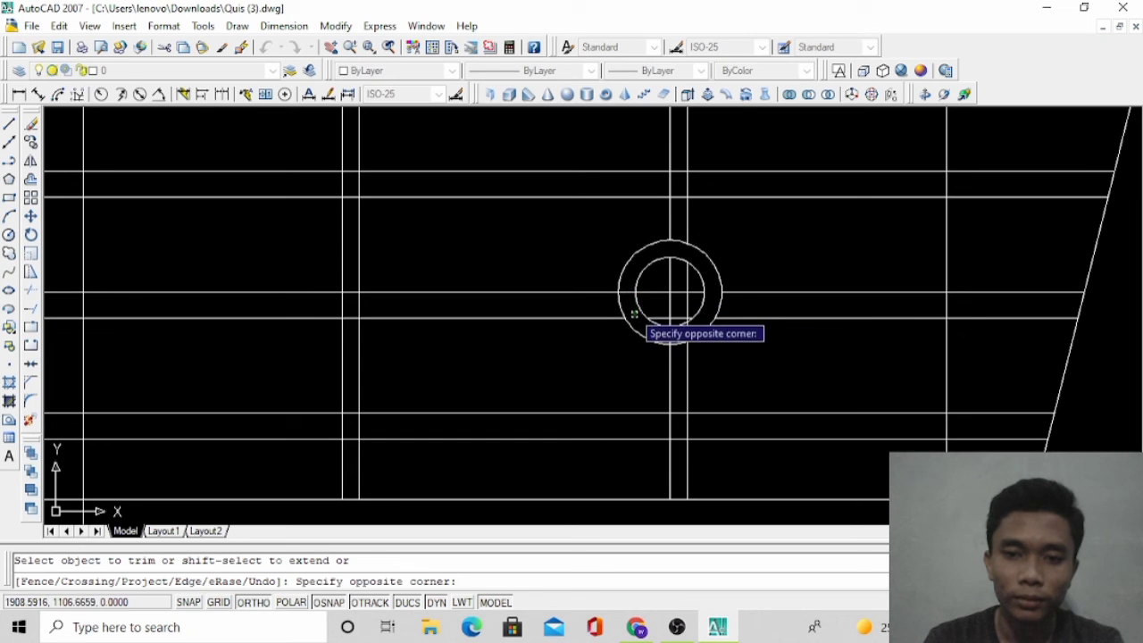
click(629, 302)
key(Escape)
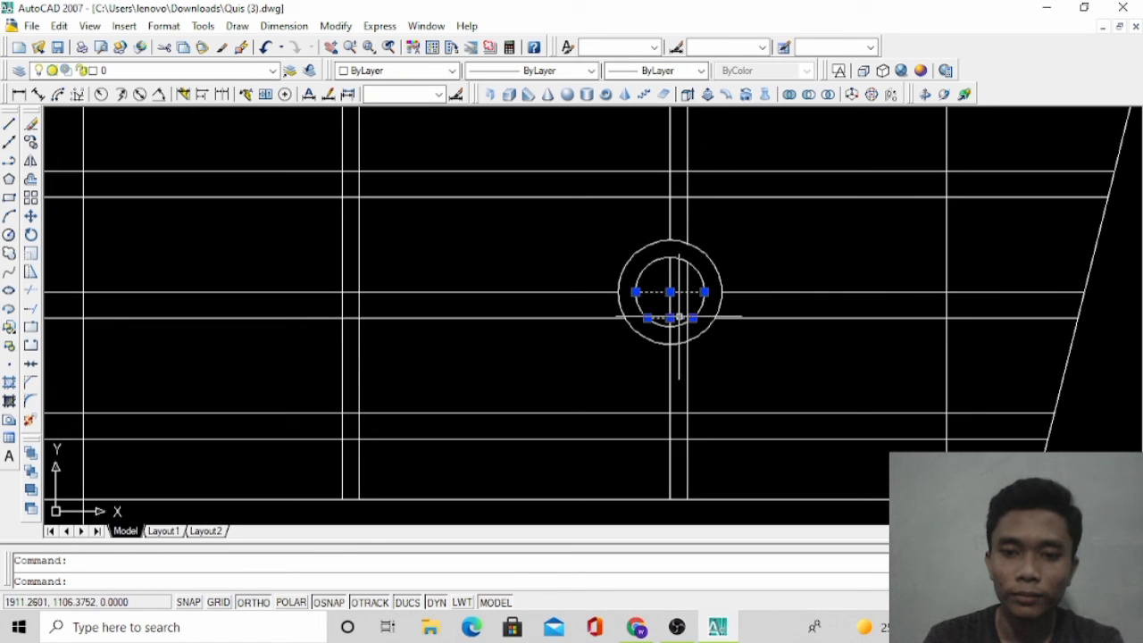
right_click(779, 244)
click(795, 404)
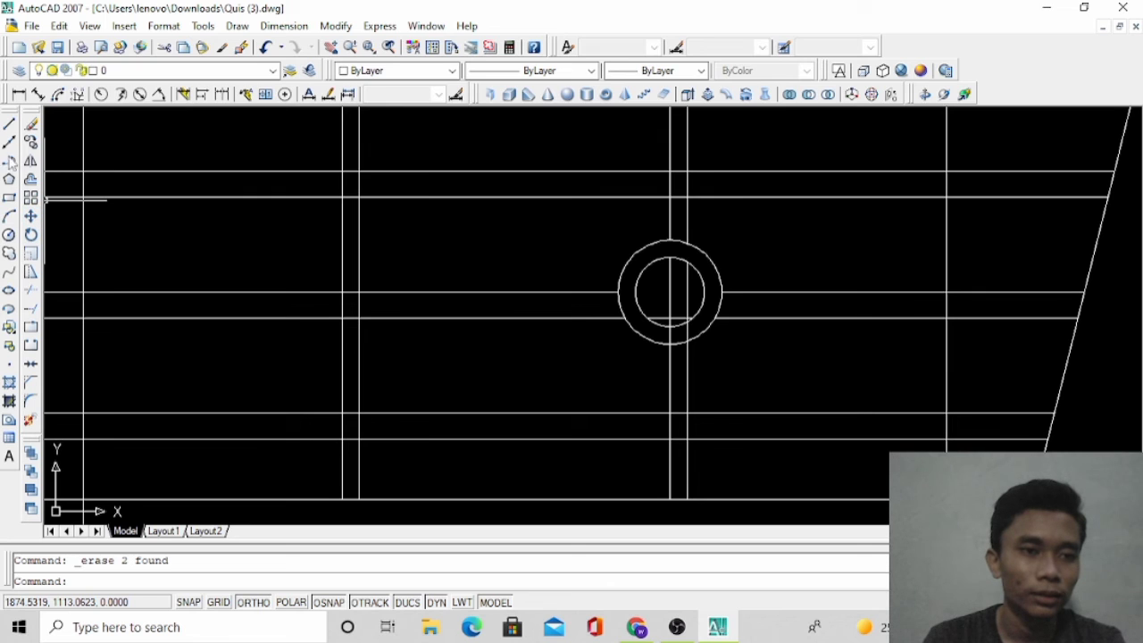
Trim the remaining vertical line pieces between the lower arcs of the two concentric circles, keeping both circles whole
click(31, 290)
key(Return)
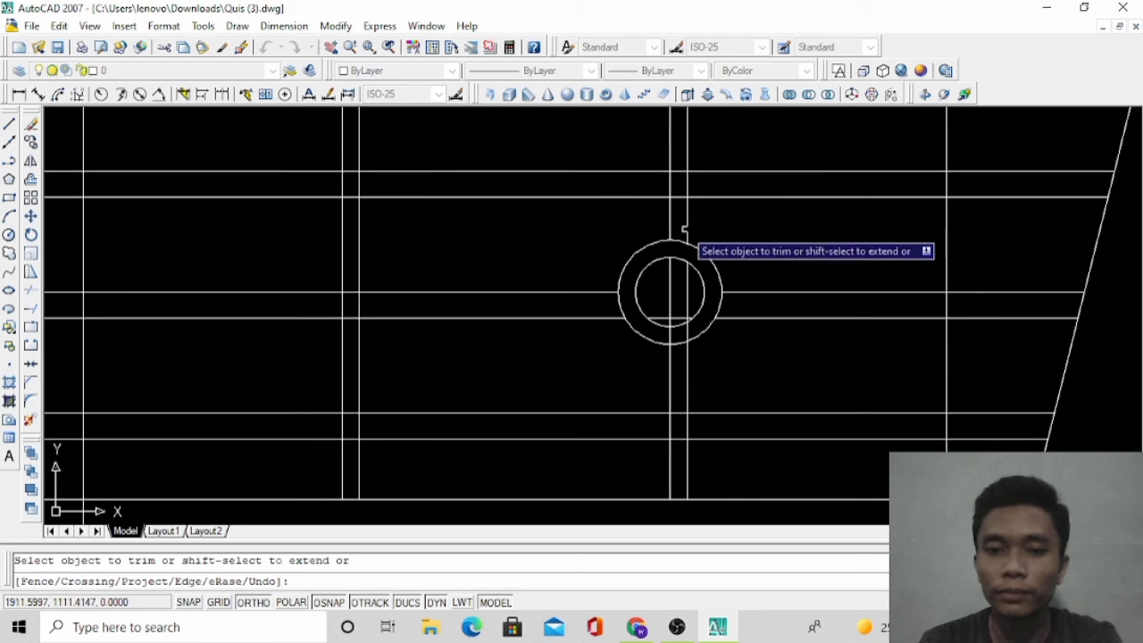
click(665, 341)
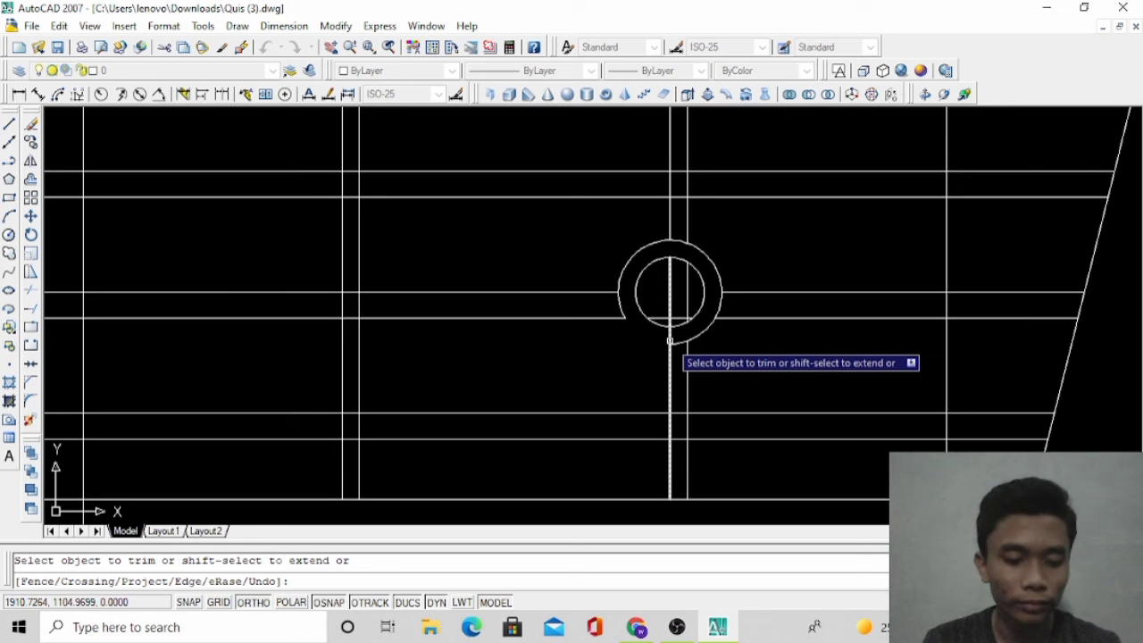
key(ctrl+z)
click(673, 339)
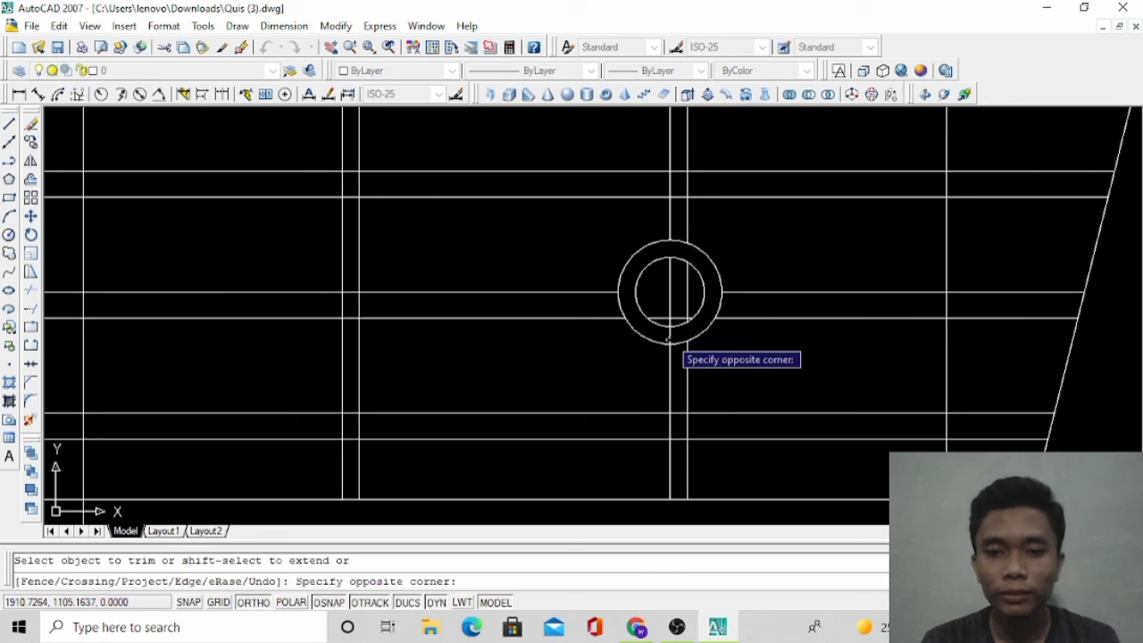
click(672, 333)
key(Escape)
Erase the remaining horizontal segment and the two vertical segments inside the inner circle
scroll(684, 308, up, 2)
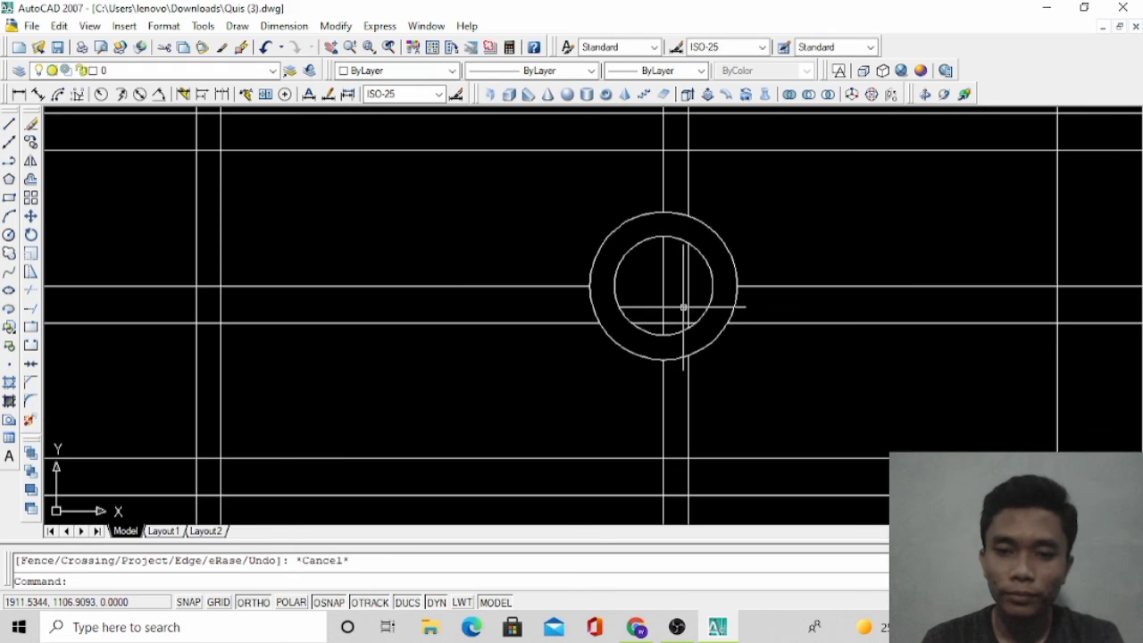
click(676, 323)
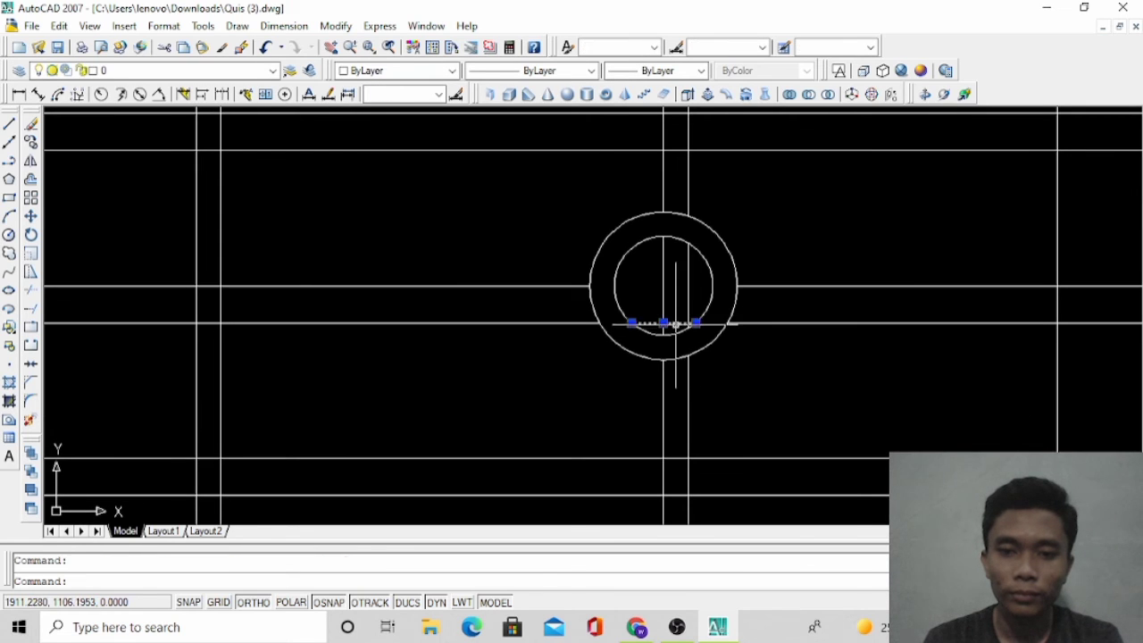
click(672, 306)
click(661, 288)
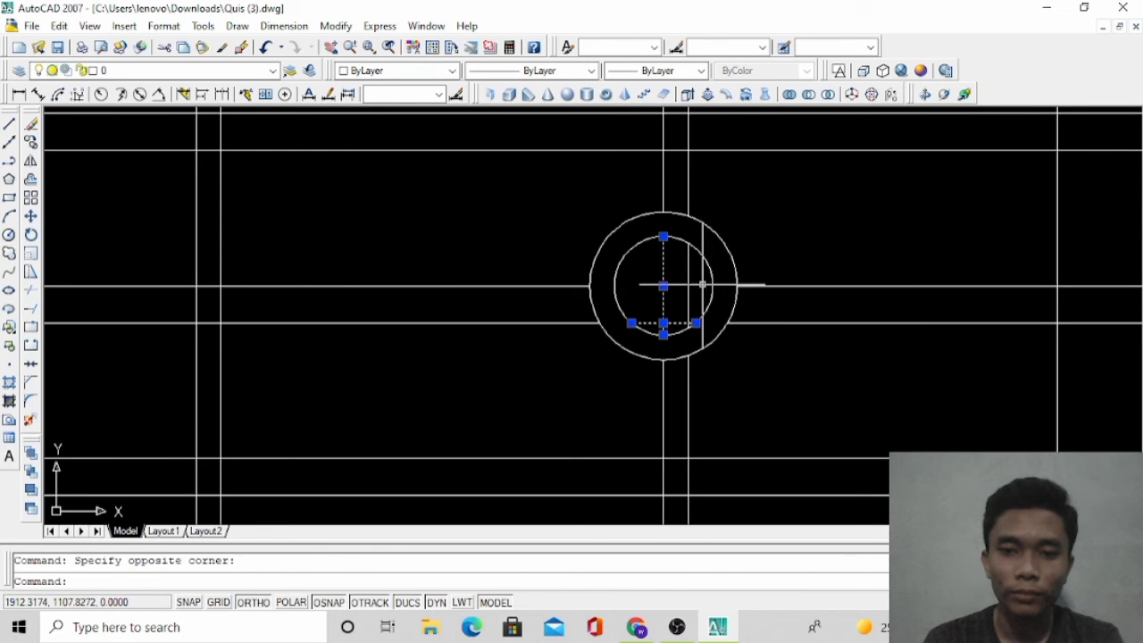
click(703, 285)
click(682, 277)
right_click(692, 263)
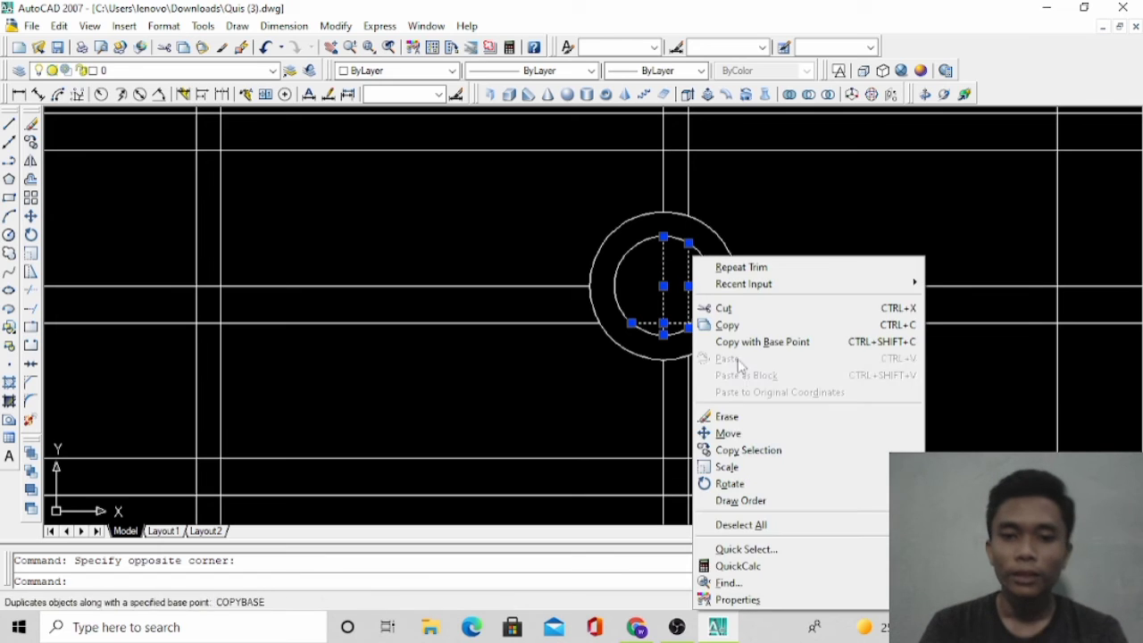
click(727, 416)
Add an aligned dimension above the side view, from its top-left corner to the right fins' inner boundary
scroll(779, 278, down, 3)
scroll(779, 278, down, 4)
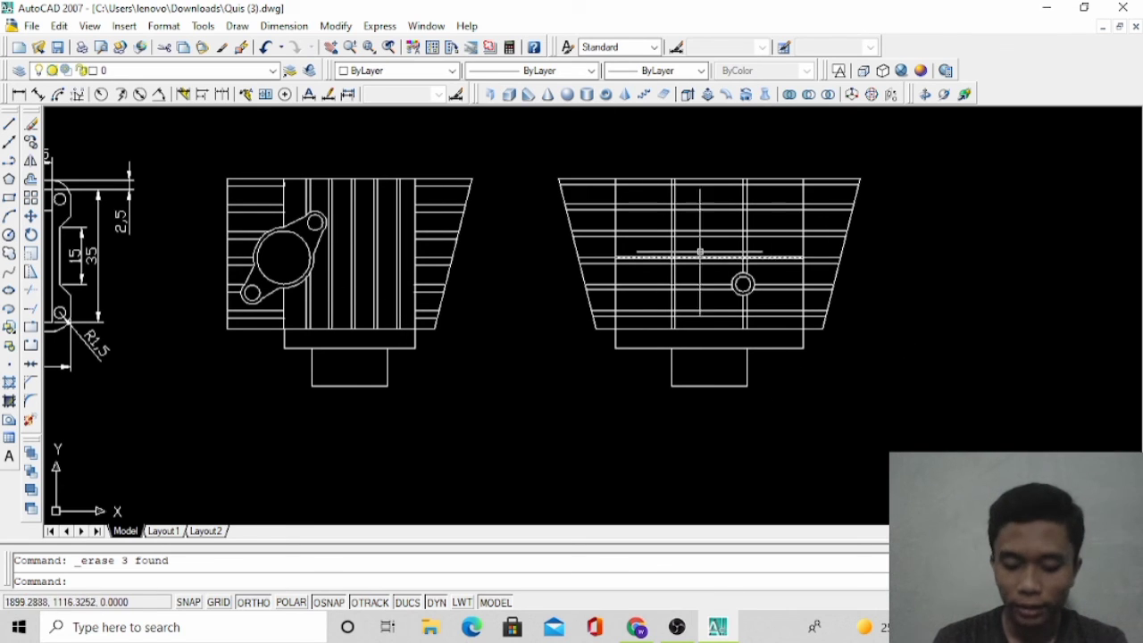
click(331, 46)
drag(435, 222, 523, 227)
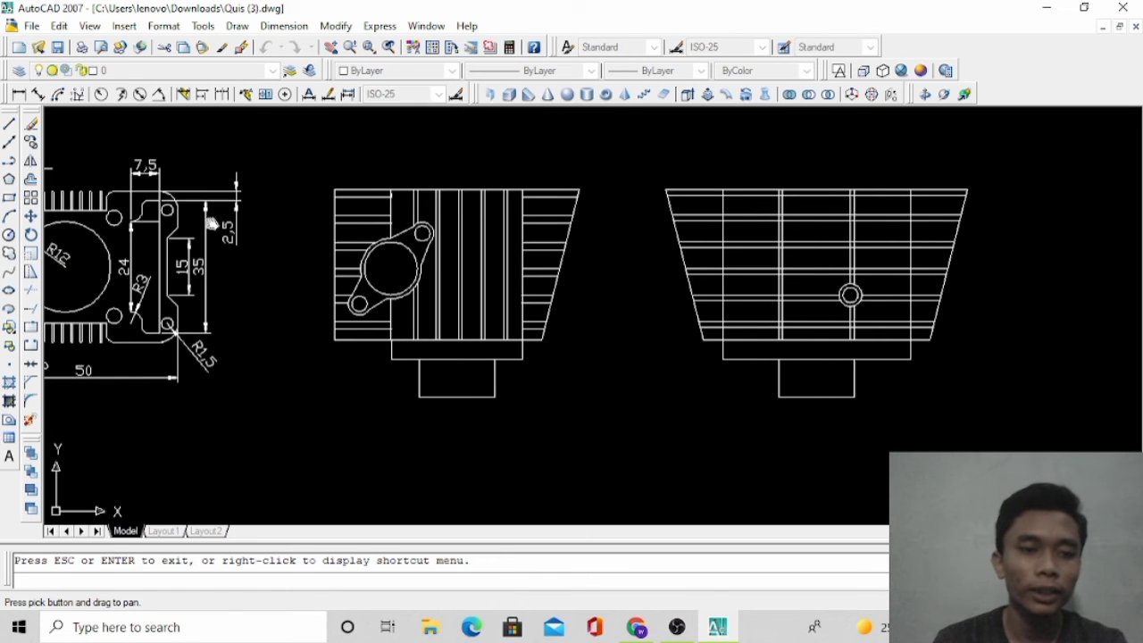
key(Escape)
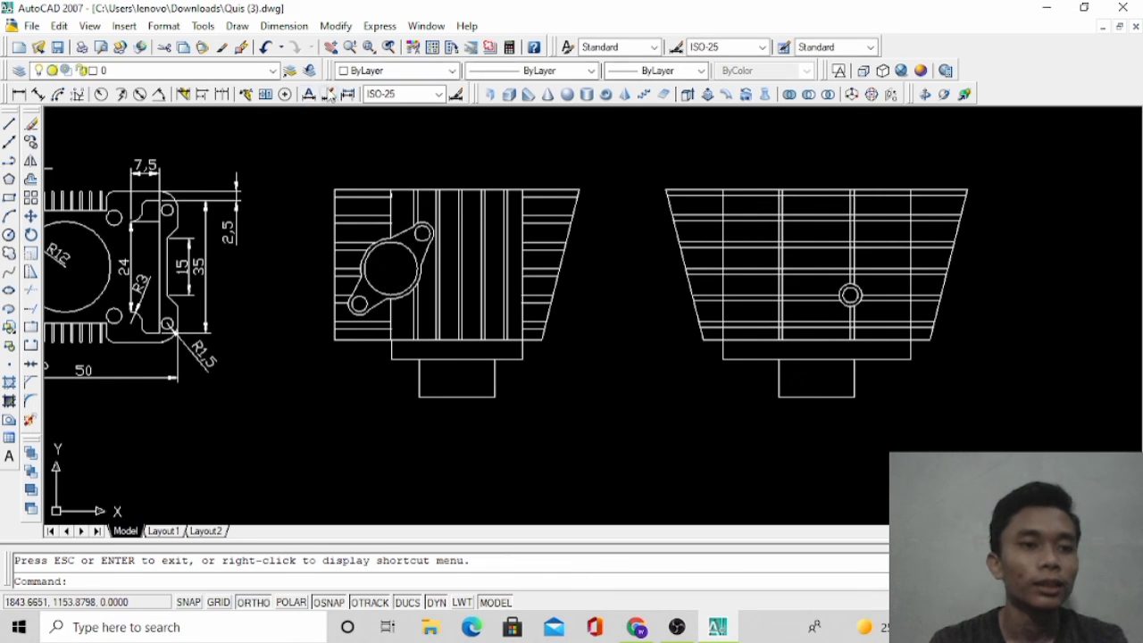
click(38, 95)
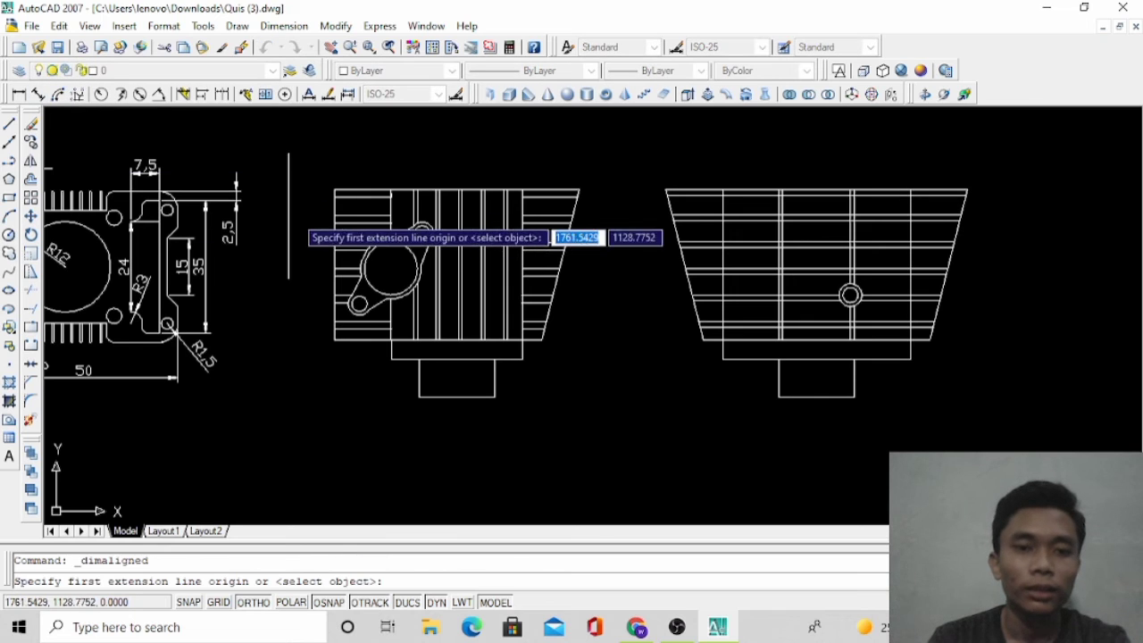
click(334, 188)
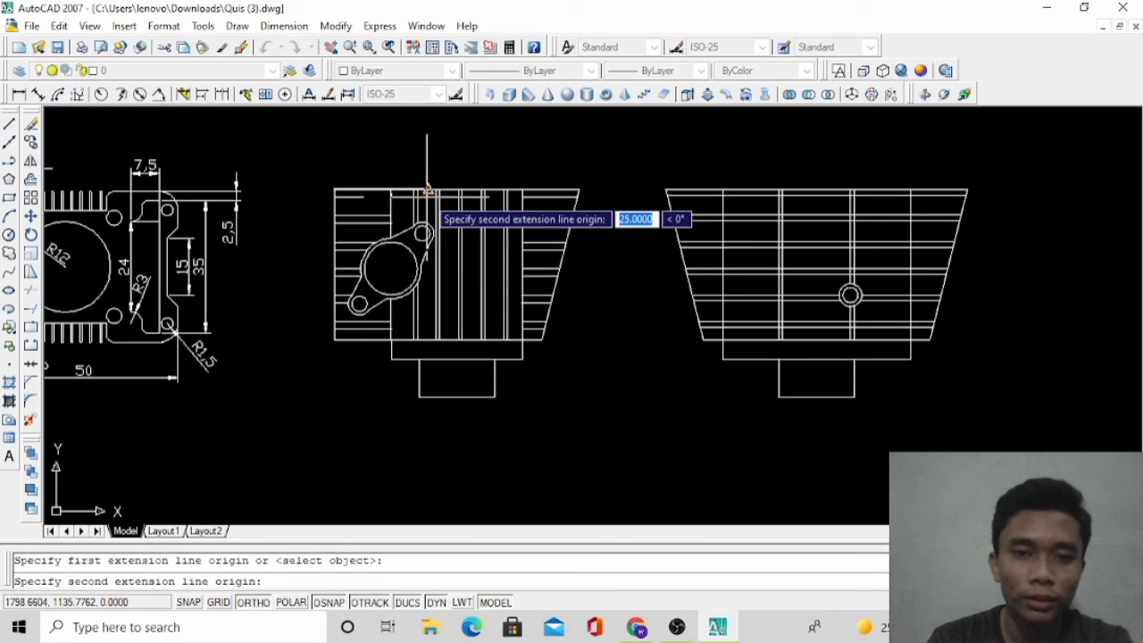
click(520, 184)
click(525, 170)
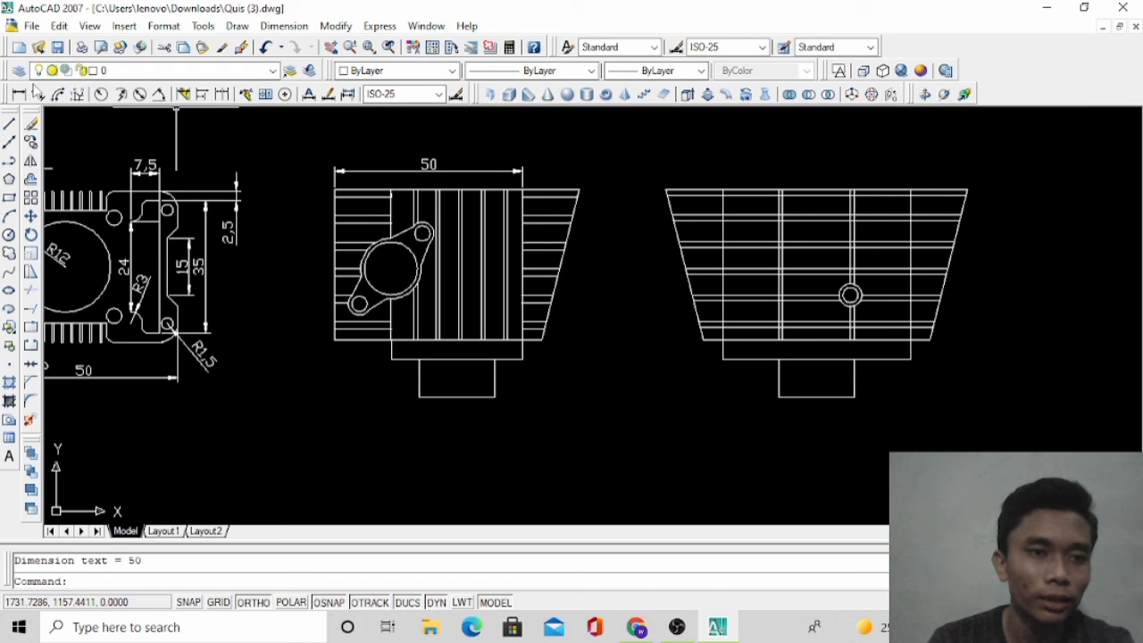
click(38, 95)
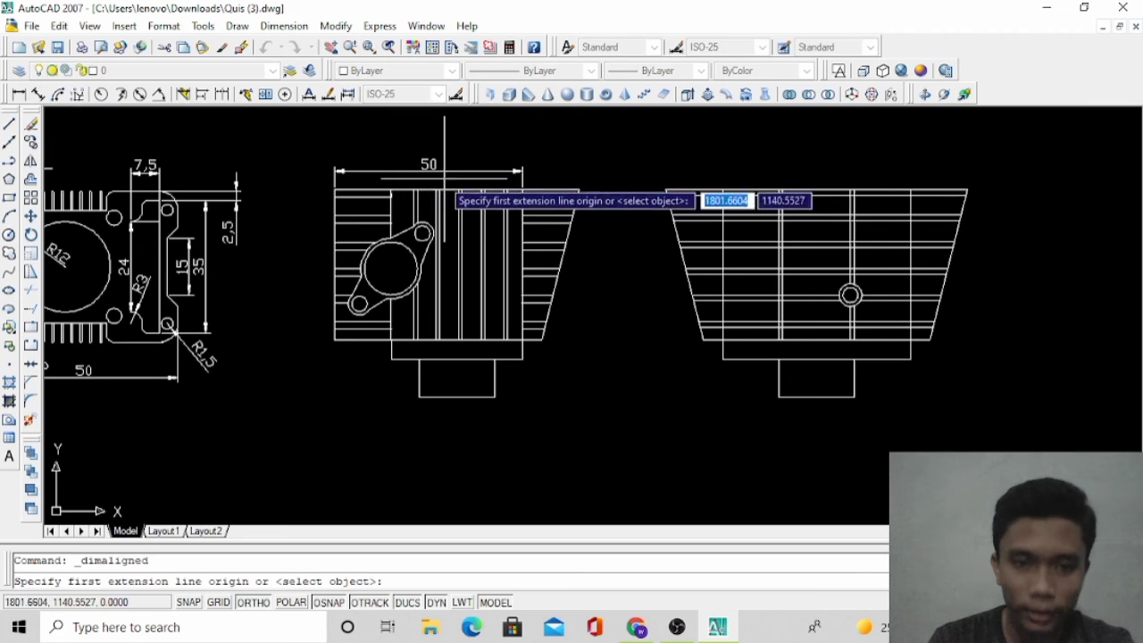
click(362, 196)
click(362, 214)
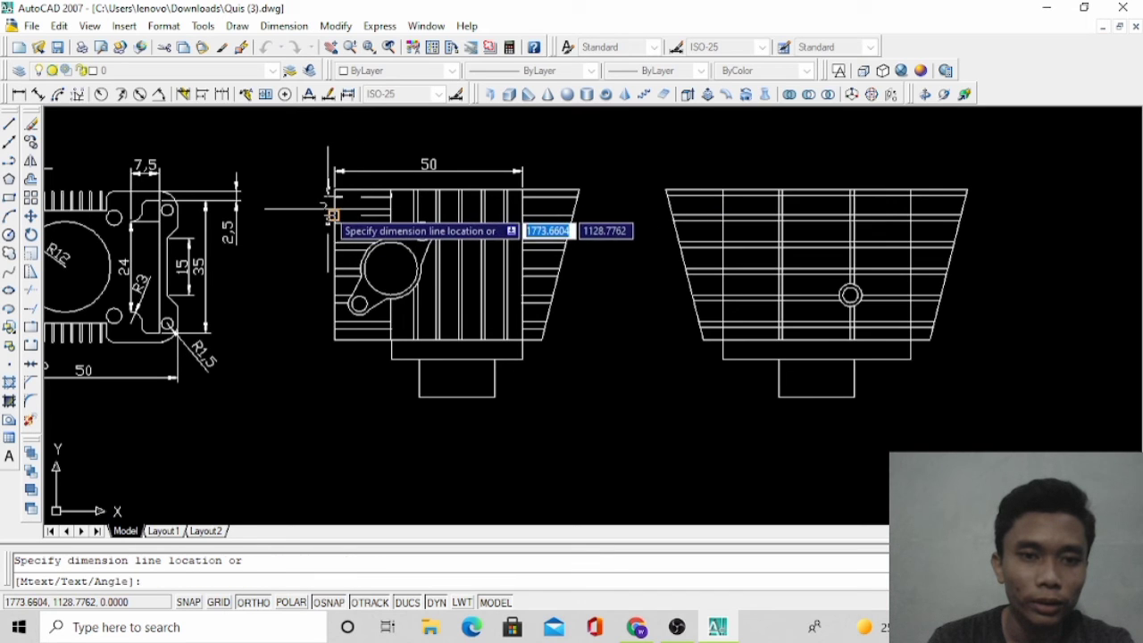
key(Escape)
Add an aligned dimension beside the side view's left edge, from the top edge down to the second fin line below it
scroll(328, 179, up, 3)
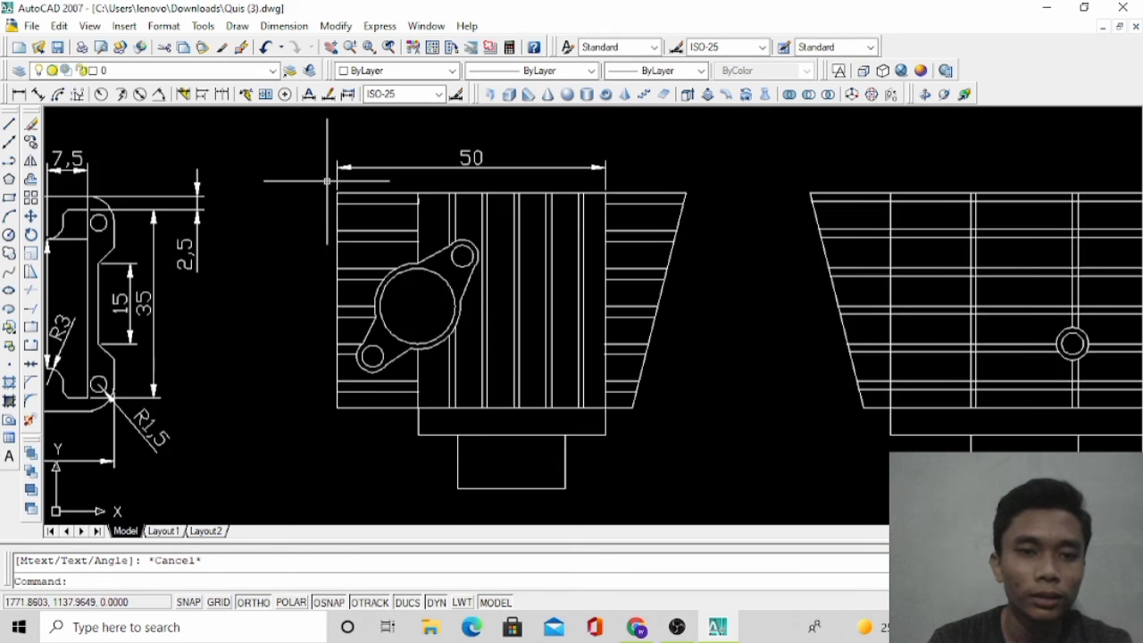
click(36, 95)
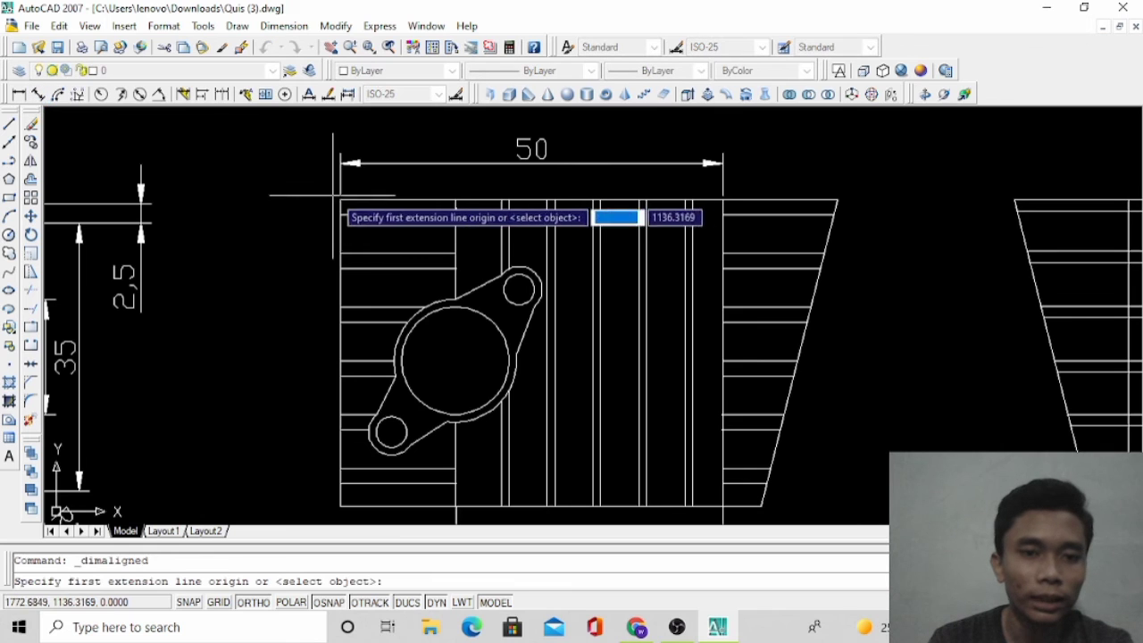
click(395, 217)
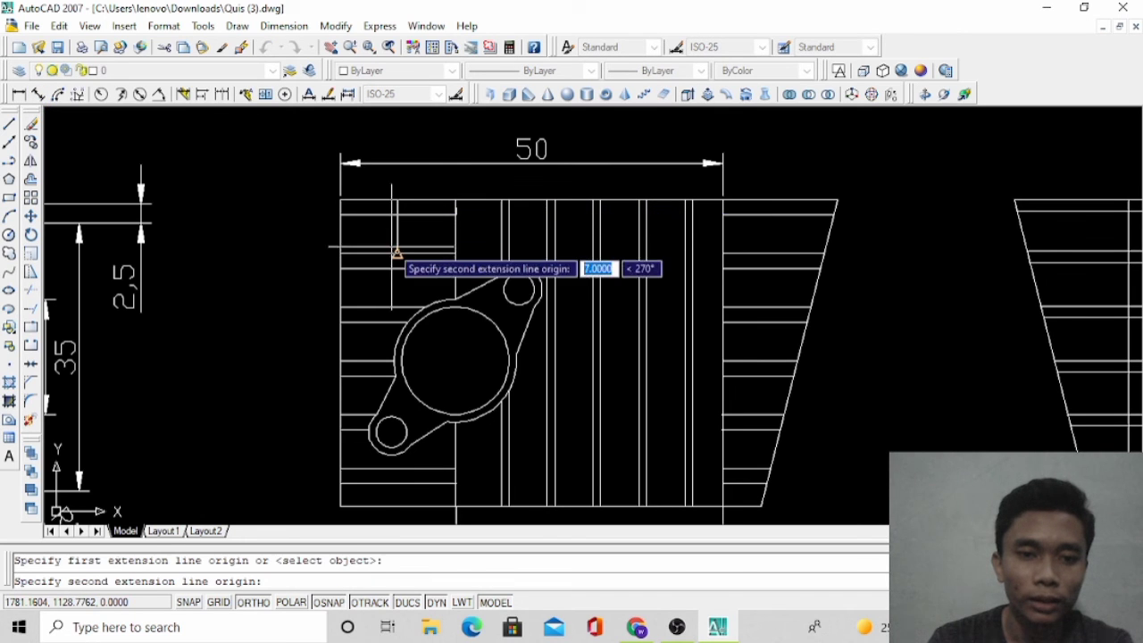
click(396, 254)
click(317, 253)
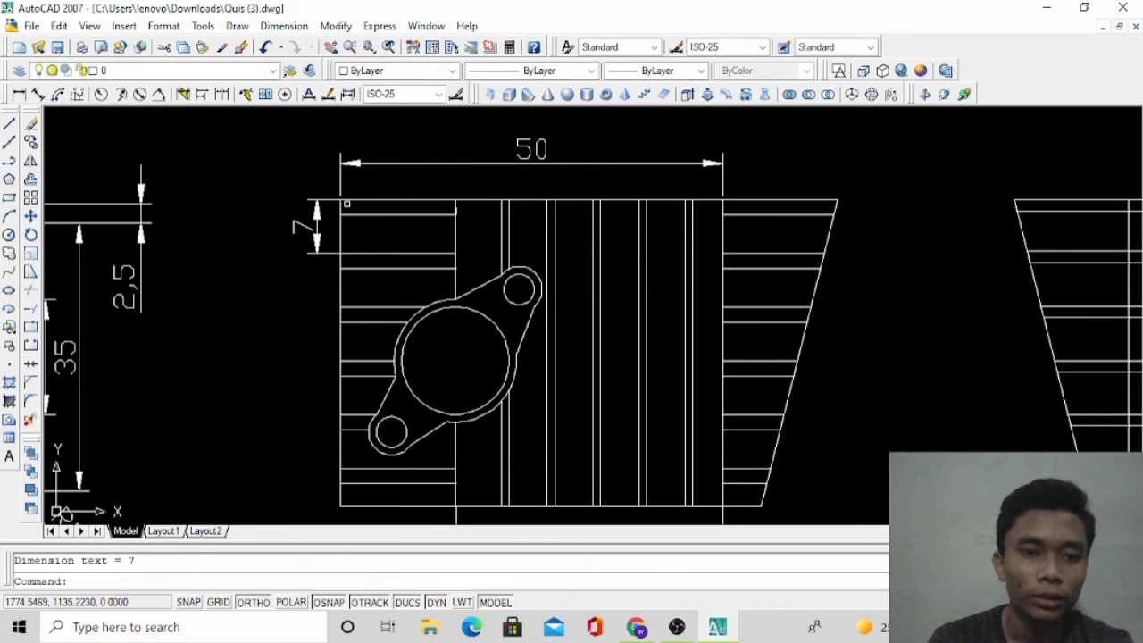
Add radius dimensions to the flange's large central circle and the outer arc around it, placing both to the lower right
scroll(347, 190, down, 2)
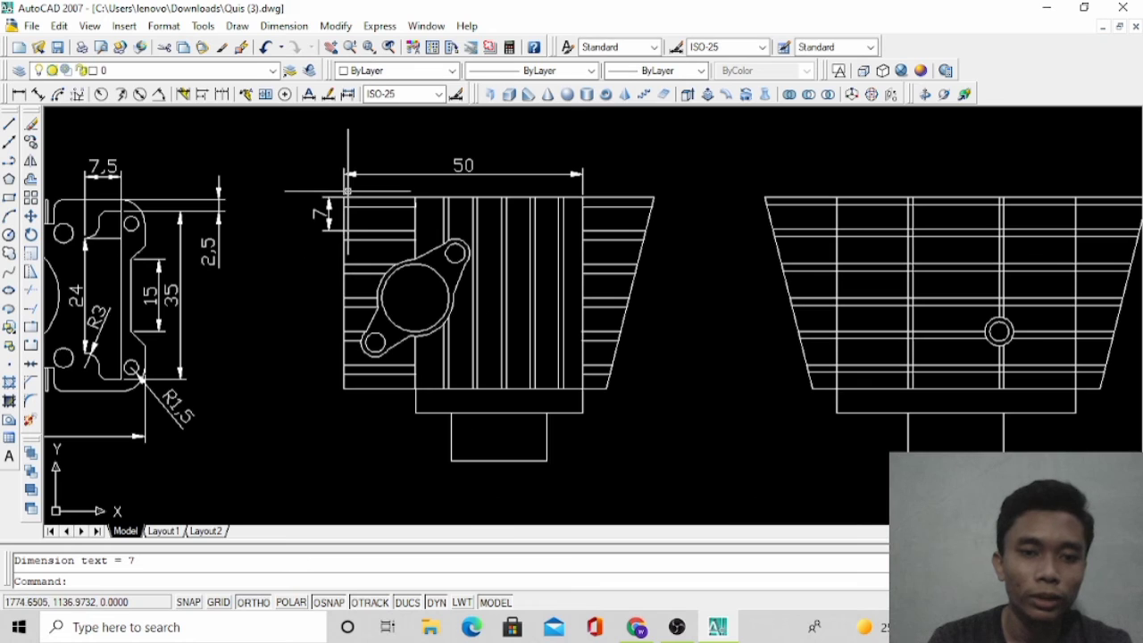
click(101, 95)
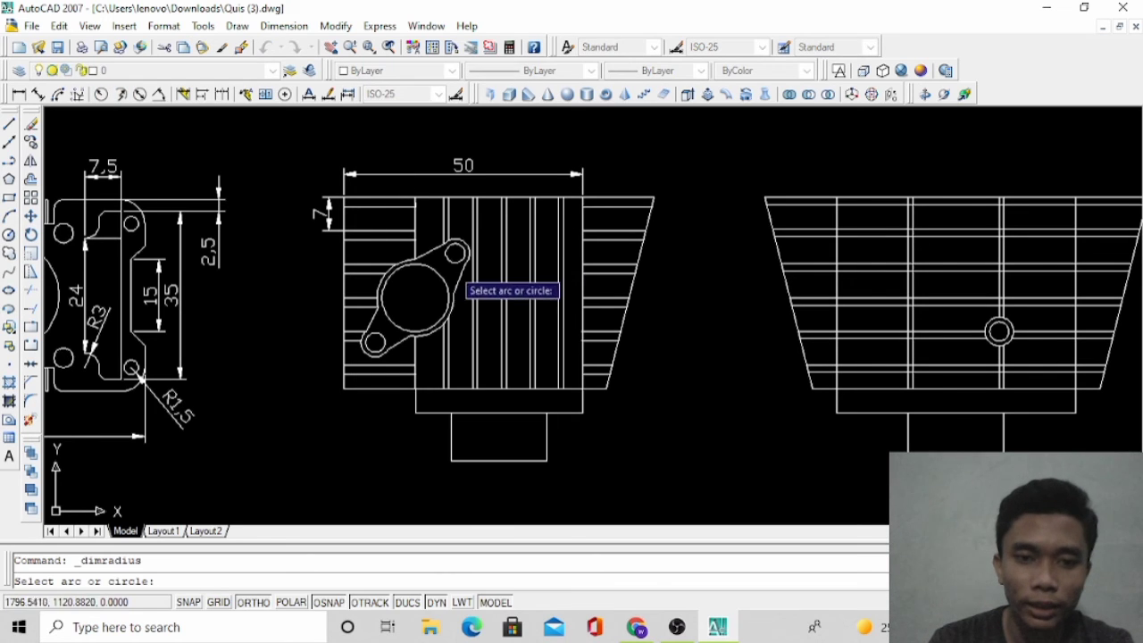
click(440, 276)
click(486, 313)
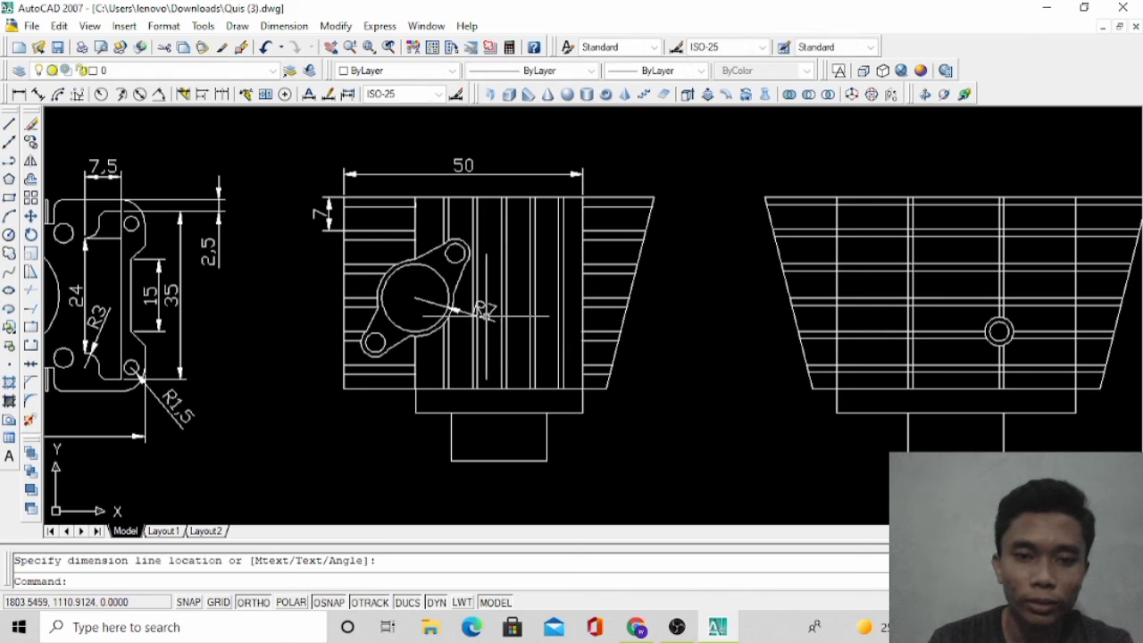
click(100, 95)
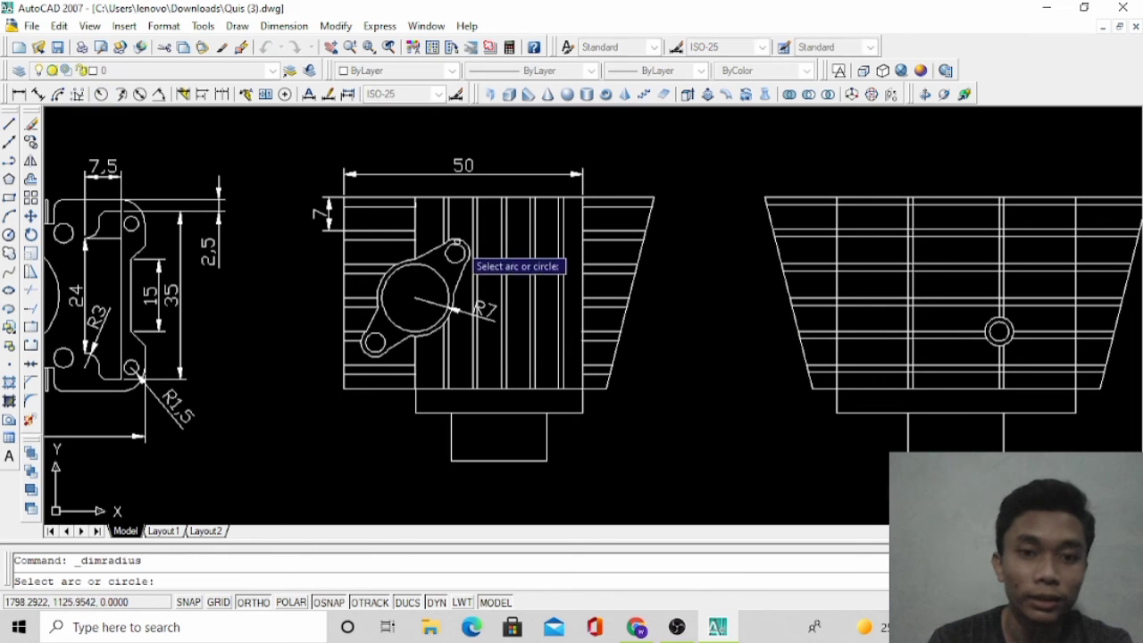
click(451, 309)
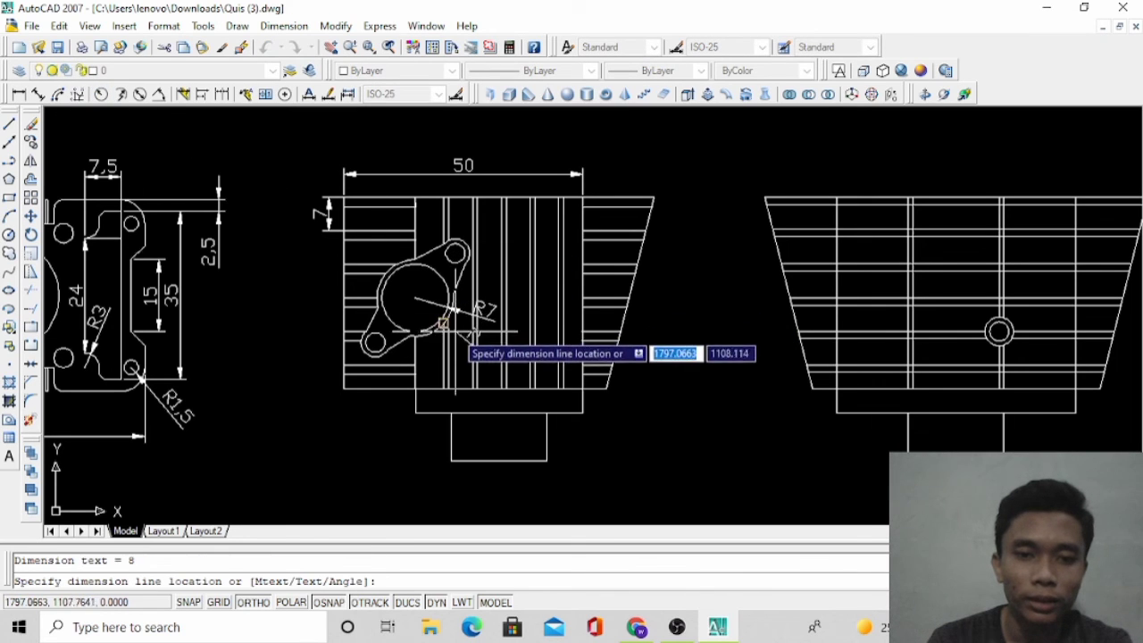
click(456, 347)
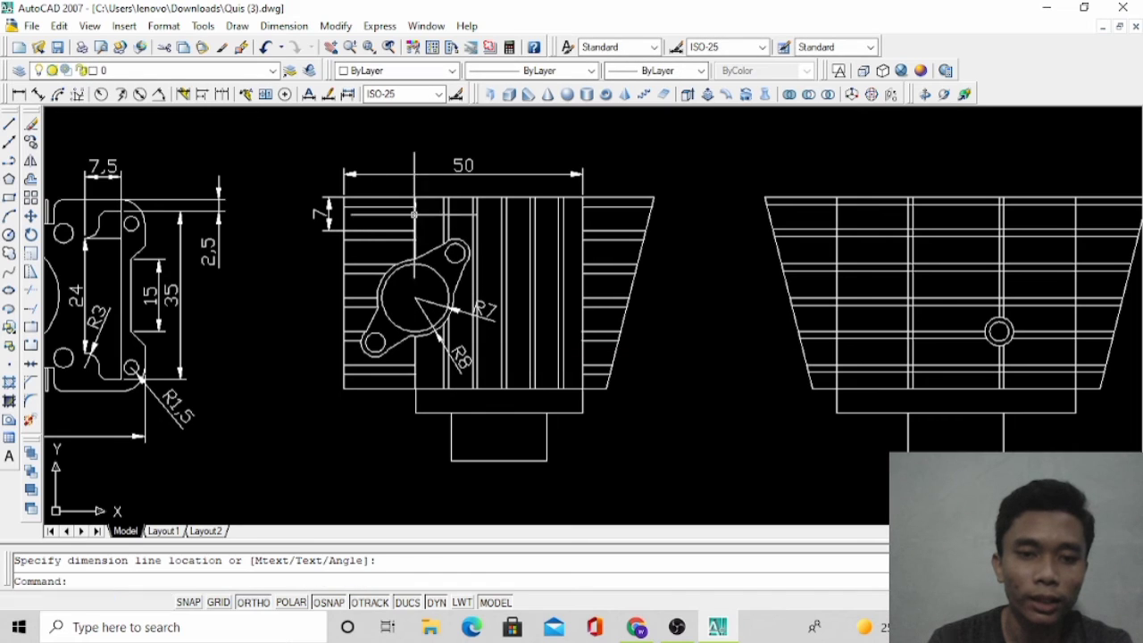
Add radius dimensions to the flange's upper small hole and the rounded ear around it, placed on opposite sides
click(100, 95)
click(455, 253)
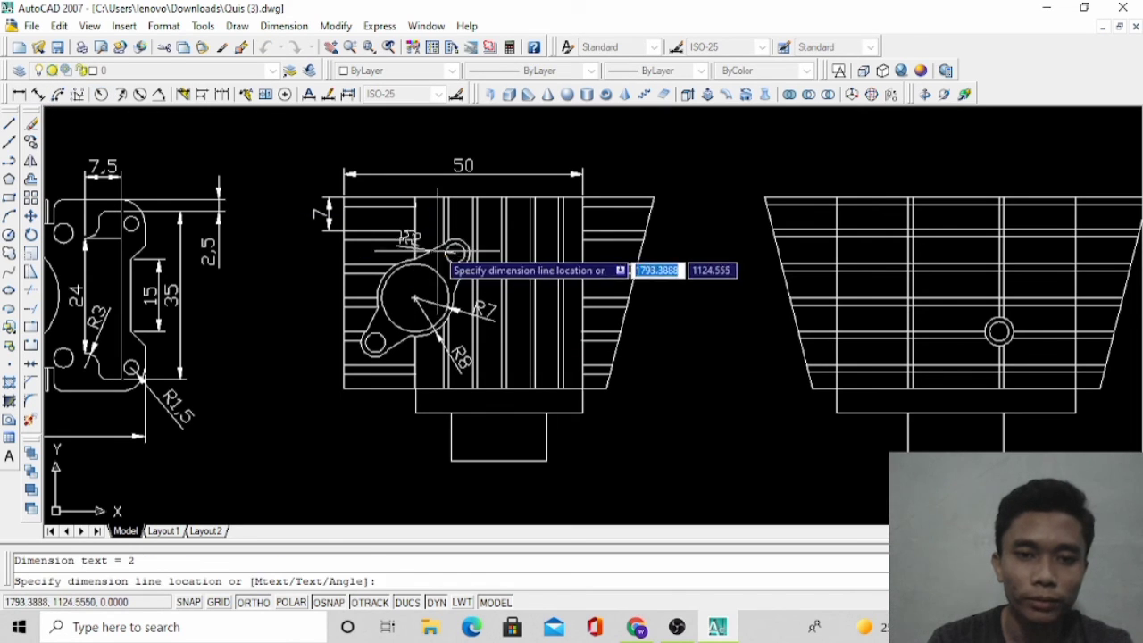
click(429, 253)
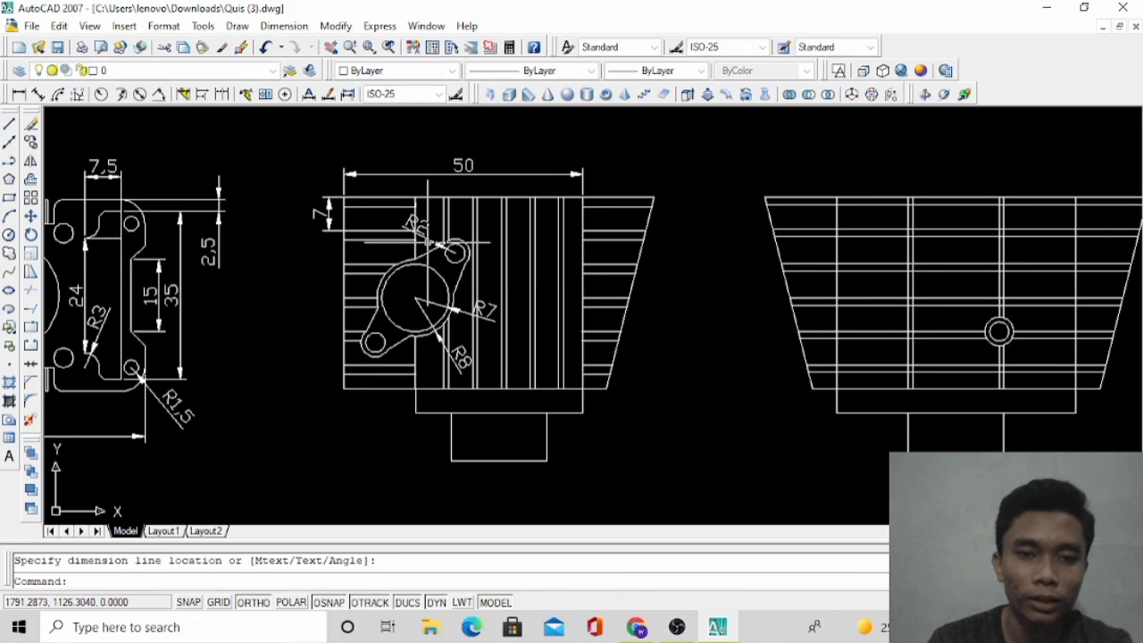
click(100, 94)
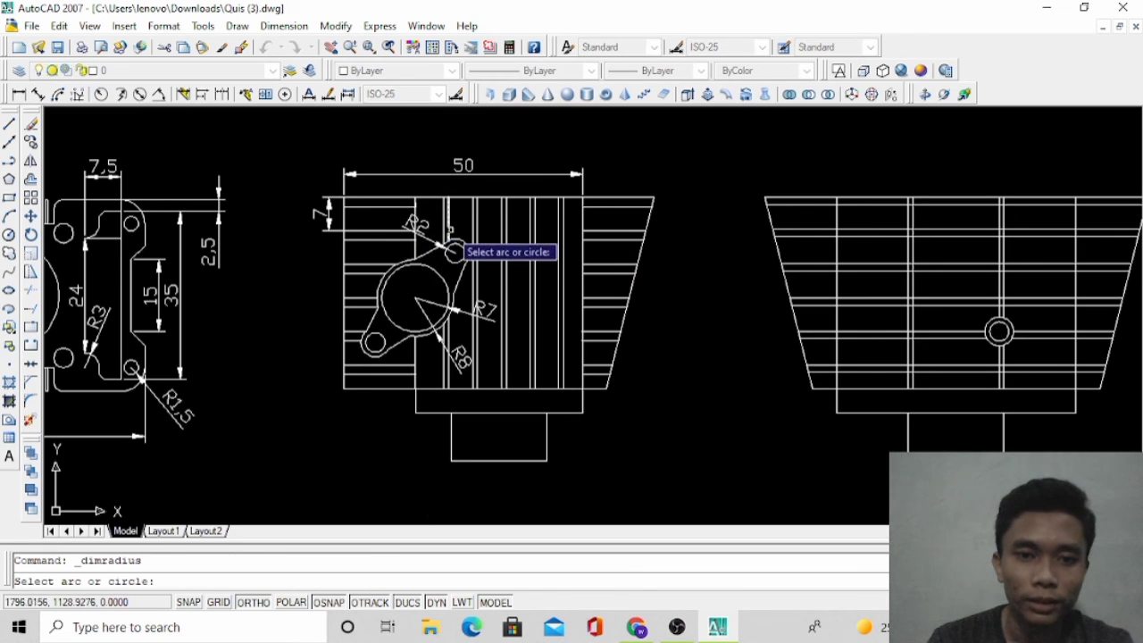
click(456, 252)
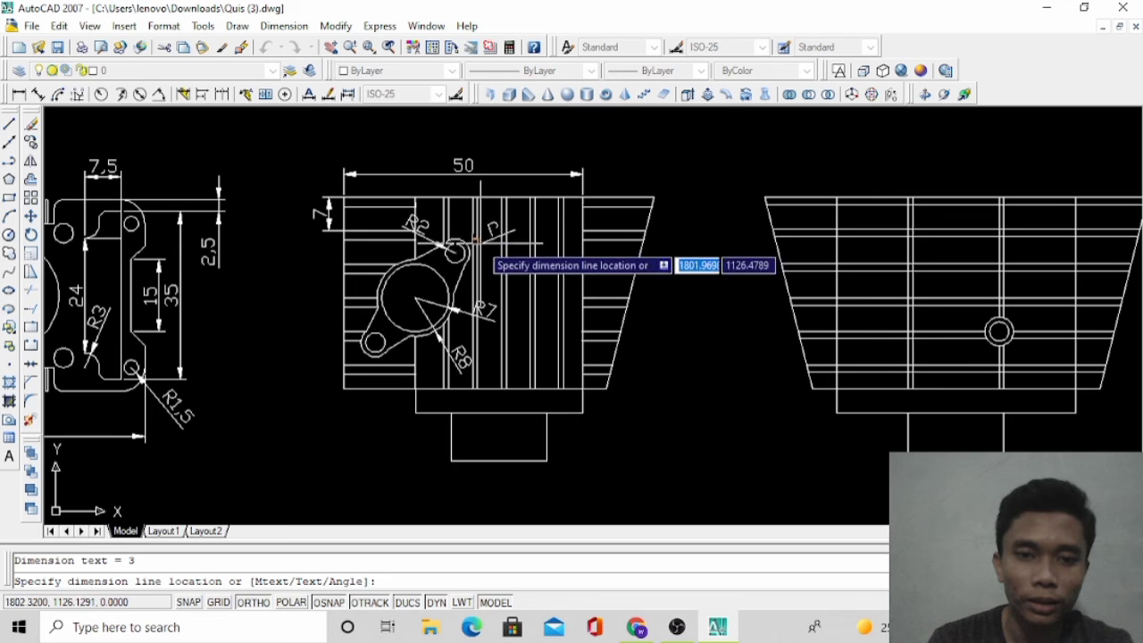
click(485, 204)
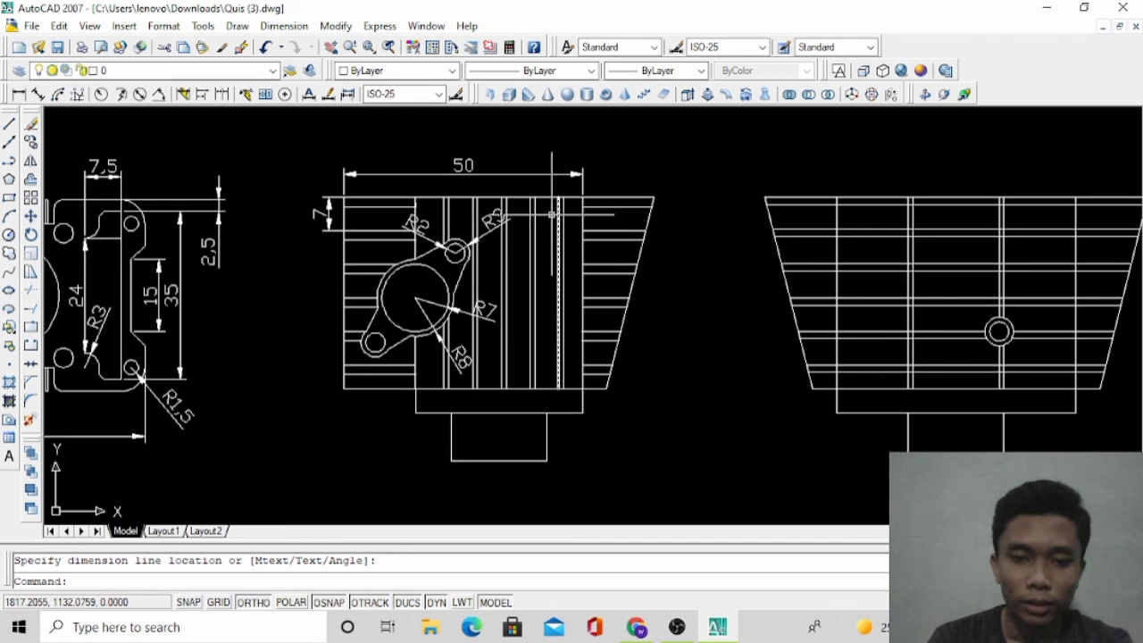
click(37, 93)
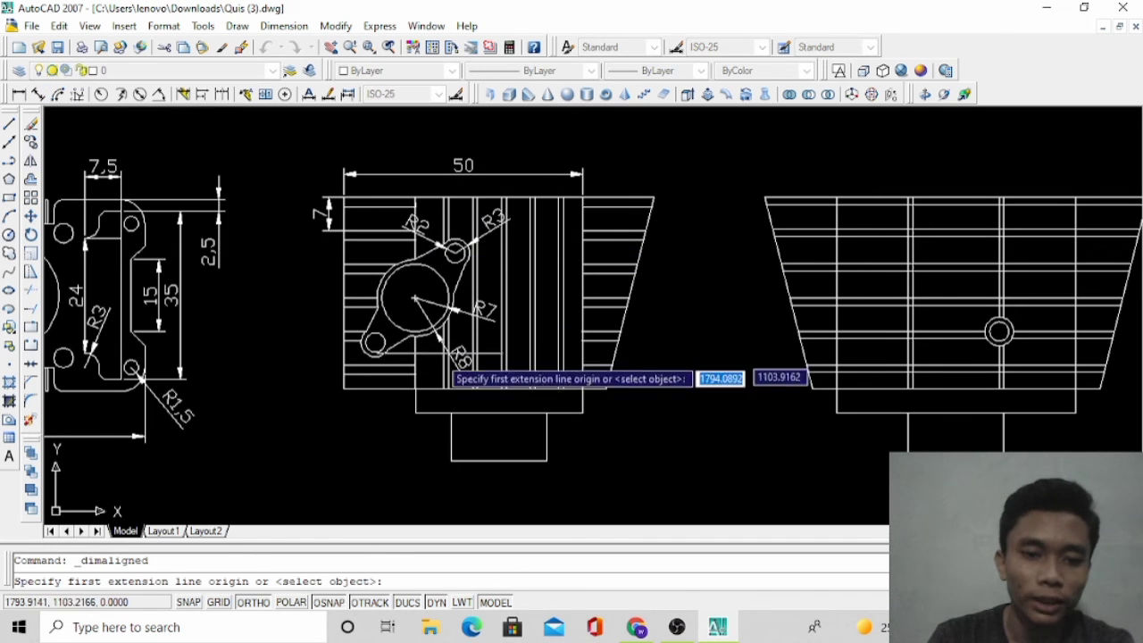
click(415, 413)
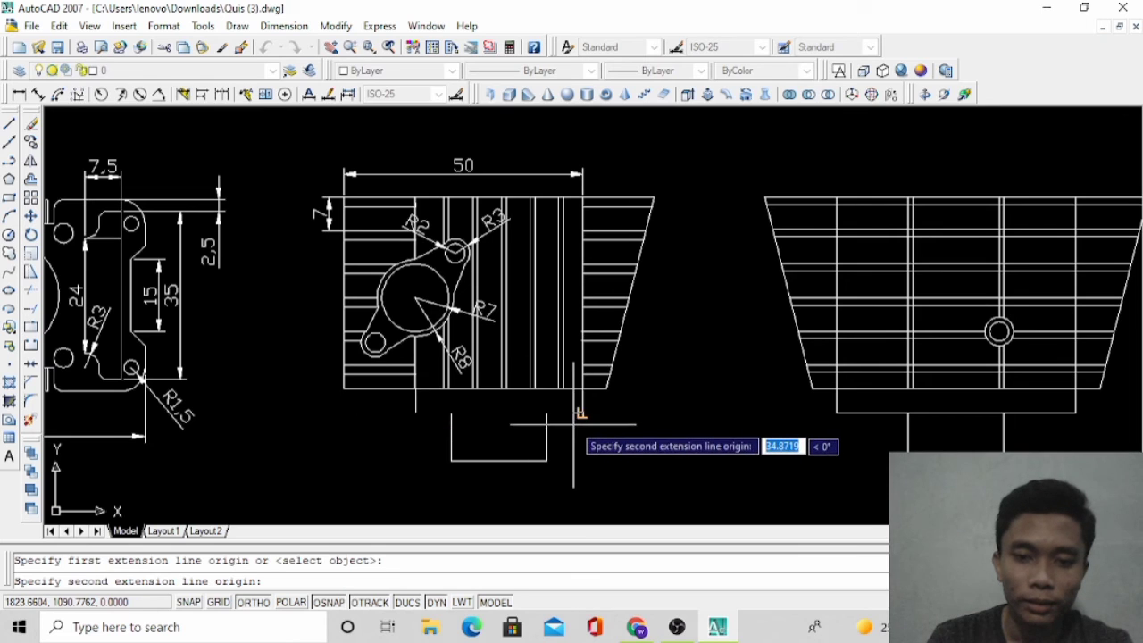
click(582, 413)
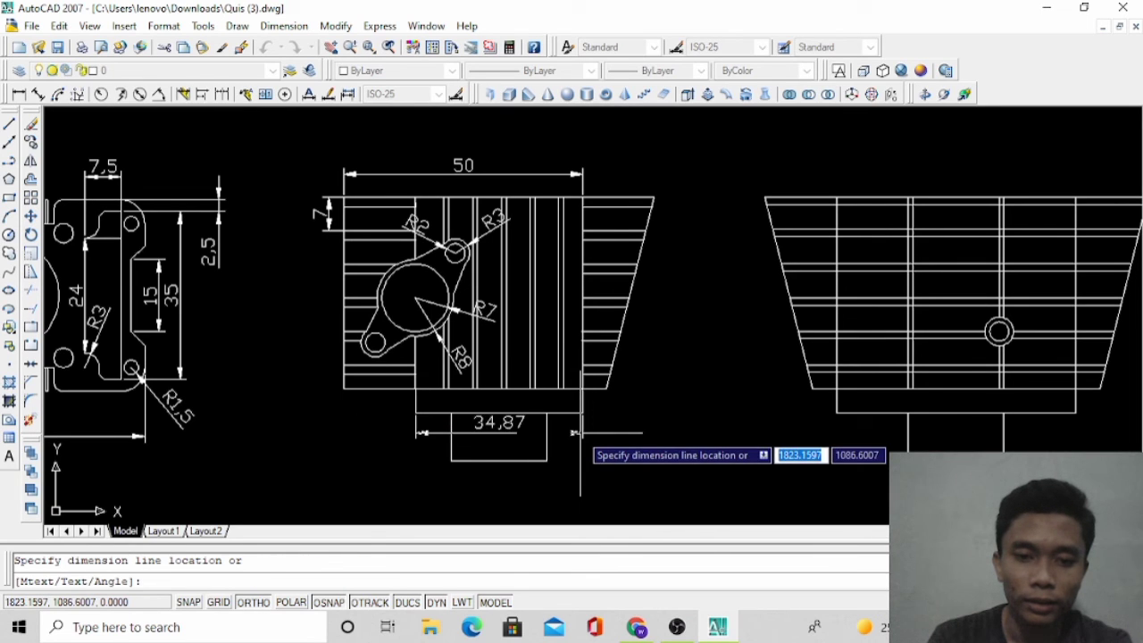
key(Escape)
scroll(579, 418, up, 2)
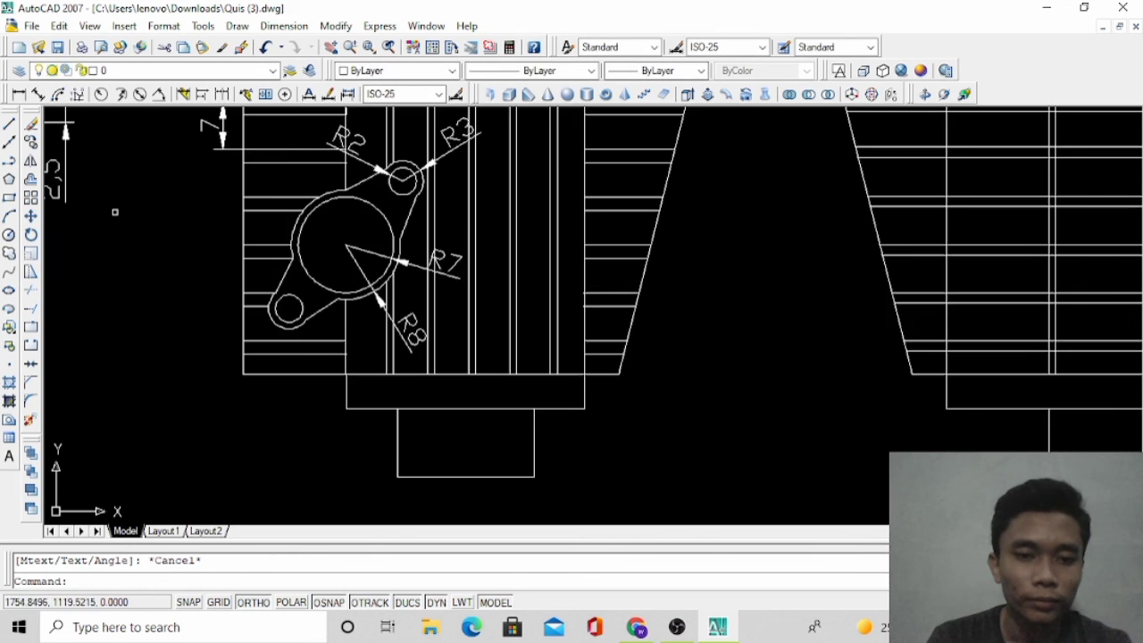
click(19, 95)
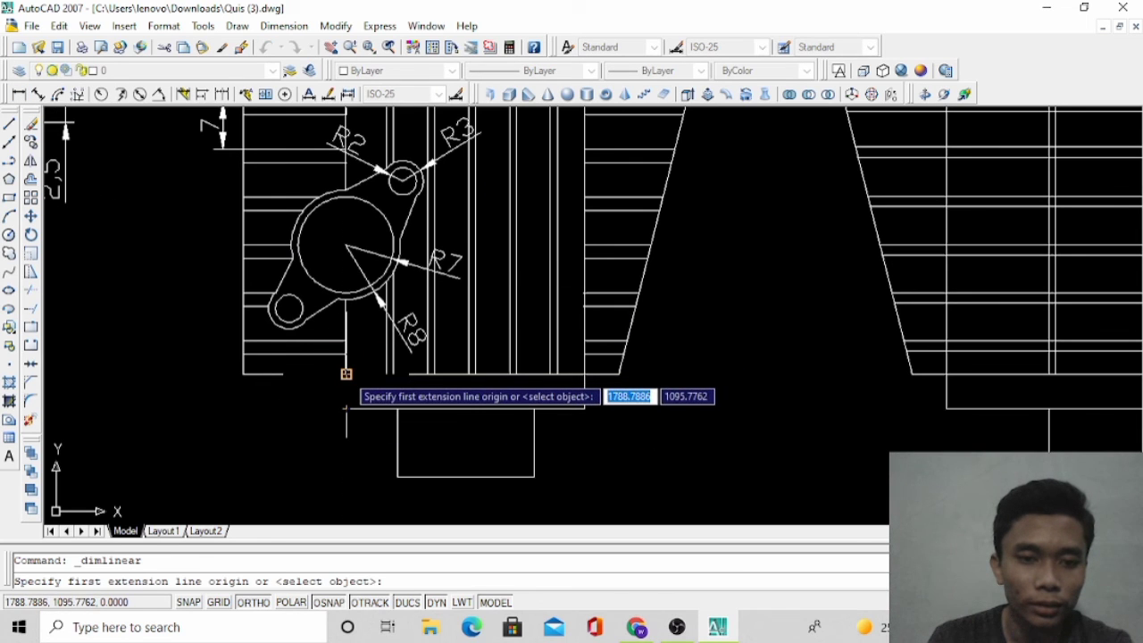
click(346, 410)
click(585, 409)
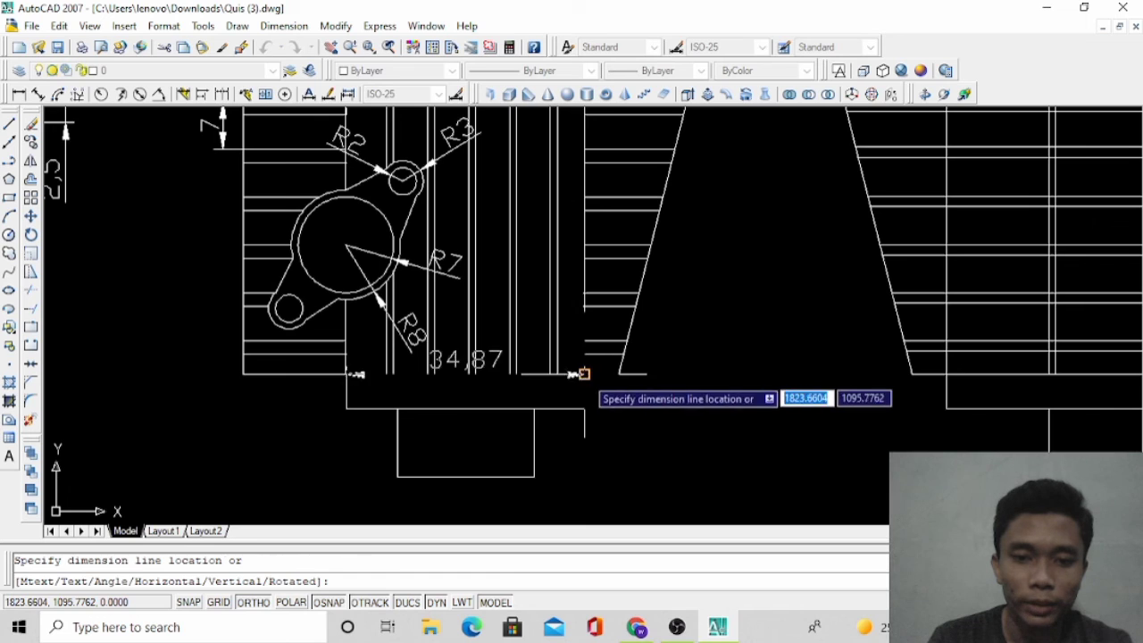
key(Escape)
Add an aligned width dimension inside the side view's upper base step, measured between the body's vertical edges along the fins' bottom line
scroll(424, 365, up, 2)
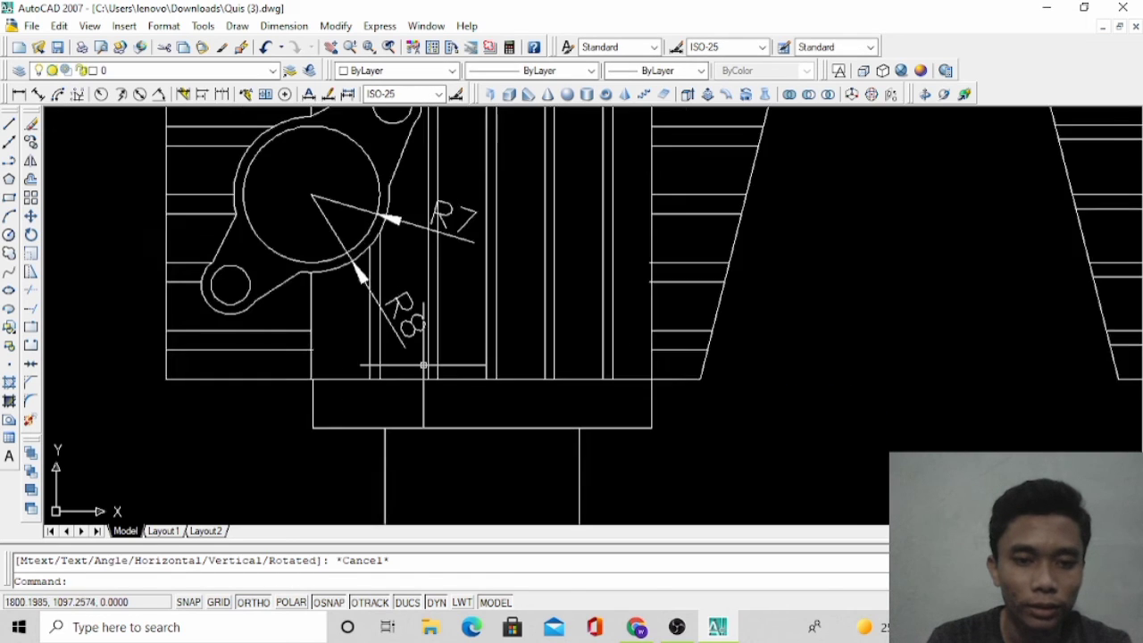
scroll(423, 366, up, 1)
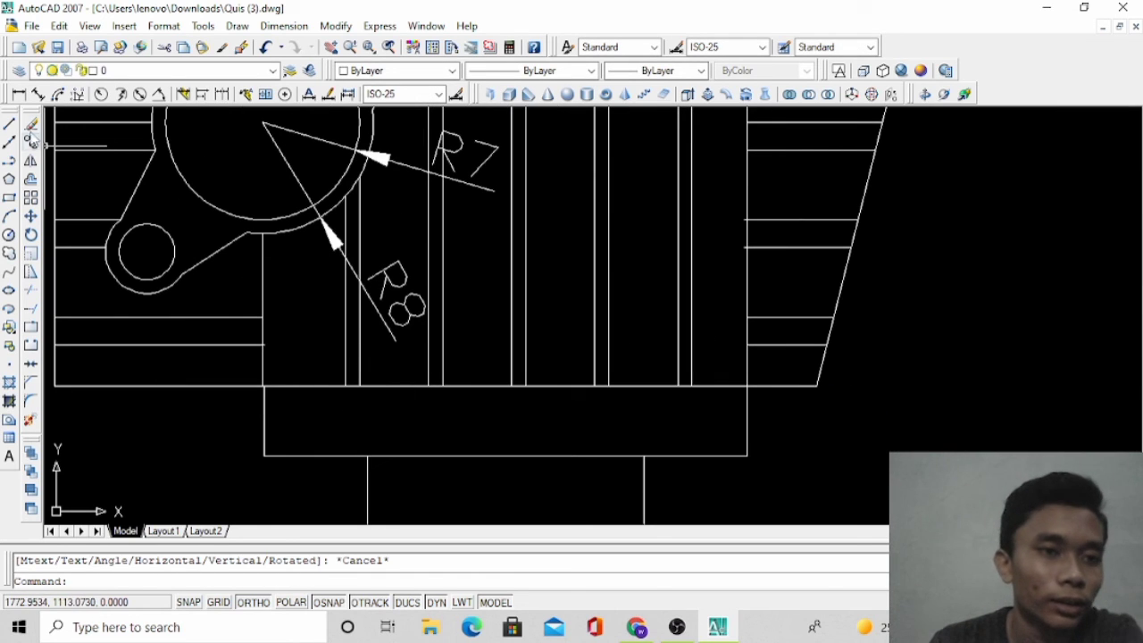
click(38, 95)
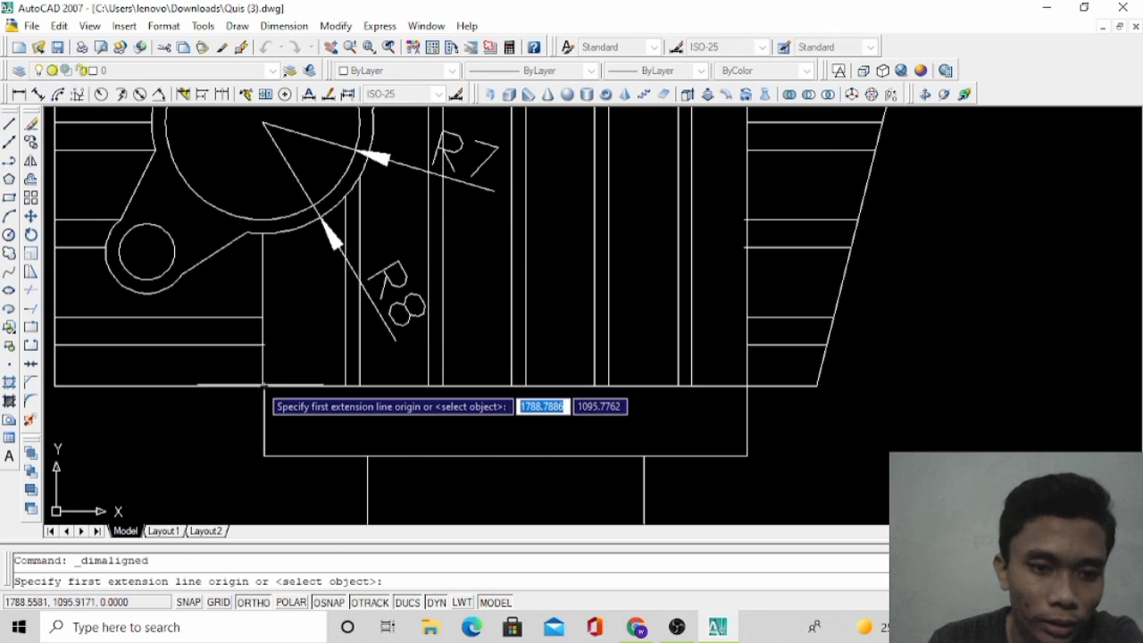
click(262, 385)
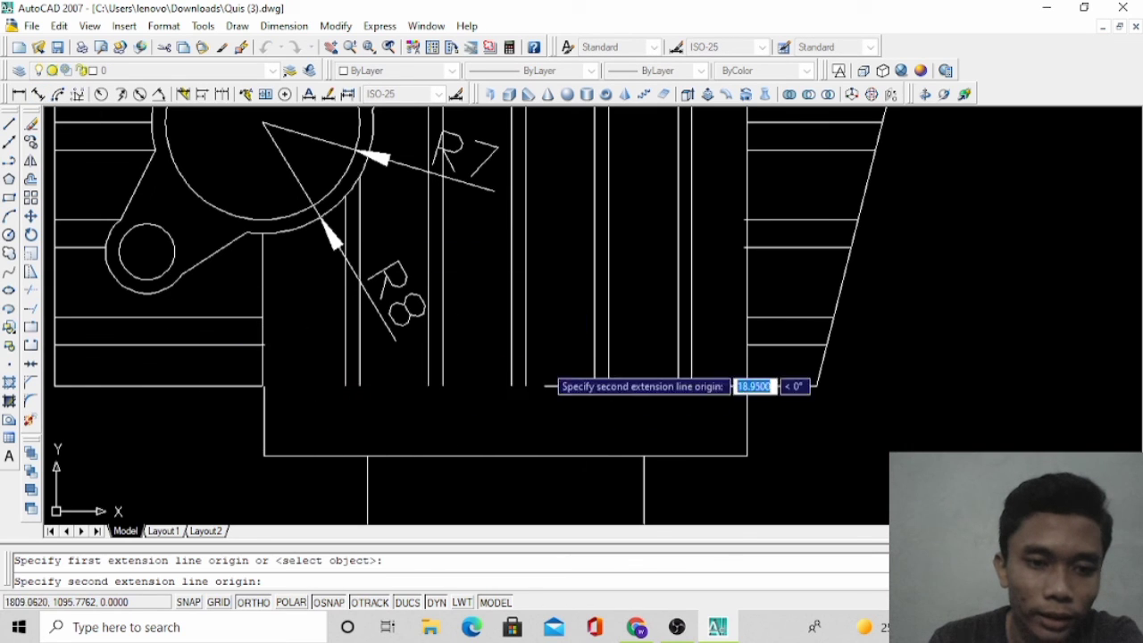
click(747, 386)
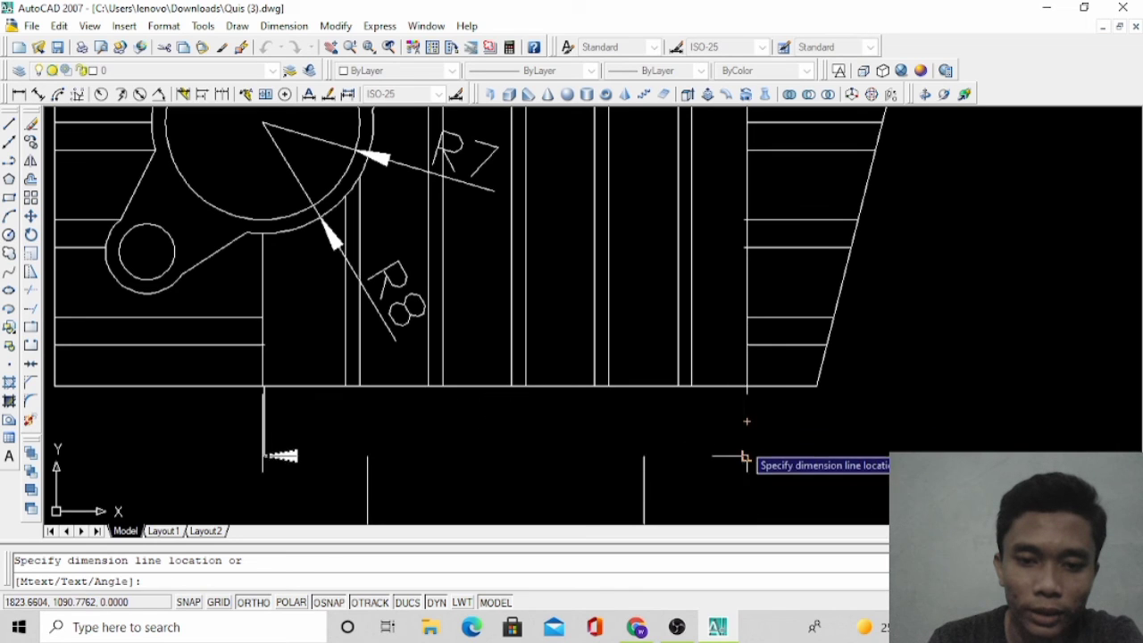
click(741, 428)
scroll(740, 428, down, 3)
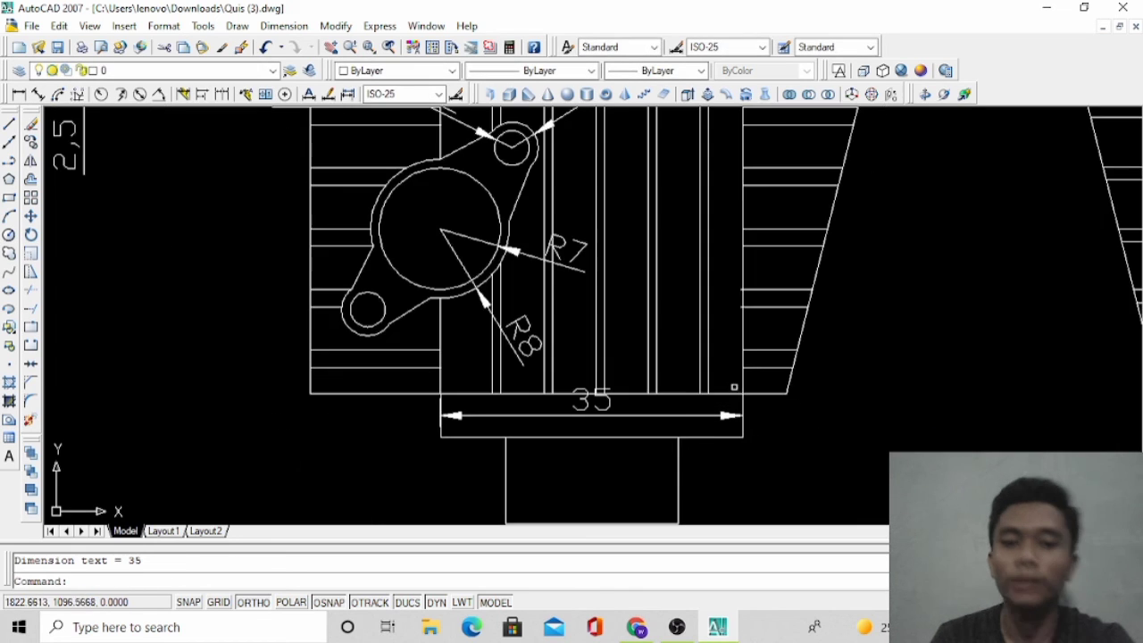
click(35, 95)
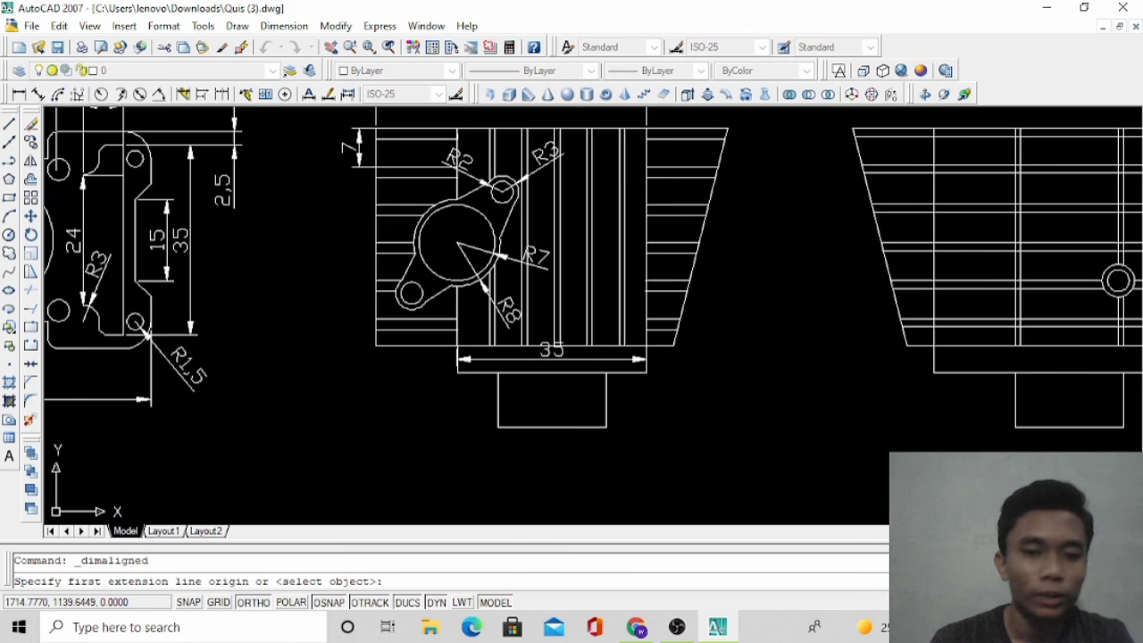
click(497, 400)
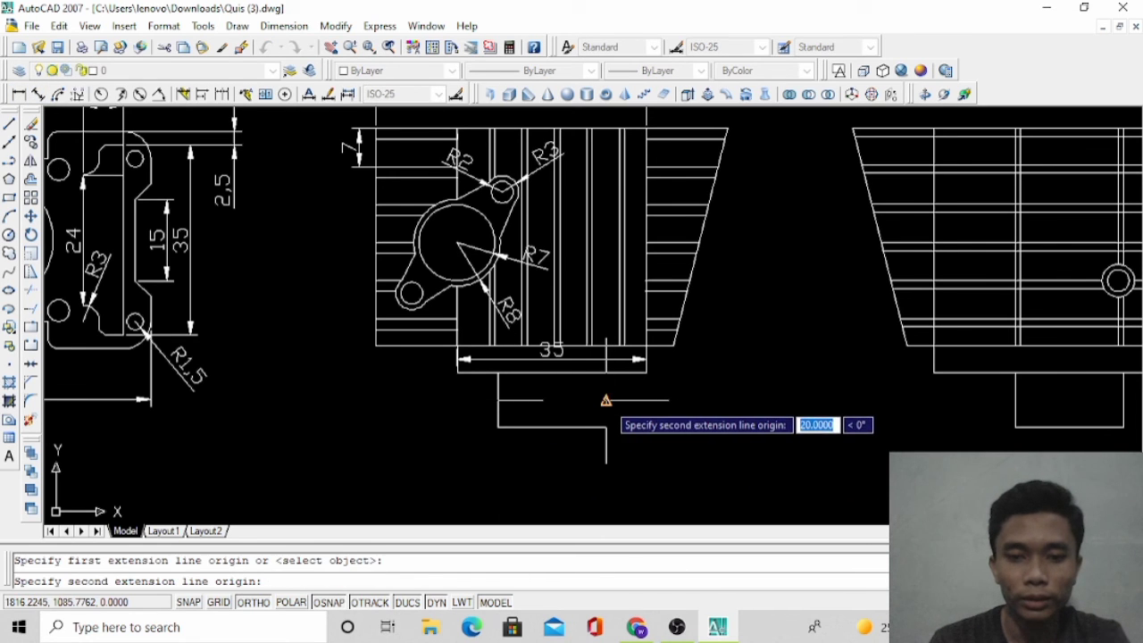
click(607, 400)
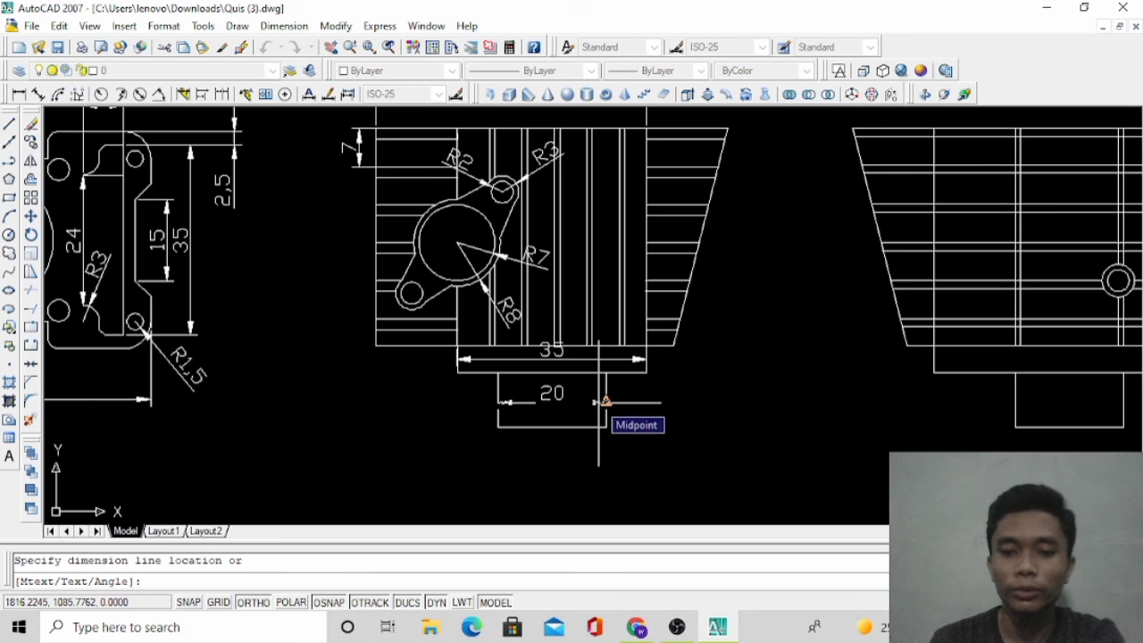
key(Escape)
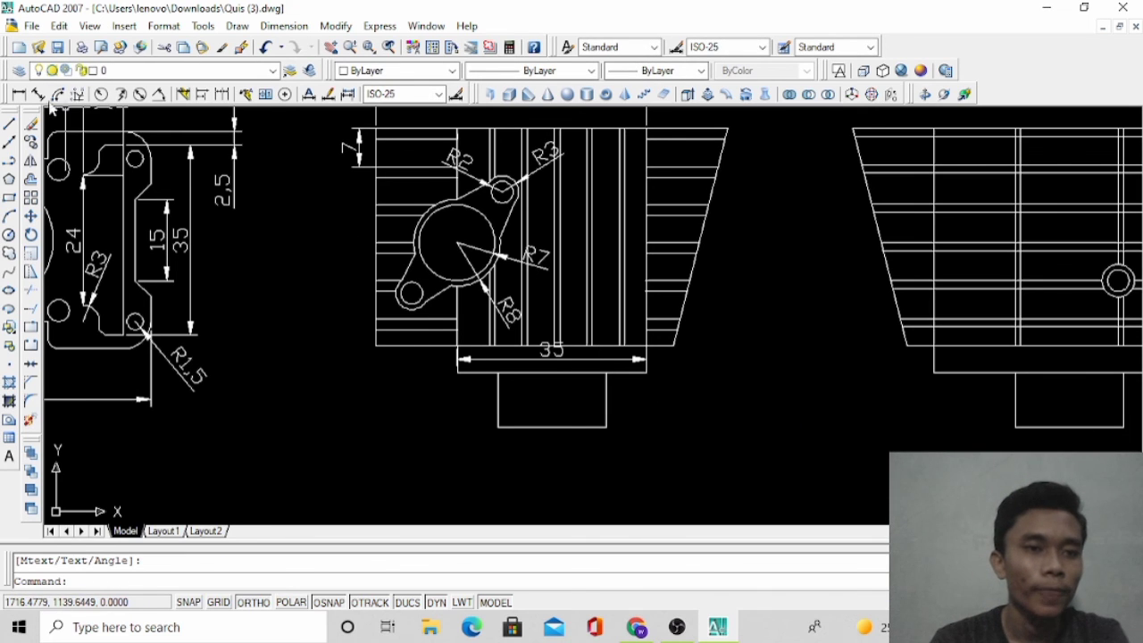
Add an aligned width dimension inside the side view's lower base step, between the midpoints of its vertical sides
click(37, 95)
click(498, 400)
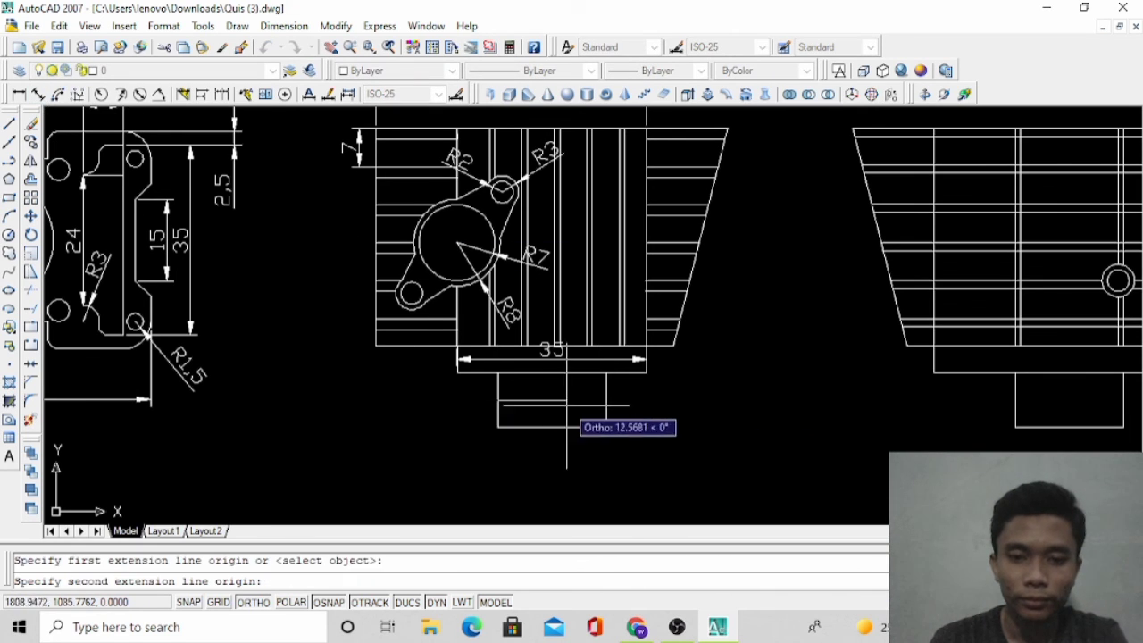
click(606, 400)
click(602, 401)
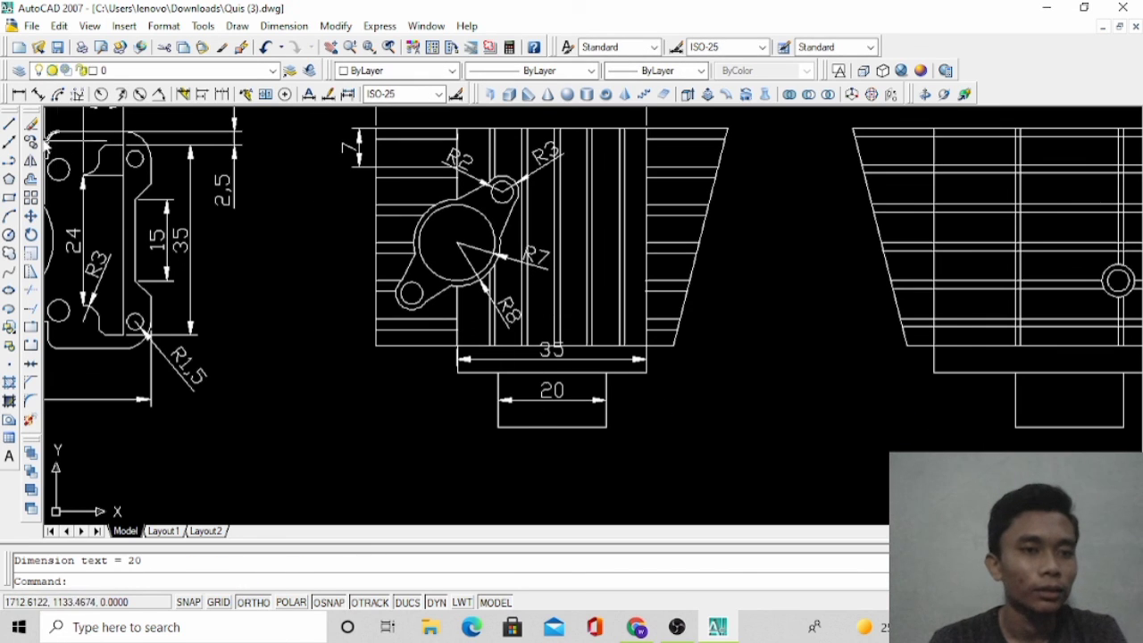
Add aligned height dimensions to the side view's lower and upper base steps, both along their left edges
click(37, 94)
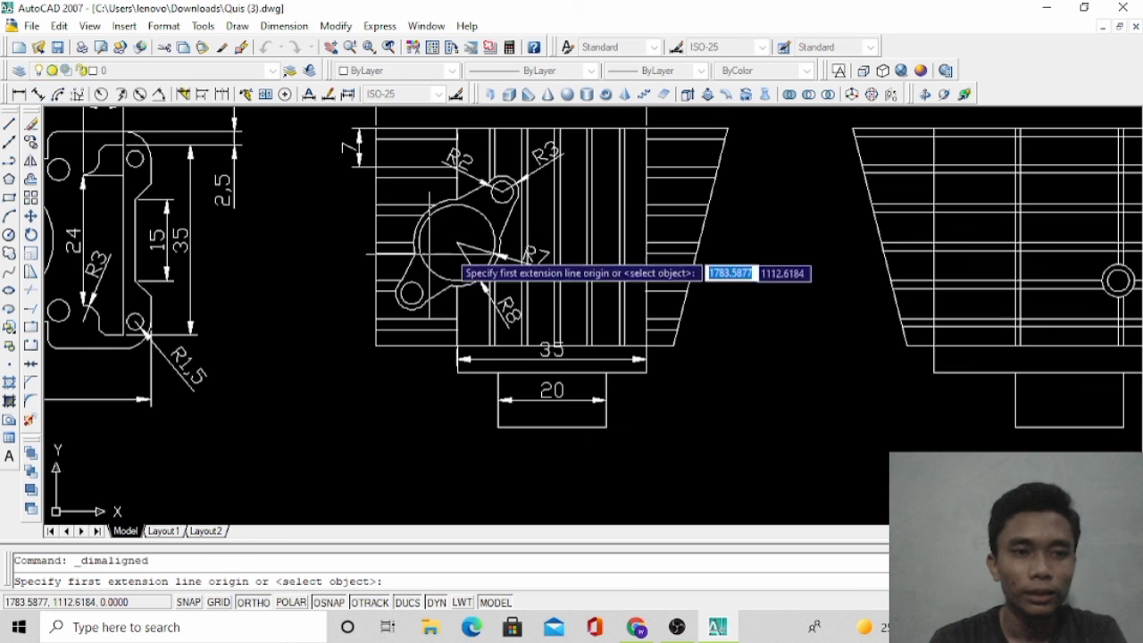
click(494, 363)
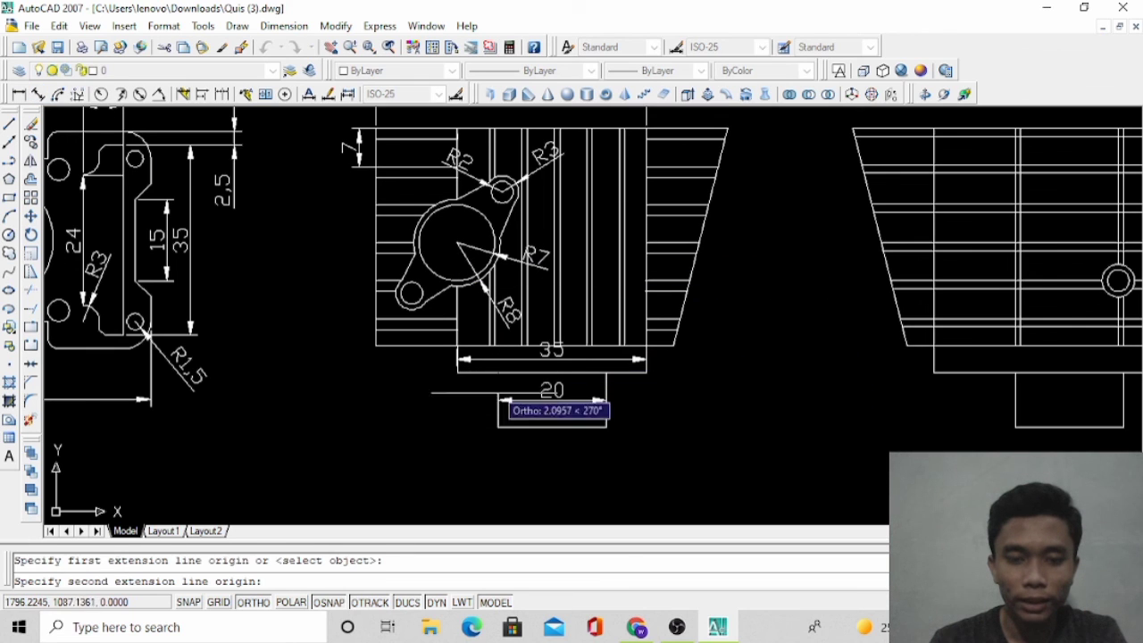
click(495, 426)
click(498, 402)
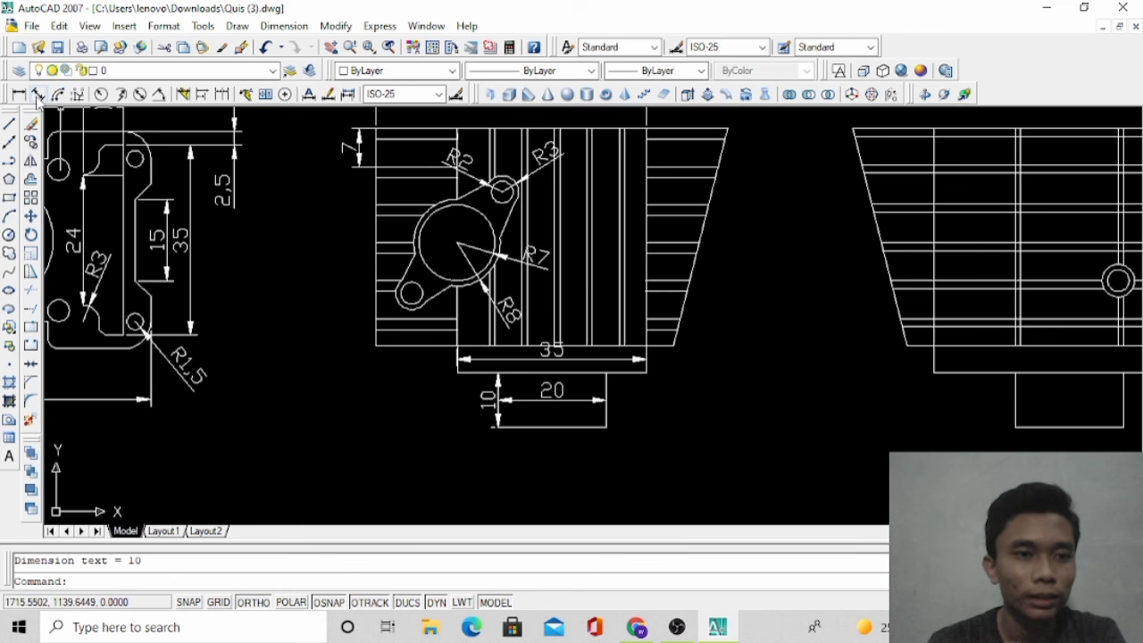
click(37, 95)
click(458, 346)
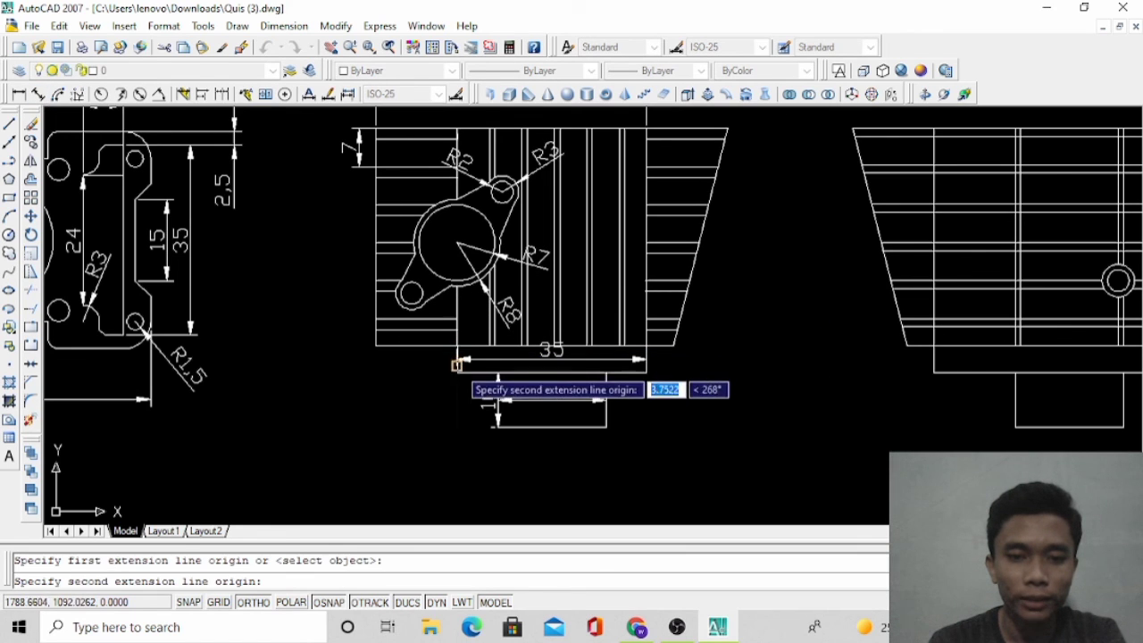
click(458, 372)
click(457, 388)
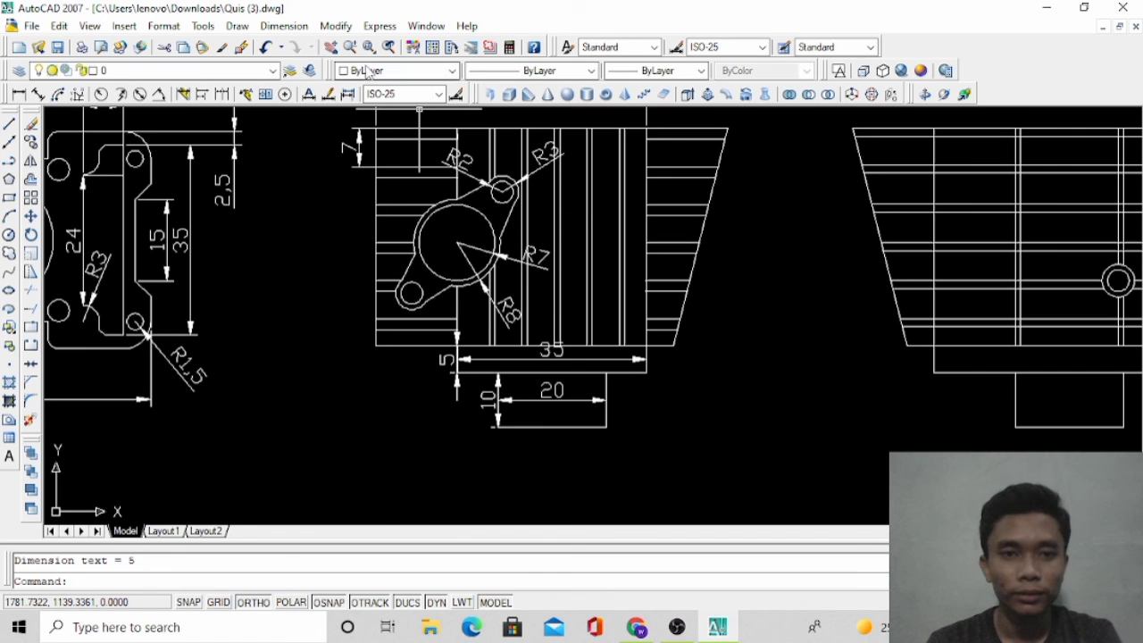
Add an aligned dimension above the side view for the tapered fins' top width, in line with the body width dimension
click(332, 48)
mouse_move(497, 211)
mouse_down()
mouse_move(405, 229)
mouse_move(303, 282)
mouse_move(292, 276)
mouse_up()
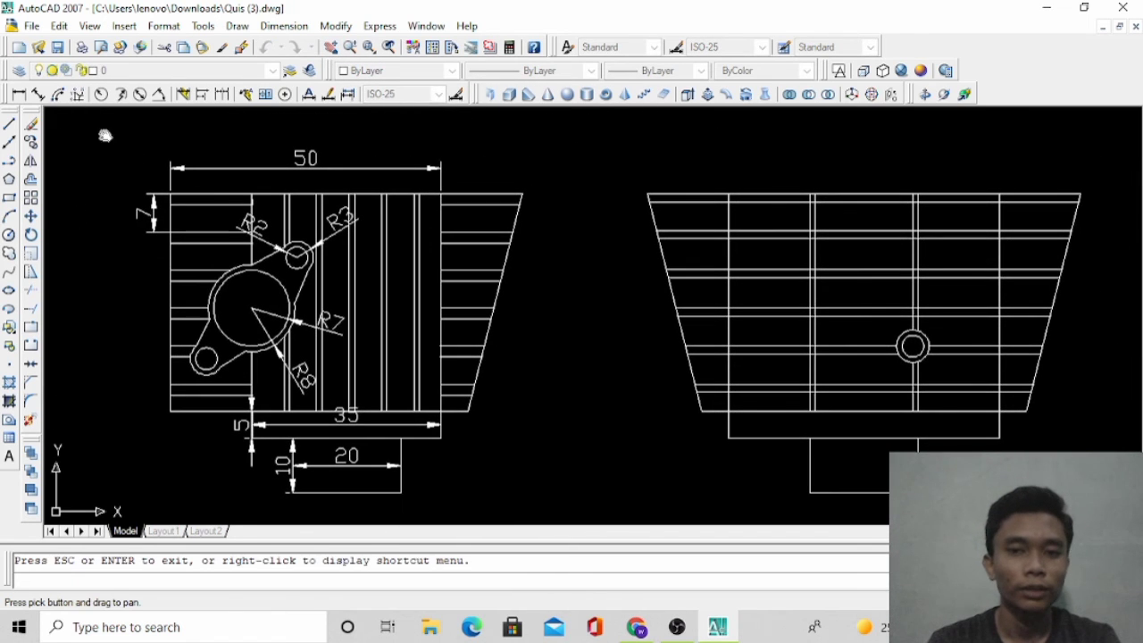
key(Escape)
click(36, 94)
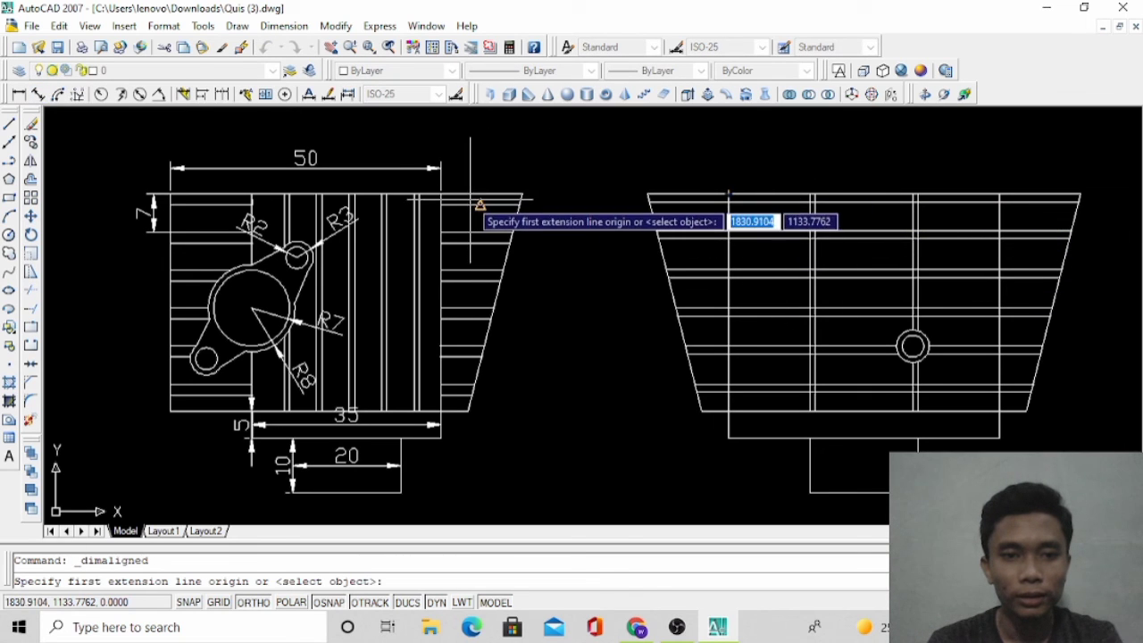
click(441, 193)
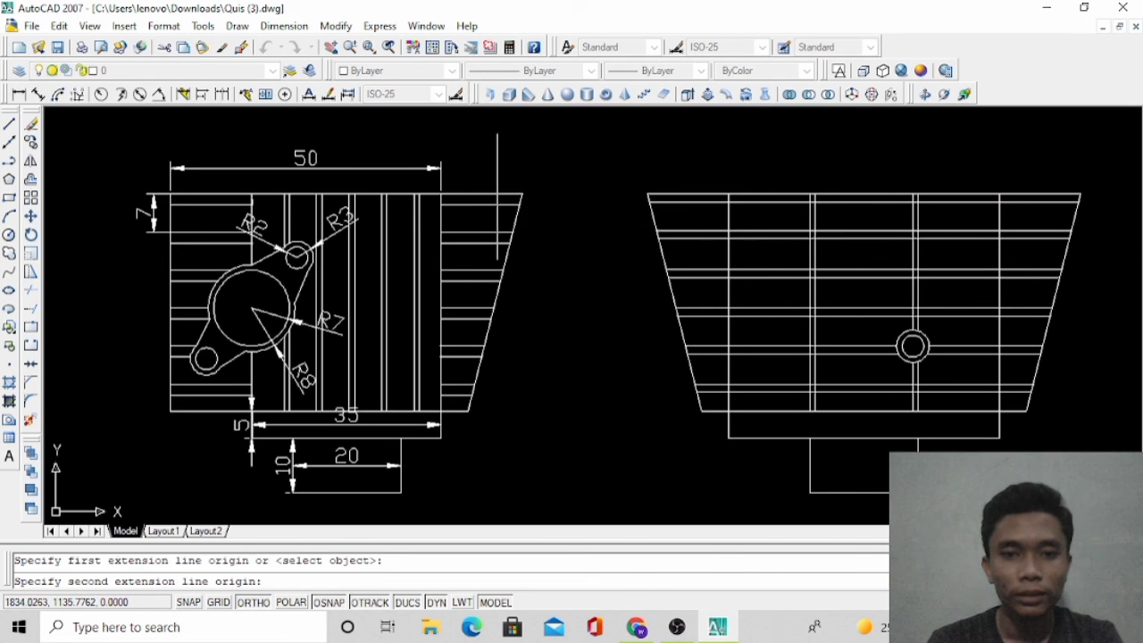
click(522, 194)
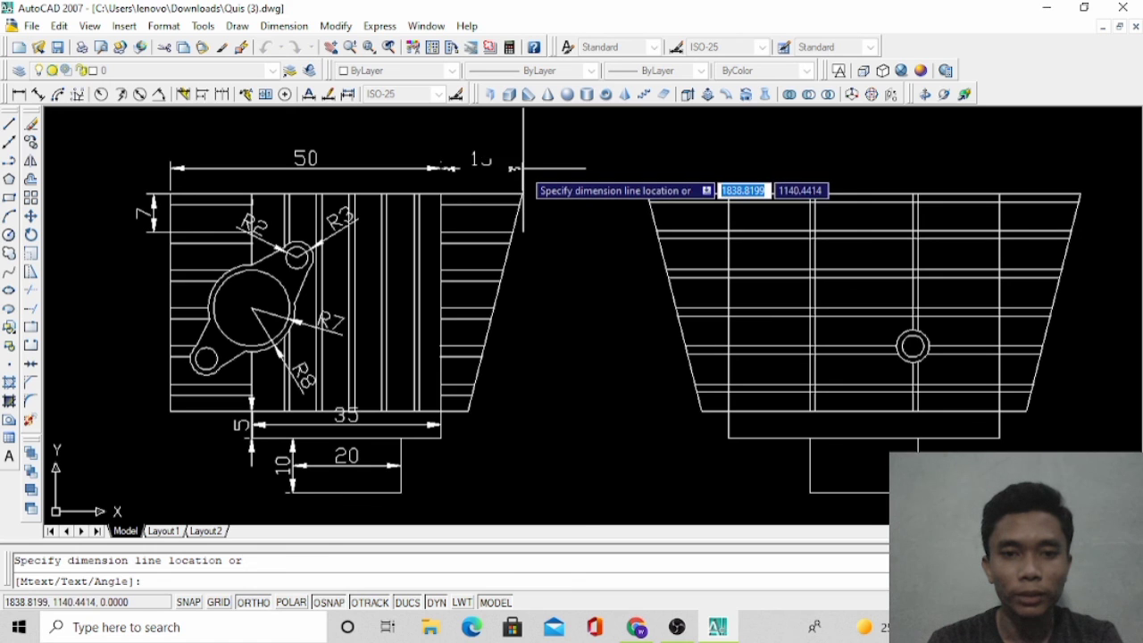
click(522, 168)
Add an aligned dimension below the side view's tapered fins for their bottom width, from the body's right edge to the slanted edge
click(38, 94)
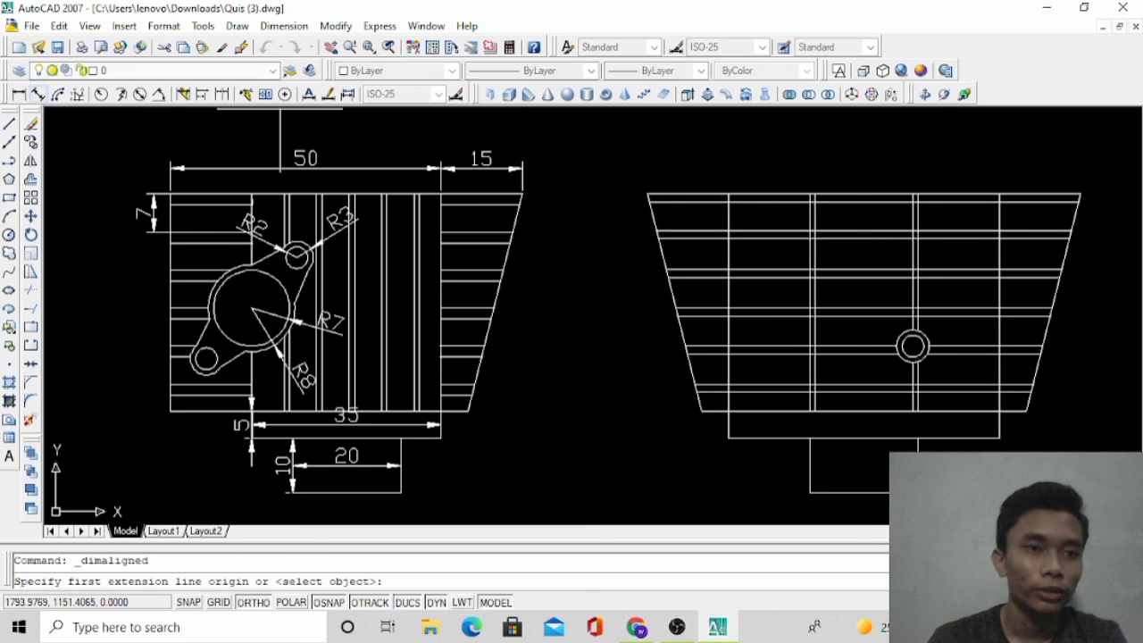
click(441, 411)
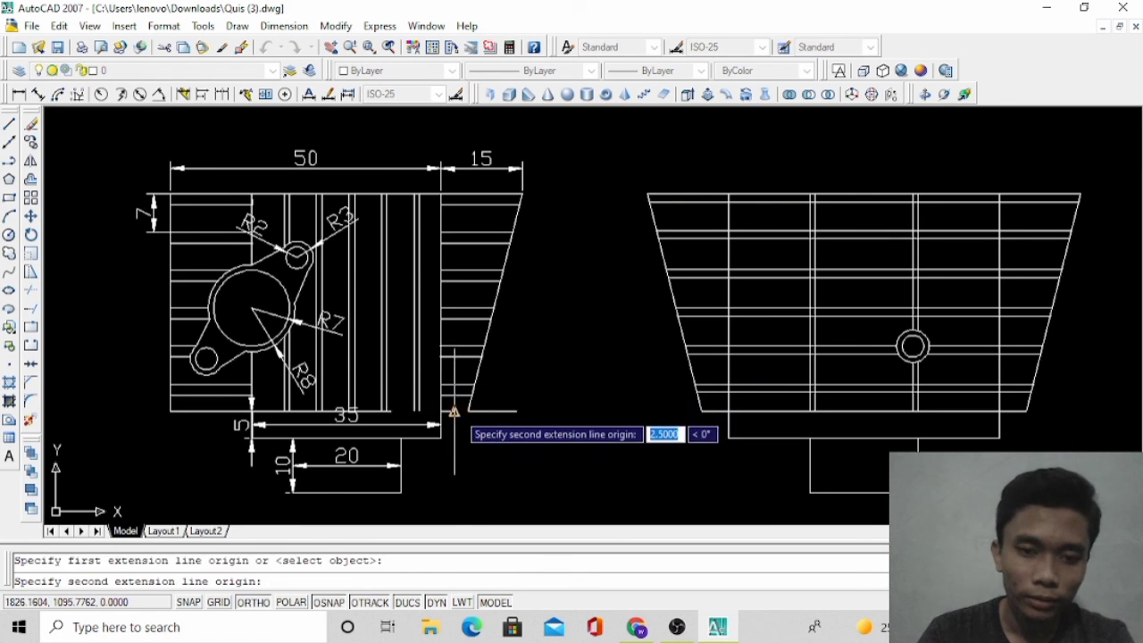
click(469, 411)
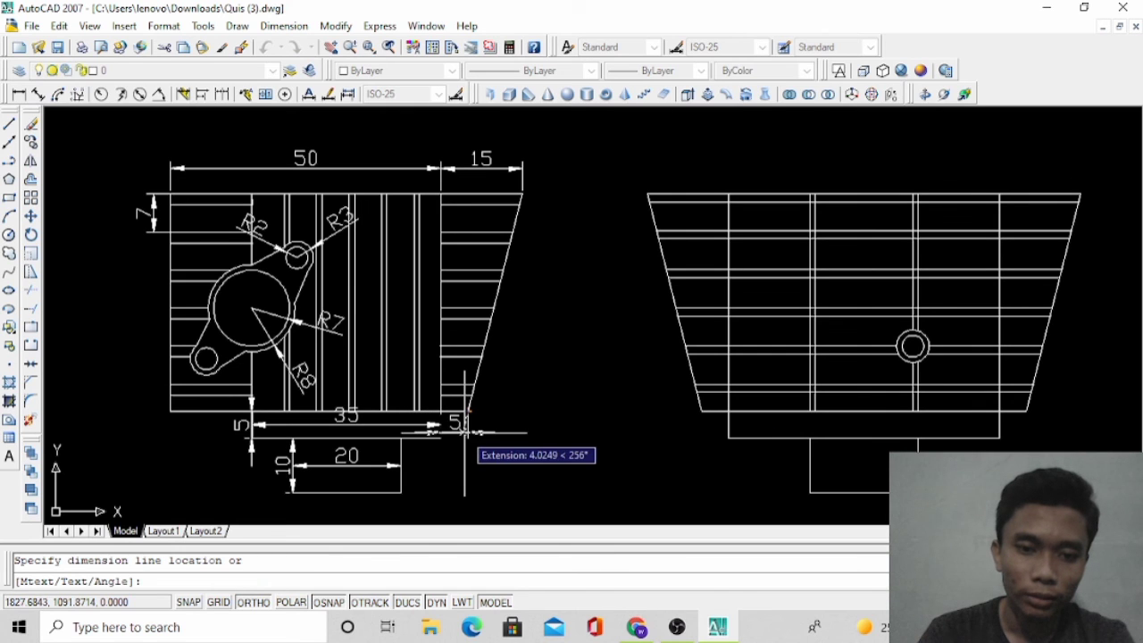
click(465, 433)
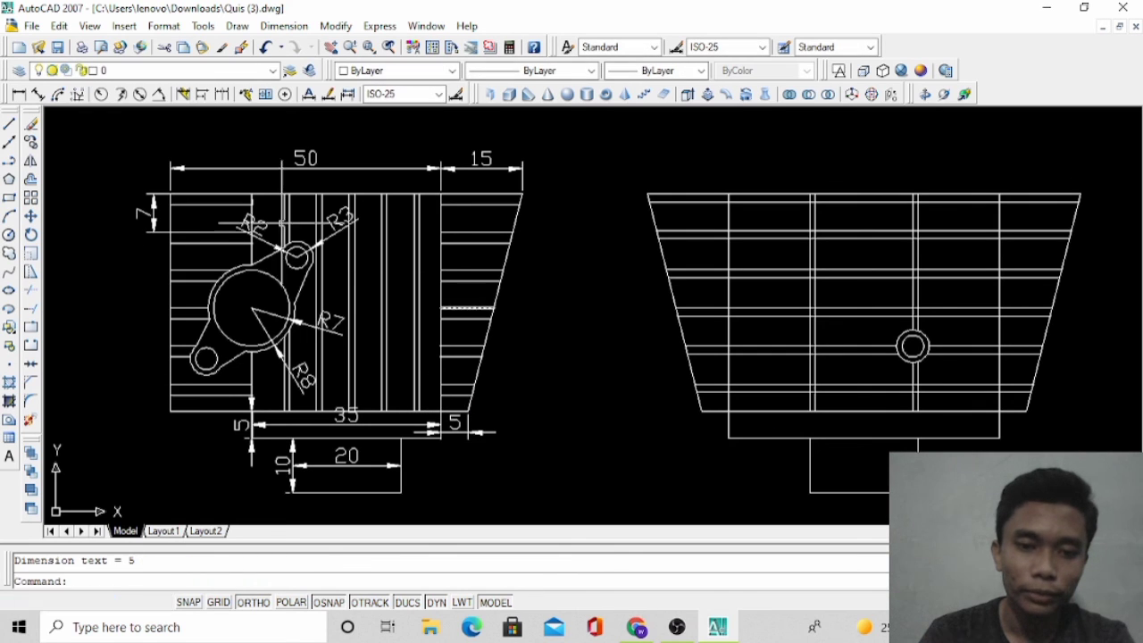
Add aligned dimensions above the second view for the left fin overhang's top width and the body width between its vertical edges
click(37, 95)
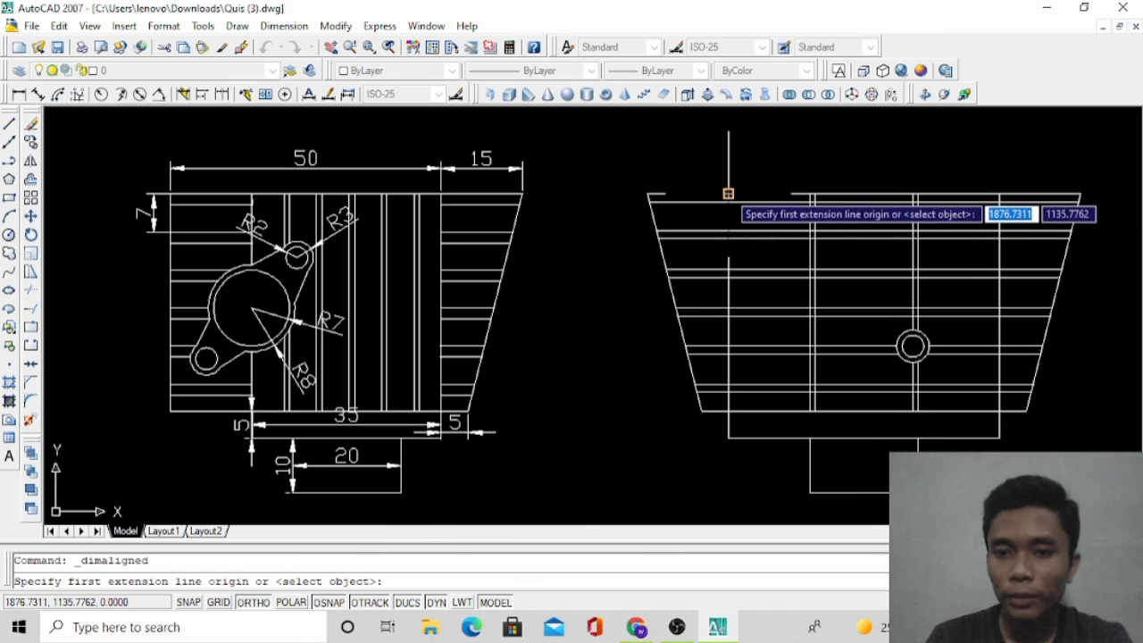
click(728, 194)
click(649, 194)
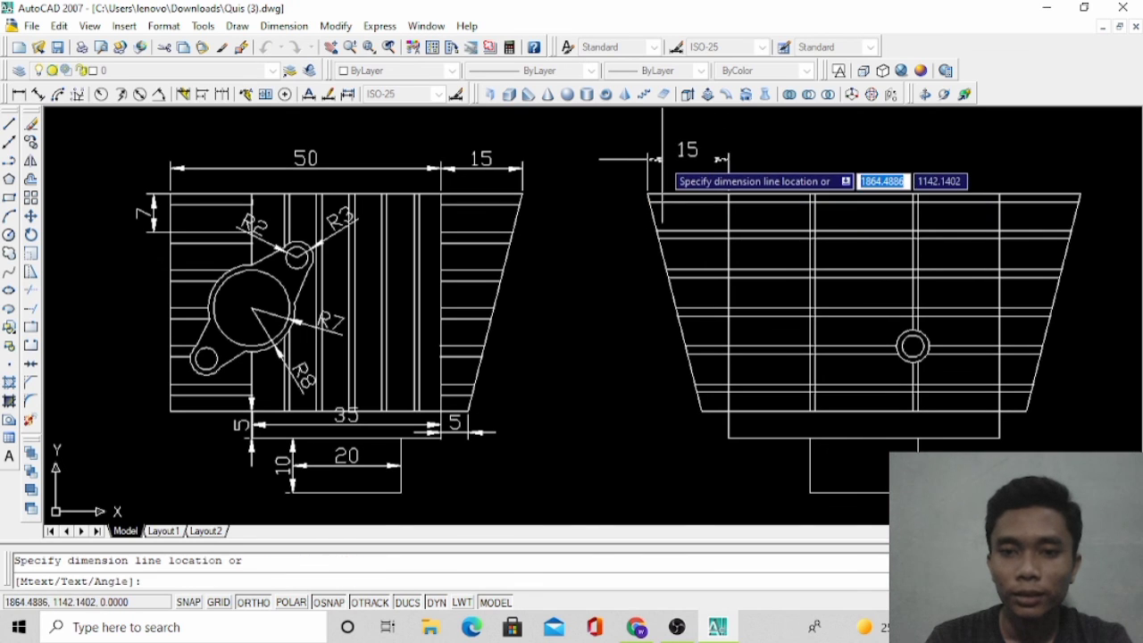
click(666, 168)
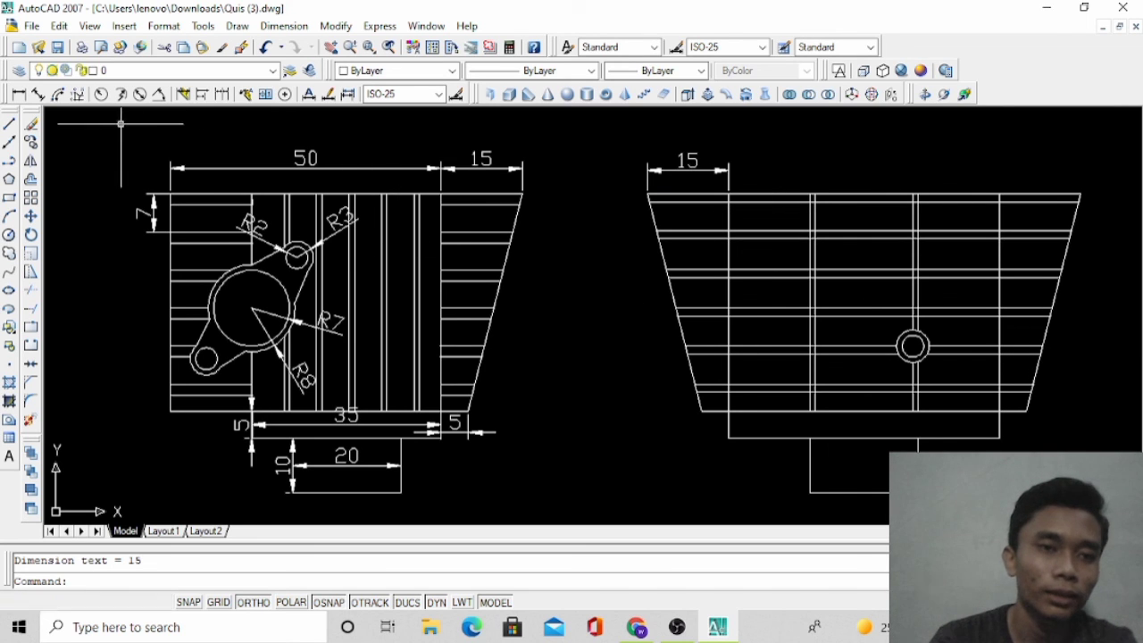
click(39, 94)
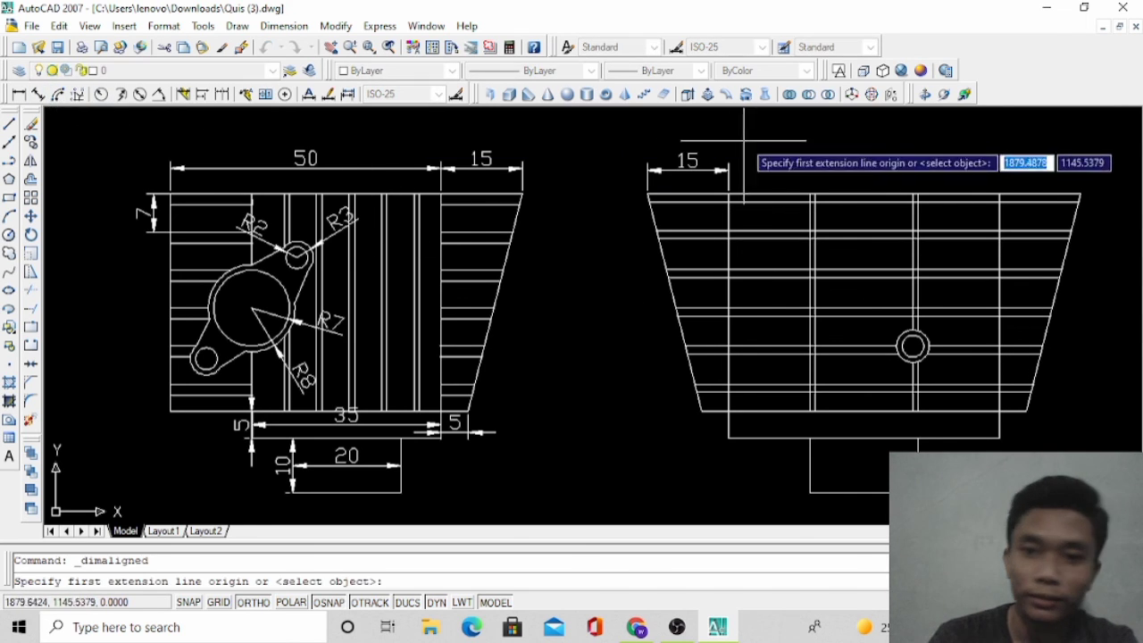
click(728, 191)
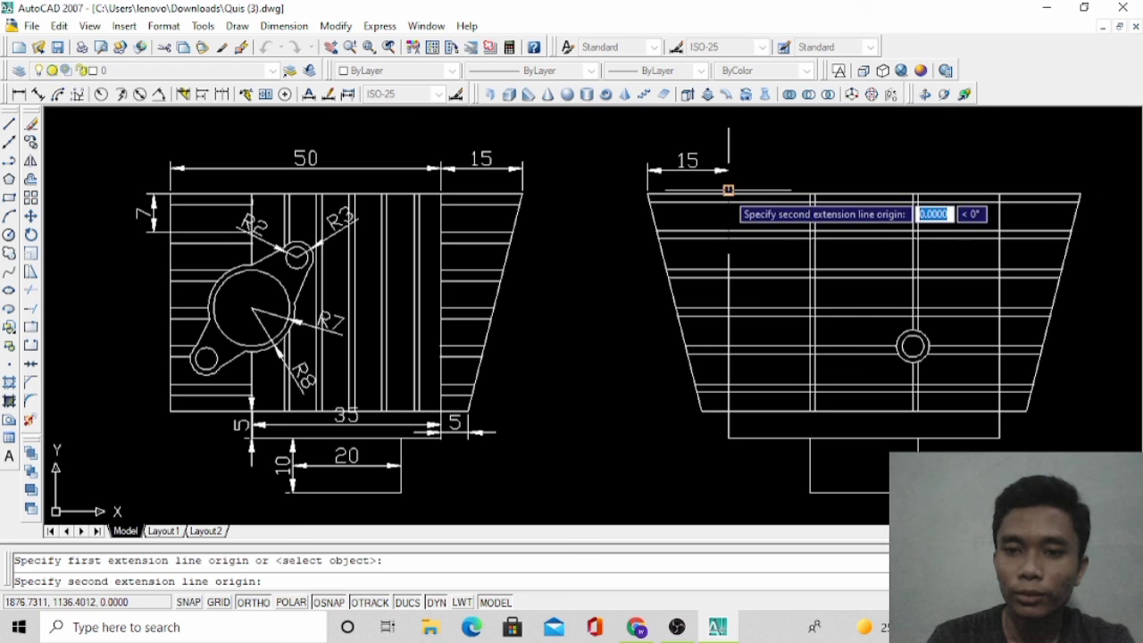
click(999, 193)
click(893, 173)
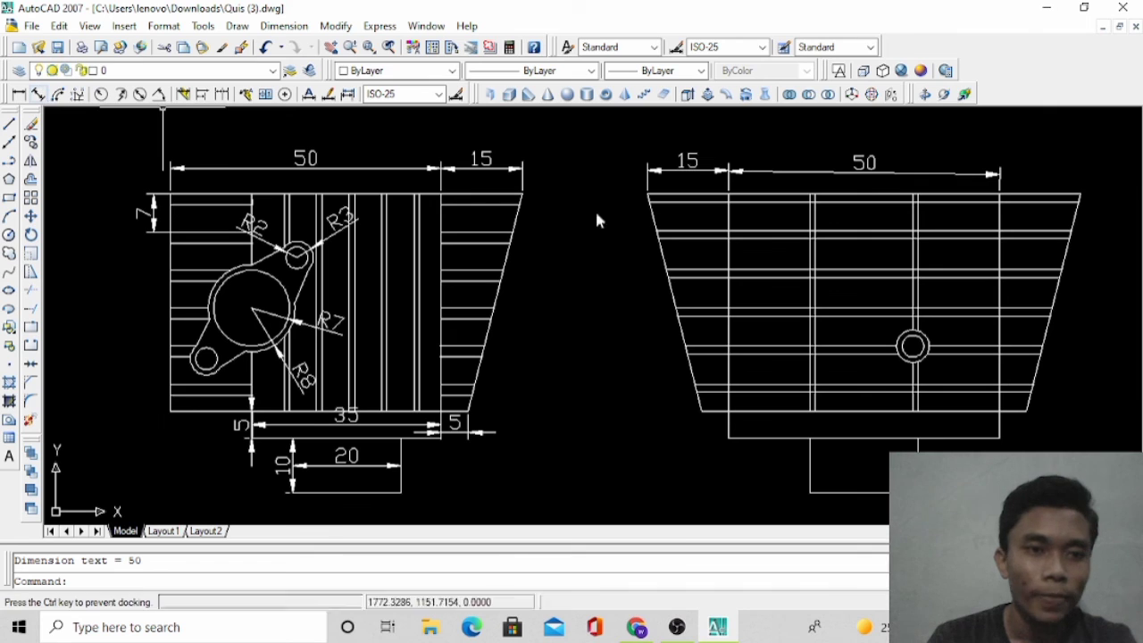
Add an aligned dimension below the second view's left fin overhang for its bottom width
click(40, 95)
click(724, 409)
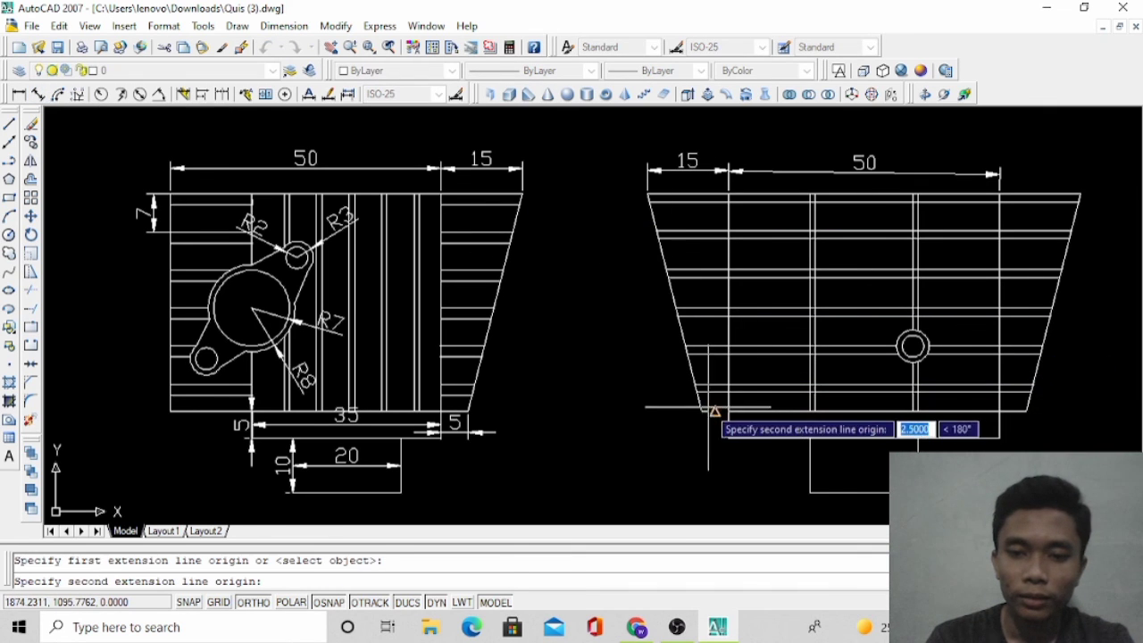
click(701, 411)
click(710, 431)
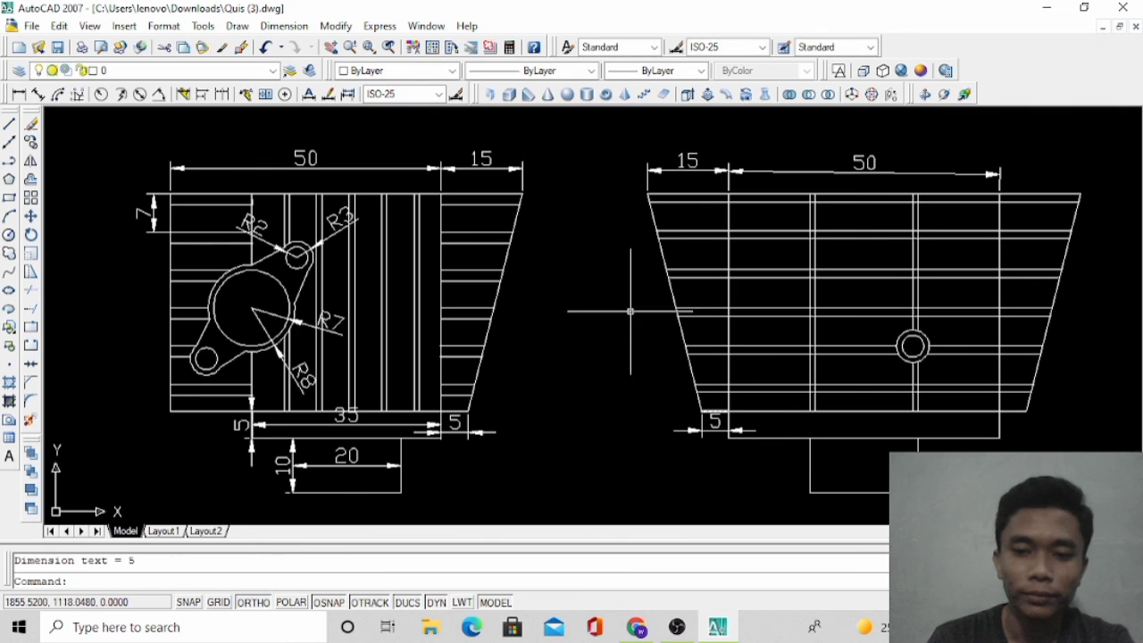
Add an aligned height dimension to the second view's upper base step, measured between the midpoints of its horizontal edges
click(40, 95)
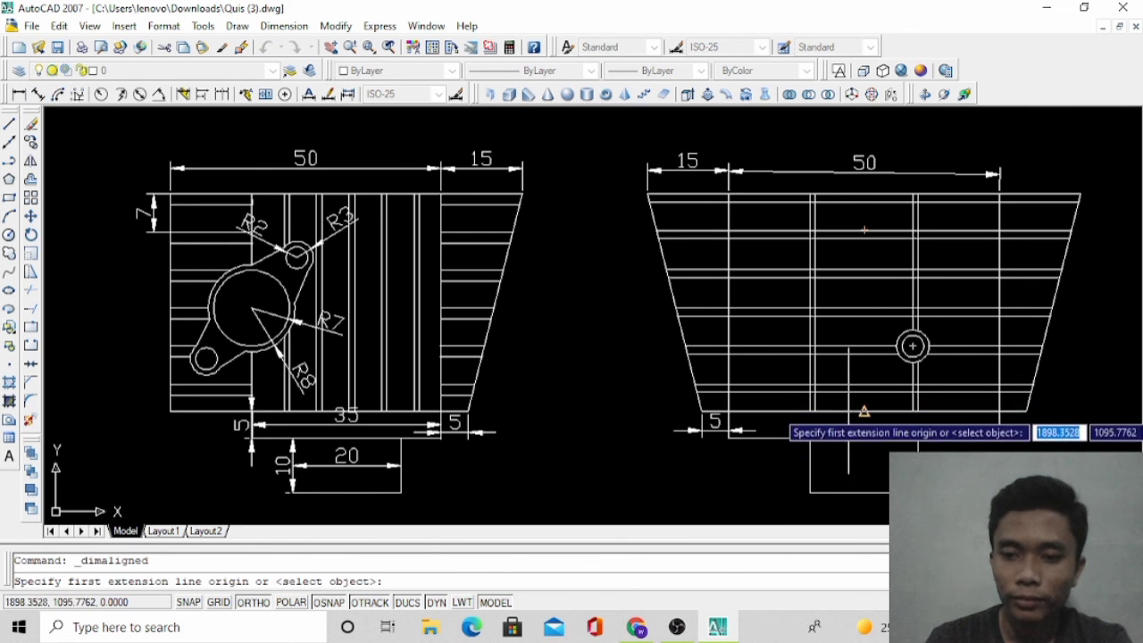
click(863, 412)
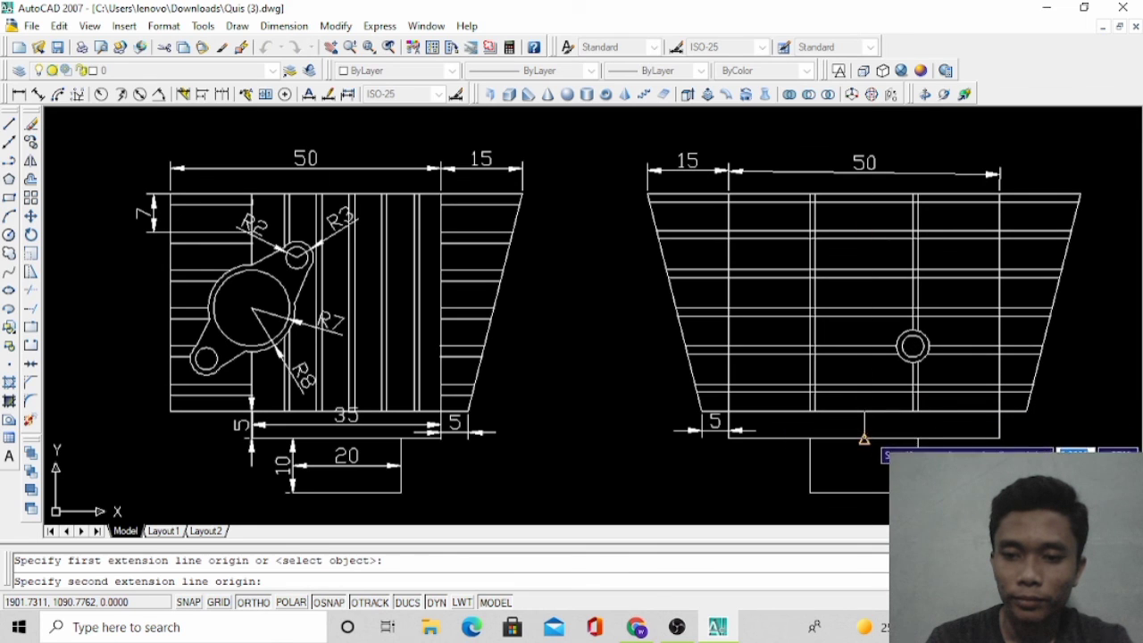
click(864, 438)
click(883, 421)
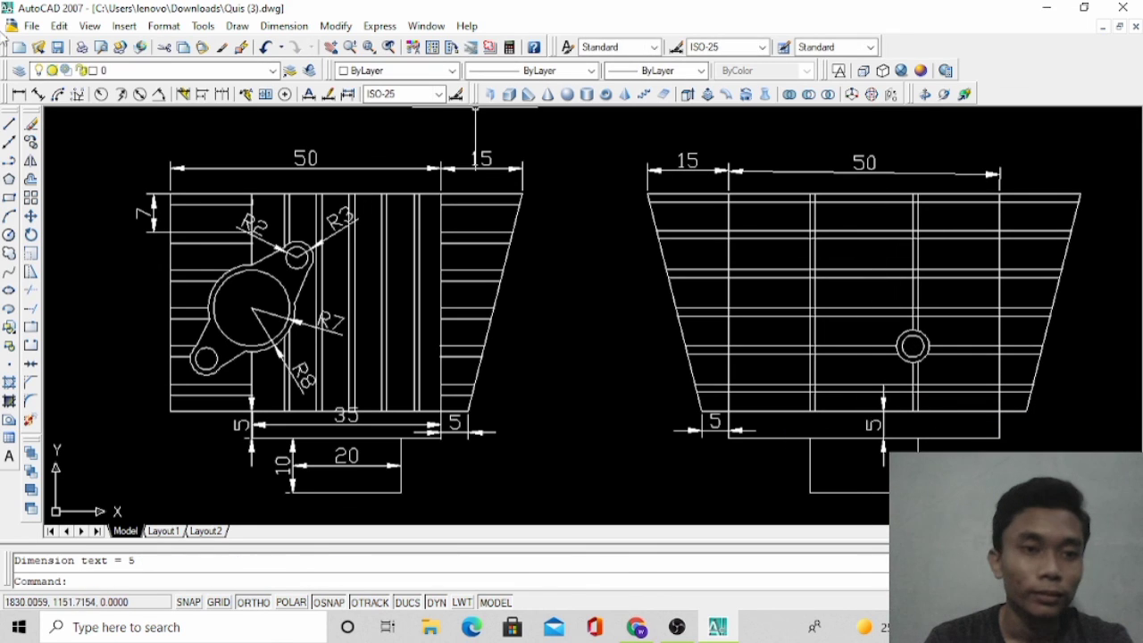
Try to add an aligned width dimension along the bottom edge of the second view's upper base step
click(36, 96)
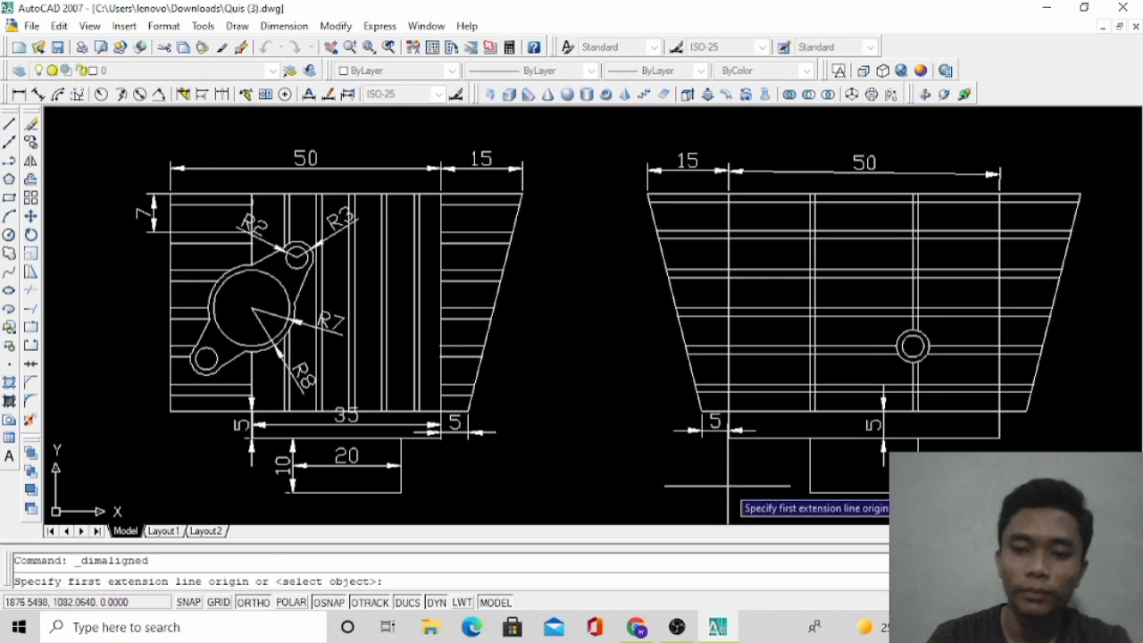
click(728, 436)
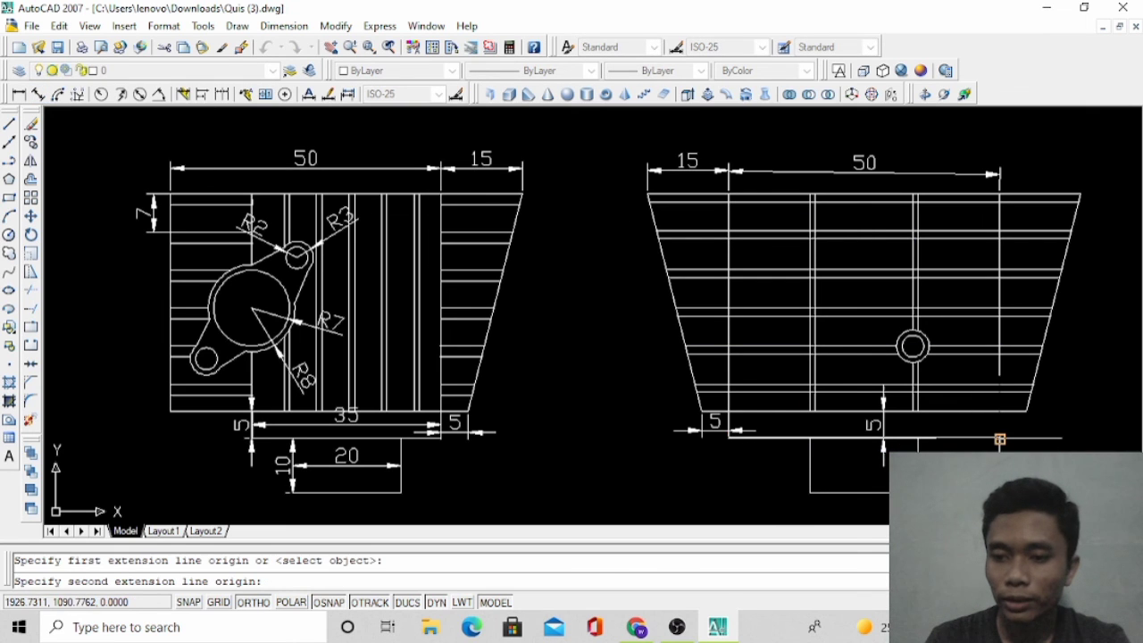
click(999, 439)
click(866, 438)
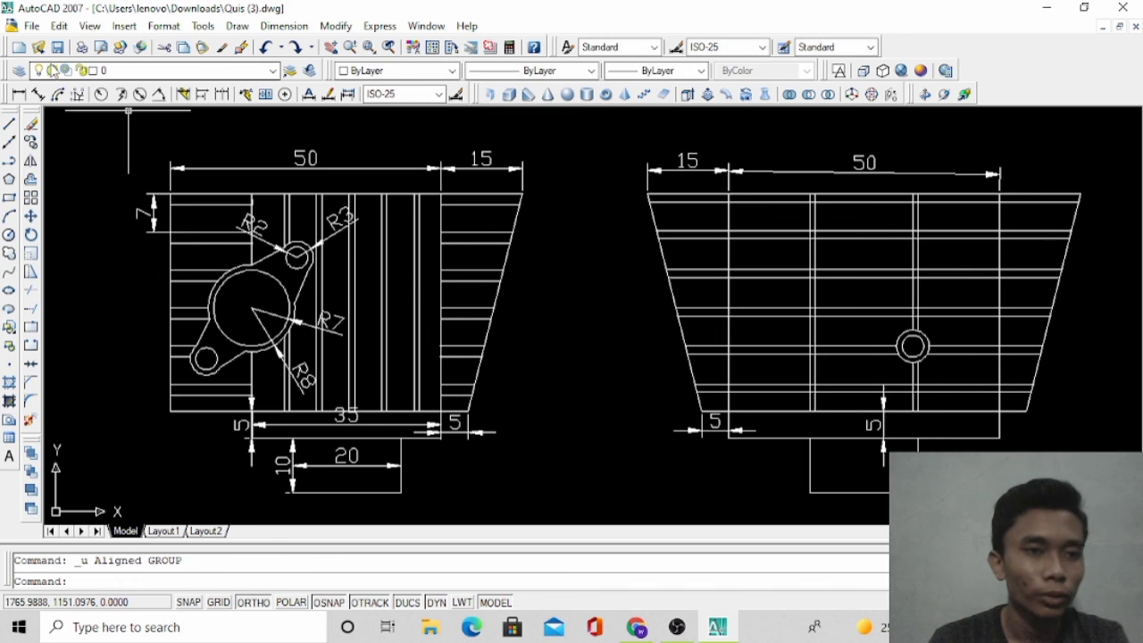
Add aligned dimensions to the second view's lower base step: its width inside the step and its height to the left
click(39, 94)
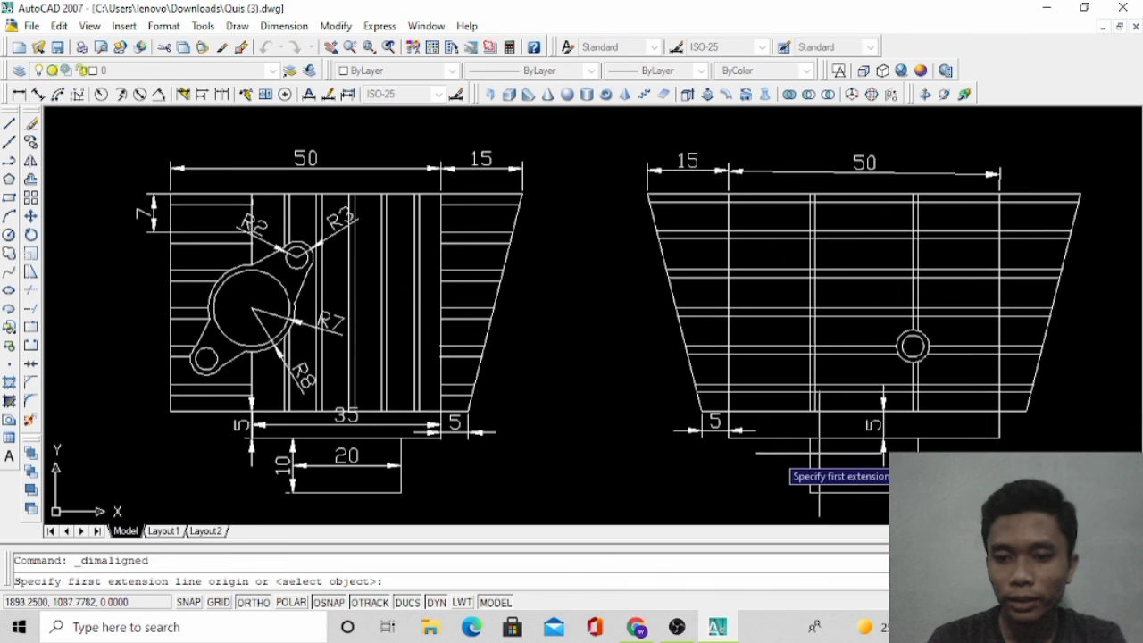
click(810, 465)
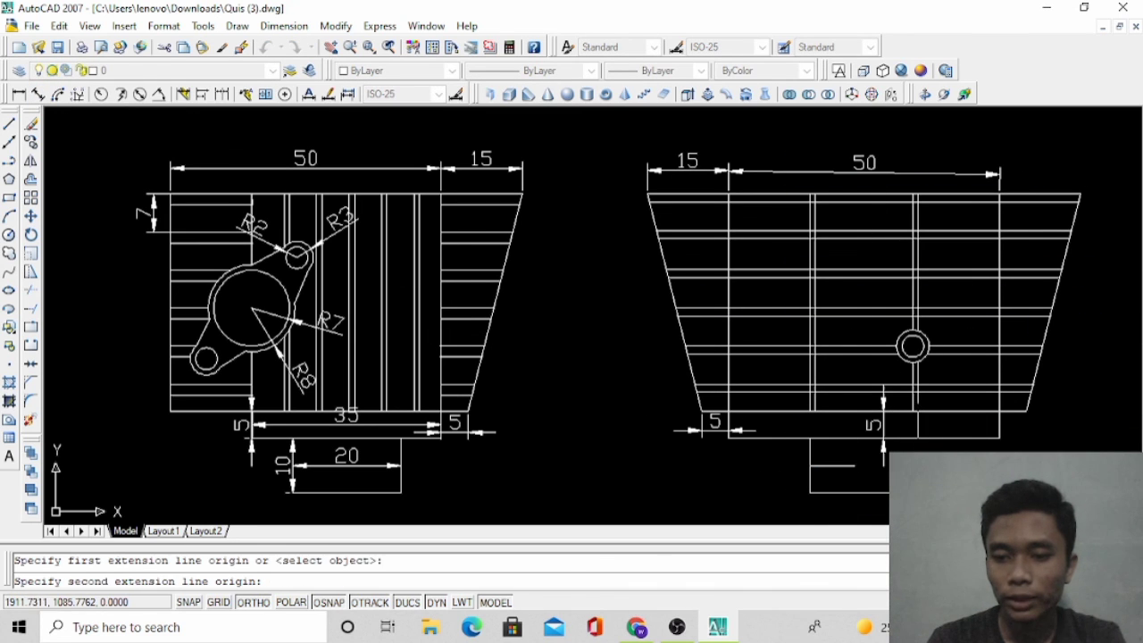
click(813, 467)
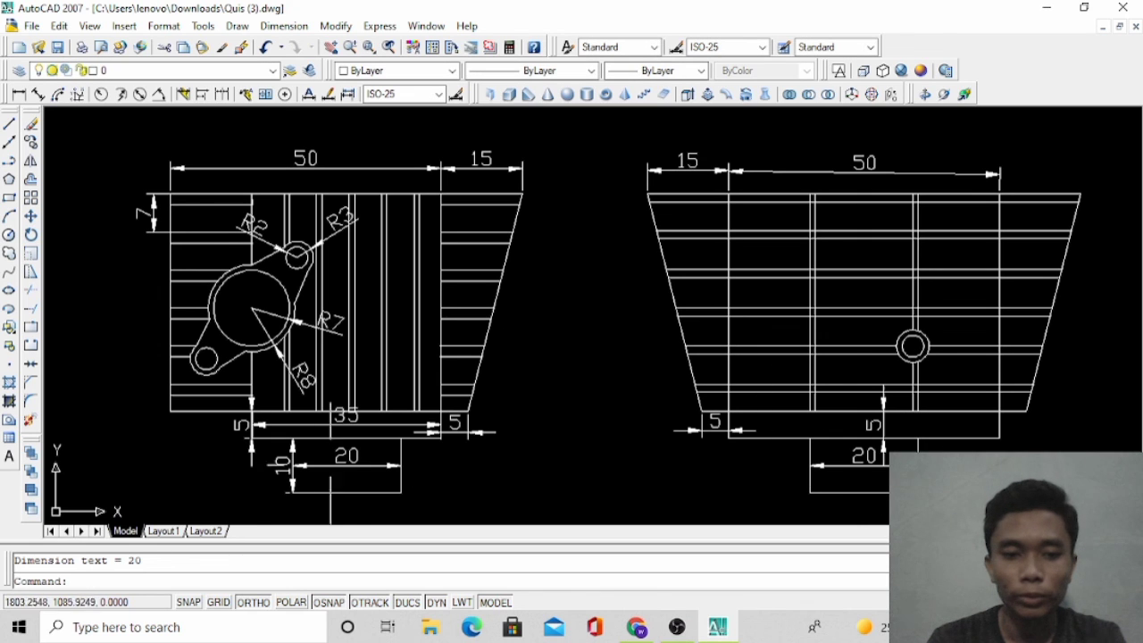
click(38, 94)
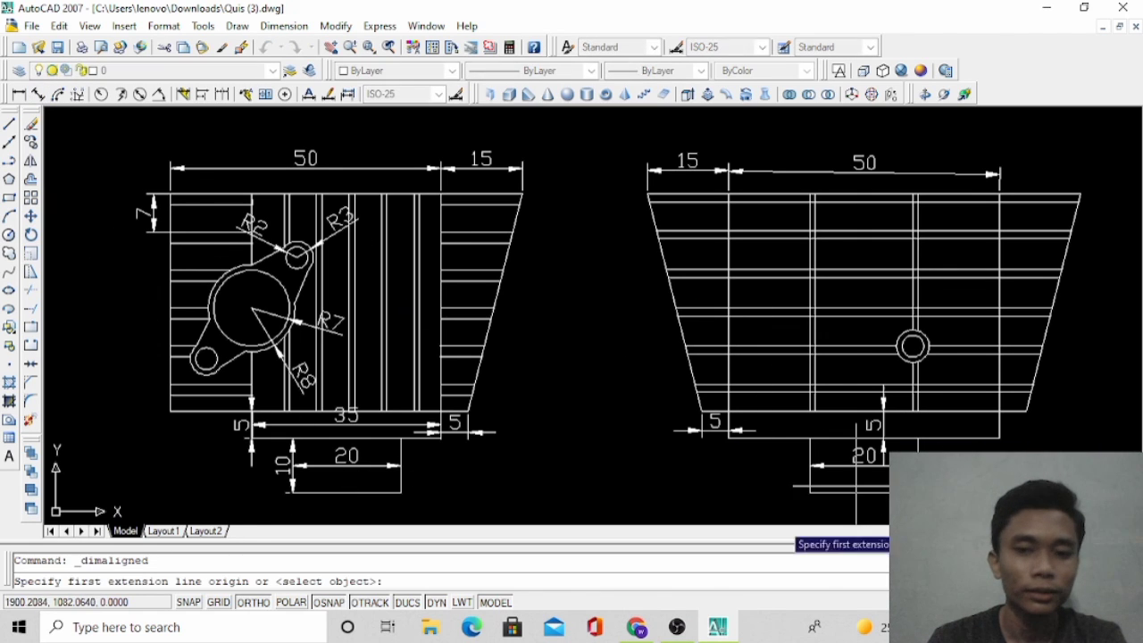
click(810, 439)
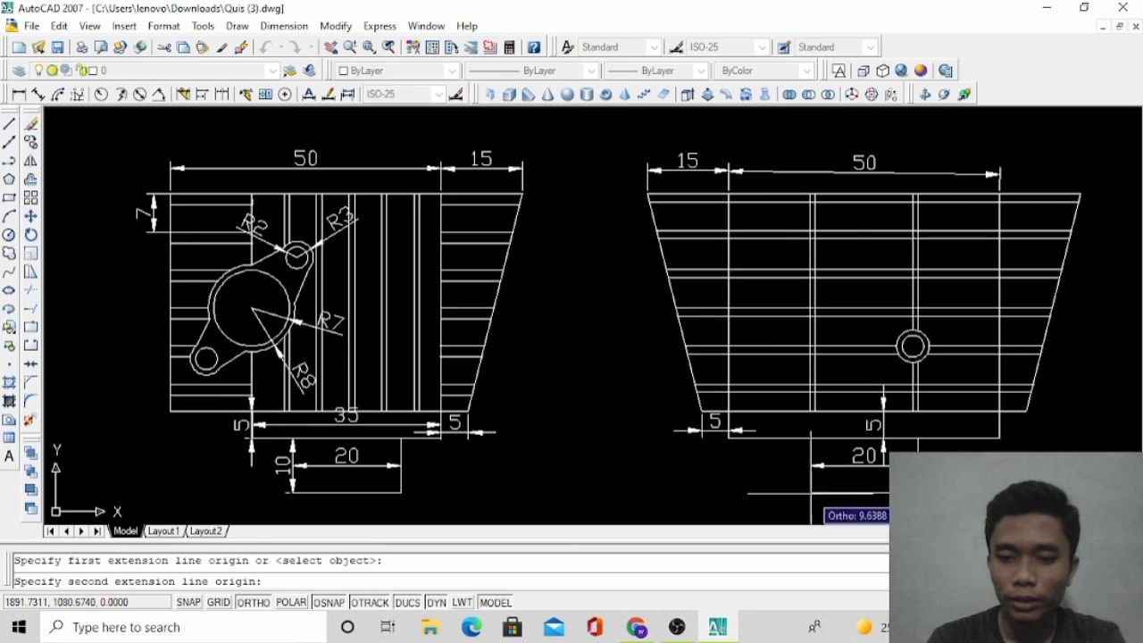
click(783, 487)
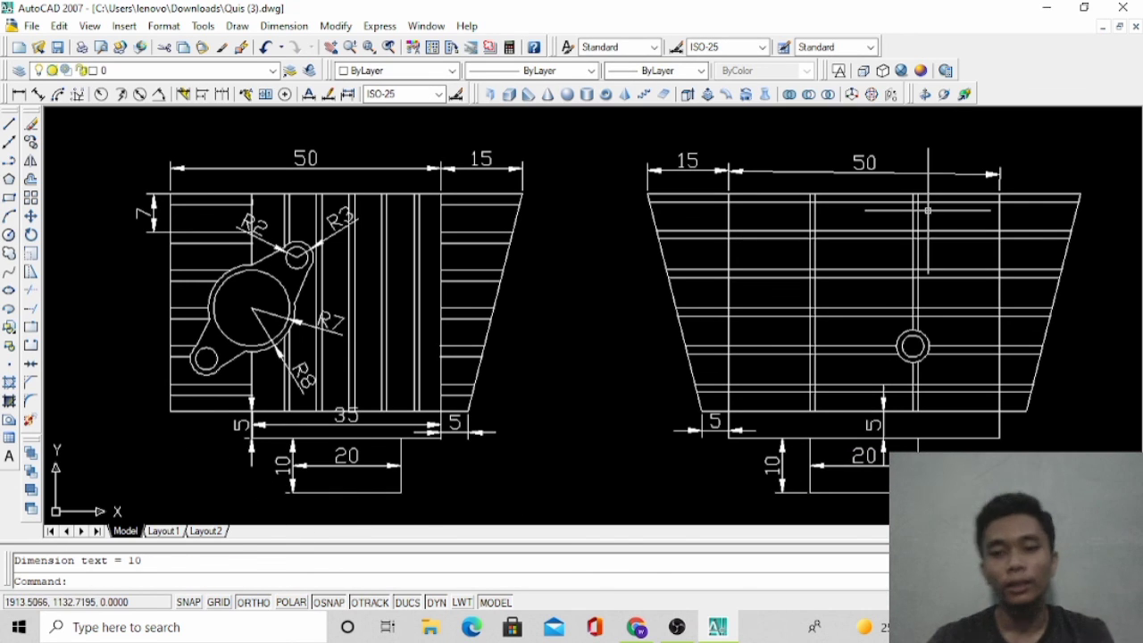
Add radius dimensions to the inner and outer circles of the second view's hole, placed to its left and upper left
click(102, 95)
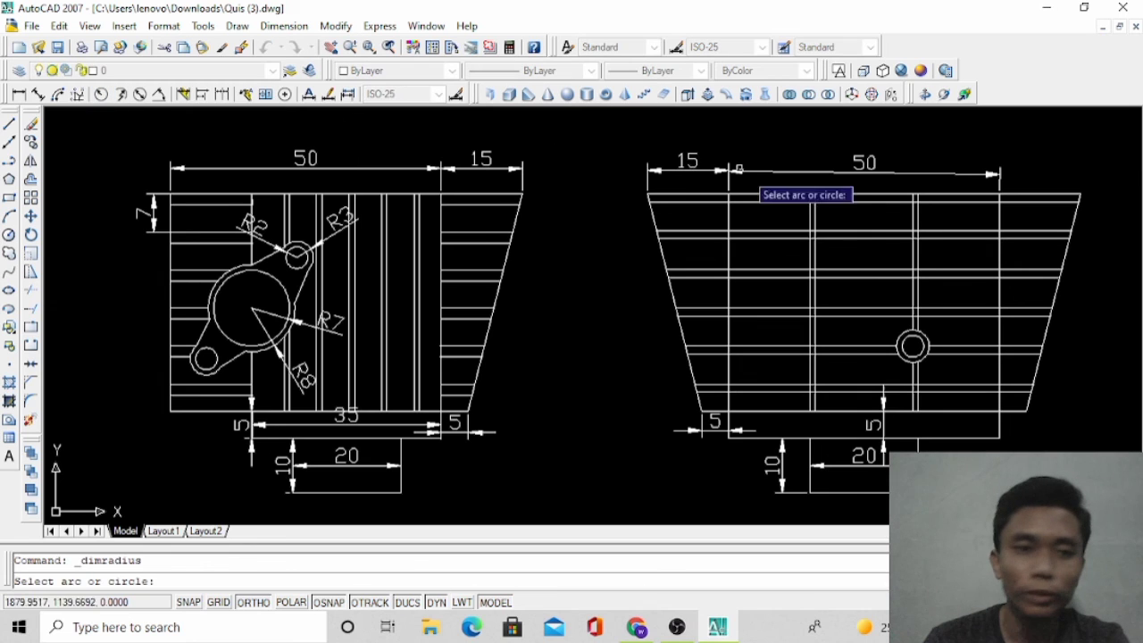
click(913, 347)
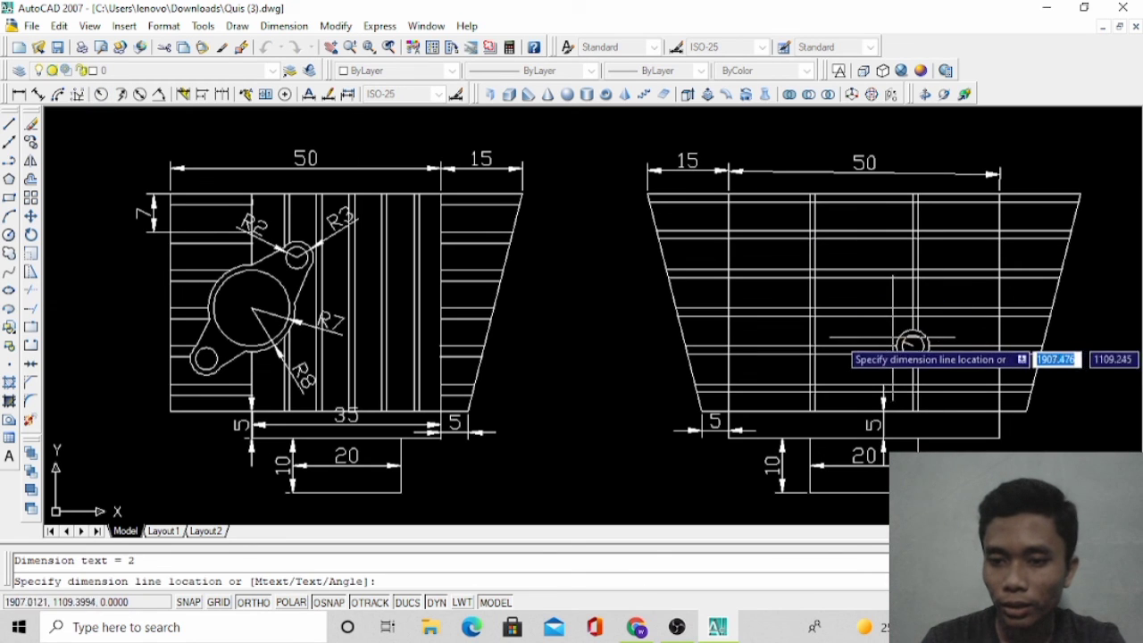
click(860, 337)
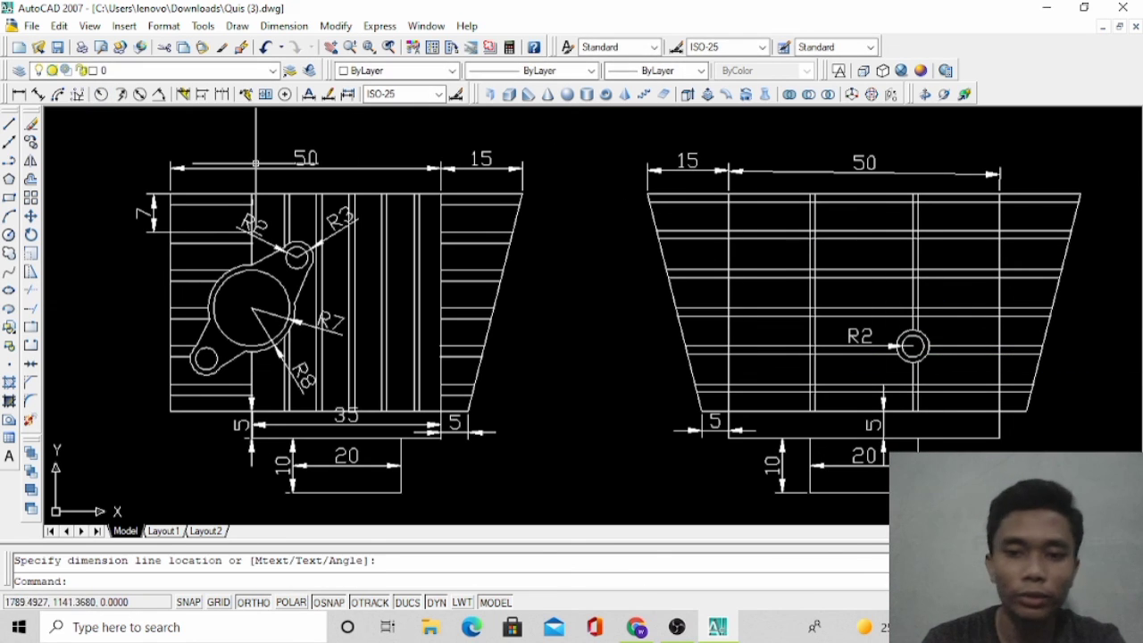
click(101, 94)
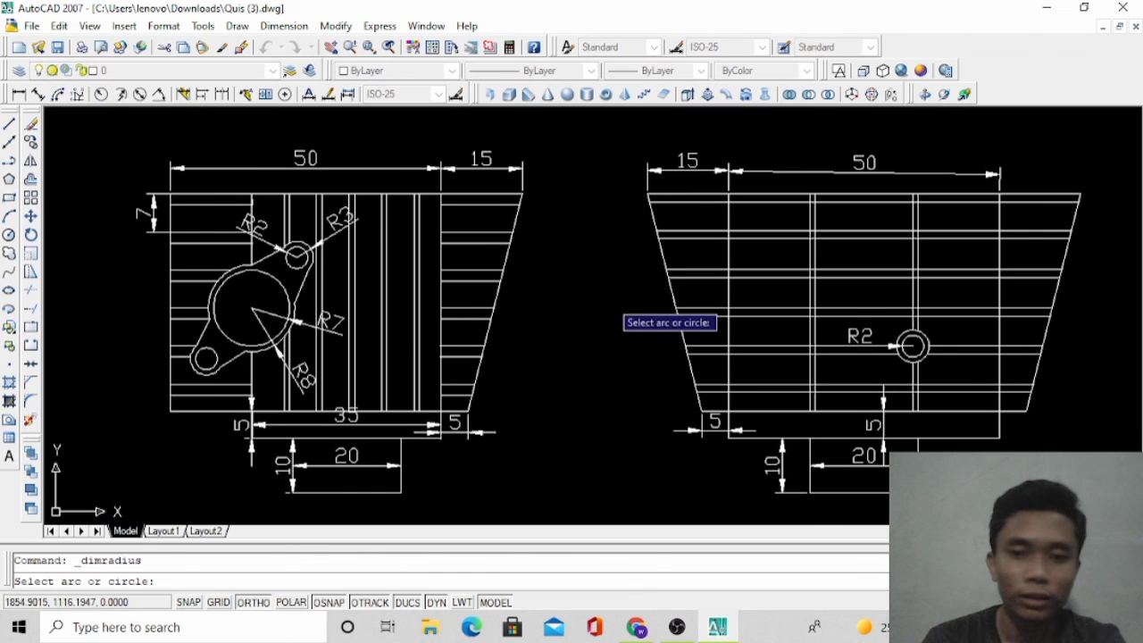
scroll(652, 309, up, 2)
click(1020, 361)
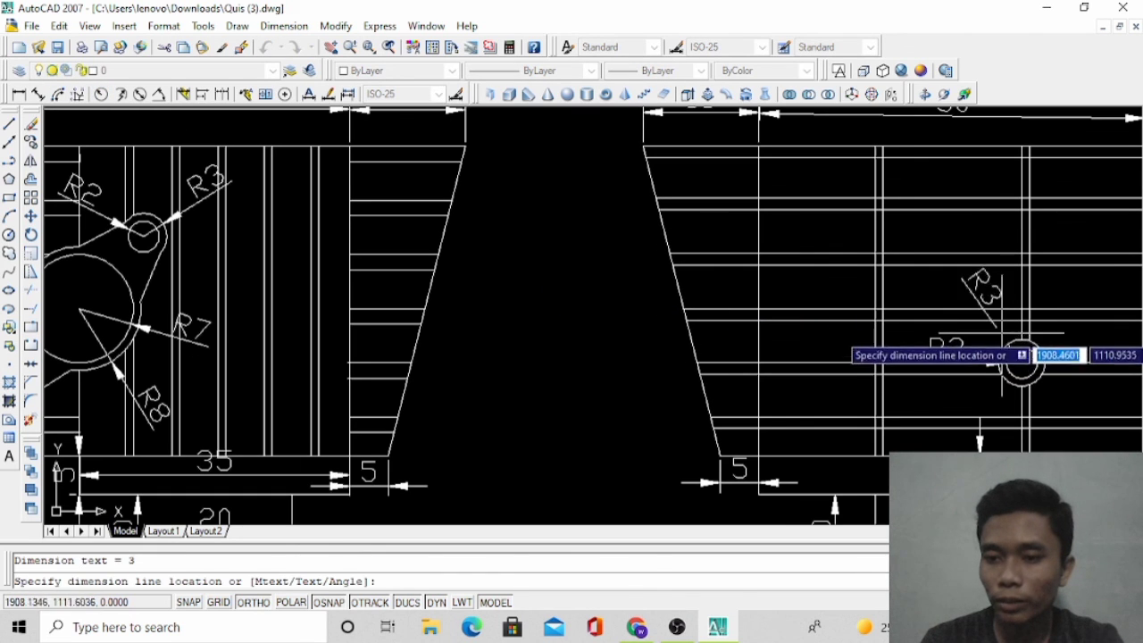
click(983, 284)
scroll(637, 234, down, 3)
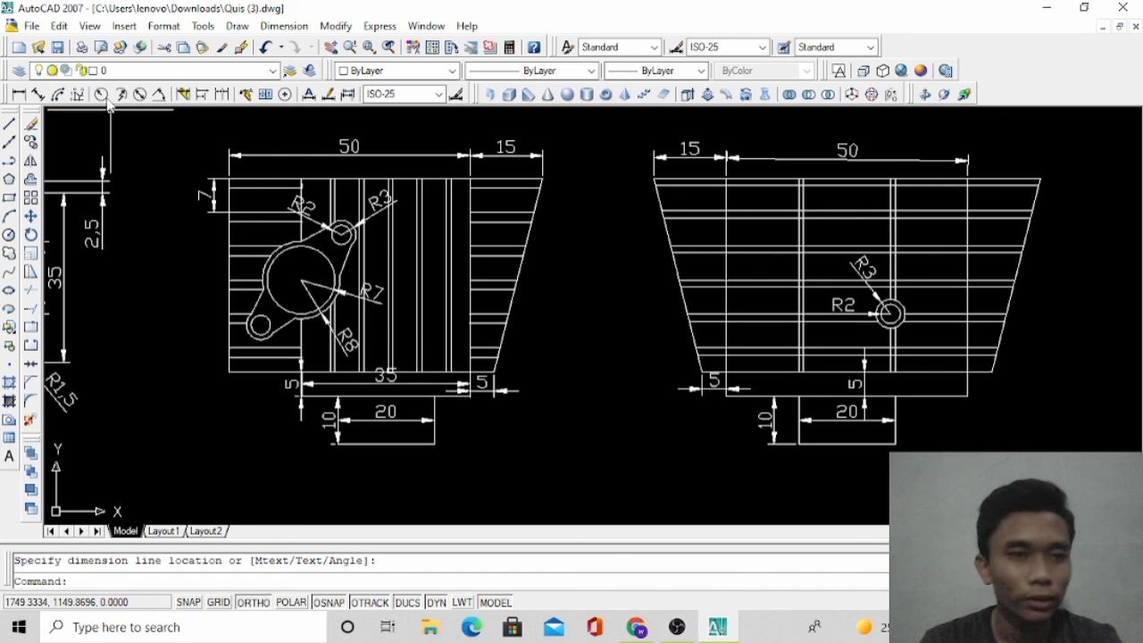
click(37, 95)
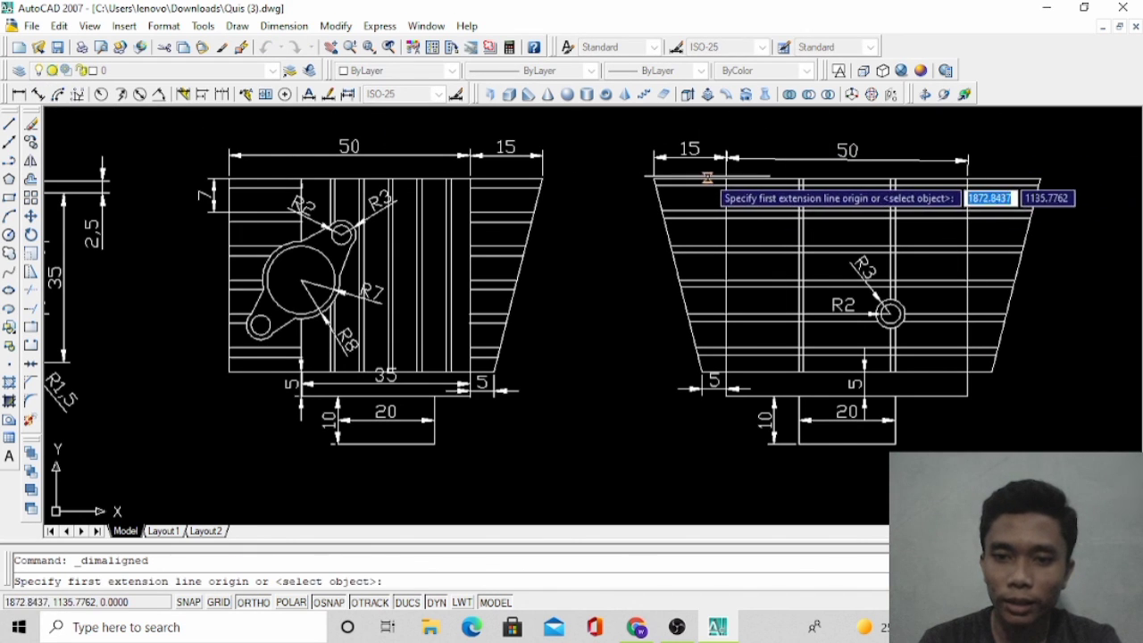
click(689, 178)
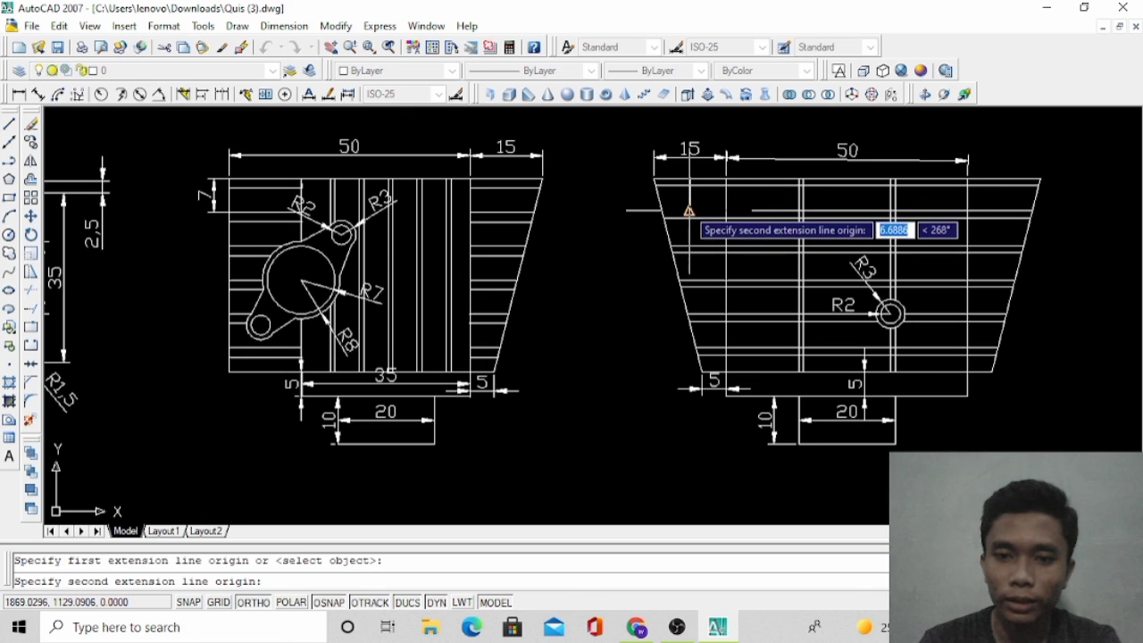
click(689, 209)
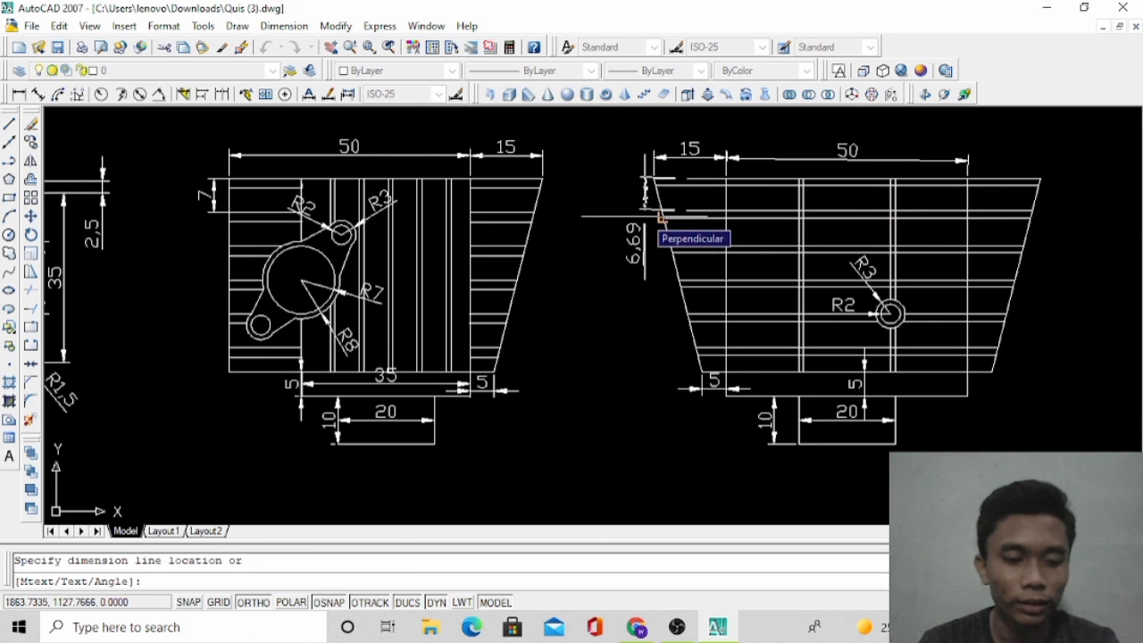
key(Escape)
scroll(670, 198, up, 2)
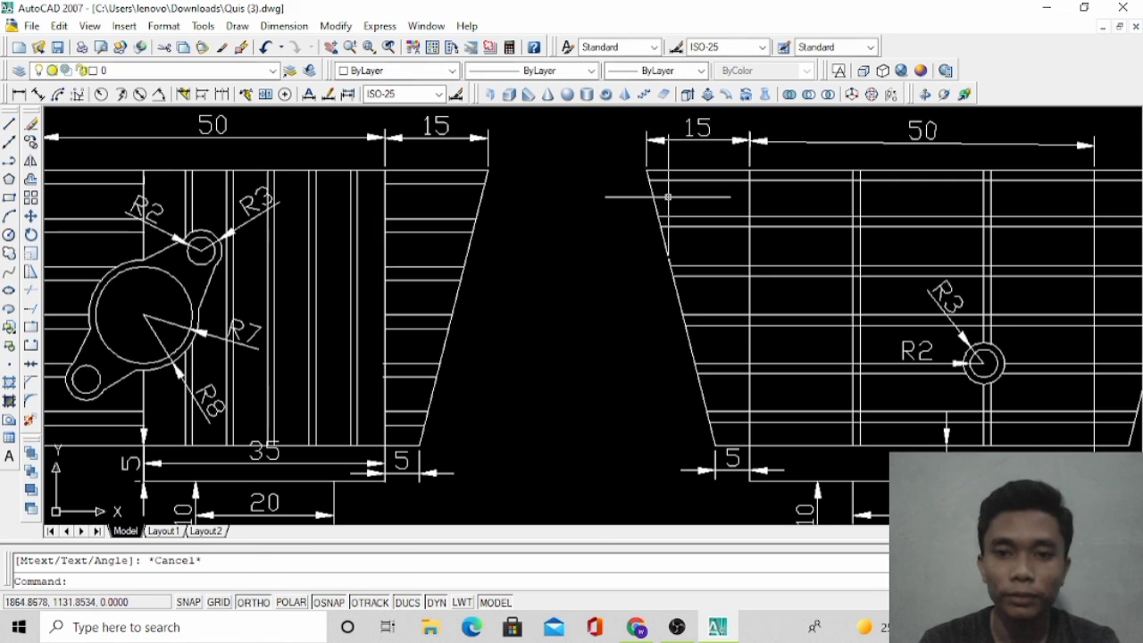
click(39, 95)
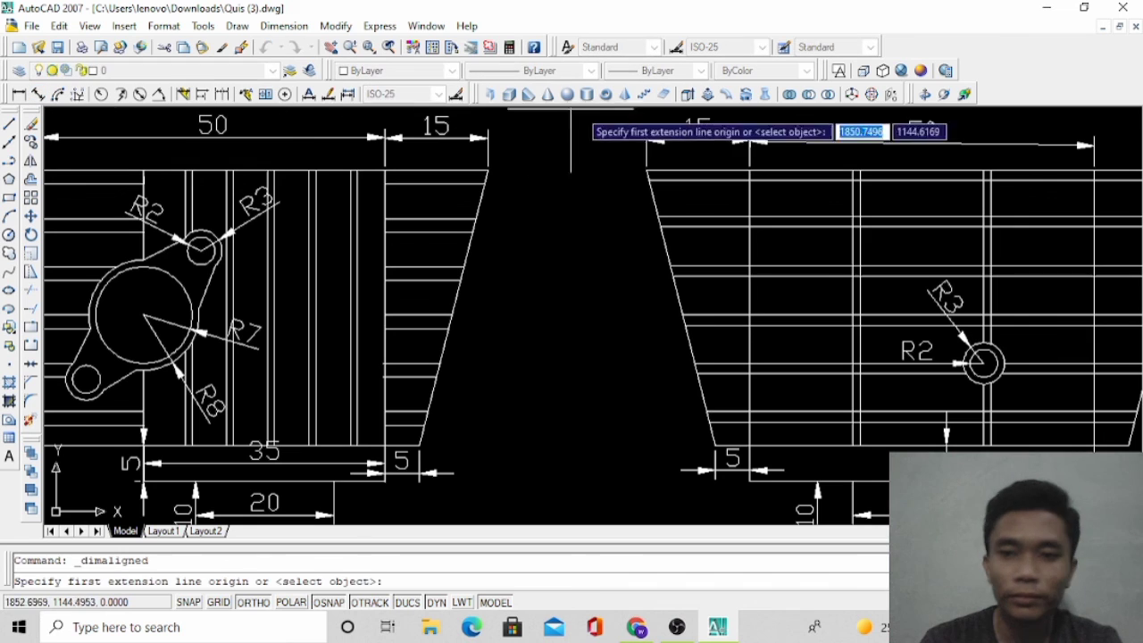
click(696, 171)
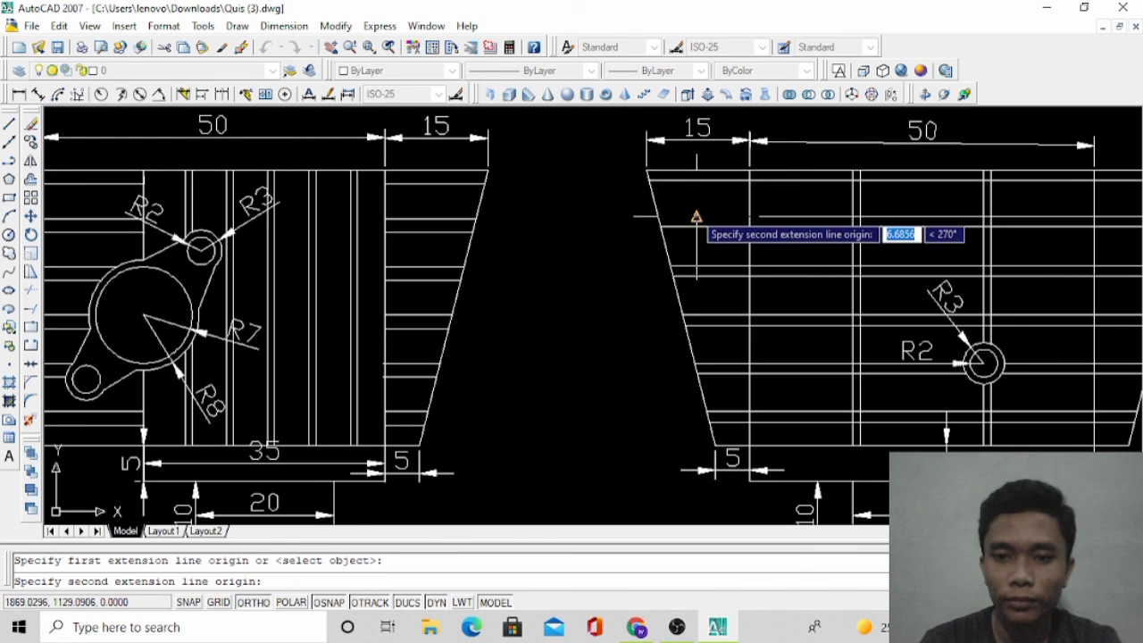
click(697, 216)
key(Escape)
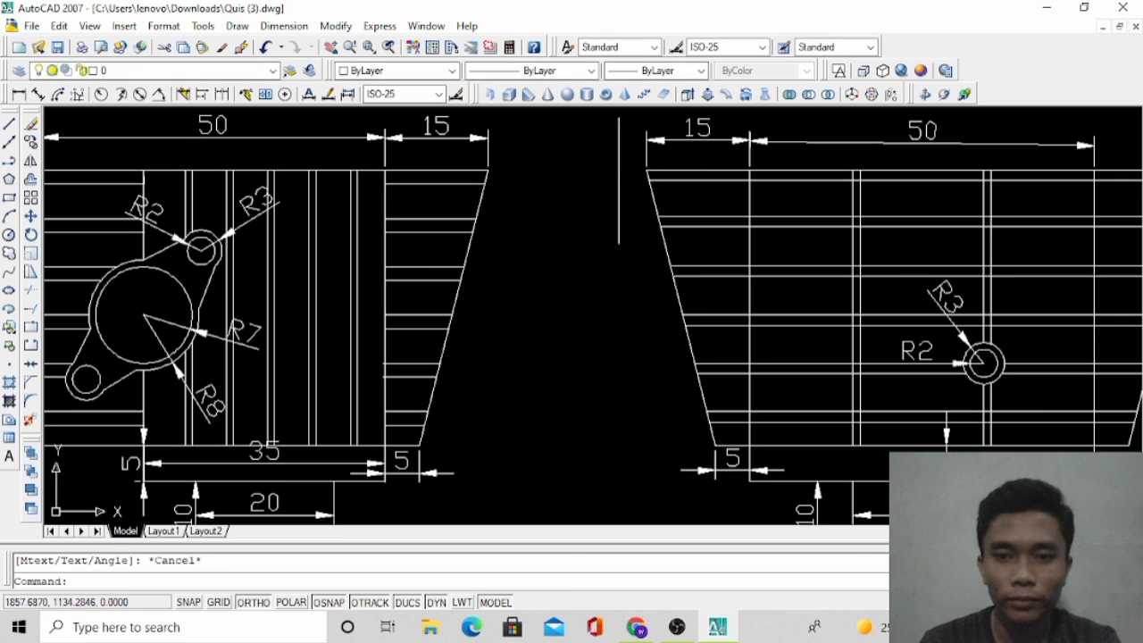
Add an aligned vertical dimension left of the second view, from its top edge down to the next fin's upper line
click(37, 94)
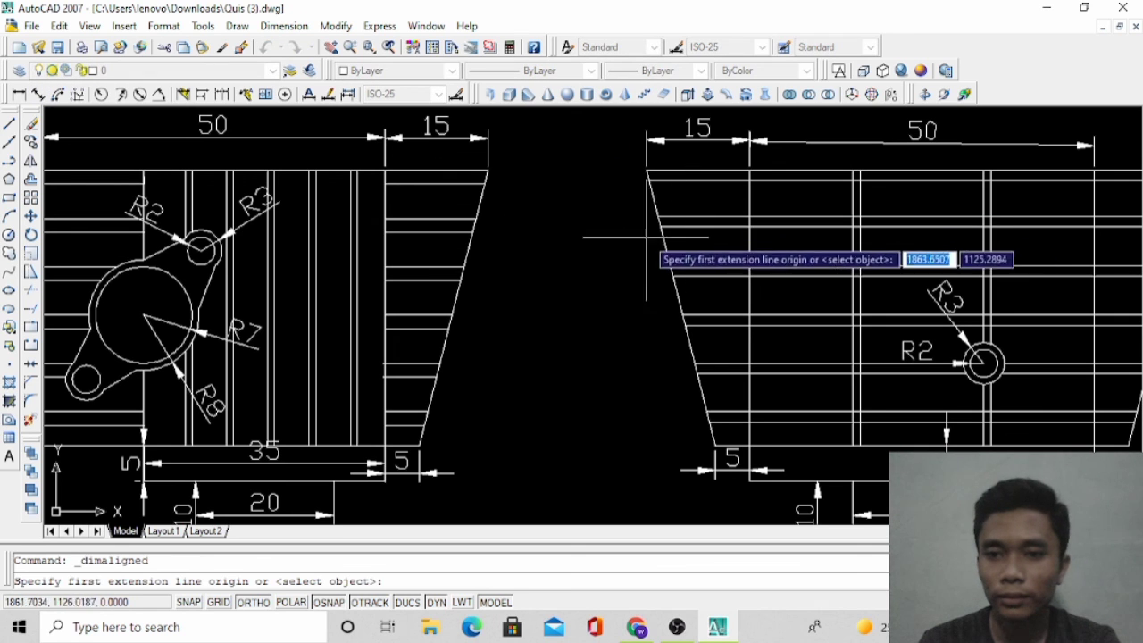
scroll(573, 217, down, 1)
scroll(898, 184, up, 3)
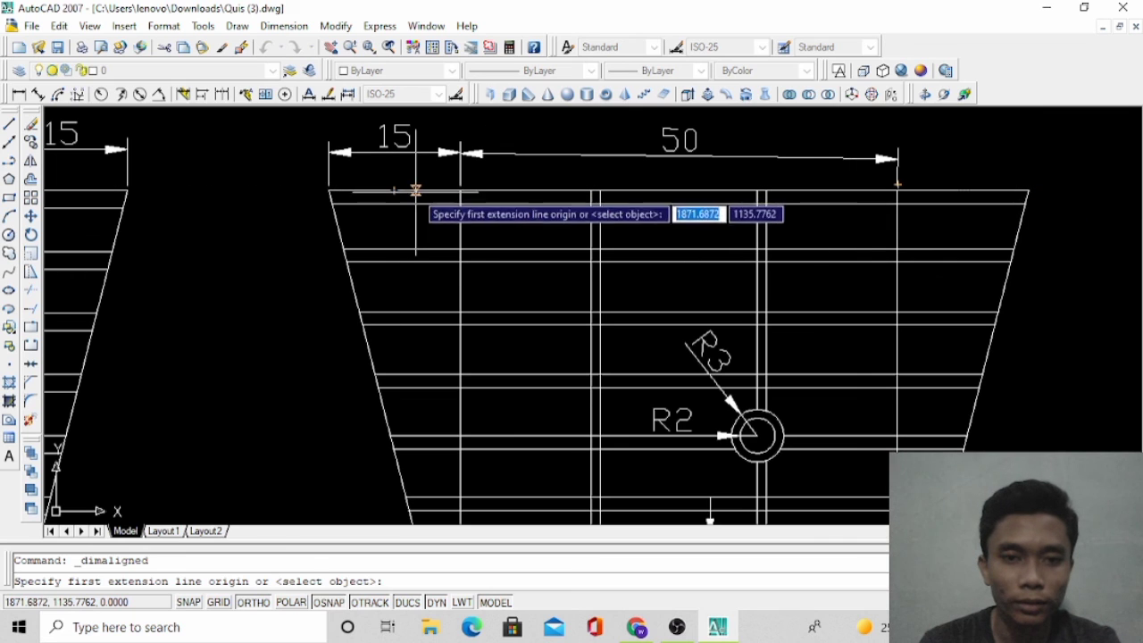
click(460, 190)
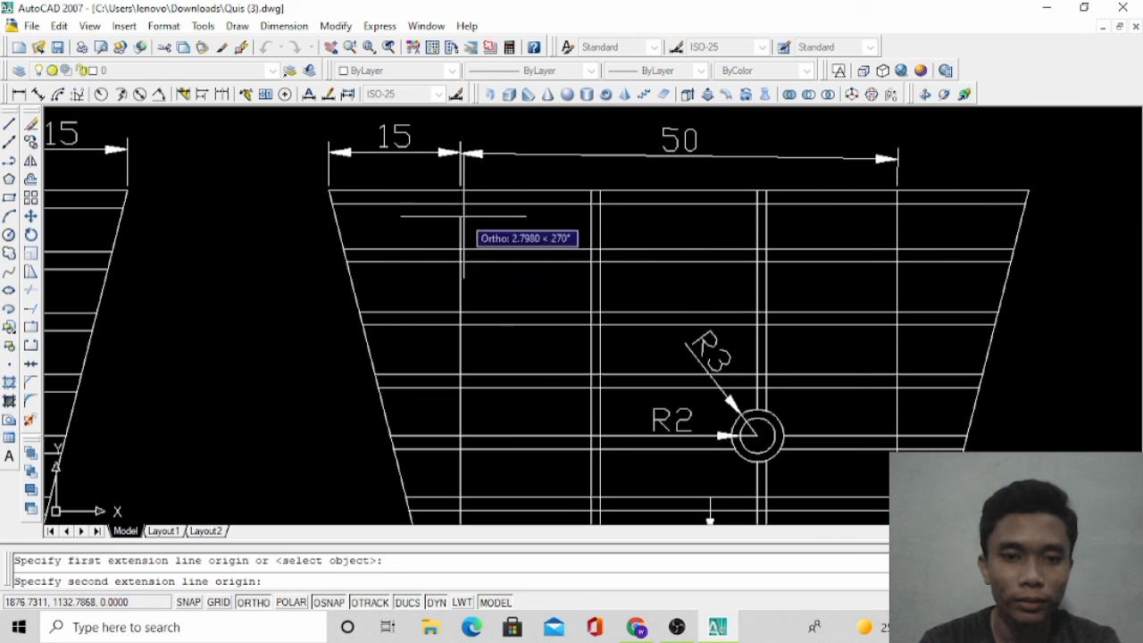
click(460, 249)
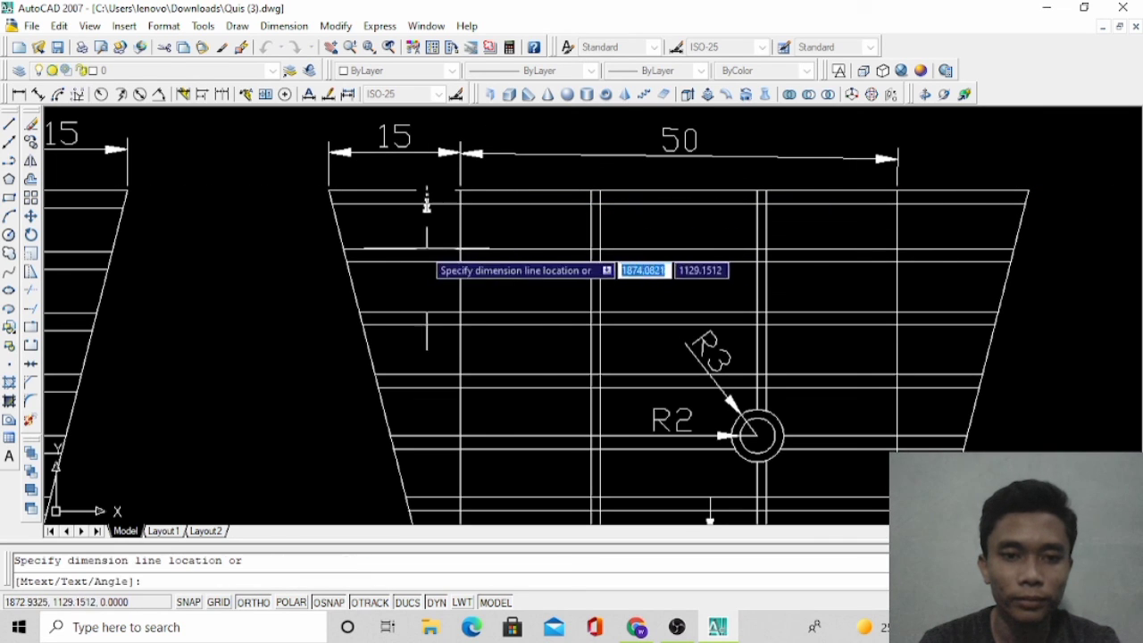
click(314, 259)
scroll(335, 234, down, 3)
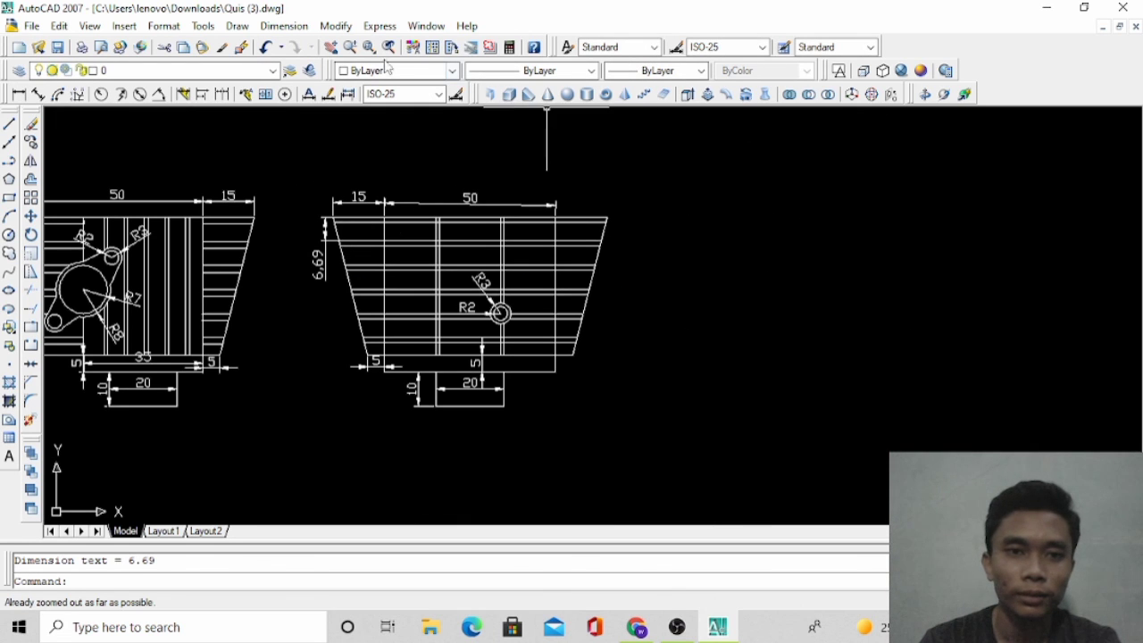
click(330, 46)
mouse_move(401, 276)
mouse_down()
mouse_move(649, 312)
mouse_move(835, 282)
mouse_up()
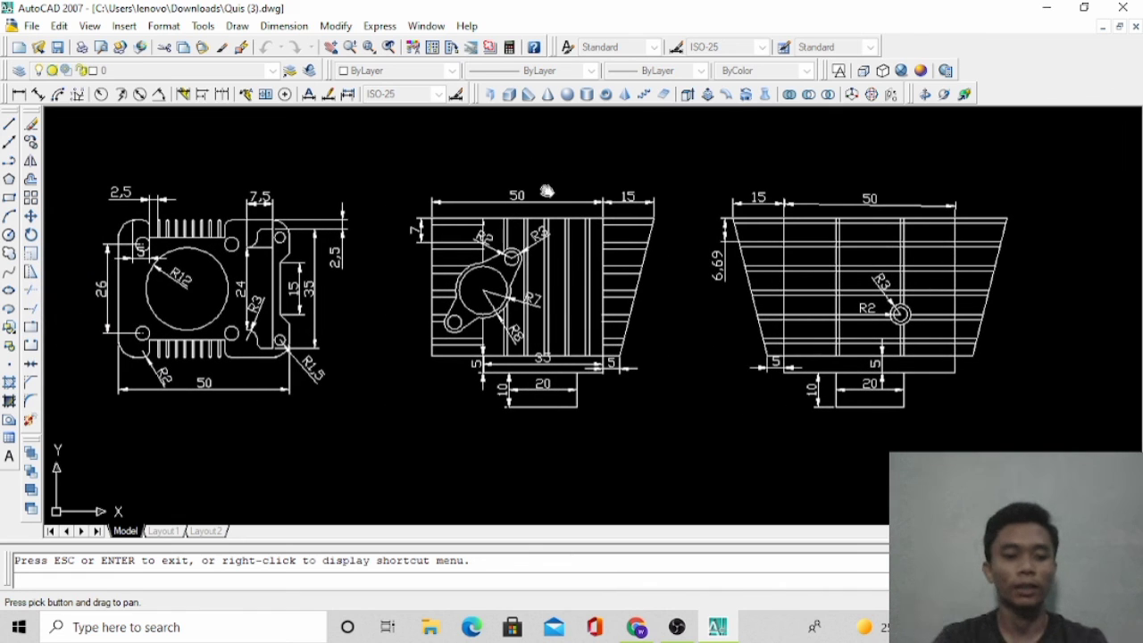
key(Escape)
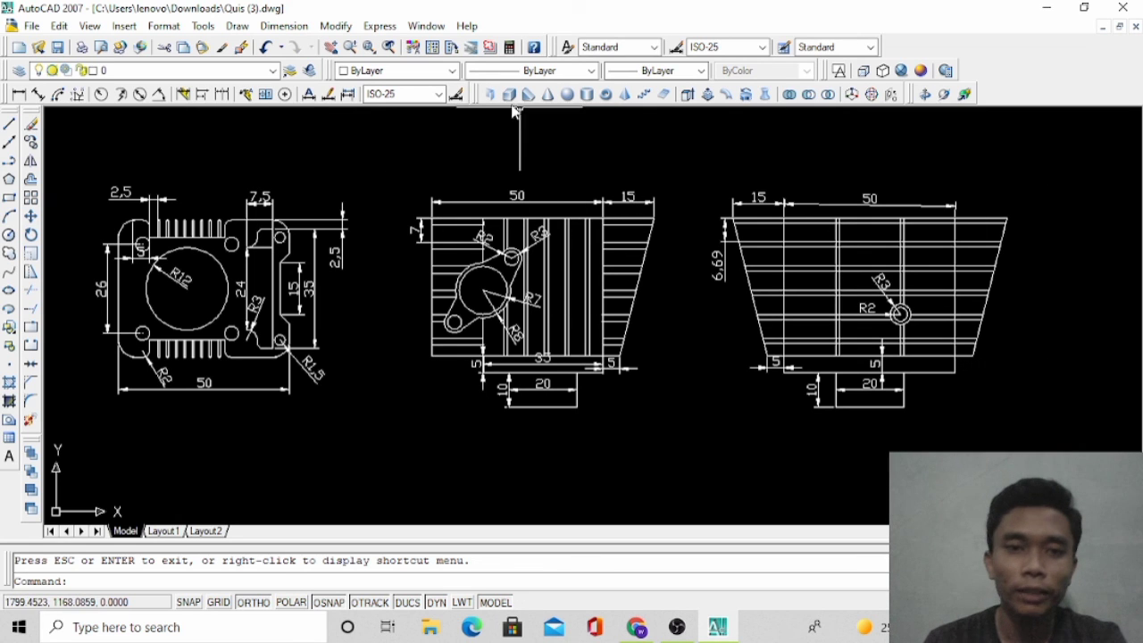
click(330, 46)
drag(483, 223, 507, 226)
key(Escape)
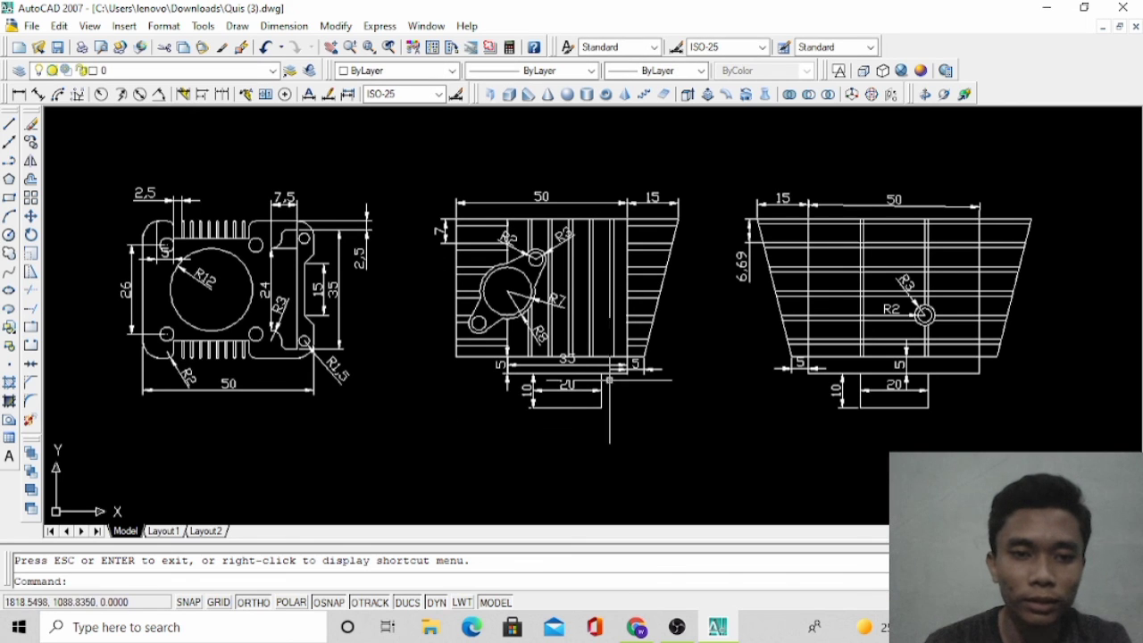